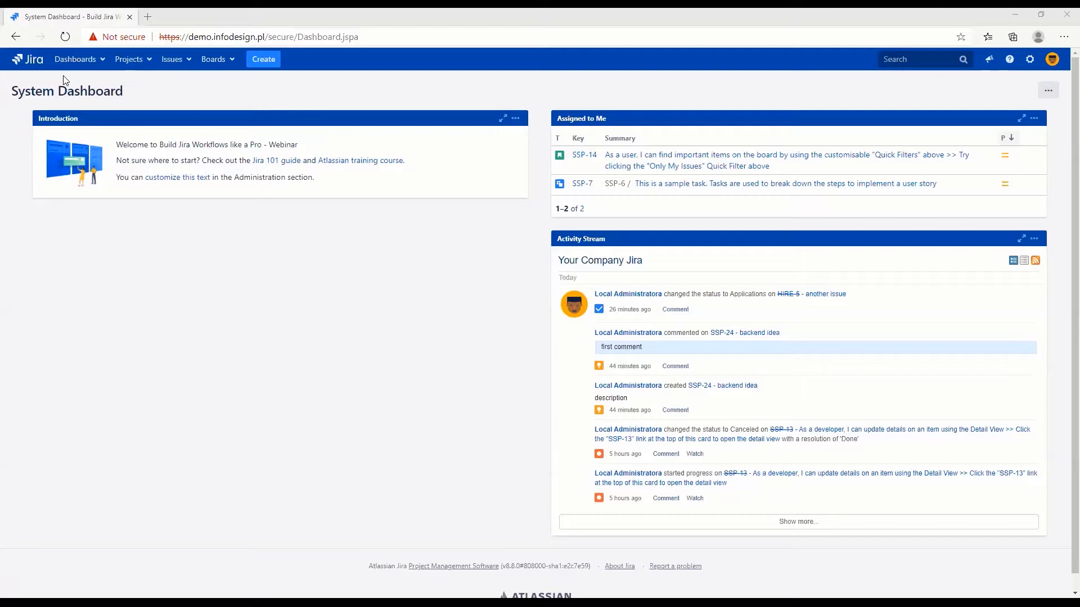
Open the SSP board from the recent boards
left_click(227, 63)
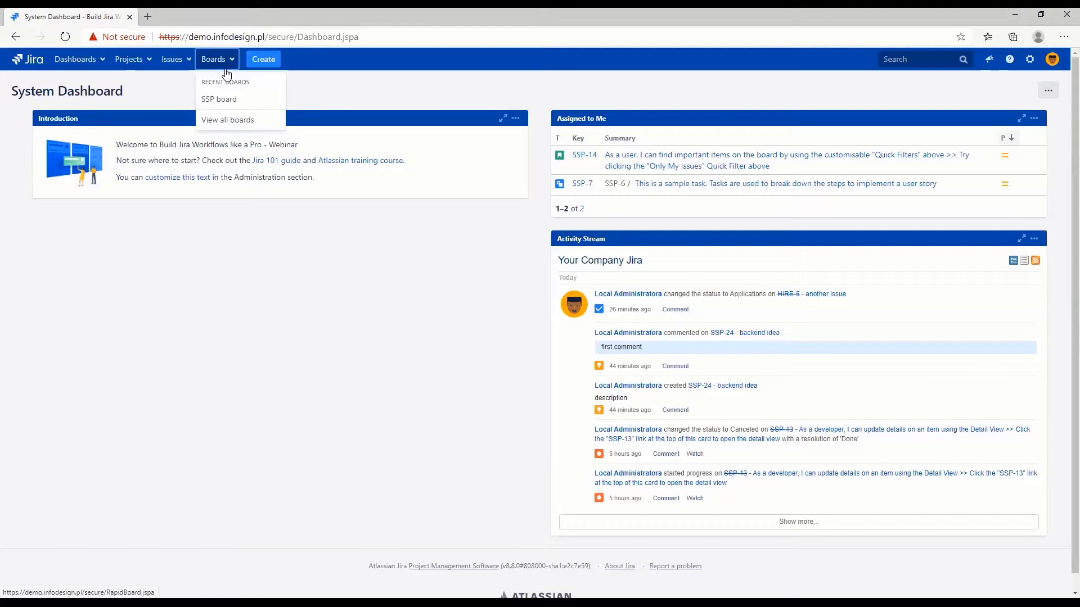
left_click(216, 101)
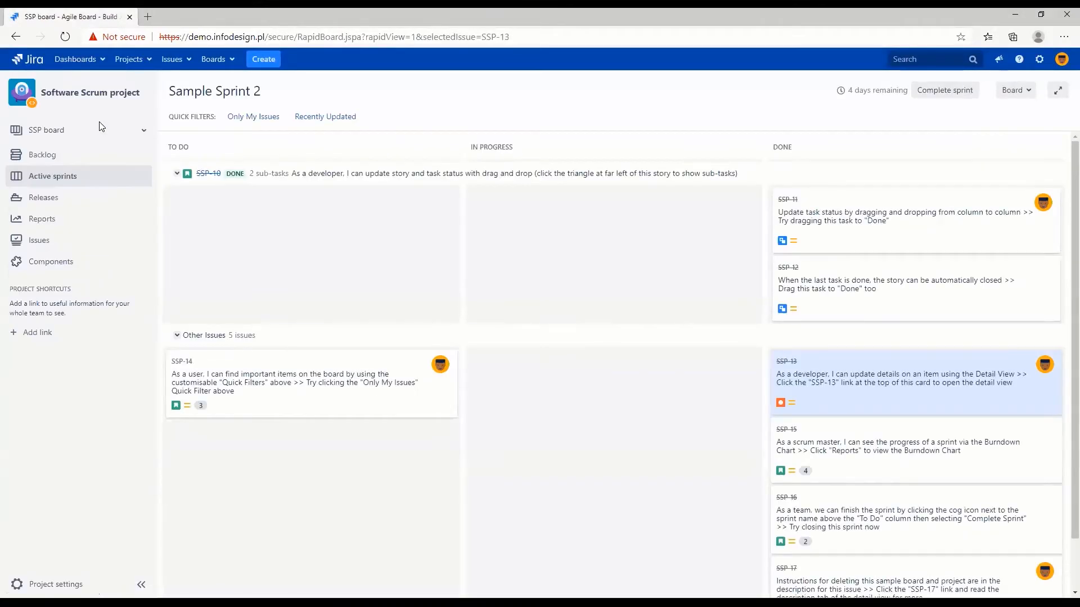
Create a Scrum software development project with sample data and name it Scrum
left_click(140, 59)
left_click(160, 269)
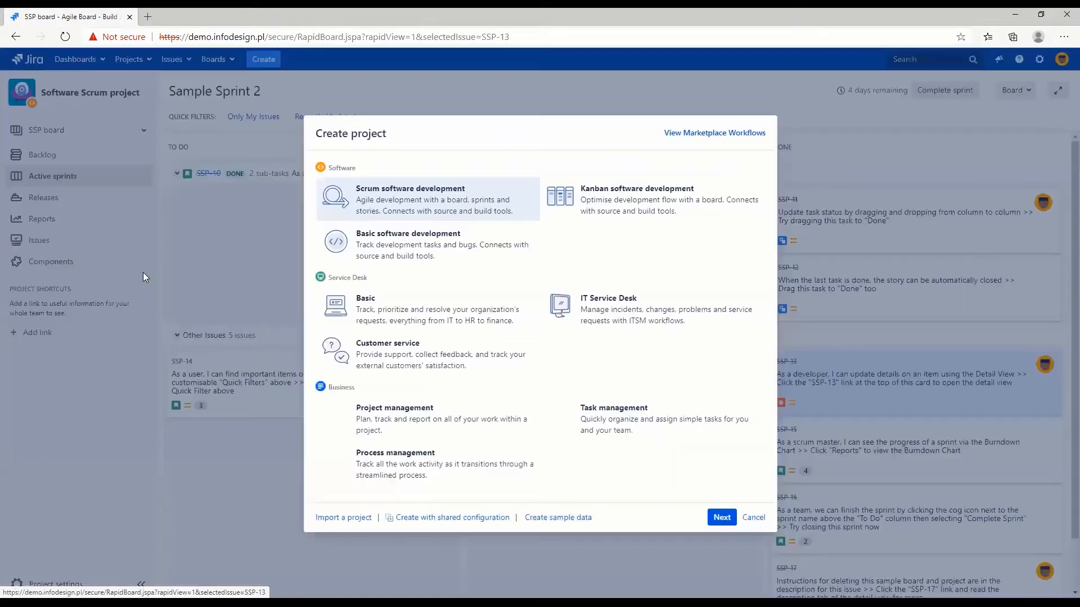
left_click(568, 524)
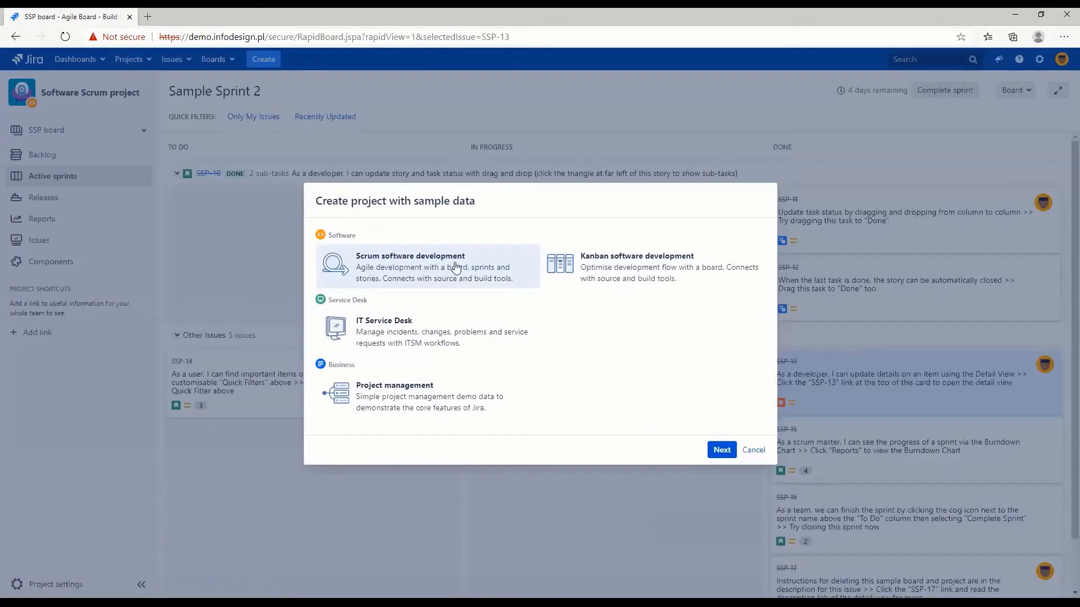
left_click(721, 449)
type("Scru")
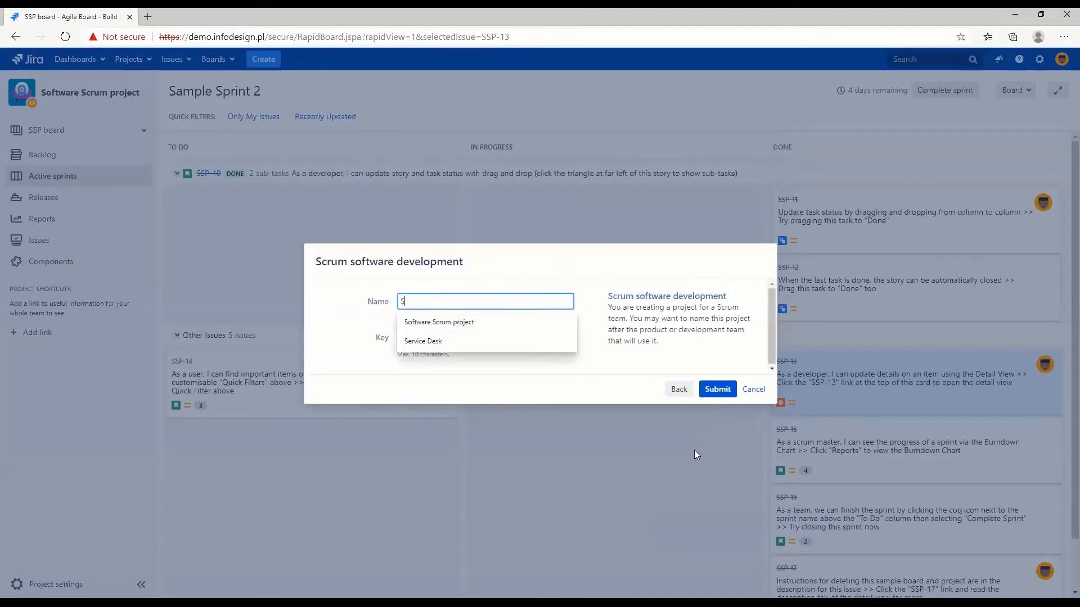
type("m")
left_click(708, 389)
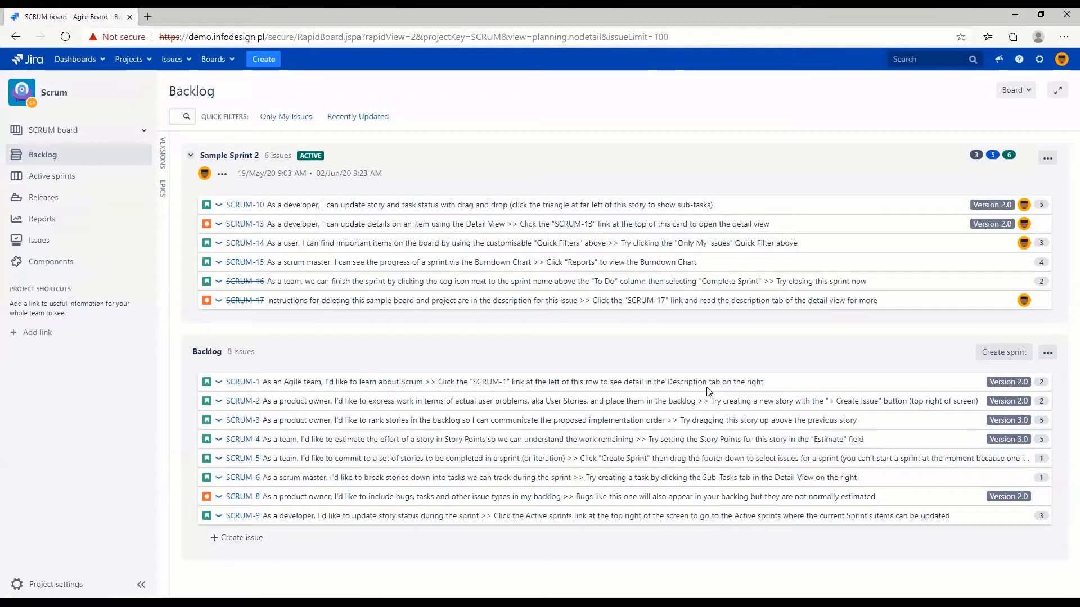
Check the Simplified Workflow setting in the SCRUM board's column configuration and return to the board
left_click(1015, 91)
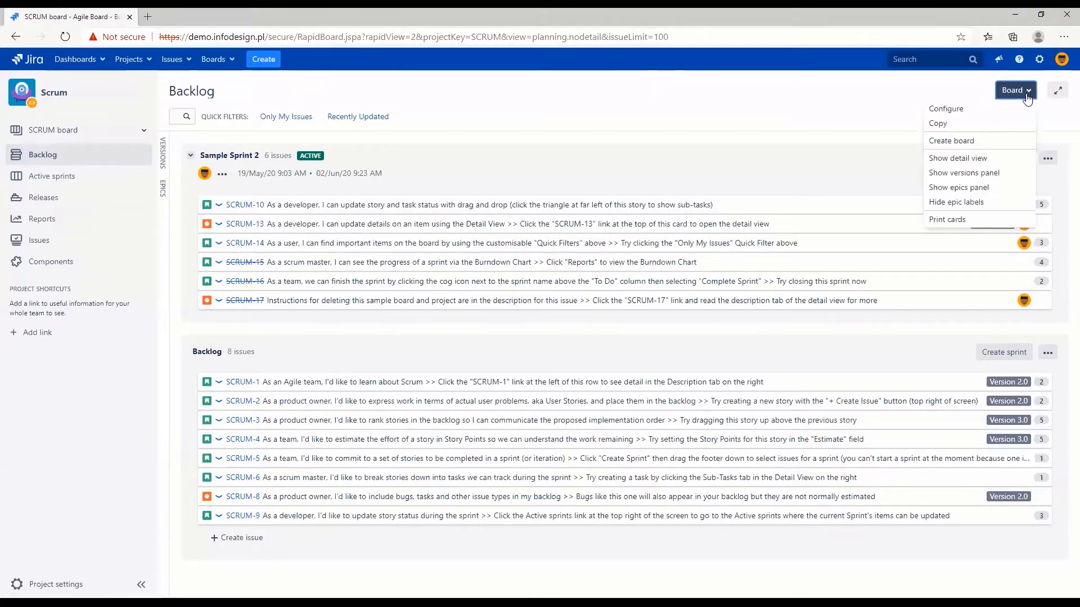
left_click(974, 116)
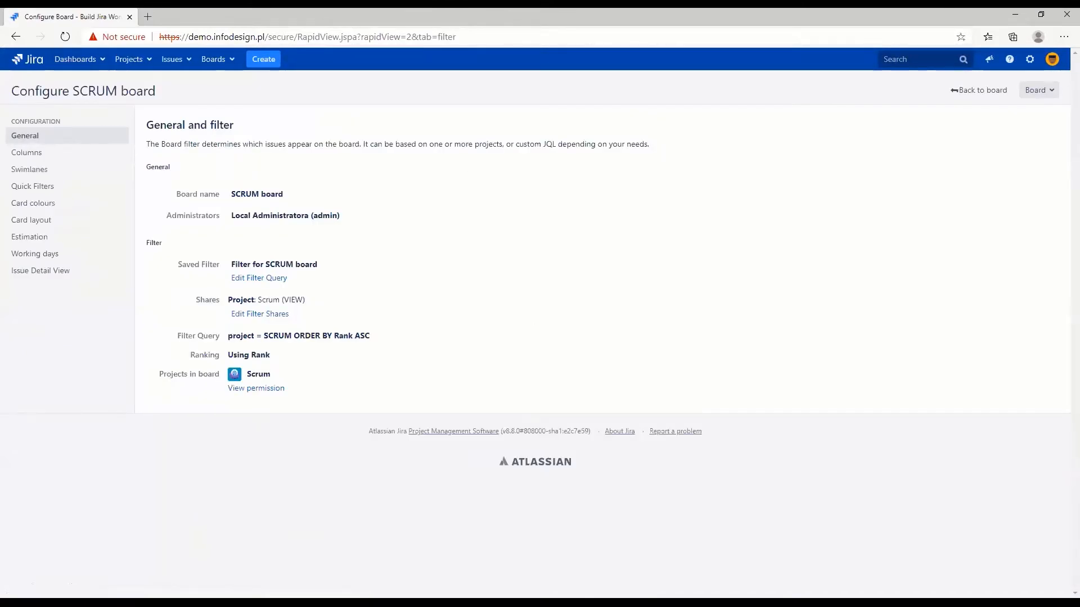
left_click(36, 154)
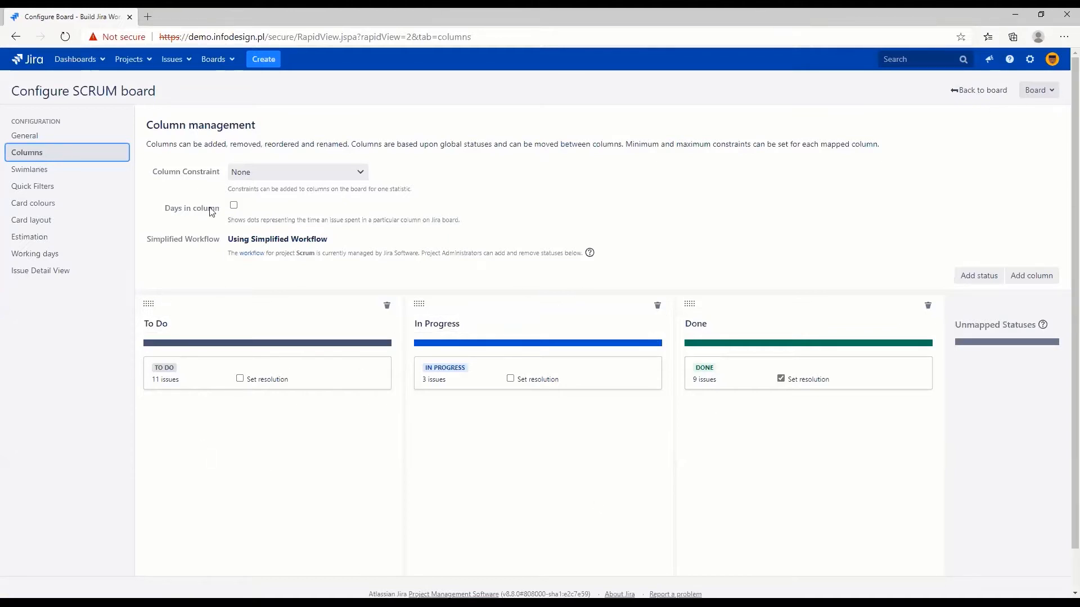
left_click_drag(227, 242, 338, 246)
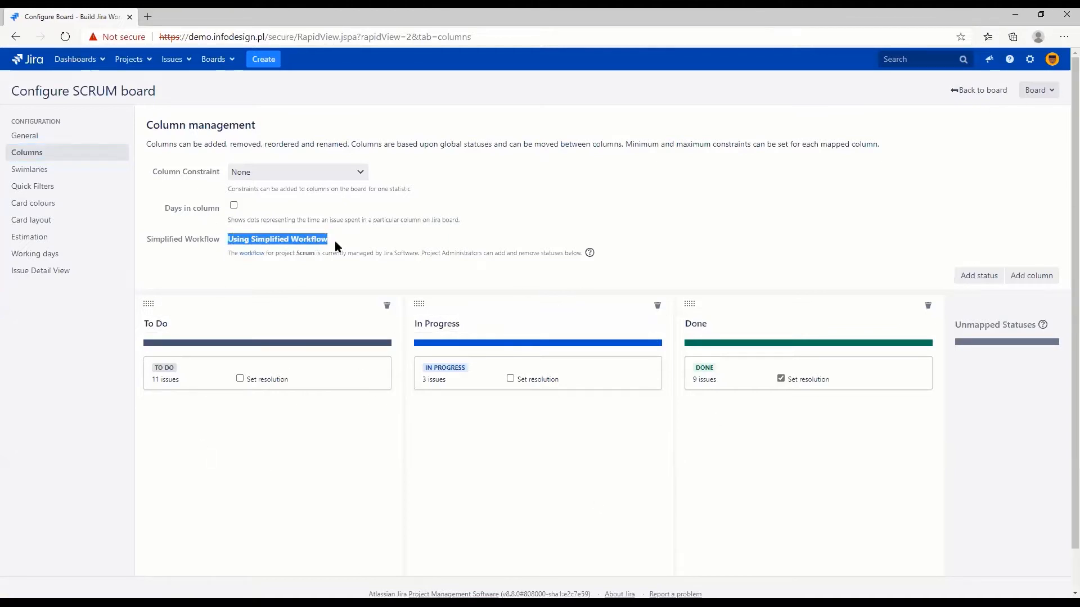
left_click(978, 91)
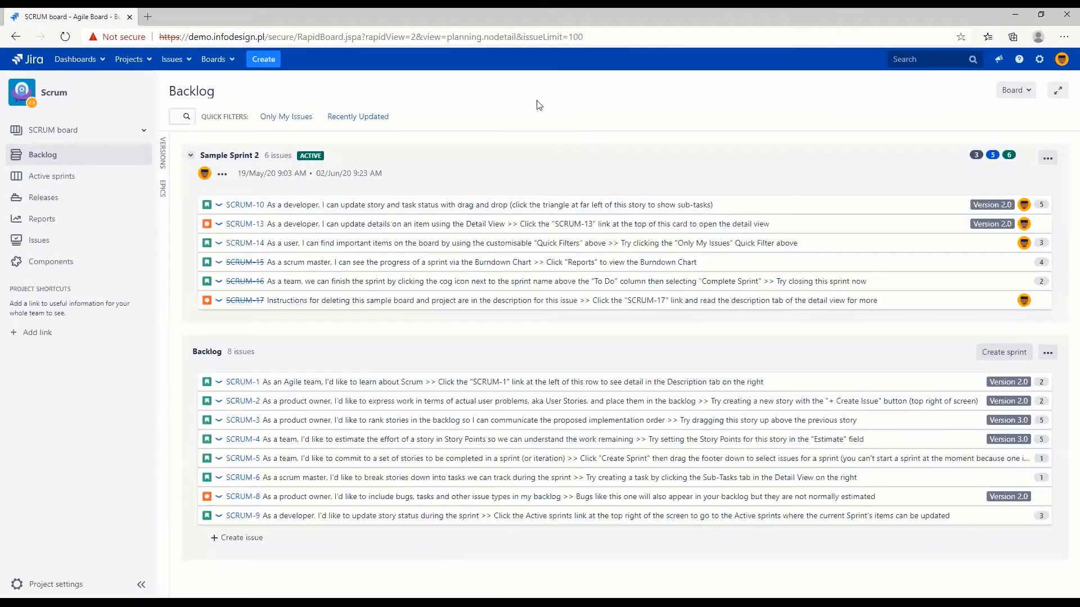
Open SCRUM-10 in a new tab and view its workflow, arranging the statuses as To Do, In Progress, Done
middle_click(250, 206)
left_click(214, 17)
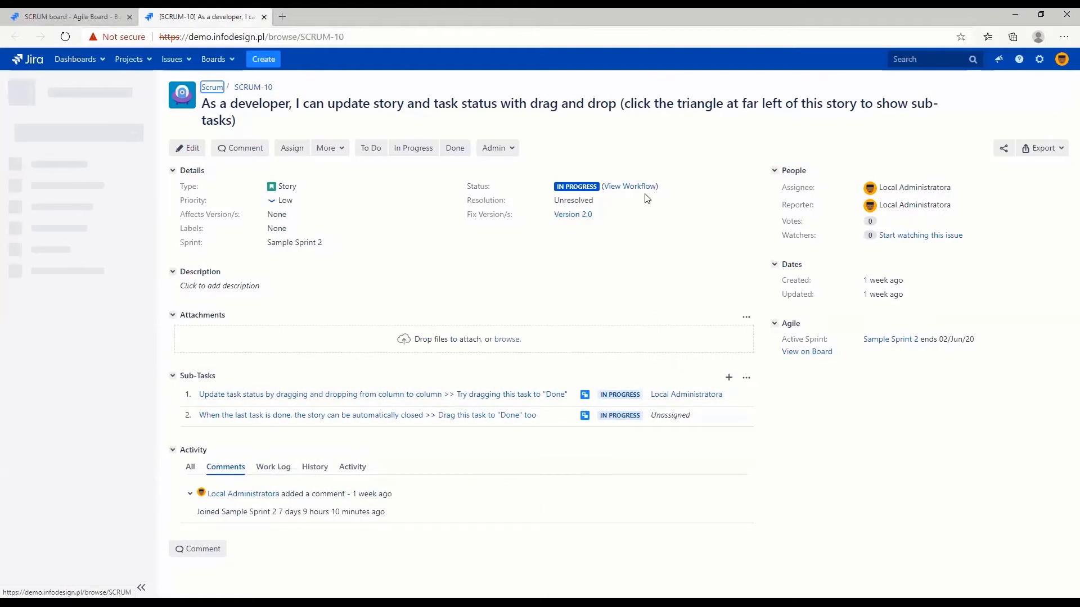
left_click(631, 188)
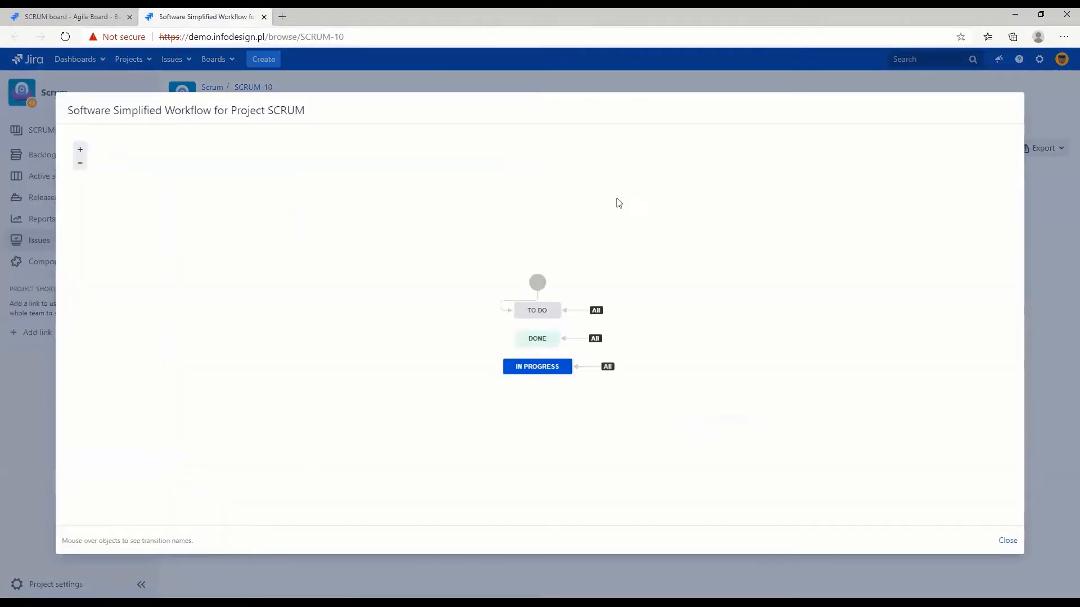
left_click_drag(537, 283, 537, 242)
left_click_drag(535, 310, 542, 281)
left_click_drag(532, 367, 544, 315)
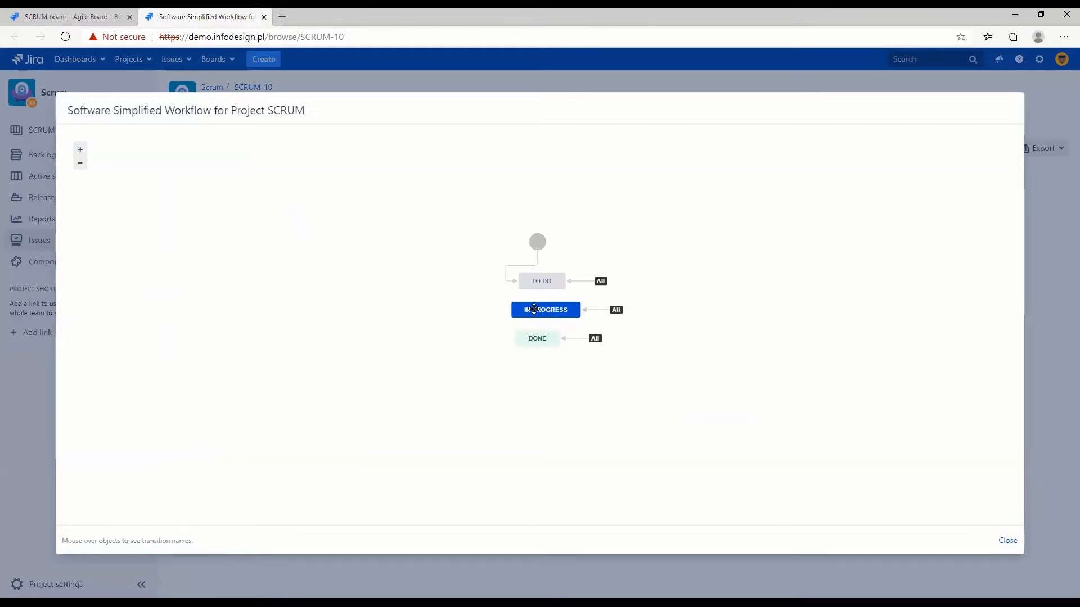
left_click(1009, 541)
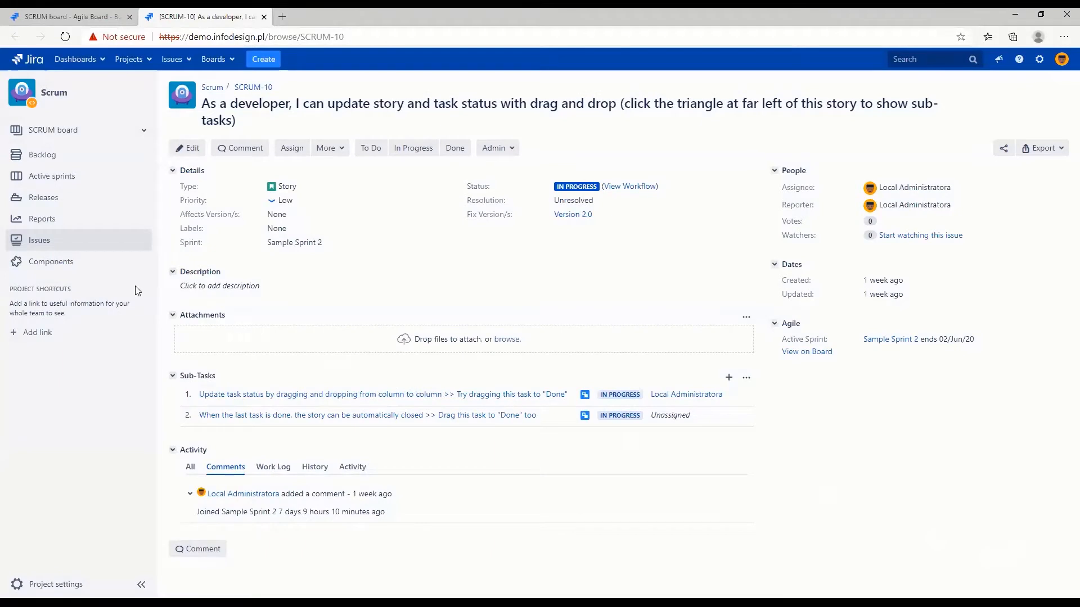
On the active sprint board, move SCRUM-13 to In Progress and back to To Do
left_click(24, 179)
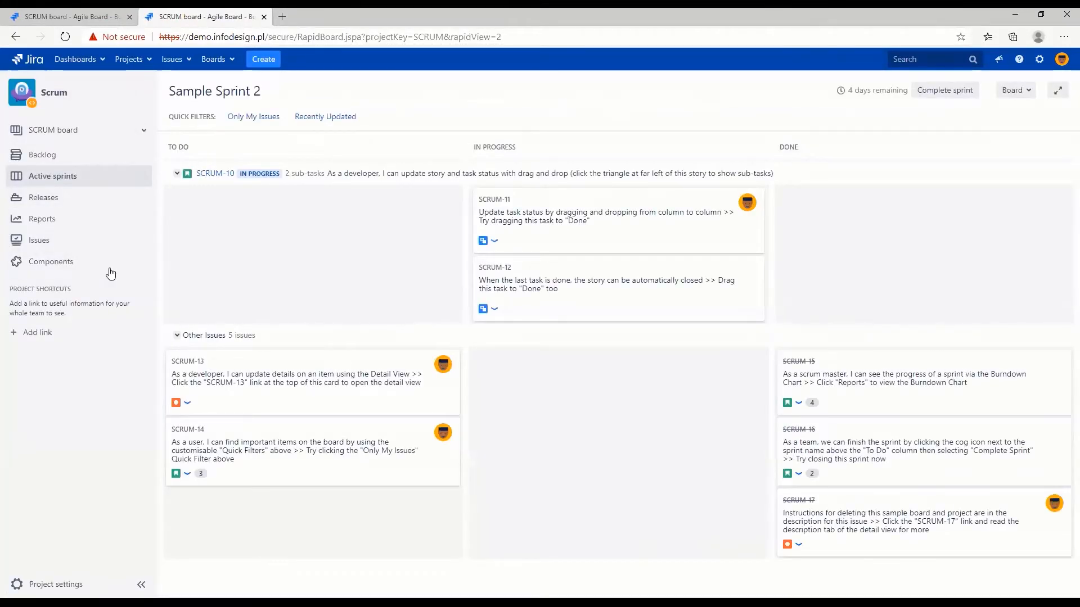
left_click_drag(222, 397, 533, 400)
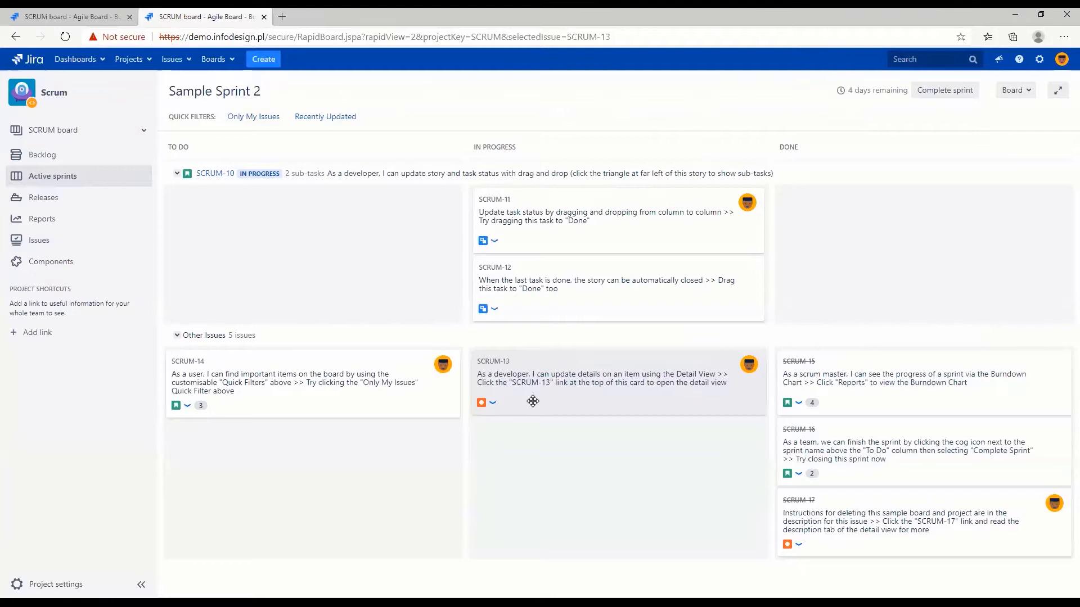
left_click_drag(618, 388, 321, 380)
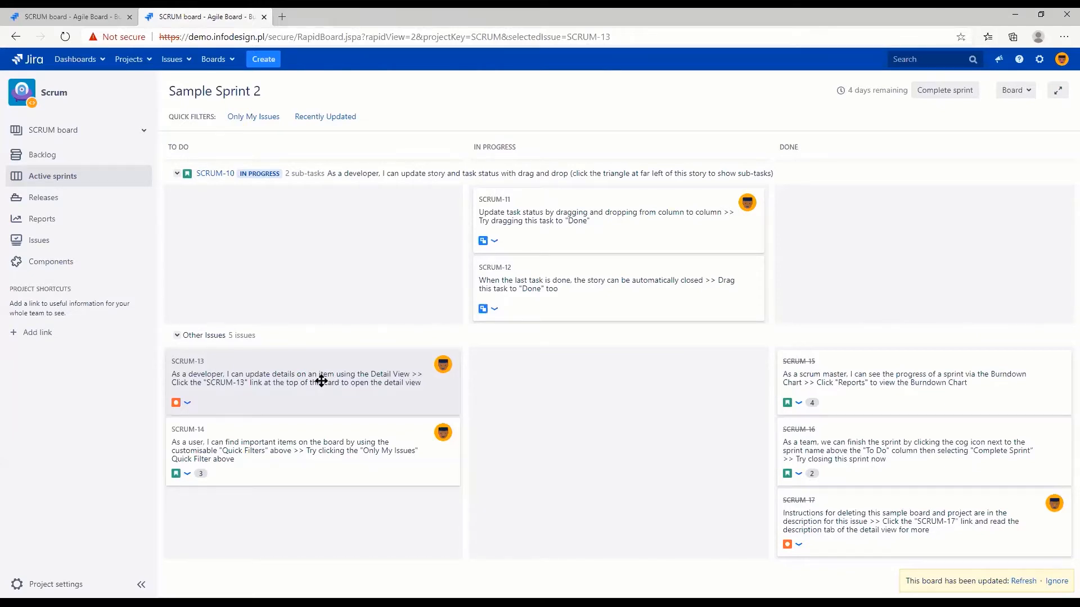
left_click(321, 381)
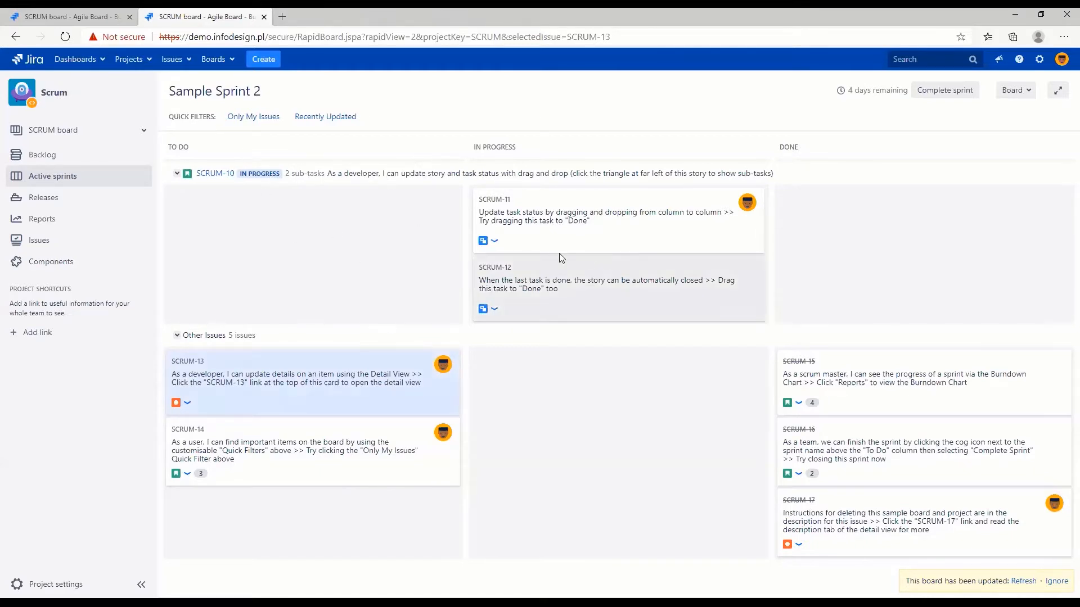
Move sub-tasks SCRUM-11 and SCRUM-12 to Done and update the parent issue SCRUM-10 to match
left_click_drag(491, 233, 794, 228)
left_click_drag(644, 244, 841, 224)
left_click_drag(419, 271, 520, 274)
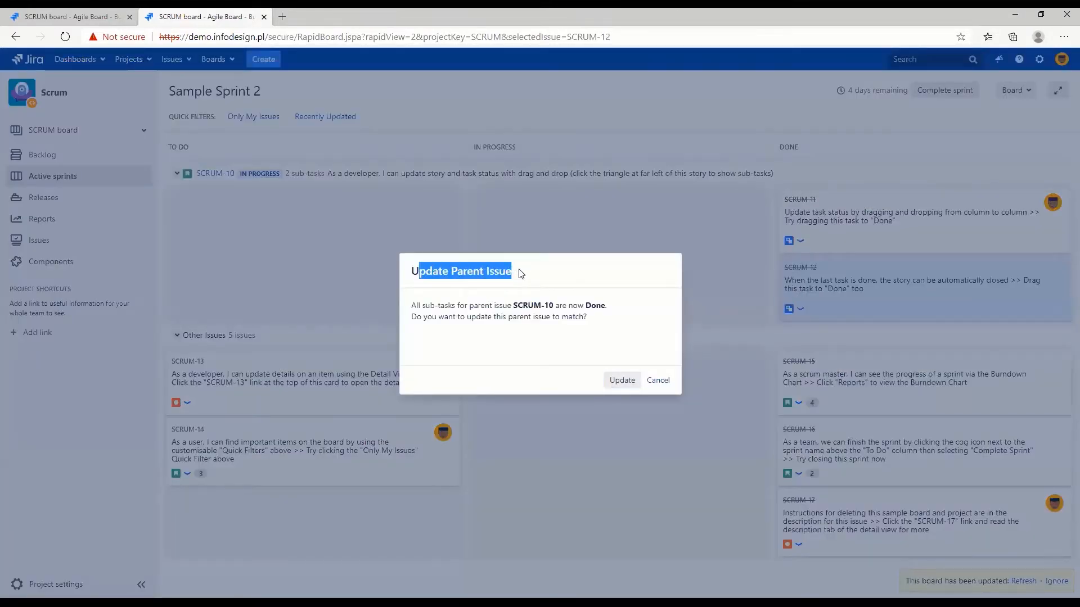
left_click(495, 286)
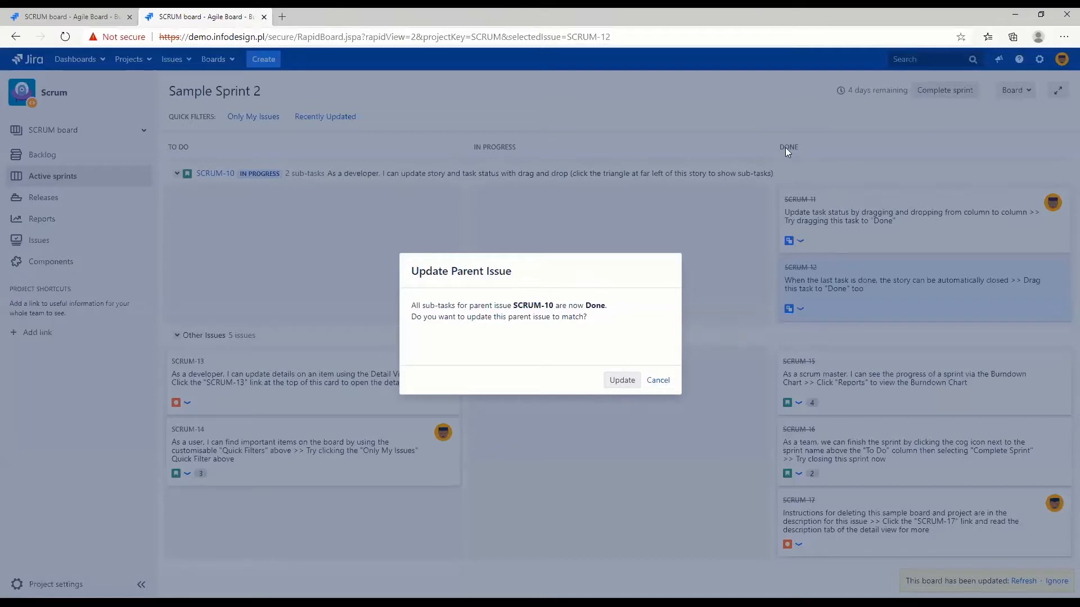
left_click(622, 381)
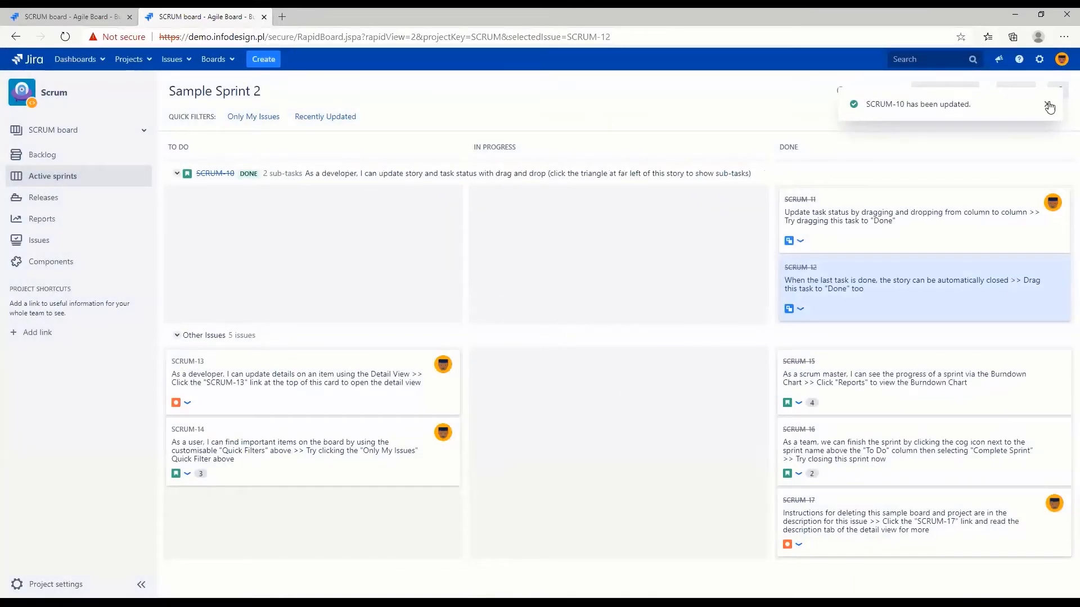
left_click(1047, 104)
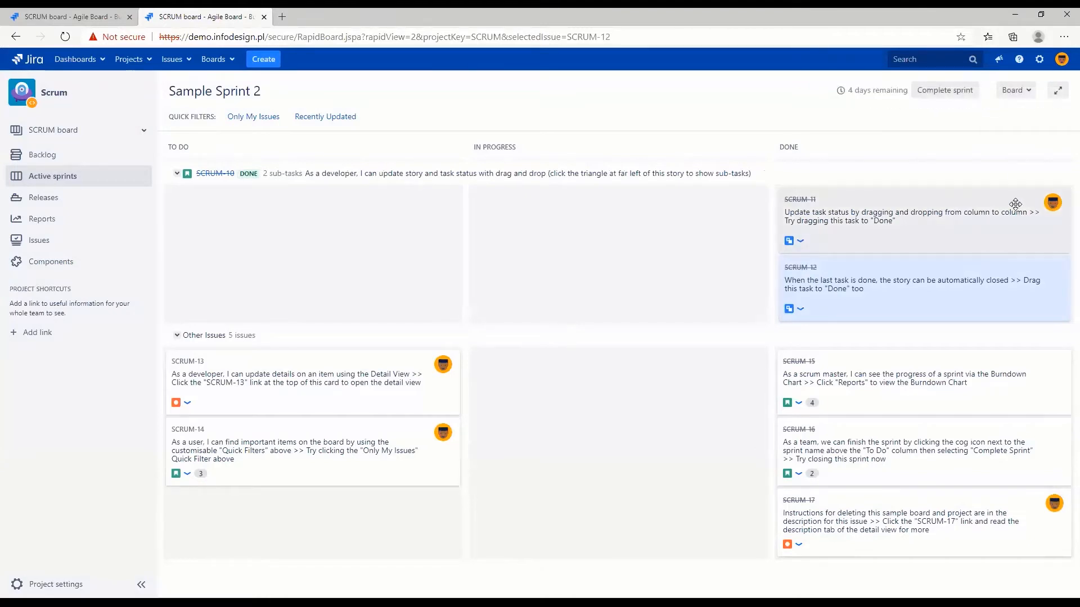
Add a Ready for Development column to the board and place it between To Do and In Progress
left_click(1018, 91)
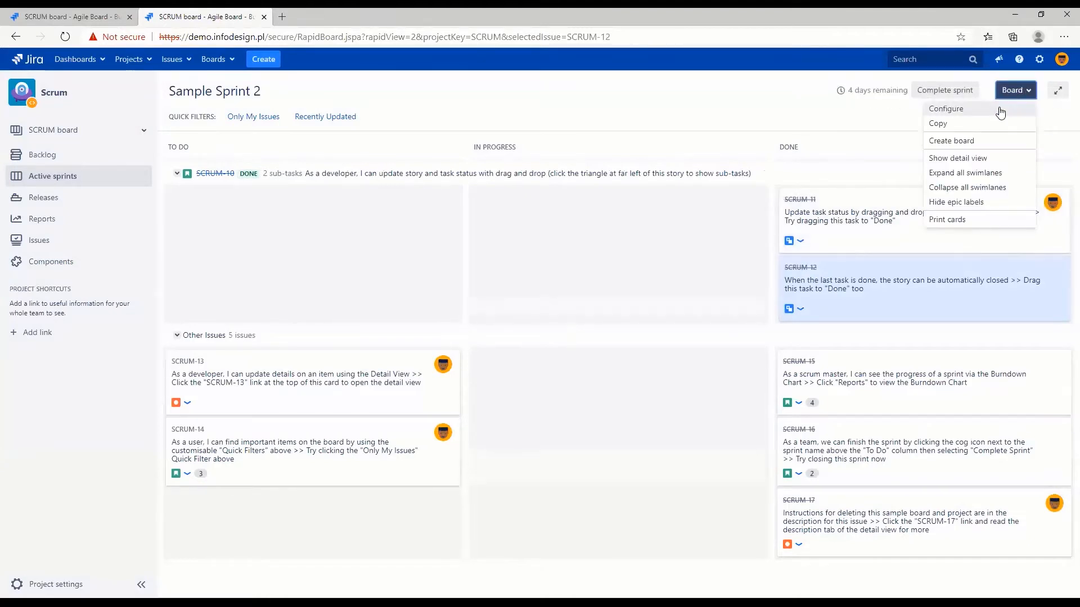
left_click(1000, 110)
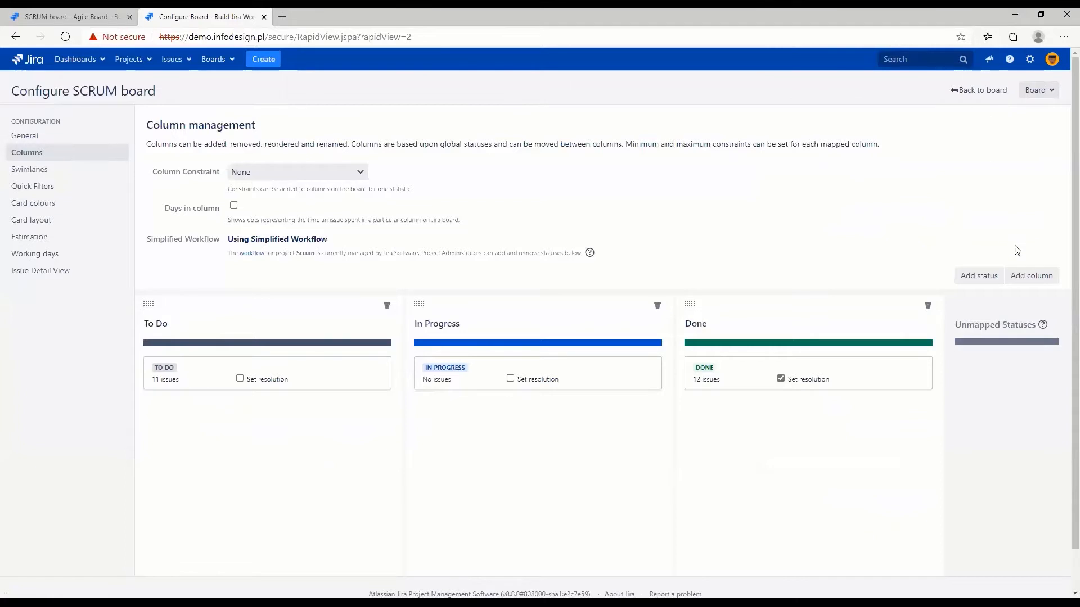
left_click(1032, 279)
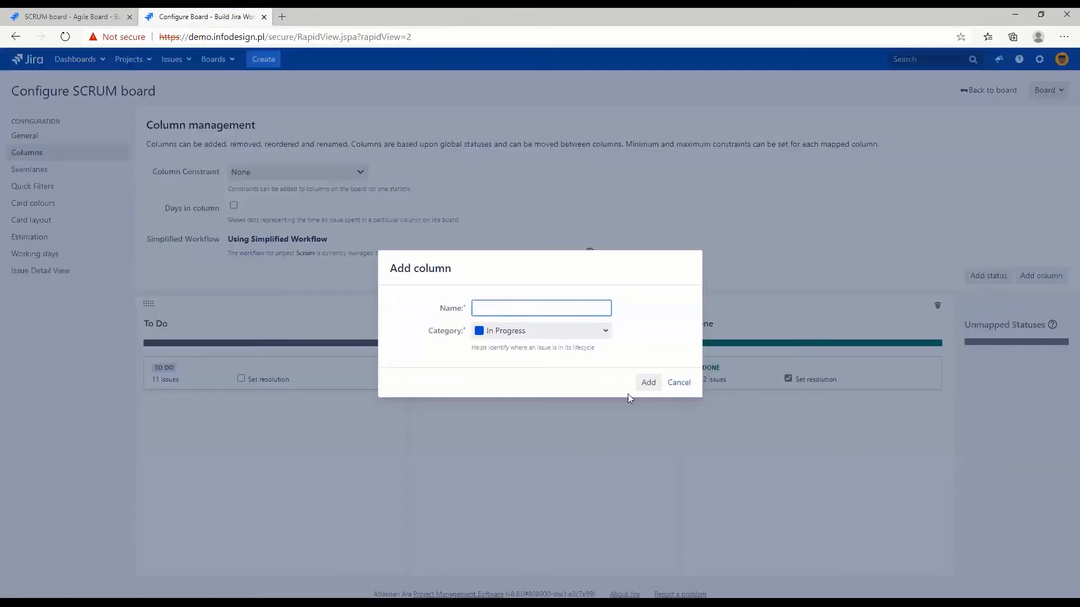
type("Re")
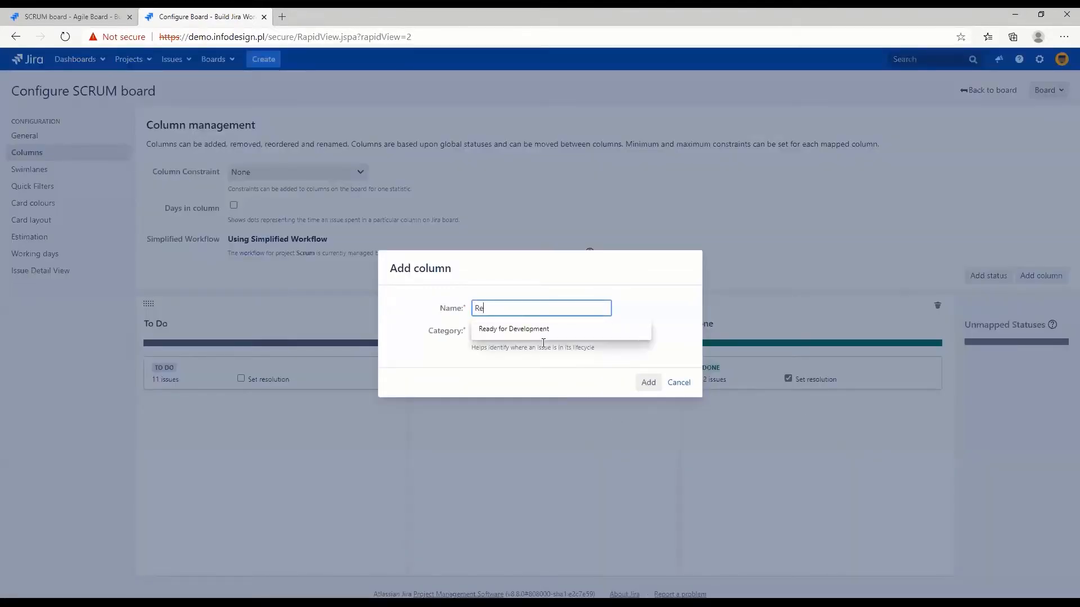
left_click(543, 337)
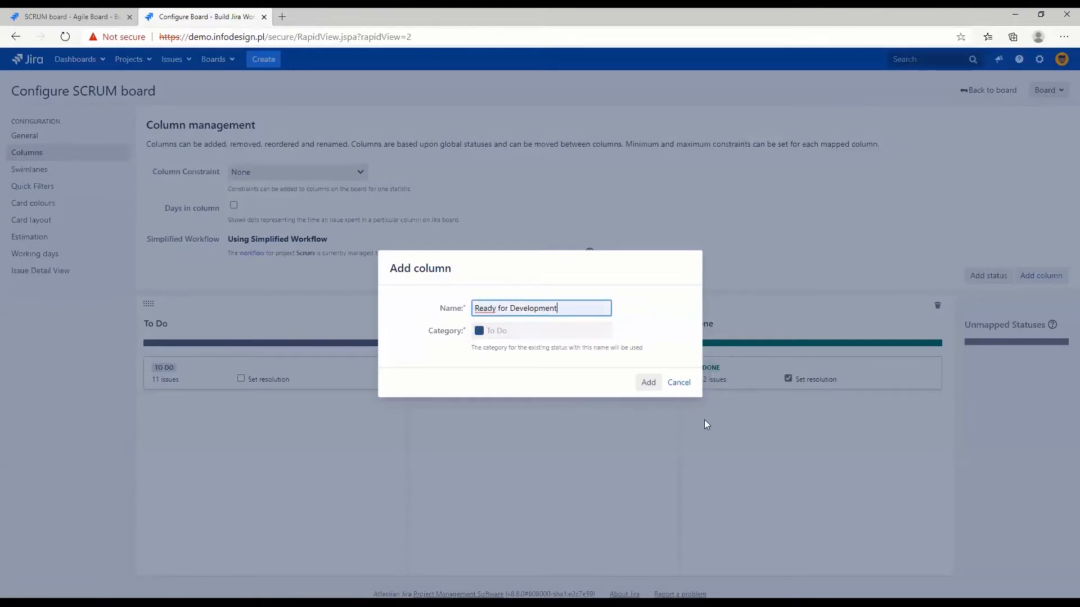
left_click(647, 384)
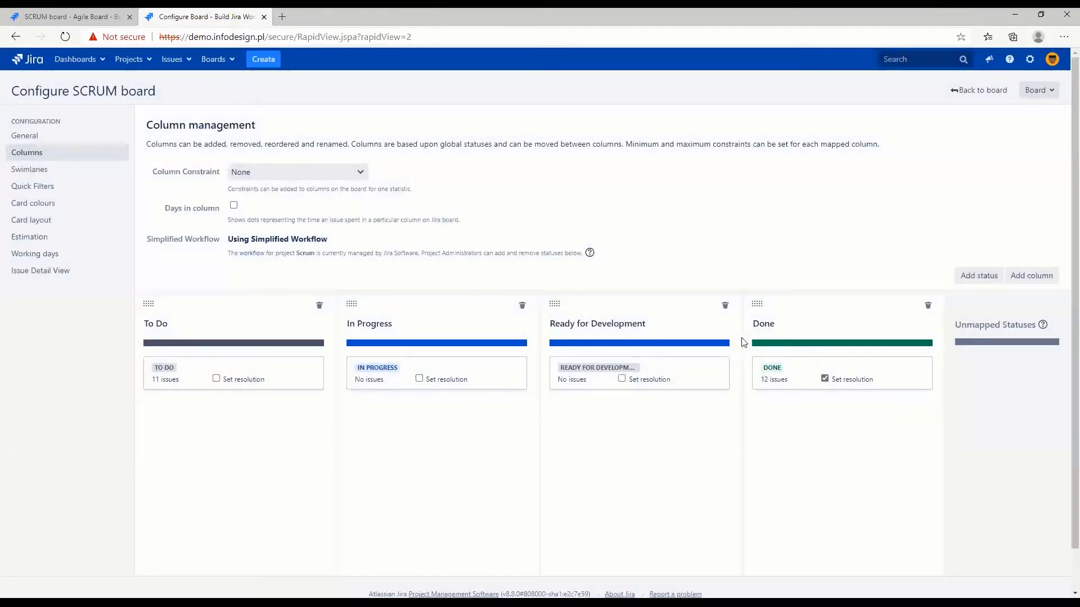
left_click_drag(633, 310, 435, 351)
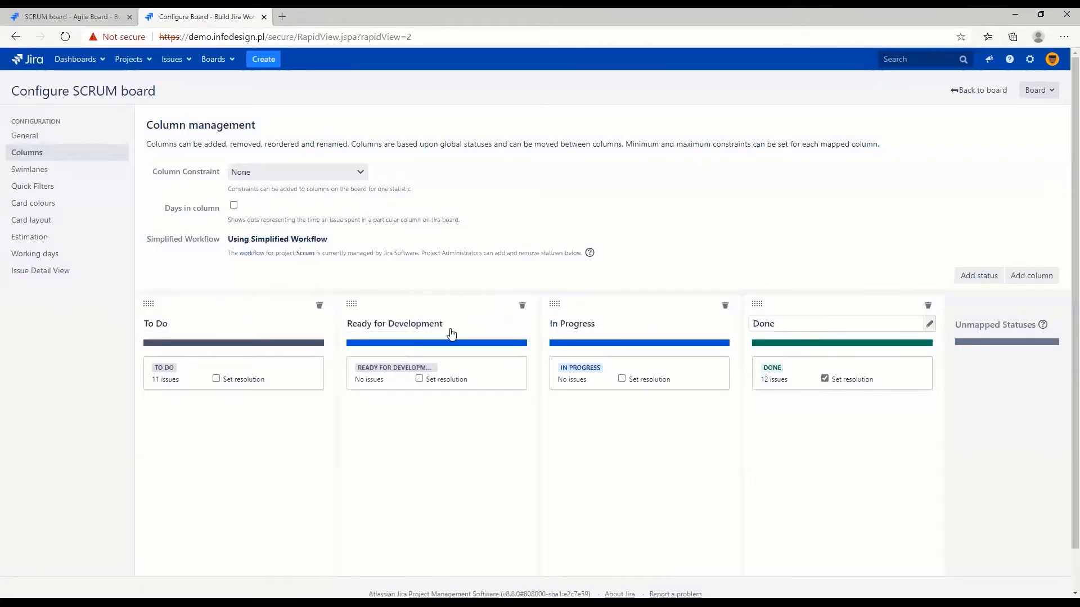
Return to the active sprint board and move SCRUM-13 to the Ready for Development column
left_click(964, 94)
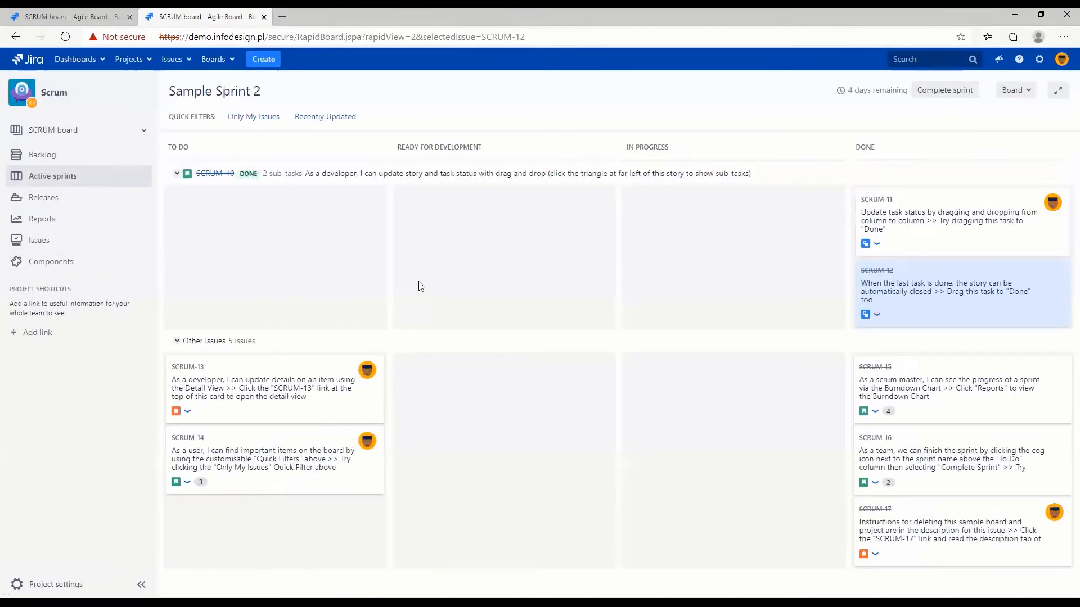
left_click_drag(398, 147, 487, 155)
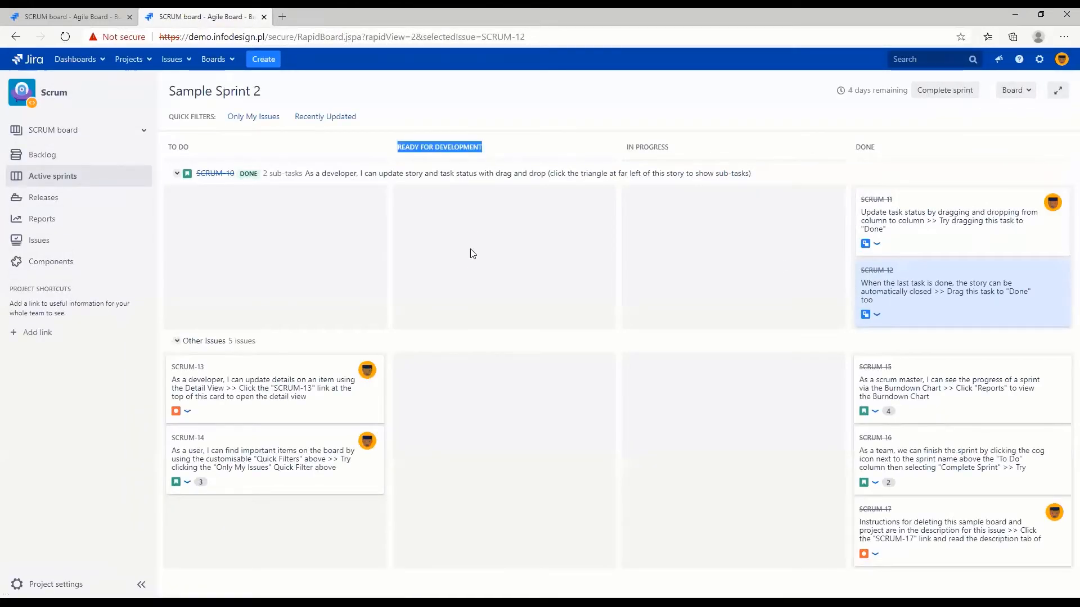
left_click_drag(270, 374, 501, 388)
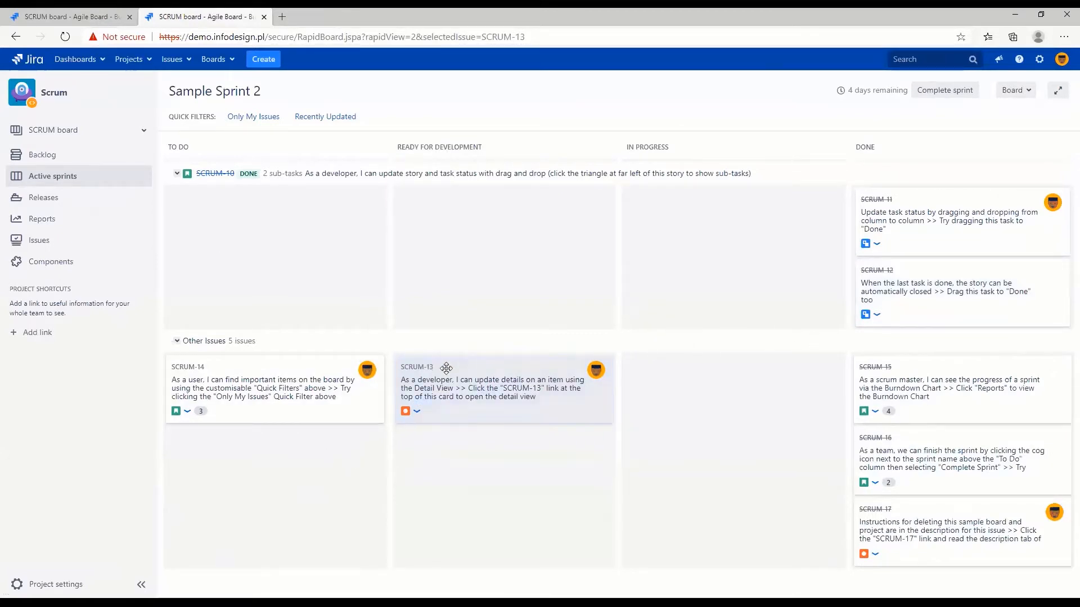
Open SCRUM-13 in a new tab and view its workflow diagram
left_click(414, 367, "ctrl")
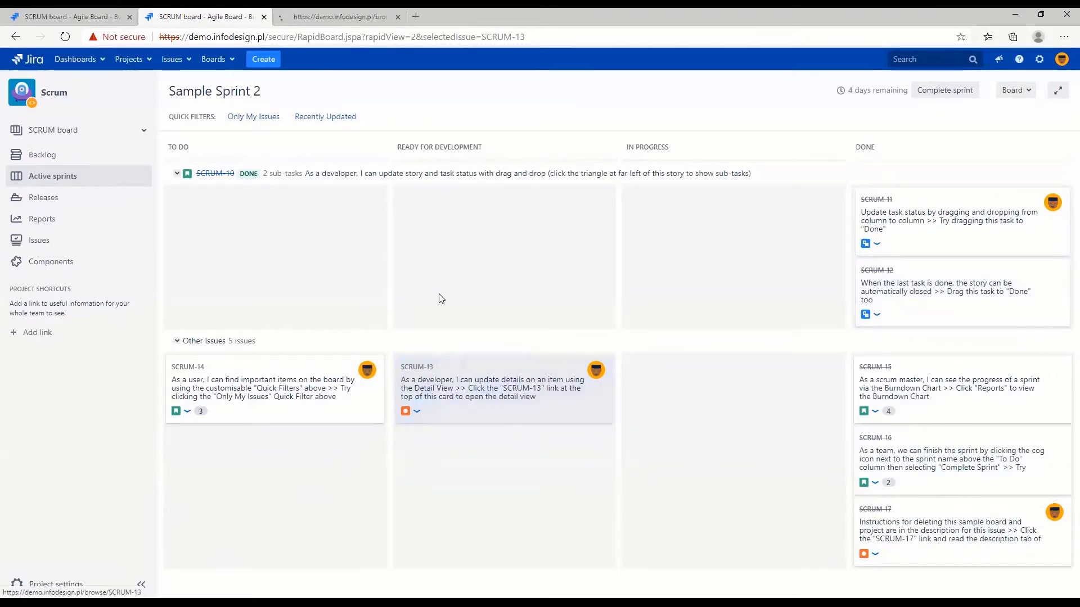
left_click(346, 17)
left_click(648, 186)
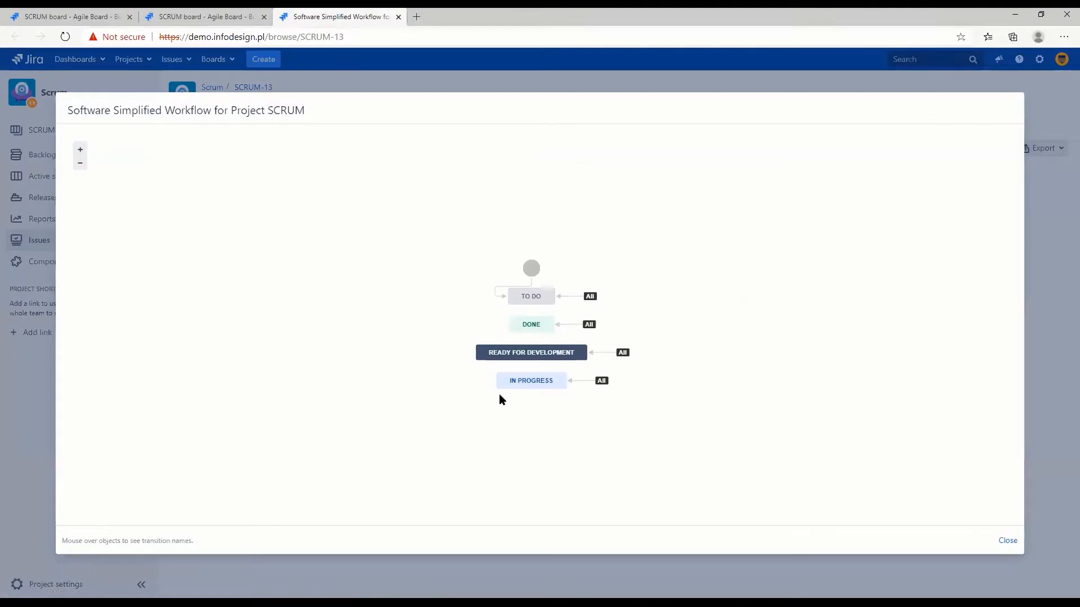
Add the existing Canceled status in the SCRUM board's column configuration and map it to the Done column
left_click(1009, 540)
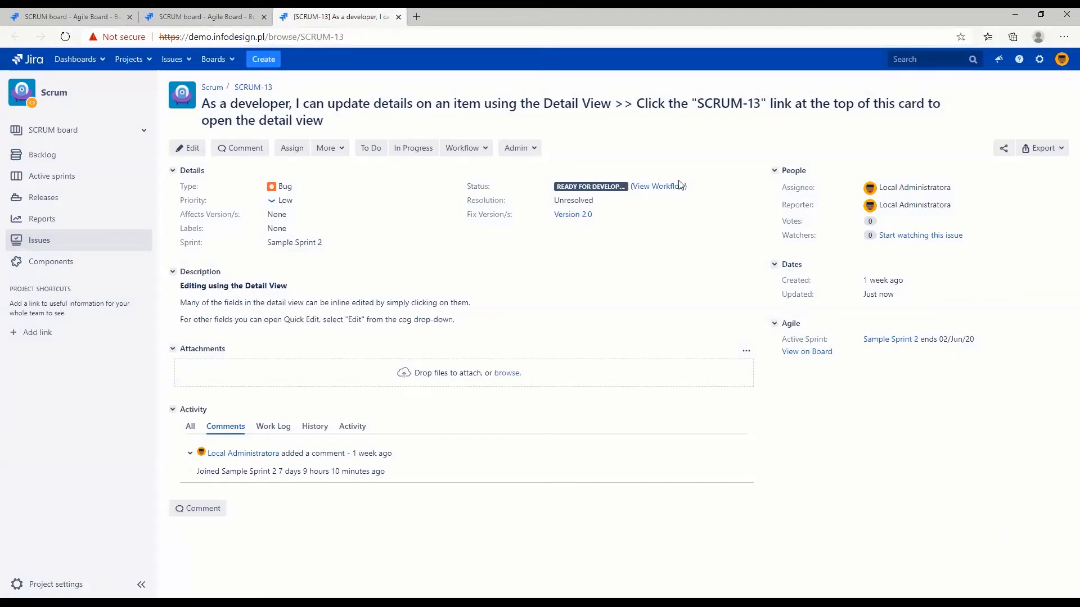
left_click(201, 17)
left_click(1014, 90)
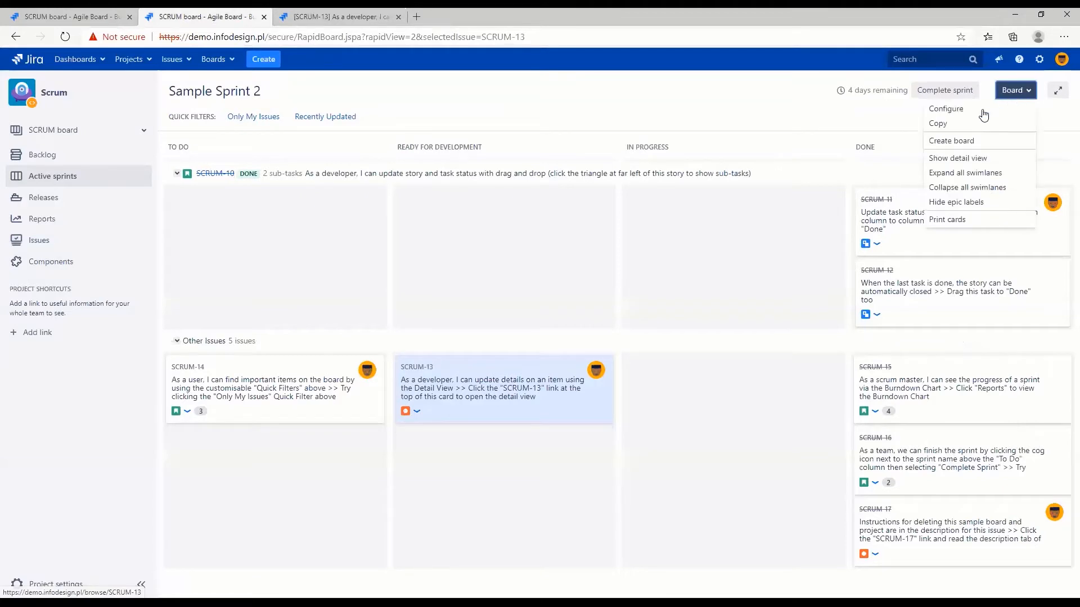
left_click(979, 112)
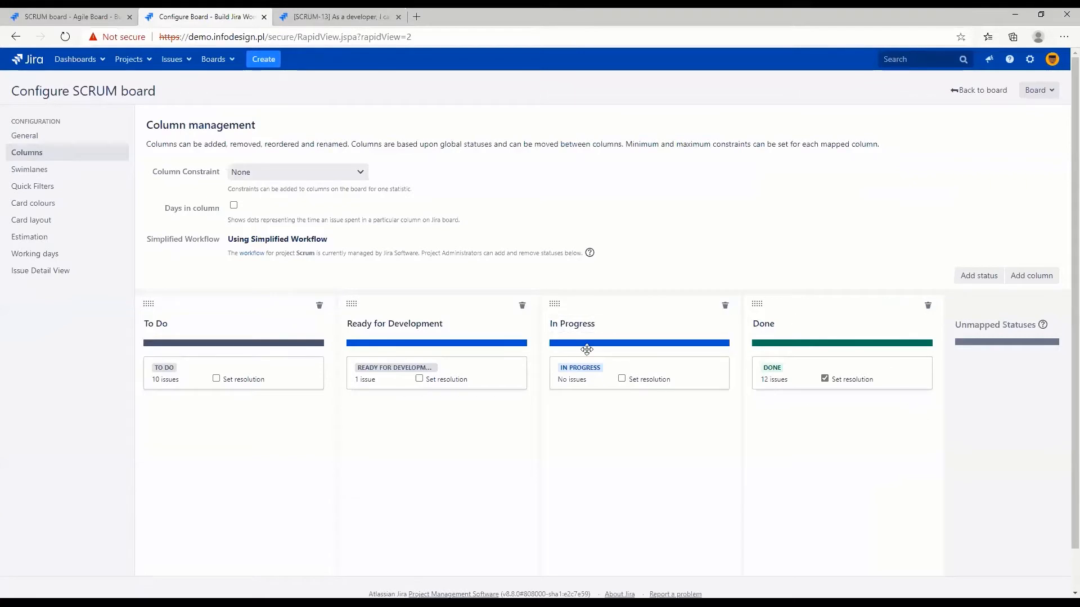
left_click(972, 276)
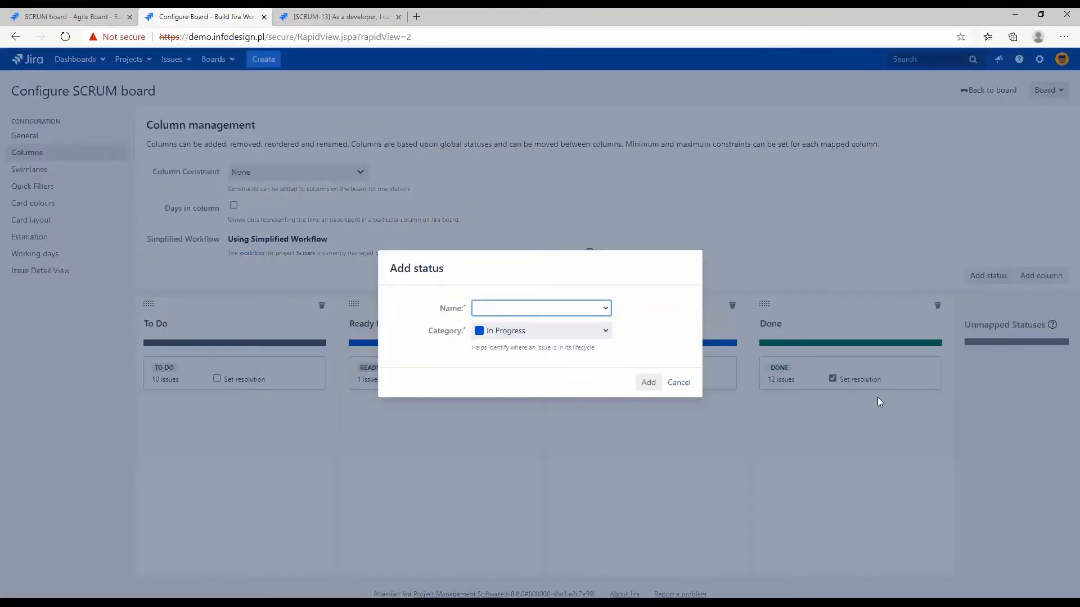
type("Can")
key("Return")
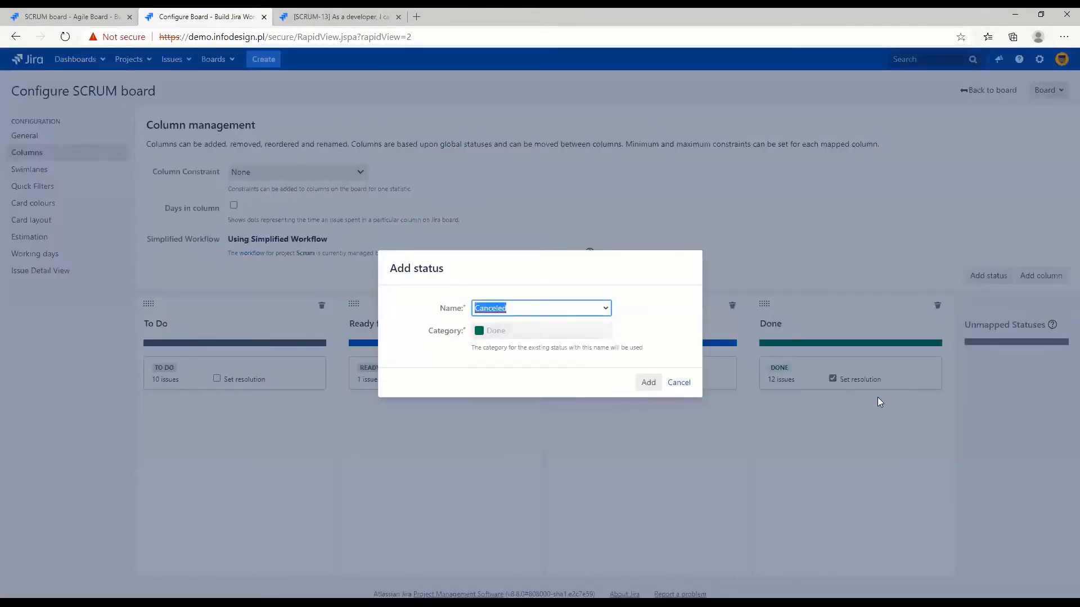
left_click(649, 383)
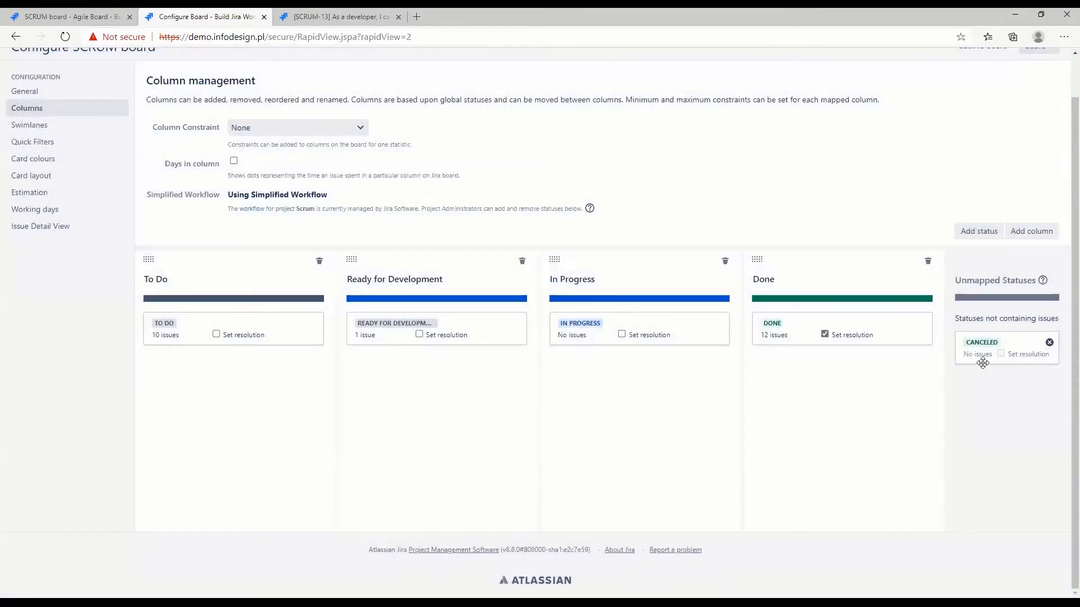
left_click_drag(980, 358, 816, 375)
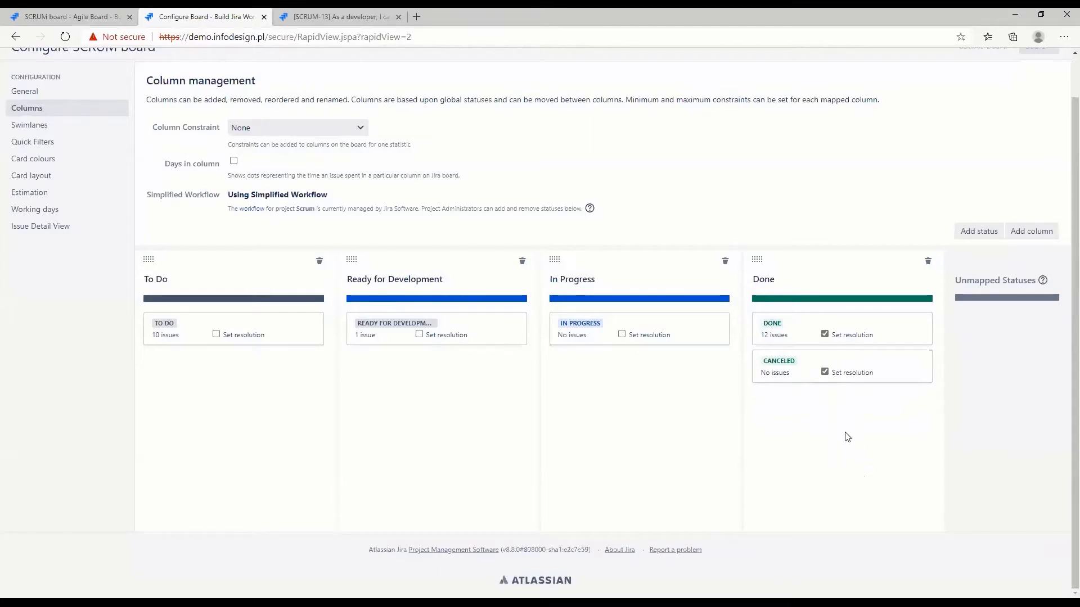
scroll(847, 438, "up", 1)
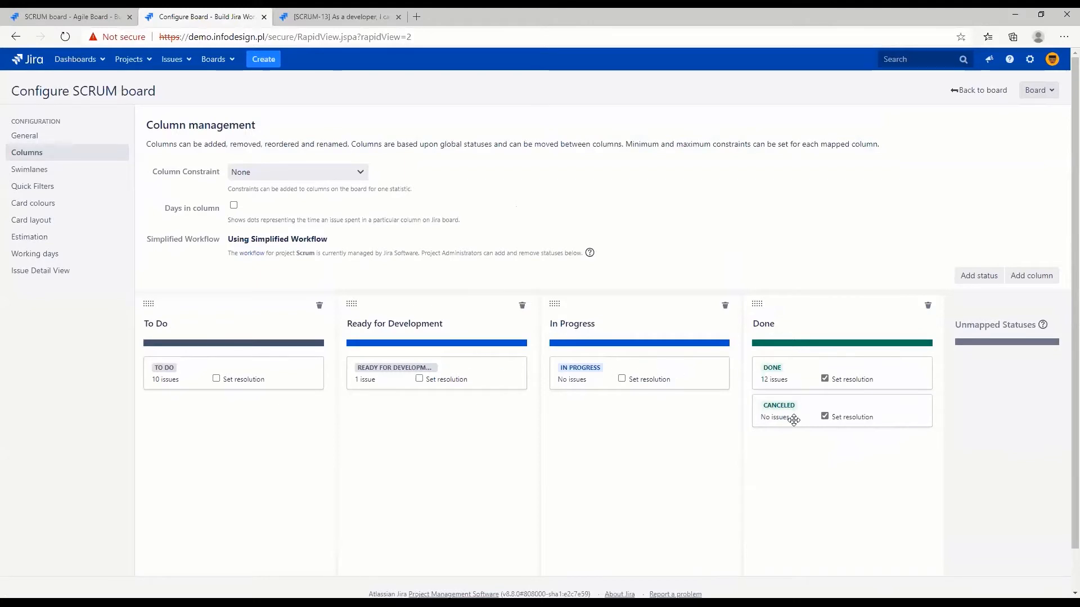
Return to the active sprint board and move SCRUM-13 to the In Progress column
left_click(981, 91)
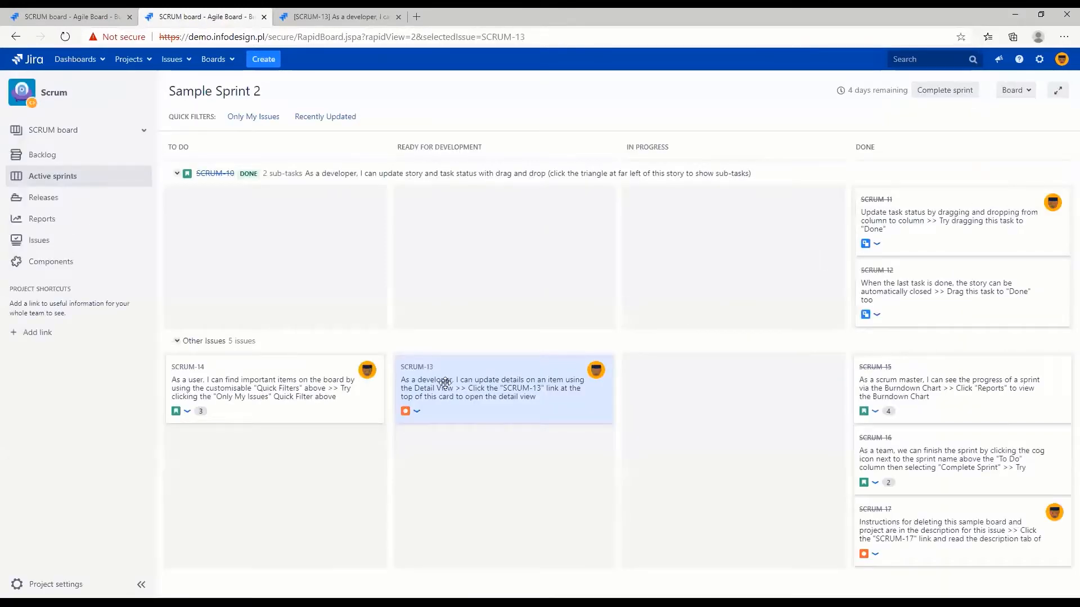
left_click_drag(465, 409, 690, 437)
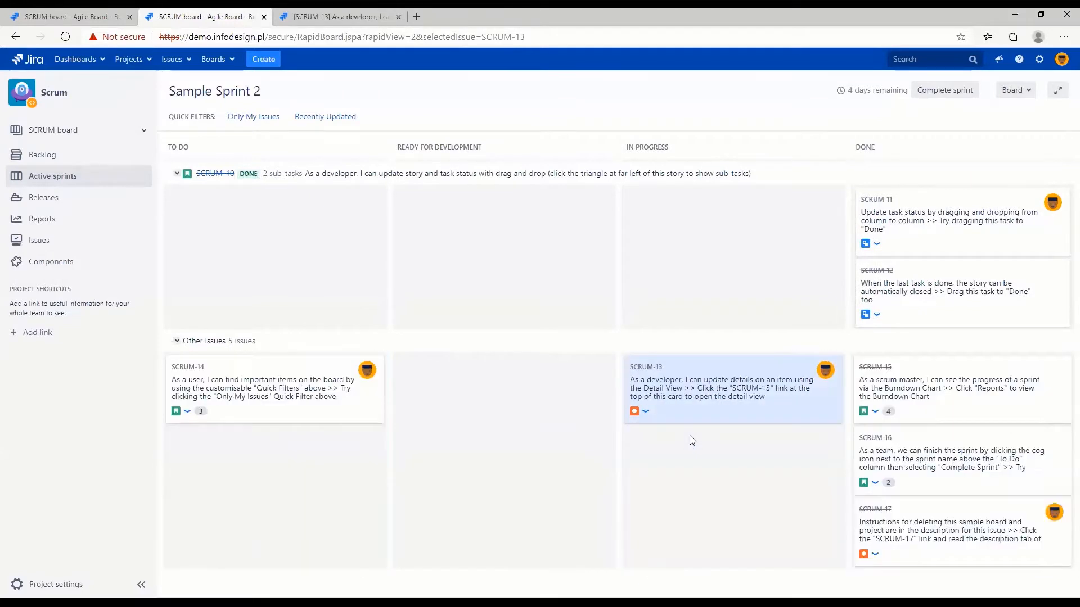
Open SCRUM-14 in a new tab, transition it to In Progress and set it back to To Do
left_click(191, 376)
middle_click(194, 368)
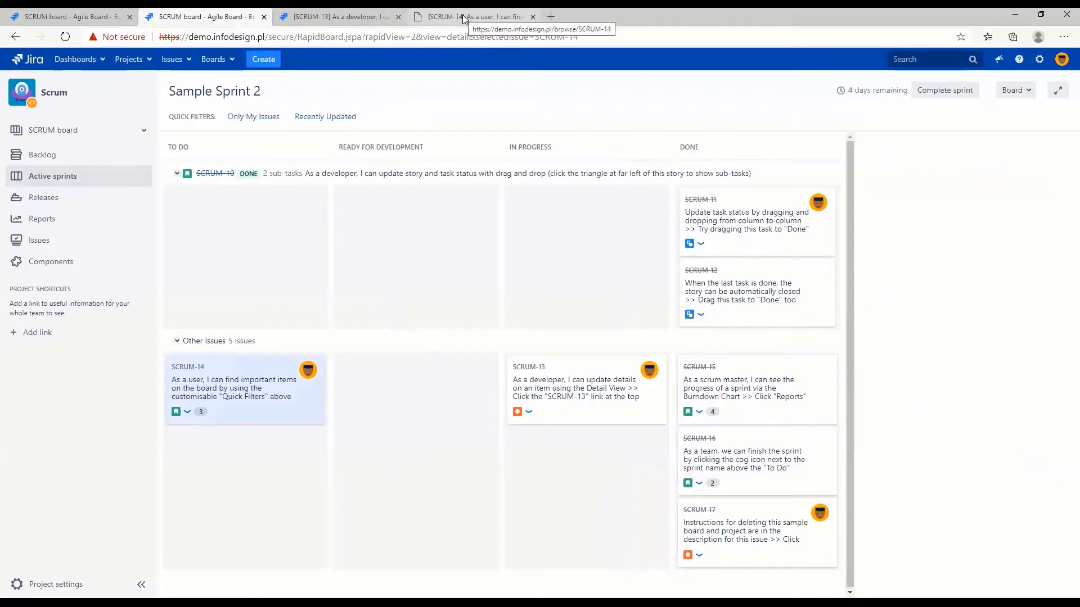
left_click(465, 18)
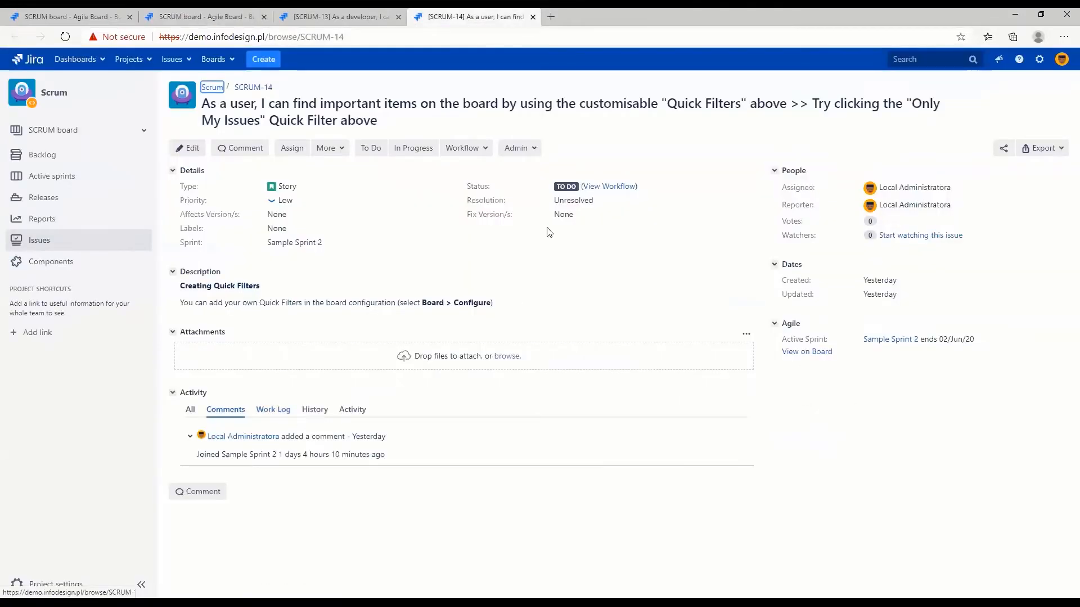
left_click(414, 150)
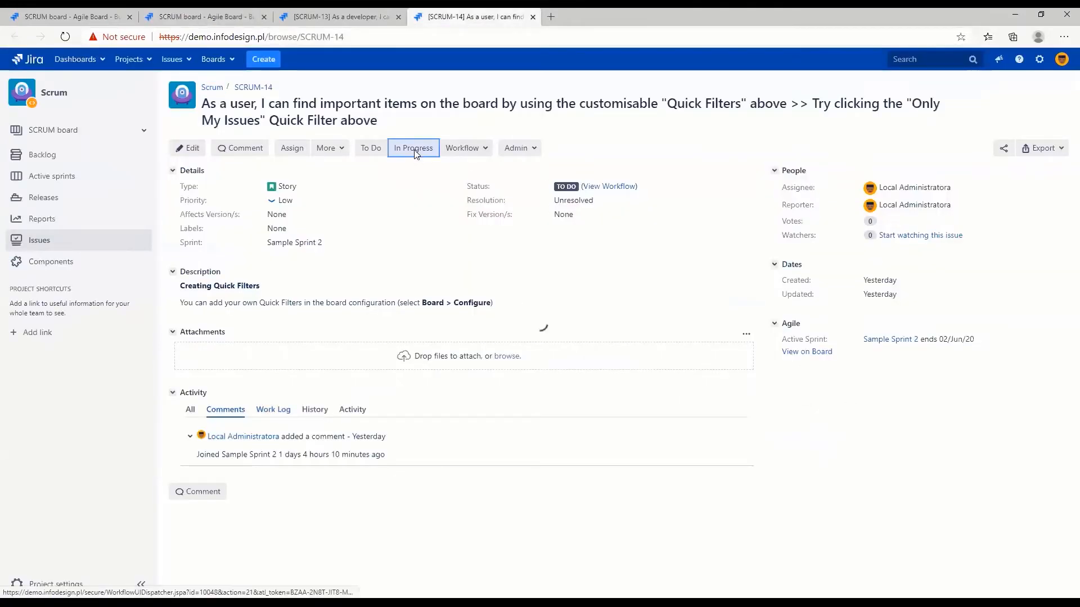
left_click_drag(554, 189, 597, 186)
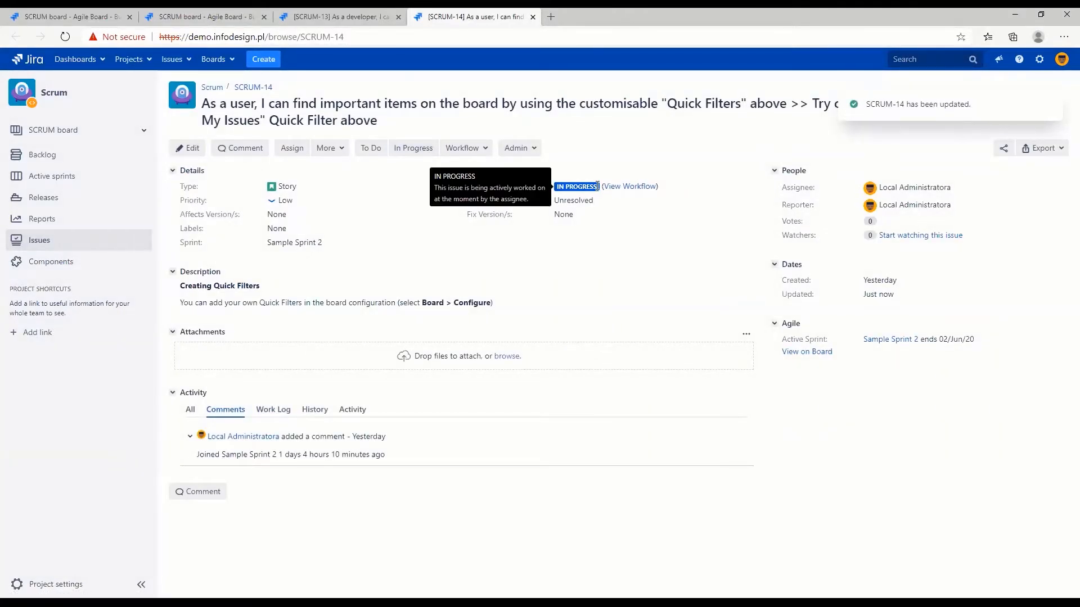
left_click(370, 149)
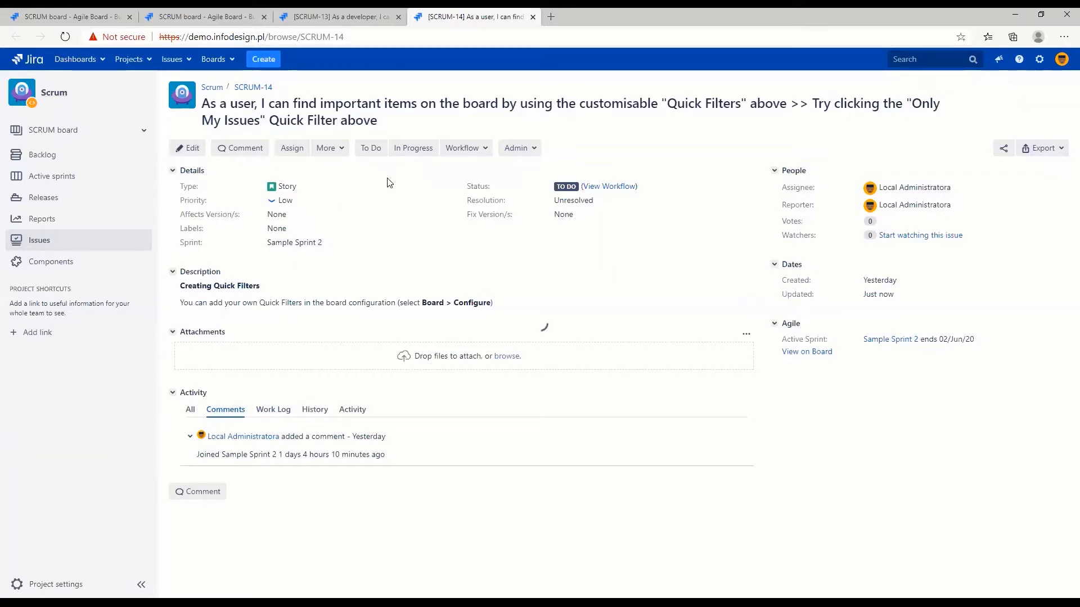
Create a Task in the Recruitment (HIRE) project with the summary "Sample task"
key("c")
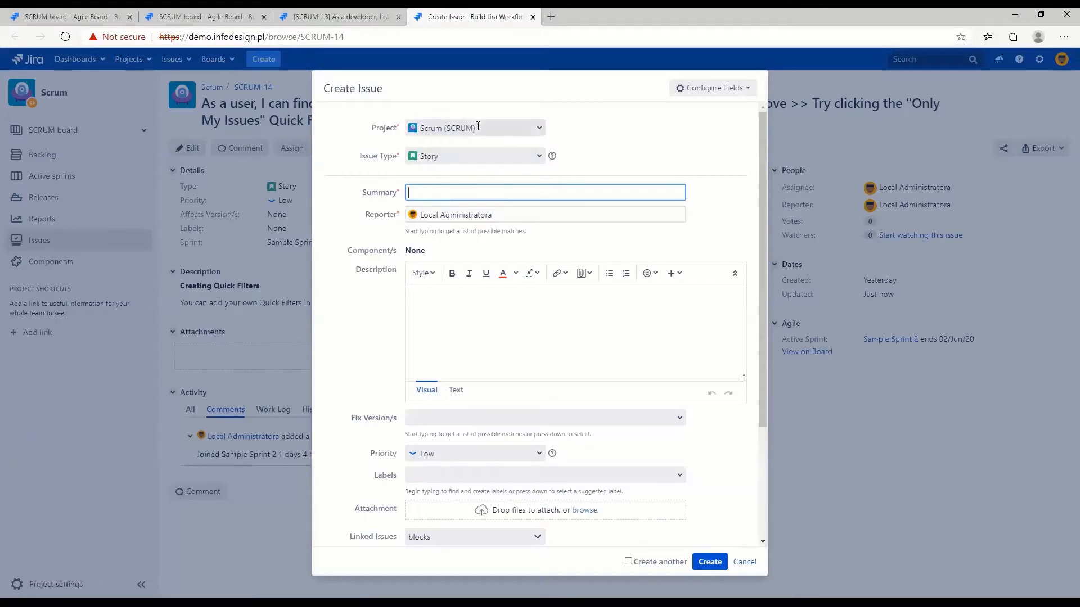
left_click(466, 128)
left_click(485, 177)
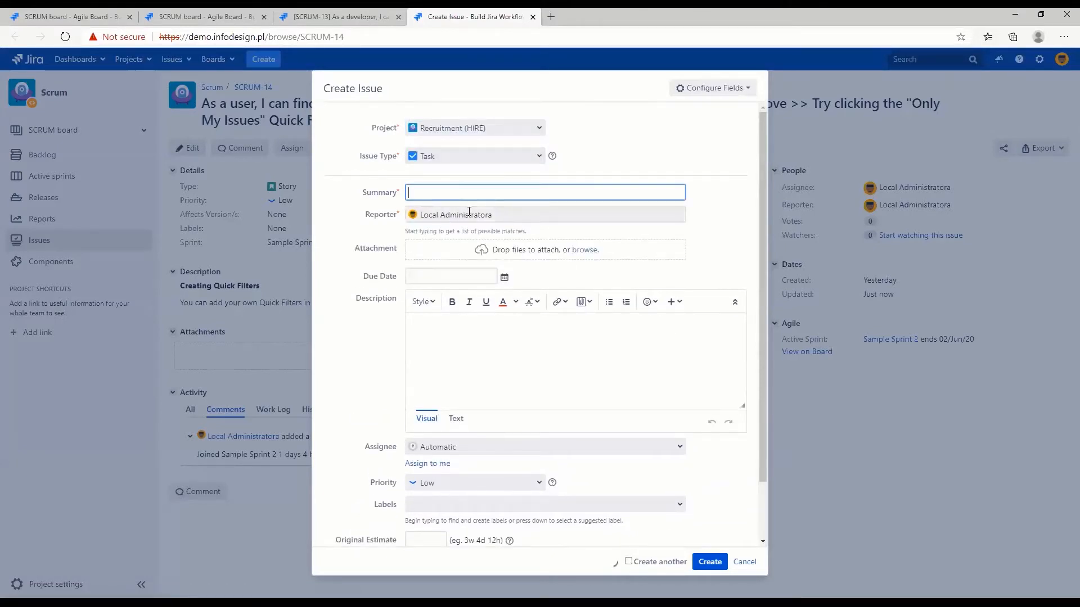
type("Sample task")
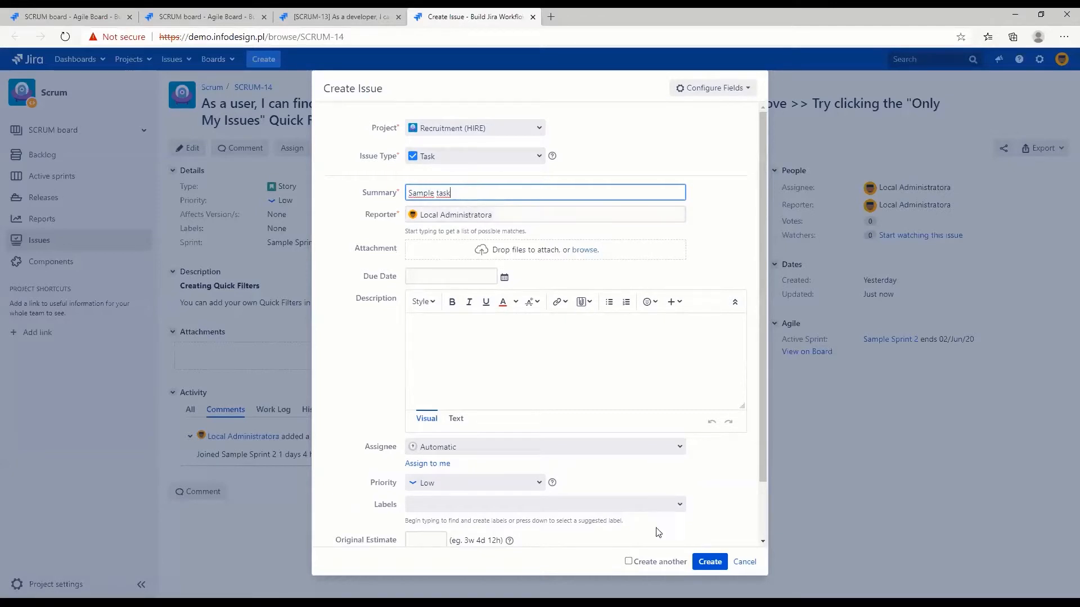
left_click(708, 561)
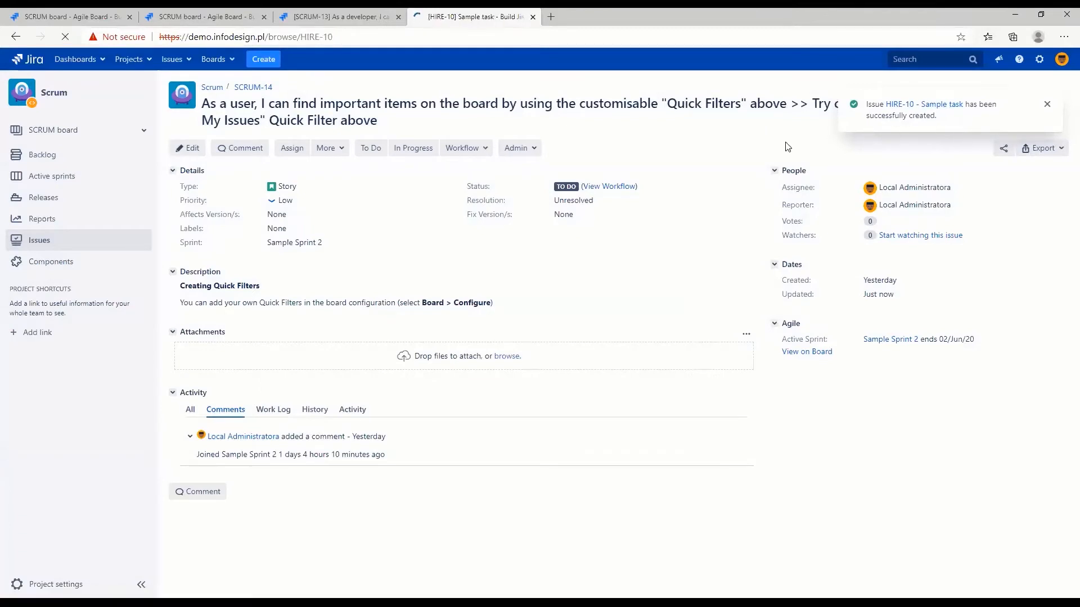
Examine the workflow diagram of the new Recruitment task HIRE-10 and close it
left_click(634, 169)
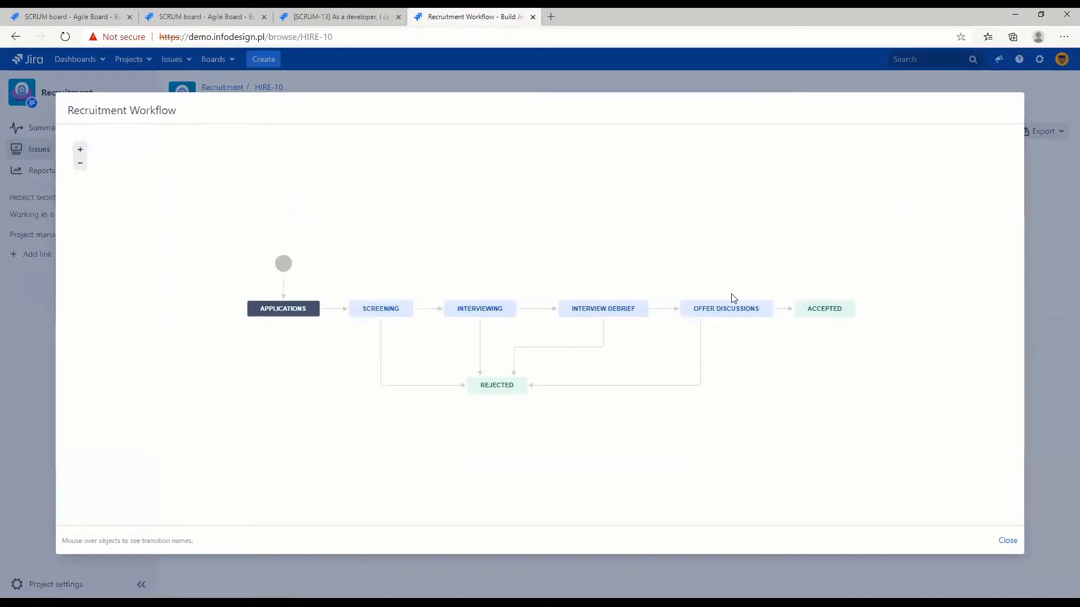
left_click_drag(74, 110, 184, 112)
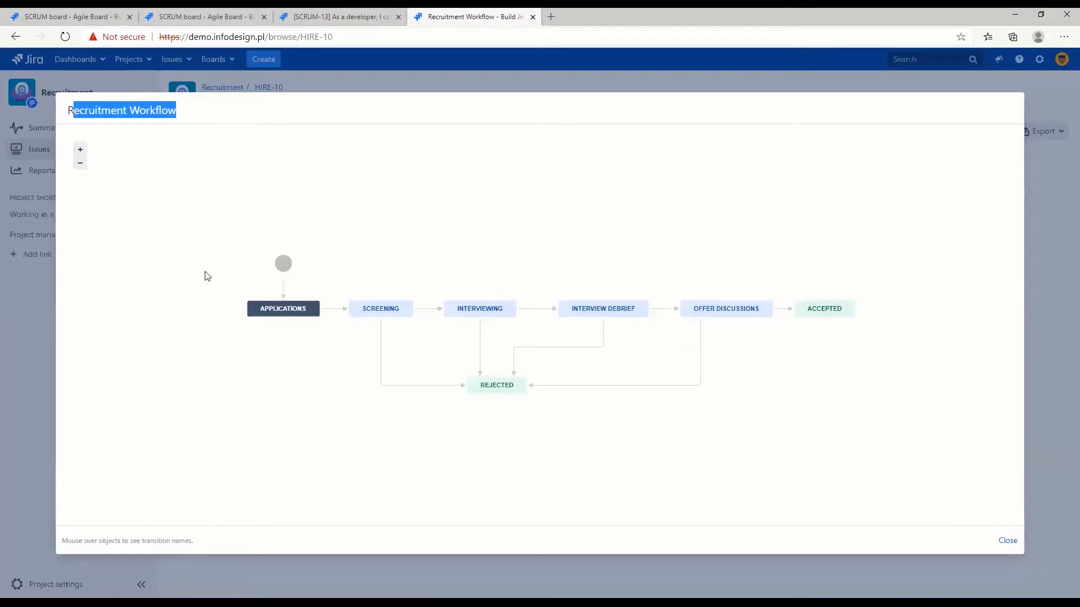
left_click(1008, 540)
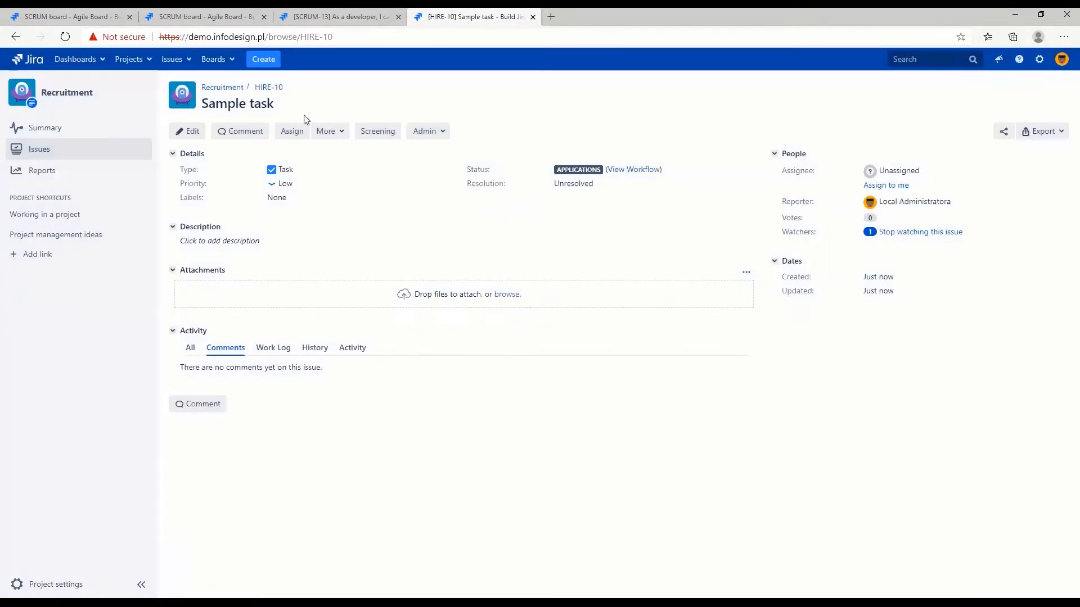
Transition HIRE-10 through Screening, Interviewing, Interview Debrief and Offer Discussions to Accepted
left_click(379, 134)
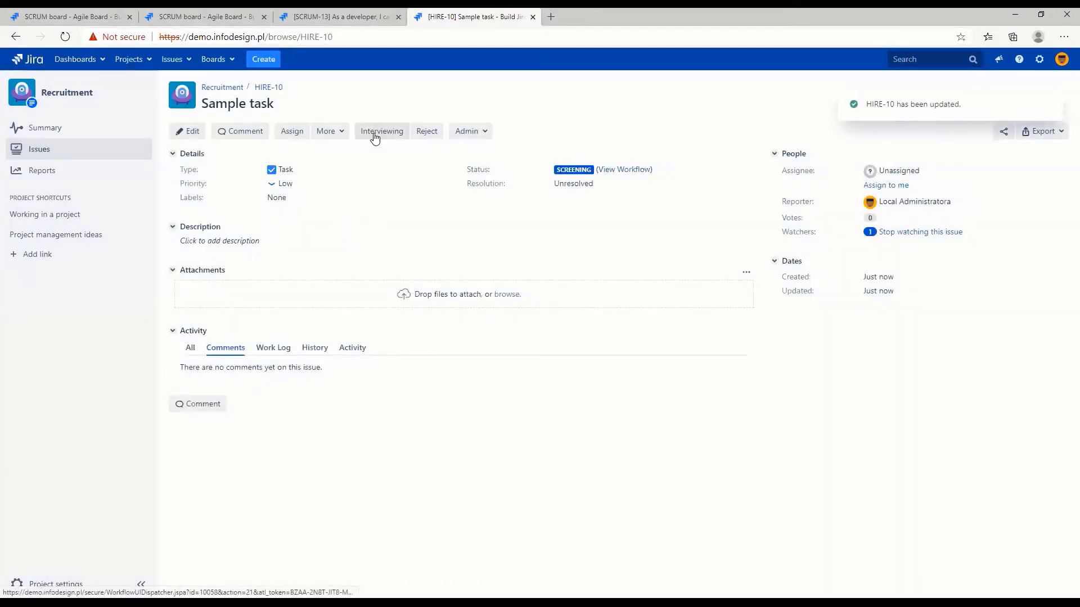
left_click(374, 138)
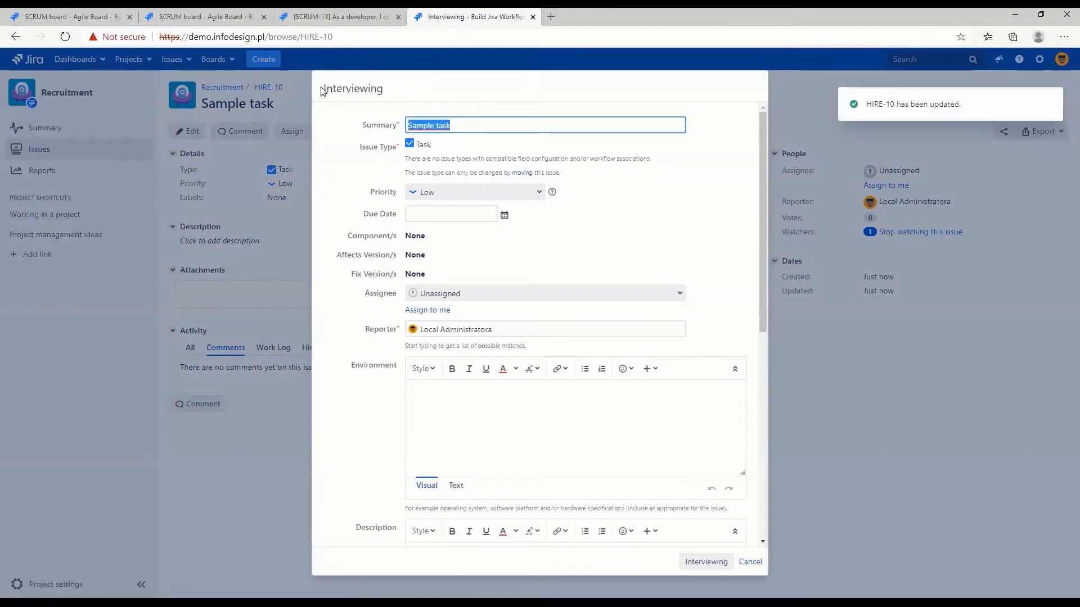
left_click_drag(323, 91, 384, 89)
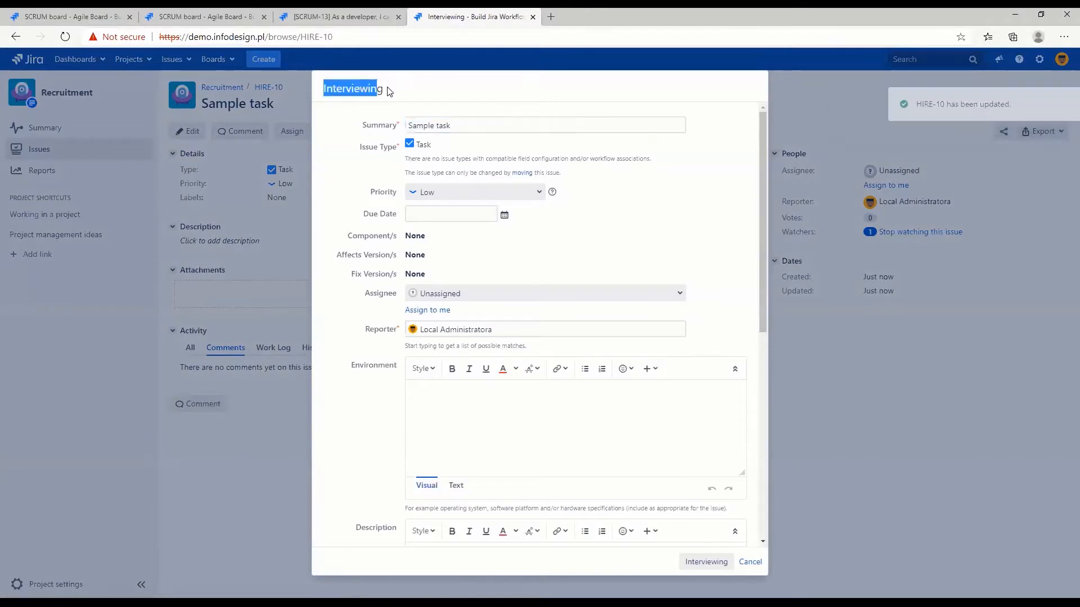
left_click(704, 562)
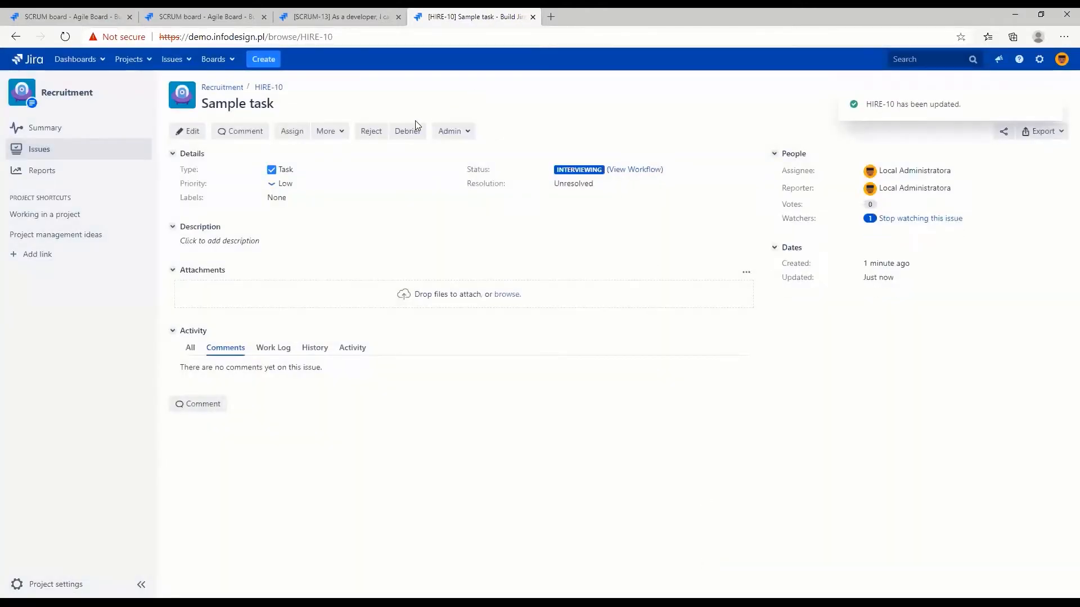
left_click(402, 134)
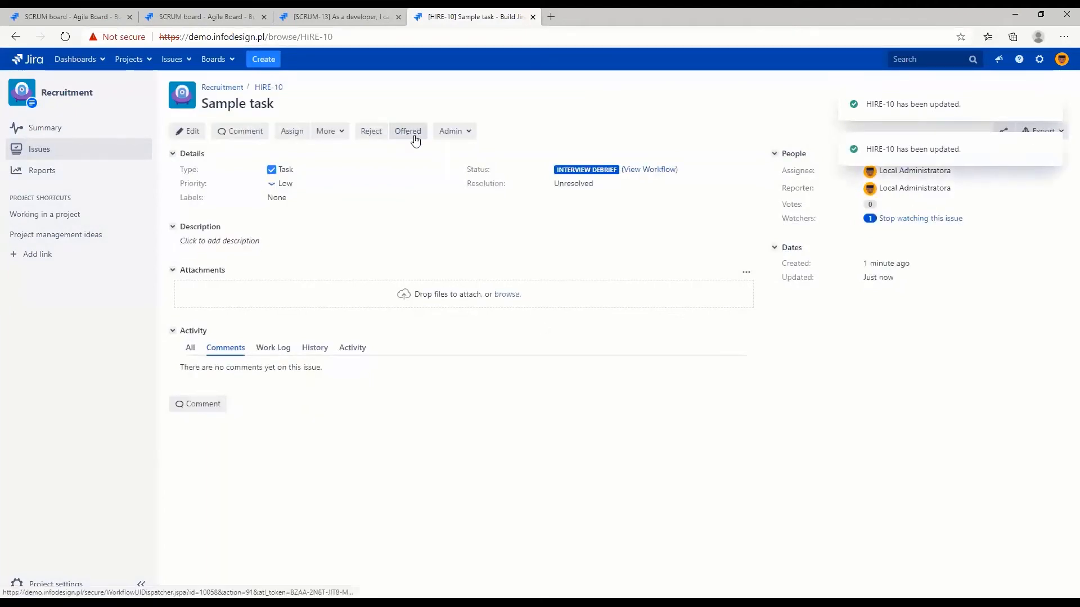
left_click(403, 132)
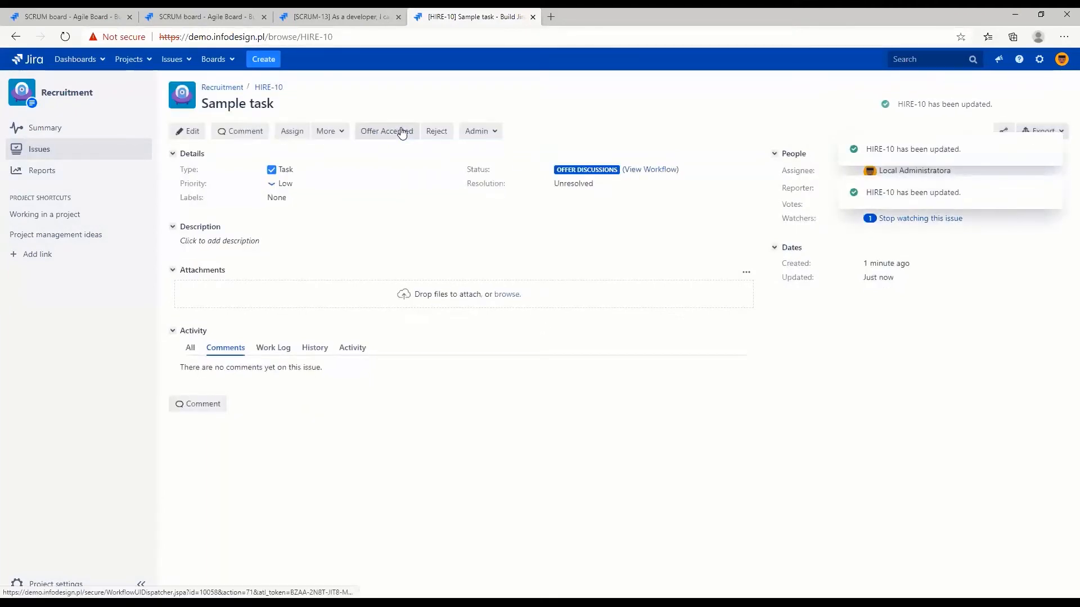
left_click(408, 132)
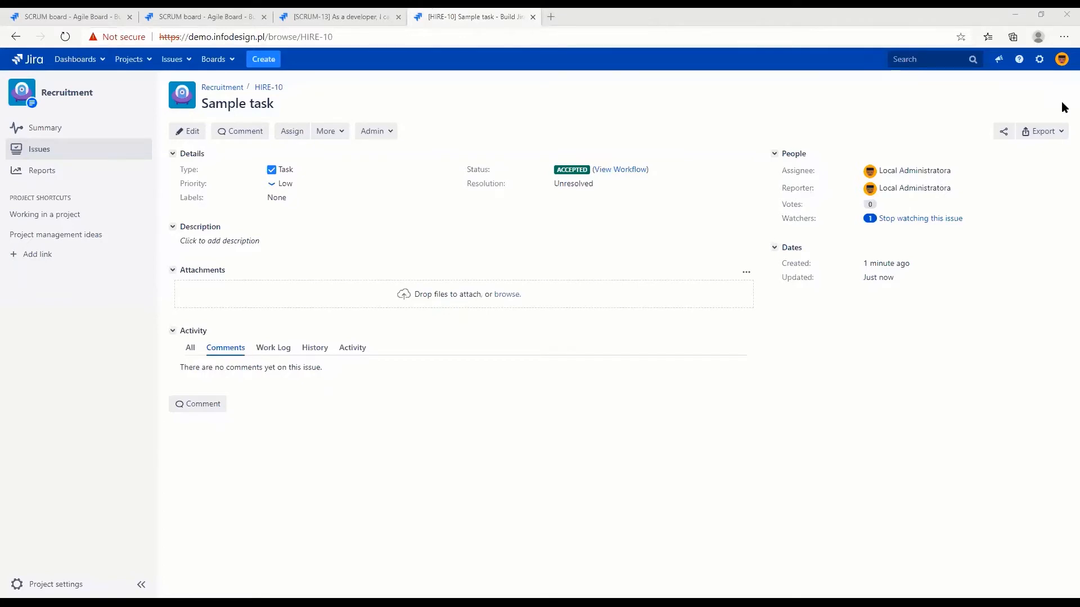
Open the app administration area and enter the administrator password to confirm access
left_click(1041, 59)
left_click(1015, 147)
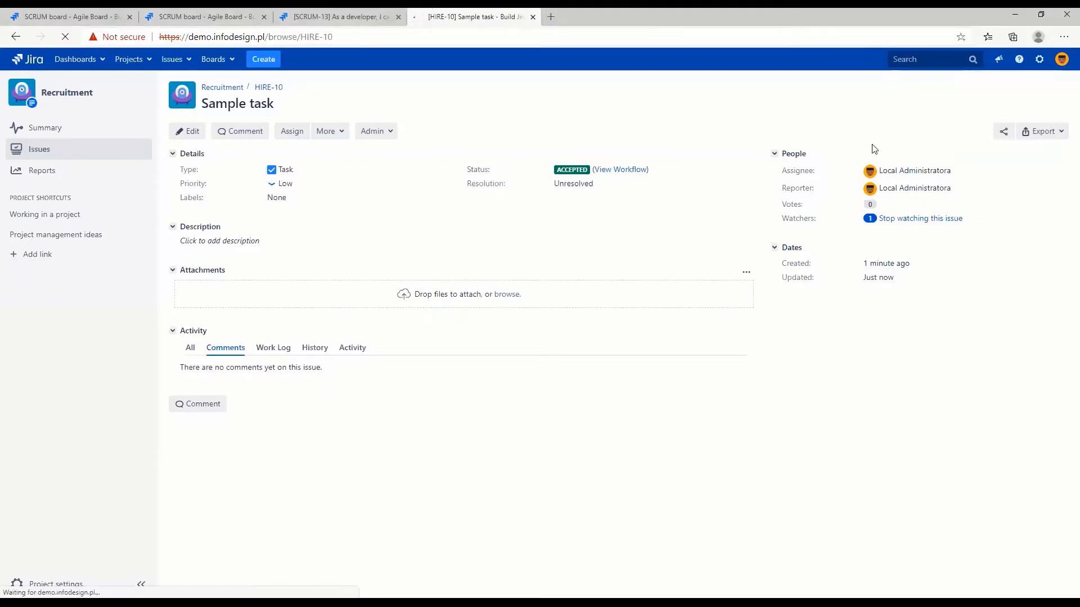
type("•")
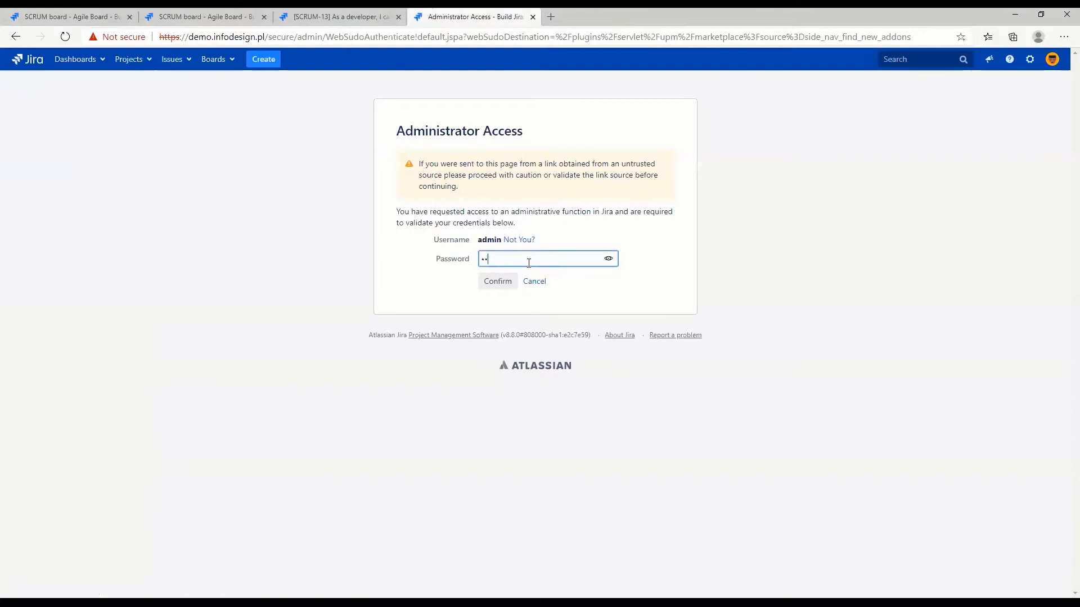
key("Return")
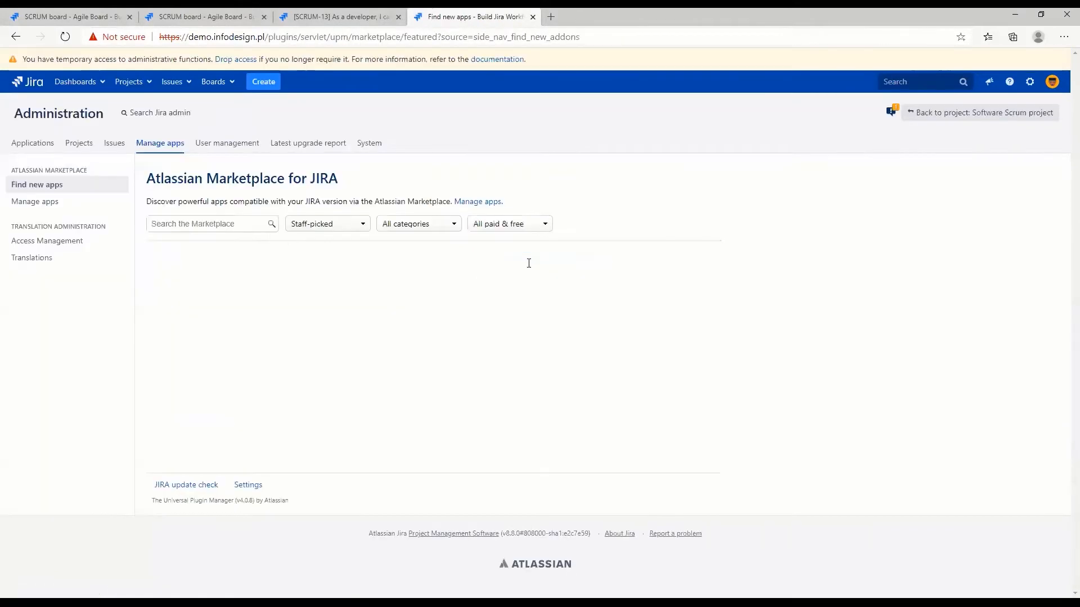
Open the list of installed apps and examine the details of Adaptavist ScriptRunner for JIRA and Workflow Powerbox
left_click(33, 206)
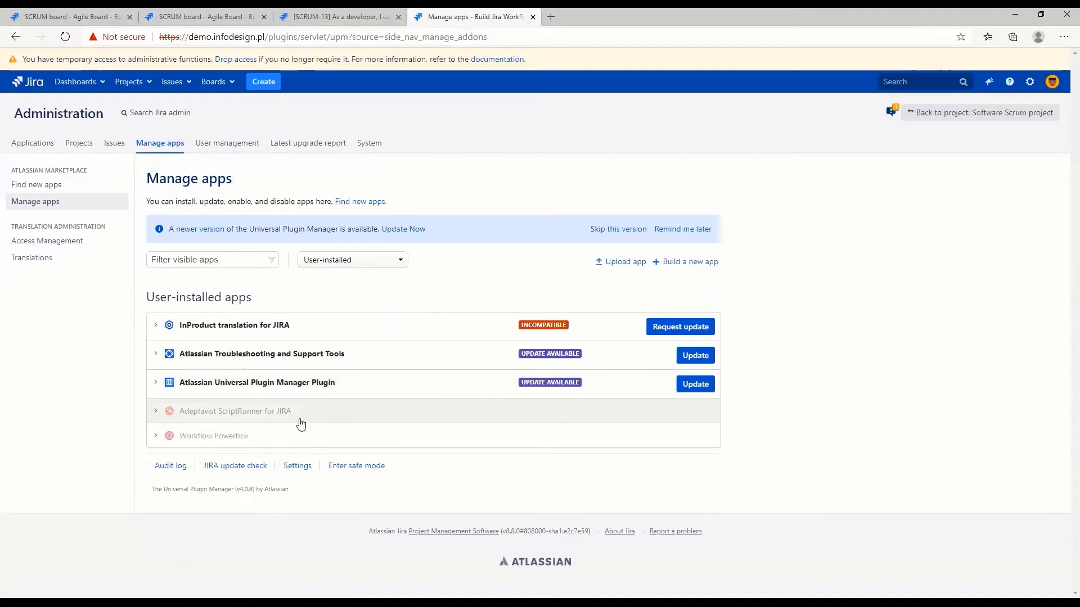
left_click_drag(297, 421, 194, 421)
left_click(208, 421)
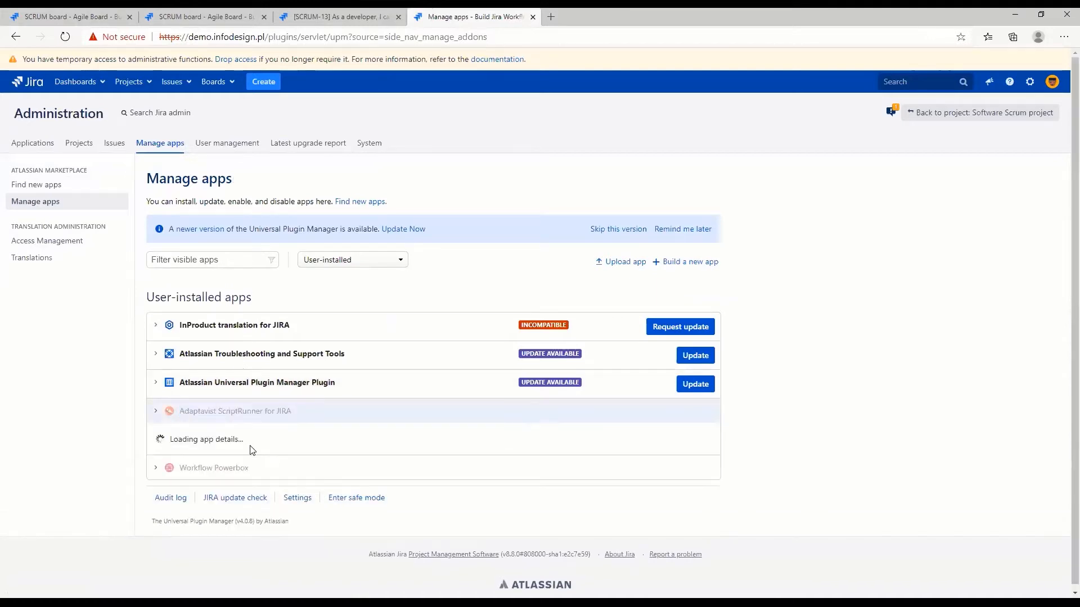
left_click_drag(256, 442, 214, 443)
left_click(213, 443)
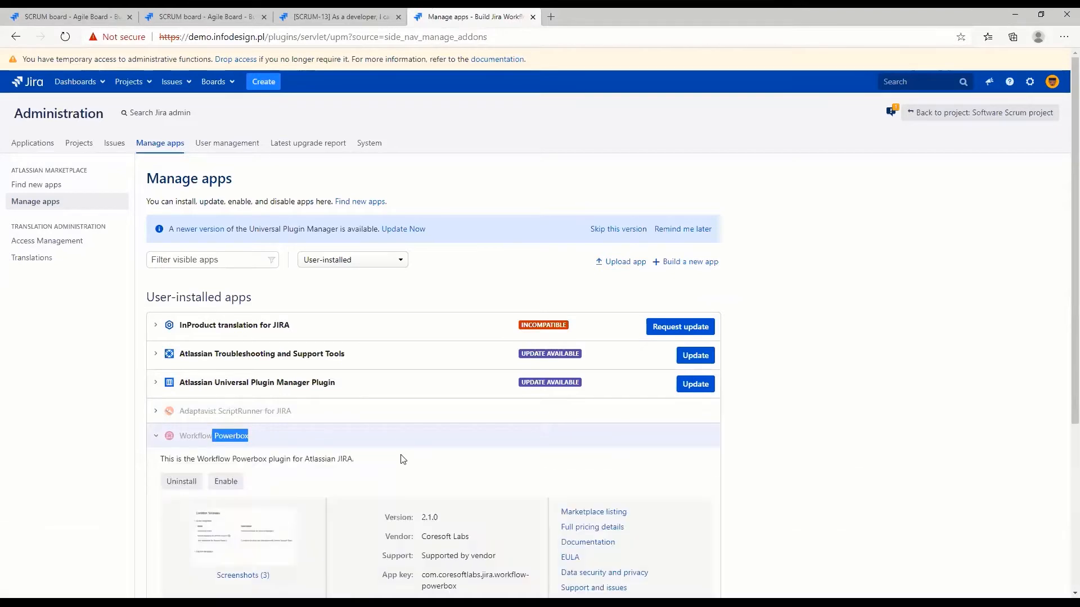
Close the Workflow Powerbox details and open the Recruitment Workflow for editing from the list of workflows
left_click(588, 447)
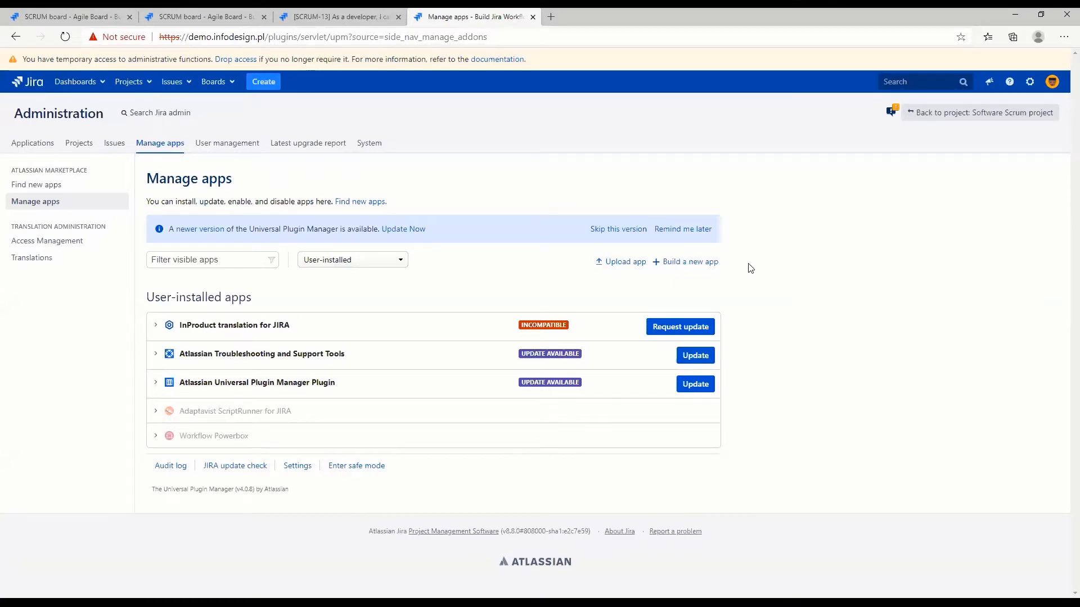
left_click(112, 145)
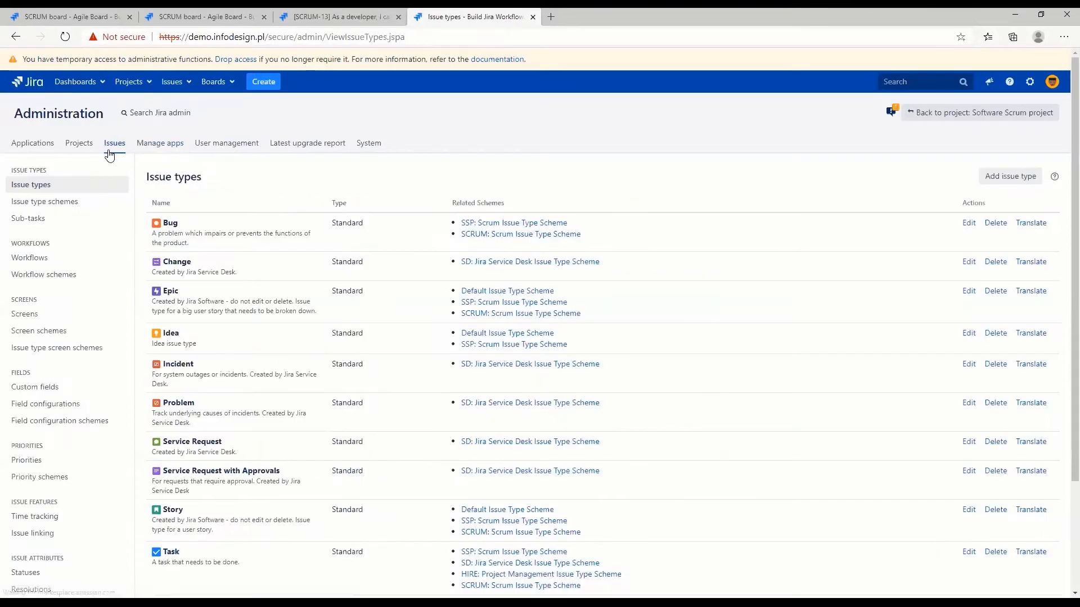
left_click(43, 259)
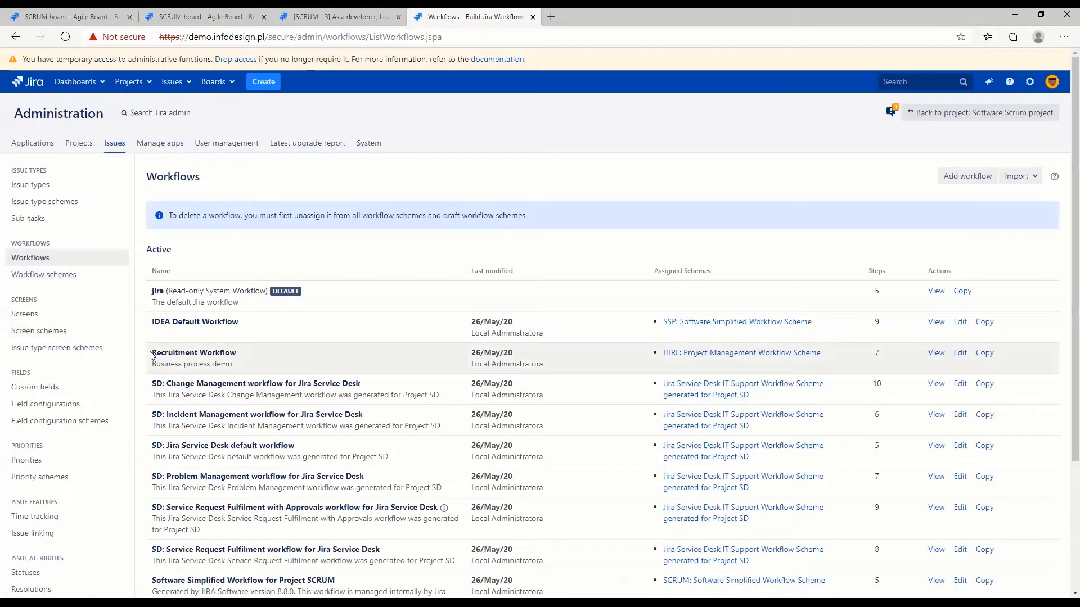
left_click_drag(151, 353, 259, 355)
left_click(959, 353)
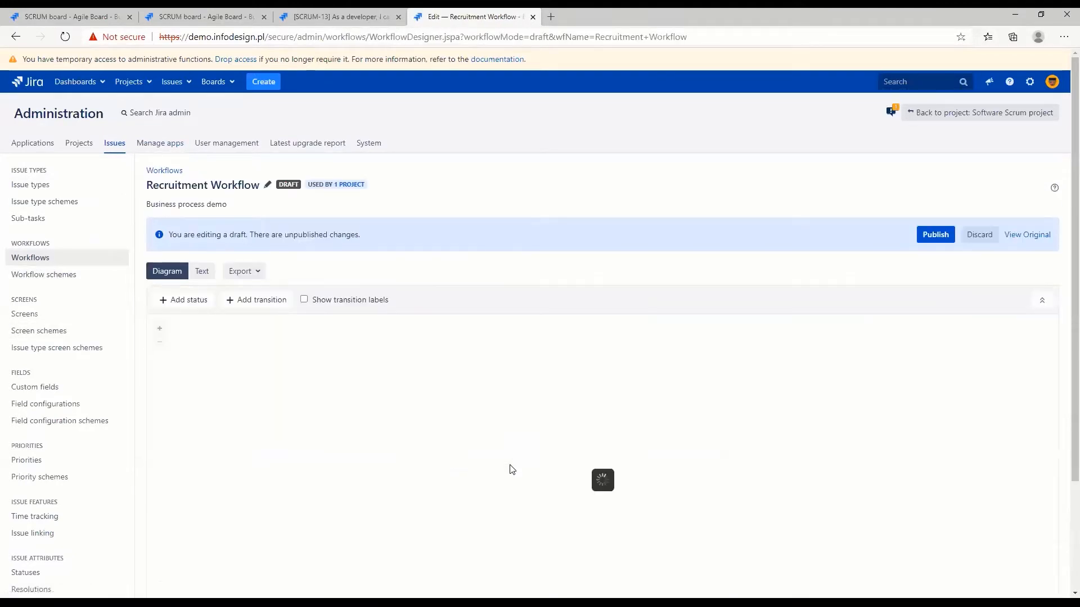
scroll(1063, 282, "down", 3)
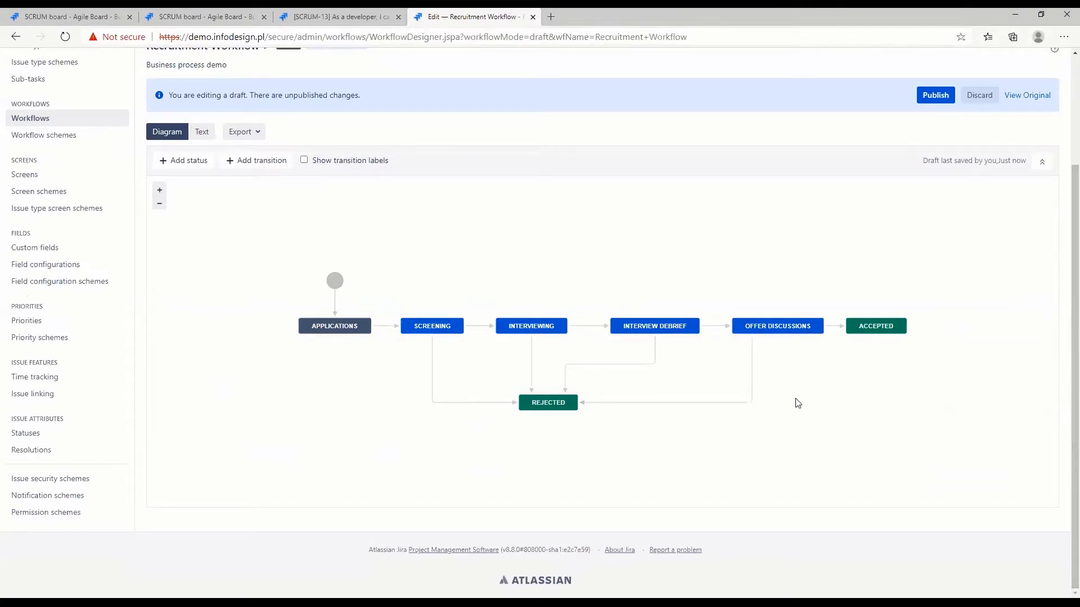
Examine the triggers and conditions of the Screening transition, and open the list of condition types that can be added
left_click(386, 327)
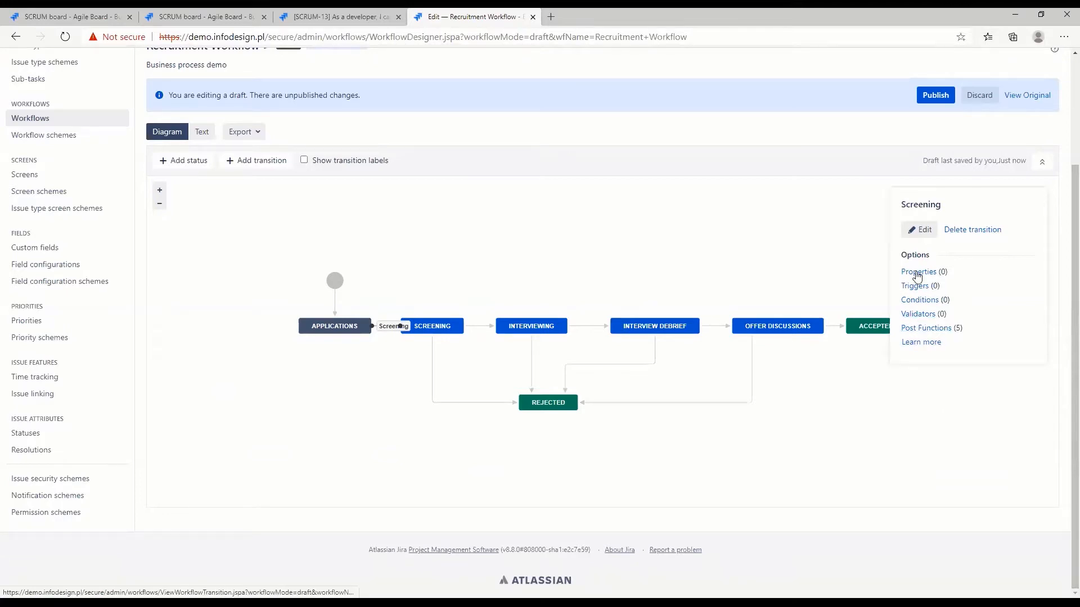
left_click(914, 286)
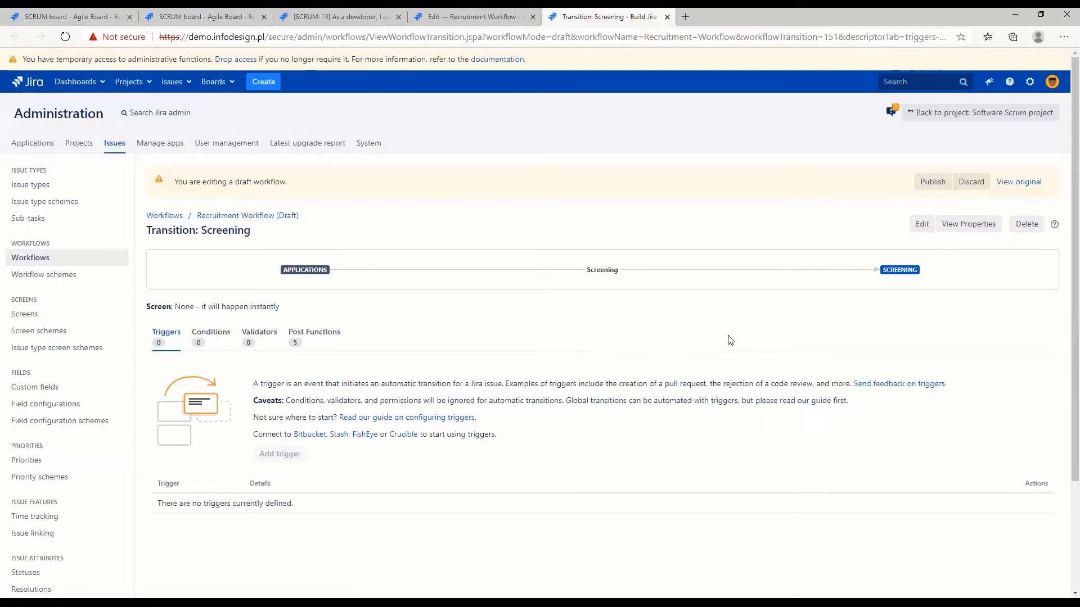
left_click(214, 336)
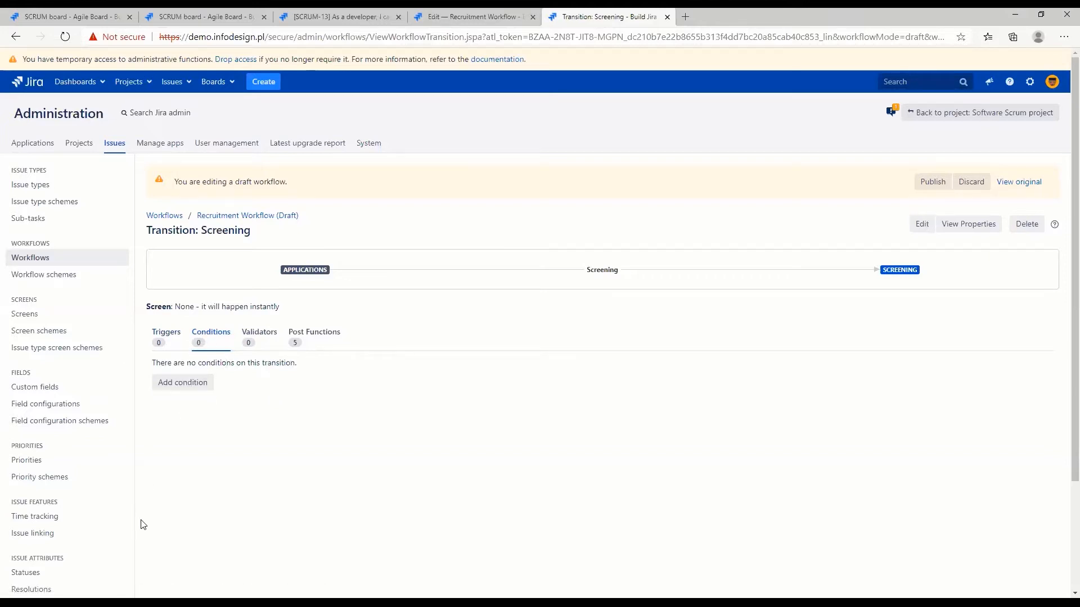
left_click(182, 384)
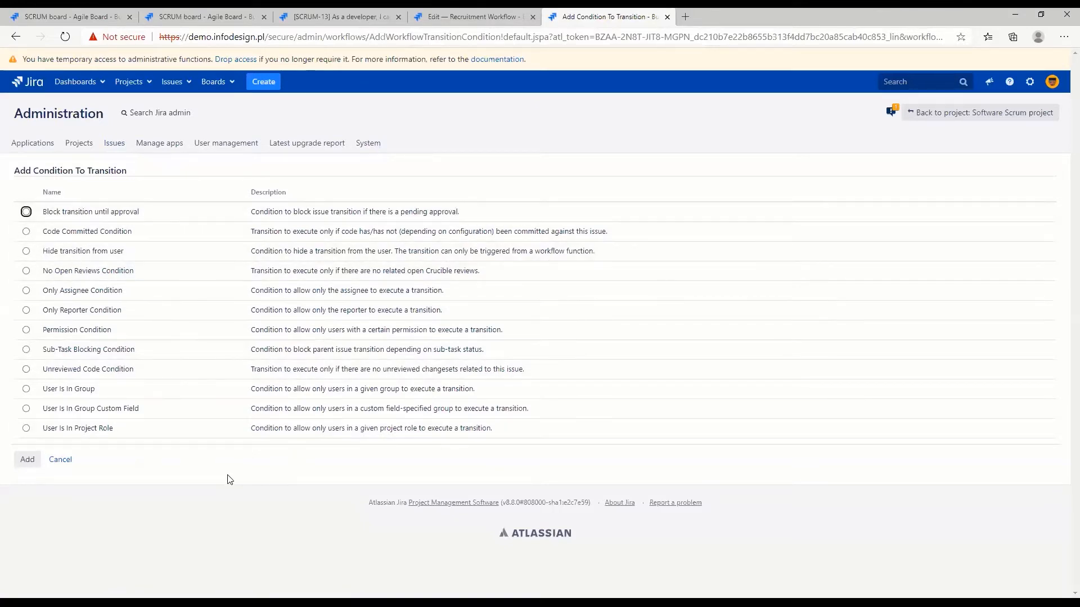
Open the workflow administration page of the coresoftlabs.atlassian.net Jira site in a new browser tab
left_click(684, 17)
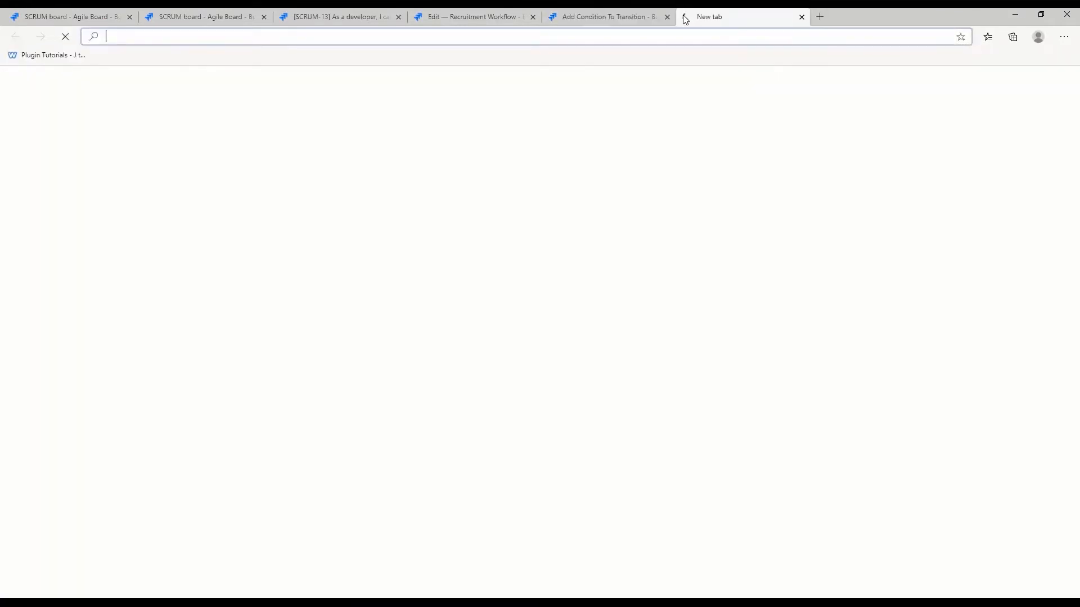
type("cores")
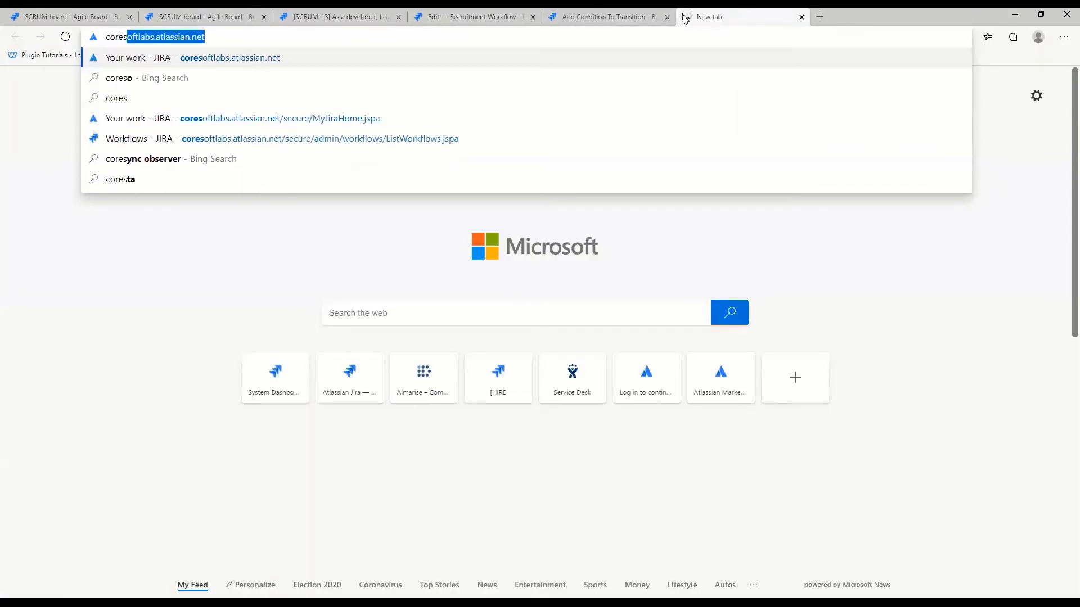
key("Down")
key("Down")
key("Down")
key("Down")
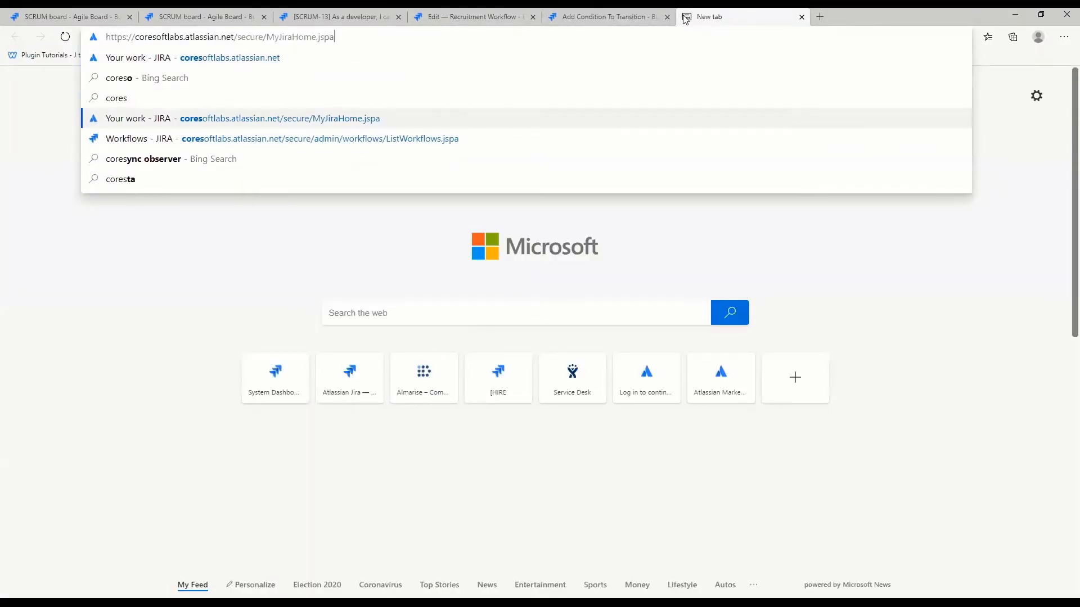
key("Return")
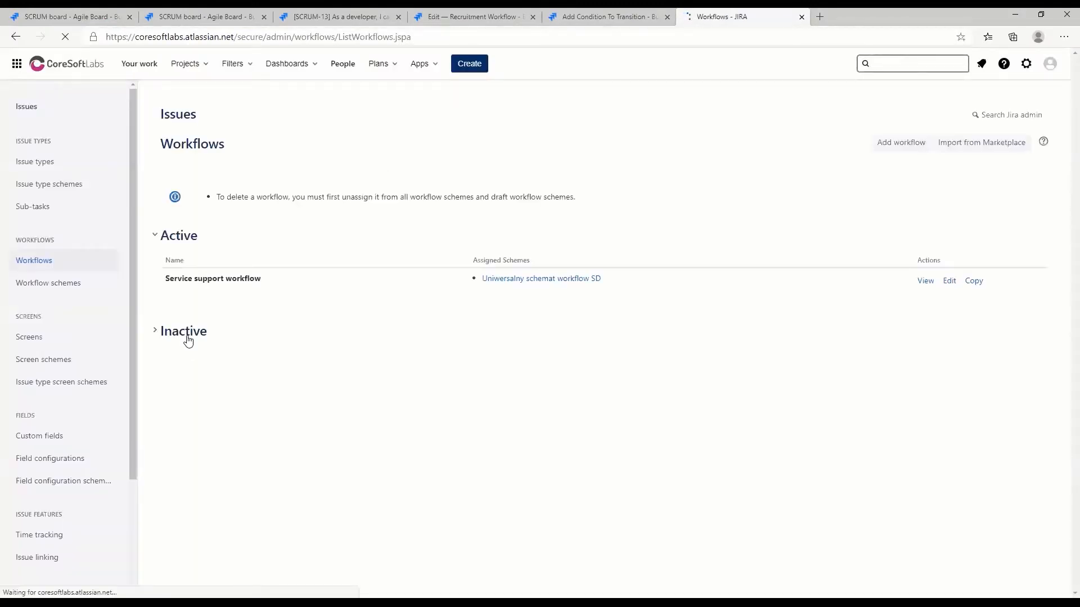
Open the inactive XXXXXXX: Recruitment Workflow for editing and examine the condition types that can be added to its Interviewing transition
left_click(188, 336)
left_click(923, 489)
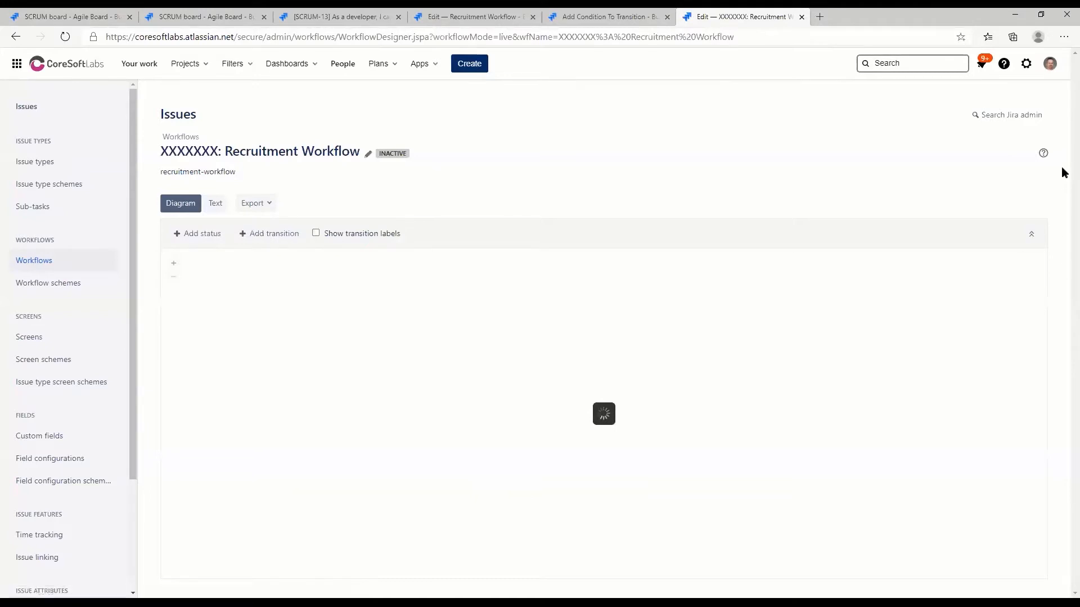
left_click(458, 395)
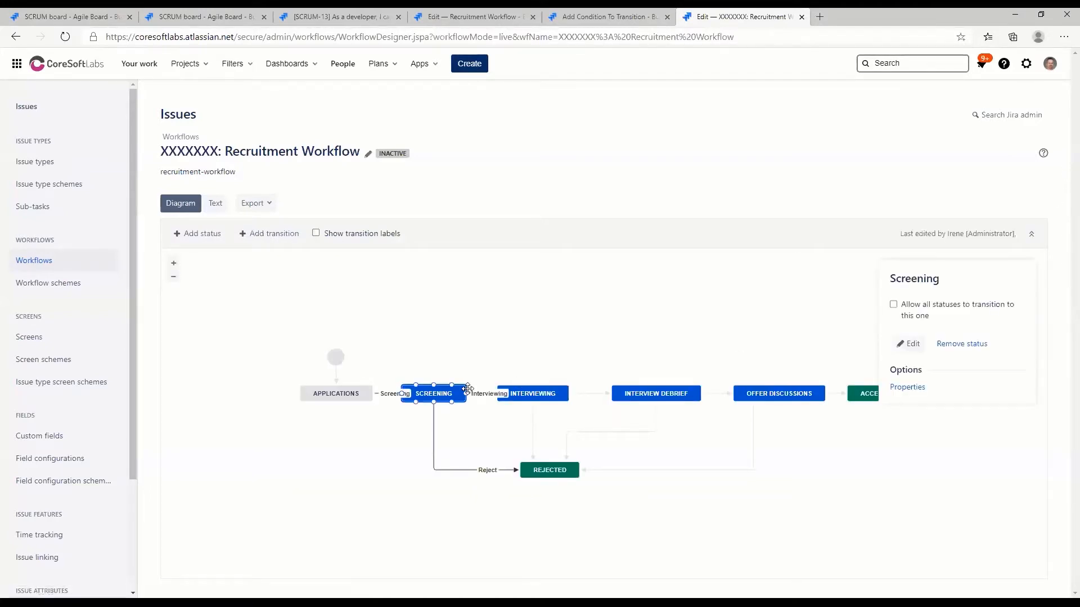
left_click(479, 395)
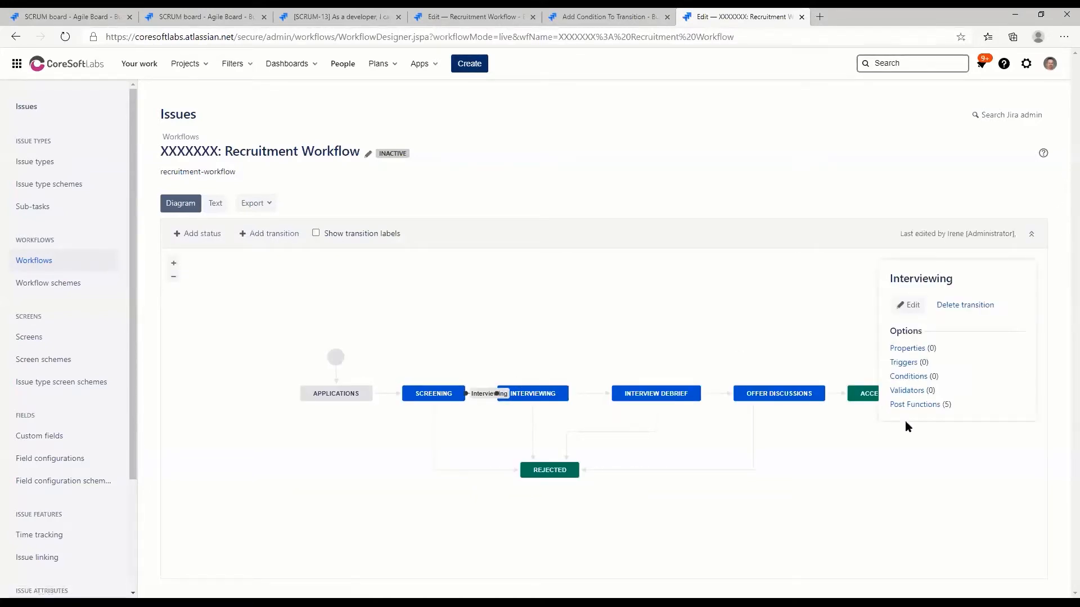
left_click(911, 380)
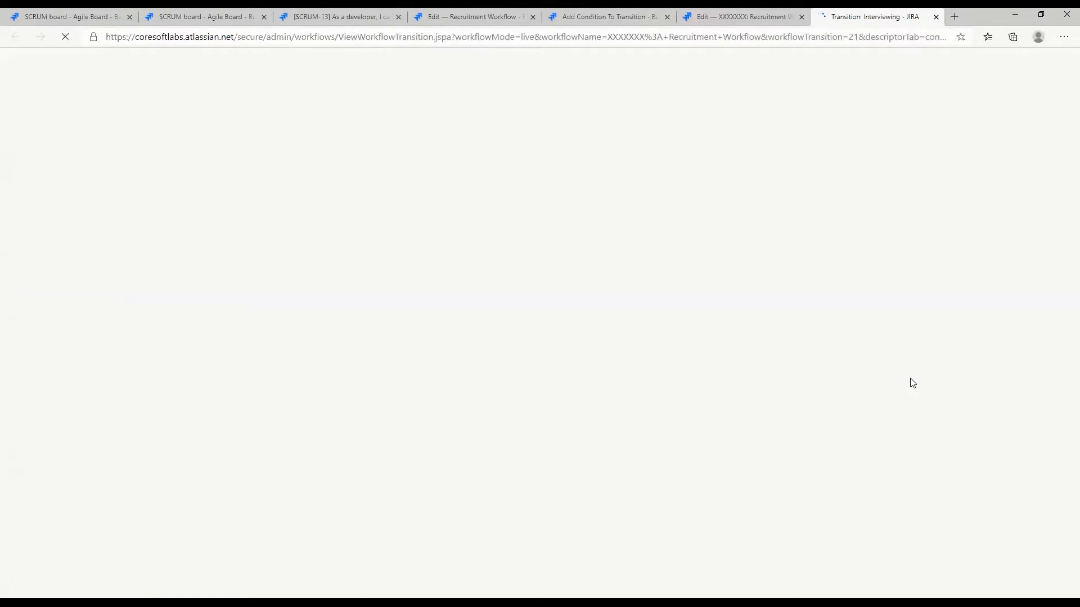
left_click(173, 307)
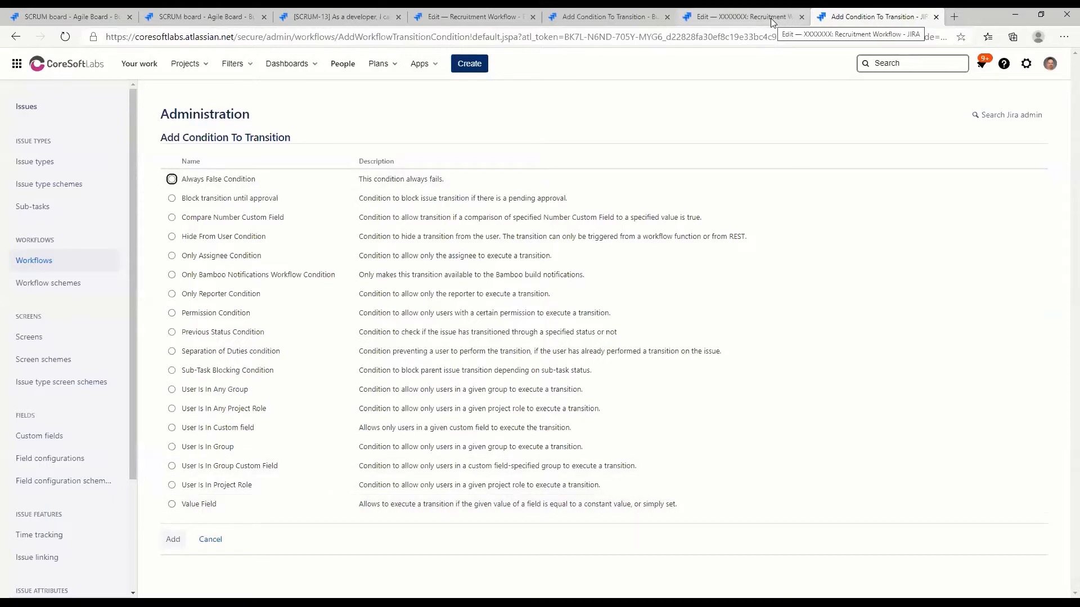
Return to the demo.infodesign.pl Jira site and search the Atlassian Marketplace for "workflow powerbox" in a separate browser tab
left_click(729, 13)
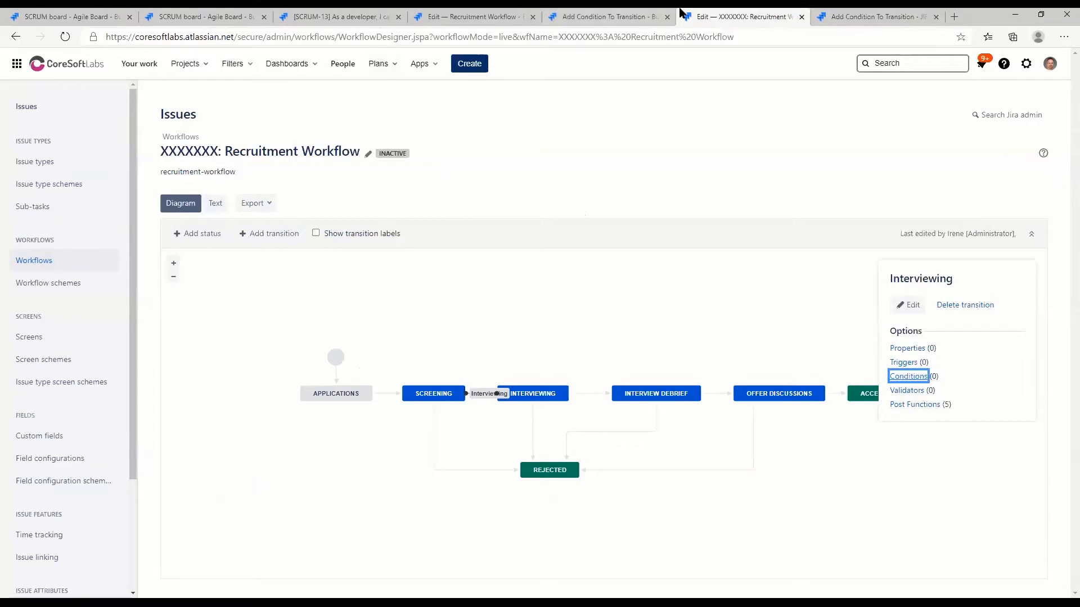
left_click(598, 12)
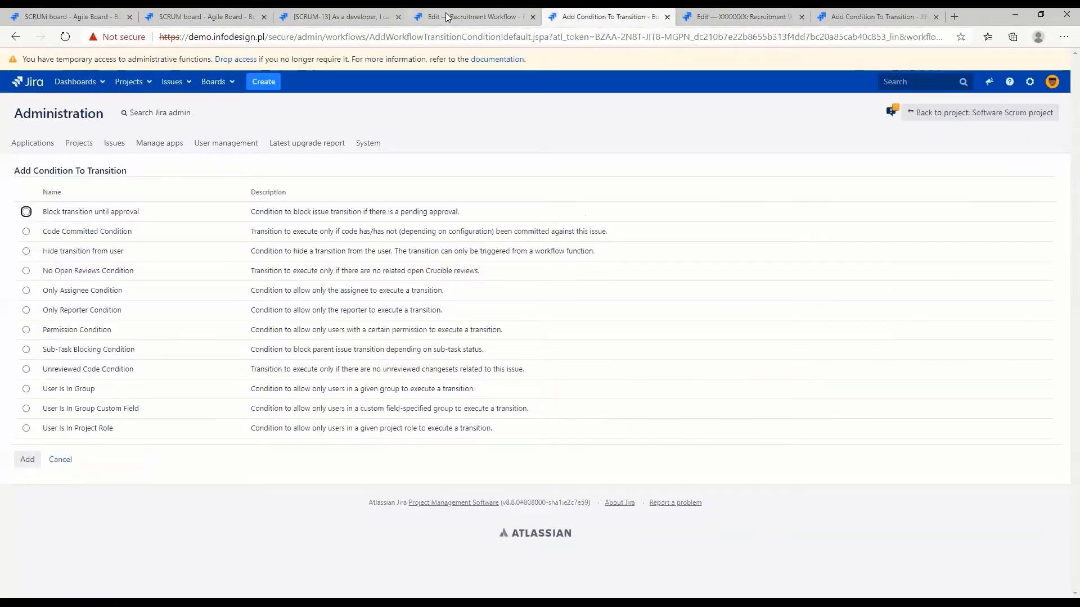
left_click(151, 143, "ctrl")
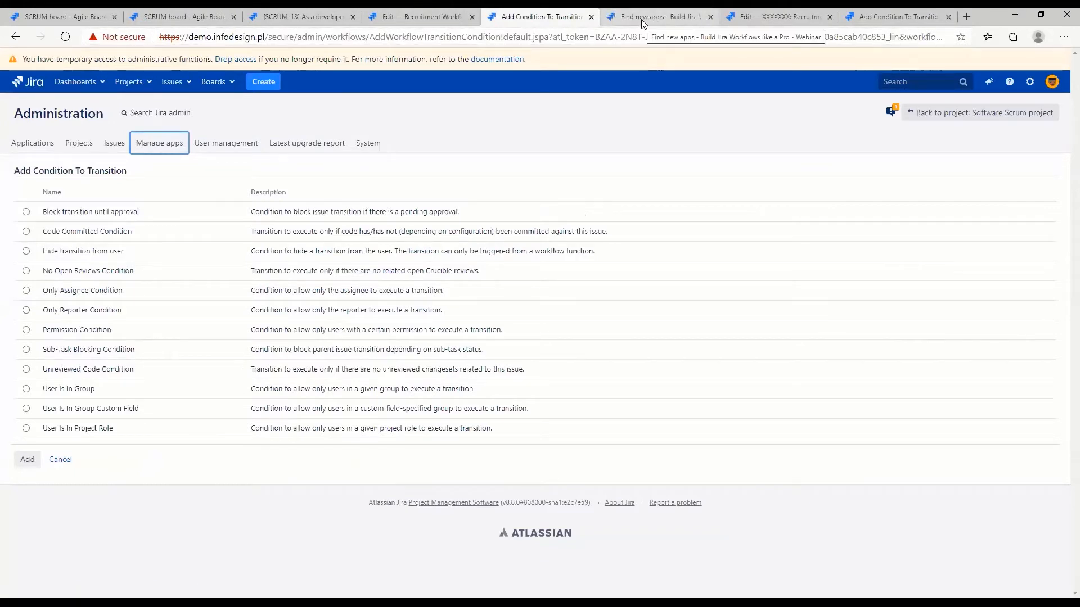
left_click(643, 18)
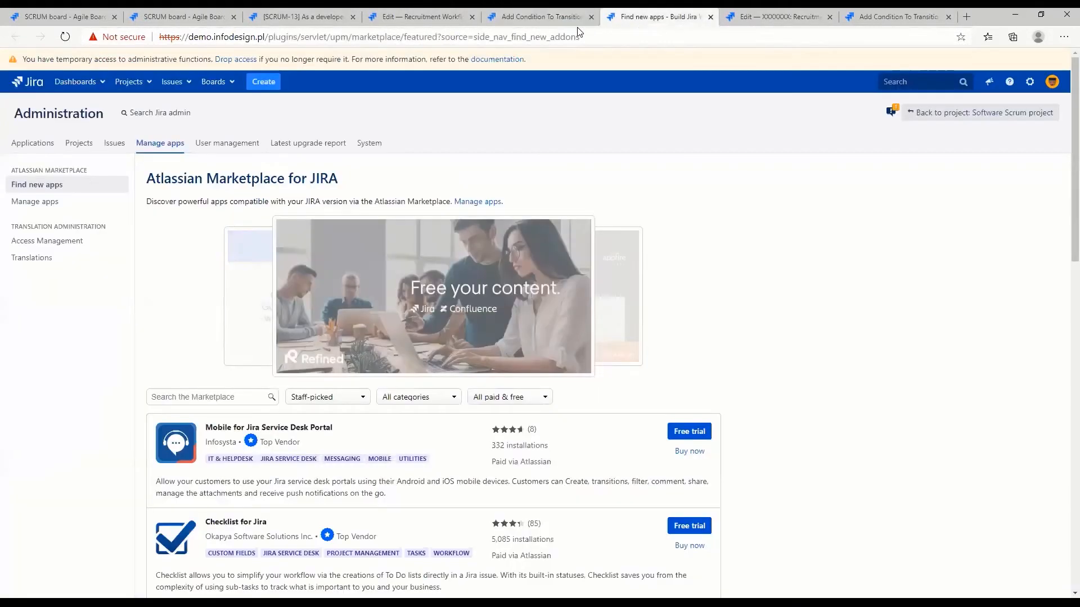
left_click(207, 396)
type("work")
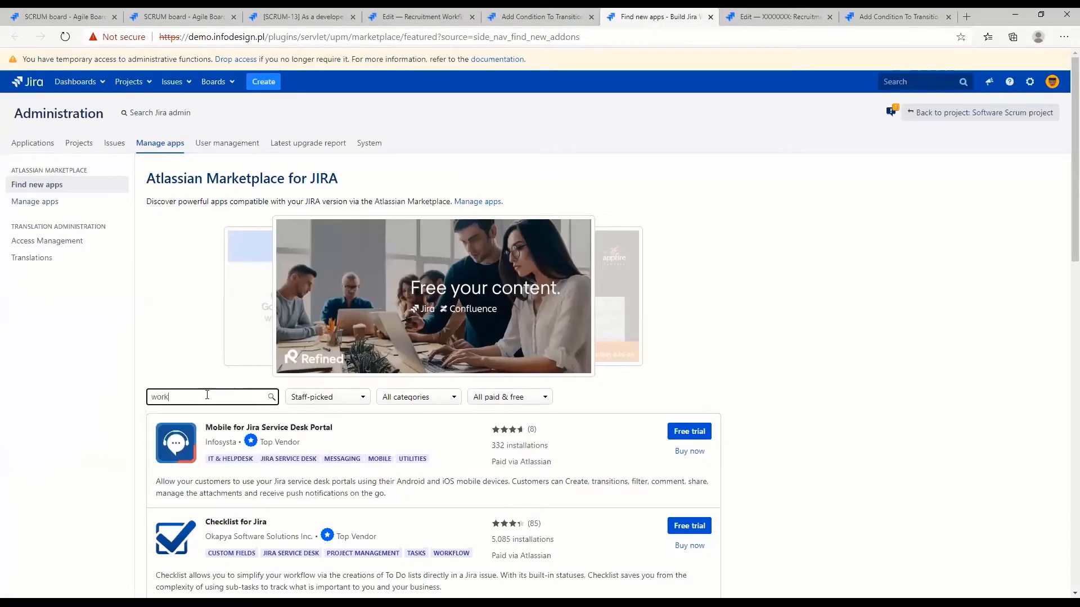
type("flow")
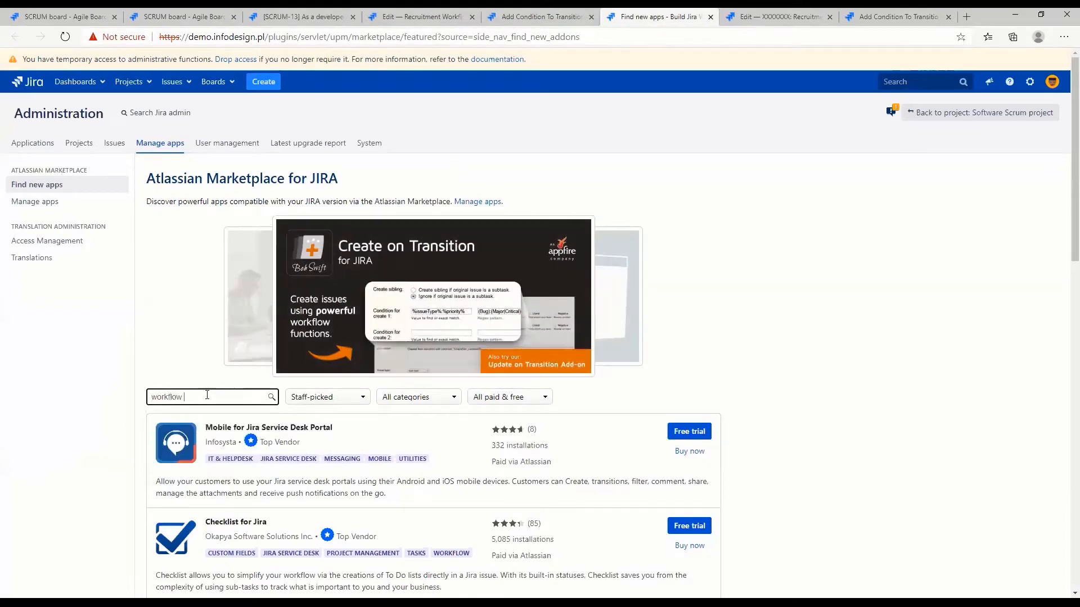
type(" powerbox")
key("Return")
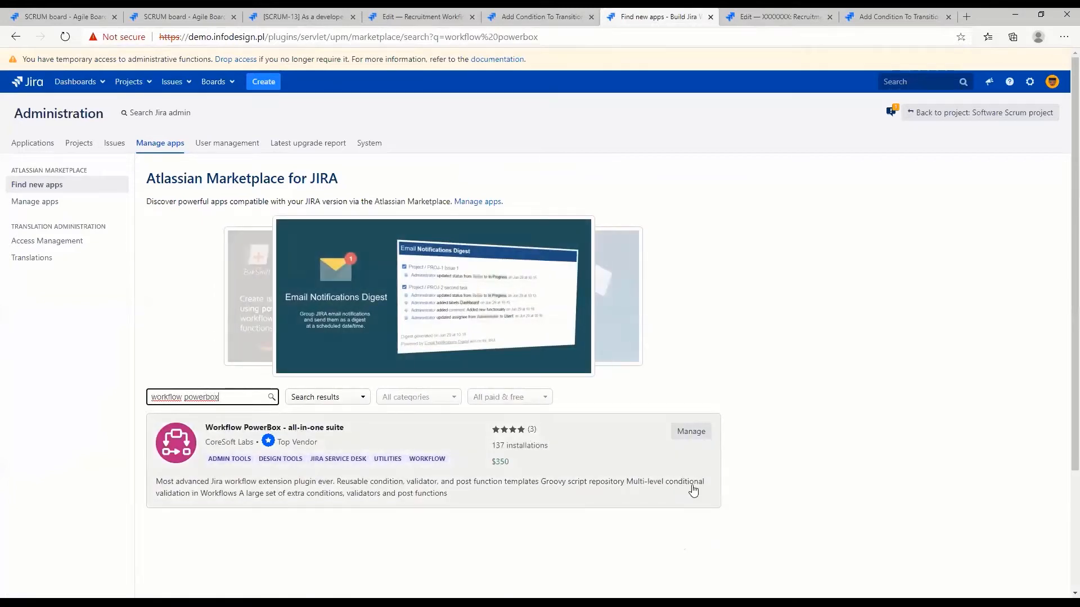
Enable Workflow Powerbox in the list of installed apps and expand the details of Adaptavist ScriptRunner for JIRA
left_click(43, 208)
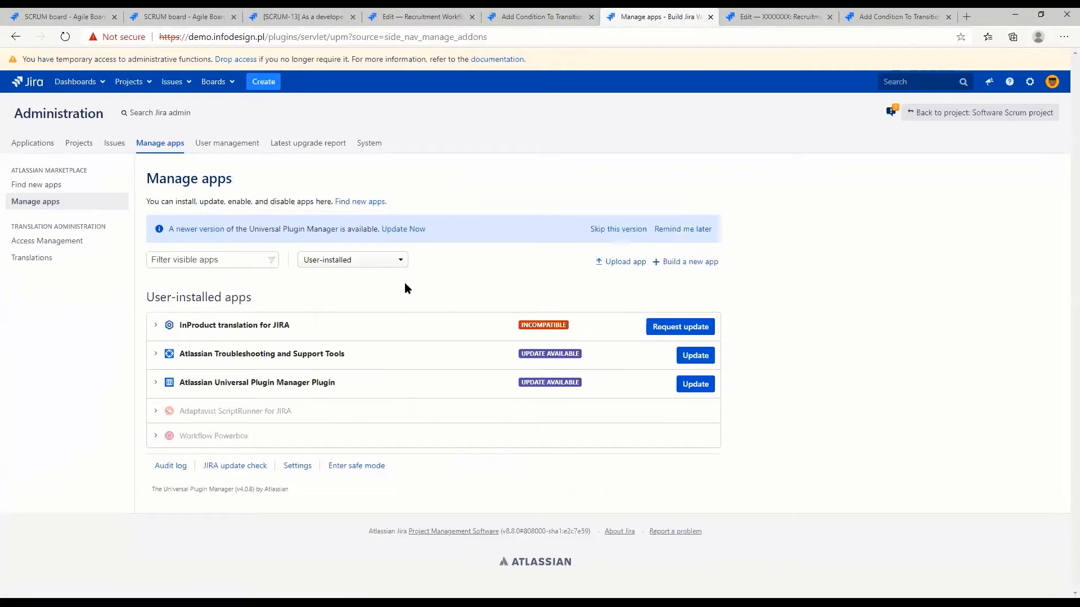
left_click(281, 441)
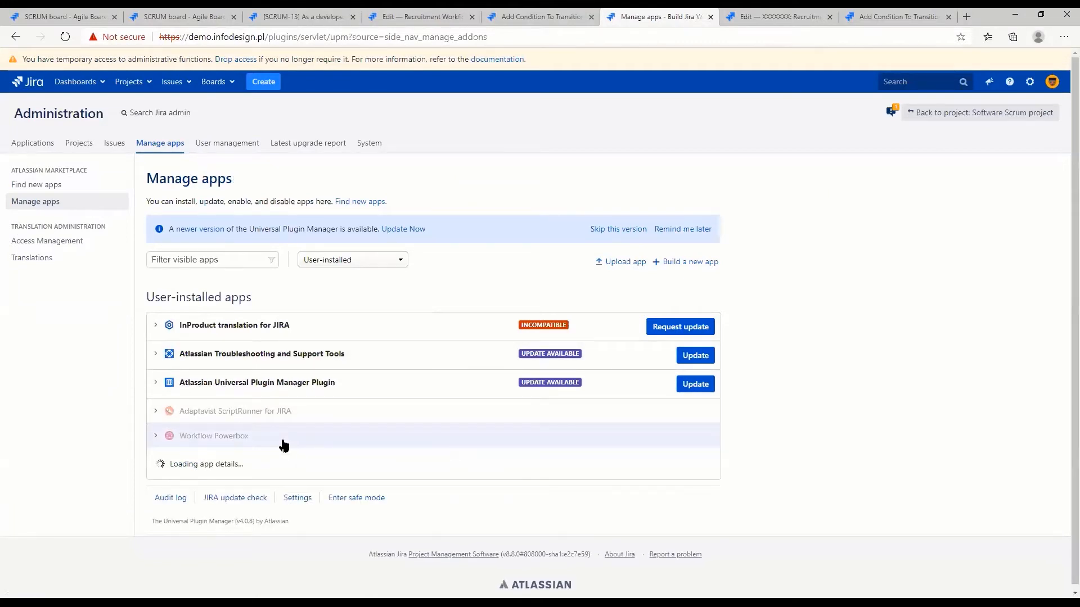
scroll(427, 523, "down", 3)
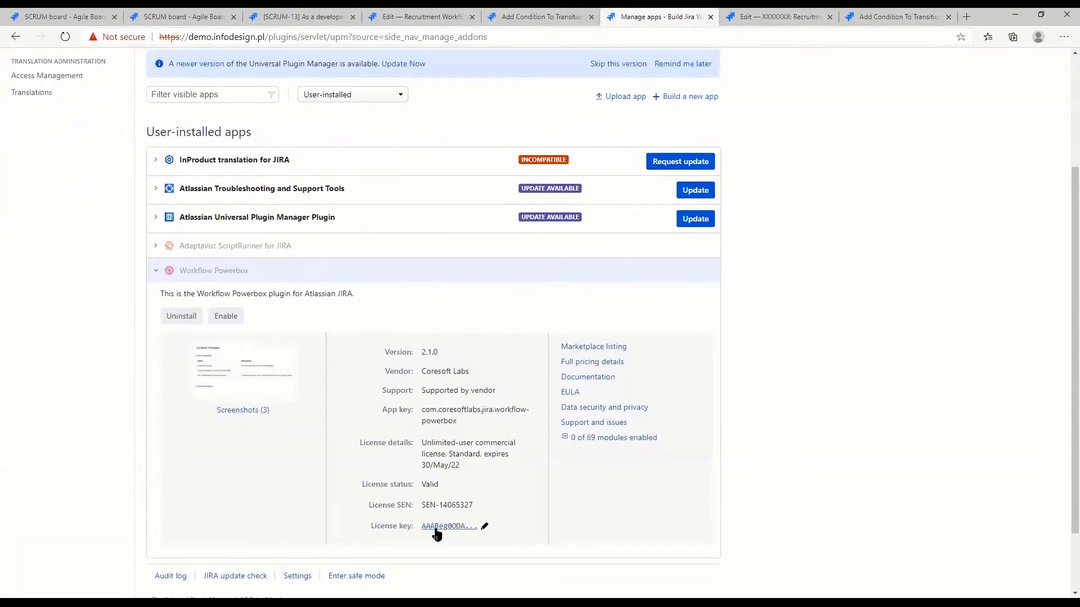
left_click(225, 316)
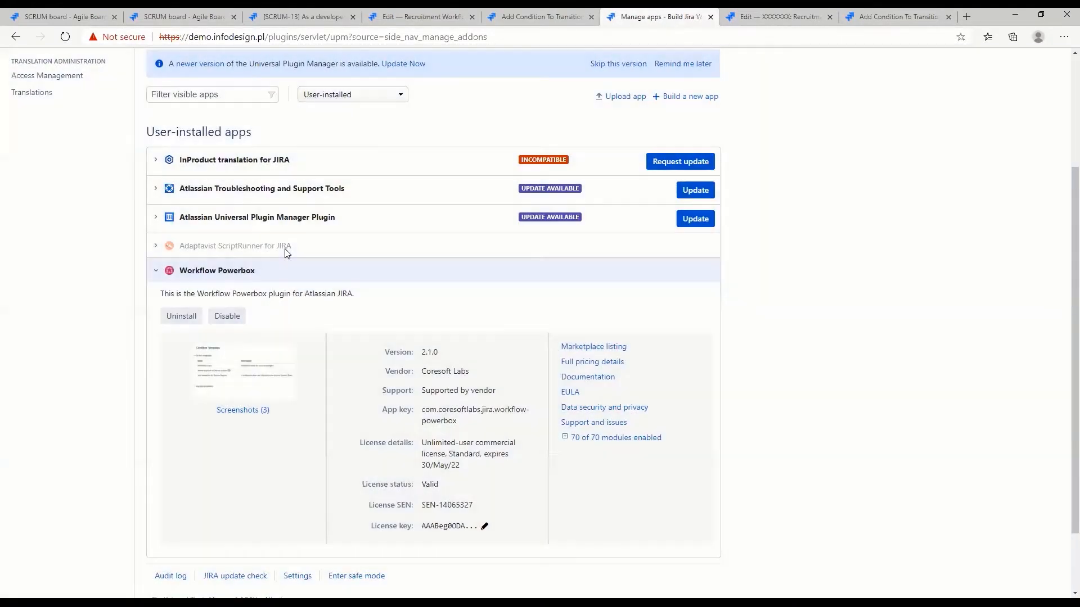
left_click(285, 248)
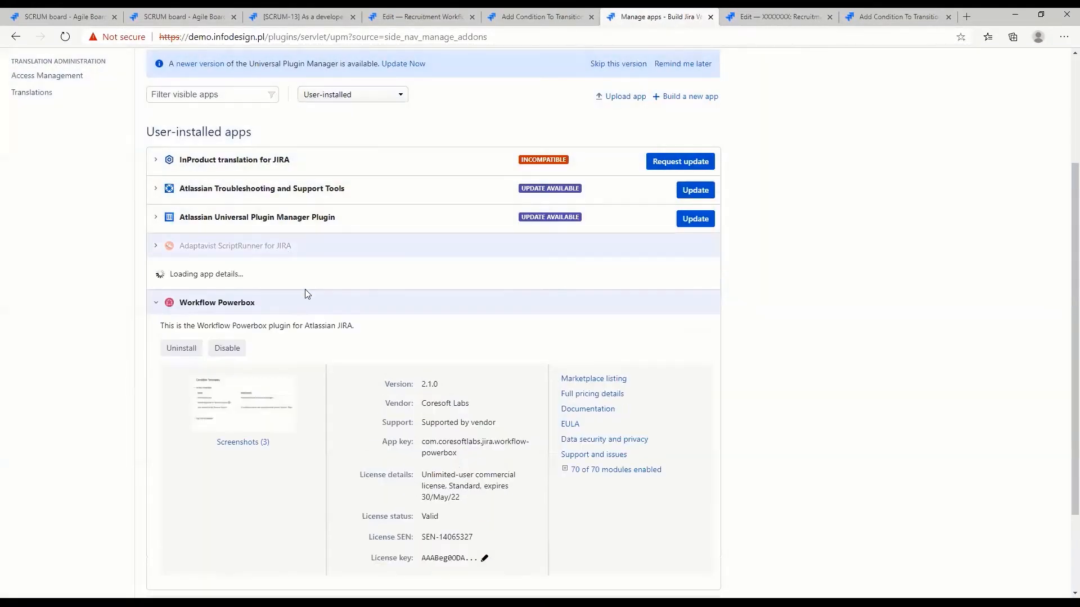
Reload the Screening transition's list of addable conditions and examine the entries supplied by Workflow Powerbox
left_click(550, 12)
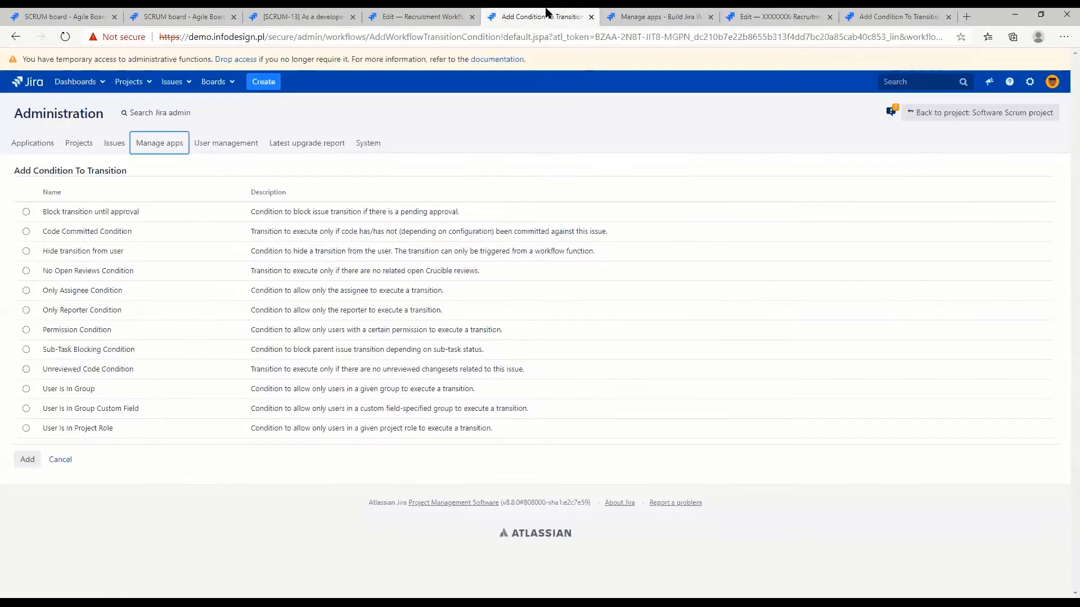
left_click(66, 38)
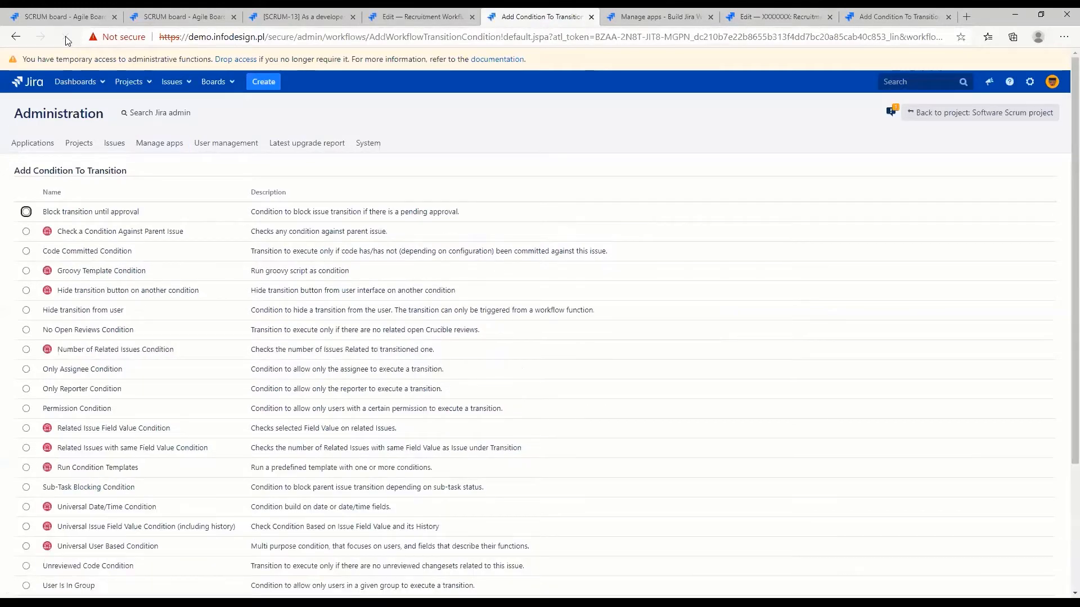
scroll(130, 221, "down", 3)
scroll(129, 220, "up", 2)
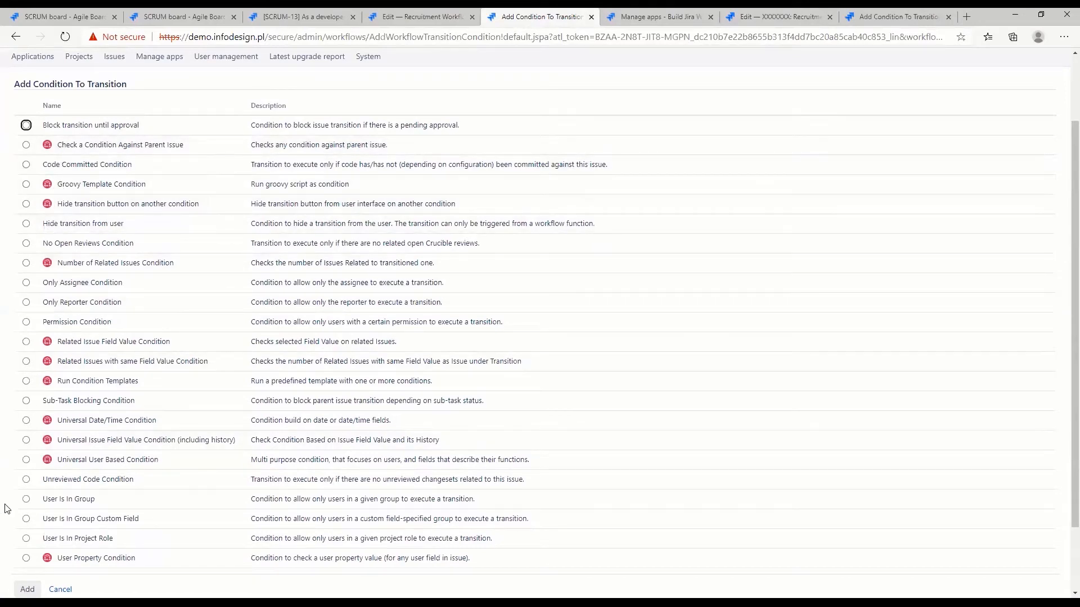
scroll(293, 452, "down", 2)
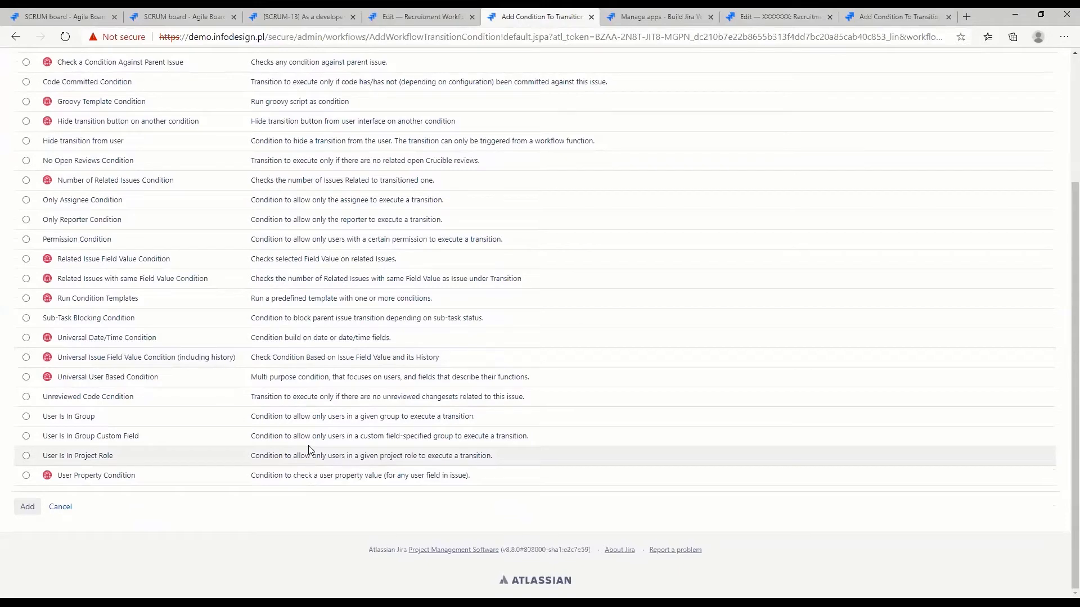
scroll(270, 466, "up", 2)
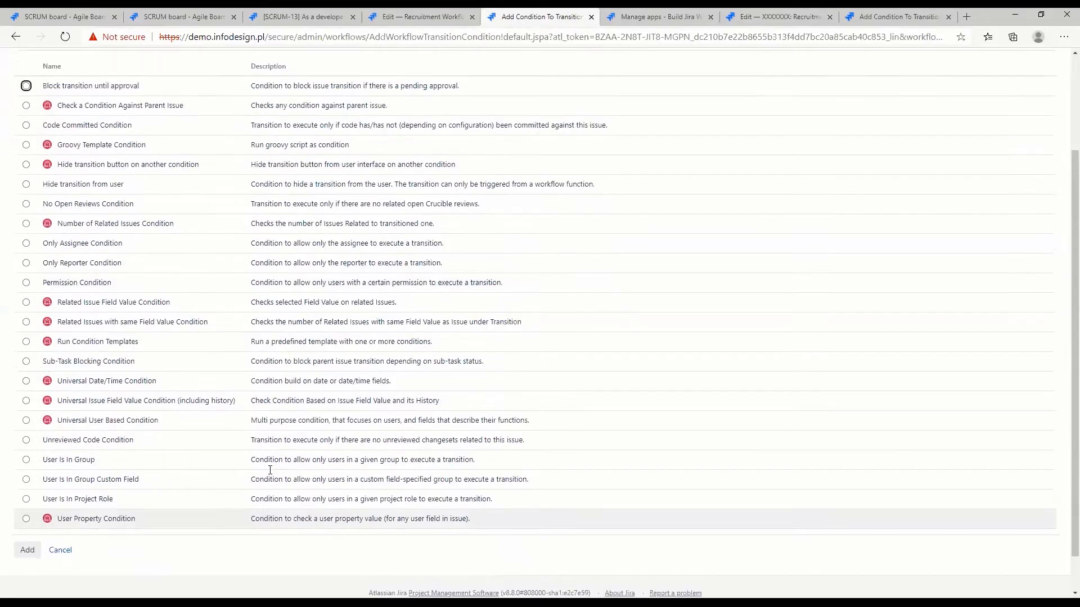
Add a User Is In Group condition to the Screening transition, restricting it to the jira-administrators group
scroll(270, 474, "down", 2)
scroll(268, 474, "up", 2)
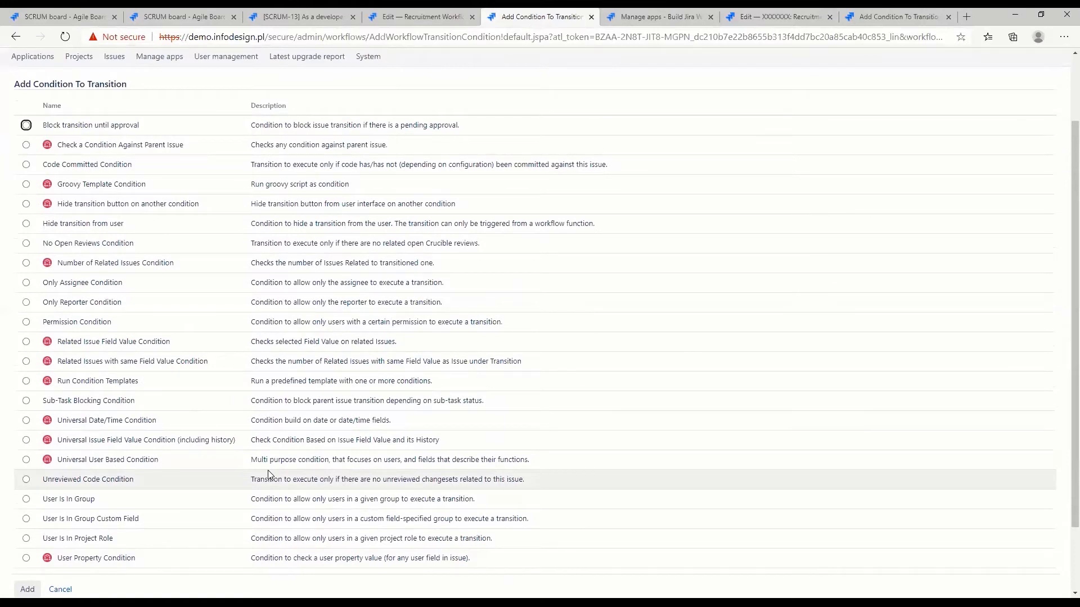
scroll(268, 474, "down", 2)
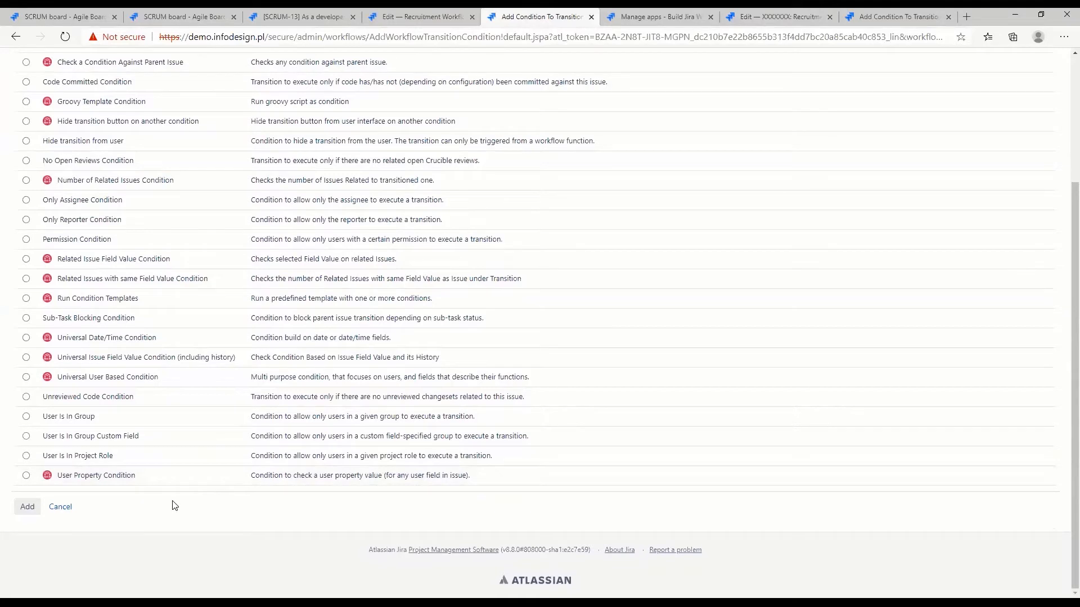
left_click(26, 417)
left_click(27, 508)
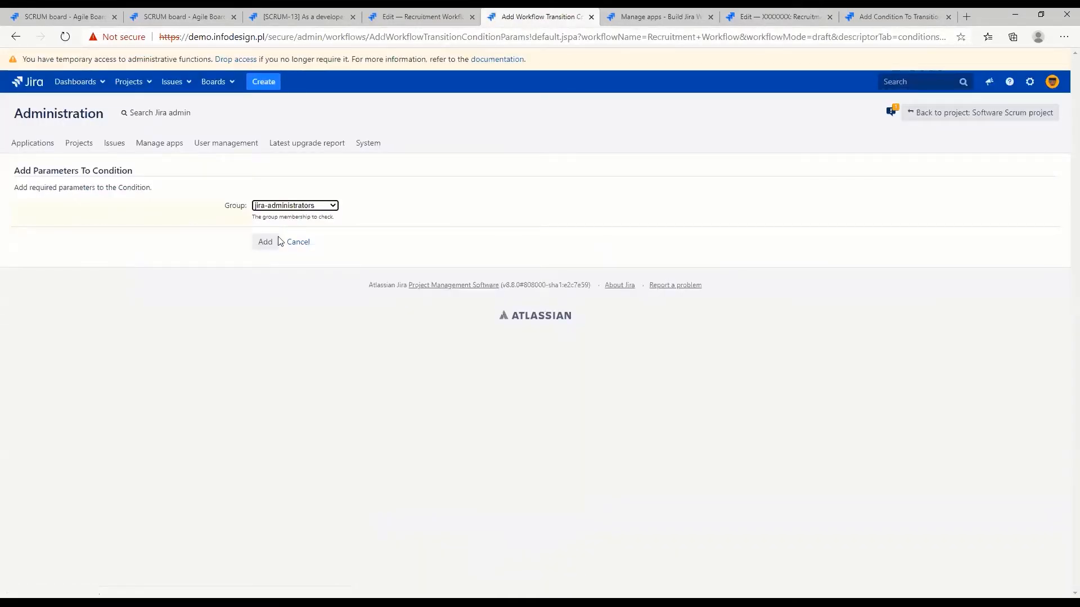
left_click(267, 242)
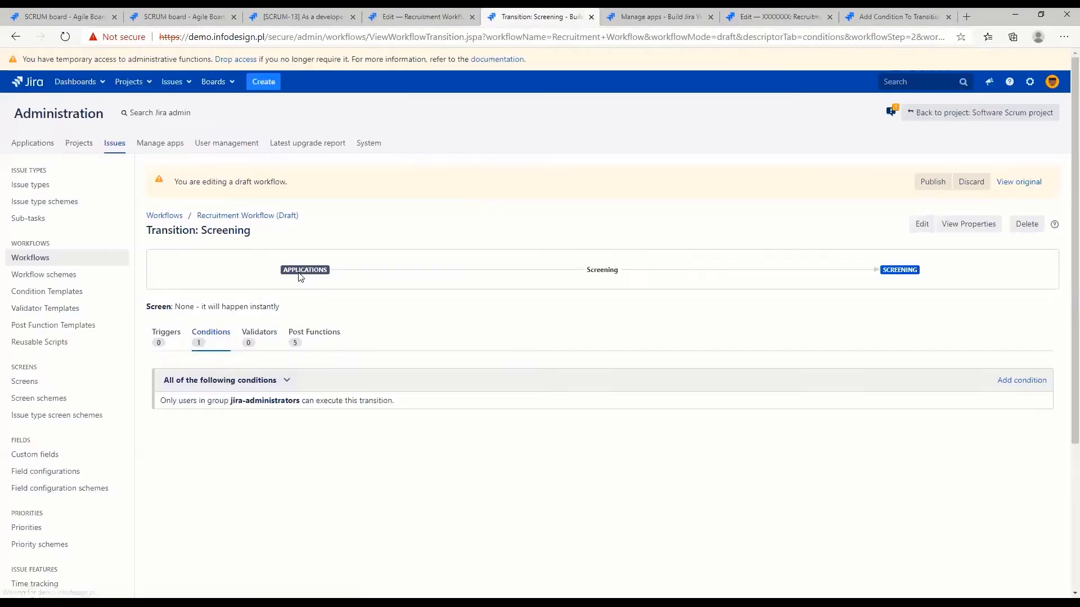
Add an Only Reporter Condition to the Screening transition
left_click(1035, 387)
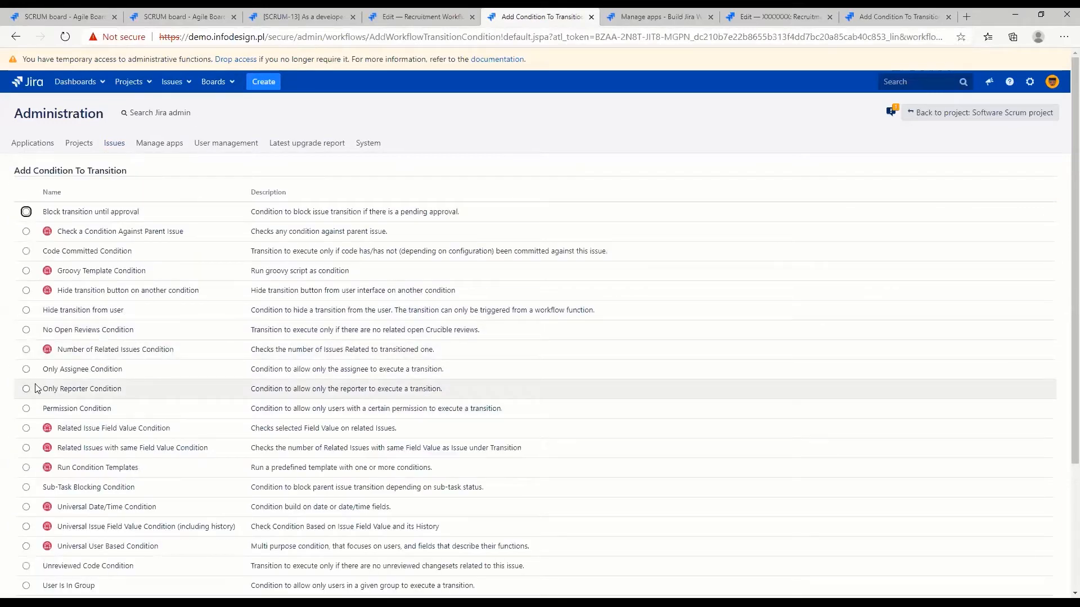
left_click(25, 389)
scroll(67, 405, "down", 3)
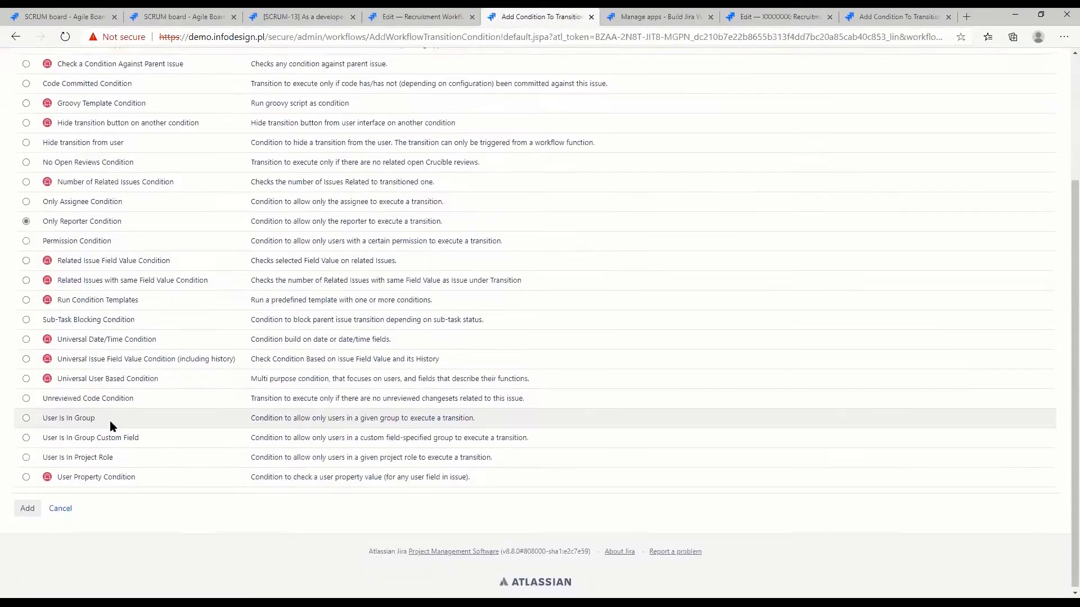
left_click(27, 506)
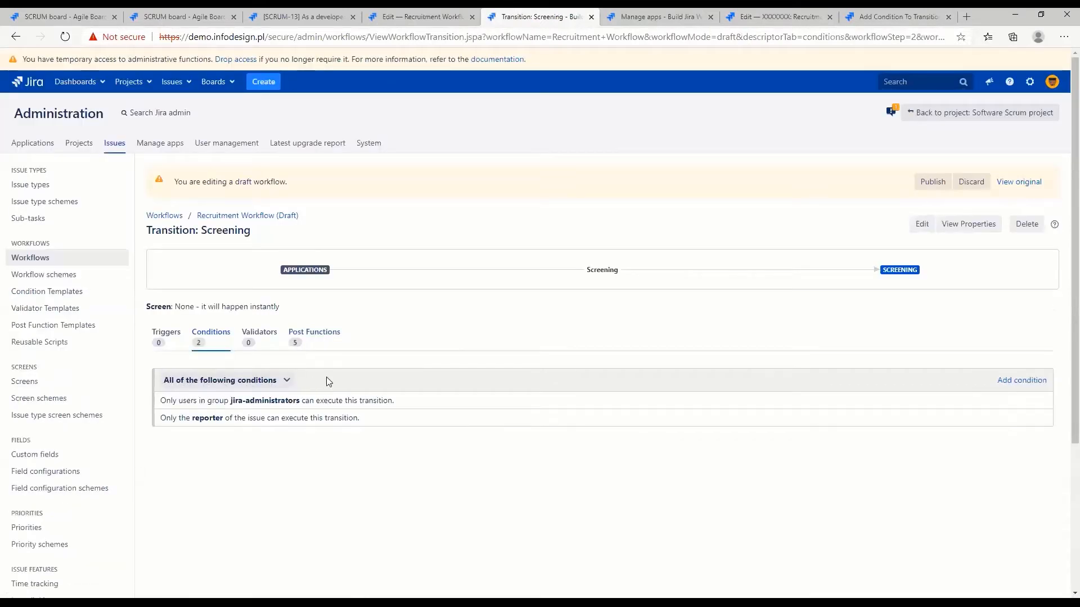
Set the Screening transition's group and reporter rules to require any of the following conditions
left_click(178, 384)
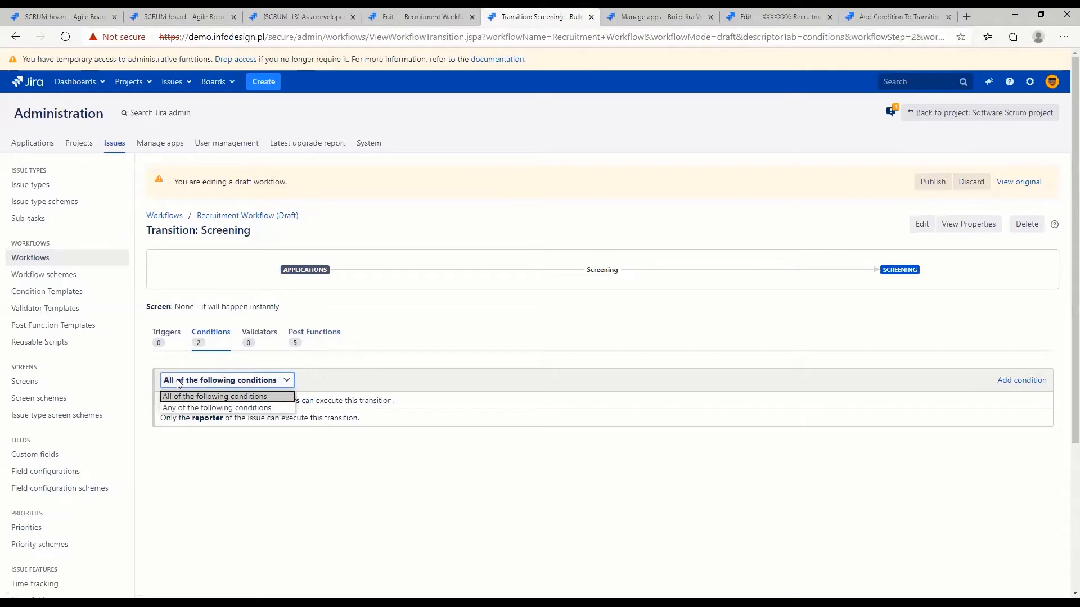
left_click(332, 387)
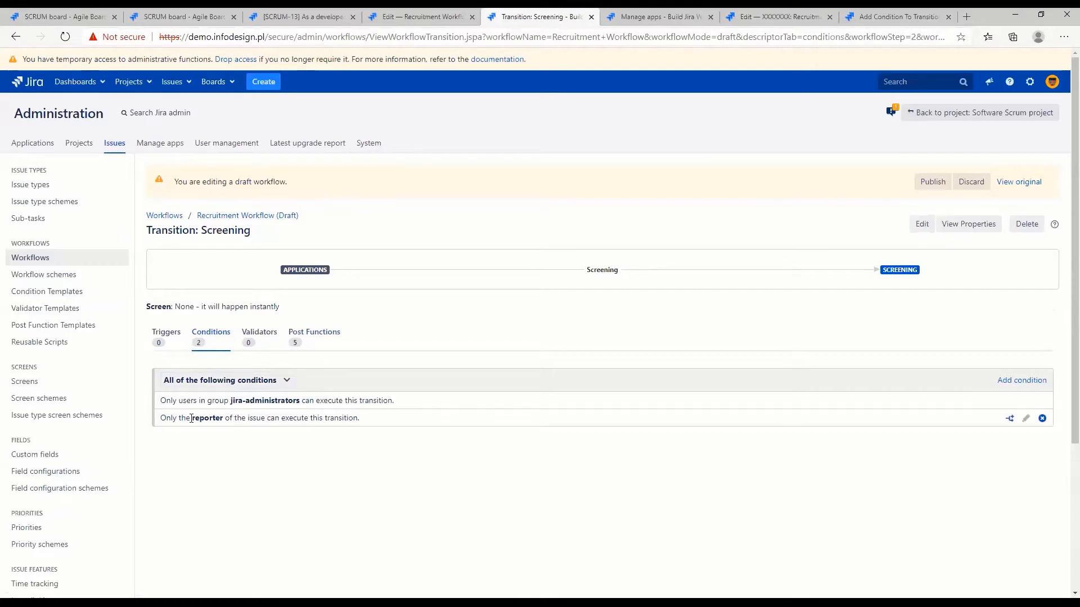
double_click(200, 417)
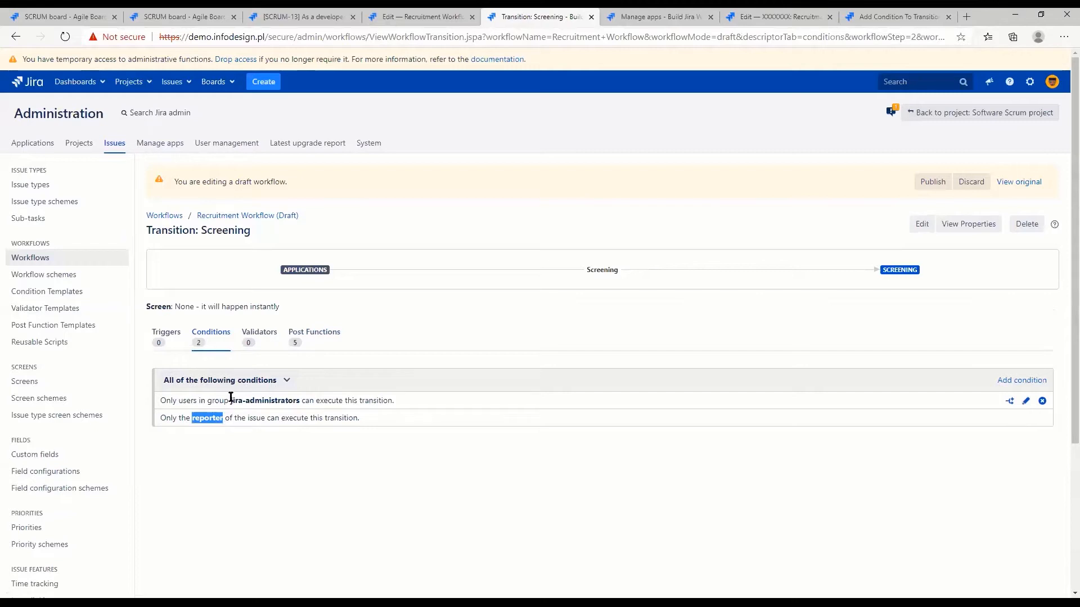
left_click_drag(230, 400, 299, 399)
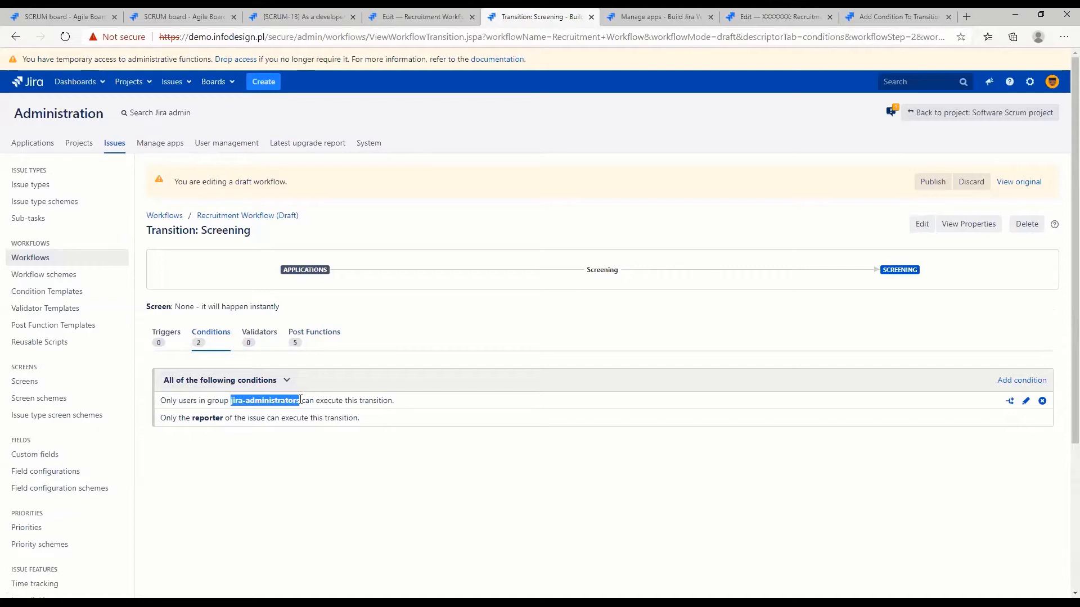
left_click(241, 380)
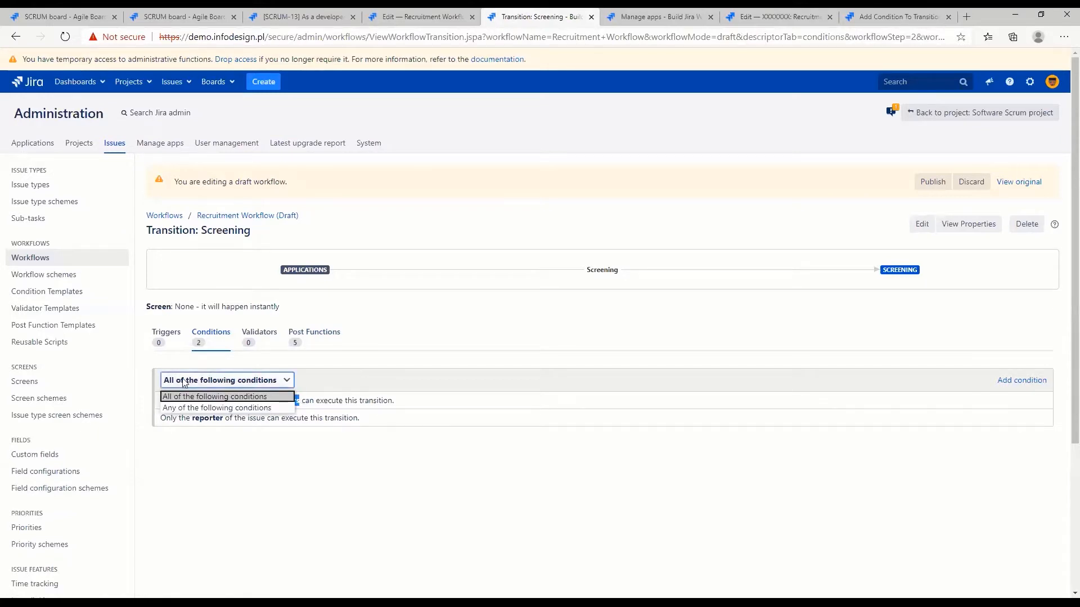
left_click(177, 408)
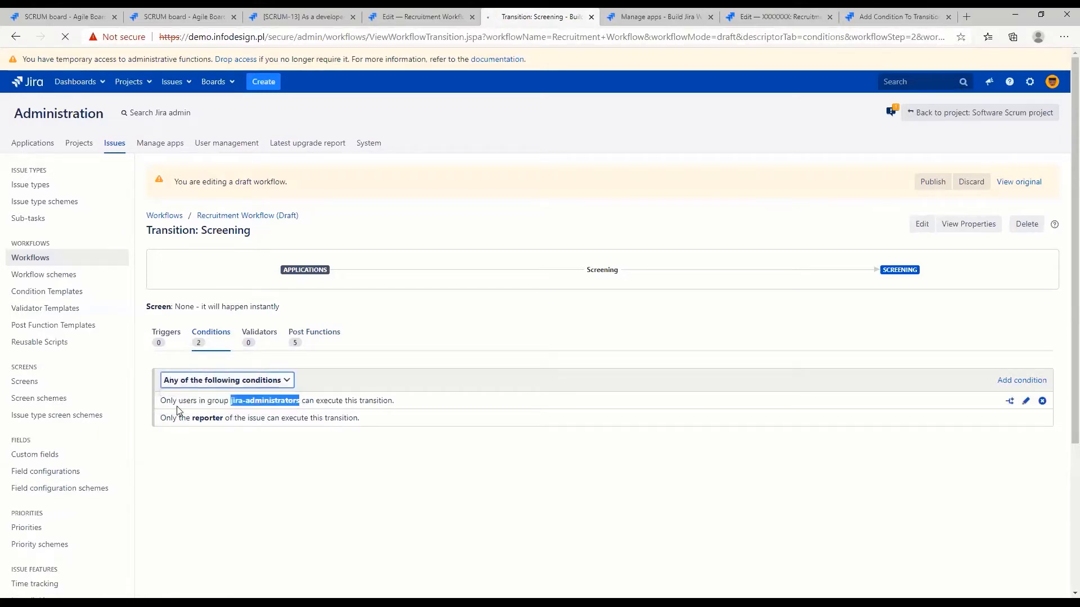
left_click_drag(190, 419, 227, 418)
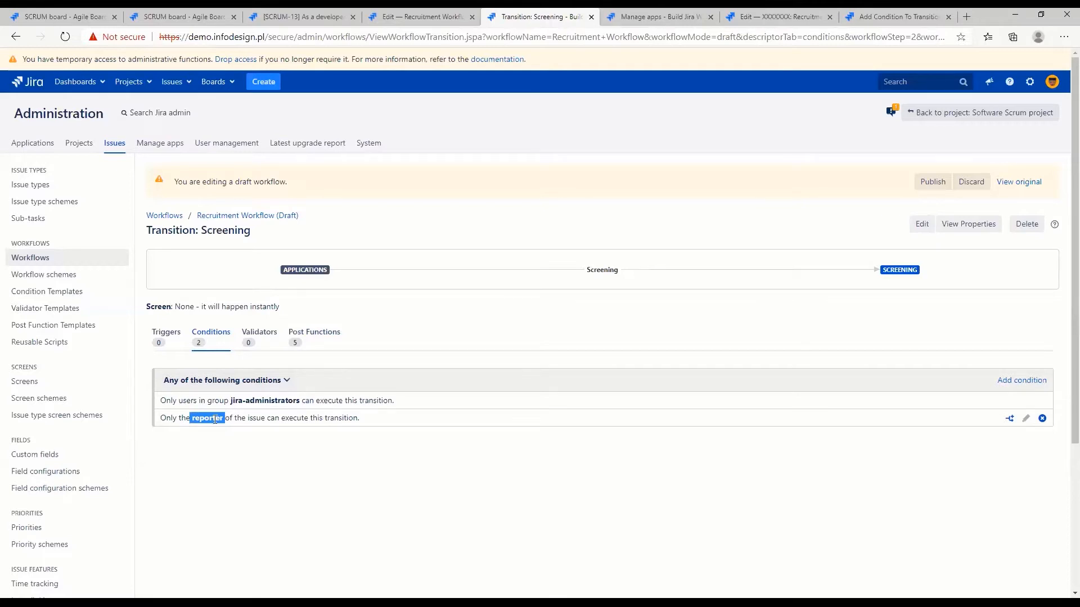
left_click(169, 381)
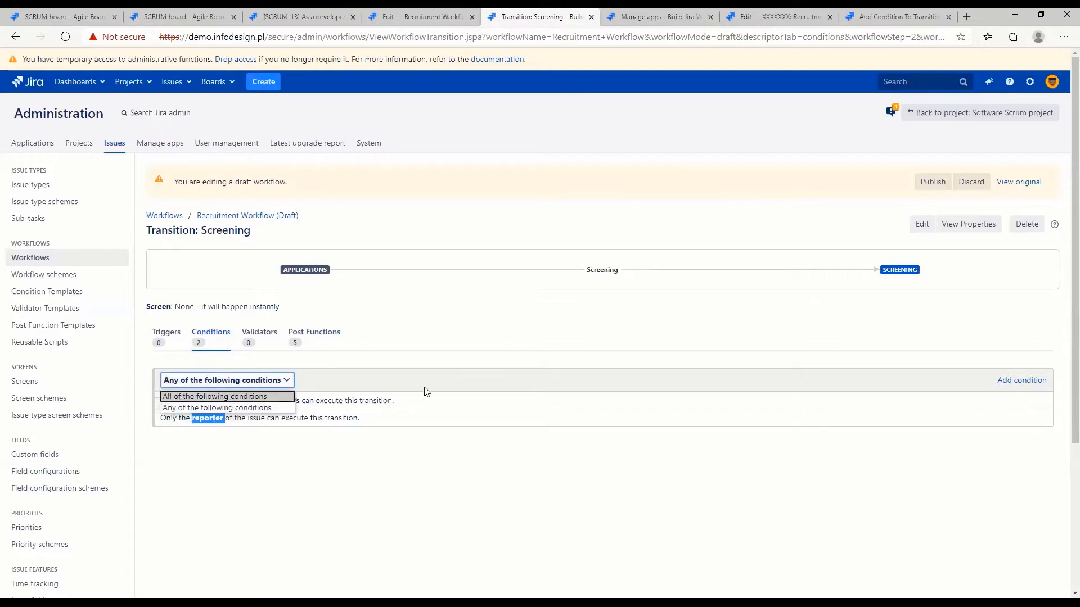
left_click(260, 408)
left_click(346, 420)
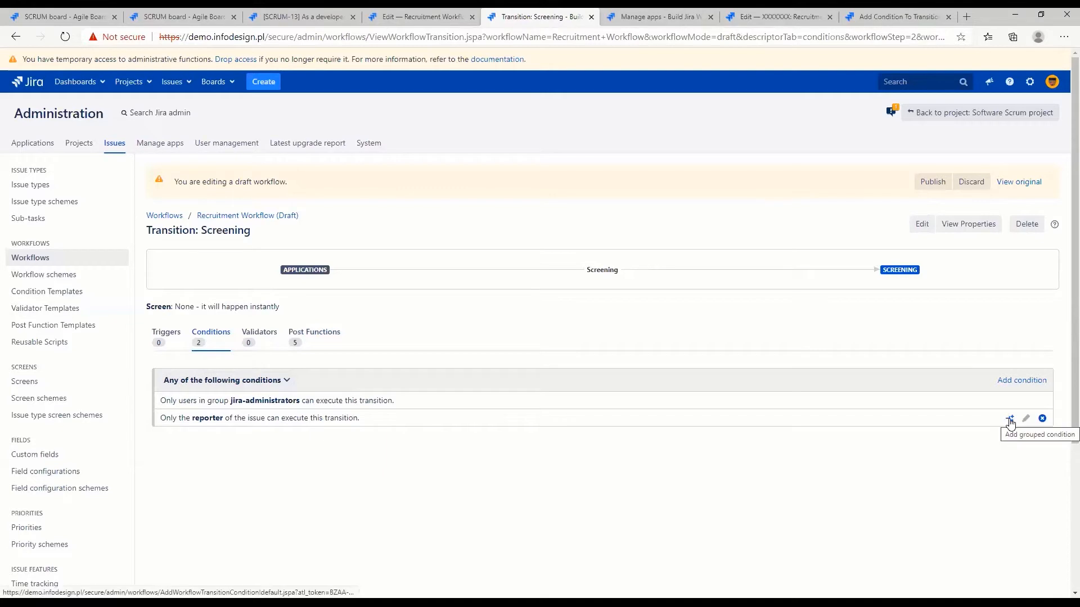
Add an Only Assignee Condition grouped with the existing reporter condition of the Screening transition
left_click(1010, 420)
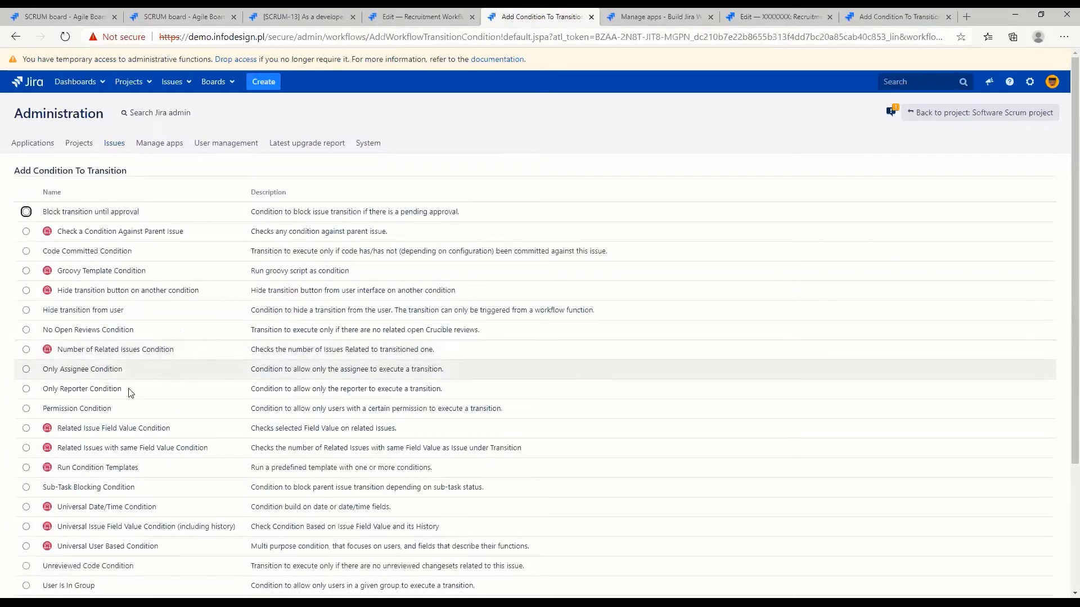
left_click(25, 370)
scroll(197, 427, "down", 3)
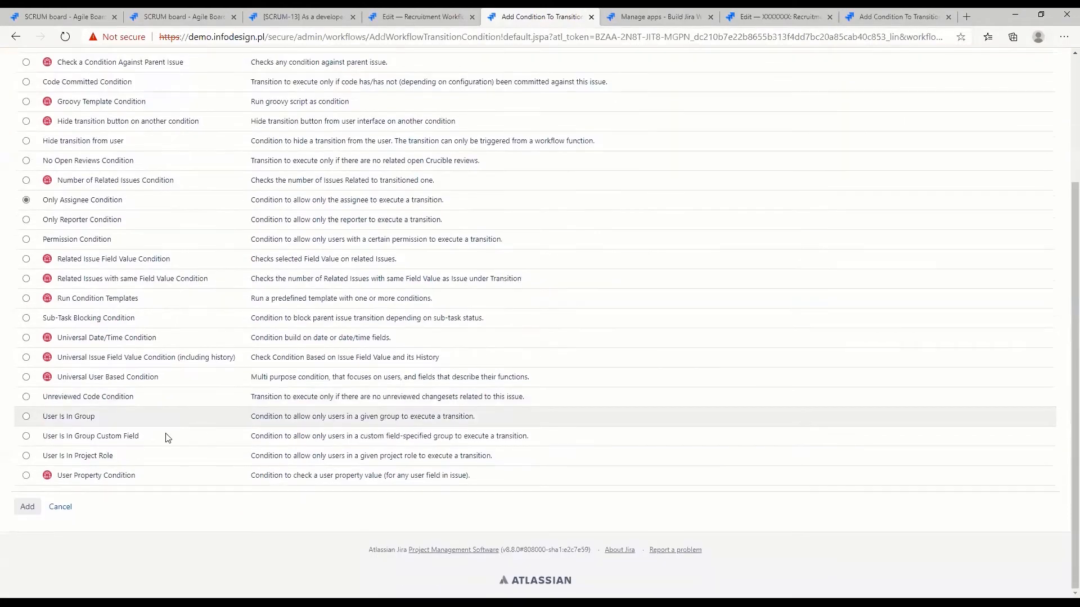
left_click(23, 512)
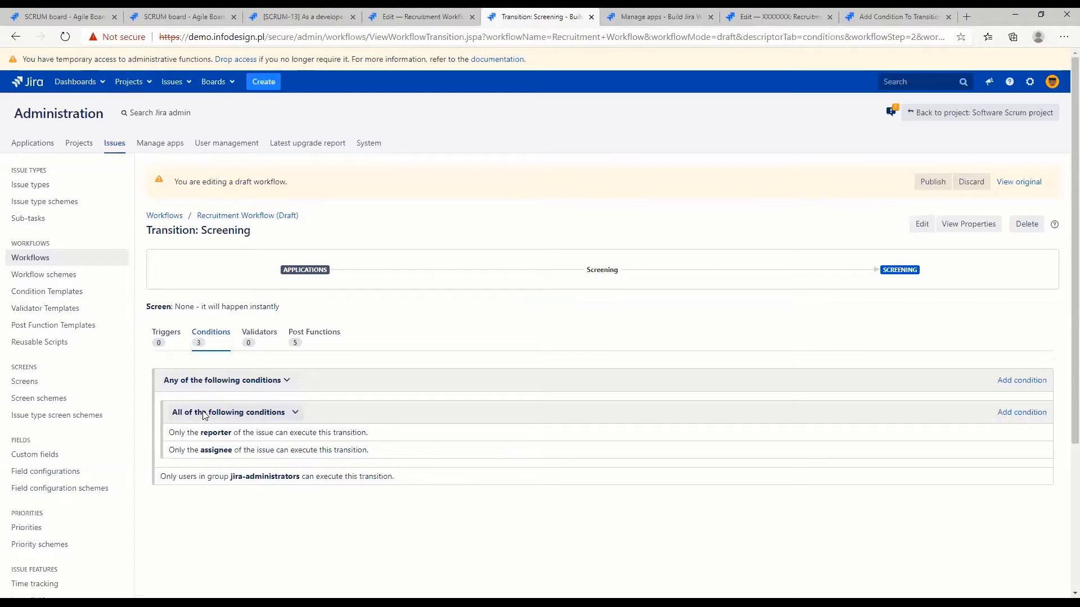
Set the nested reporter and assignee group to any of the following conditions and compare it with the jira-administrators condition
left_click(212, 413)
left_click(230, 430)
left_click_drag(172, 432, 161, 478)
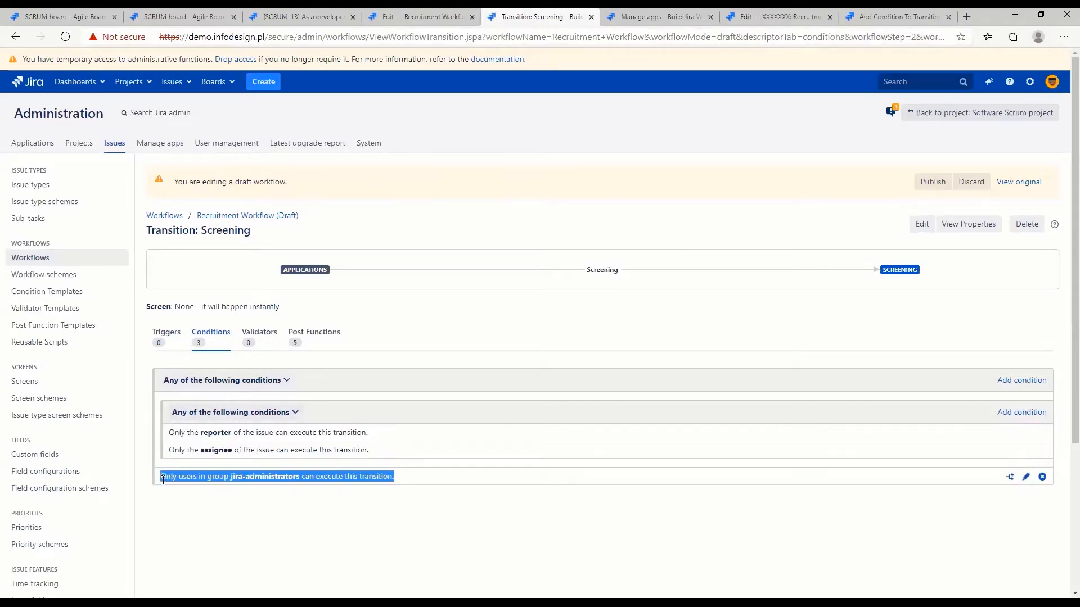
left_click_drag(405, 466, 170, 414)
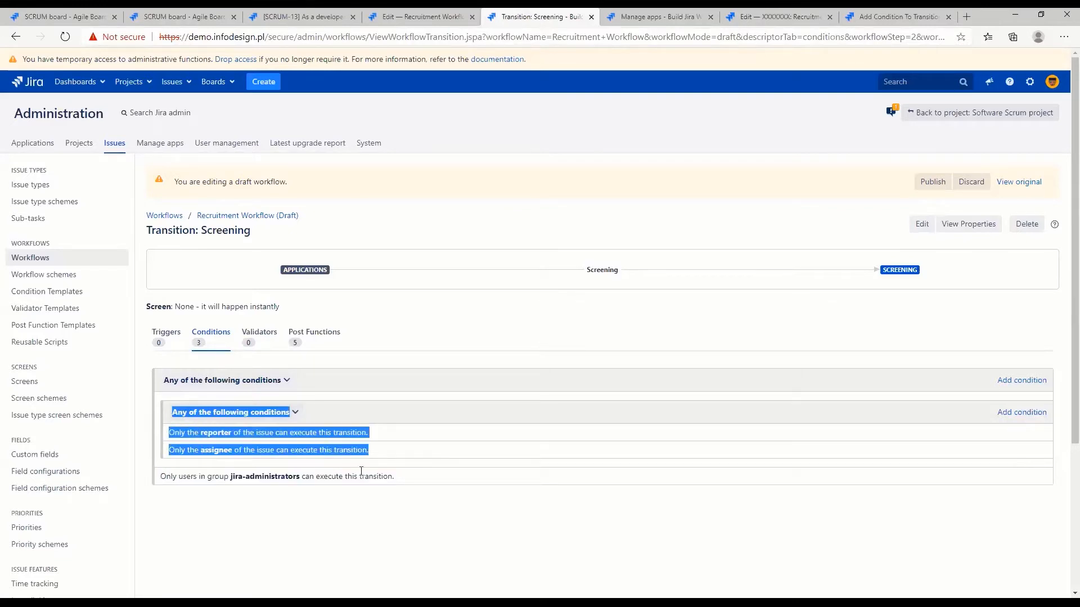
Set the nested group to all of the following conditions and delete its assignee condition
left_click(214, 412)
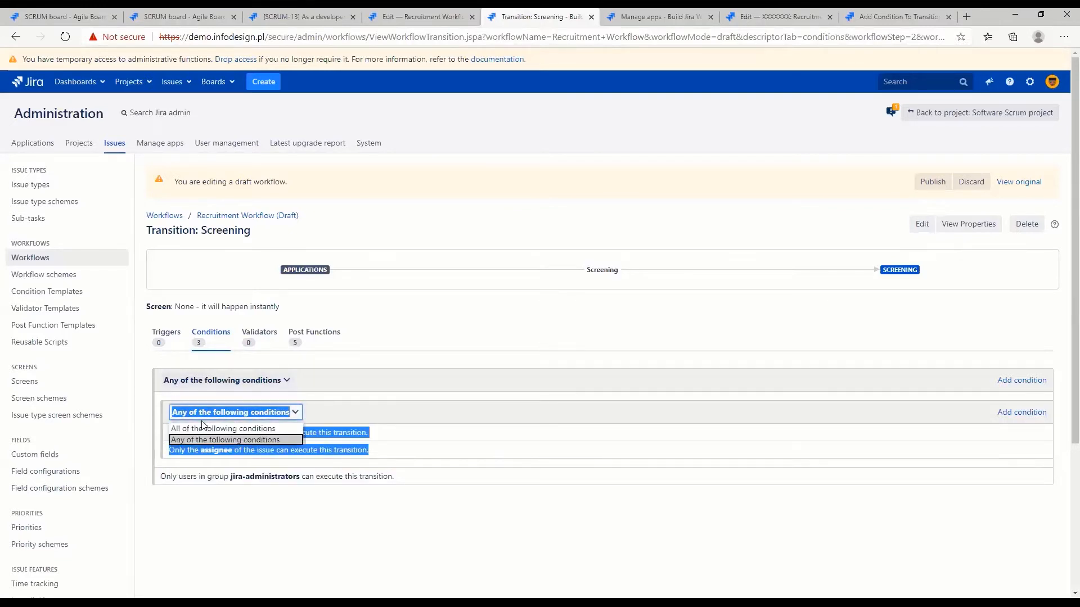
left_click(283, 432)
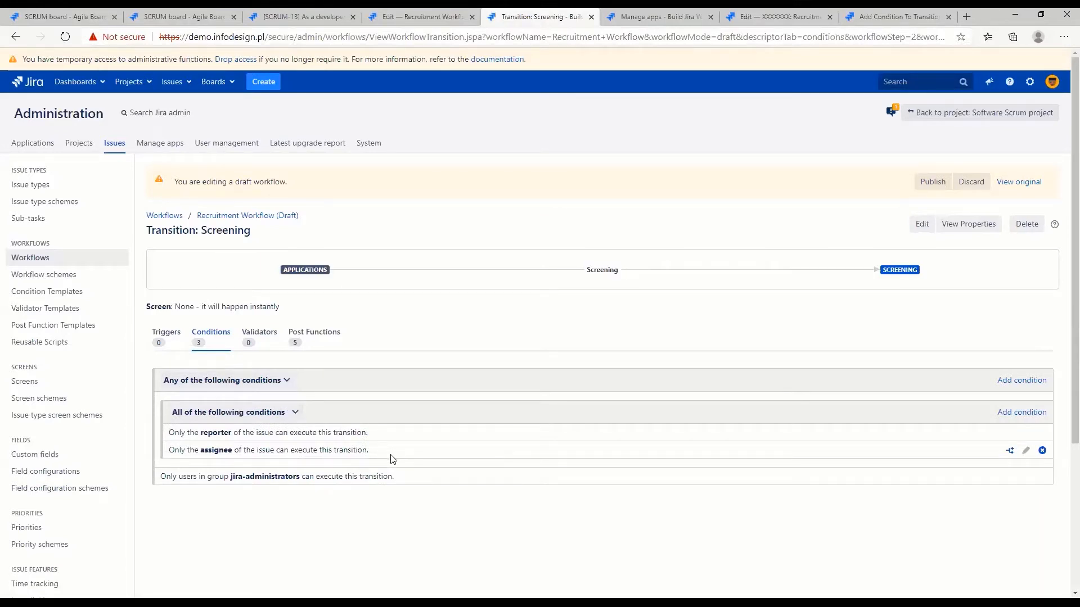
left_click(1042, 451)
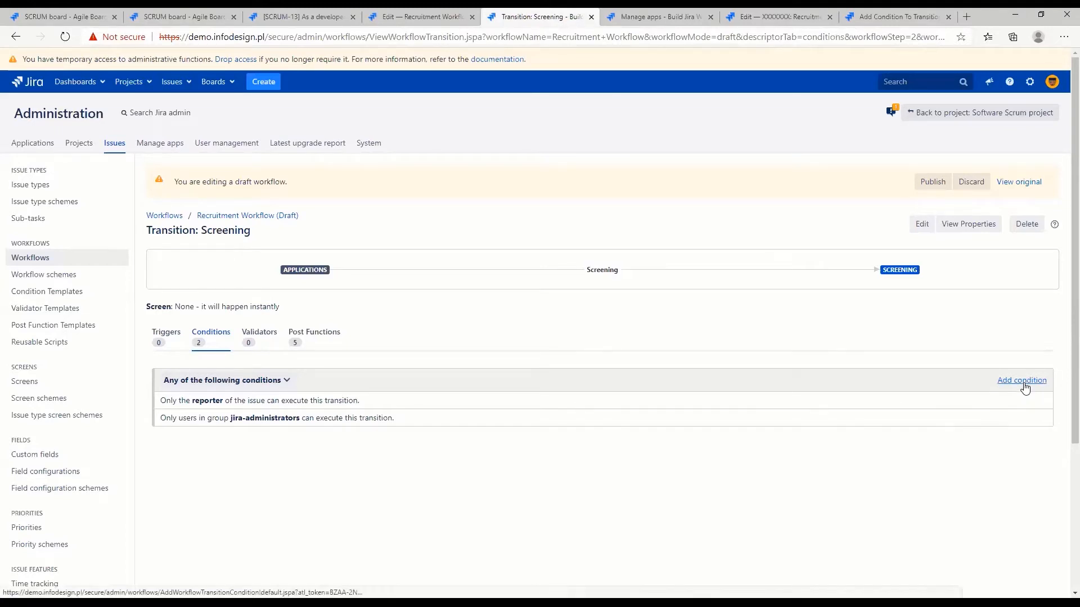
Add a Universal Issue Field Value Condition (including history) to the Screening transition, requiring the Priority field's current value to equal Highest
left_click(1022, 381)
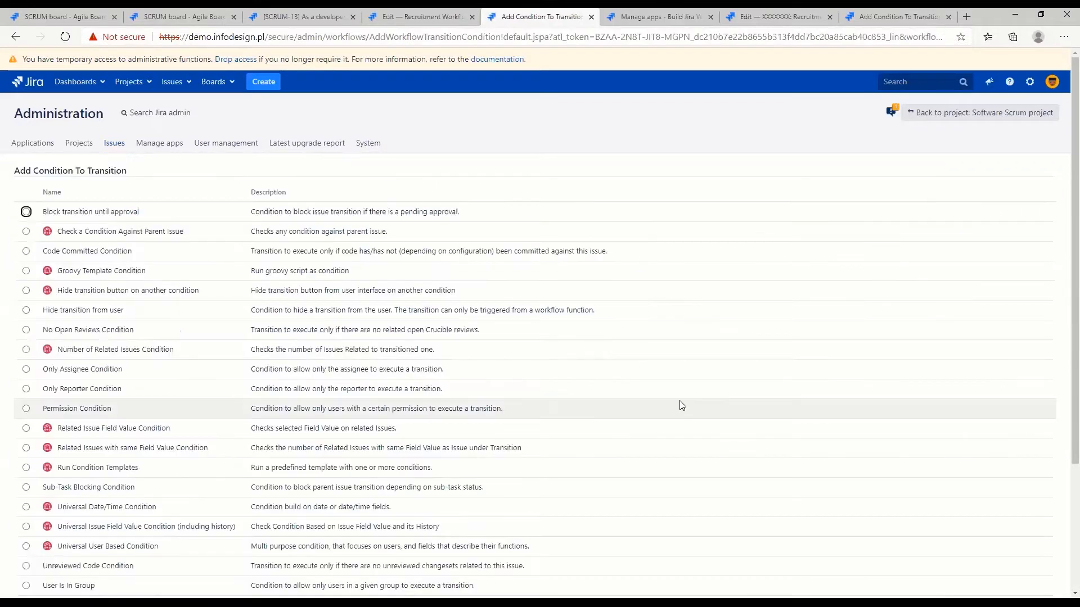
scroll(337, 400, "down", 3)
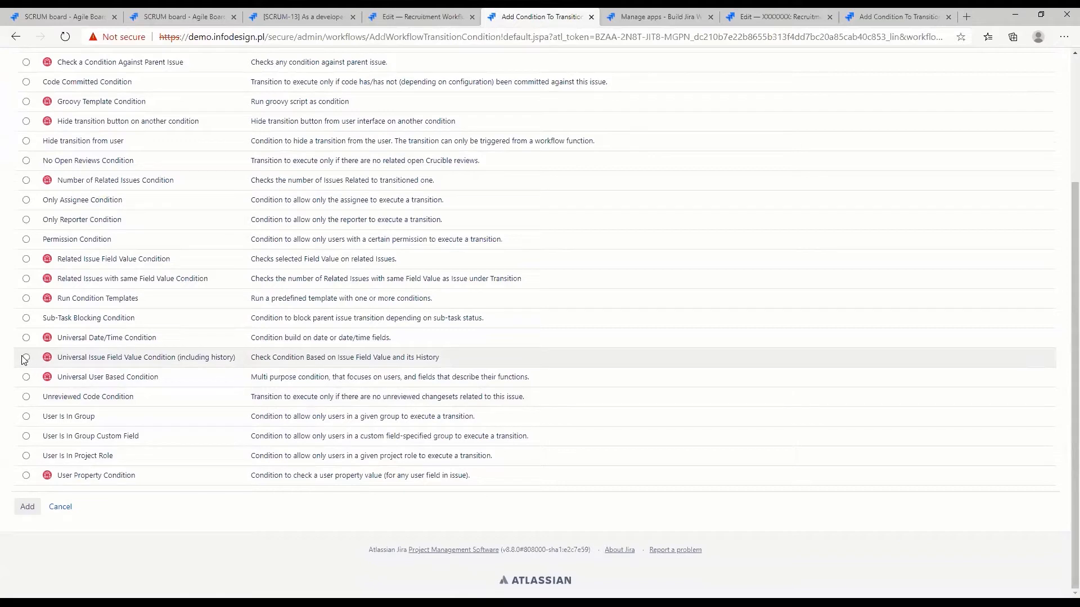
left_click(25, 357)
left_click(26, 507)
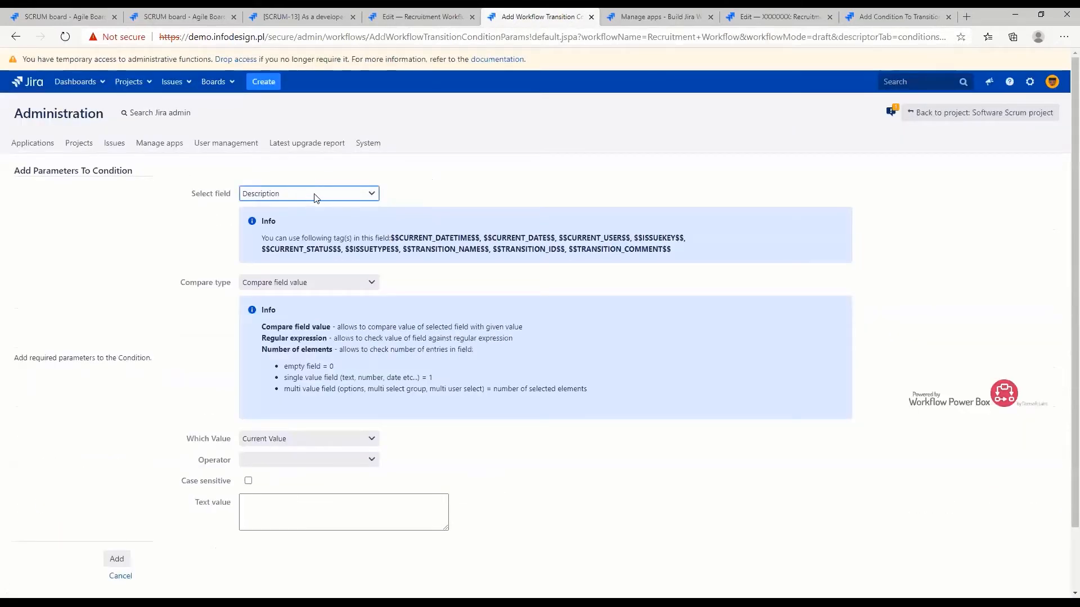
left_click(315, 194)
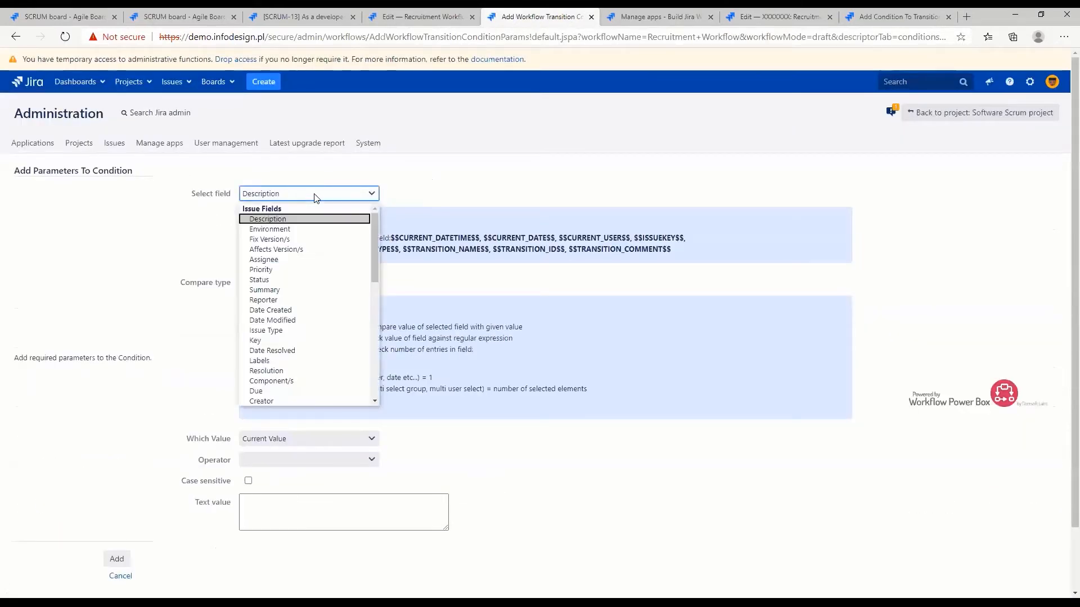
left_click(264, 270)
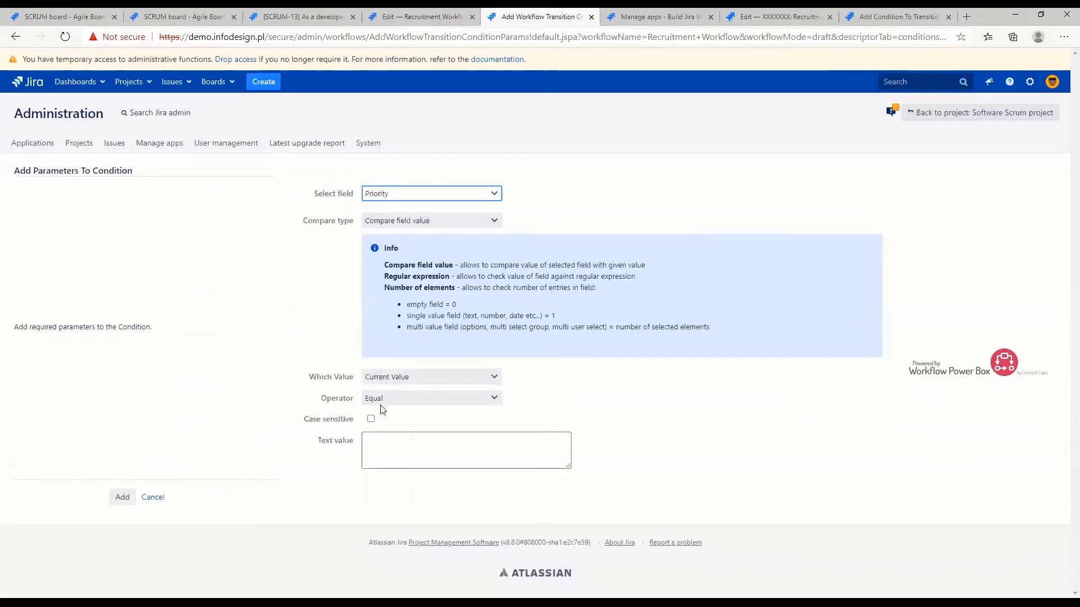
left_click(382, 450)
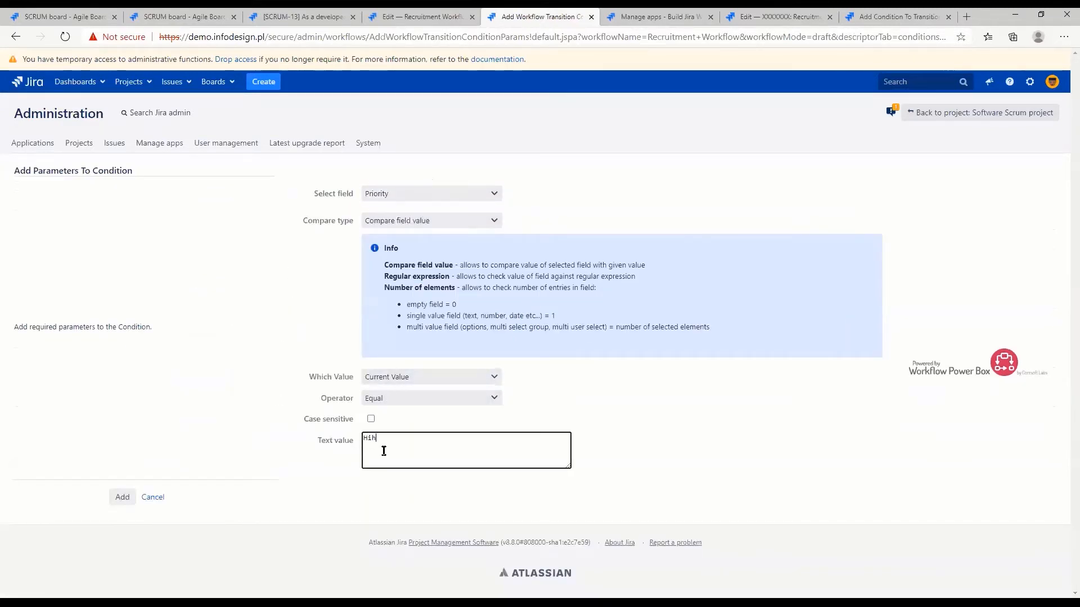
type("Highest")
left_click(116, 498)
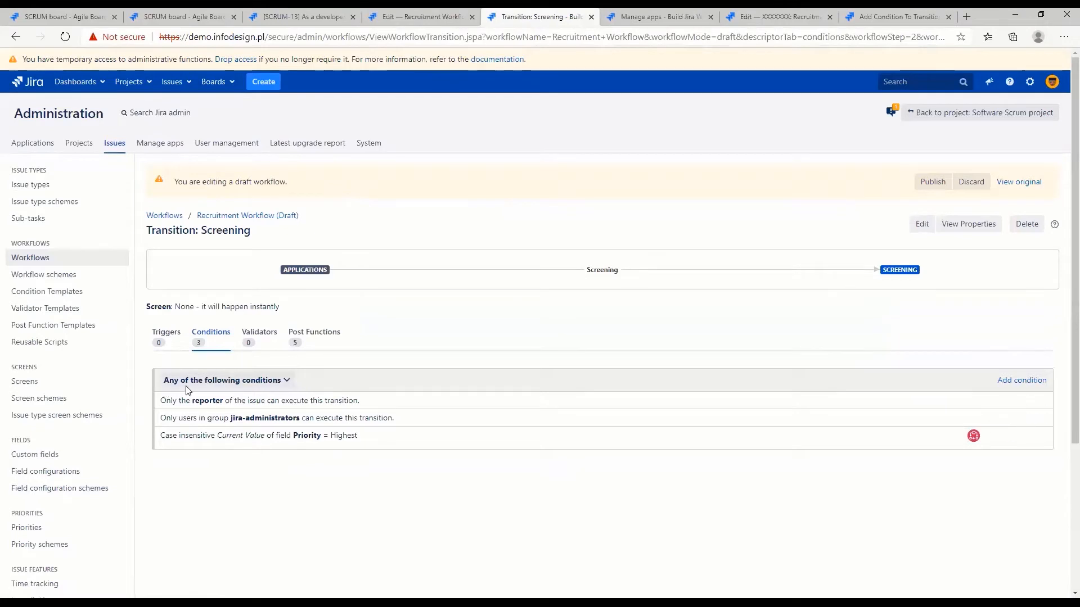
left_click_drag(185, 437, 397, 443)
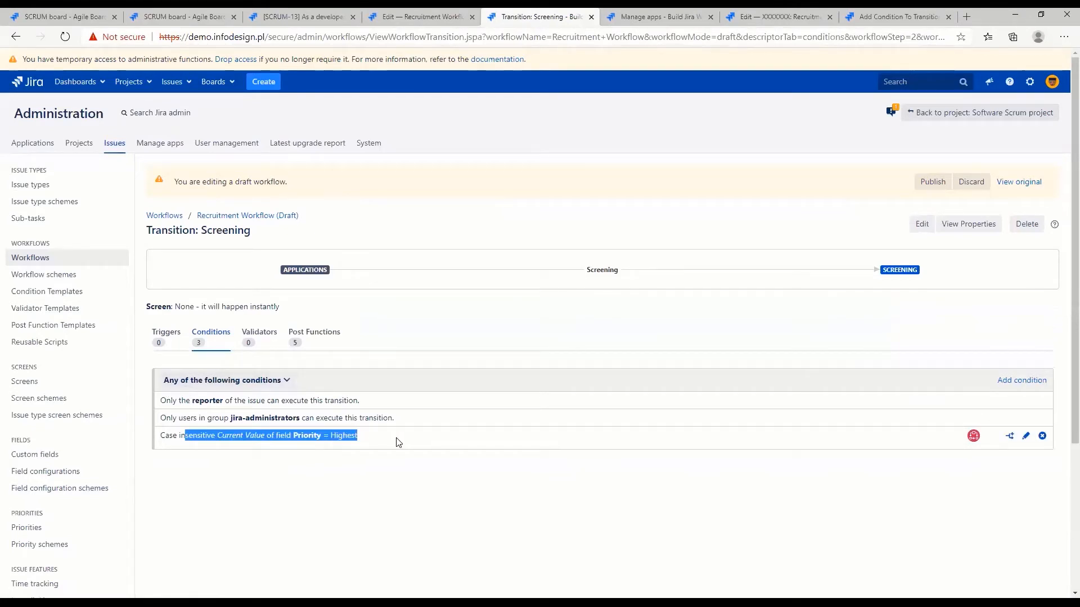
left_click(397, 443)
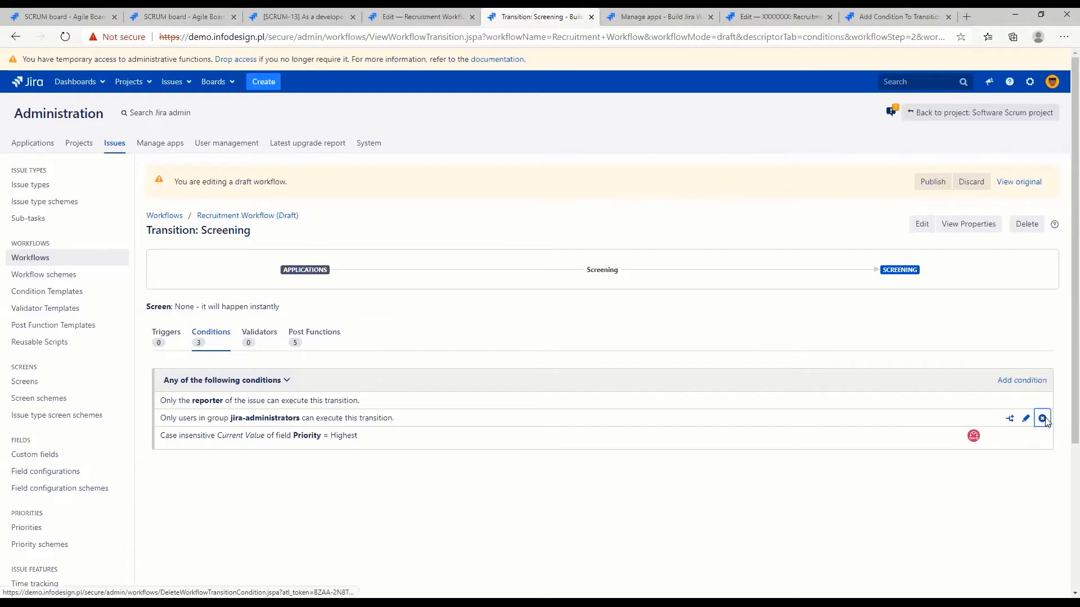
Delete the jira-administrators group condition and the reporter condition from the Screening transition
left_click(1042, 419)
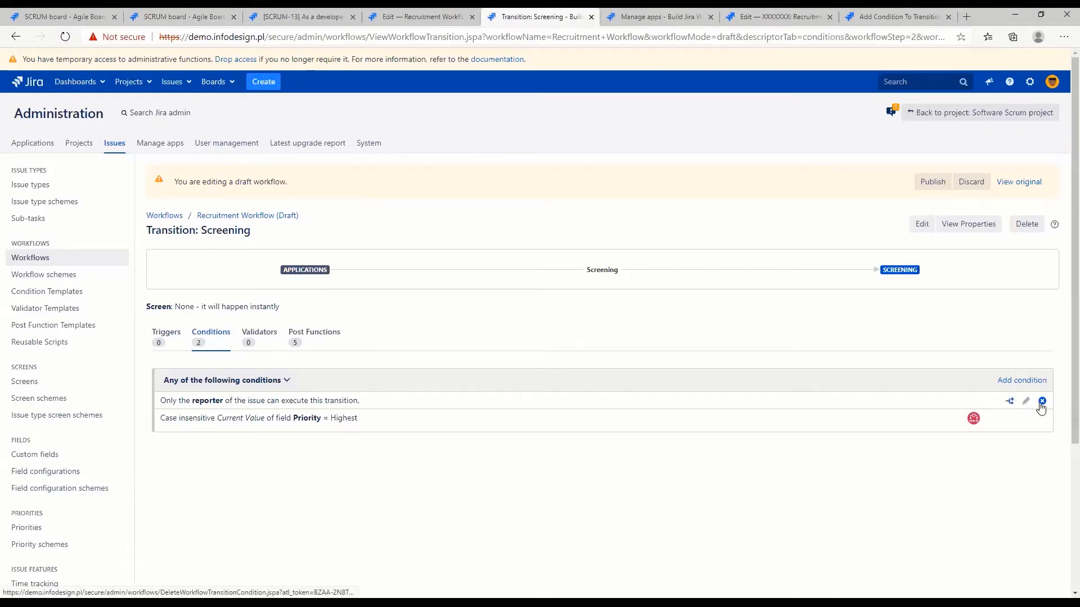
left_click(1042, 401)
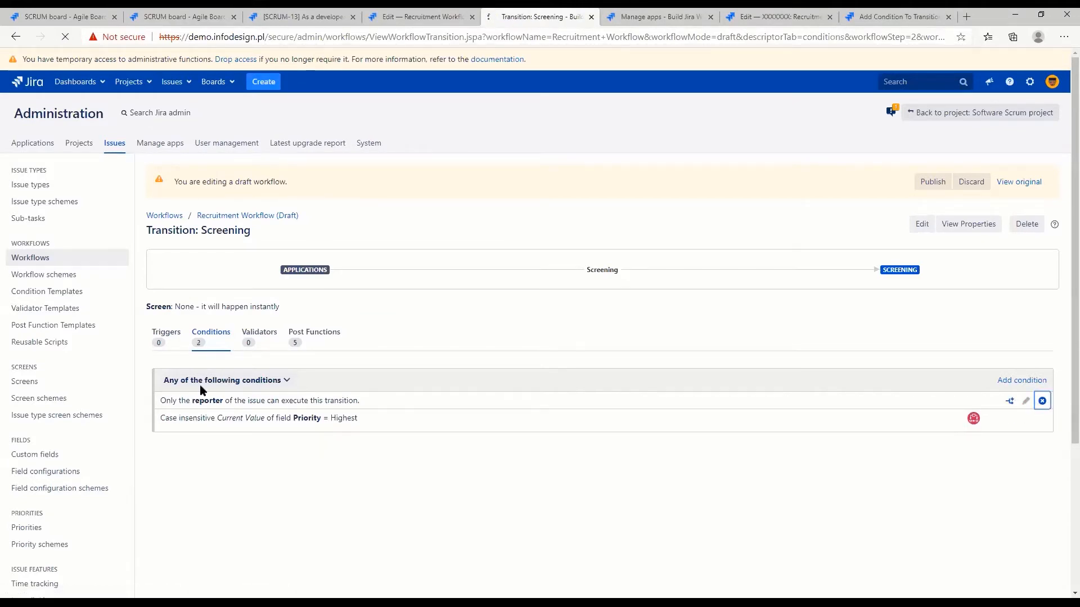
Add a Universal User Based Condition to the Screening transition, requiring the current user to also be in the Assignee field
left_click(1022, 381)
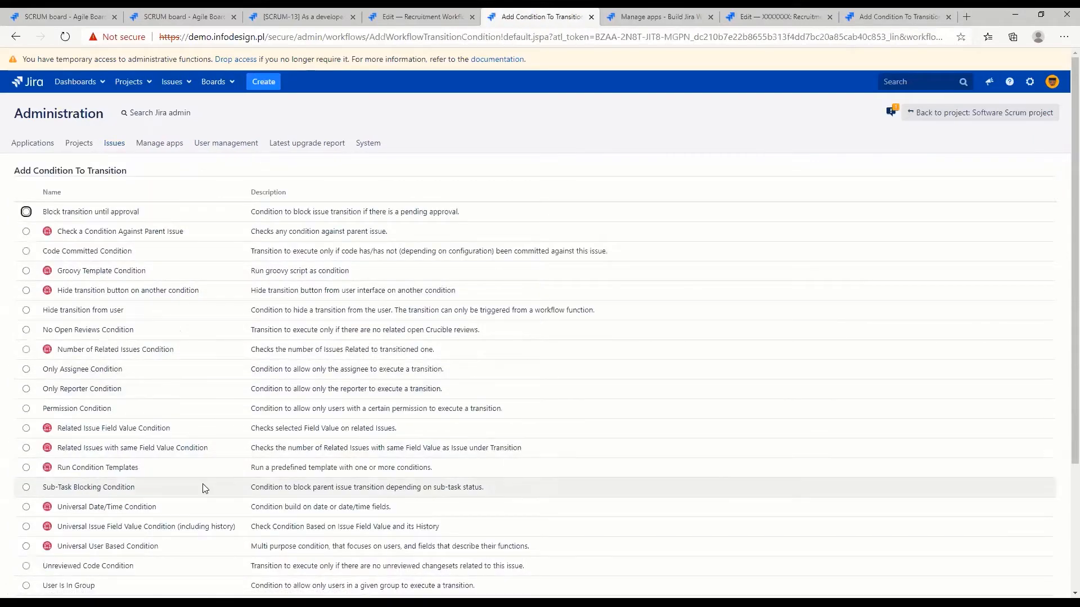
scroll(214, 489, "down", 3)
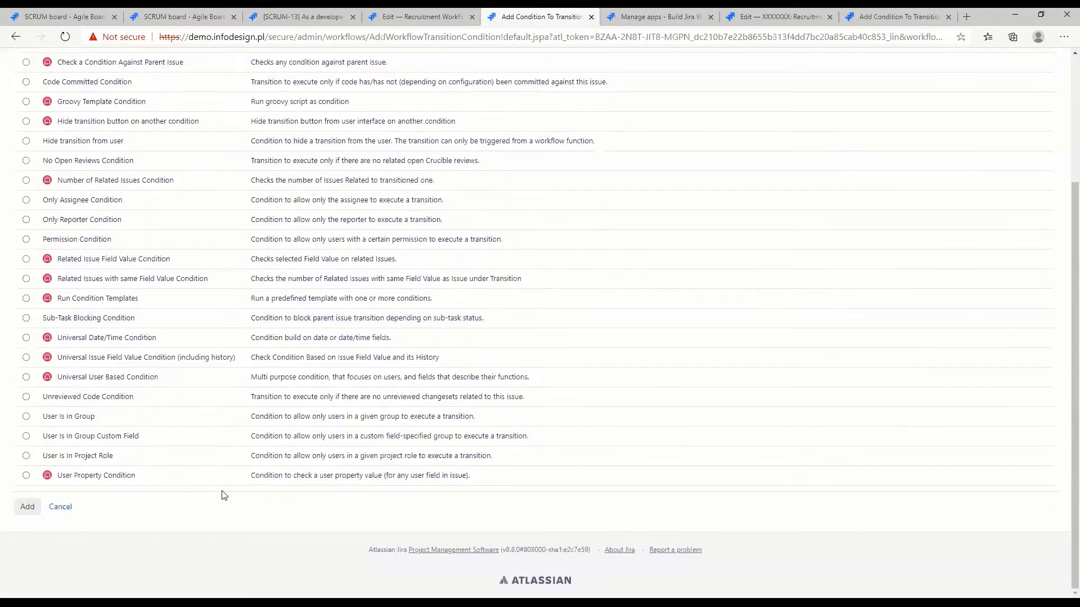
left_click(26, 377)
left_click(31, 507)
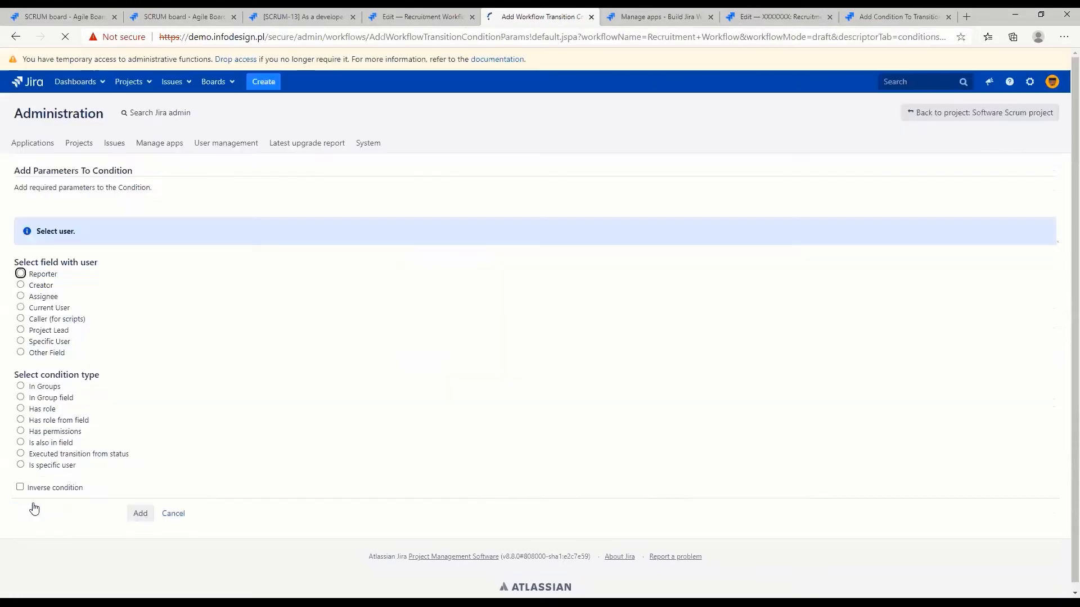
left_click(21, 308)
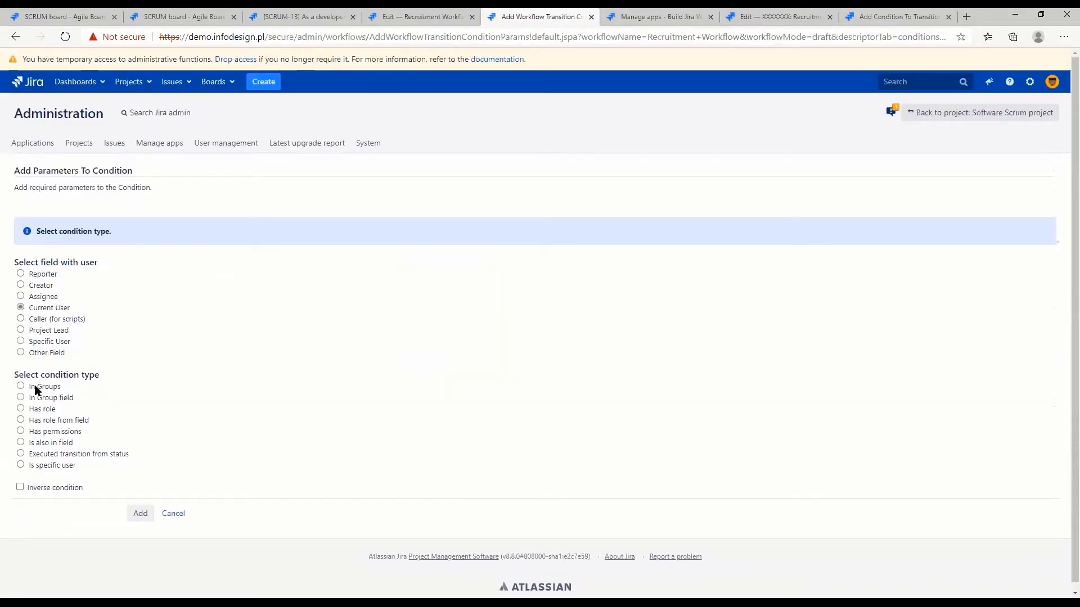
left_click(21, 442)
left_click(223, 404)
left_click(140, 514)
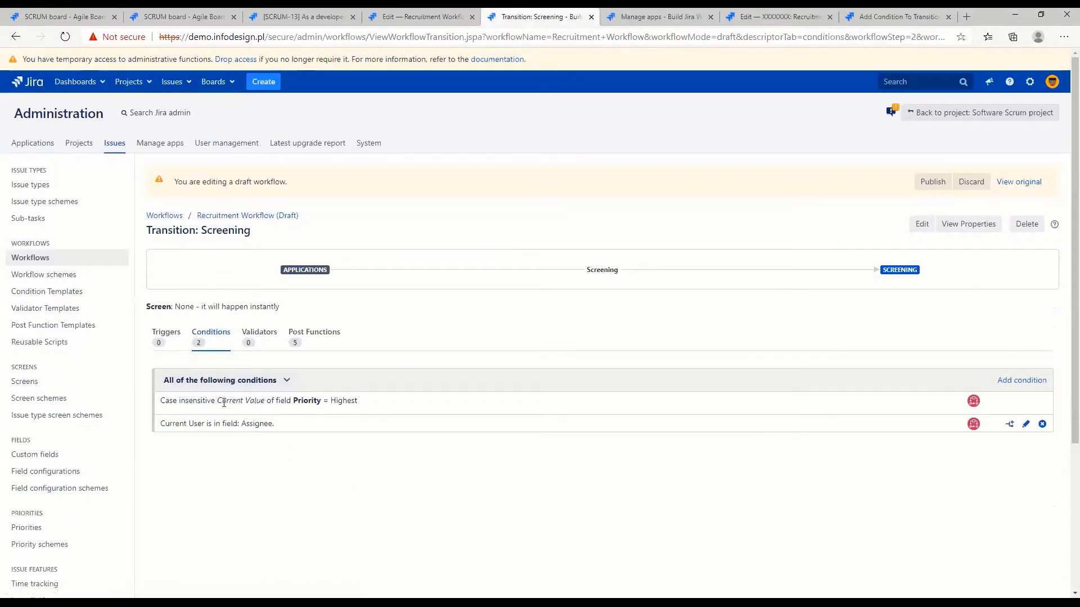
Review the Screening transition's assignee and priority conditions and publish the Recruitment Workflow draft without saving a backup copy
left_click_drag(198, 424, 338, 429)
left_click(336, 426)
left_click_drag(203, 401, 380, 402)
left_click(381, 402)
left_click(928, 182)
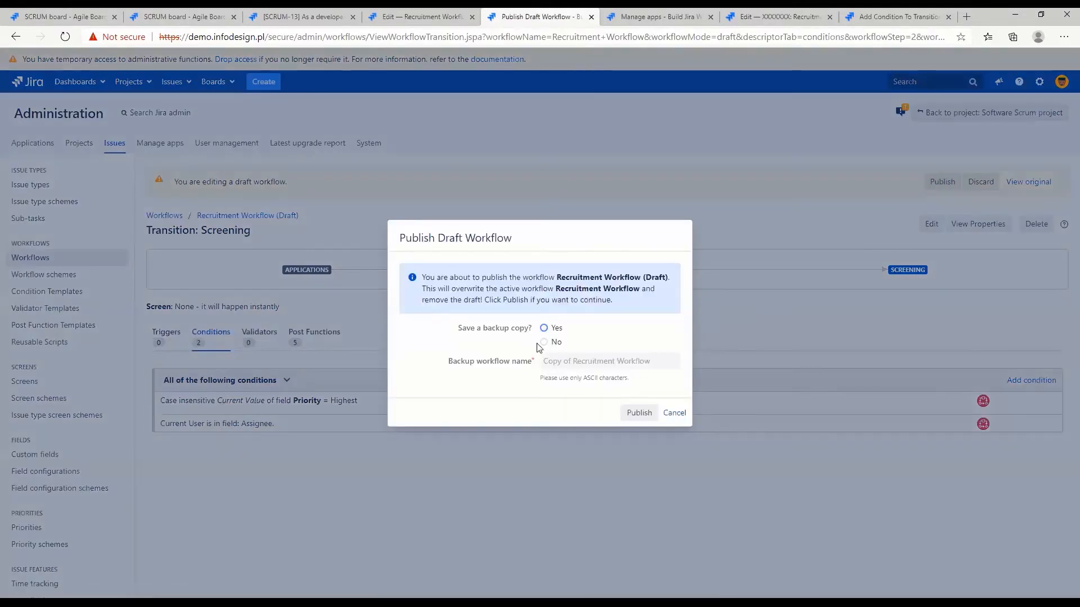
left_click(543, 342)
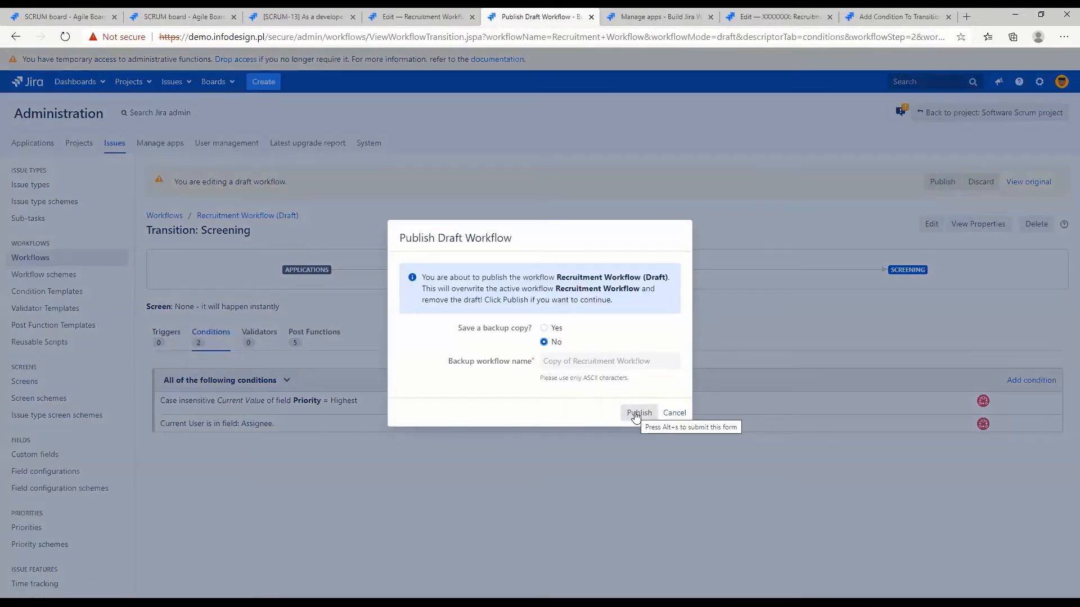
left_click(637, 413)
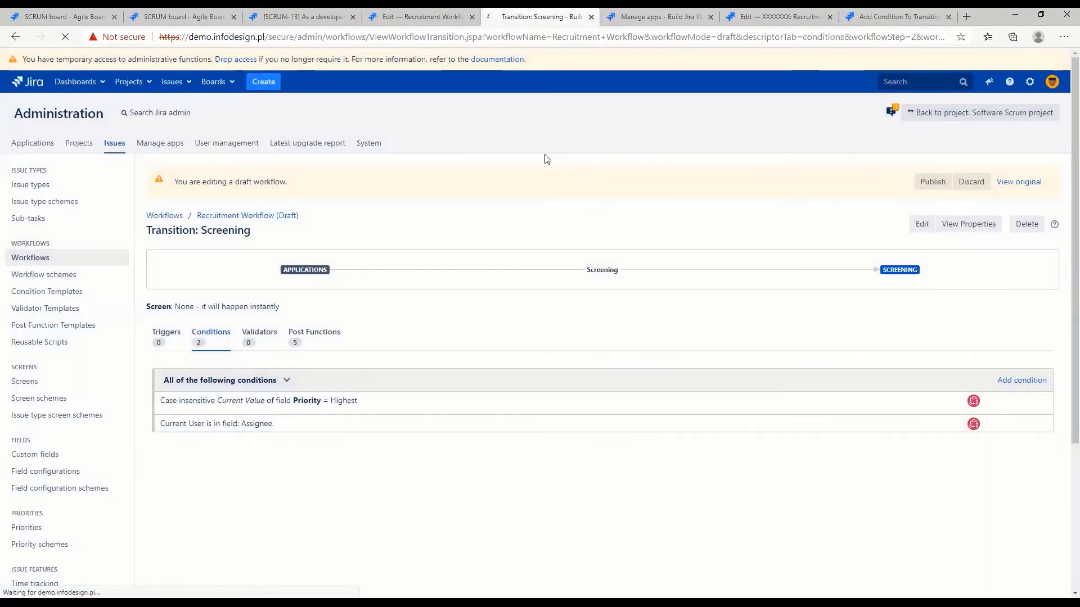
From the HIRE-10 issue, create a Recruitment task with the summary "new issue" and open it
left_click(298, 16)
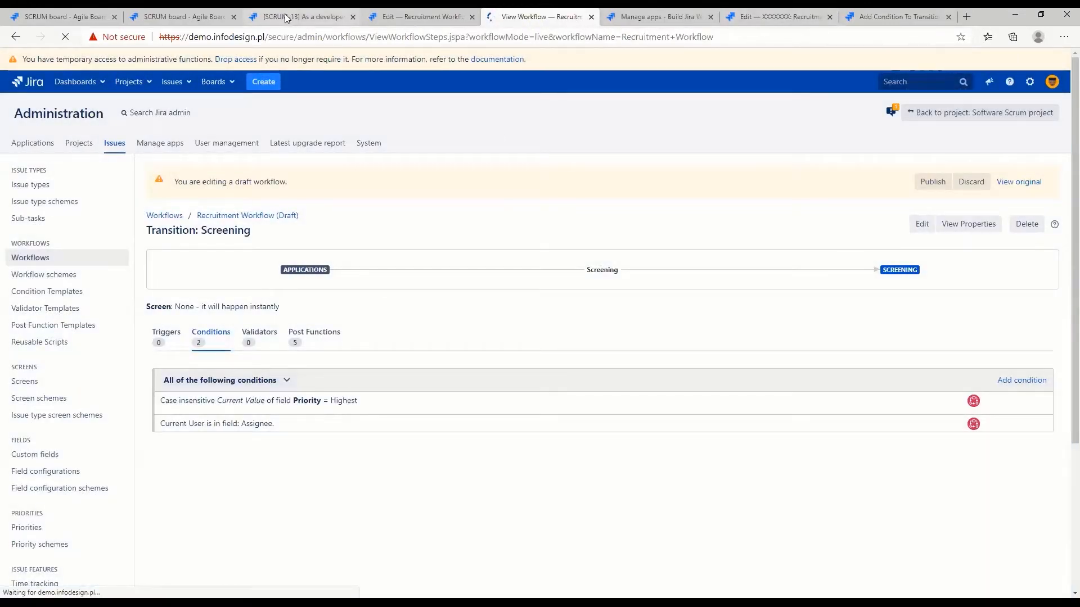
left_click(176, 59)
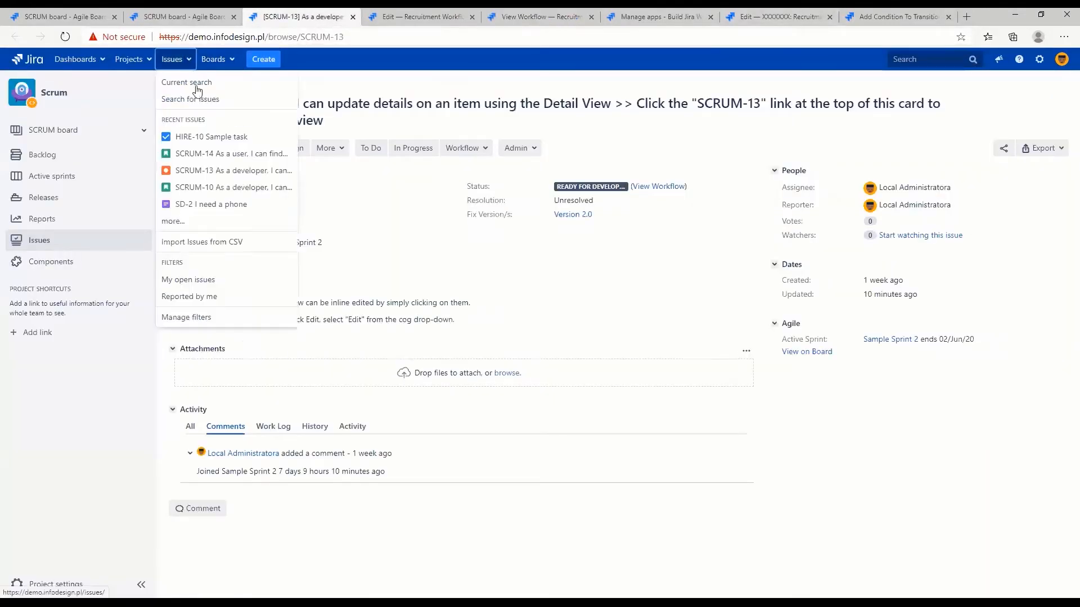
left_click(206, 137)
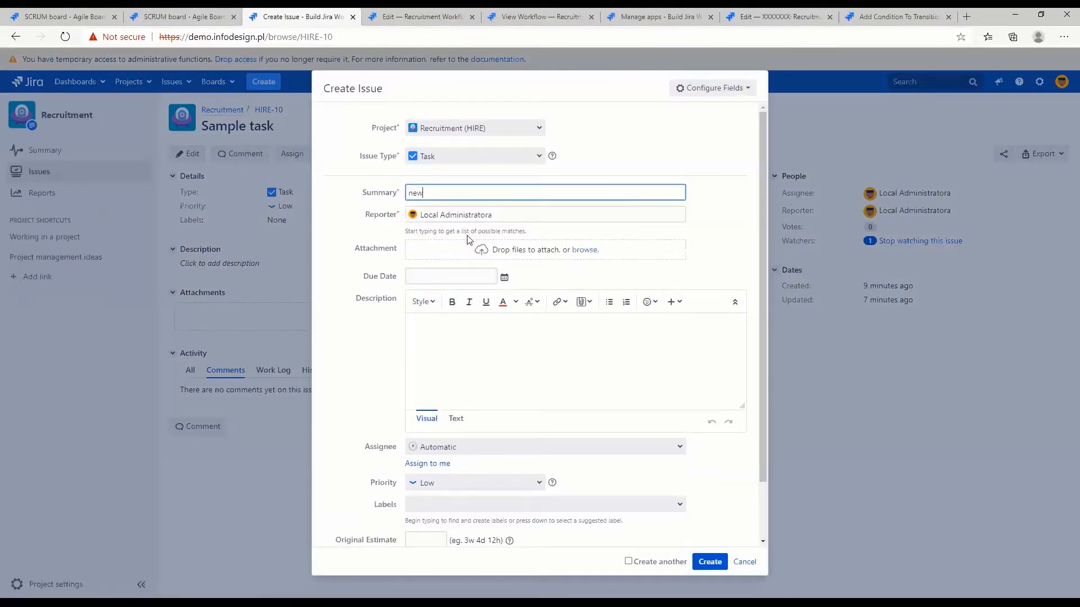
left_click(709, 562)
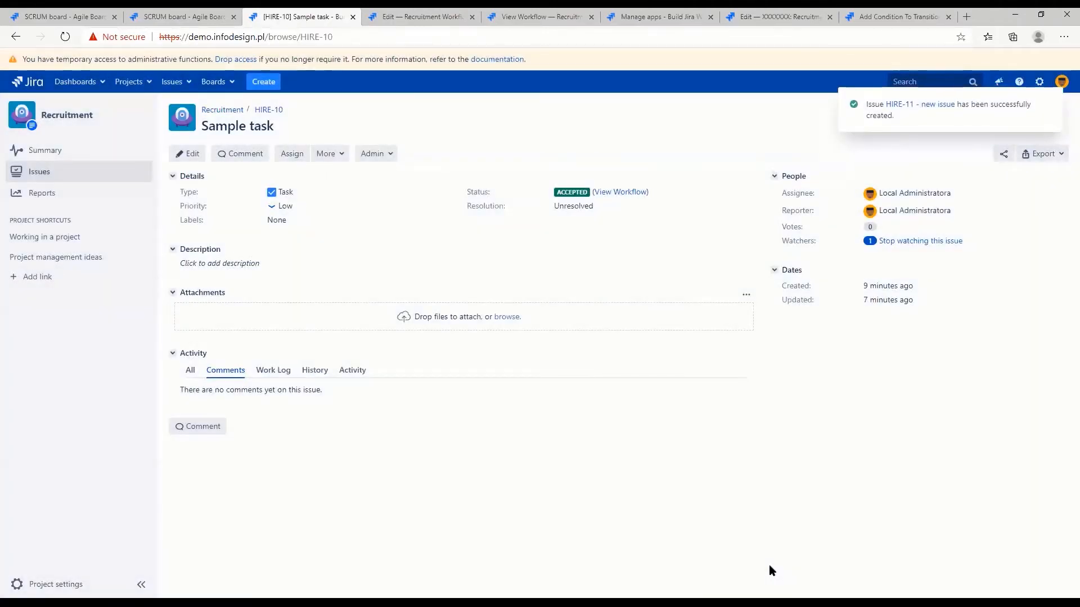
left_click(921, 108)
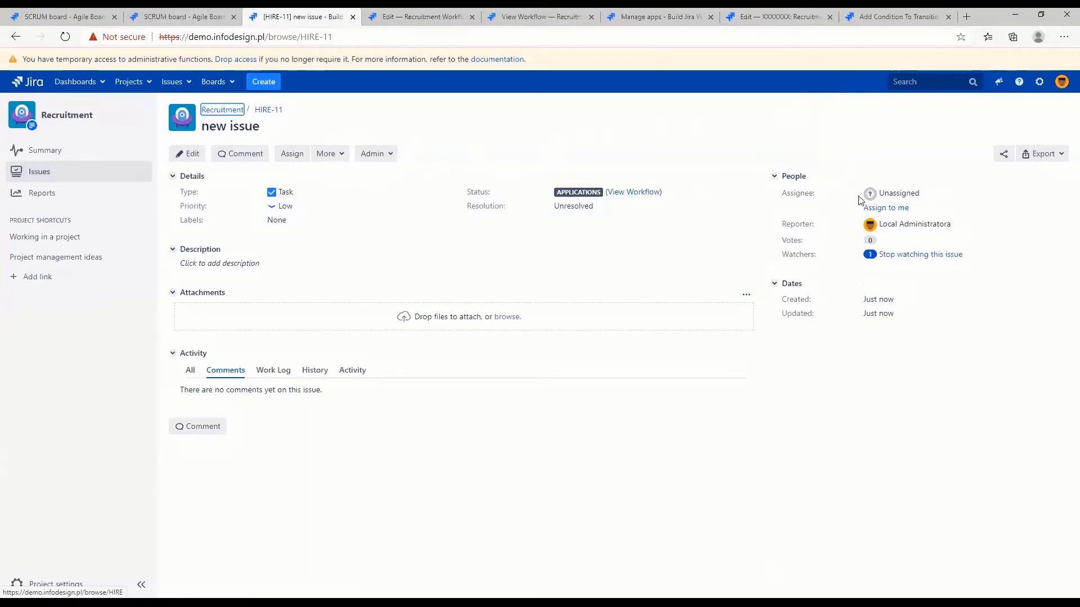
Assign the new Recruitment issue to yourself and set its priority to Highest
left_click(887, 209)
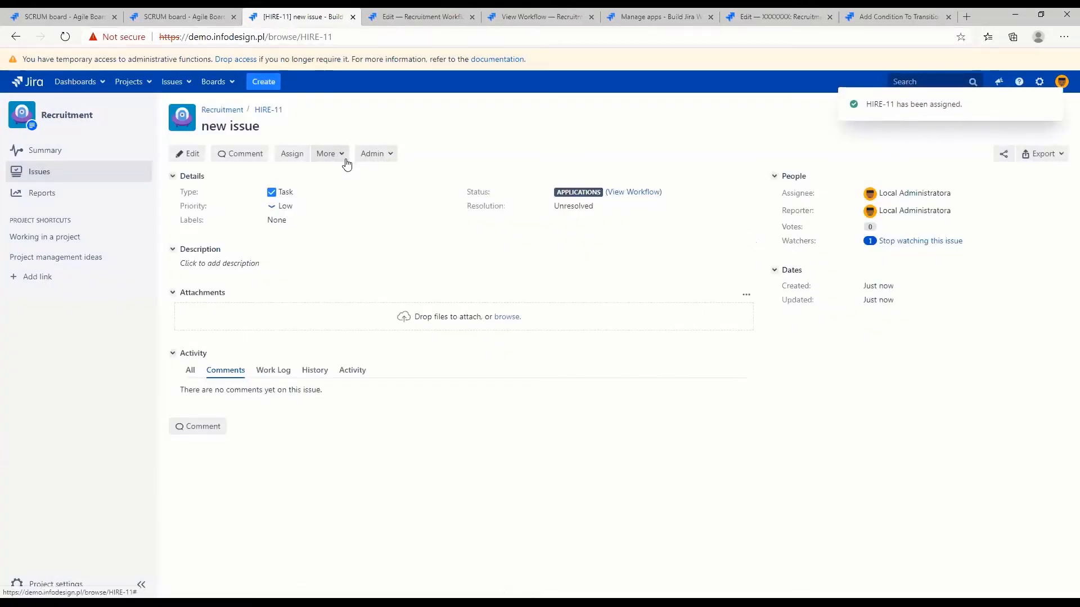
double_click(189, 206)
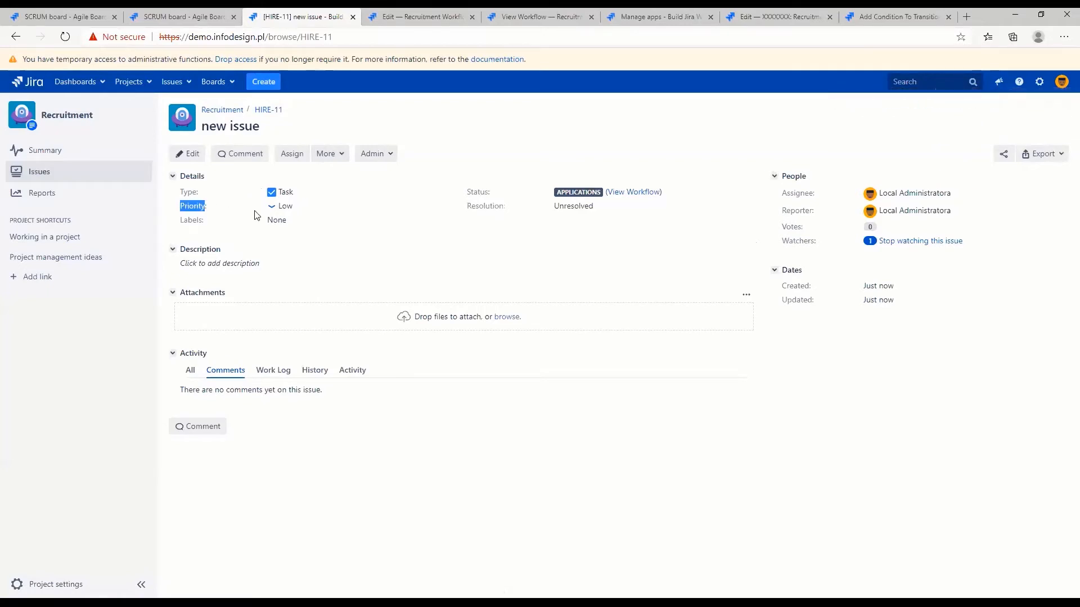
left_click(304, 207)
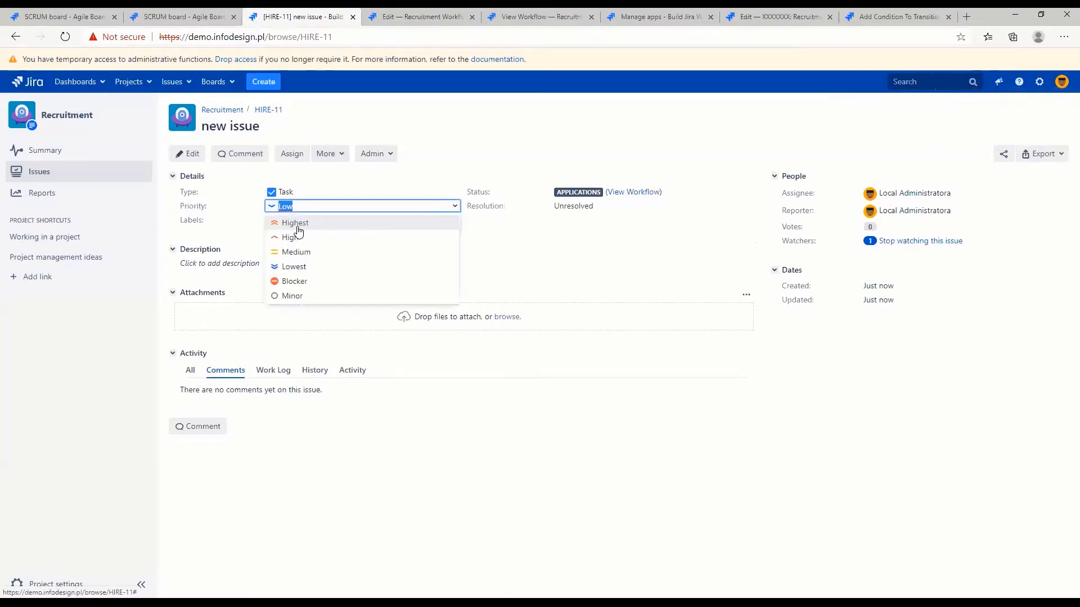
left_click(298, 227)
left_click(433, 223)
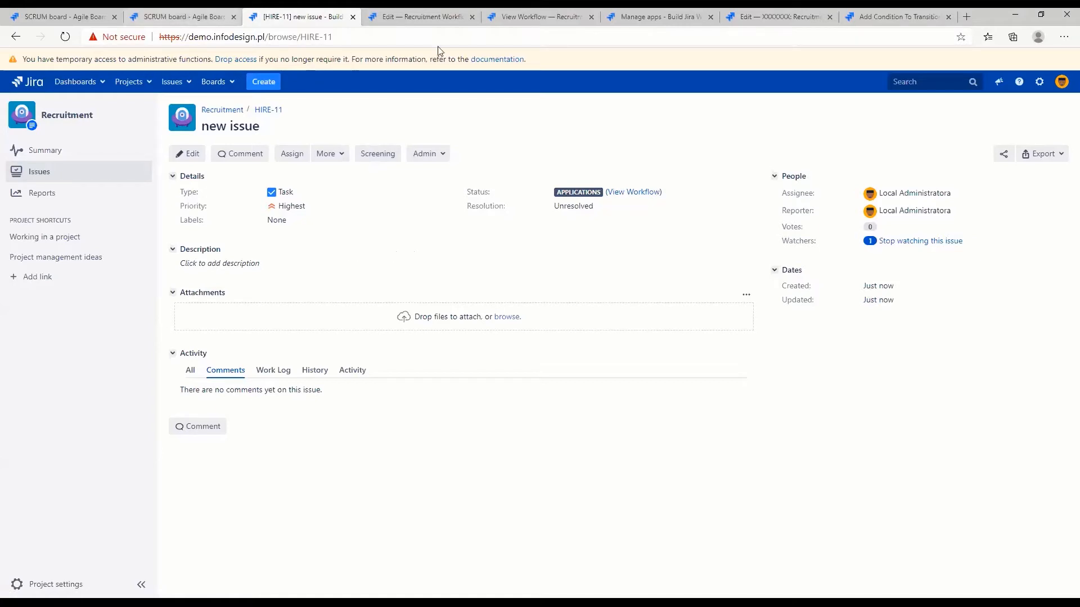
Move the new Recruitment issue through the Screening transition and check its status
left_click(375, 155)
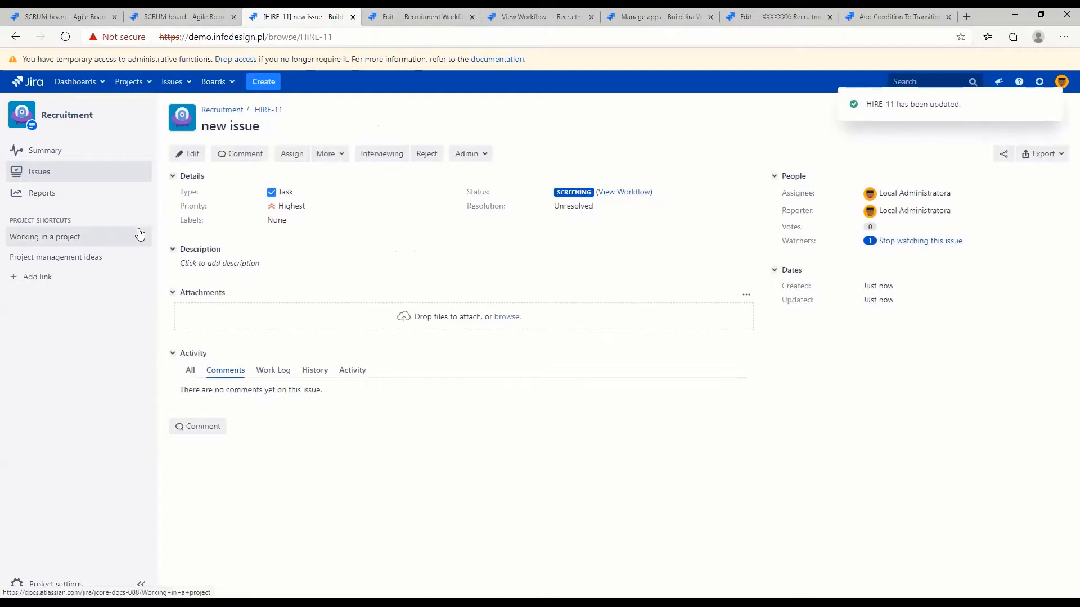
triple_click(581, 192)
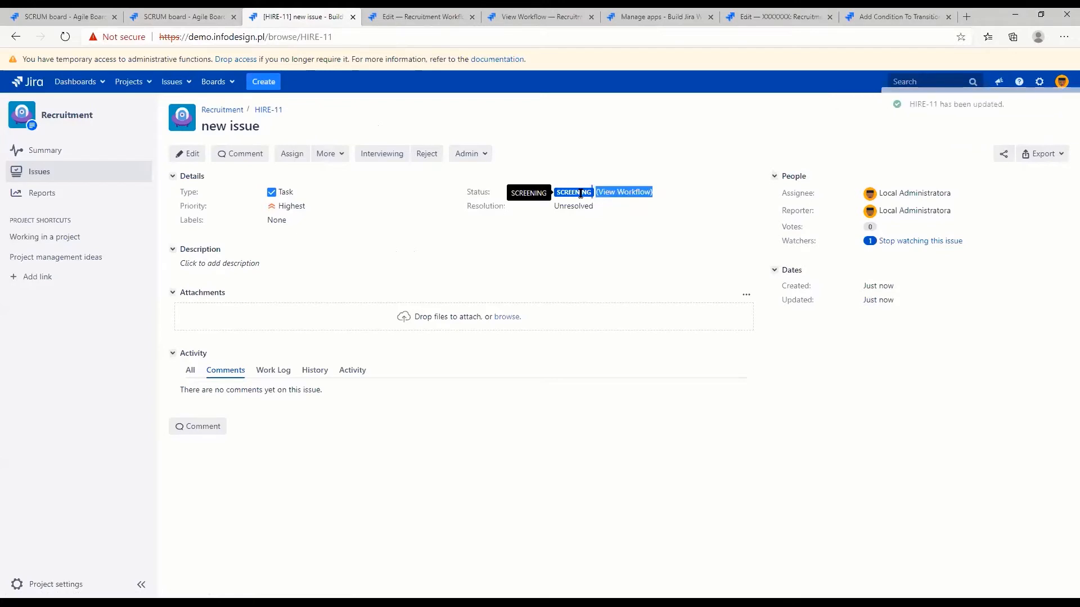
left_click(582, 192)
Close the outdated workflow designer tab and open the published Recruitment Workflow for editing as a diagram
left_click(434, 17)
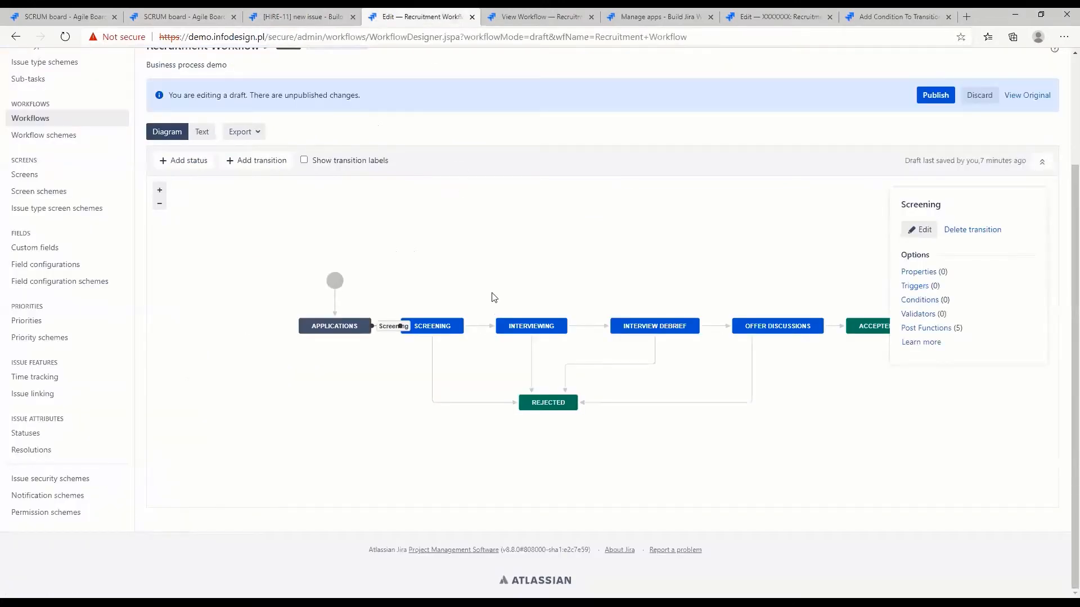
left_click(472, 17)
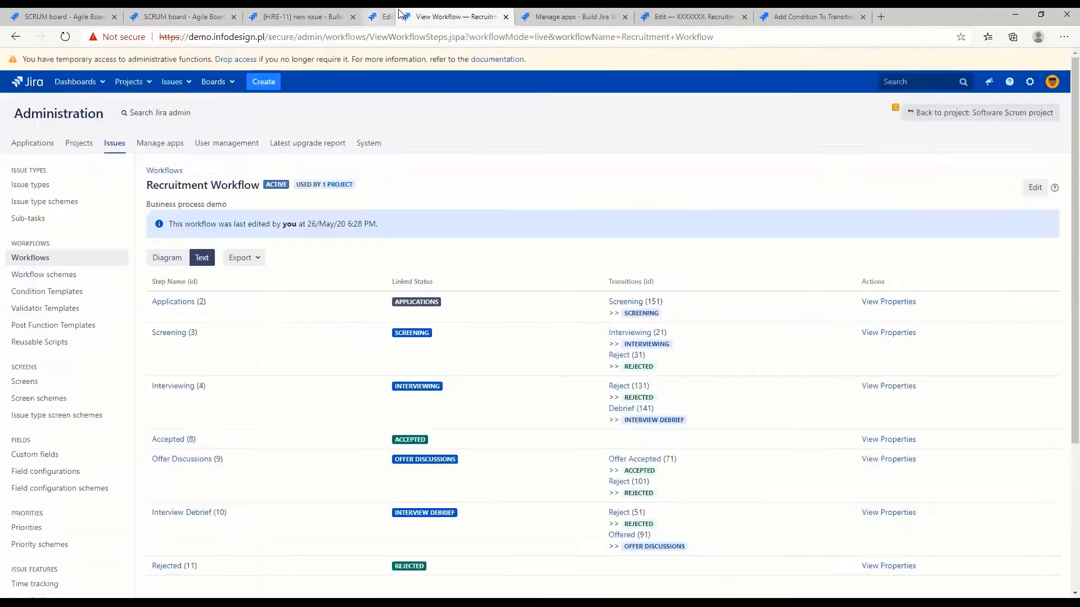
left_click(1026, 187)
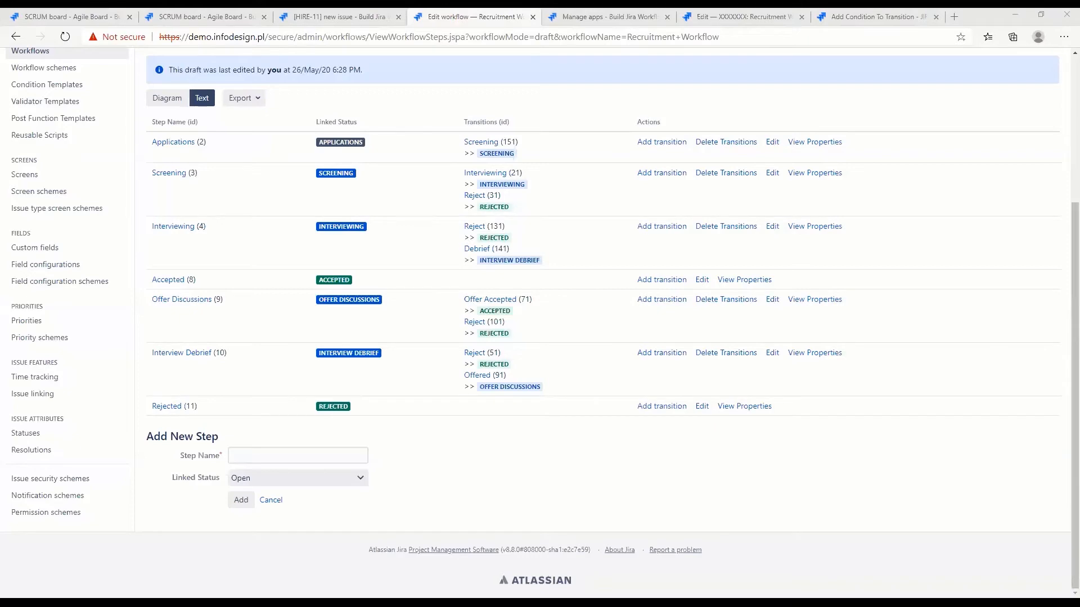
scroll(540, 303, "up", 4)
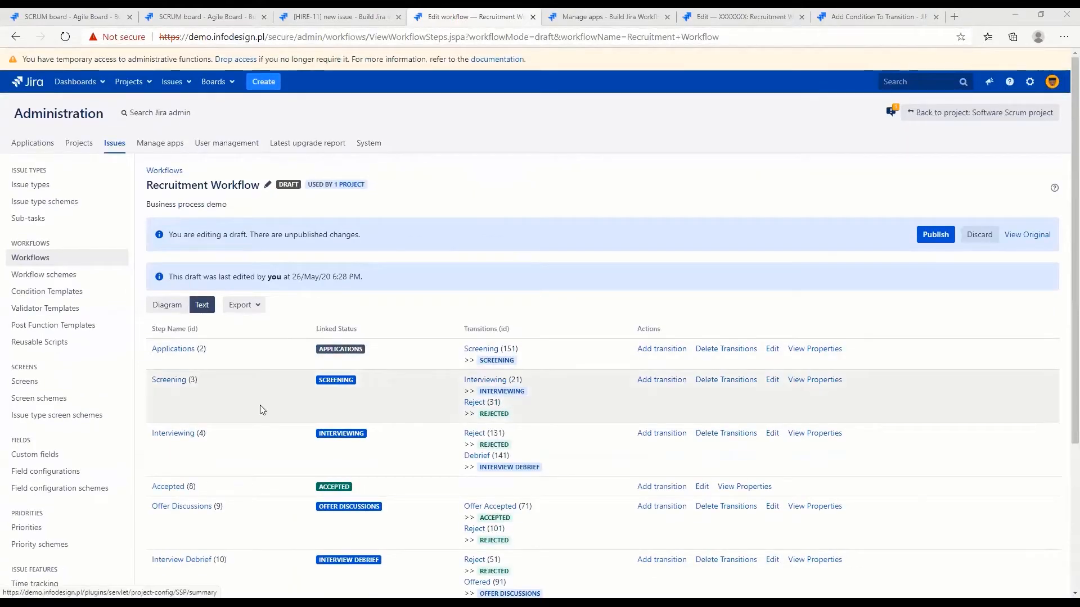
scroll(260, 407, "down", 4)
scroll(236, 276, "up", 2)
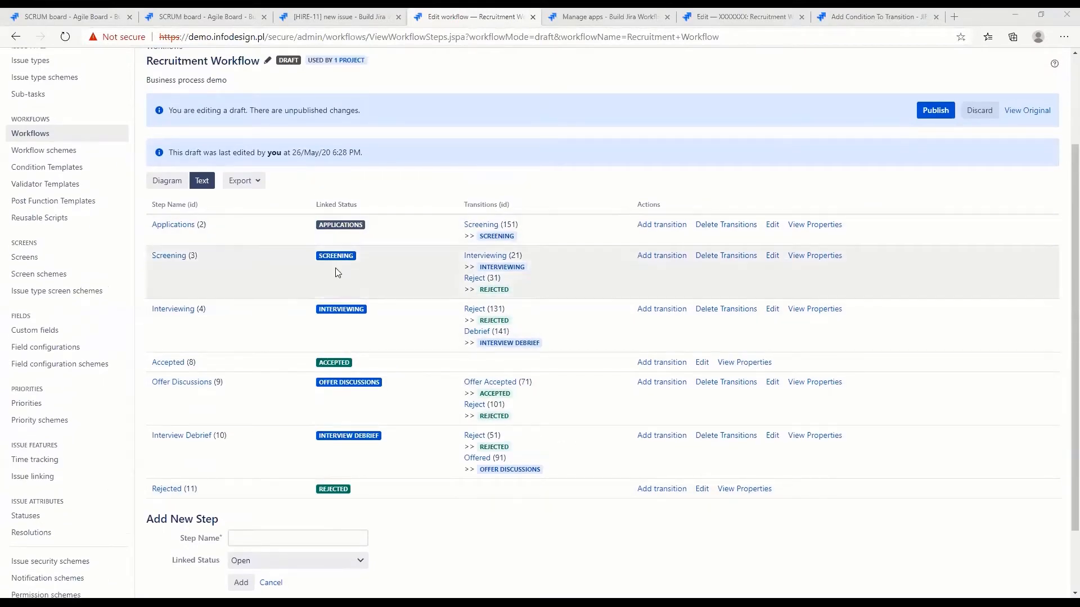
left_click(165, 184)
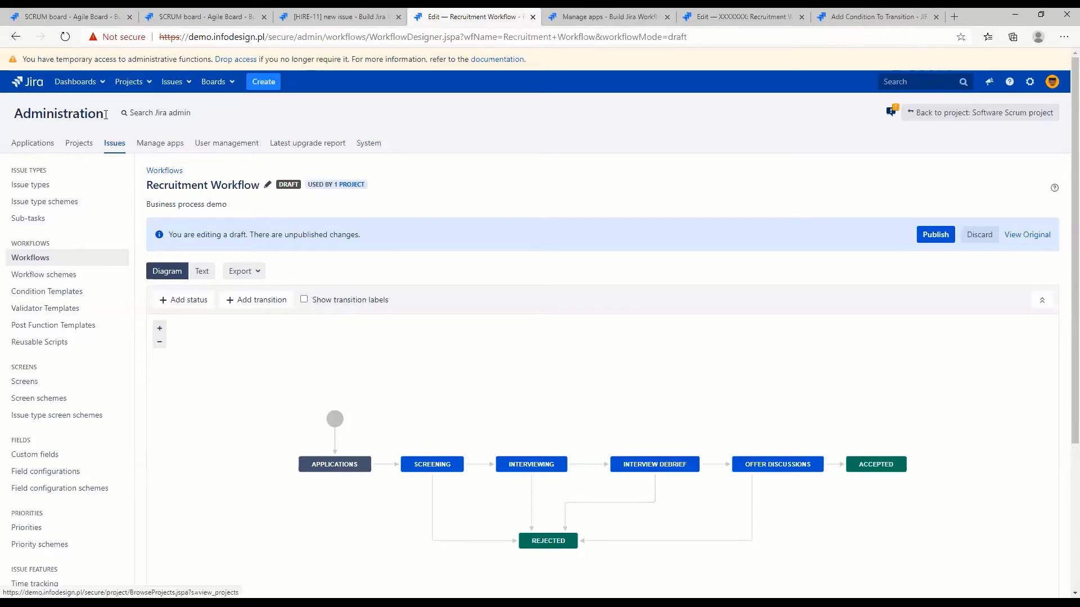
Open the Scrum project in a new browser tab and go to the permissions in its project settings
left_click(130, 82)
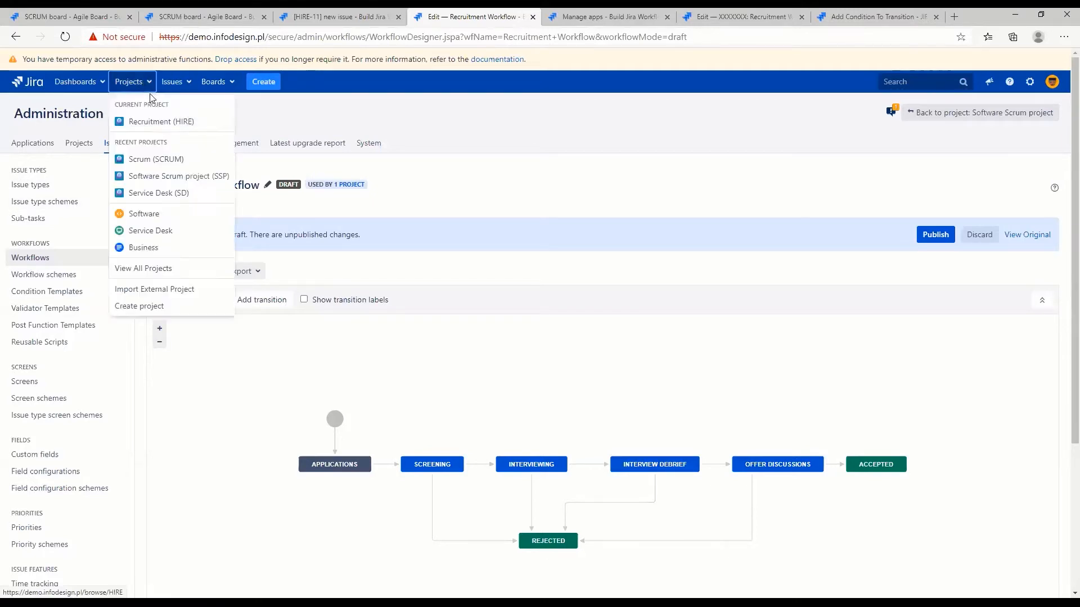
middle_click(148, 163)
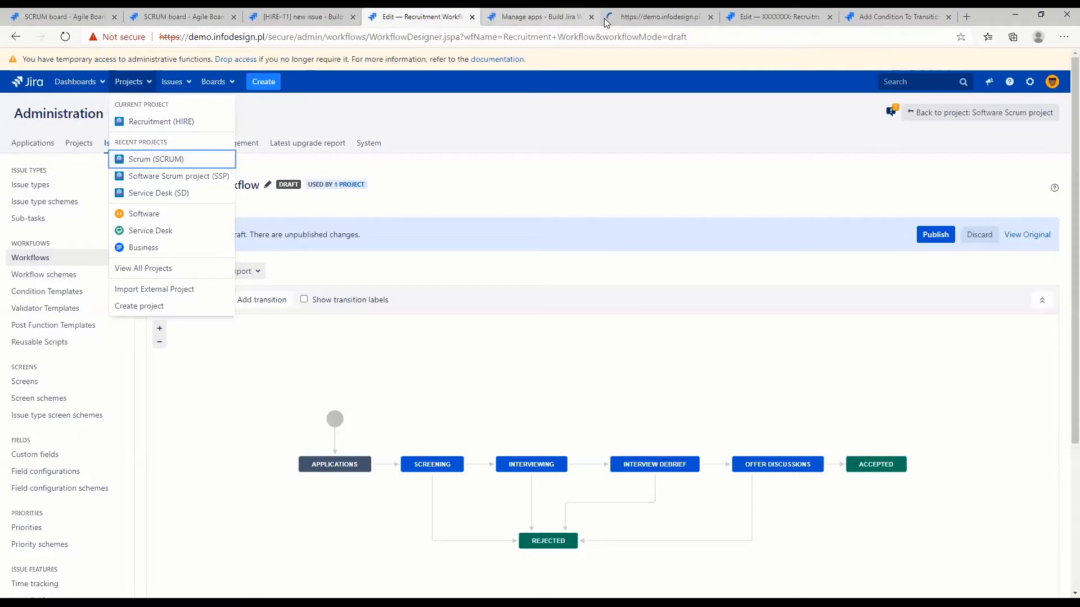
left_click(673, 21)
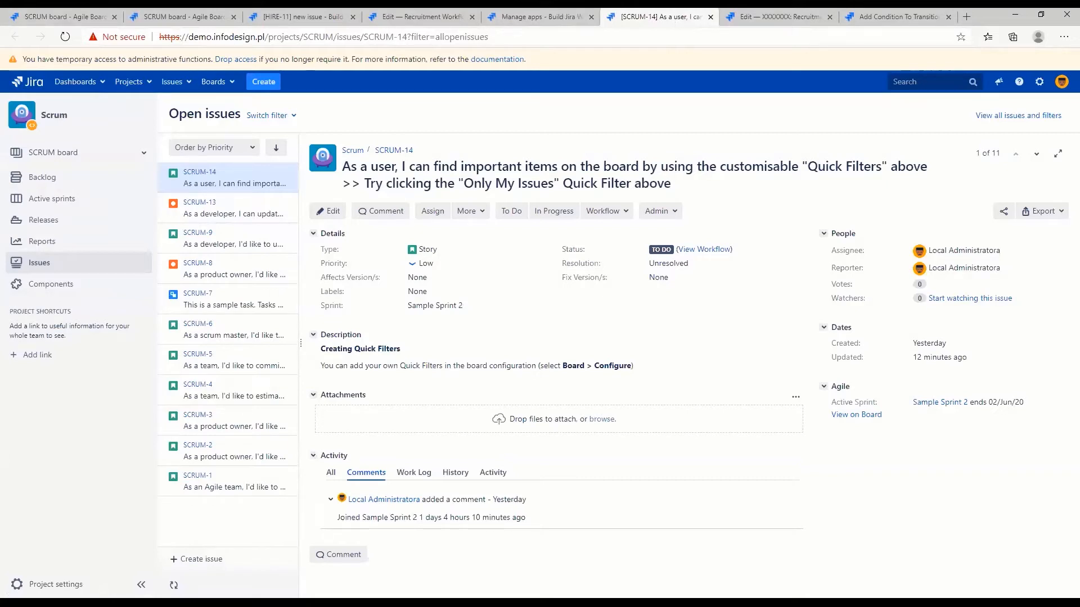
left_click(57, 584)
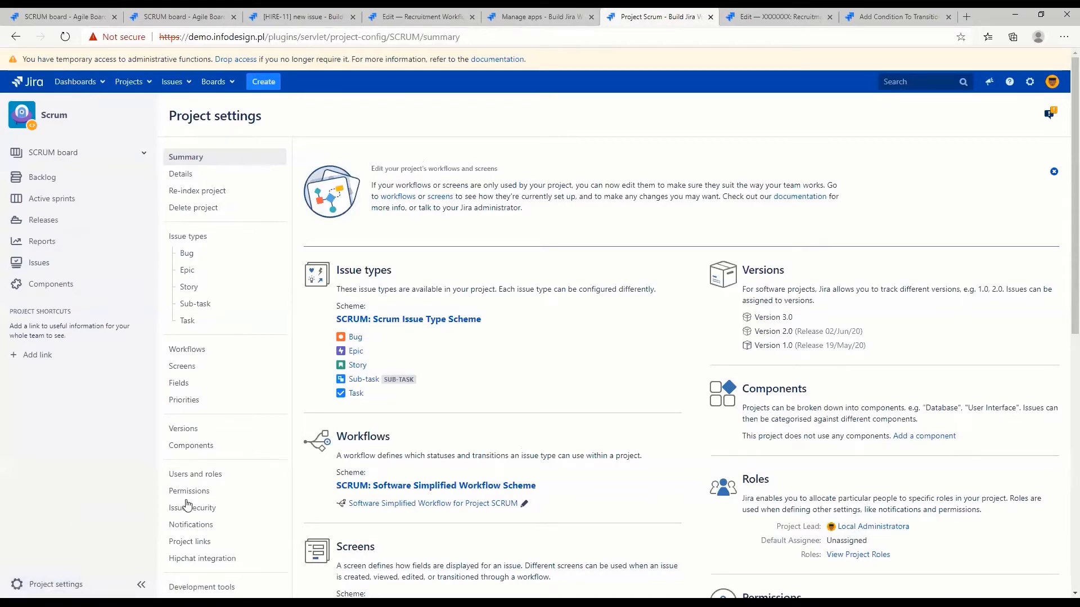
left_click(205, 495)
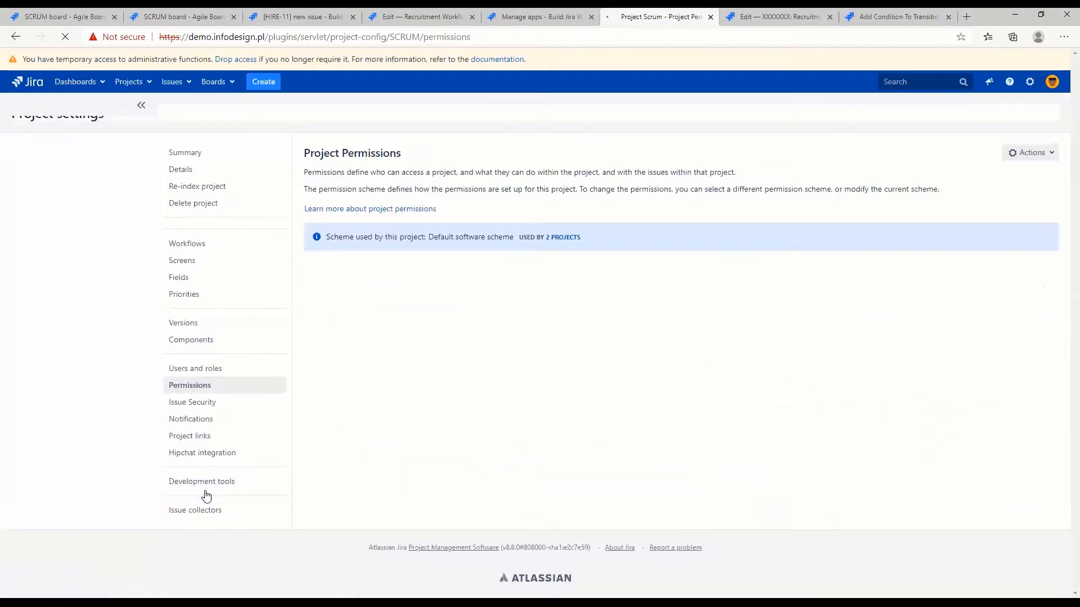
Examine the Administer Projects permission, its Extended project administration option and who is granted it, and open the Scrum project's workflow settings
left_click_drag(324, 354, 433, 353)
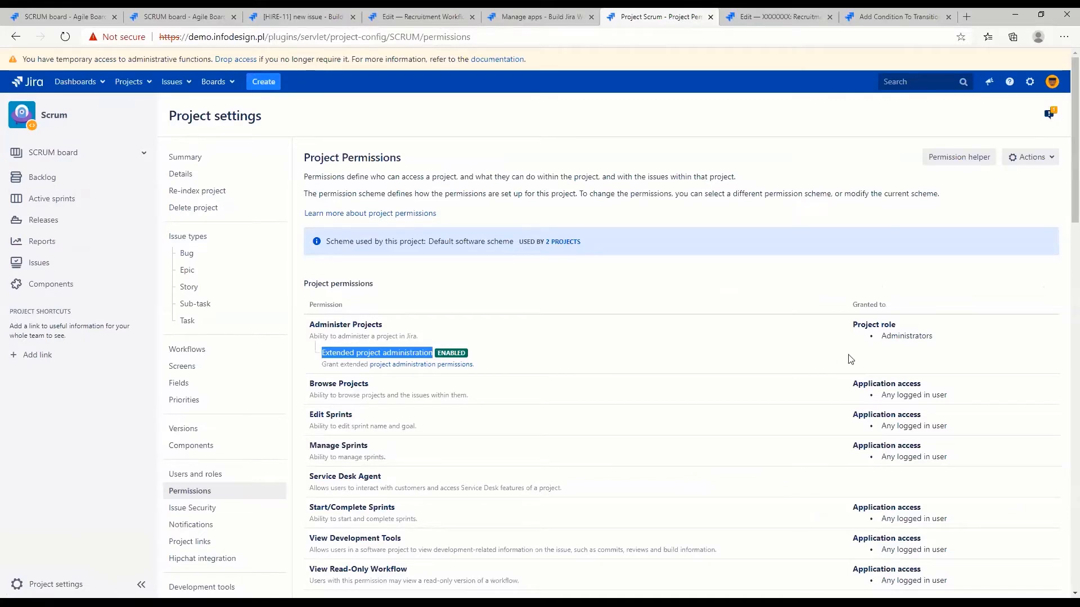
left_click_drag(956, 339, 849, 327)
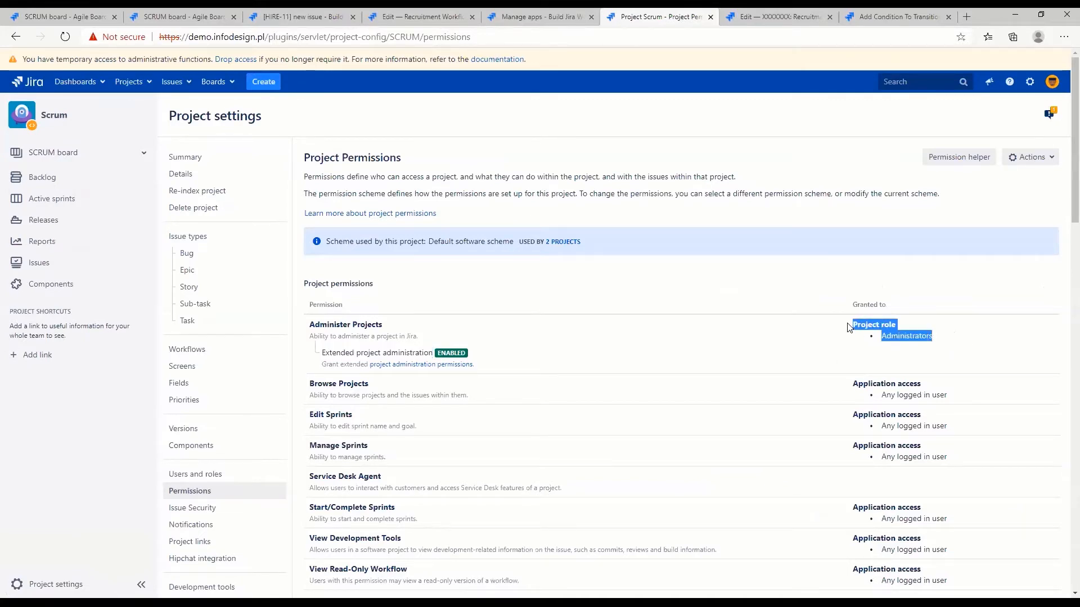
left_click_drag(308, 325, 391, 325)
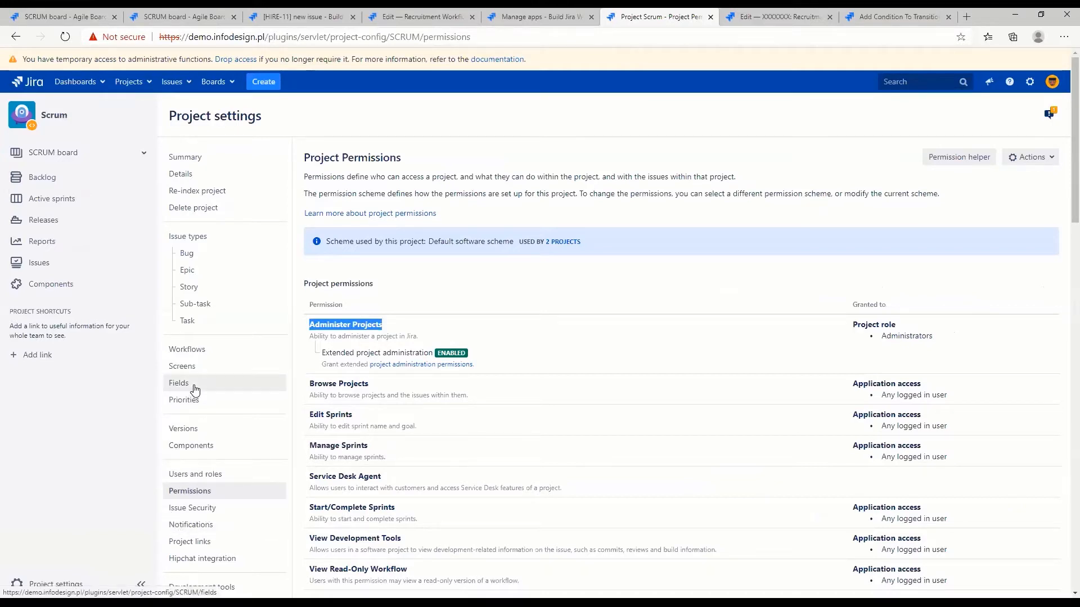
left_click(195, 352)
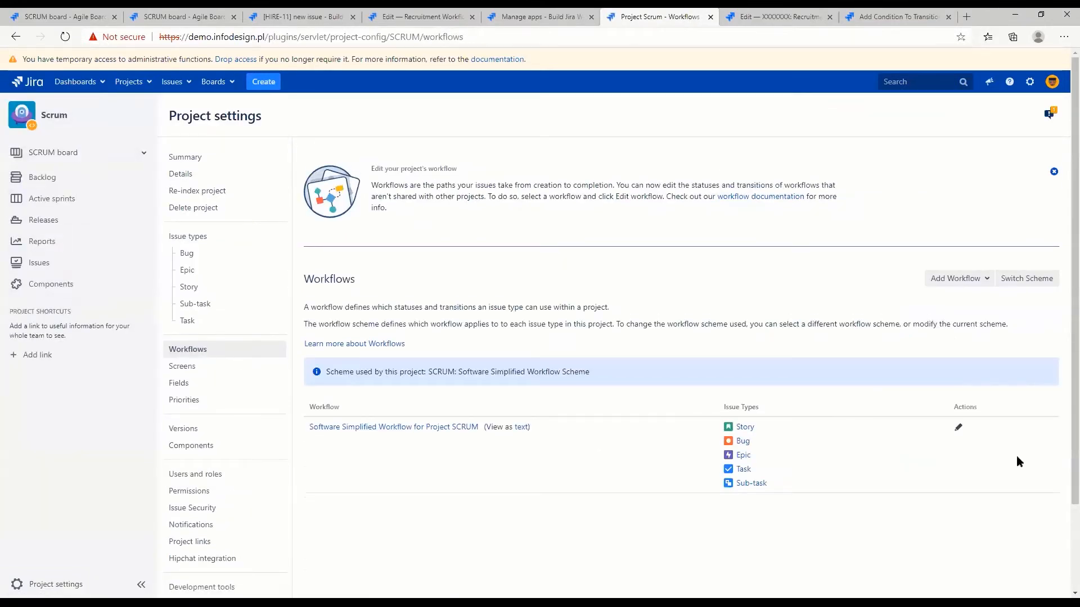
Open the Software Simplified Workflow for Project SCRUM for editing from the project's workflow settings
left_click(958, 432)
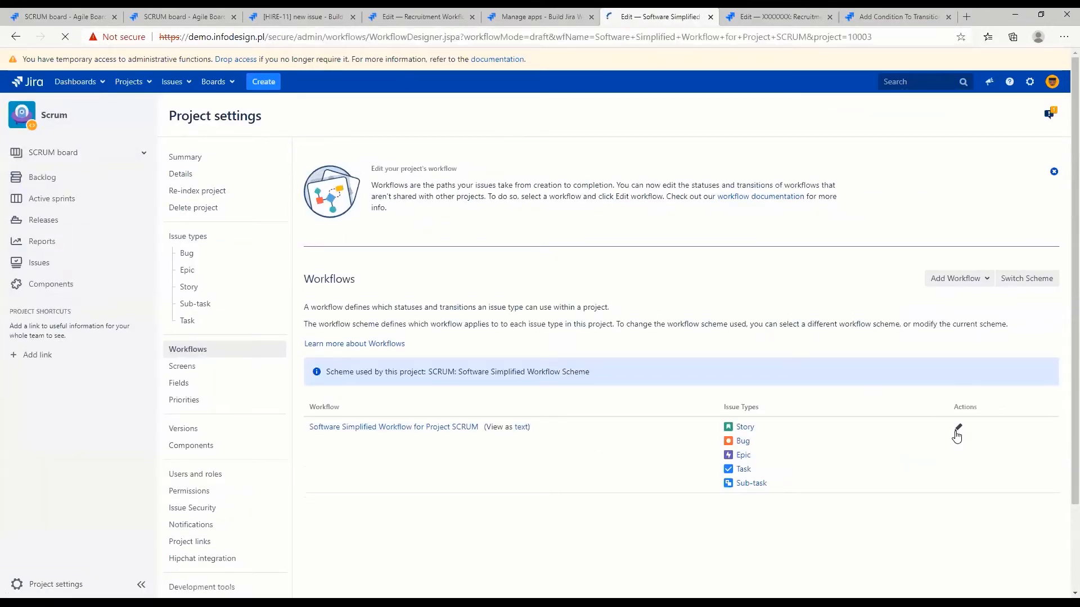
left_click_drag(441, 185, 509, 186)
left_click(512, 187)
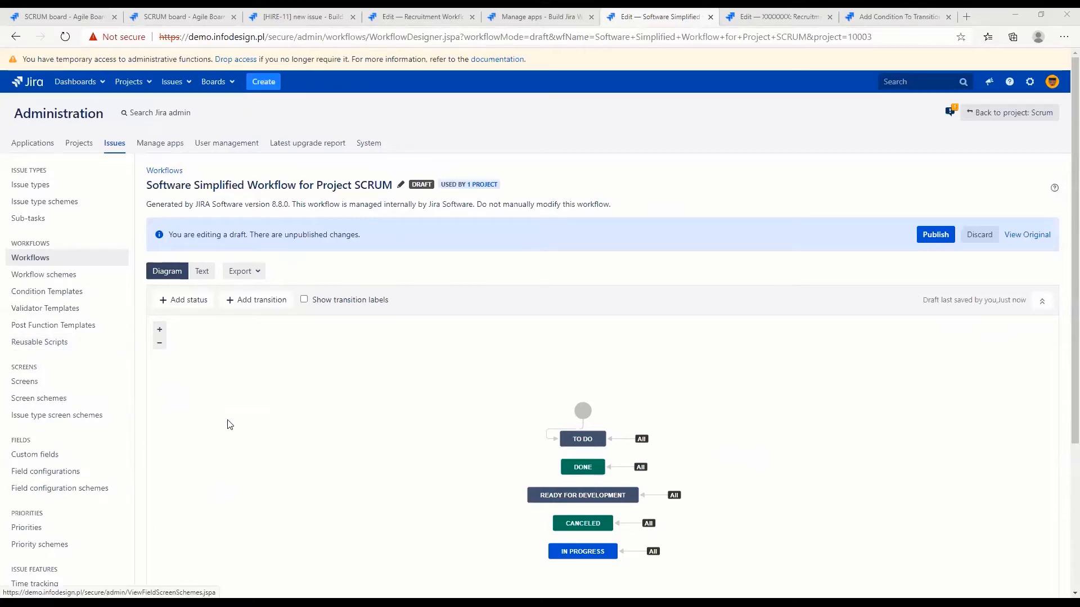
Inspect the forms for adding a transition and a status, cancel both, and close the SCRUM workflow tab
left_click(262, 300)
left_click(675, 432)
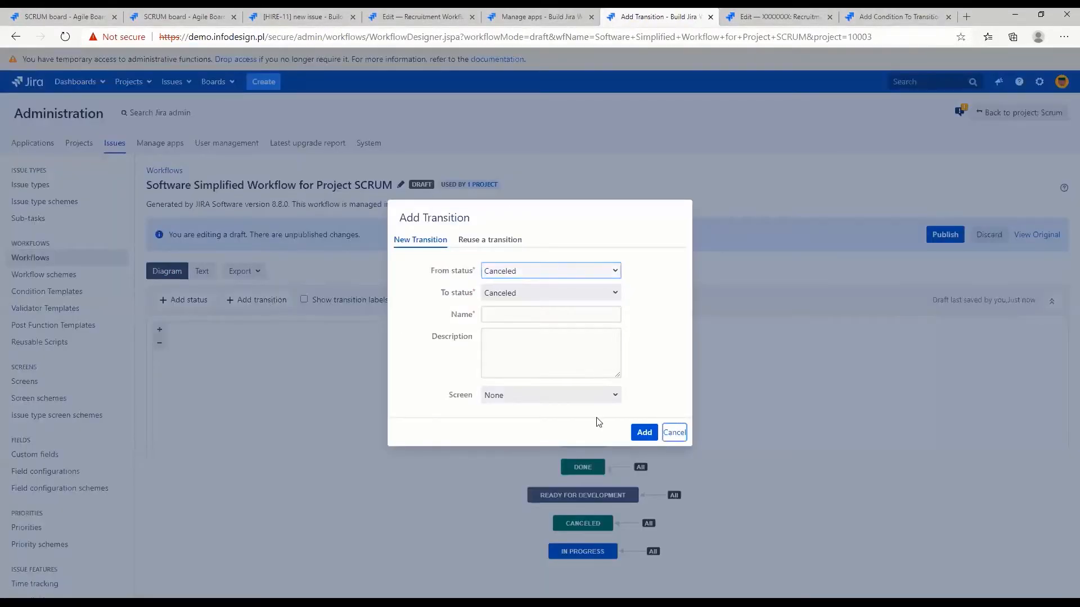
left_click(187, 302)
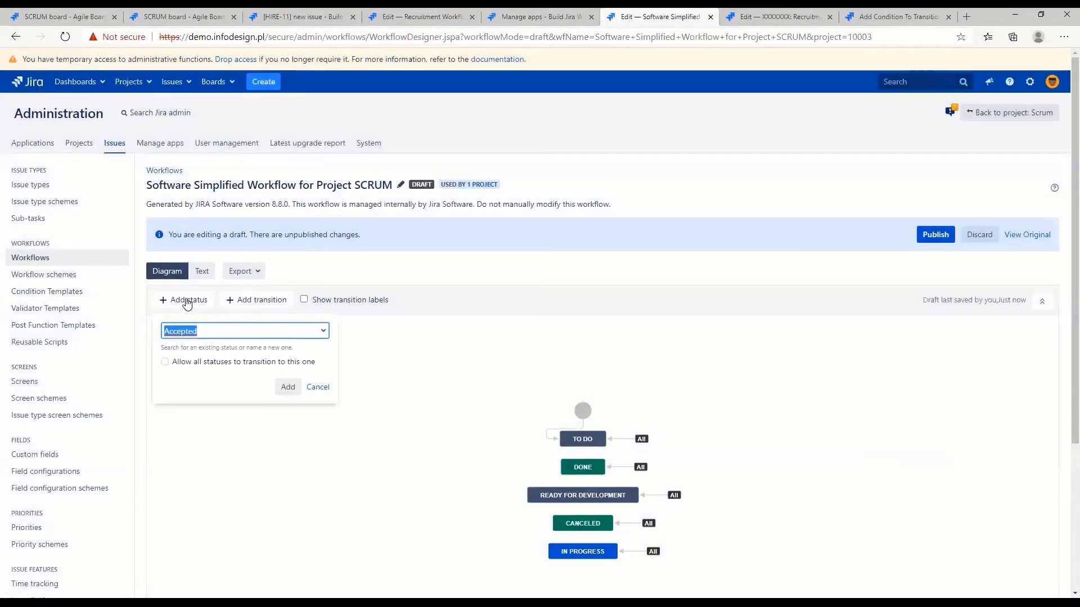
left_click(327, 387)
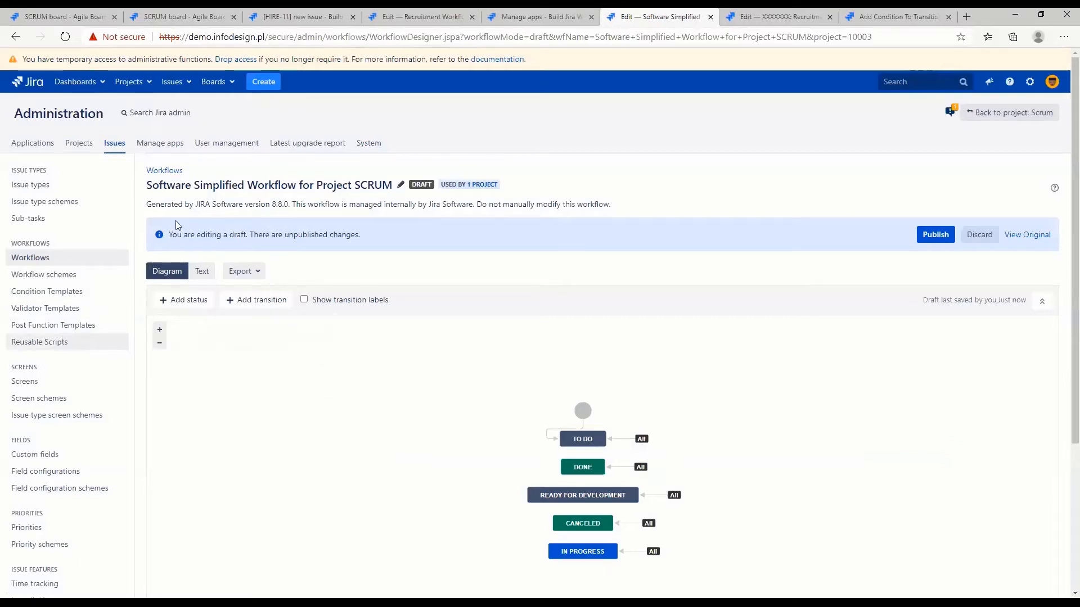
middle_click(692, 18)
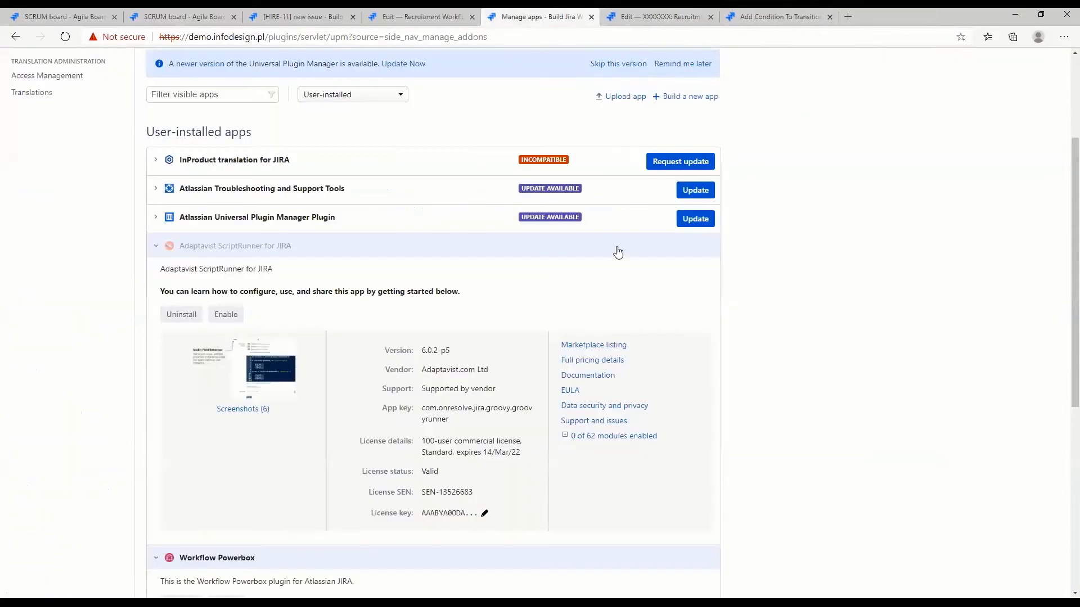
Return to the Recruitment Workflow draft and open the validators of the Debrief transition
left_click(491, 21)
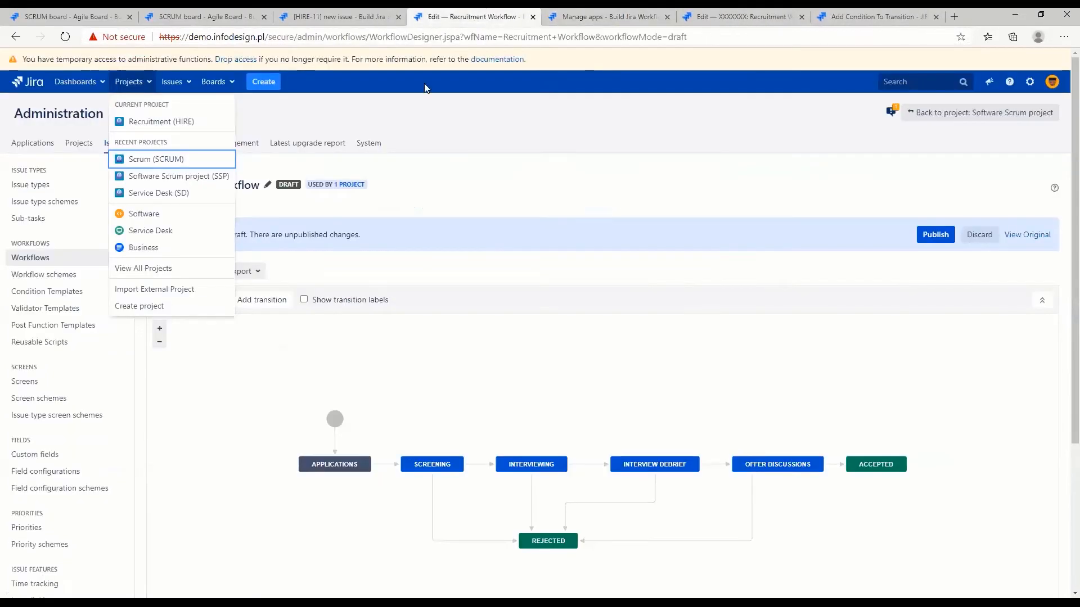
left_click(584, 465)
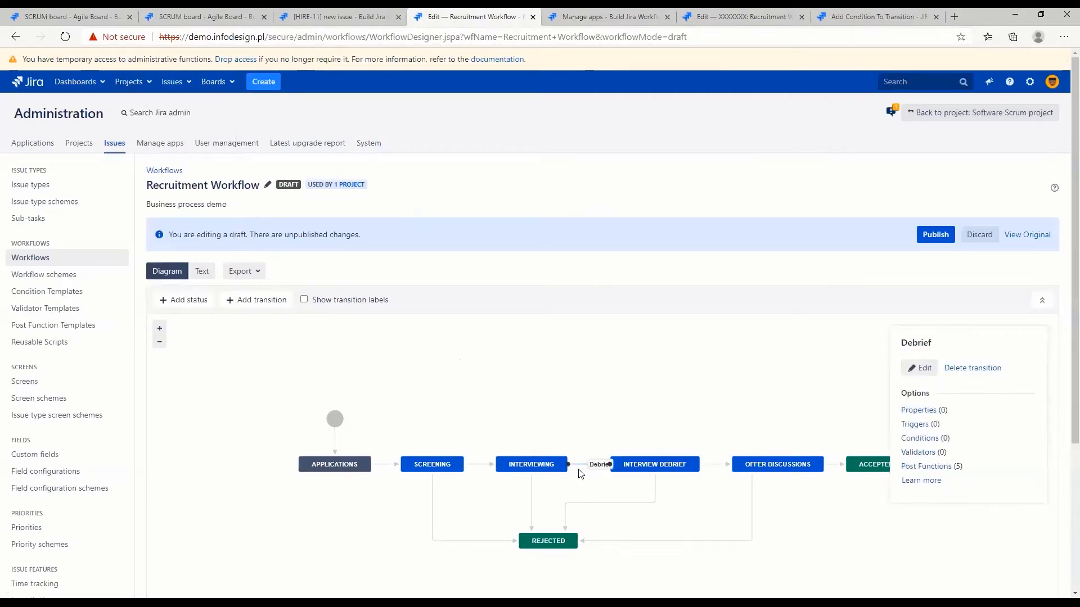
left_click(923, 456)
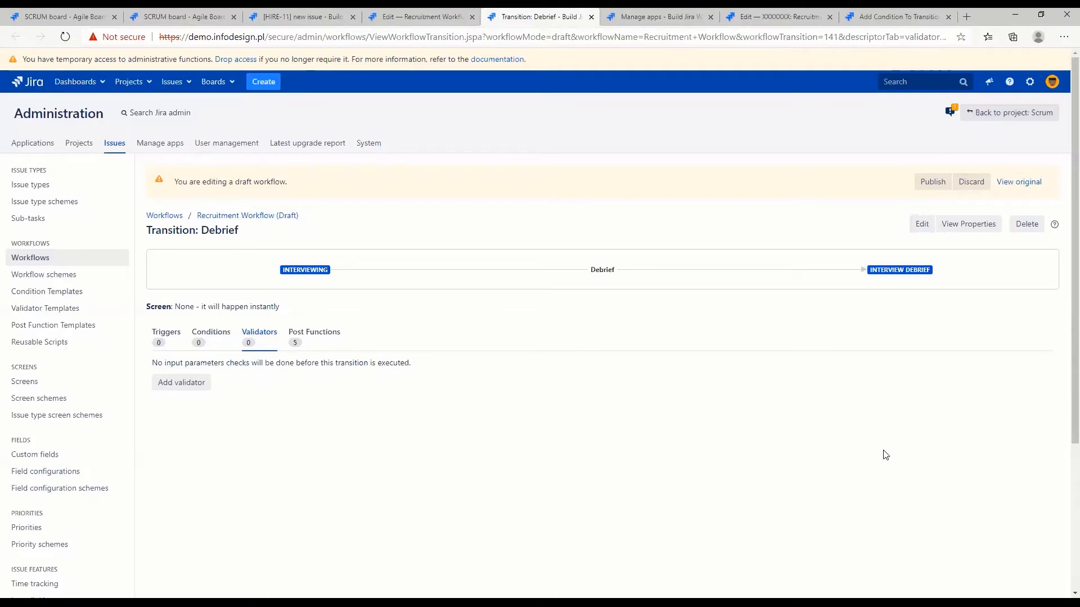
Start adding a validator to the Debrief transition and examine the Permission Validator and User Permission Validator among the available types
left_click(181, 384)
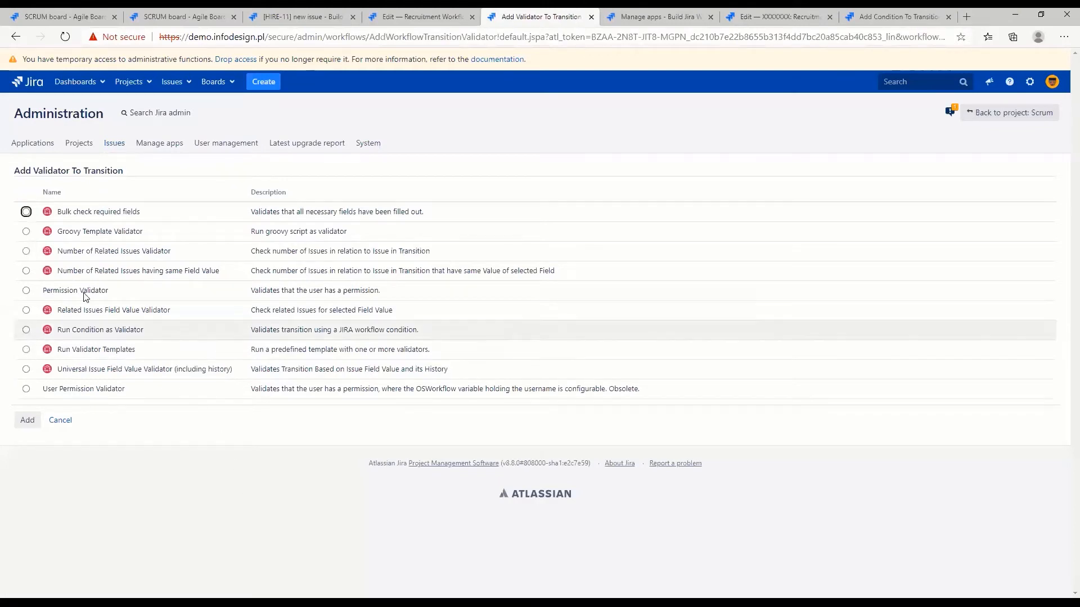
left_click_drag(126, 296, 46, 294)
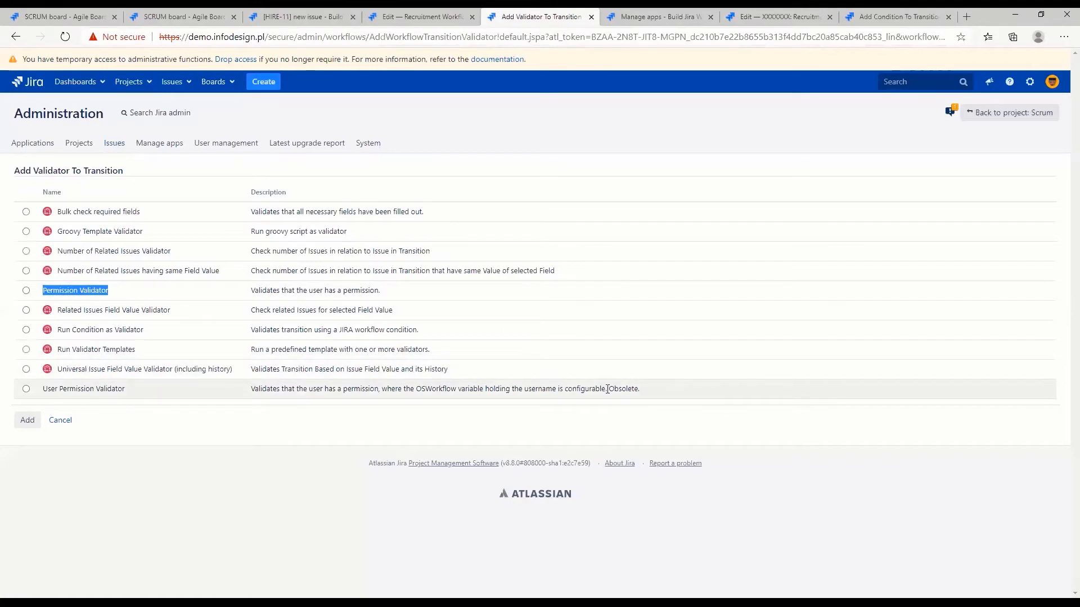
left_click_drag(607, 389, 650, 389)
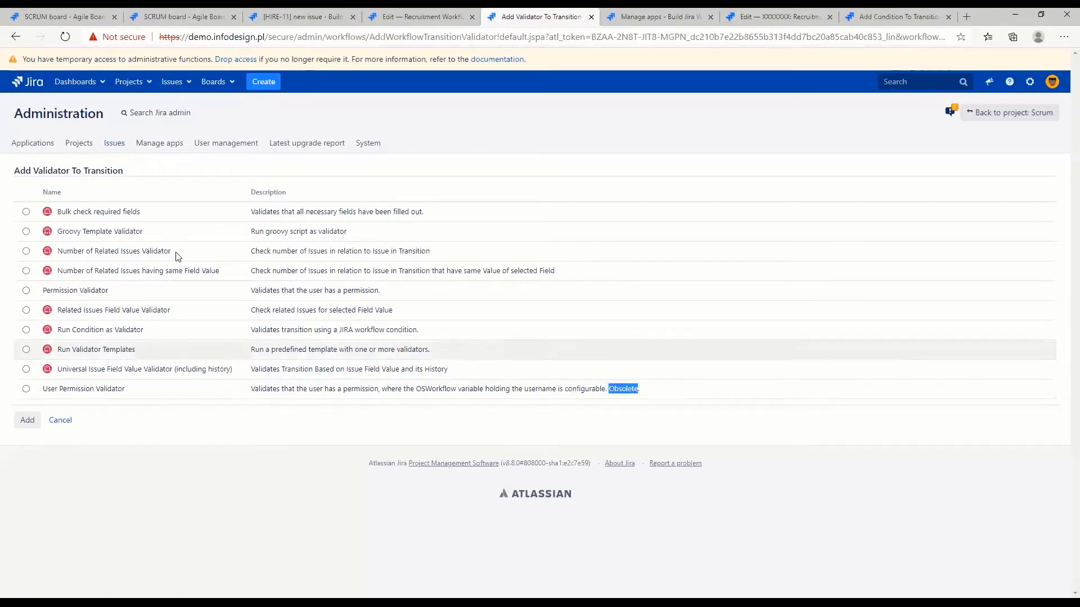
left_click_drag(135, 295, 73, 290)
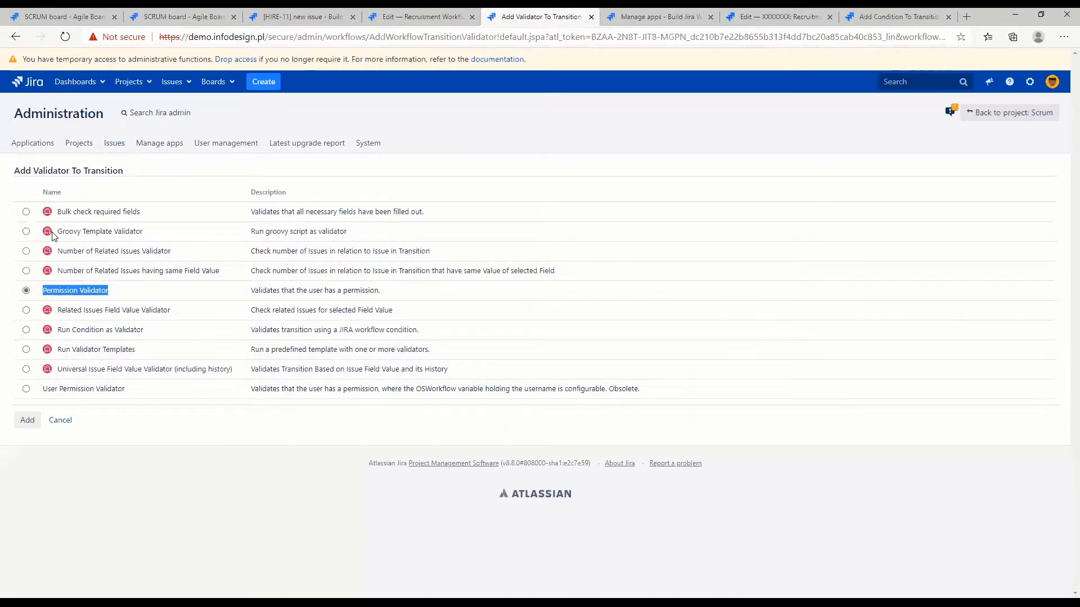
Choose the Bulk check required fields validator and make Description its required field
left_click(26, 211)
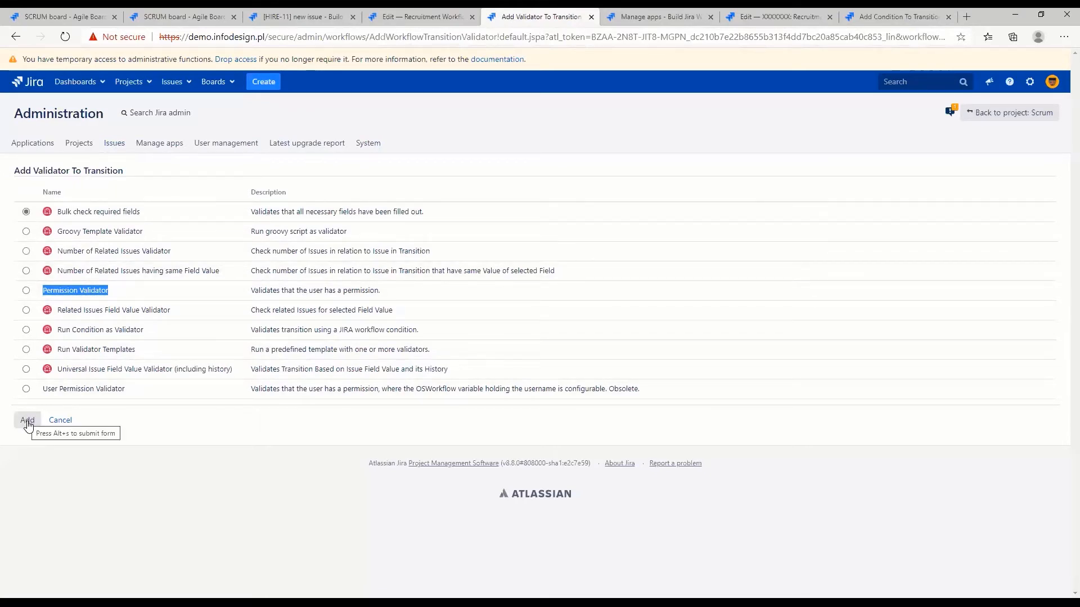
left_click(28, 421)
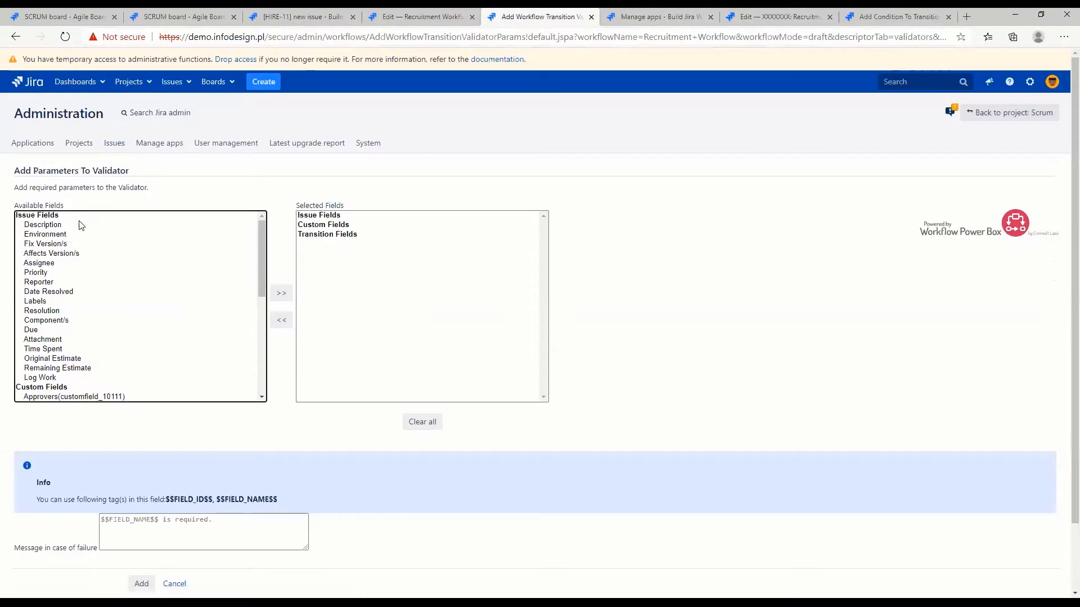
left_click(49, 226)
left_click(283, 294)
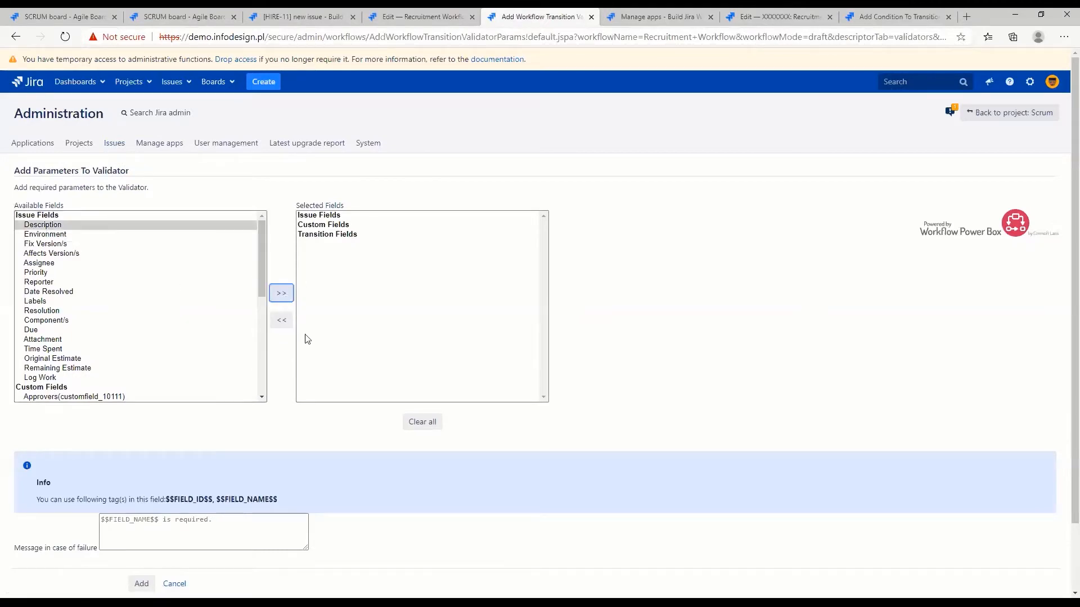
Set the failure message to "Please enter description before proceeding", add the validator, and check its entry on the Debrief transition
left_click(235, 526)
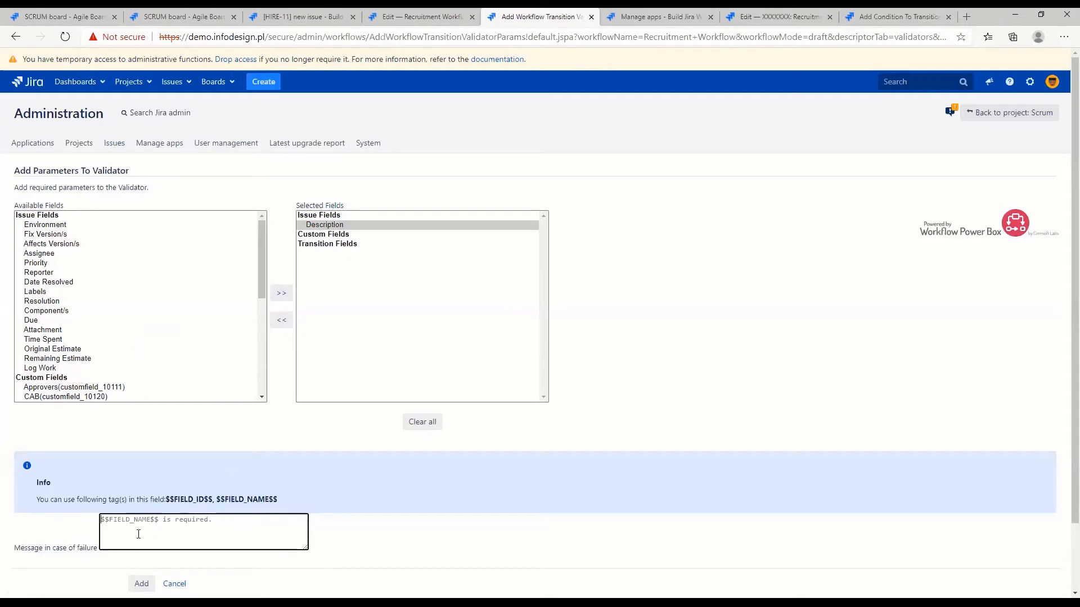
type("Please enter description before proceeding")
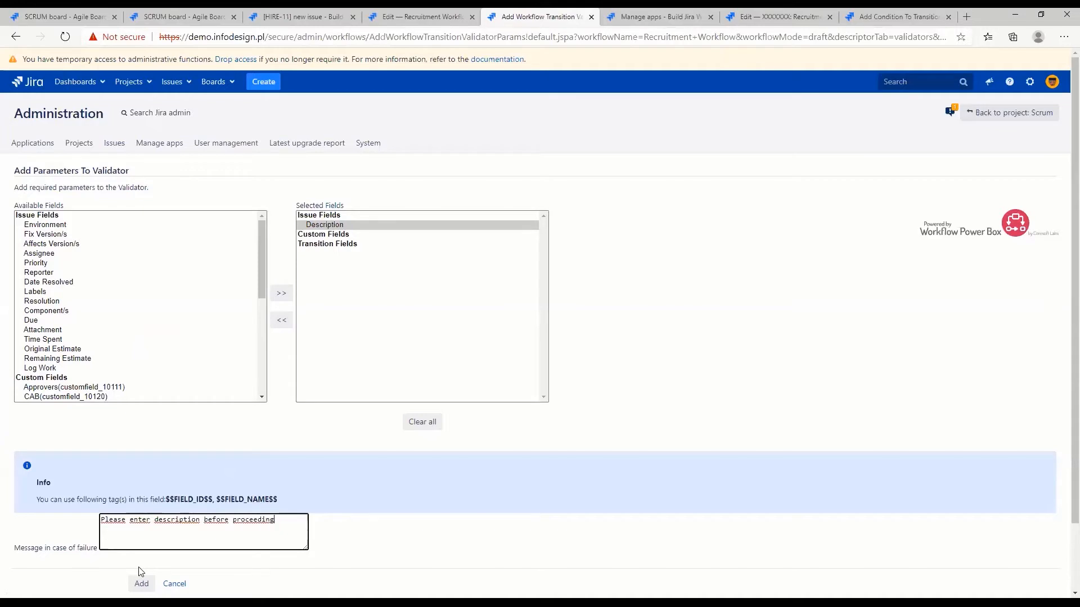
left_click(142, 585)
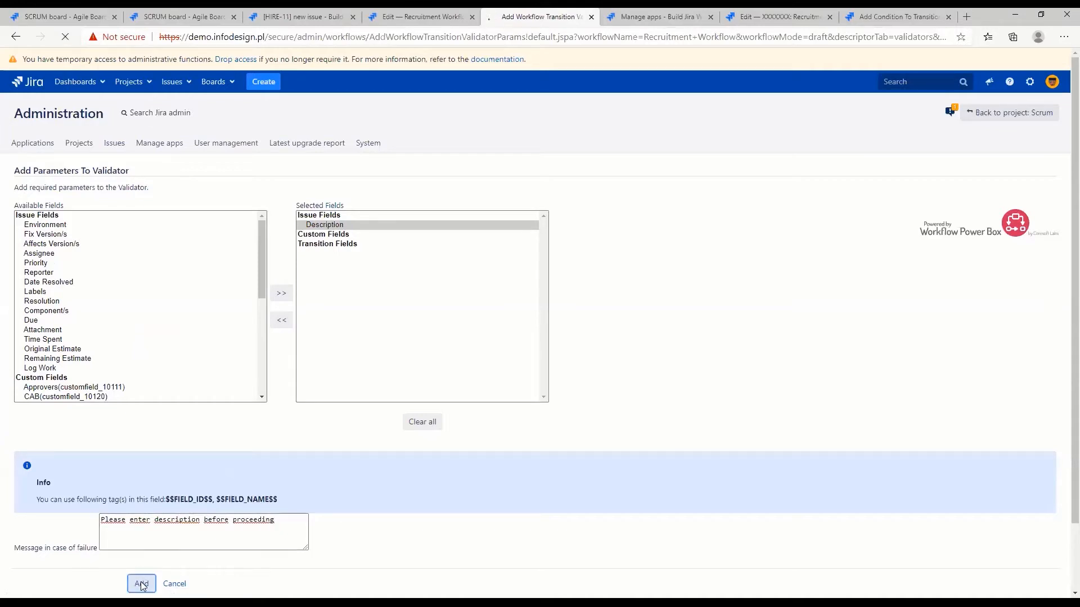
left_click_drag(194, 401, 267, 401)
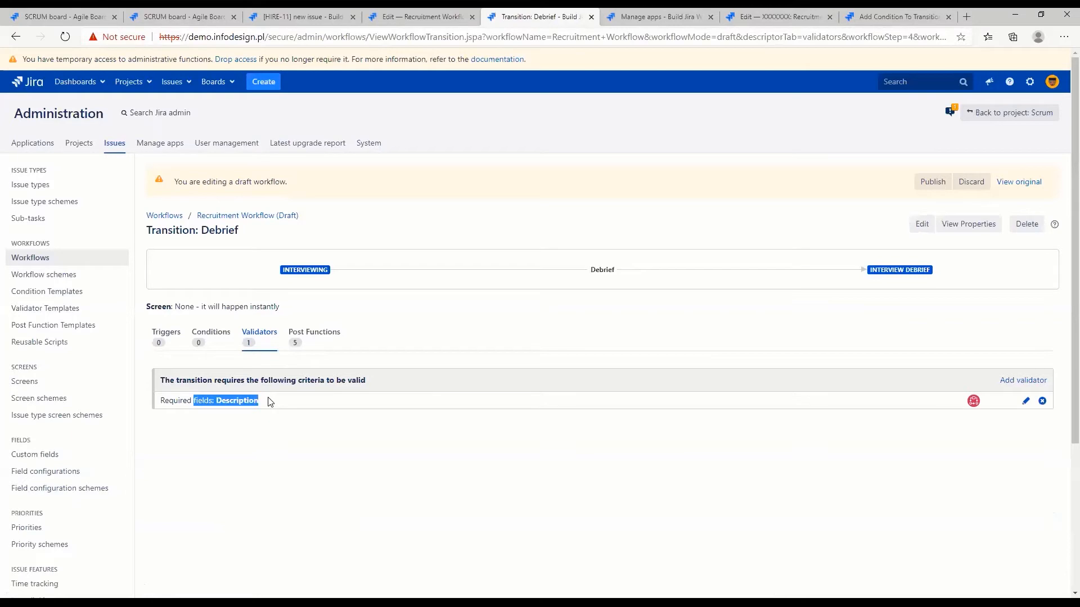
Publish the Recruitment Workflow draft without saving a backup copy
left_click(927, 182)
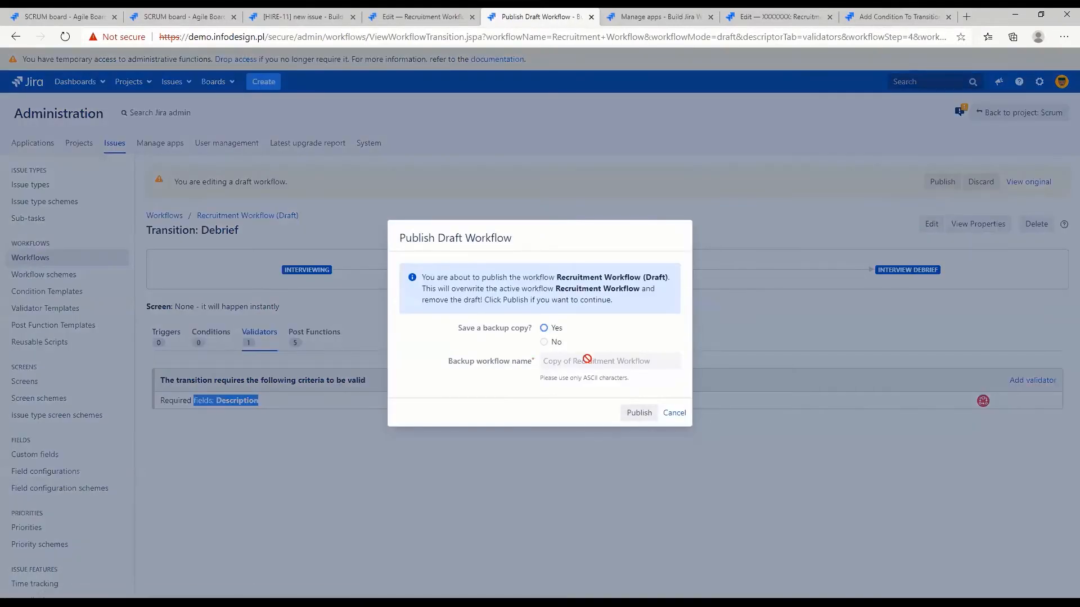
left_click(674, 413)
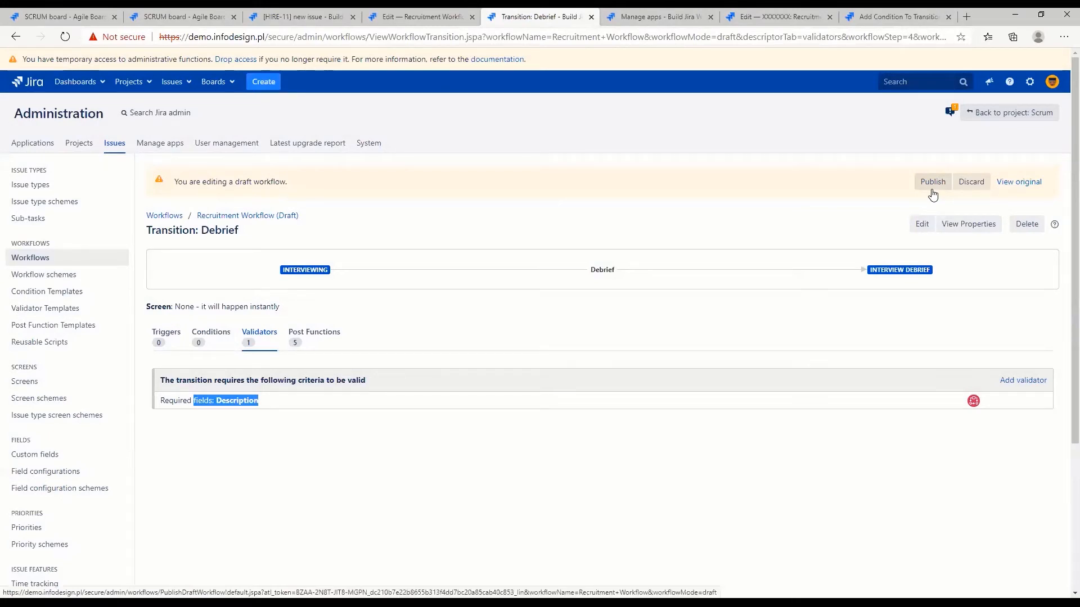
left_click(934, 185)
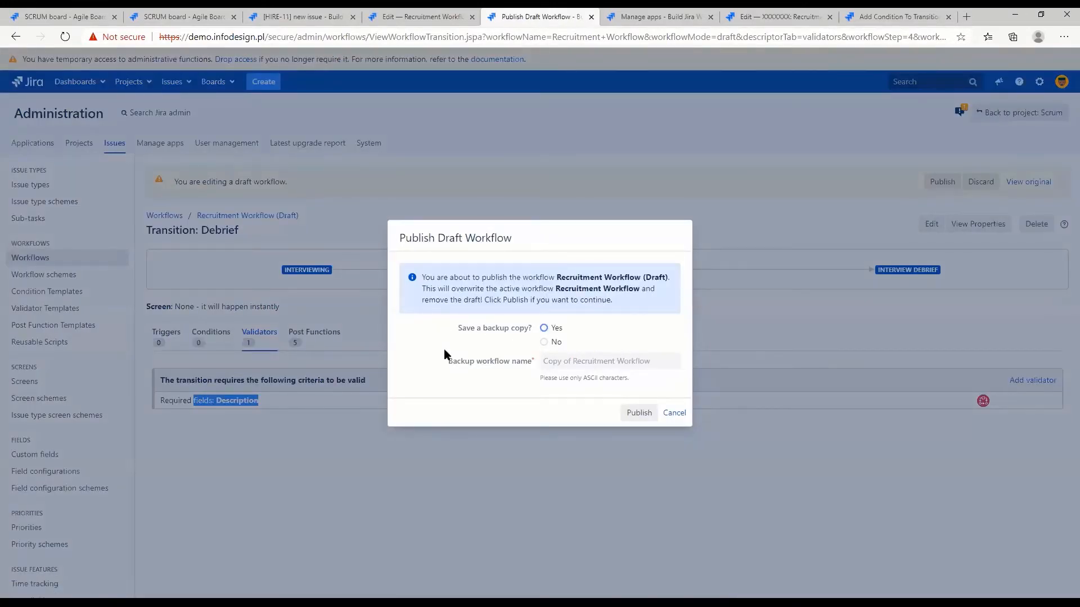
left_click_drag(446, 360, 521, 368)
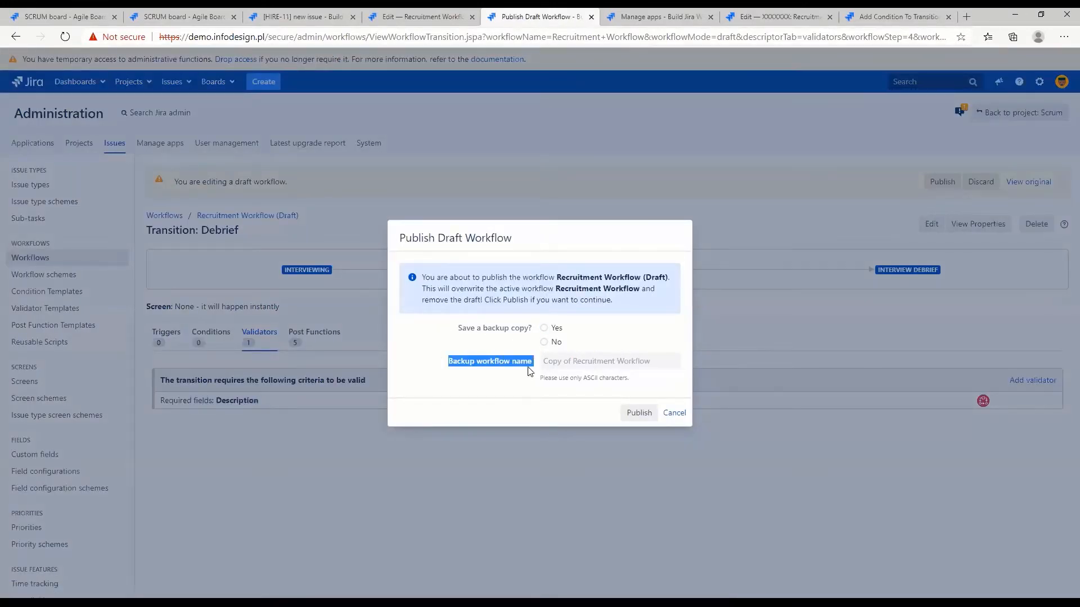
left_click(544, 342)
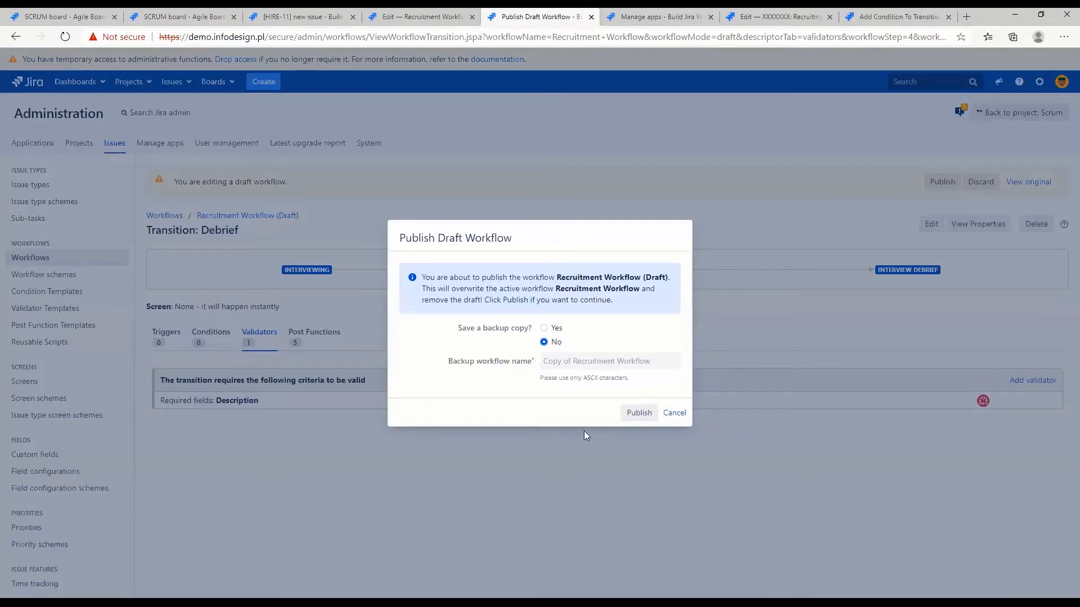
left_click(639, 413)
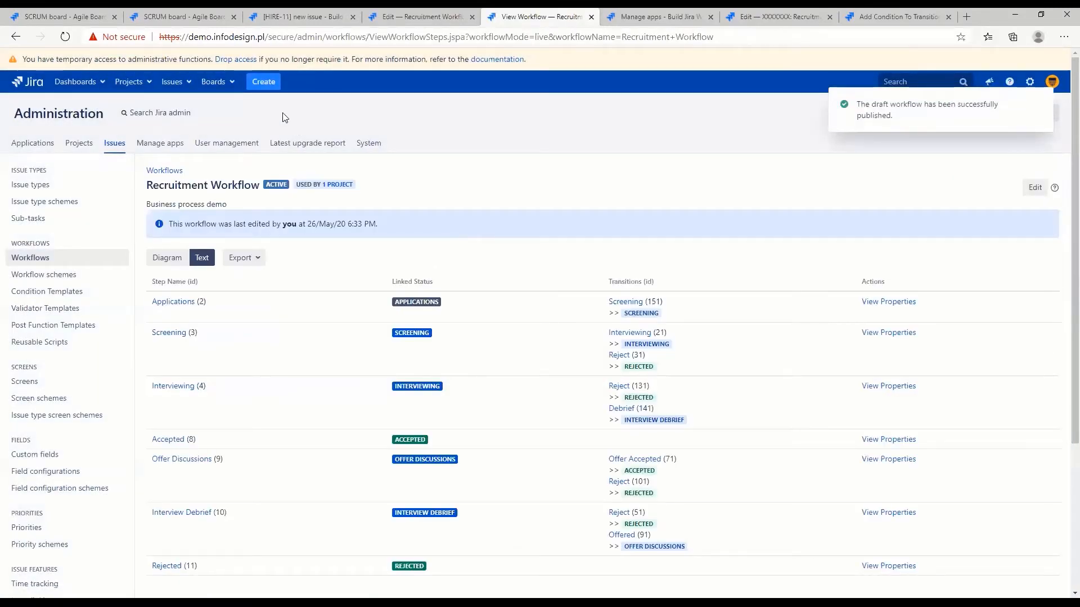
Go back to issue HIRE-11 and move it through the Interviewing transition, leaving the screen's fields as they are
left_click(289, 21)
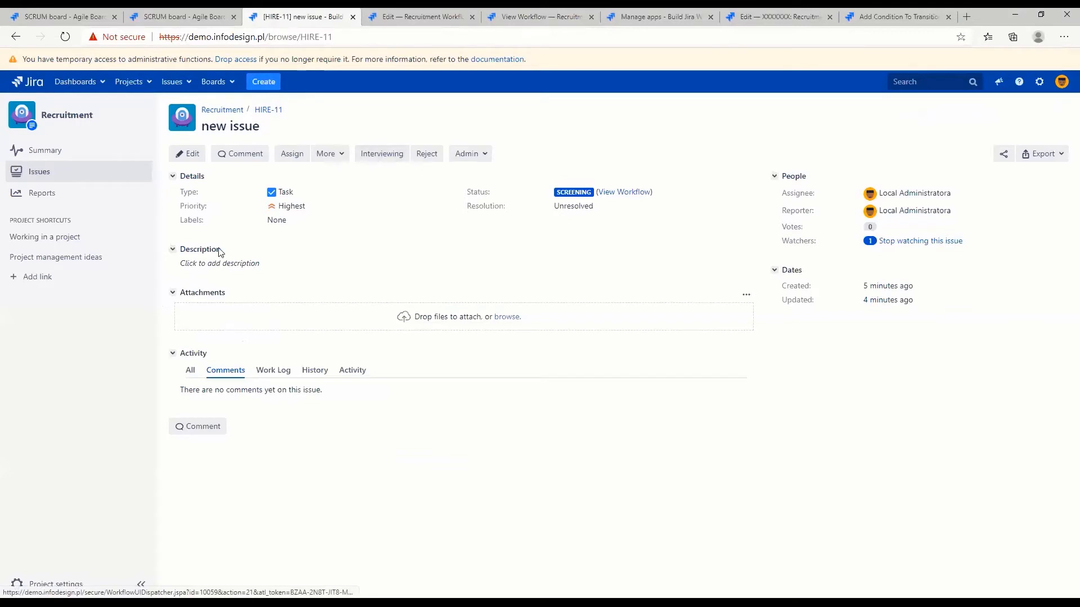
left_click(381, 155)
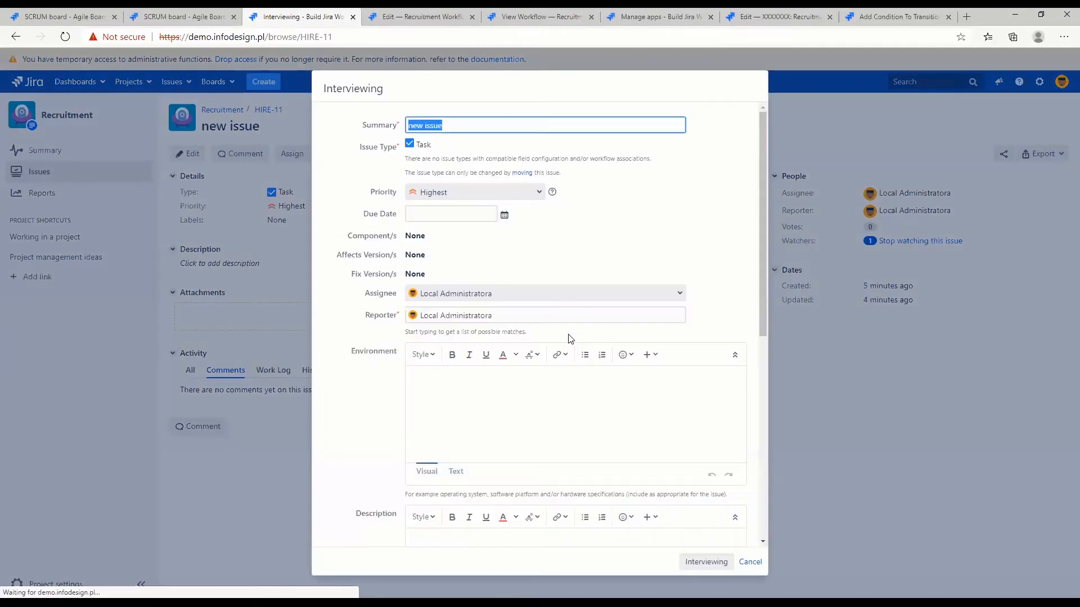
left_click(702, 562)
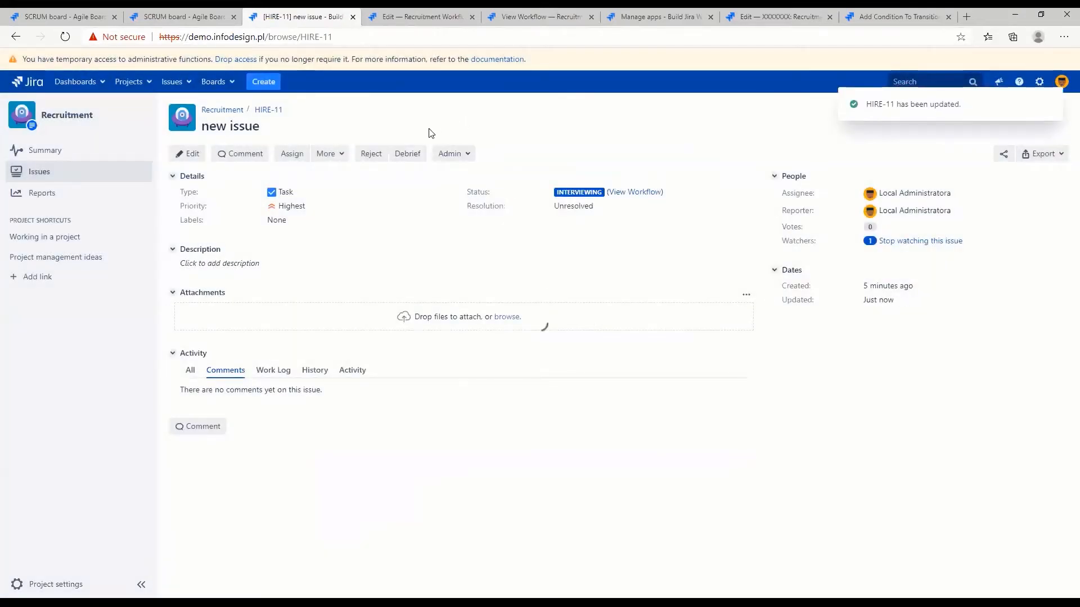
Create a Recruitment task with the summary "check for description" and an empty description
key("c")
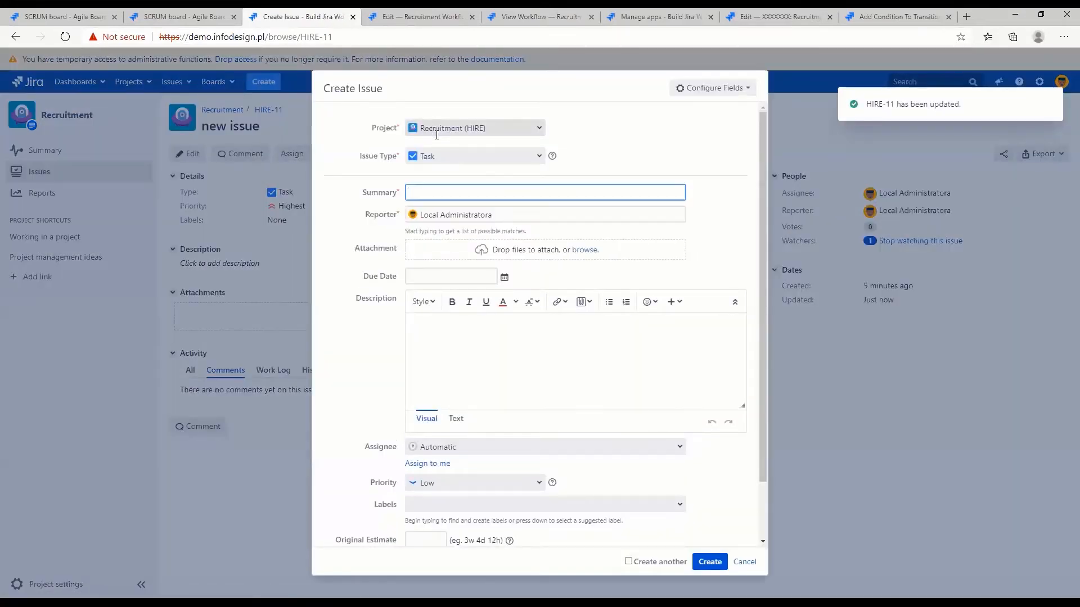
type("check for description")
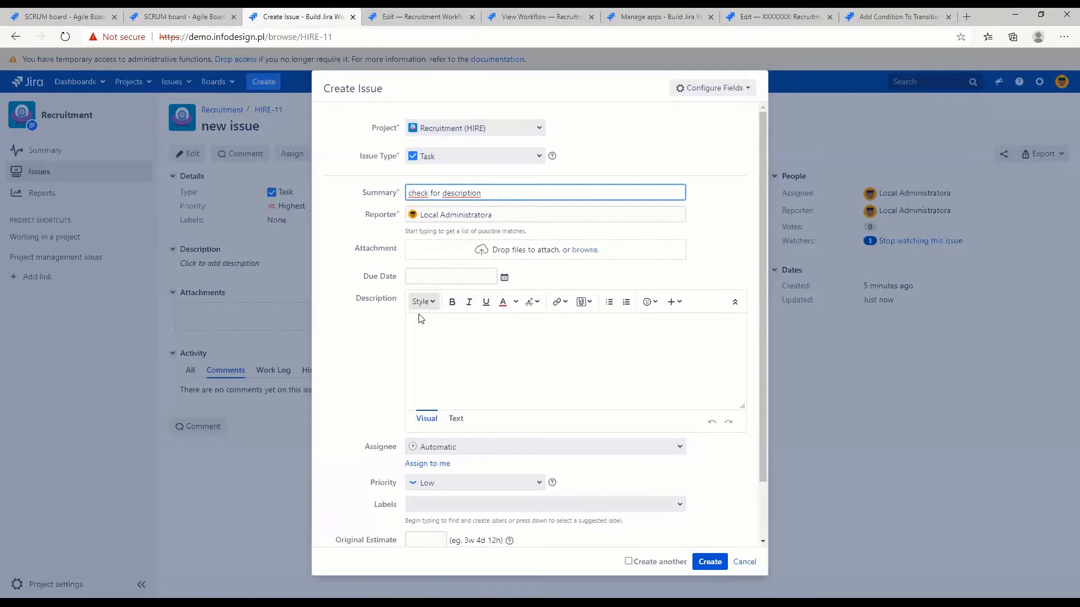
left_click(710, 562)
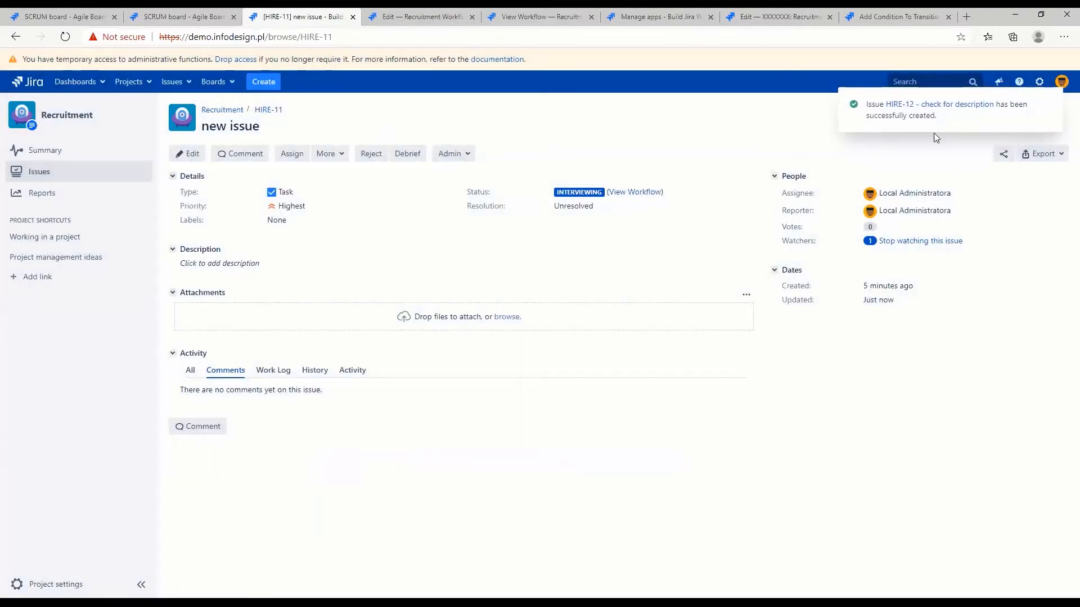
Open the newly created issue HIRE-12, assign it to yourself and set its priority to Highest
left_click(919, 106)
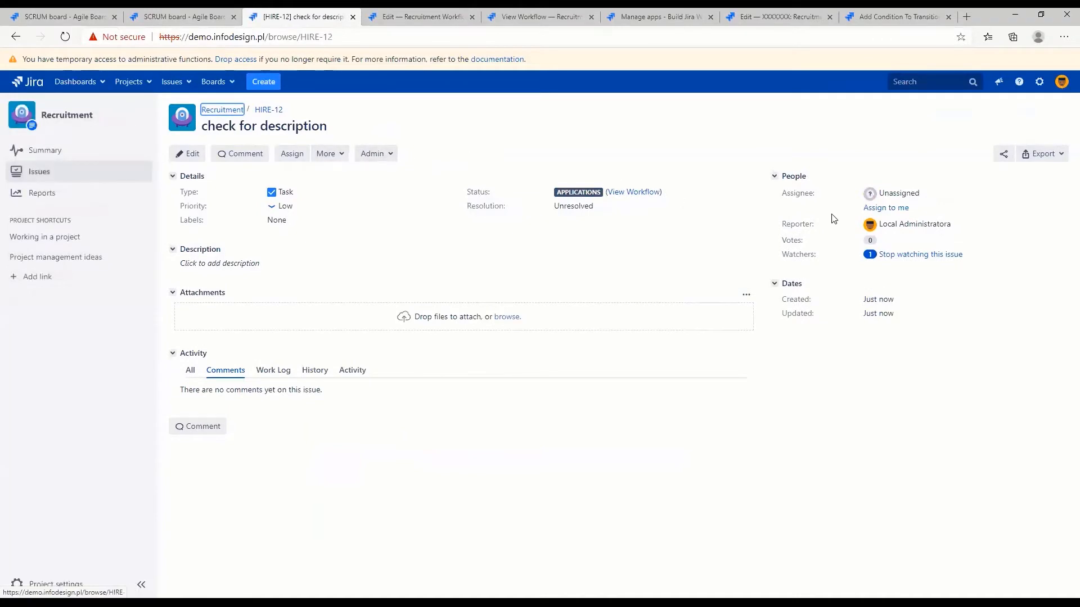
left_click(884, 208)
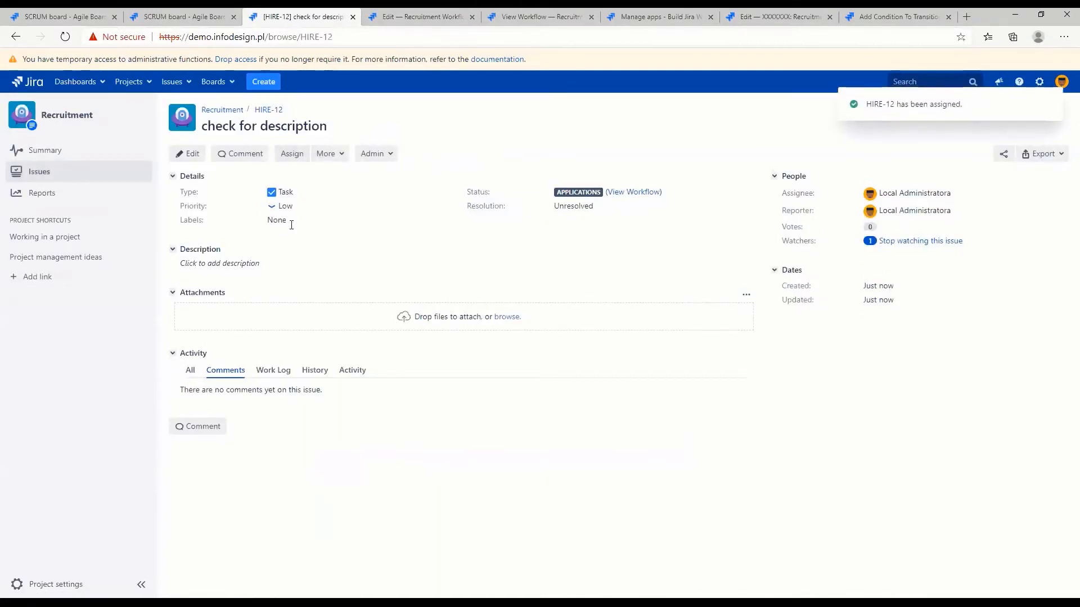
left_click(302, 206)
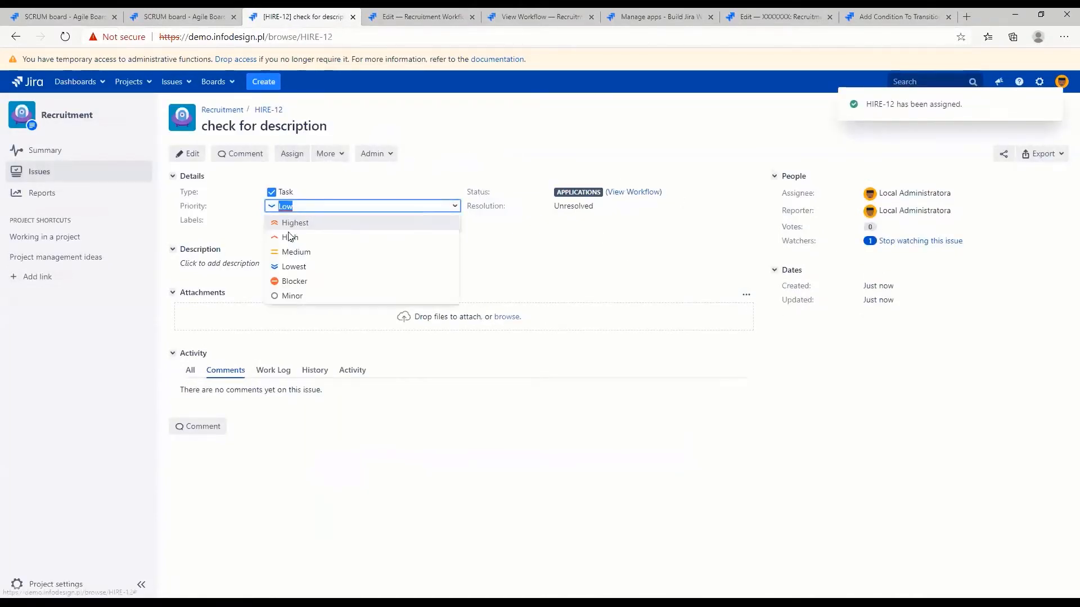
left_click(295, 222)
left_click(436, 221)
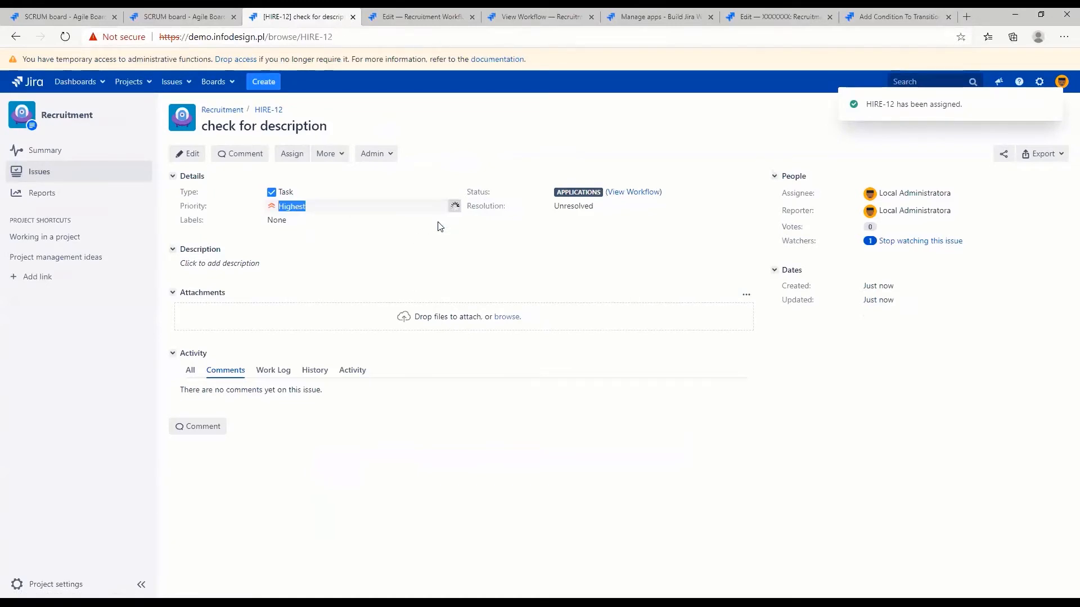
Move HIRE-12 through the Screening and Interviewing transitions, leaving the transition screen's fields as they are
left_click(381, 158)
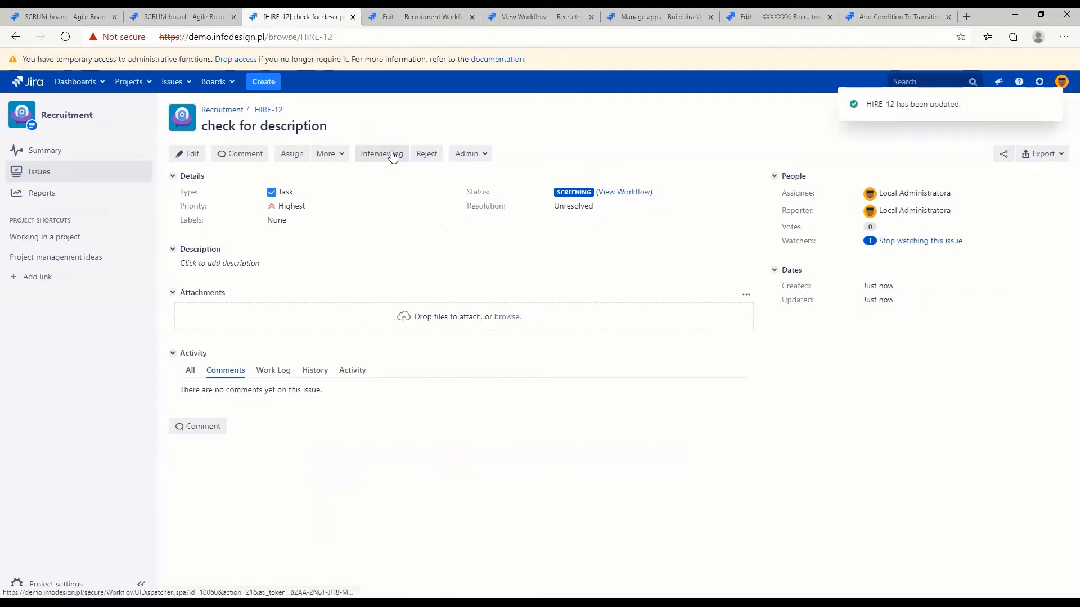
left_click(393, 155)
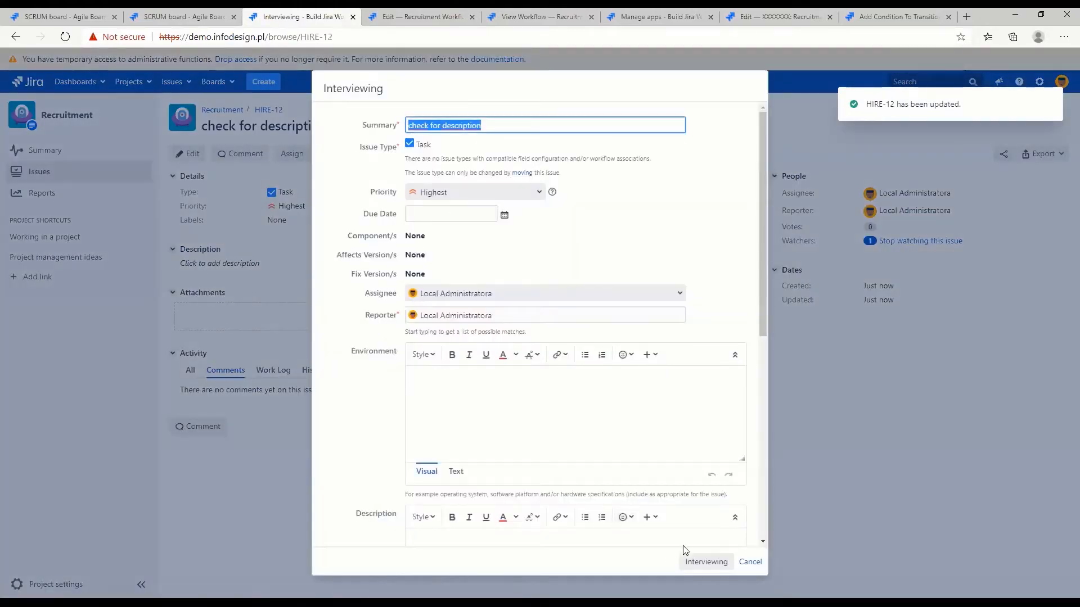
left_click(709, 562)
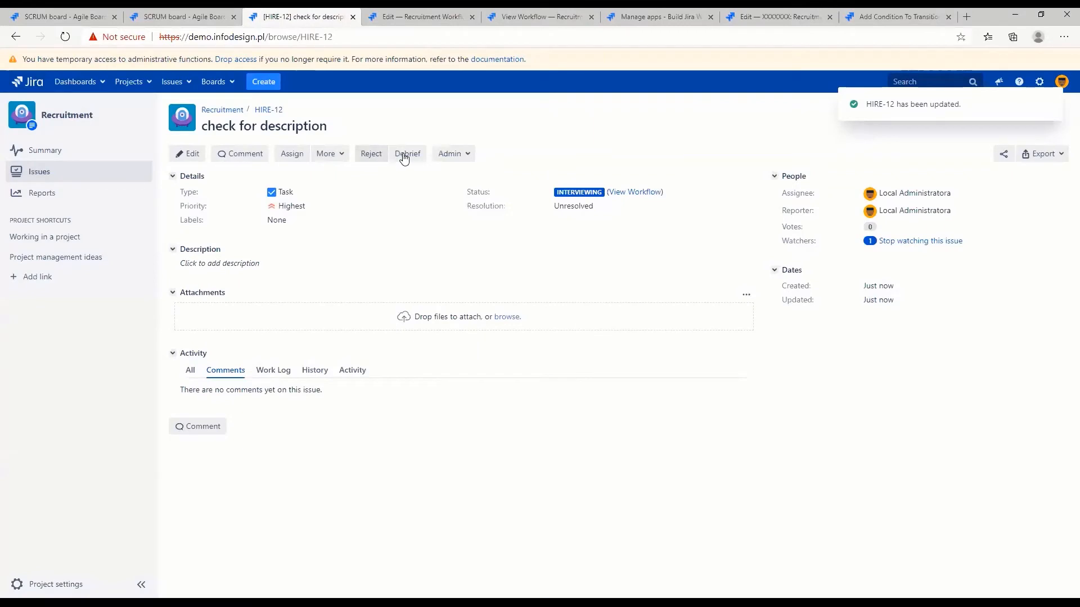
Try the Debrief transition on HIRE-12 with its description empty, read the validator's response and dismiss it
left_click(405, 155)
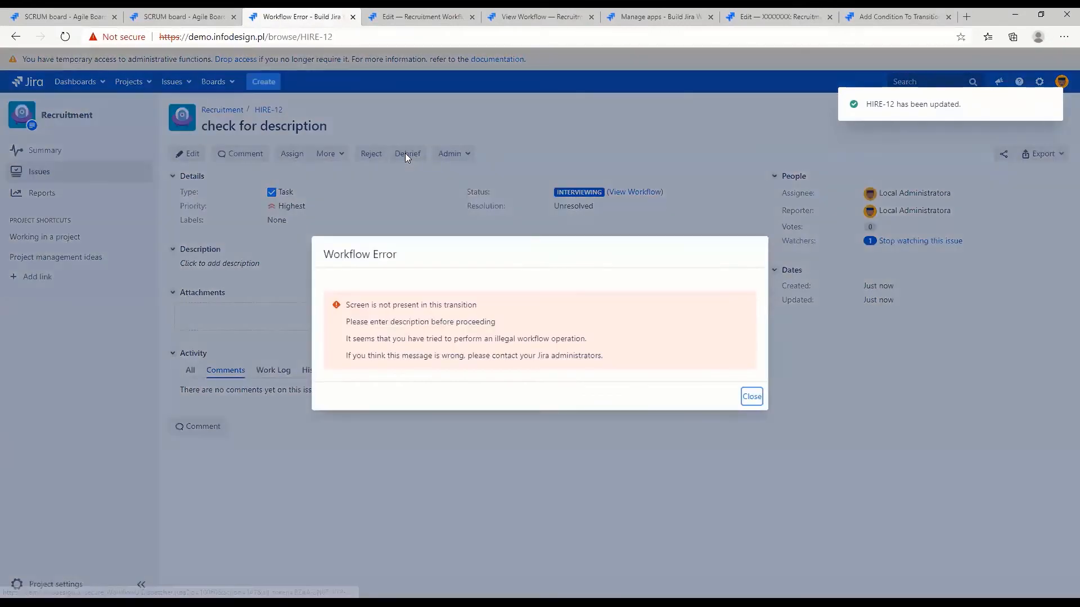
left_click_drag(349, 304, 485, 307)
left_click(362, 321)
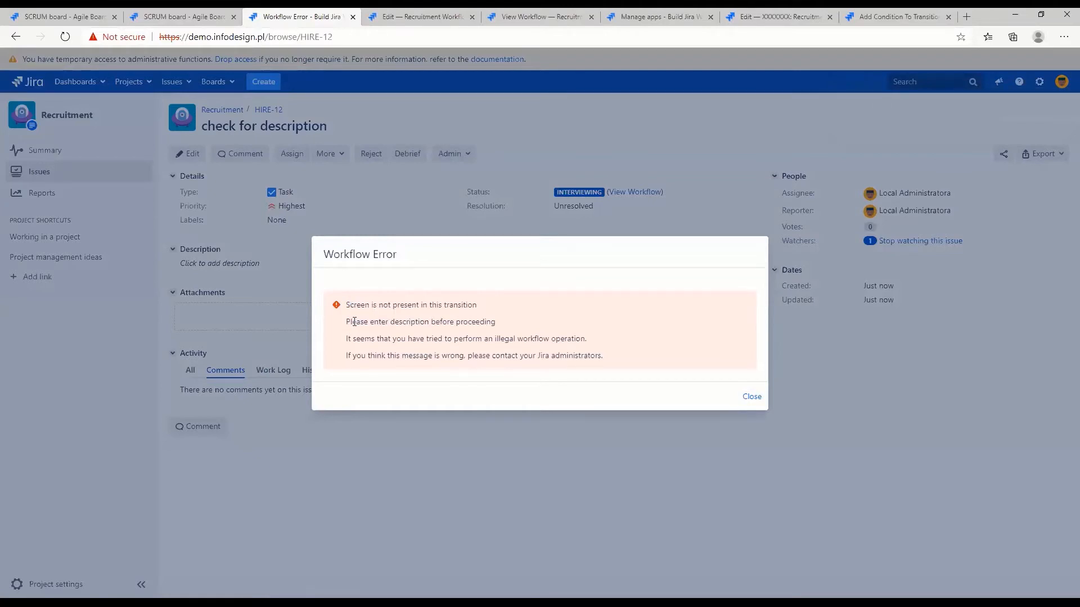
left_click_drag(345, 323, 509, 322)
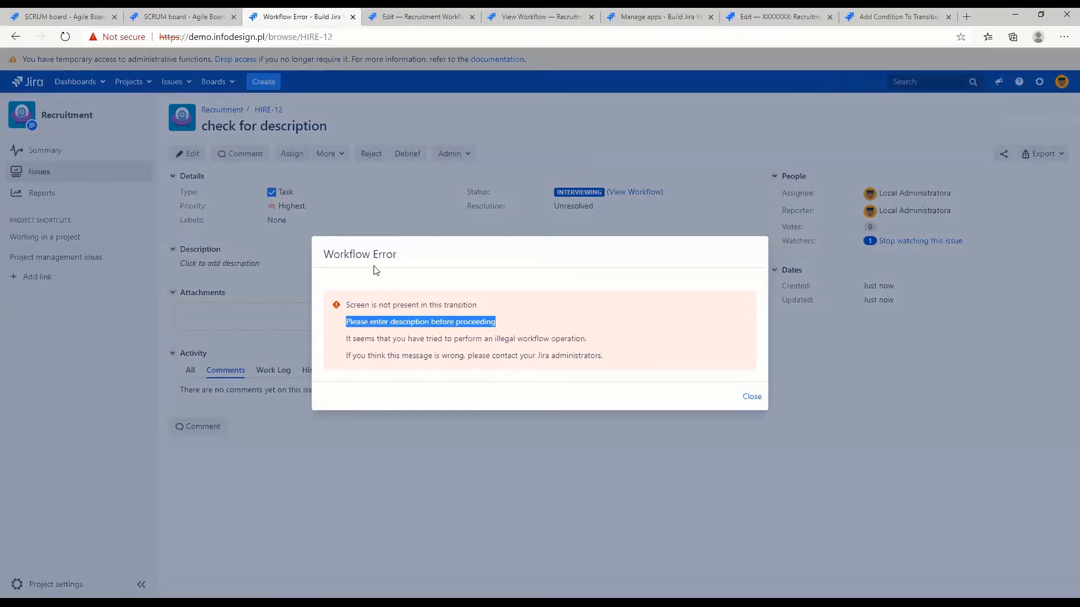
left_click_drag(325, 253, 407, 261)
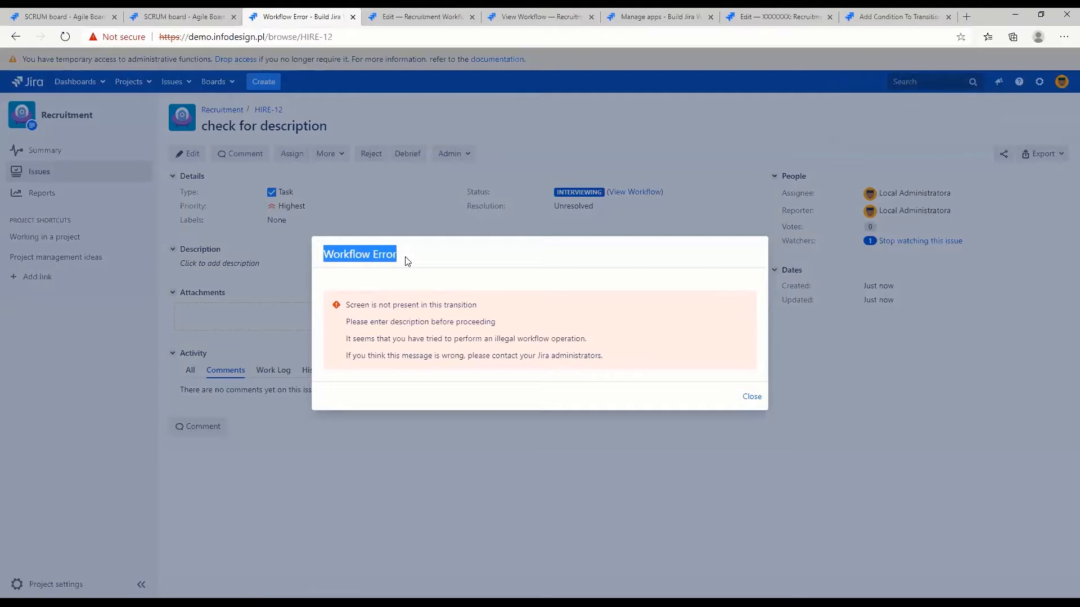
left_click_drag(535, 359, 640, 353)
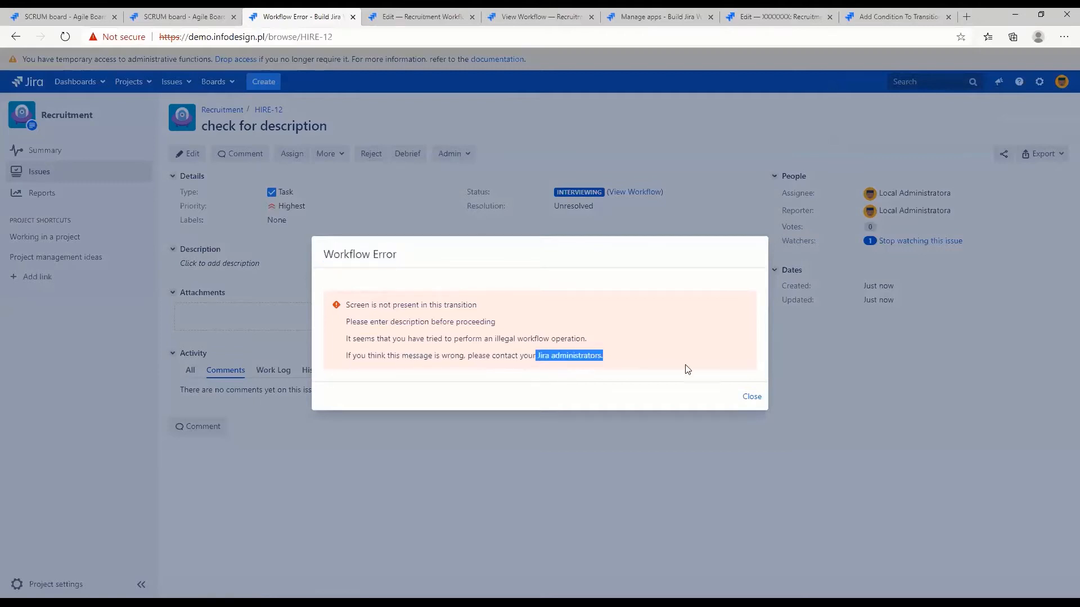
left_click(751, 397)
Close the outdated draft page, open the Recruitment Workflow for editing as a diagram, and check the Debrief transition's validators
left_click(424, 19)
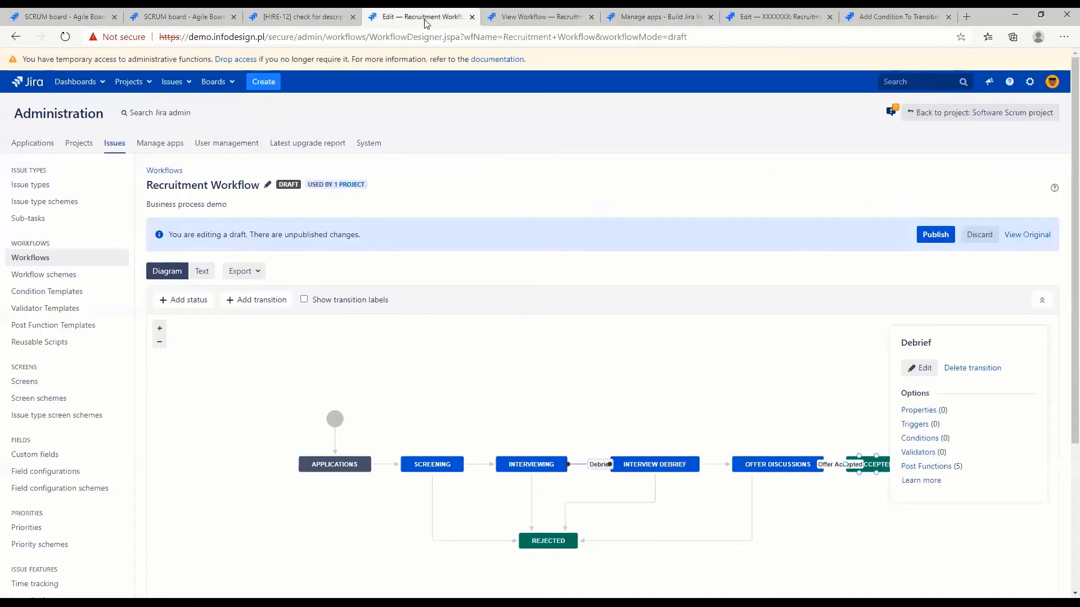
key("ctrl+w")
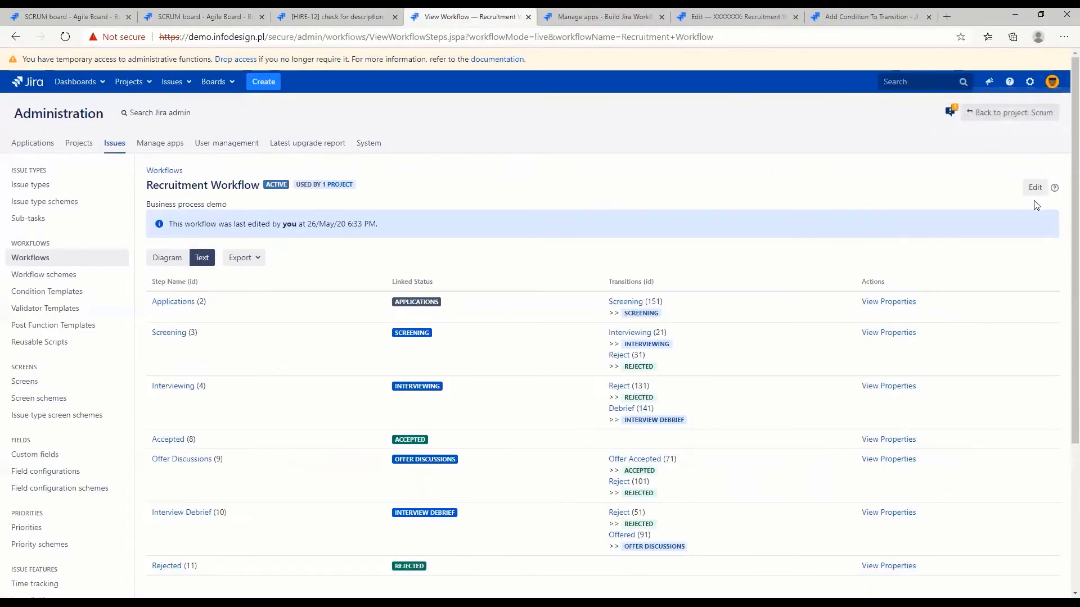
left_click(1033, 189)
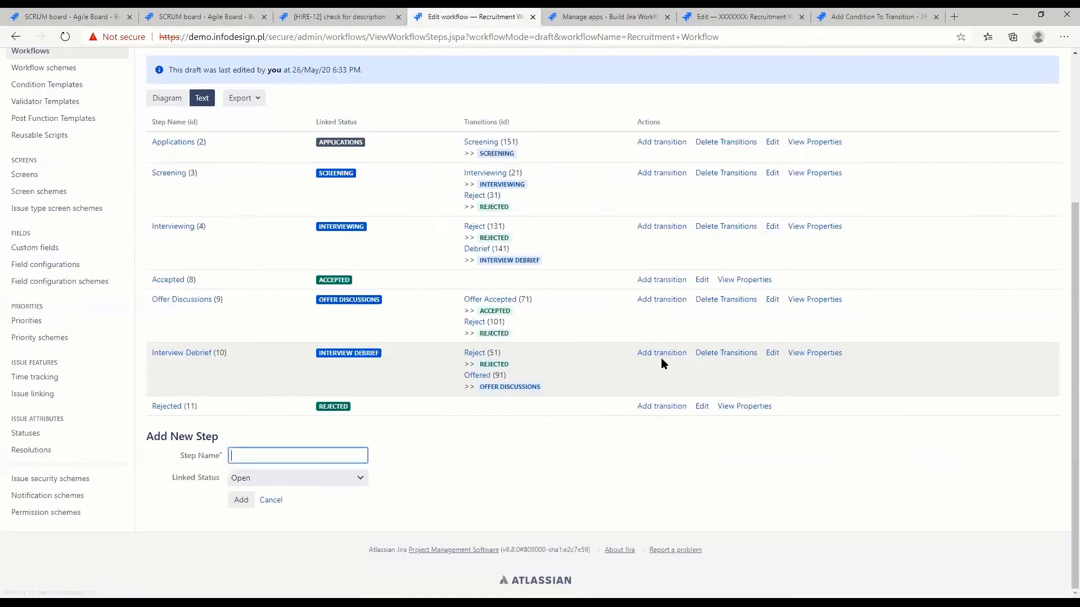
left_click(165, 97)
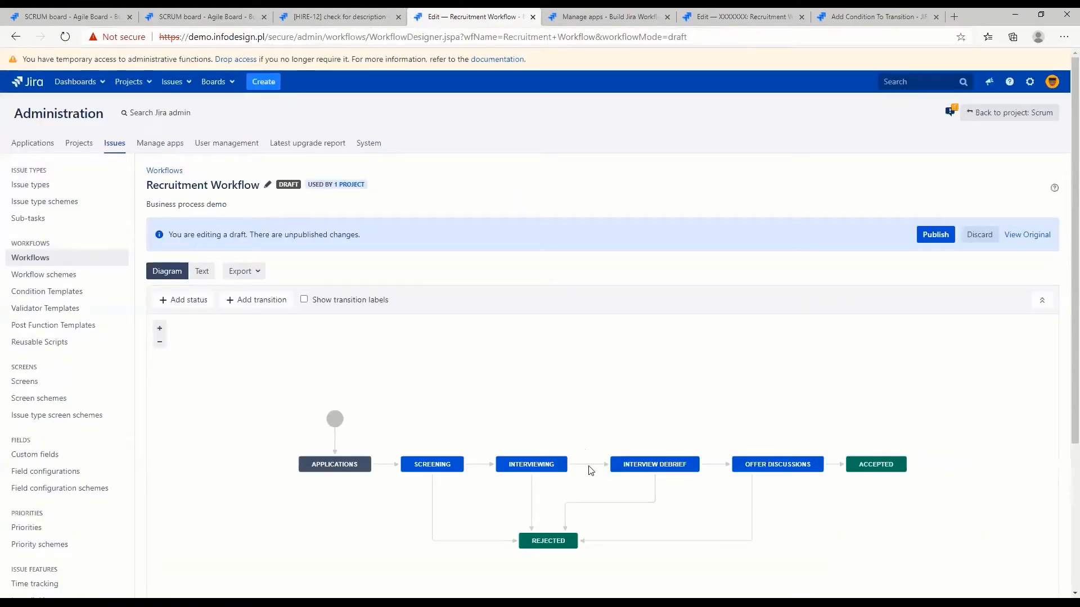
left_click(590, 470)
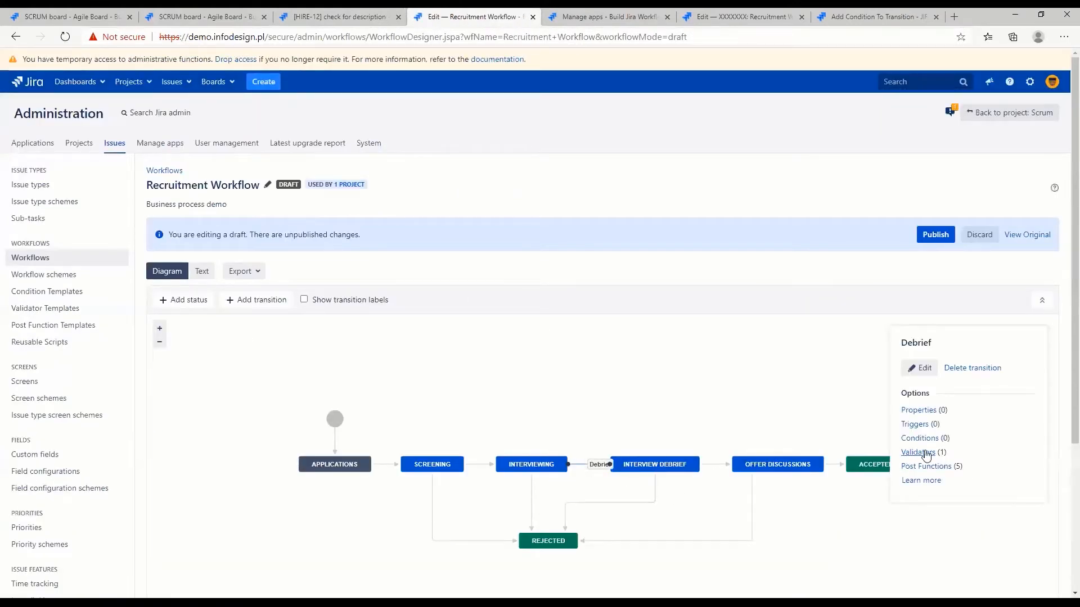
left_click_drag(952, 453, 892, 453)
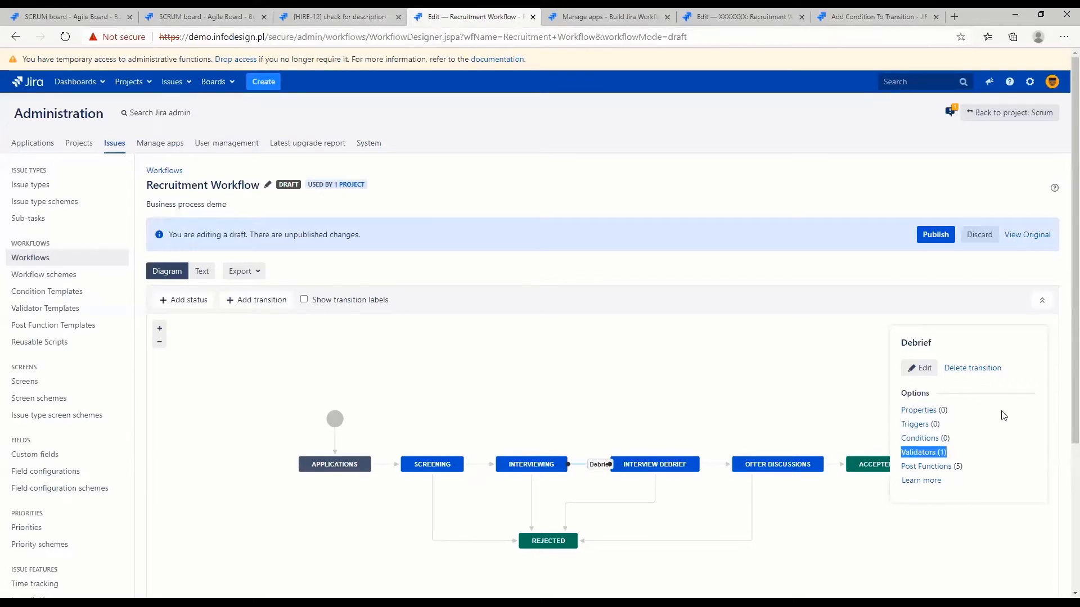
Assign the _empty screen to the Debrief transition and save the change
left_click(924, 370)
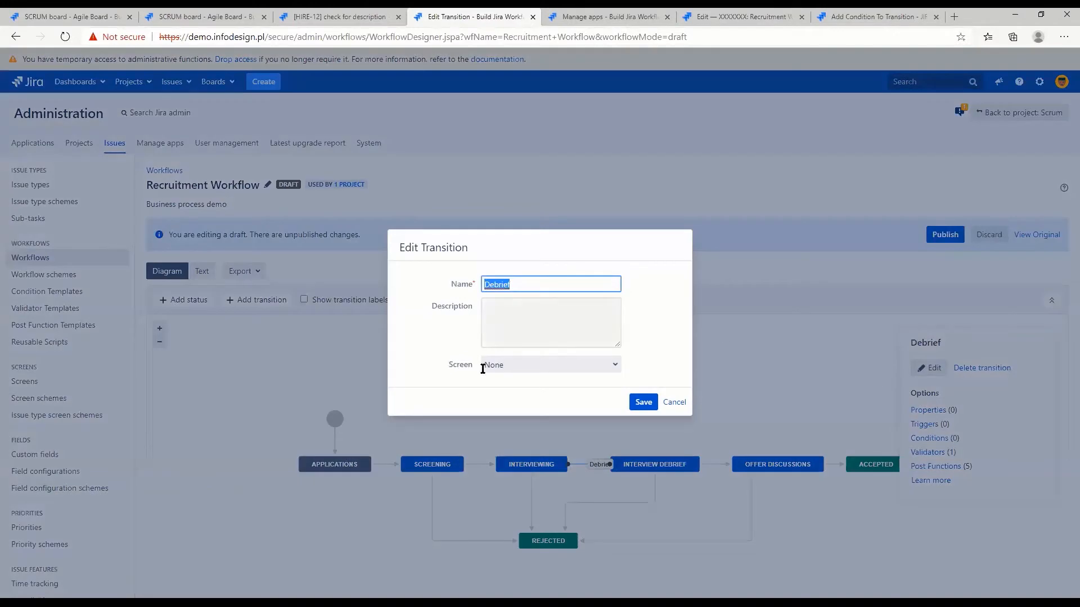
left_click(537, 367)
scroll(665, 514, "down", 10)
left_click(641, 581)
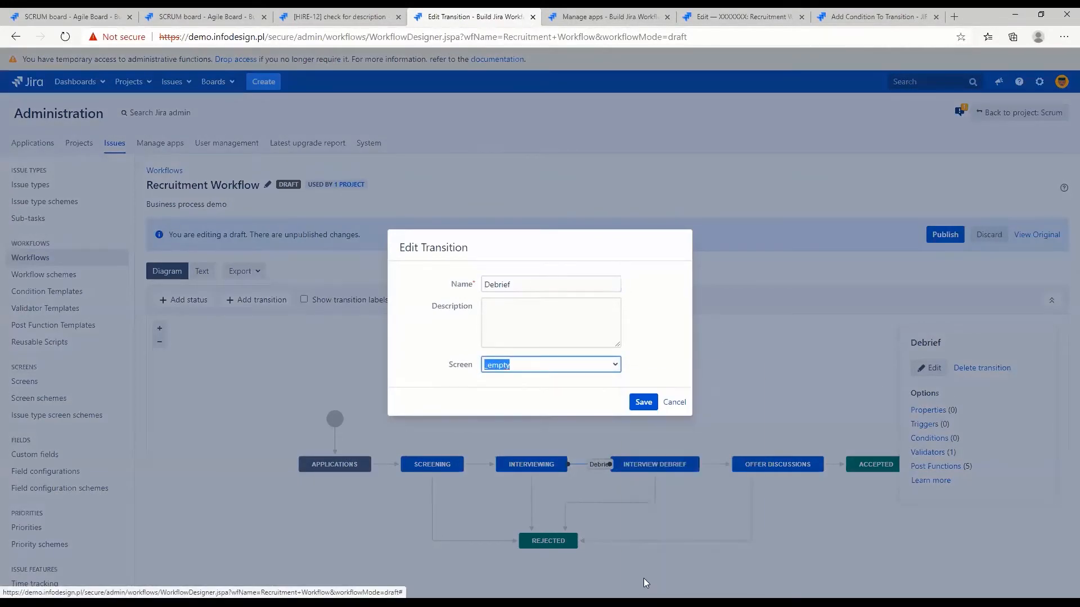
left_click(639, 403)
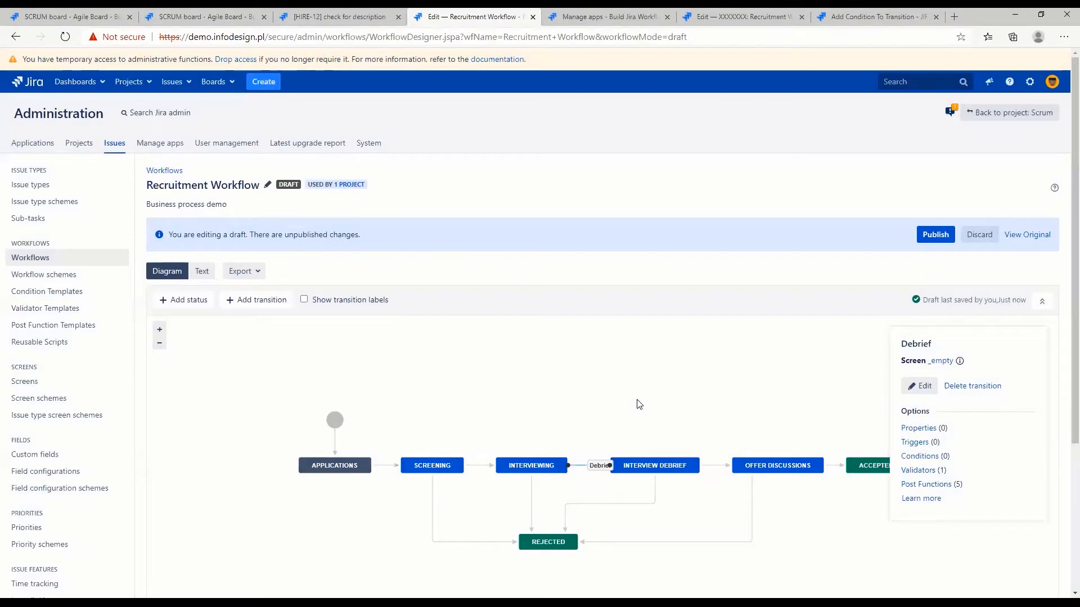
Publish the Recruitment Workflow draft containing the Debrief screen change
left_click(926, 236)
left_click(544, 341)
left_click(645, 421)
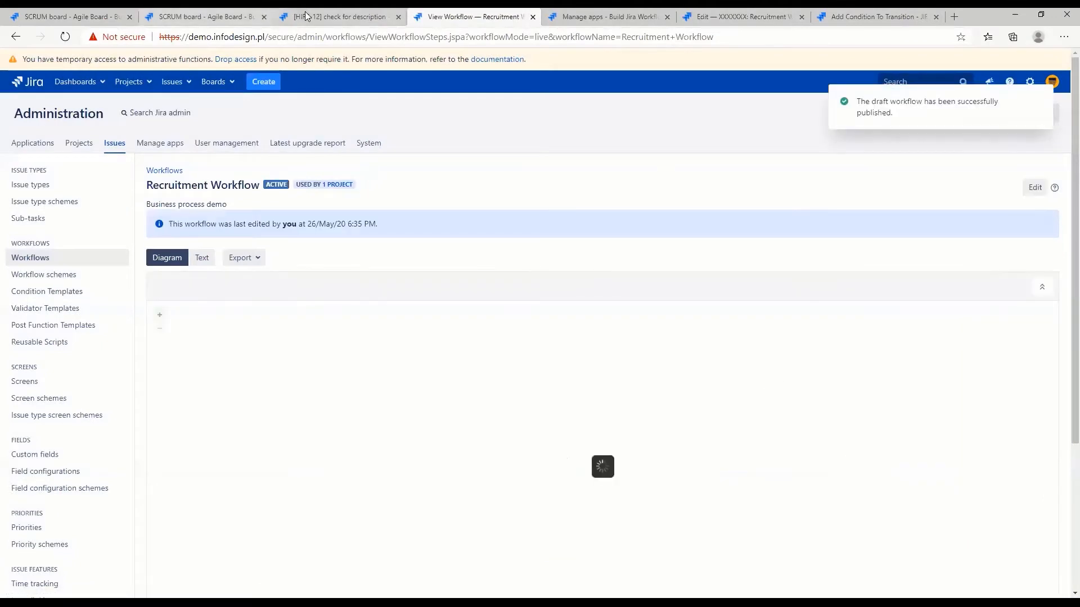
Return to HIRE-12, retry the Debrief transition without a description, examine the validation message on its screen, and cancel
left_click(306, 16)
left_click(402, 153)
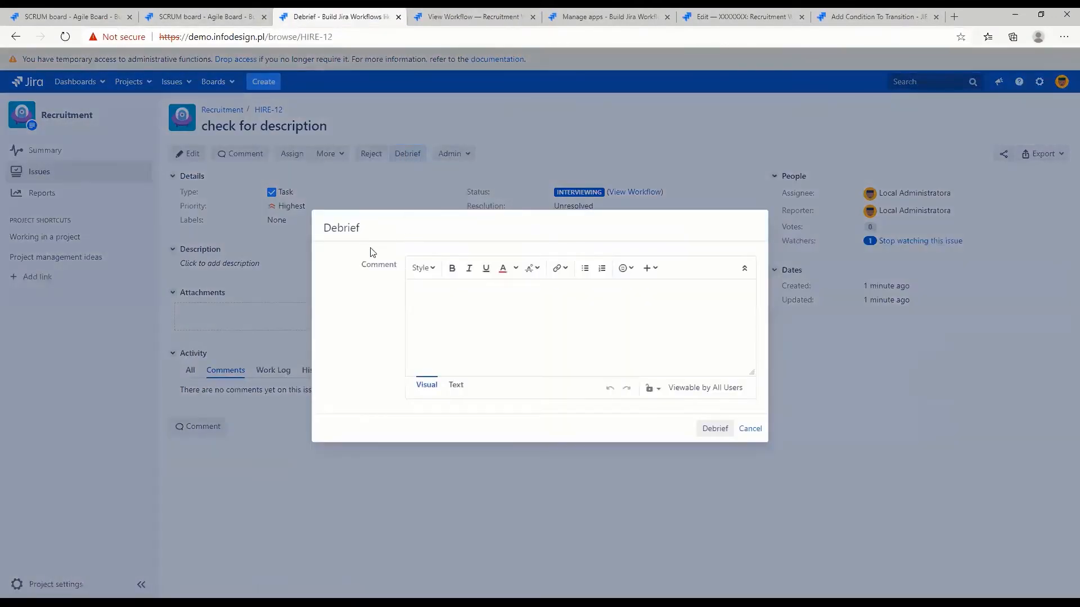
left_click_drag(363, 264, 401, 264)
left_click(715, 430)
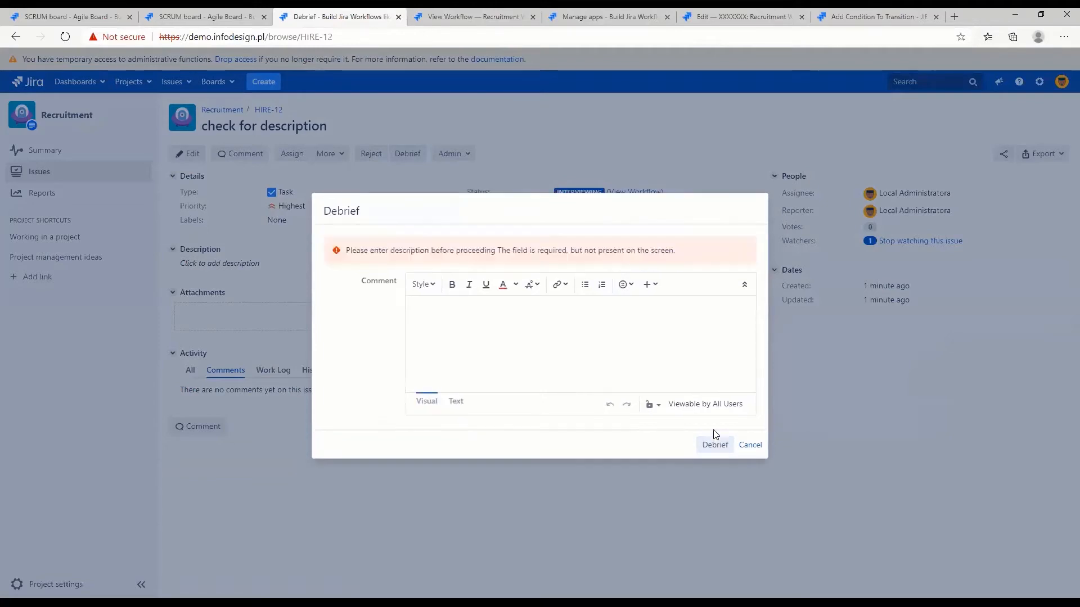
mouse_move(357, 250)
left_mouse_down()
mouse_move(684, 264)
mouse_move(339, 259)
left_mouse_up()
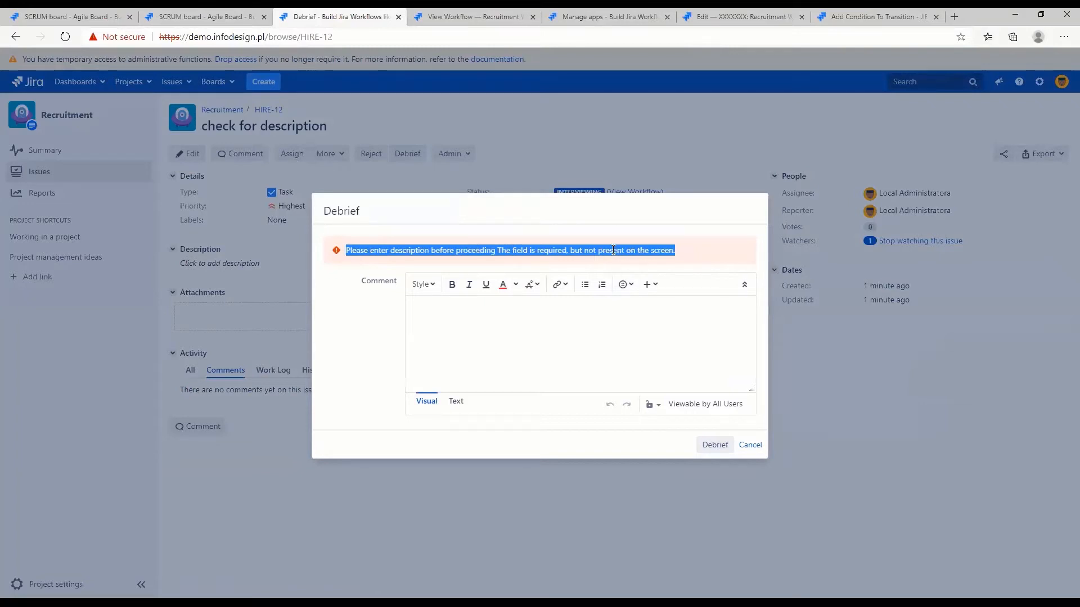
left_click(750, 445)
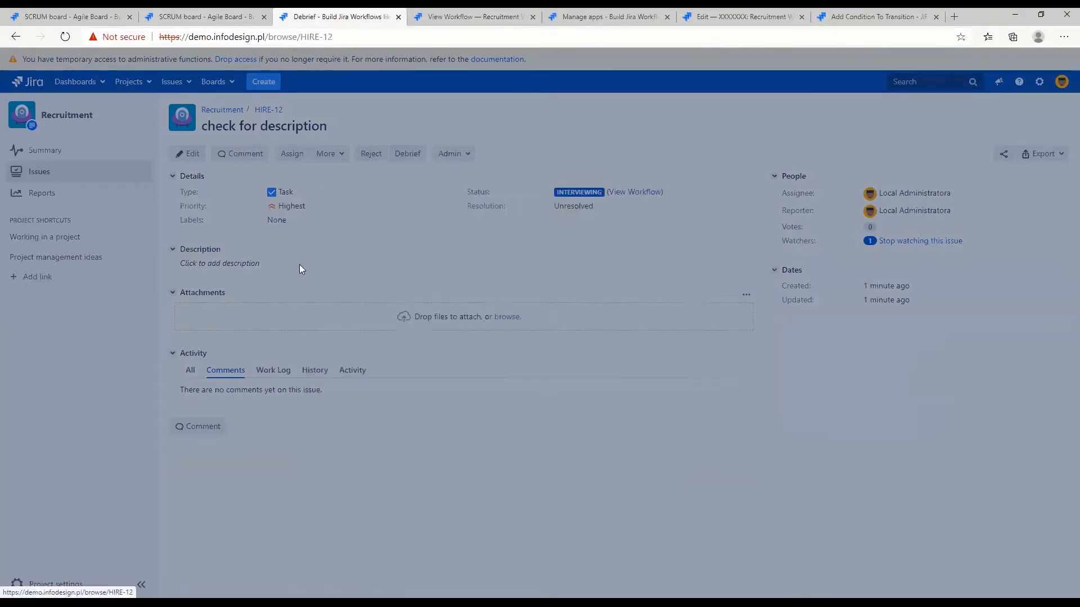
Save "added description" as the description of HIRE-12 and move the issue through Debrief without a comment
left_click(221, 263)
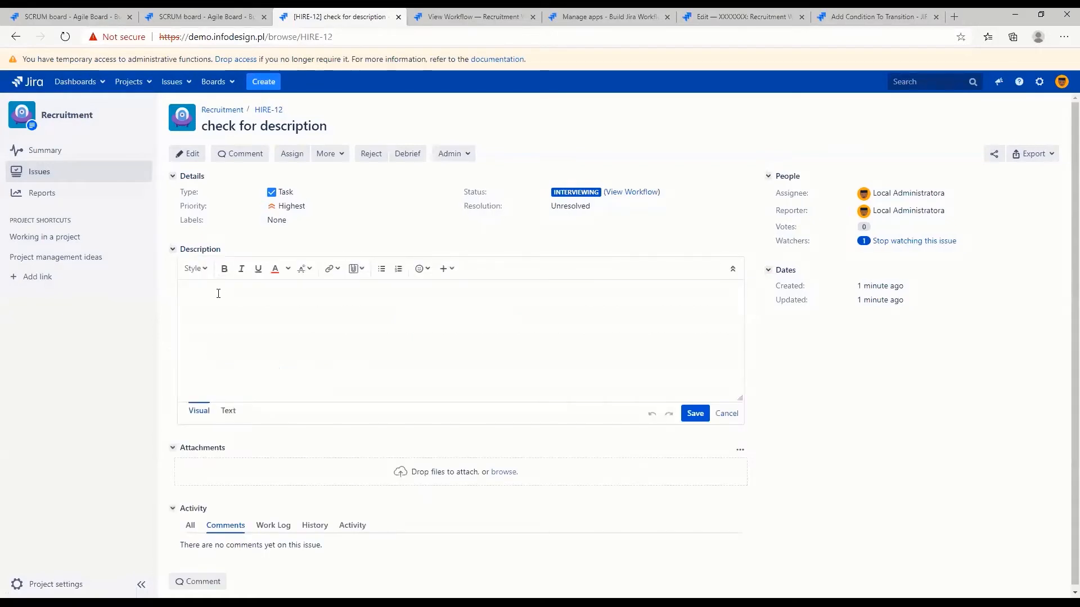
type("added description")
left_click(695, 414)
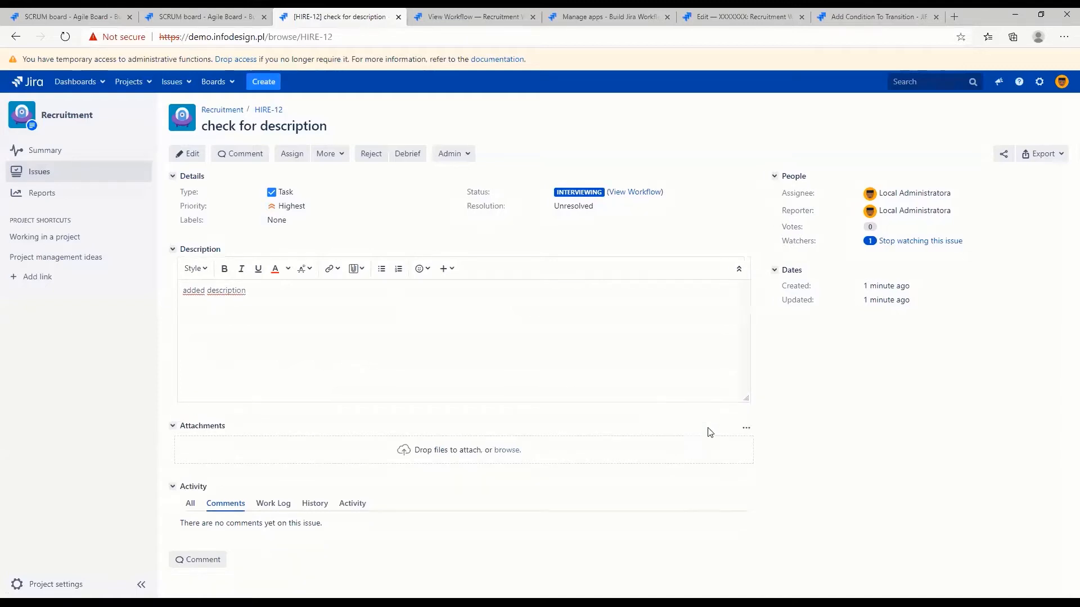
left_click(402, 158)
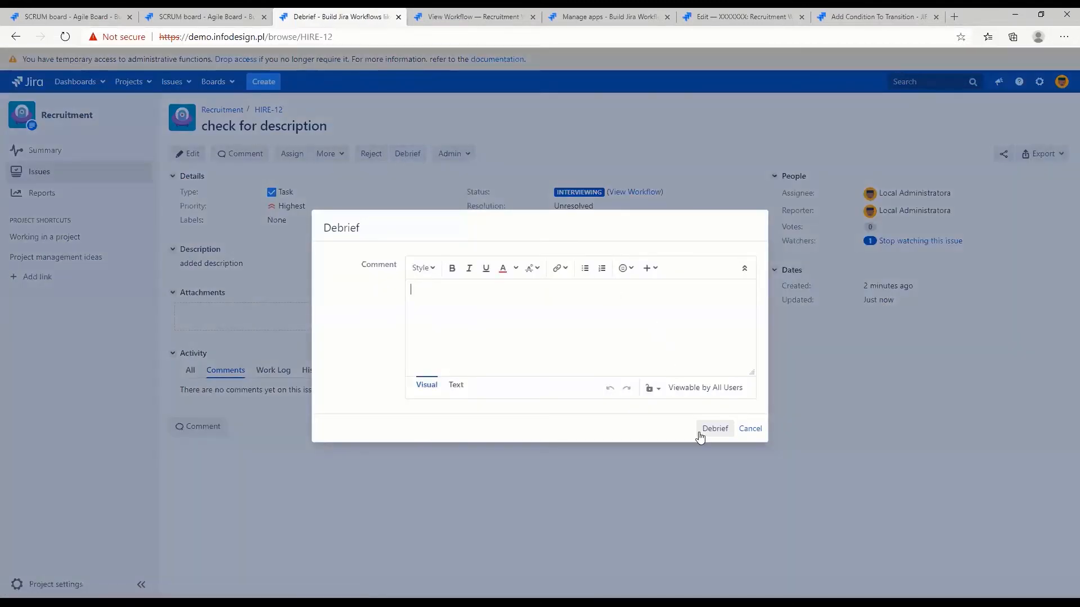
left_click(715, 429)
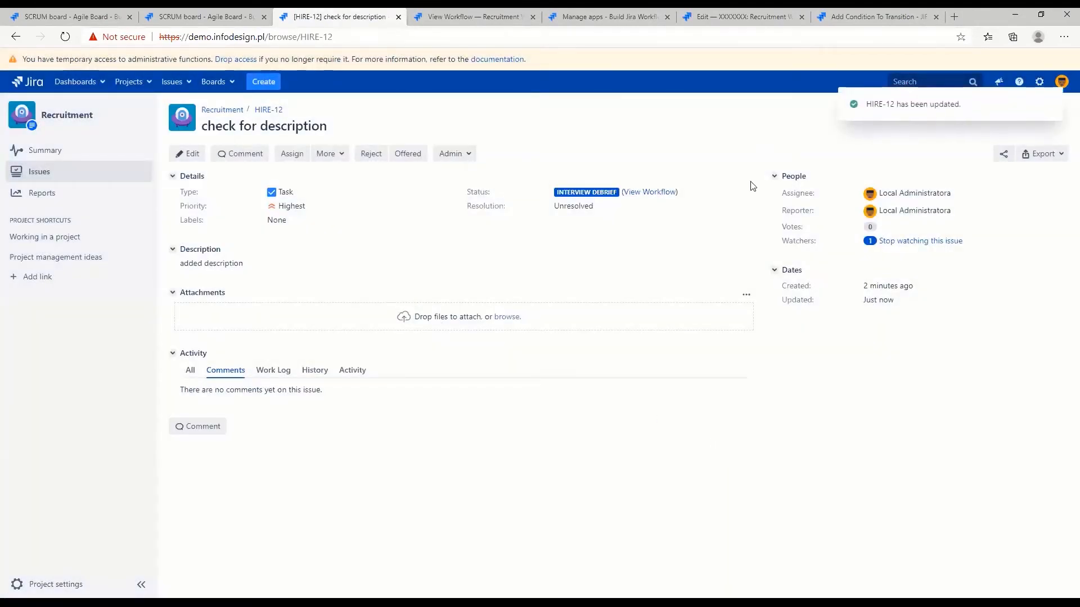
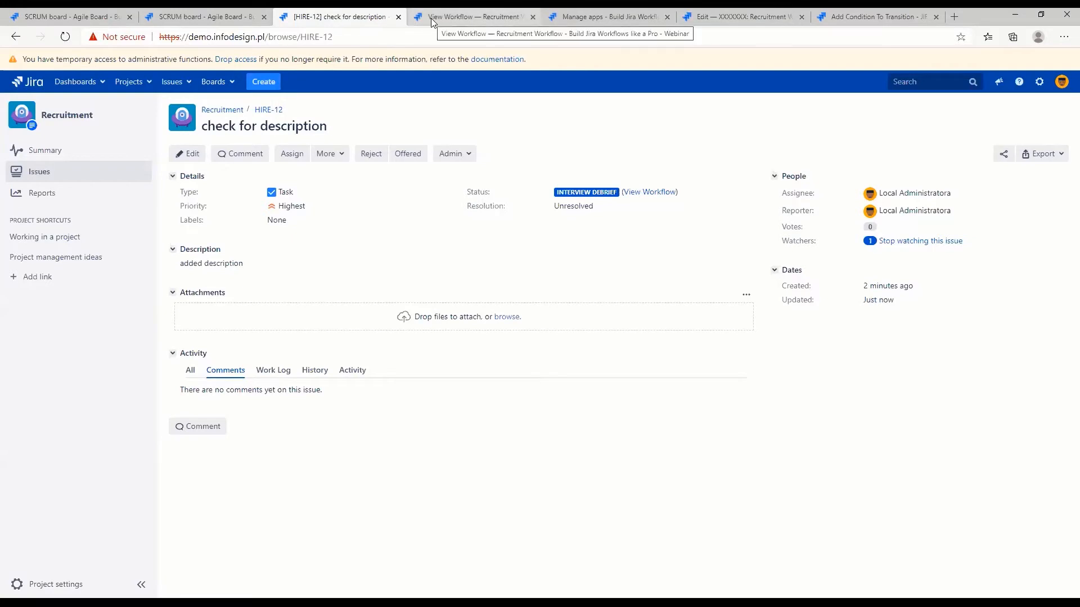
Start editing the Recruitment Workflow as a draft and review the conditions of the Interviewing transition between Screening and Interviewing
left_click(594, 19)
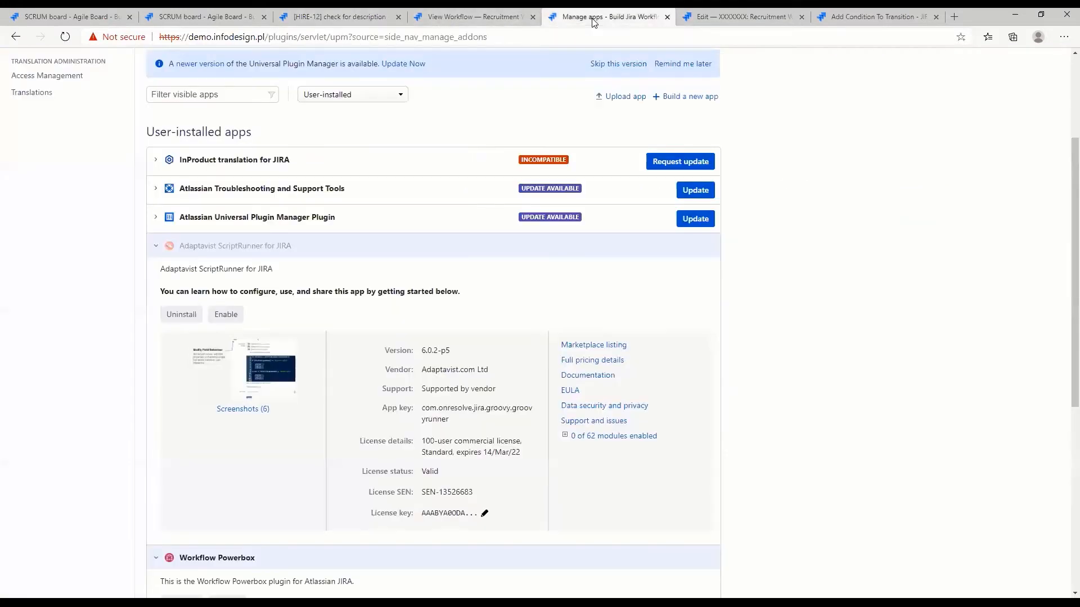
left_click(479, 17)
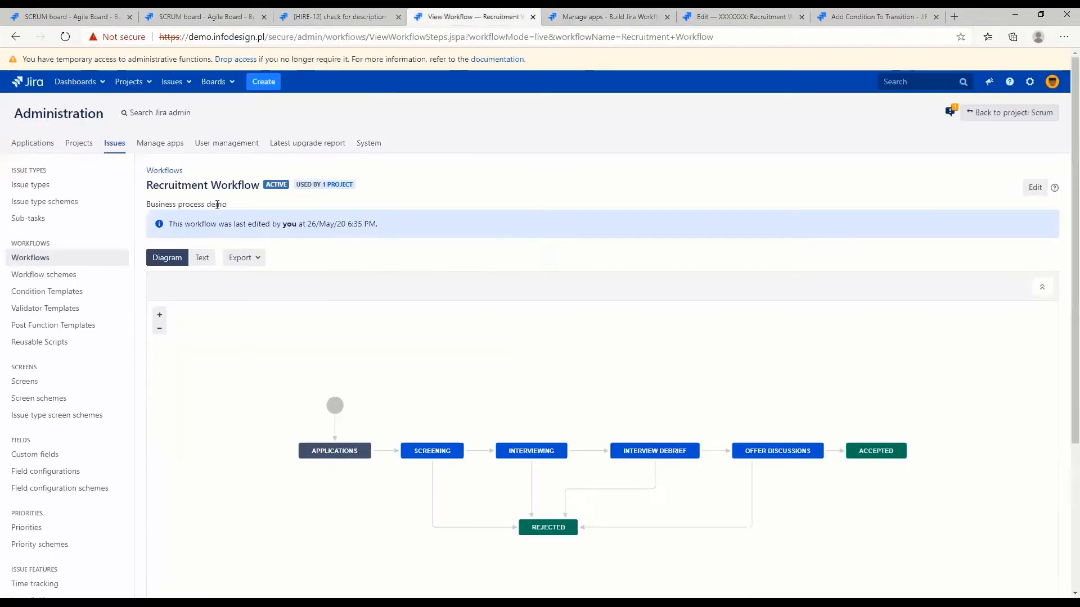
left_click(1037, 188)
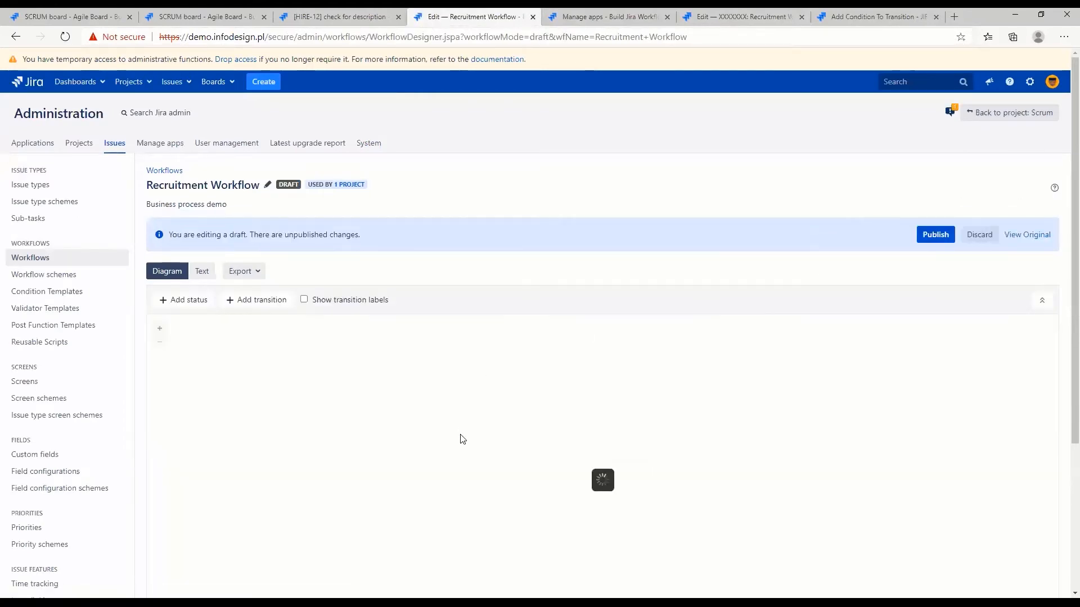
left_click(483, 465)
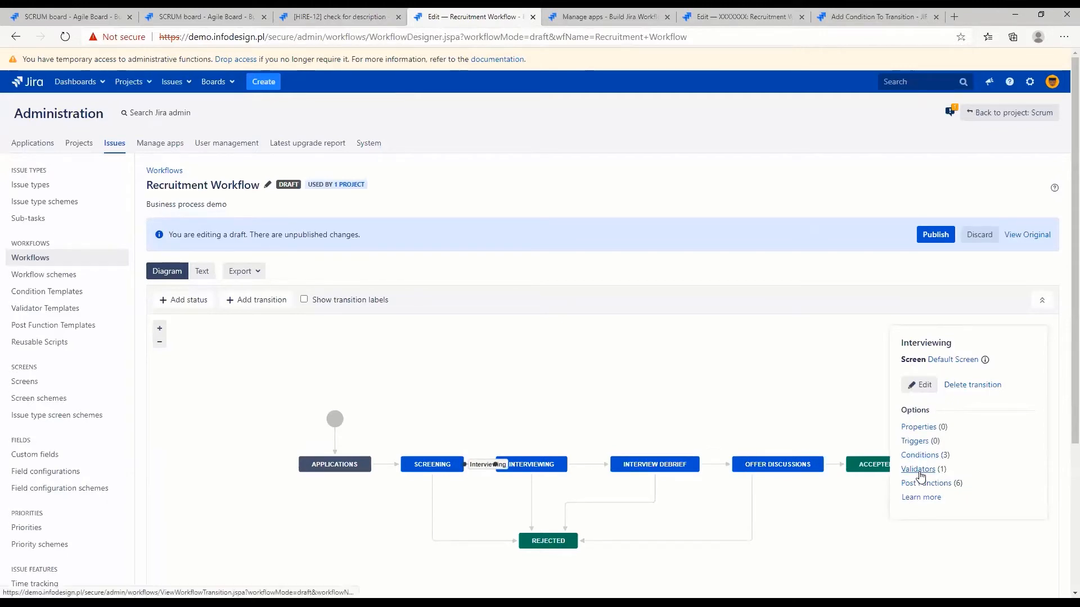
left_click(920, 455)
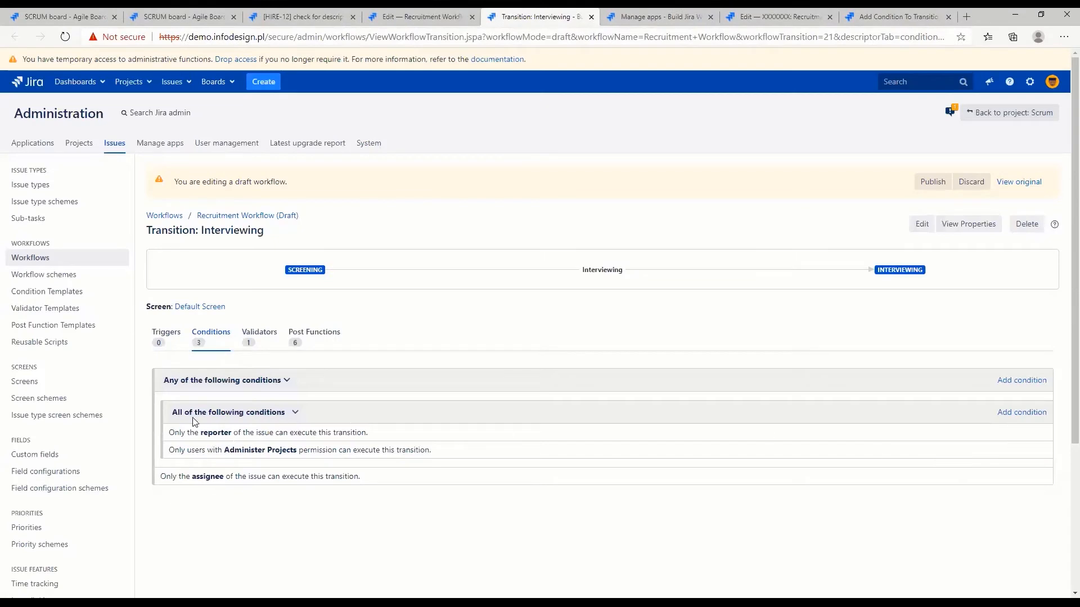
left_click_drag(169, 431, 433, 490)
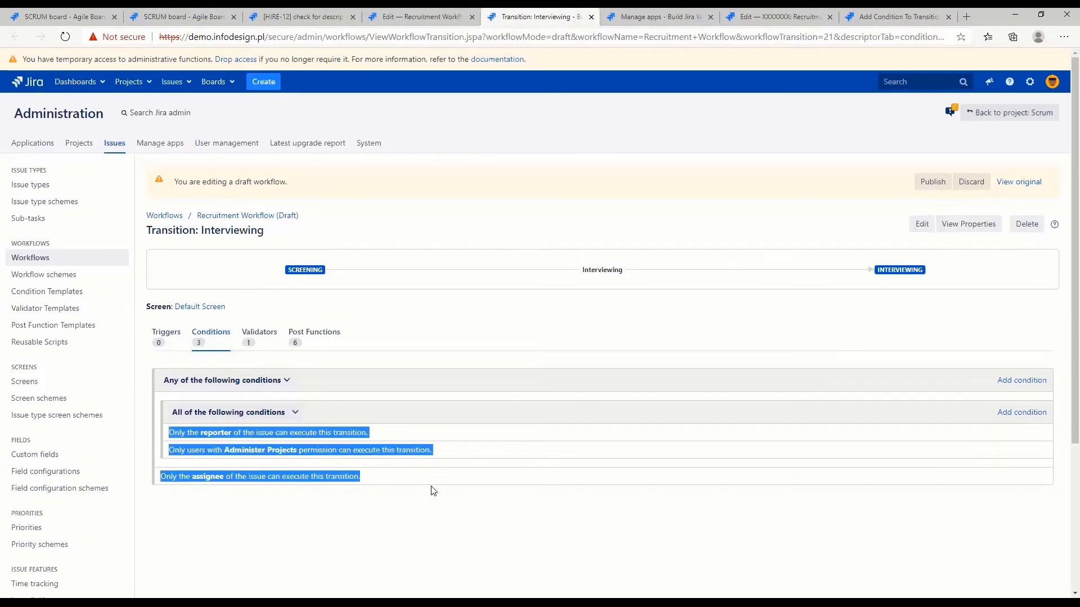
Remove the Service Desk Agent permission validator from the Interviewing transition and check the grouping options of its conditions
left_click(262, 337)
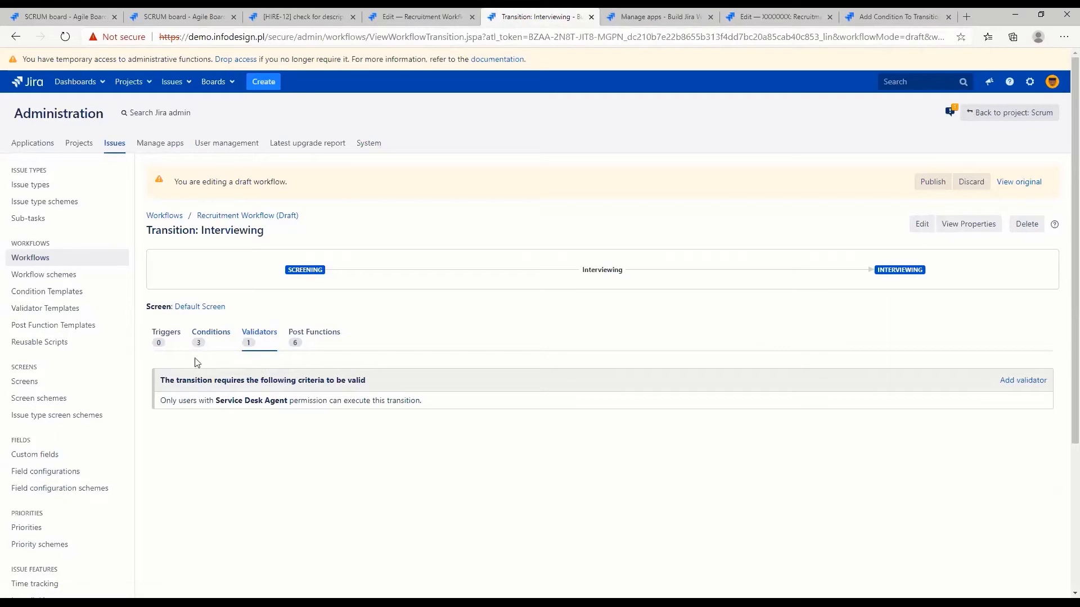
left_click(1042, 400)
left_click(211, 338)
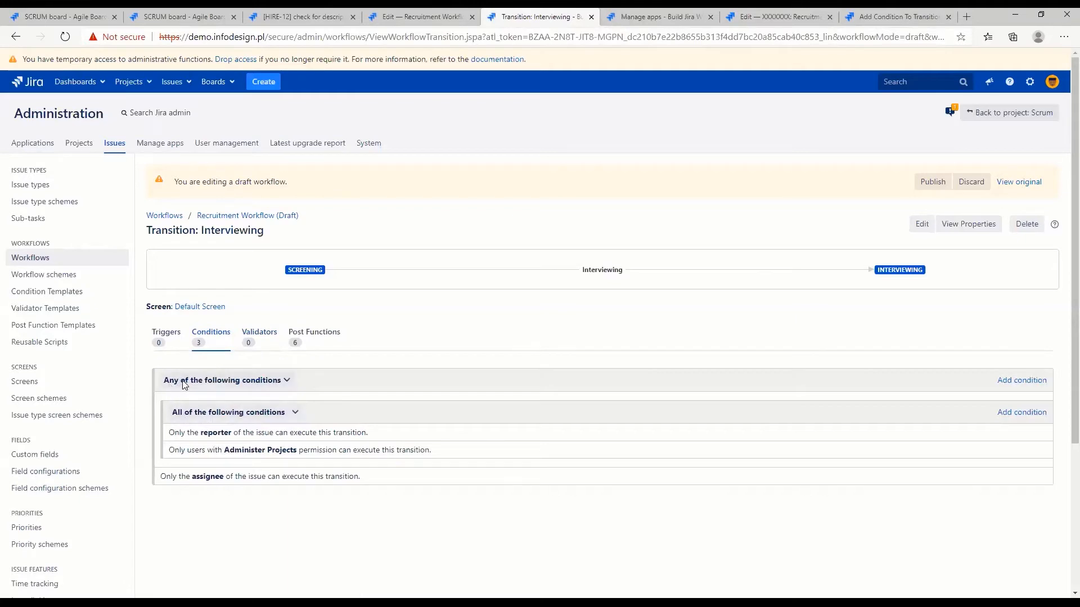
left_click(179, 380)
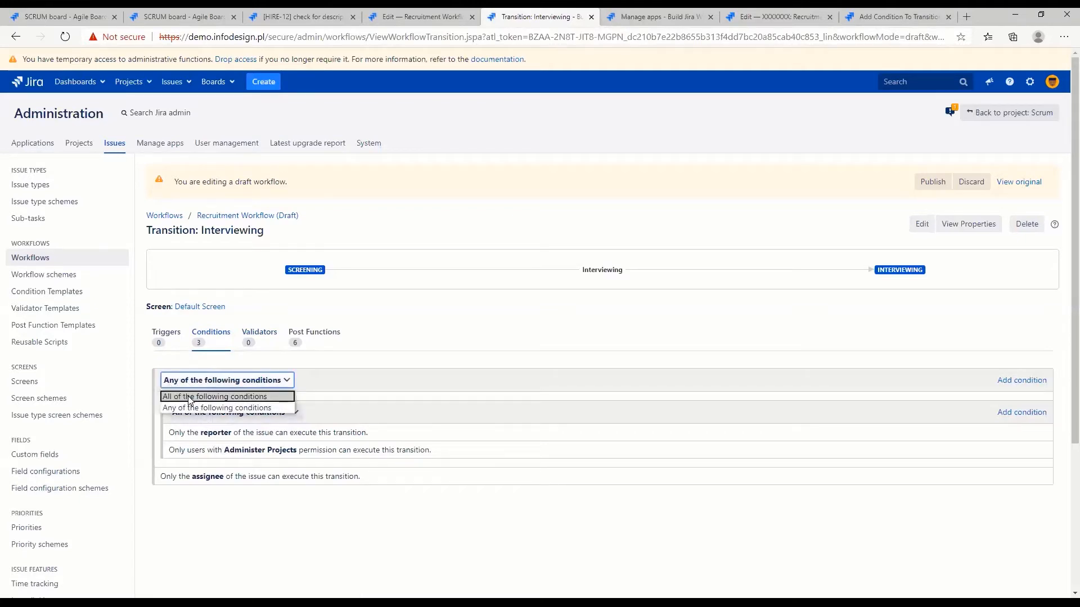
left_click(381, 422)
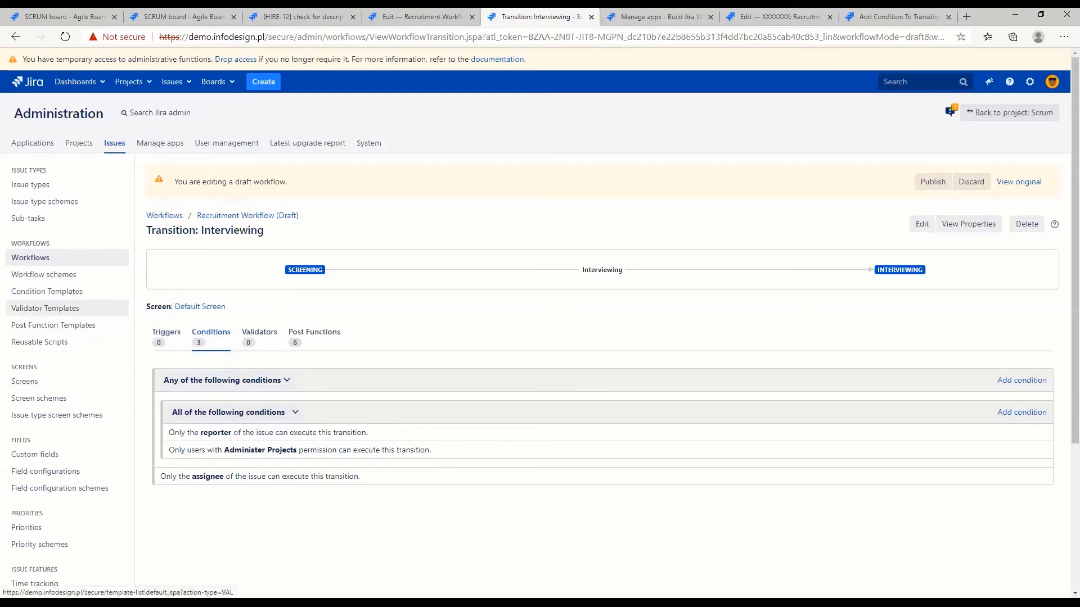
Open the Validator Templates administration page in a separate browser tab and switch to it
left_click(98, 347)
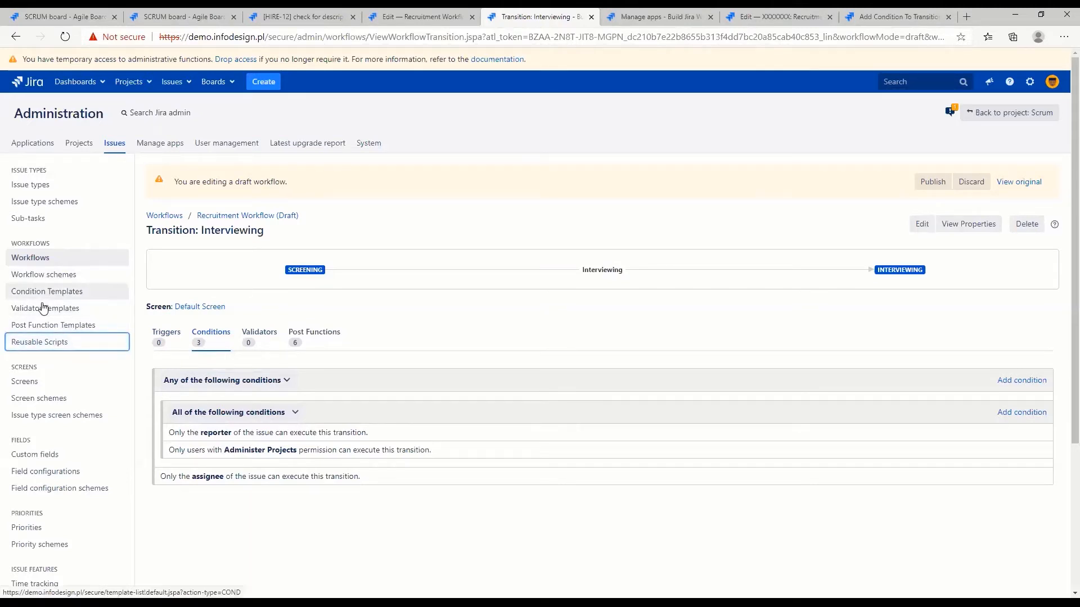
left_click(59, 311, "ctrl")
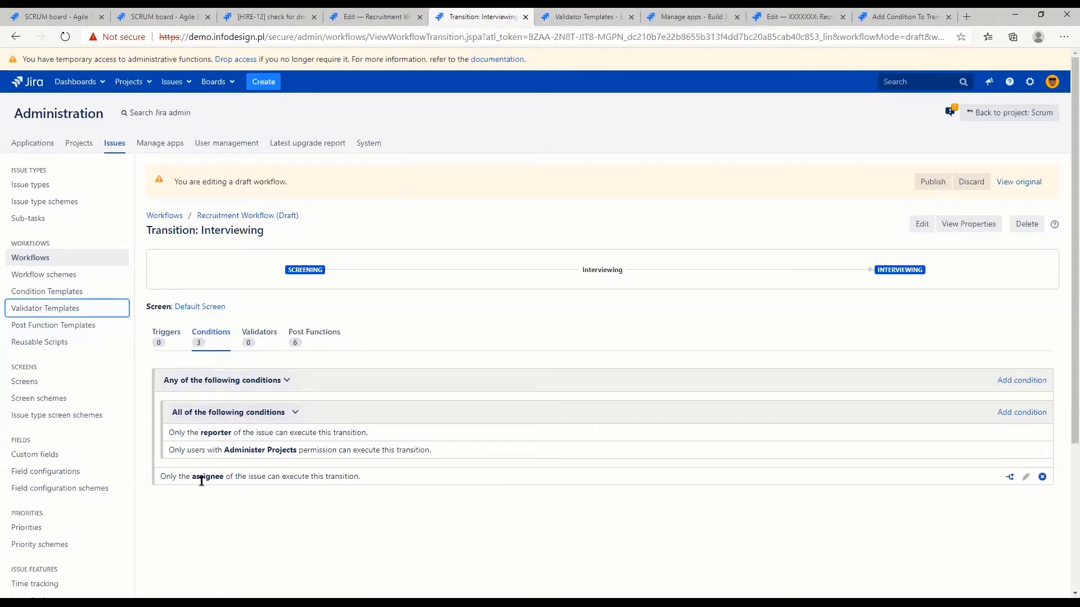
left_click(566, 18)
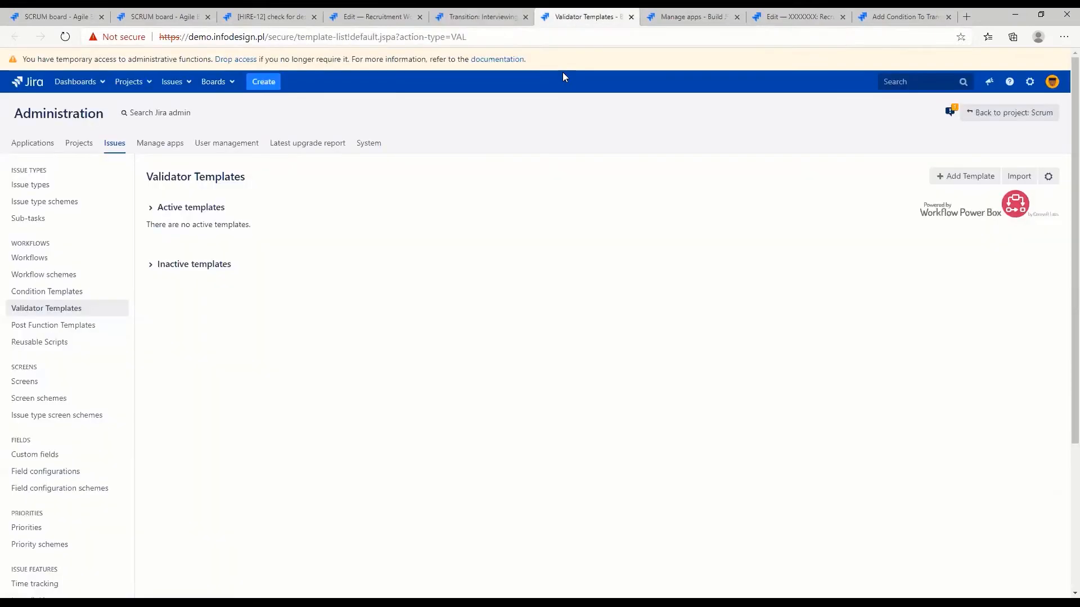
Add a validator template named "My complex validator" with the fail validation message "Only reporter or assignee can execute it"
left_click(966, 176)
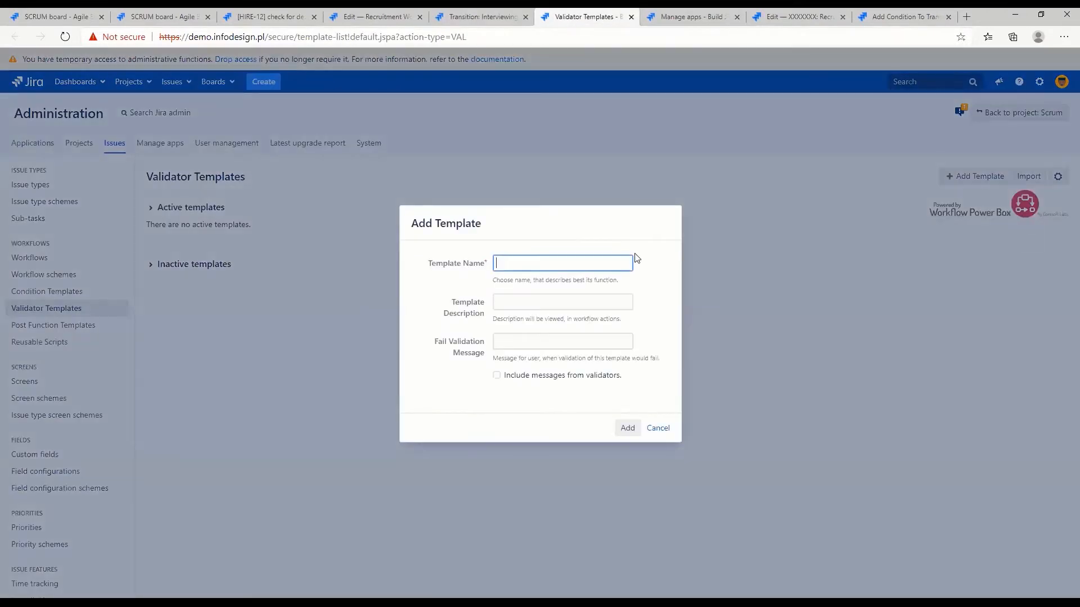
type("My complex validator")
left_click(516, 340)
type("P")
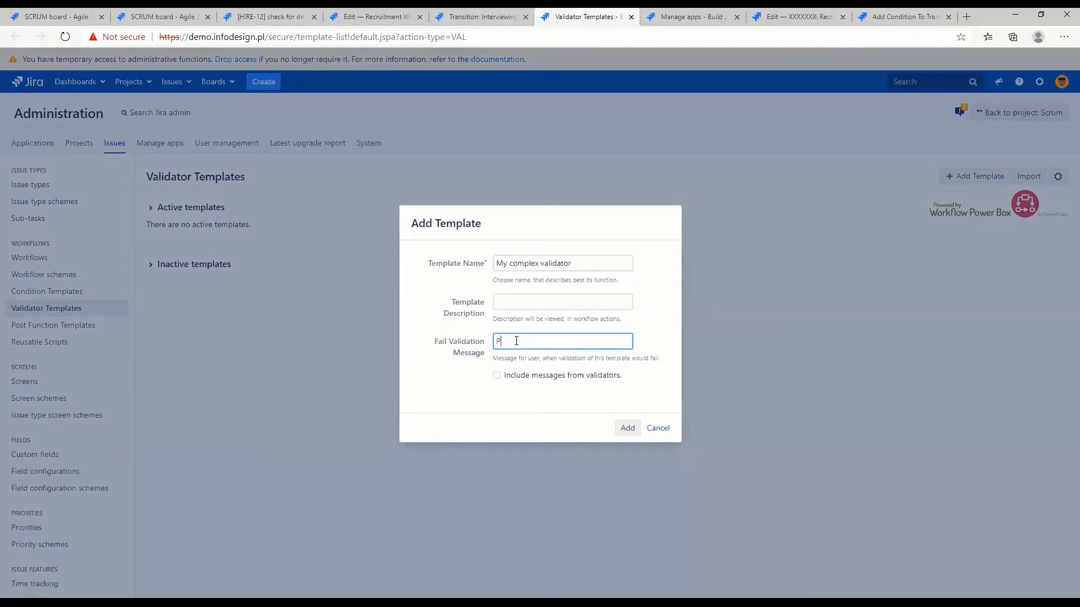
type("nly reporter or assignee can execute it (but it was")
key("BackSpace")
key("BackSpace")
key("BackSpace")
type("fai")
key("BackSpace")
key("BackSpace")
key("BackSpace")
key("BackSpace")
key("BackSpace")
key("BackSpace")
key("BackSpace")
key("BackSpace")
key("BackSpace")
key("BackSpace")
key("BackSpace")
key("BackSpace")
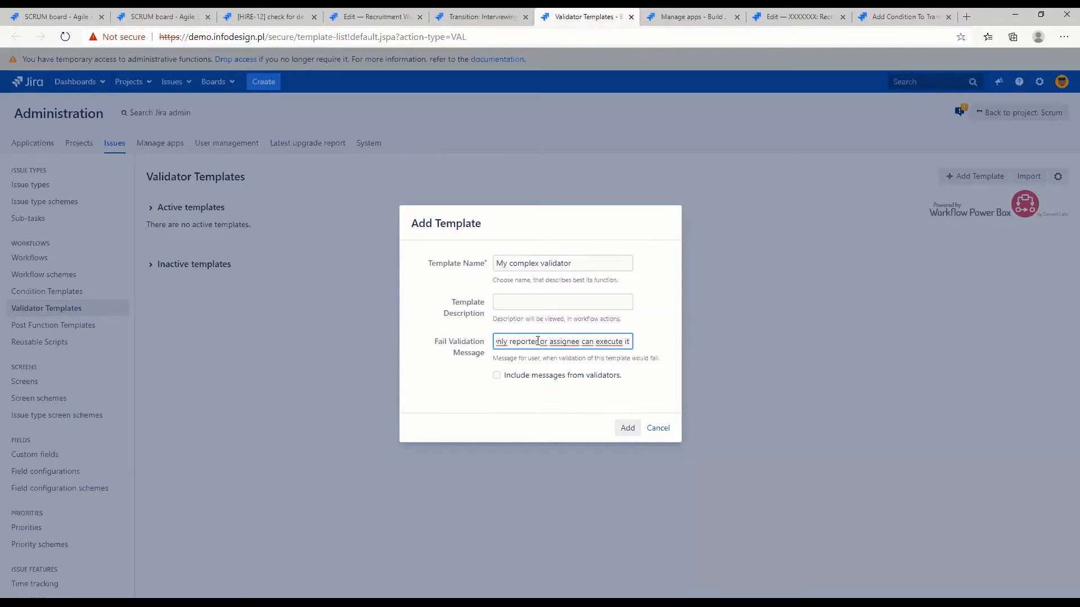
left_click(628, 428)
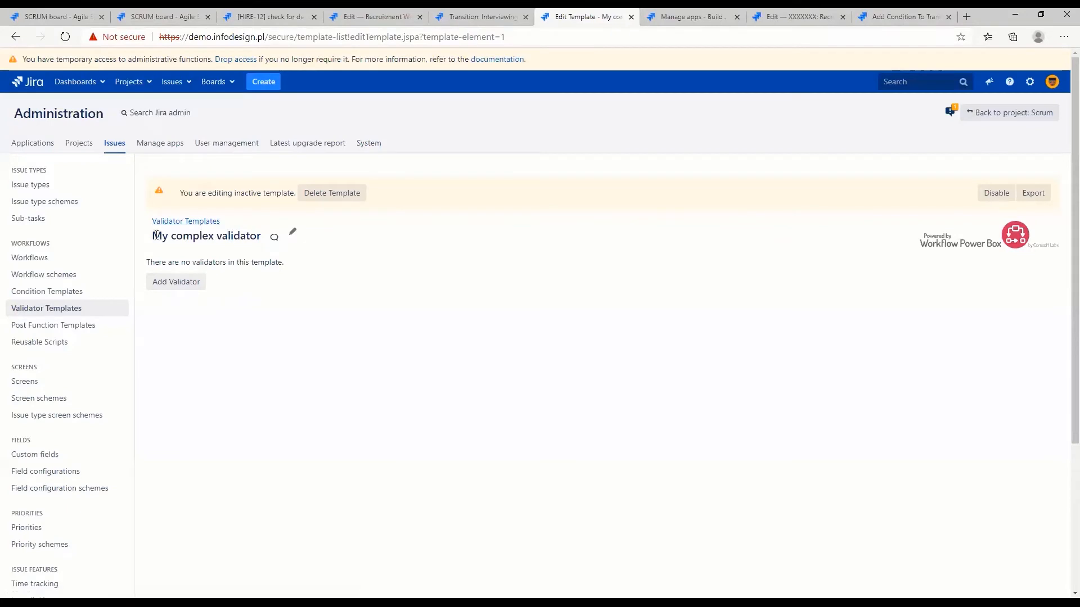
Begin adding a validator of type Run Condition as Validator to the empty My complex validator template
triple_click(243, 236)
left_click(281, 337)
left_click(166, 285)
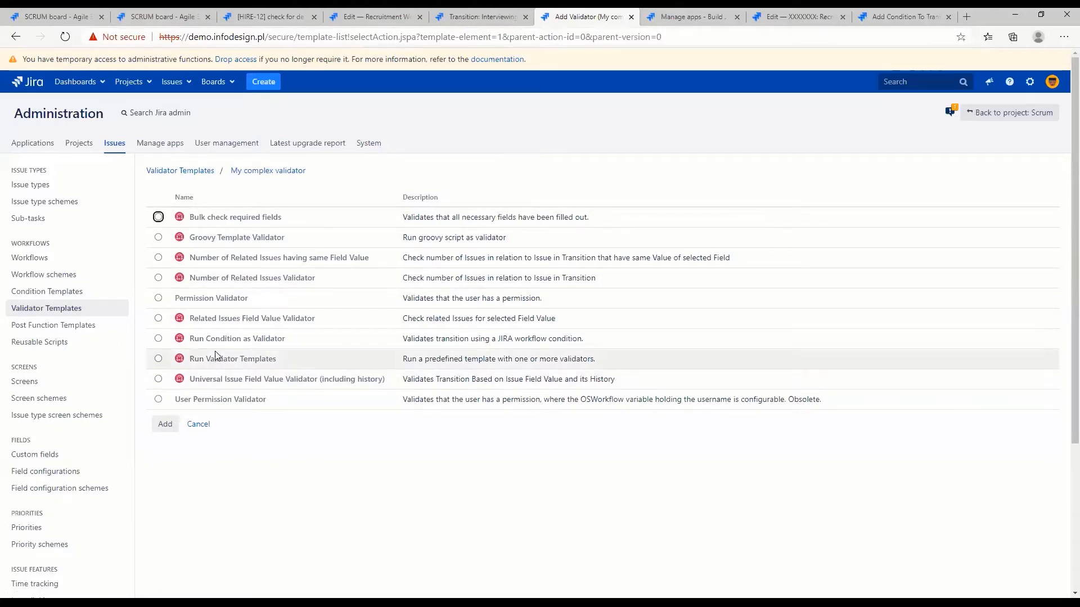
left_click_drag(285, 340, 193, 347)
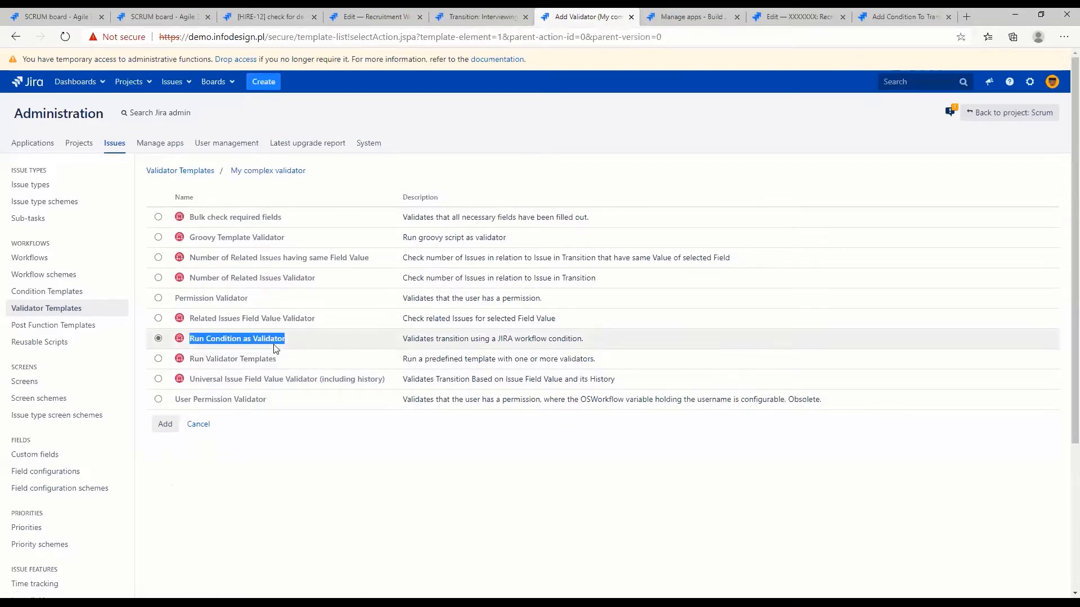
left_click(287, 340)
left_click_drag(285, 339, 259, 344)
left_click(173, 430)
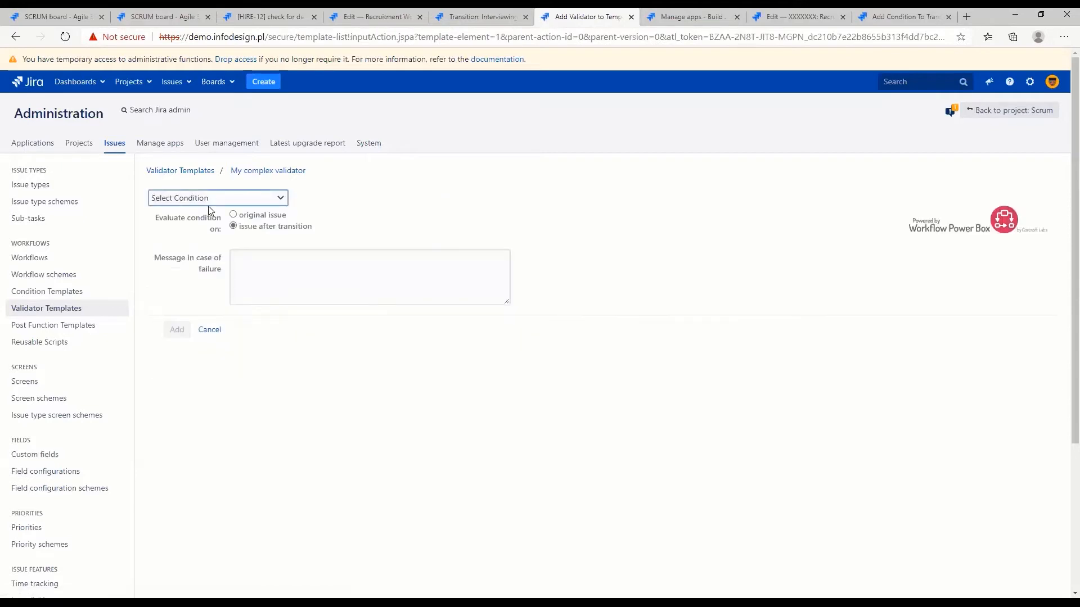
Configure the validator with Only Assignee Condition and the failure message "Only assignee can execute it", and add it to the template
left_click(213, 199)
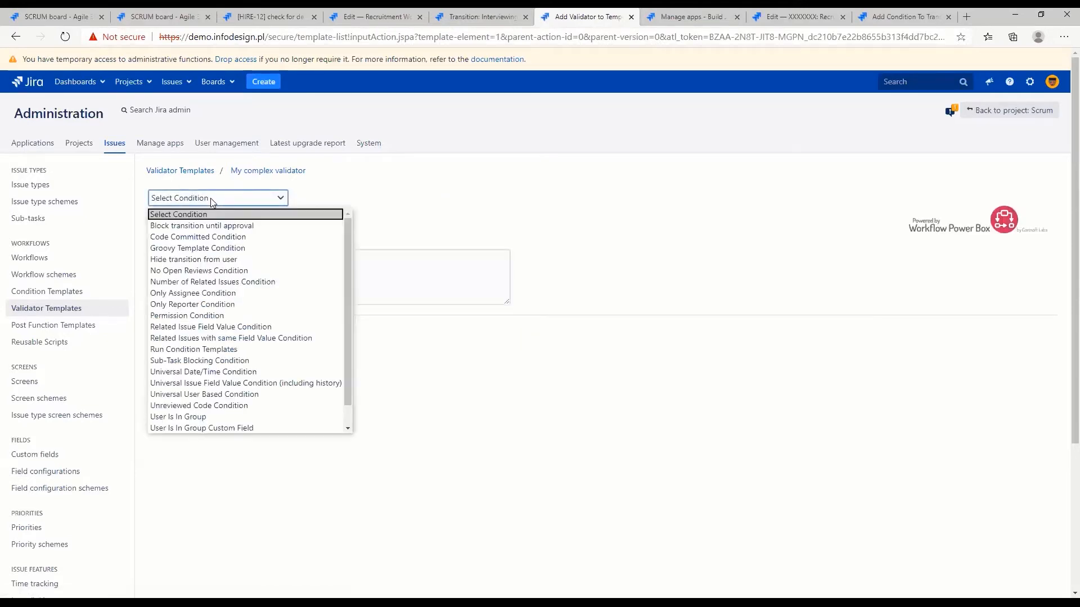
left_click(213, 293)
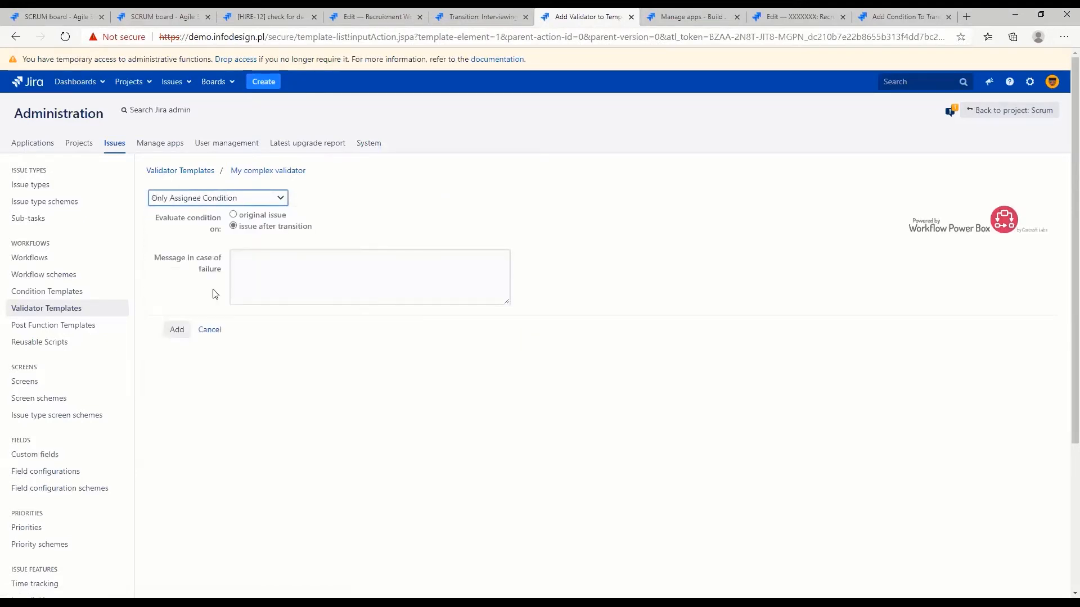
left_click(257, 284)
type("ONly")
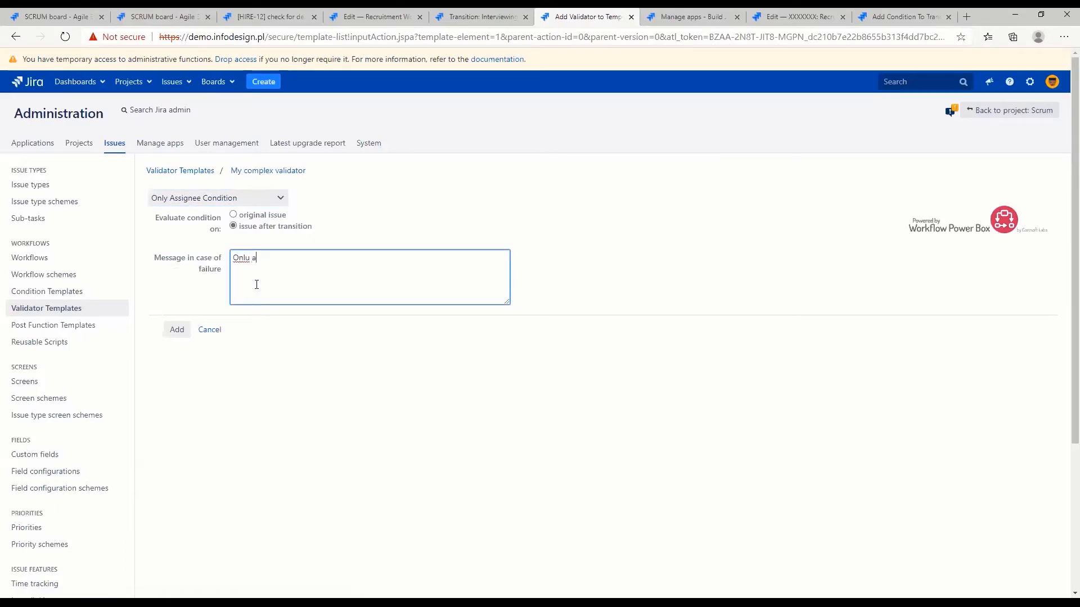
type(" assignee can execute it")
left_click(176, 331)
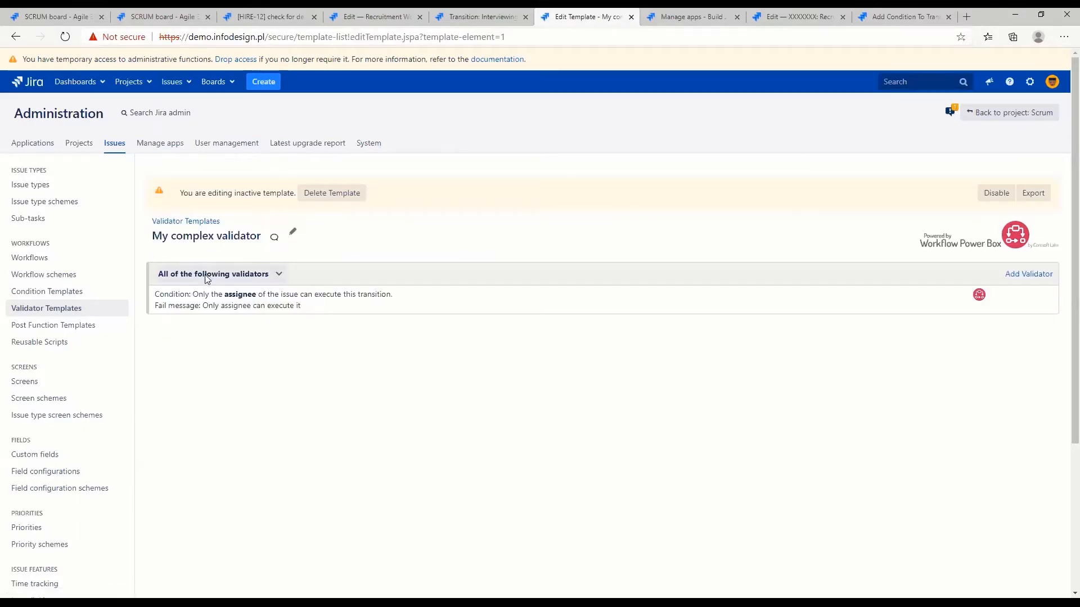
Check the template's validator grouping against the assignee condition on the Interviewing transition, and return to the template
left_click(176, 275)
left_click(176, 276)
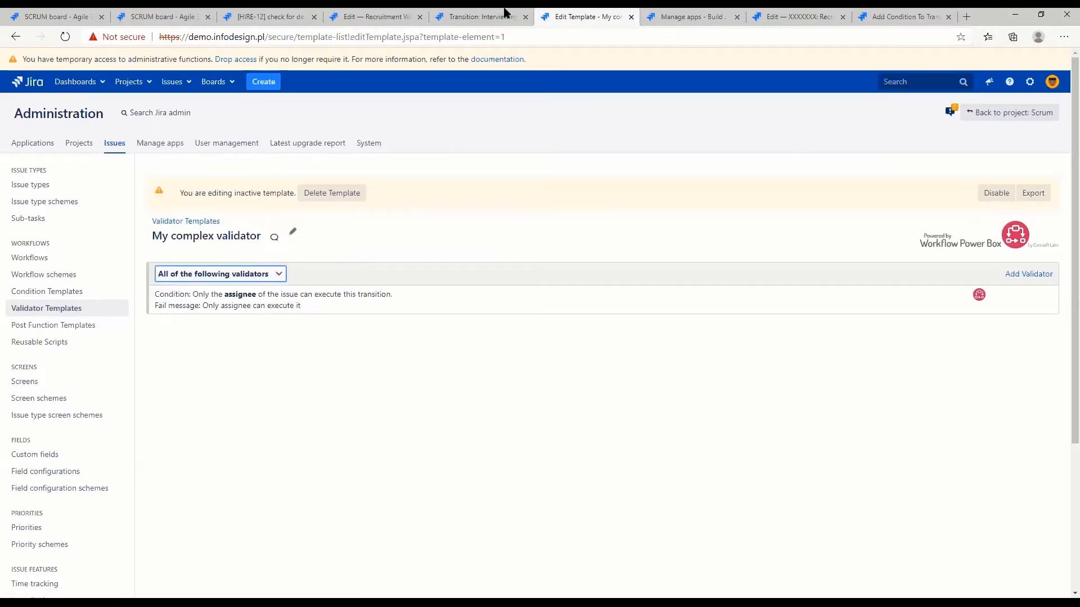
left_click(468, 13)
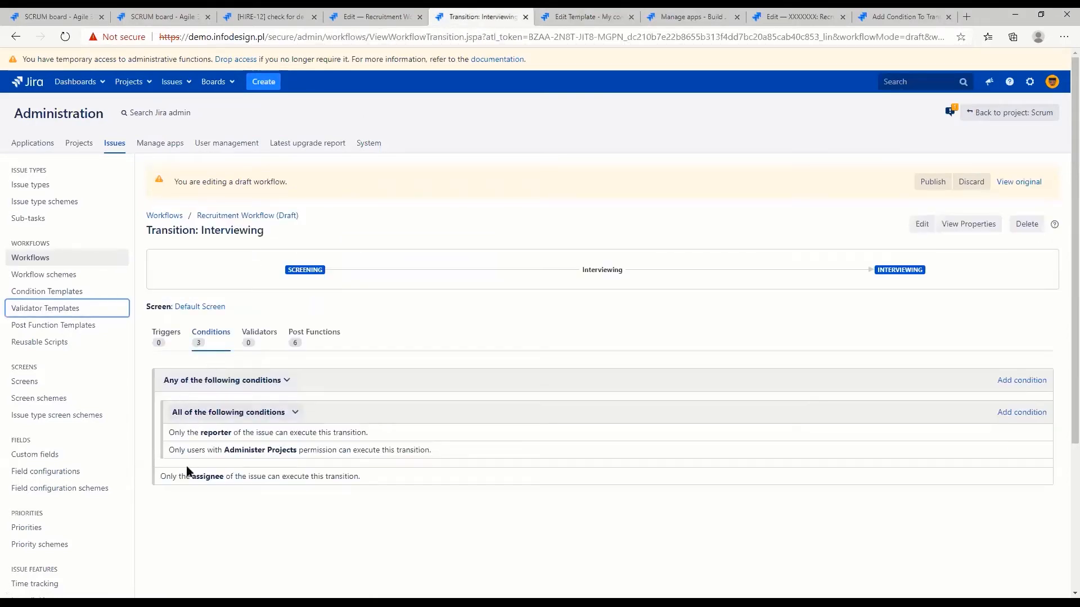
left_click_drag(180, 477, 319, 479)
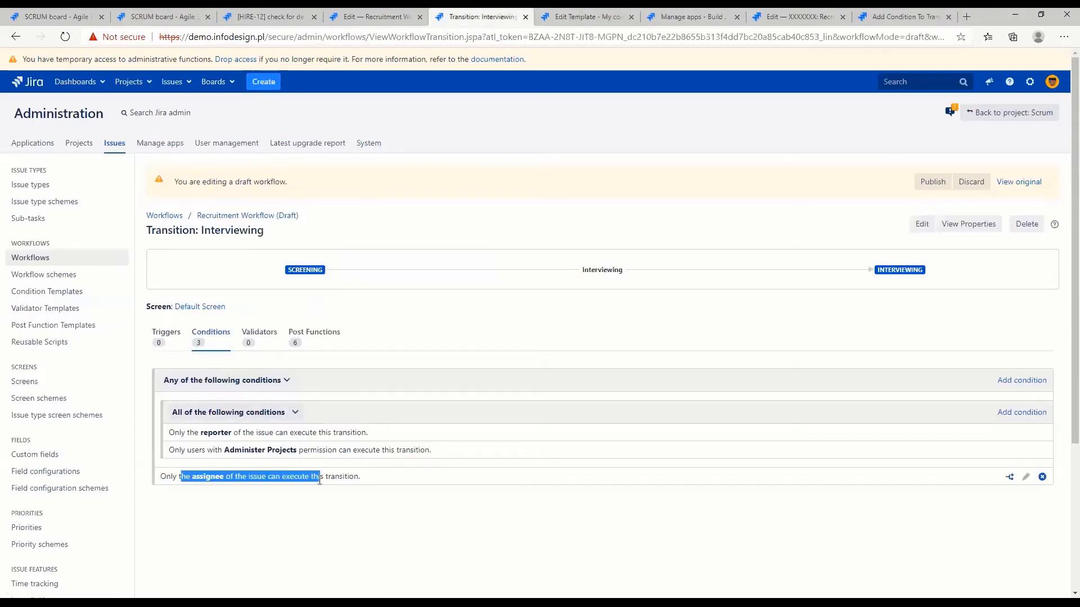
left_click(582, 17)
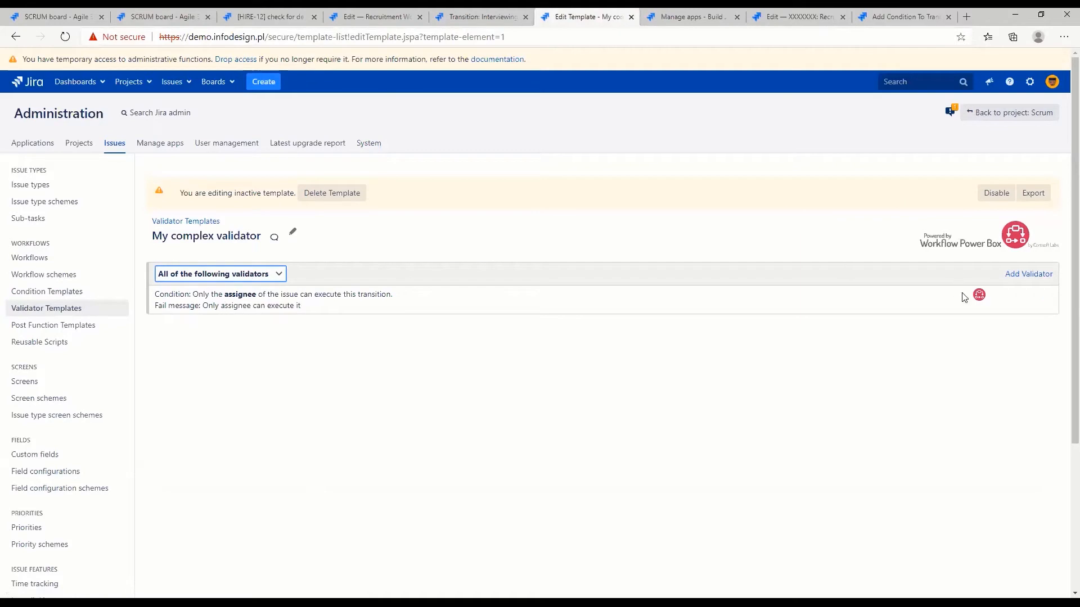
Add a second Run Condition as Validator entry using Only Reporter Condition with the failure message "Only reporter can execute it"
left_click(1028, 274)
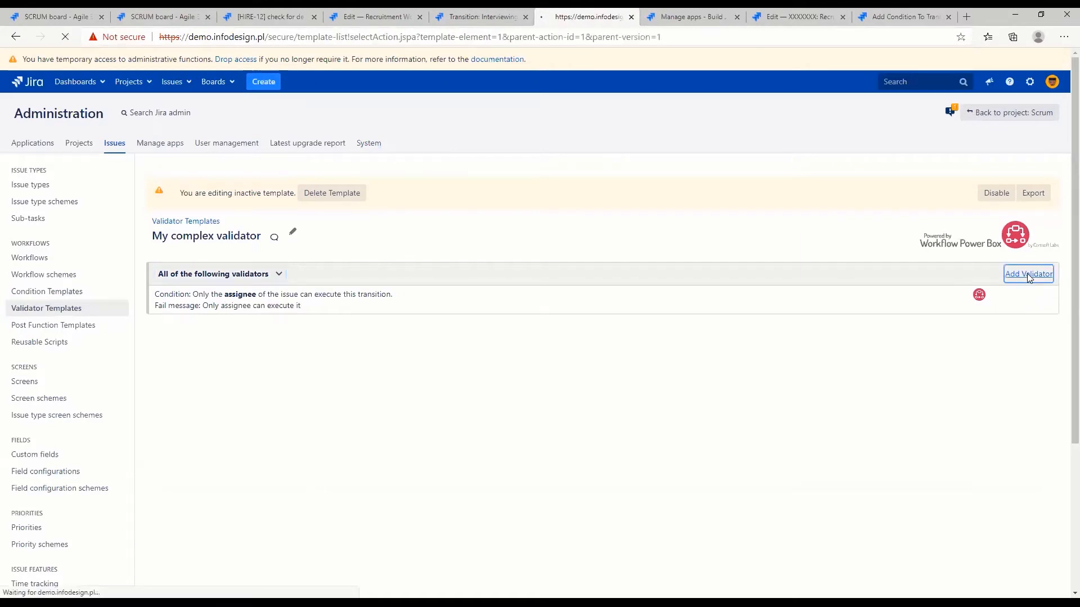
left_click(158, 339)
left_click(164, 424)
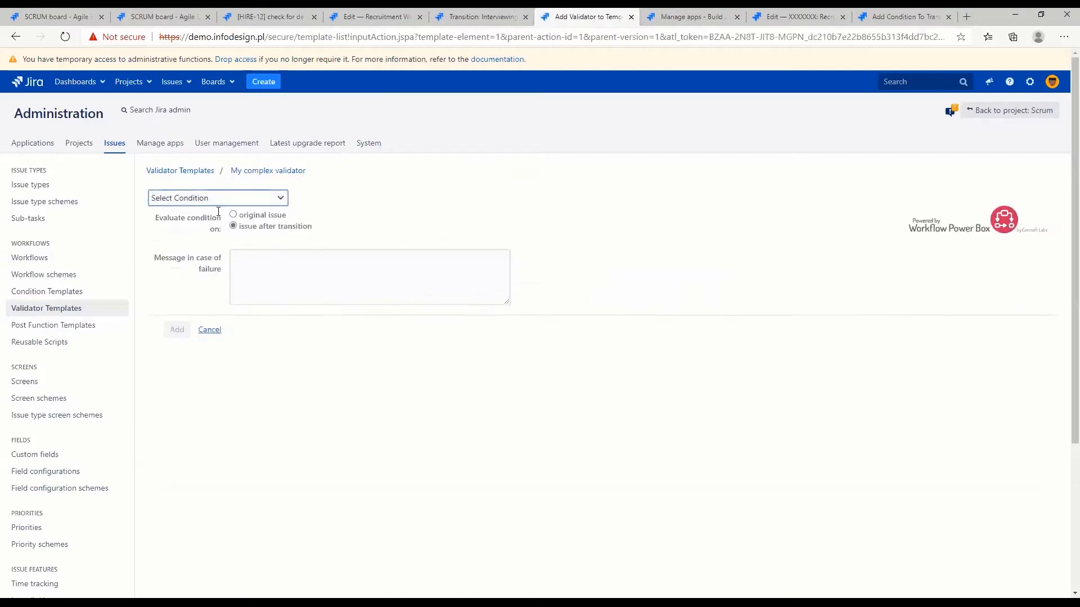
left_click(211, 200)
left_click(236, 303)
left_click(260, 266)
type("Only repor")
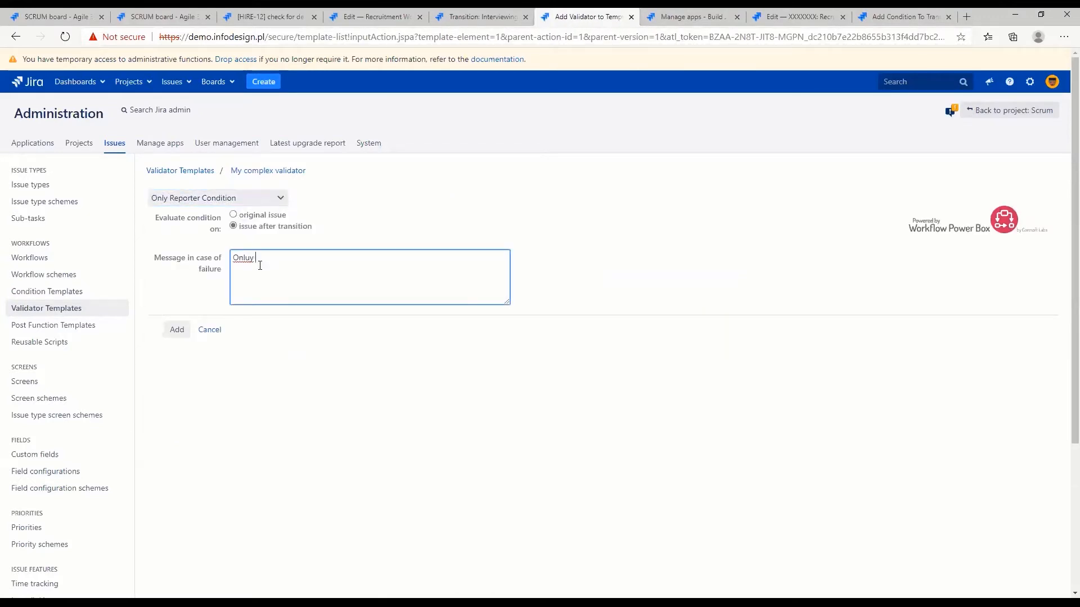
type("ter can execute it")
left_click(177, 331)
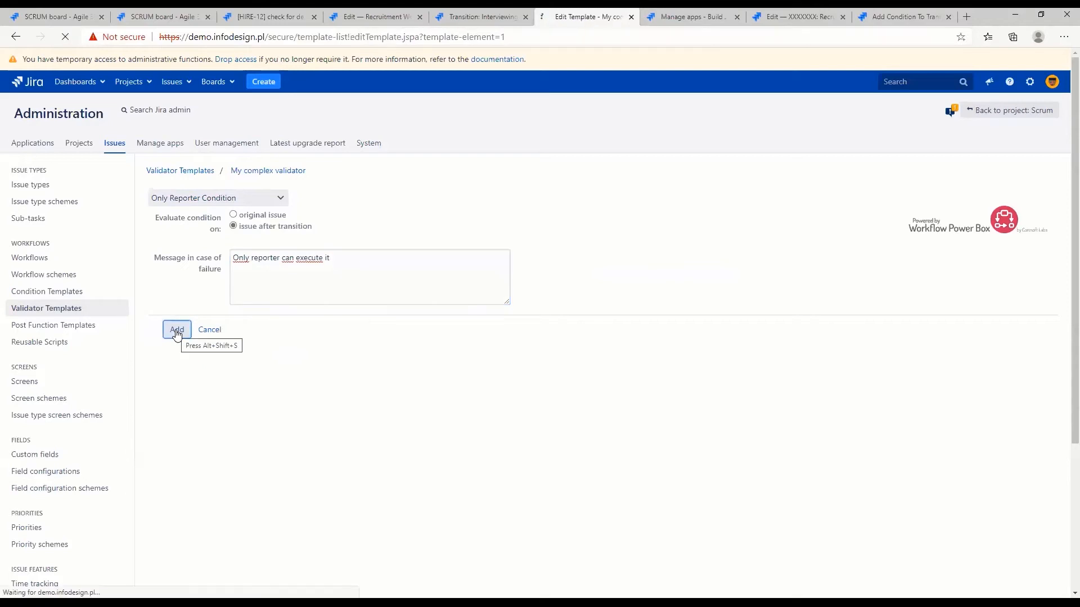
Set the template's grouping to "Any of the following validators" and review the Administer Projects condition on the Interviewing transition
left_click(186, 274)
left_click(184, 302)
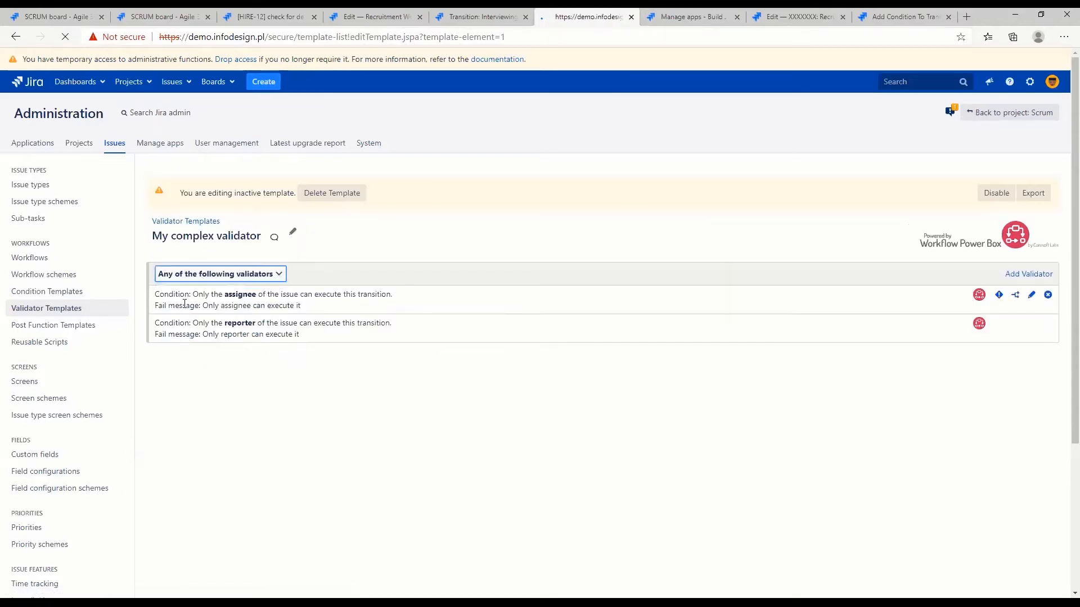
left_click(467, 19)
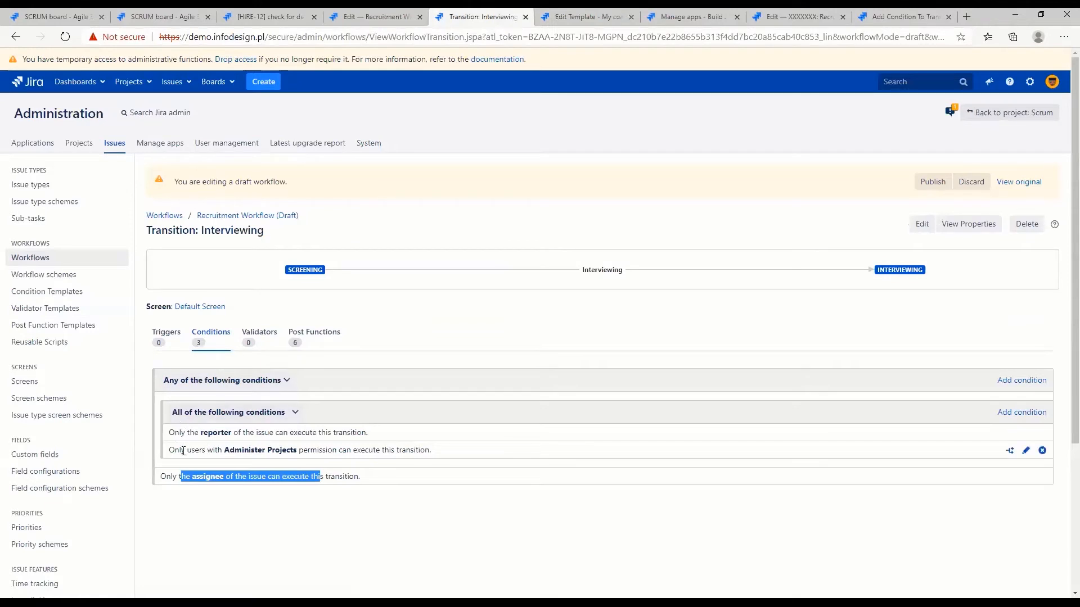
left_click_drag(170, 449, 483, 454)
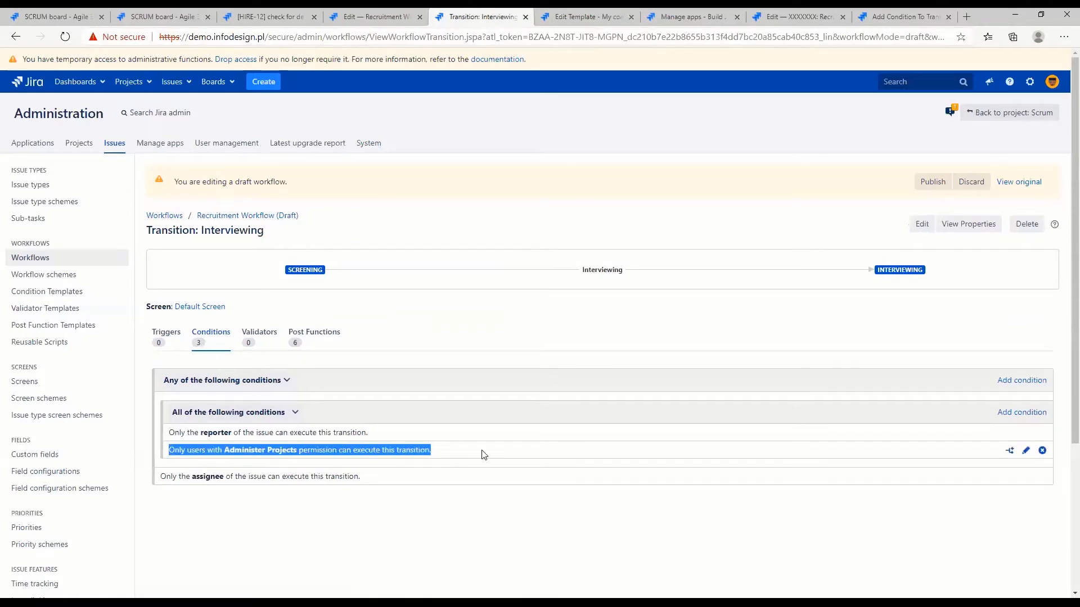
Review the Recruitment Workflow diagram and the nested conditions on its Interviewing transition
left_click(382, 16)
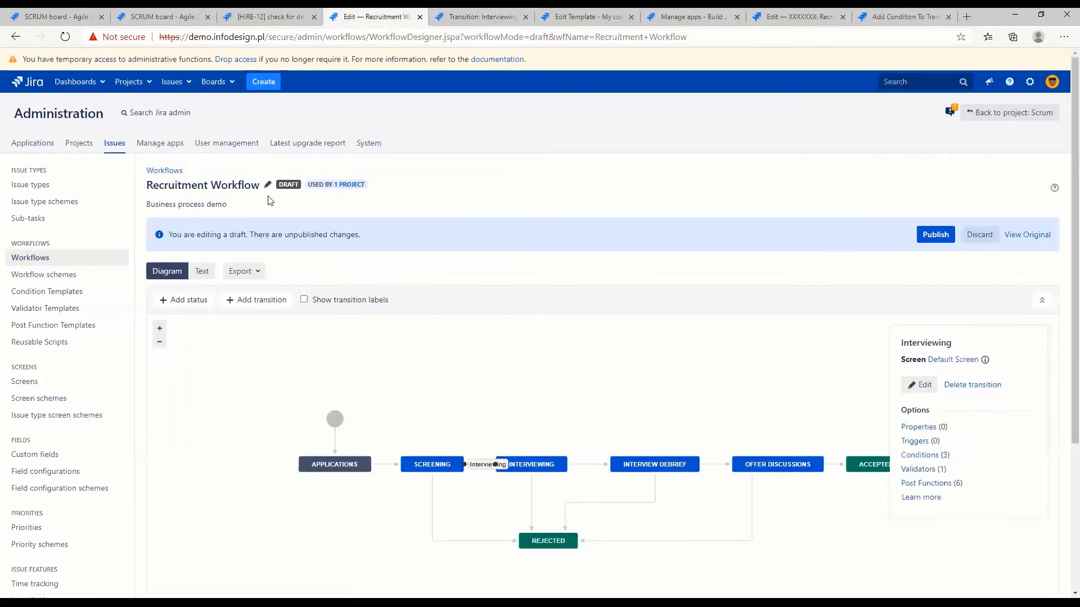
left_click(497, 12)
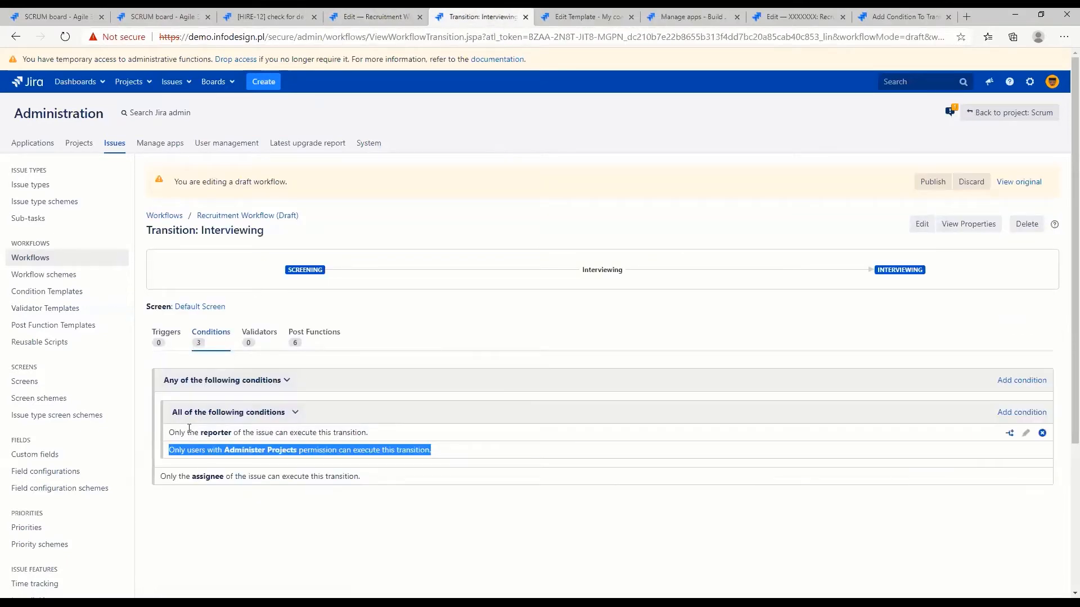
left_click(321, 91)
left_click(383, 17)
left_click(468, 13)
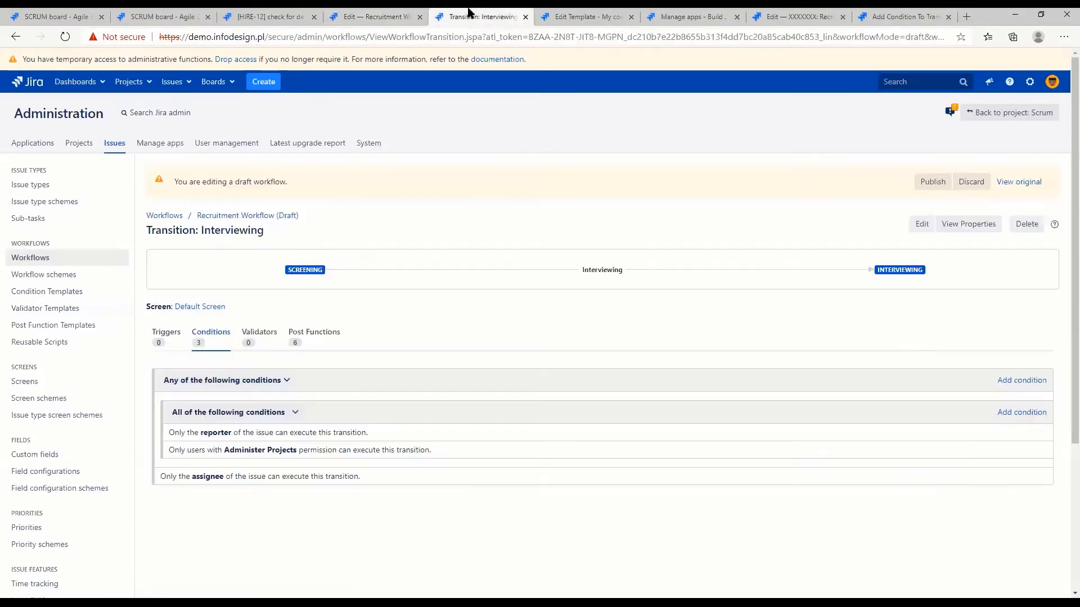
Nest a Permission Validator requiring Administer Projects with the reporter validator in the My complex validator template
left_click(579, 16)
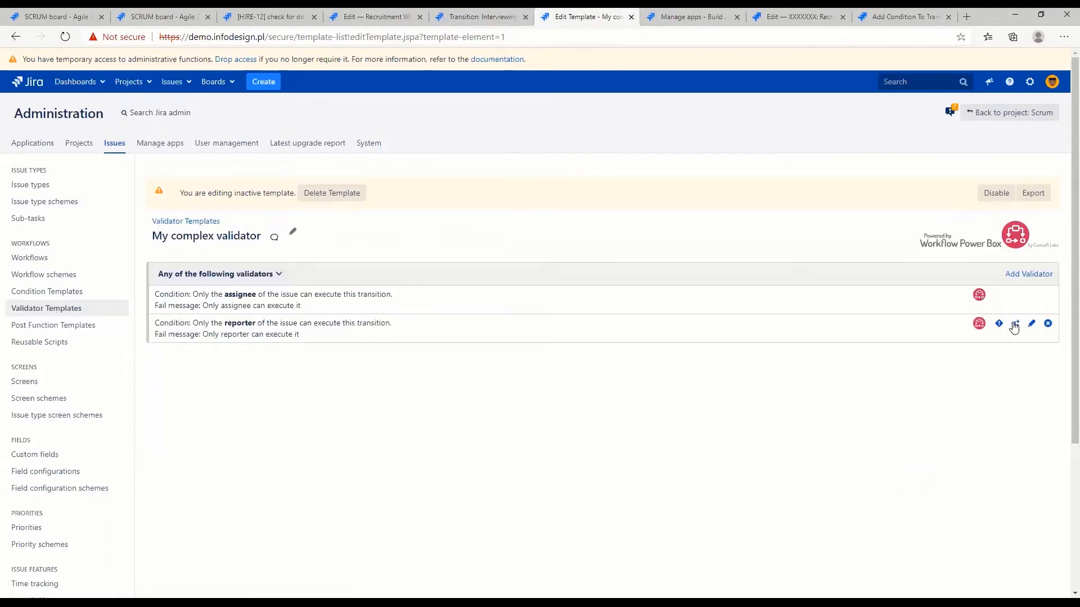
left_click(1014, 325)
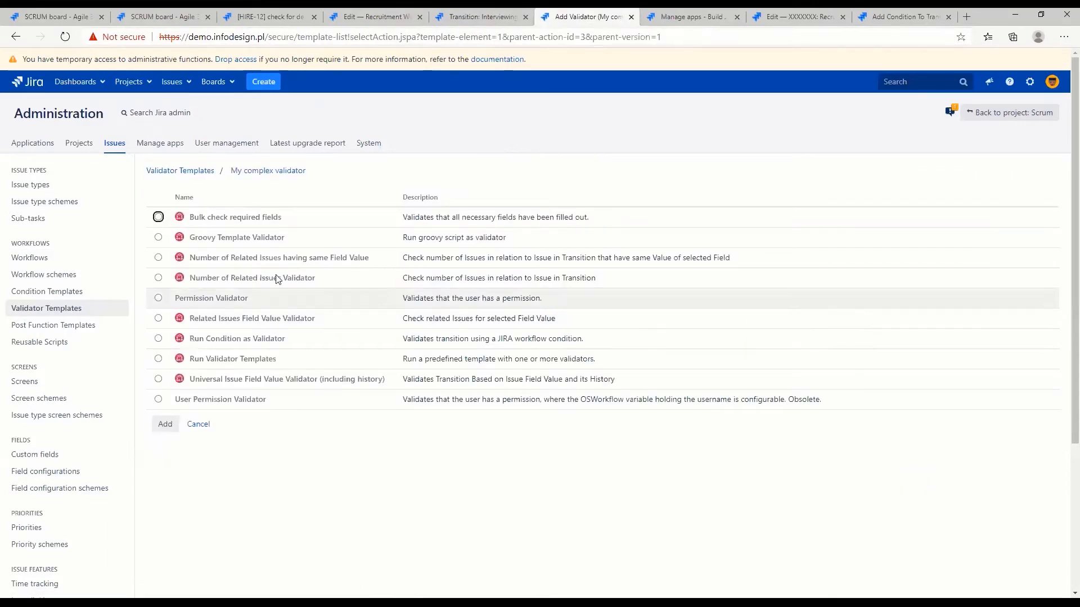
left_click(159, 298)
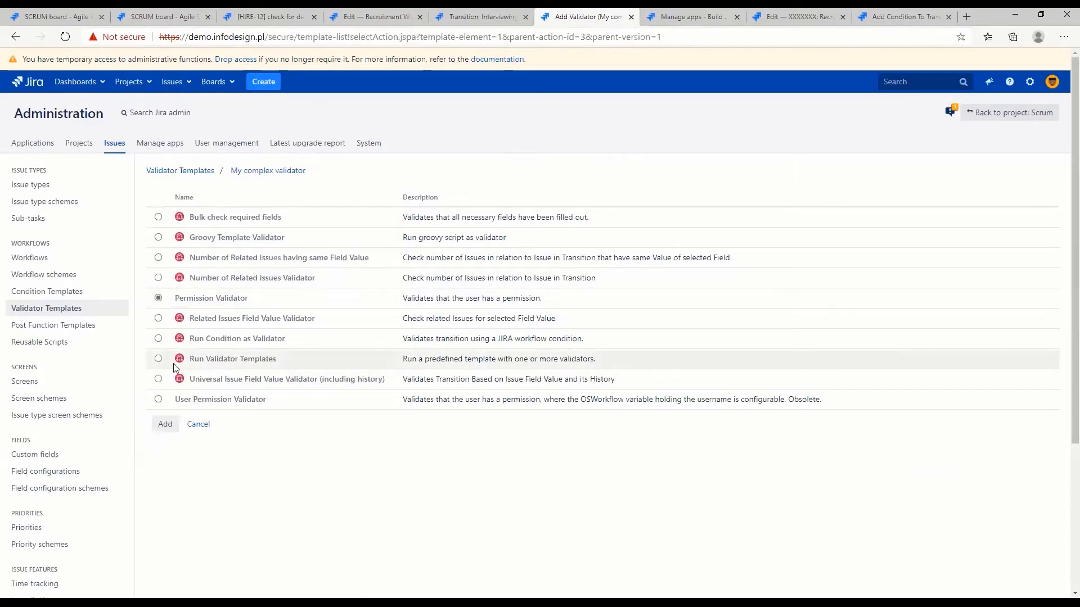
left_click(165, 426)
left_click(395, 197)
left_click(394, 216)
left_click(387, 228)
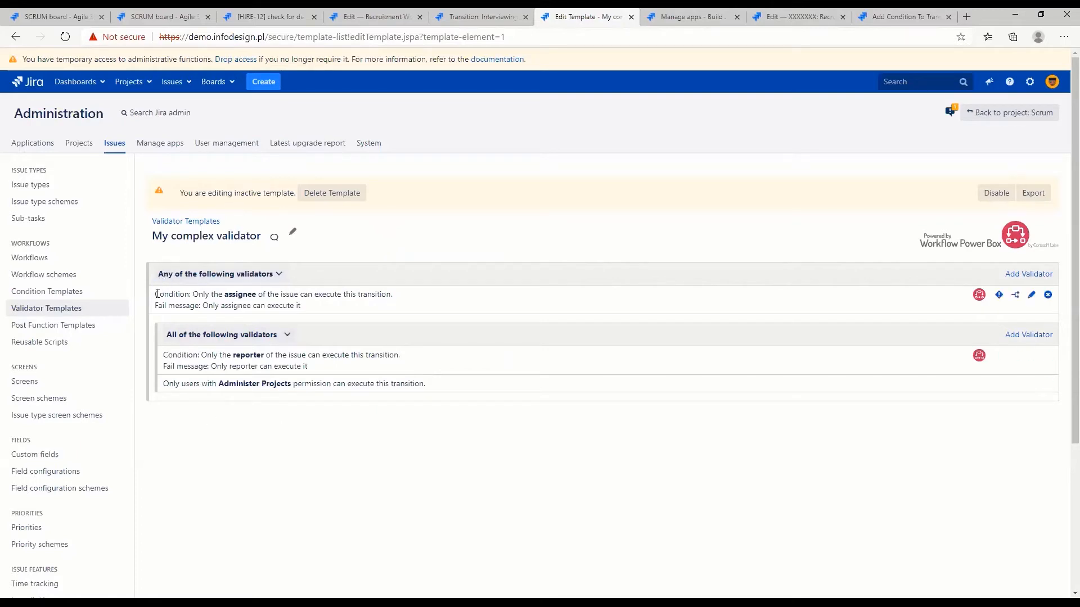
Compare the template's assignee, reporter and Administer Projects validators with the conditions on the Interviewing transition
left_click_drag(191, 297, 323, 295)
left_click_drag(217, 355, 271, 356)
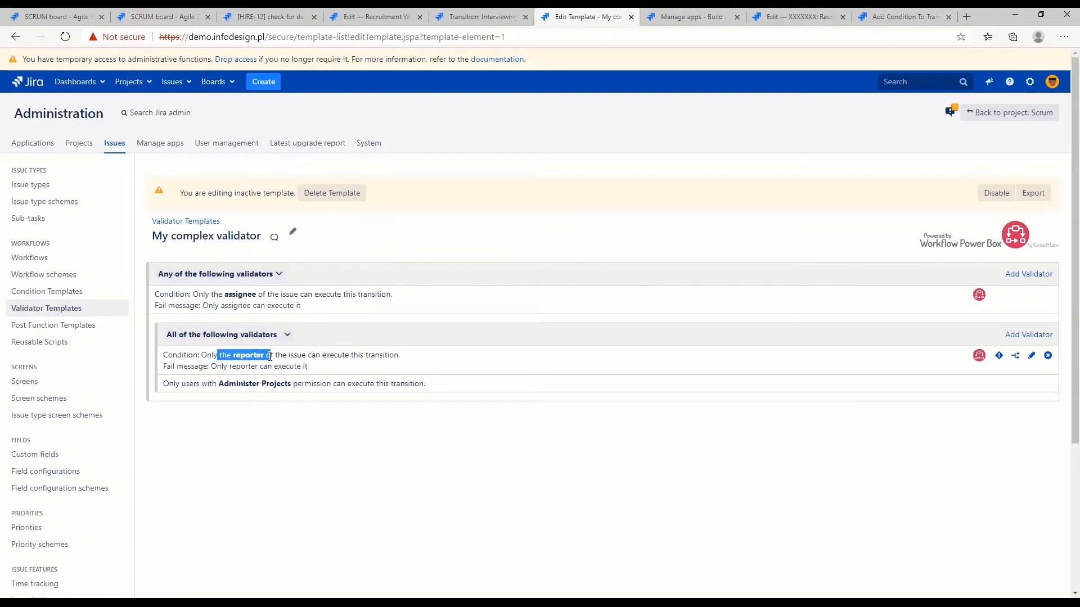
left_click_drag(207, 384, 284, 384)
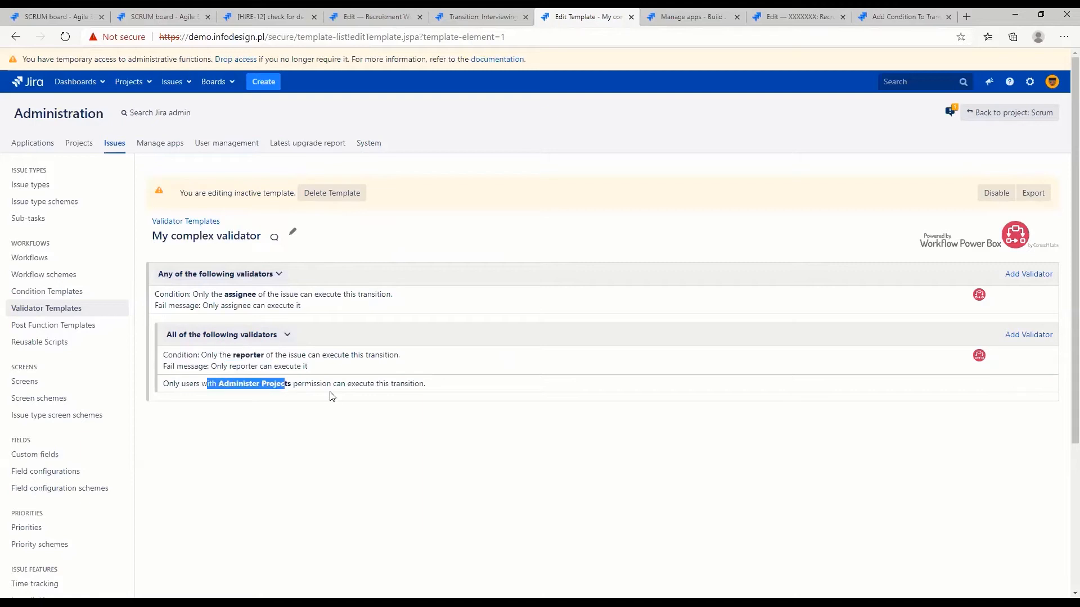
left_click(478, 21)
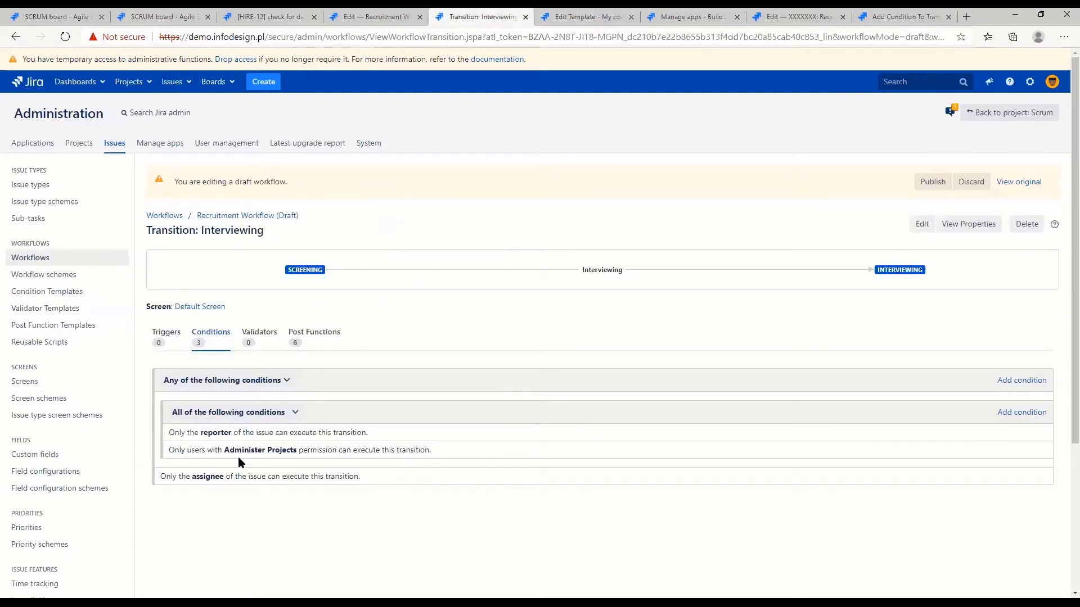
left_click_drag(192, 433, 263, 444)
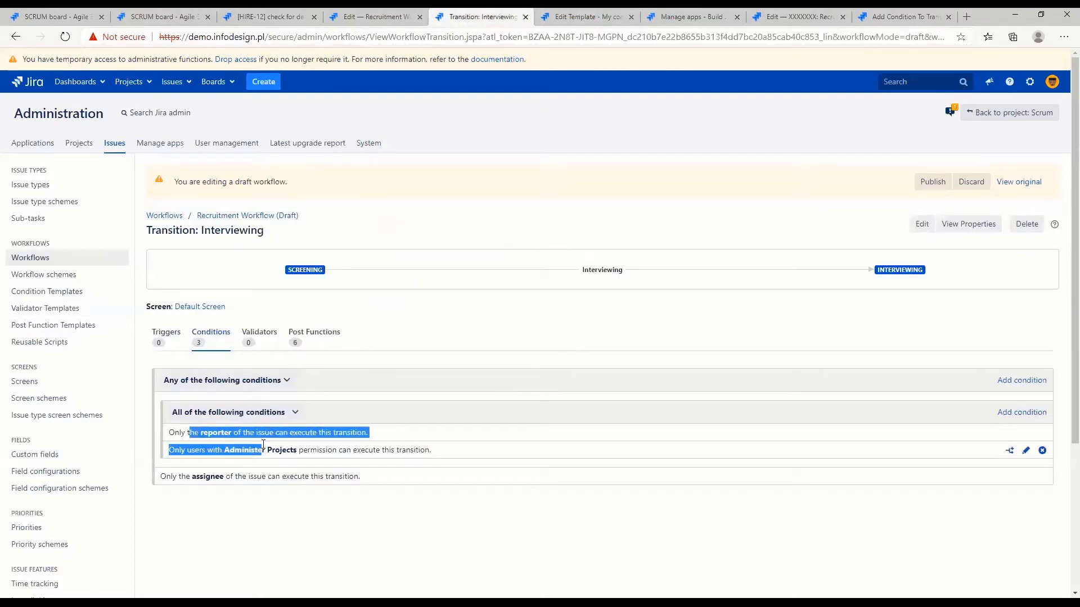
left_click(263, 444)
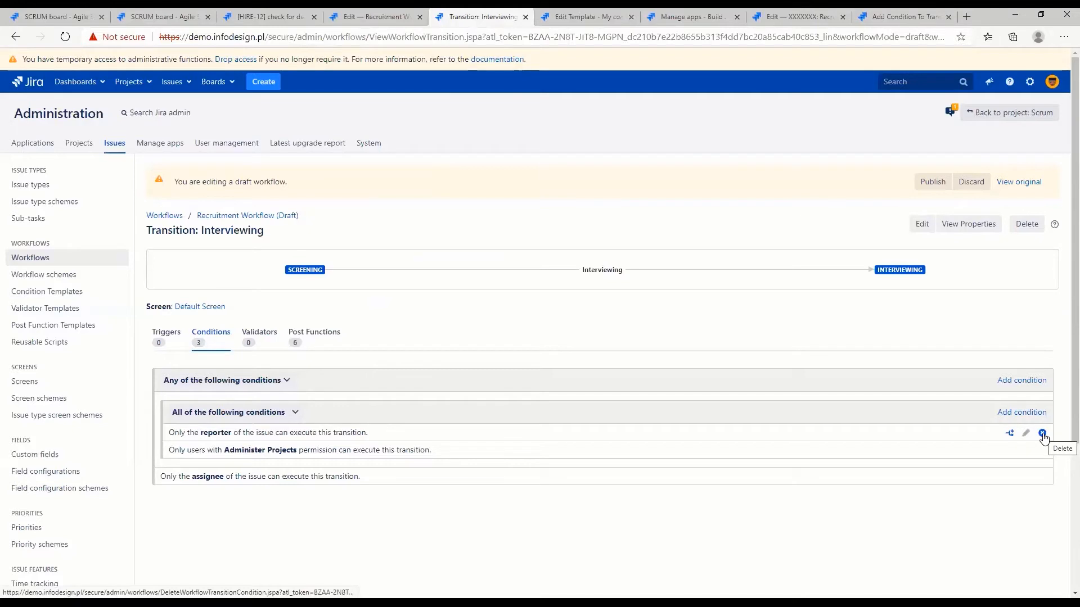
Delete the reporter, Administer Projects and assignee conditions from the Interviewing transition
left_click(1042, 434)
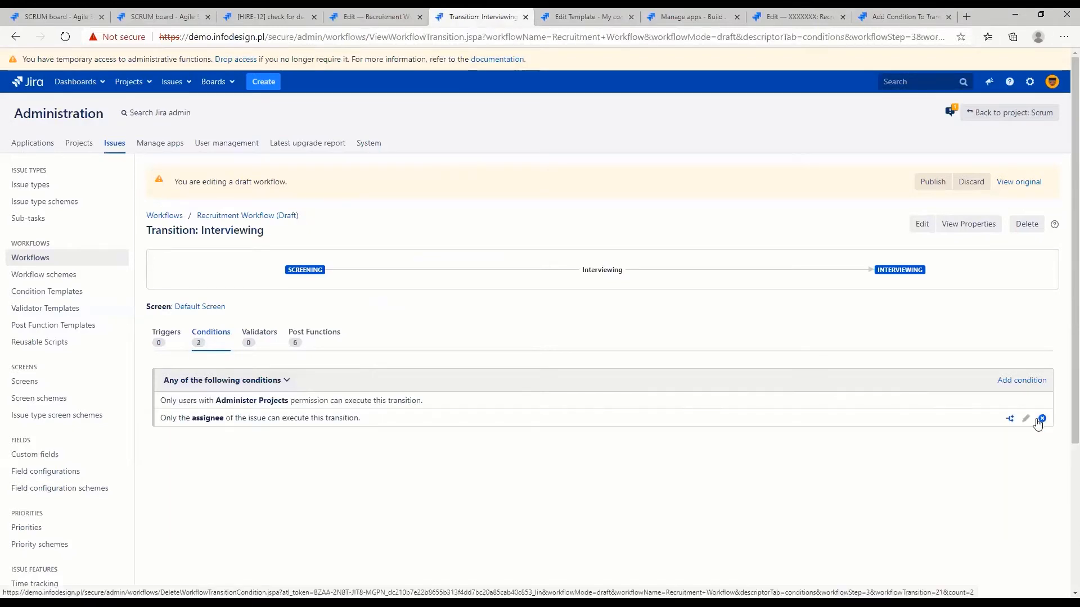
left_click(1043, 401)
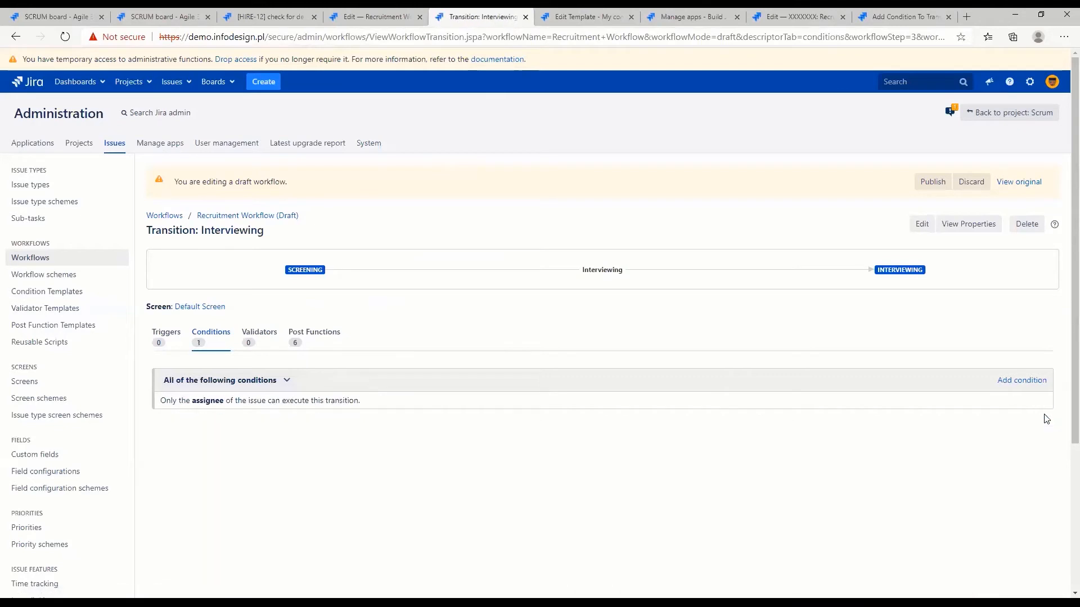
left_click(1043, 400)
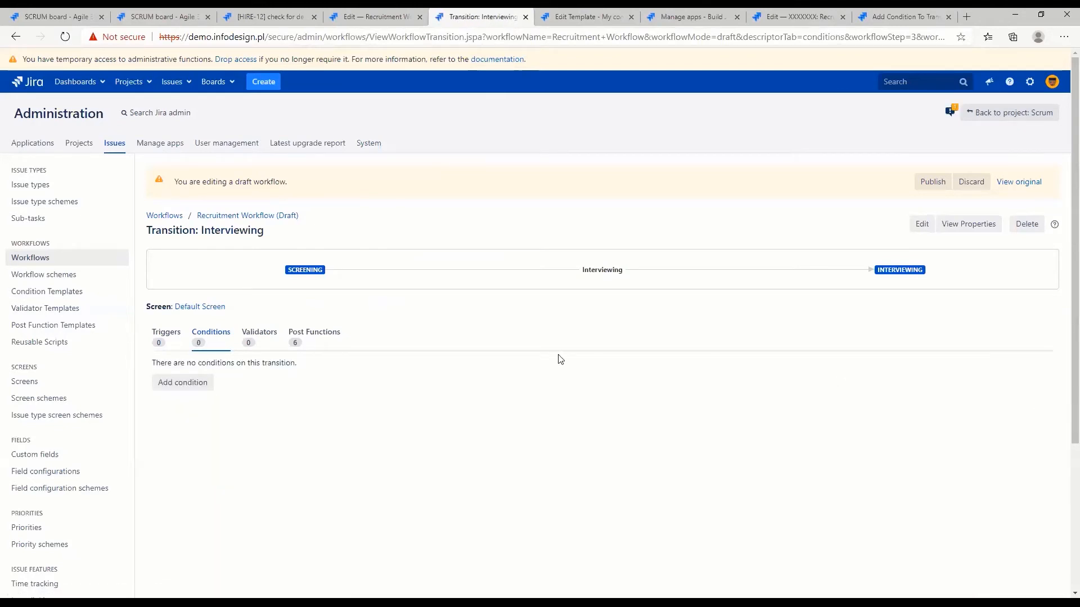
Add a Run Validator Templates validator to the Interviewing transition using the My complex validator template
left_click(265, 335)
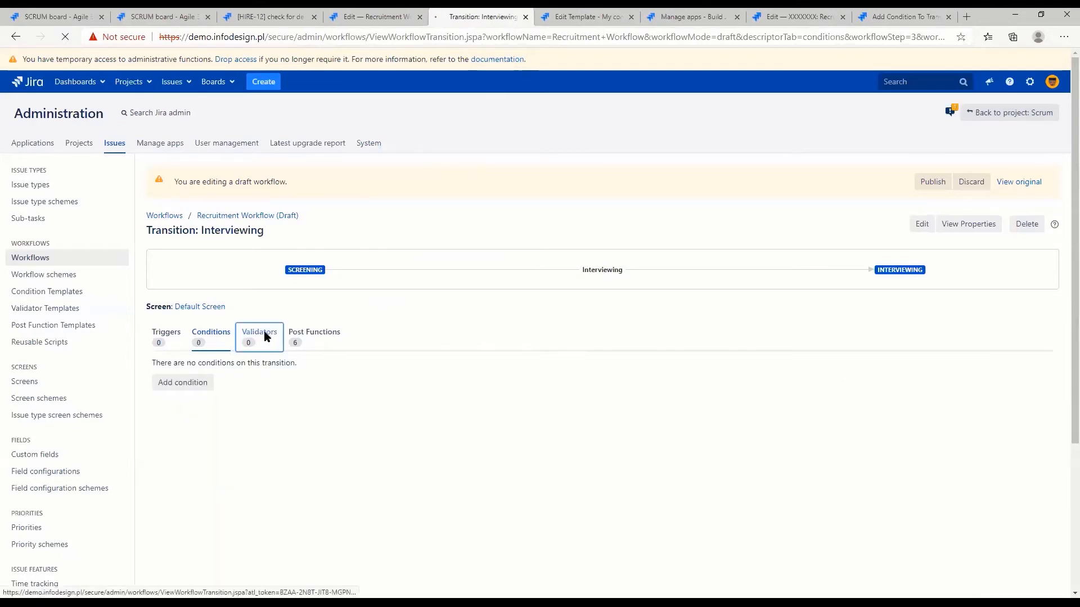
left_click(174, 387)
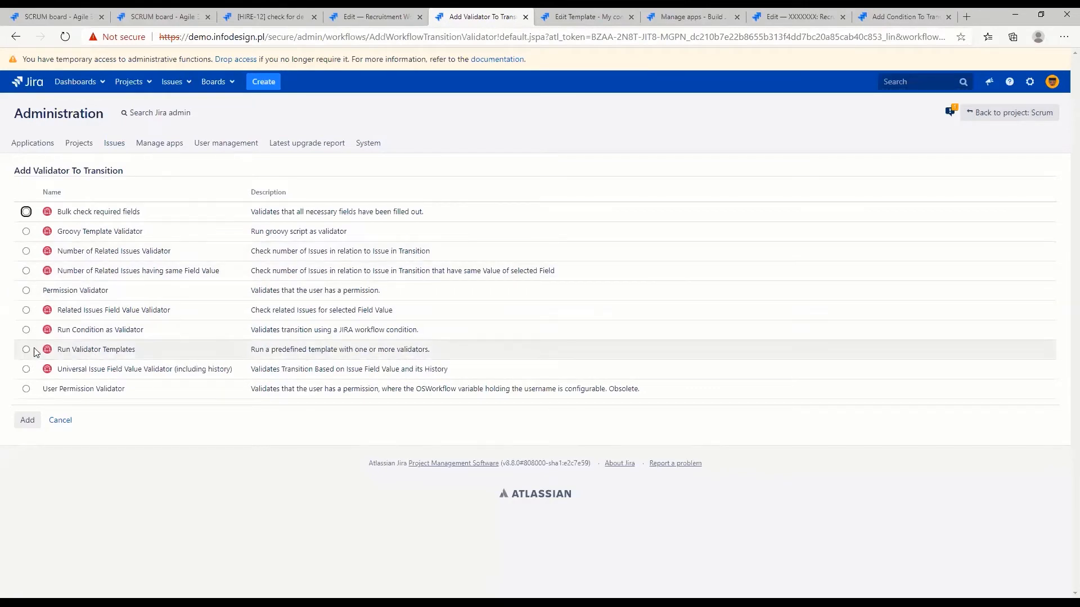
left_click(27, 420)
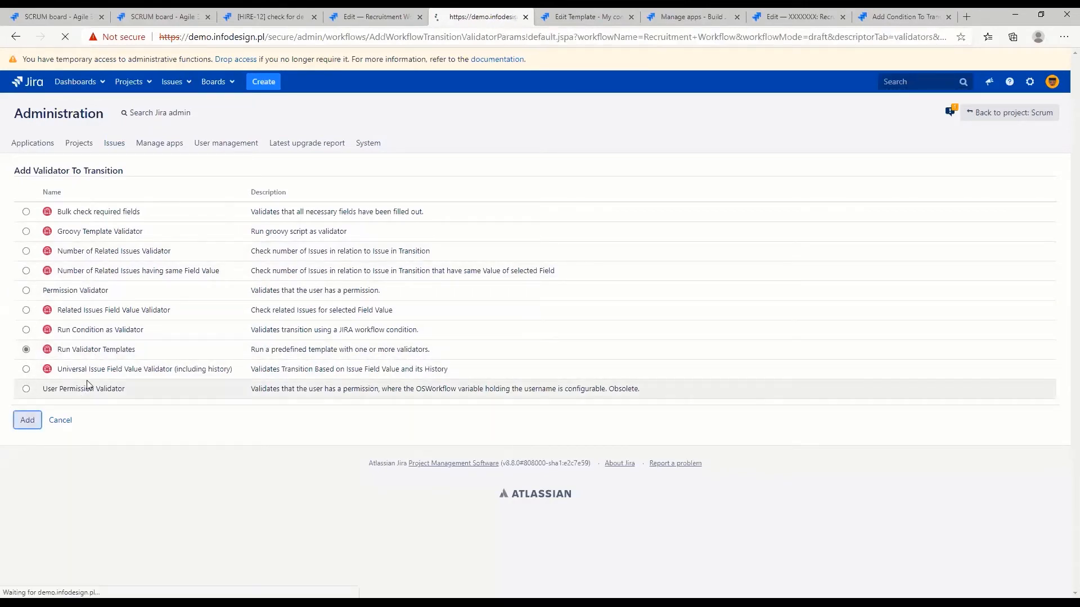
left_click(26, 235)
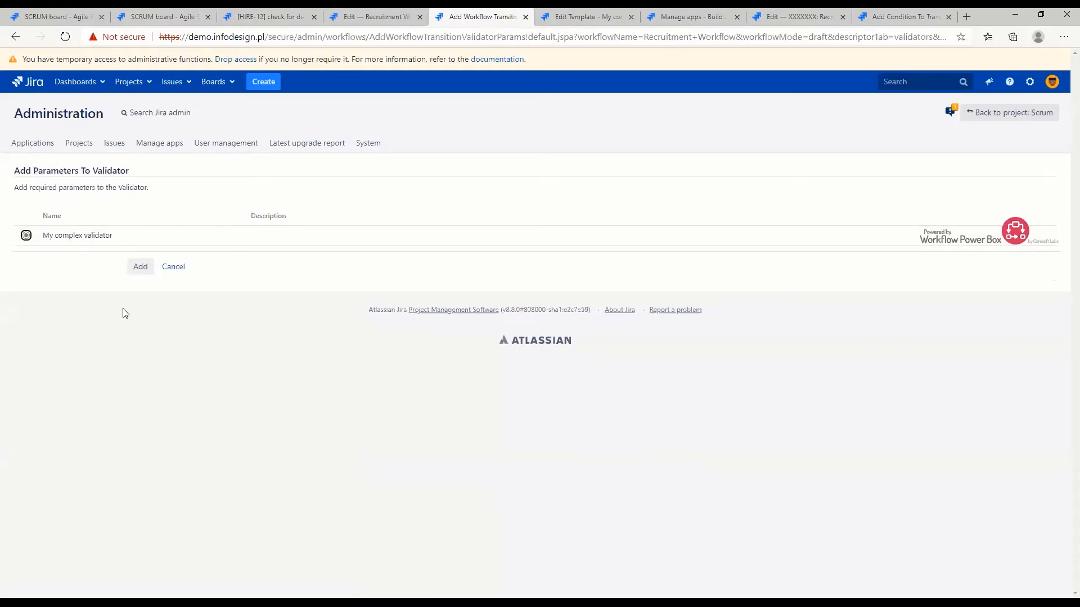
left_click(140, 270)
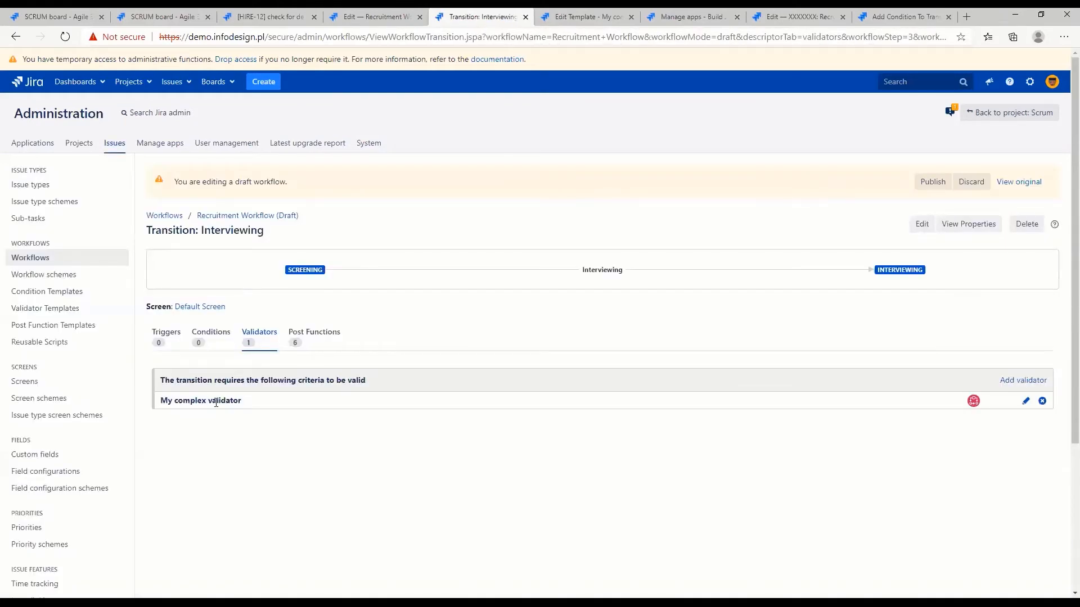
Publish the Recruitment Workflow draft without saving a backup copy
left_click_drag(248, 405, 159, 401)
left_click(254, 467)
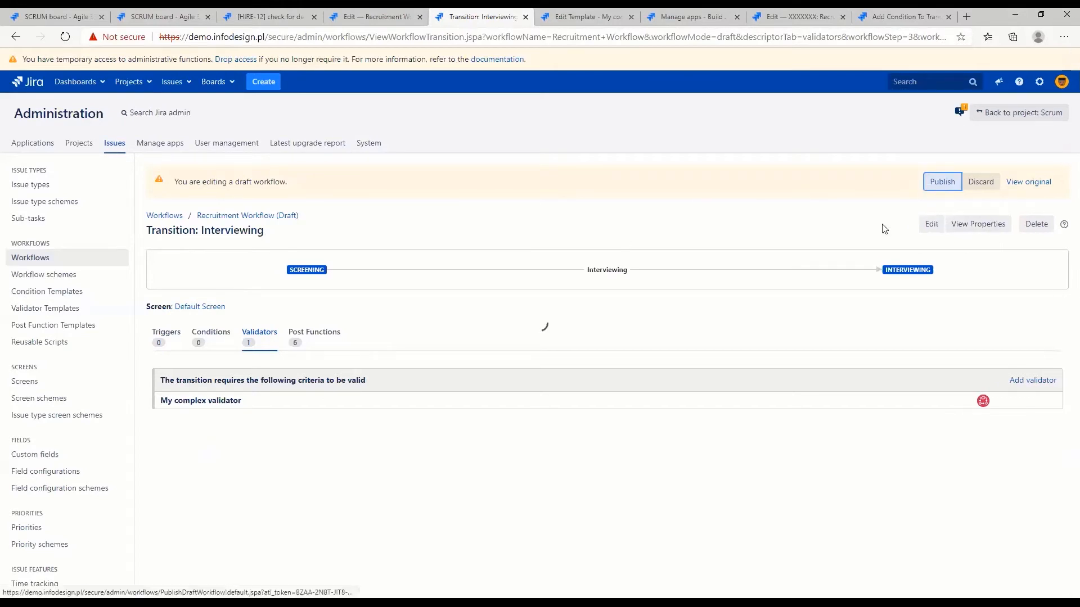
left_click(933, 181)
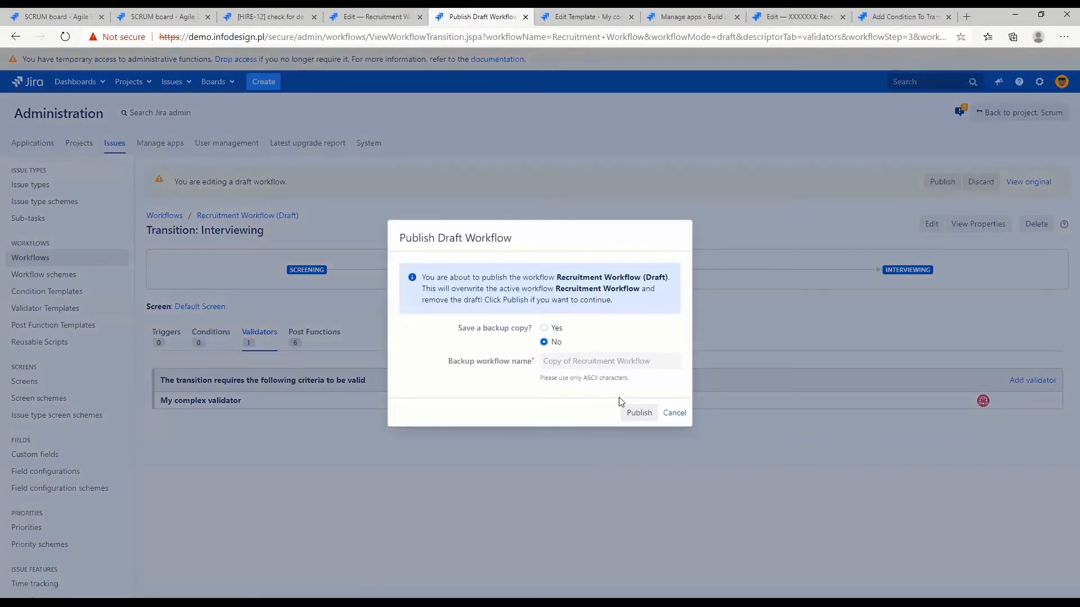
left_click(638, 413)
Create a Task in the Recruitment project with the summary "new issue" and open it
left_click(268, 17)
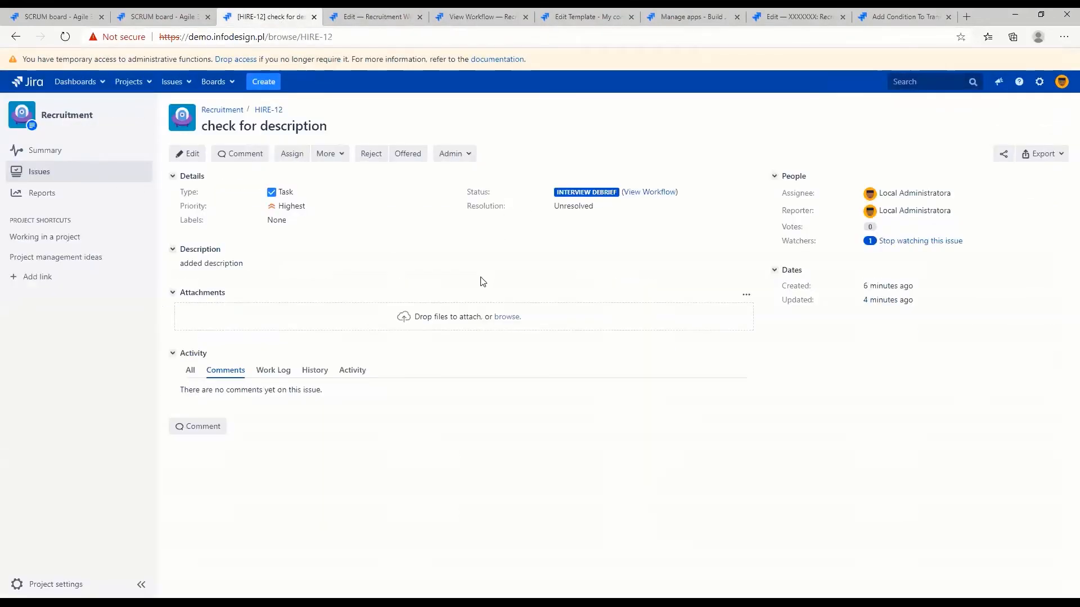
type("c")
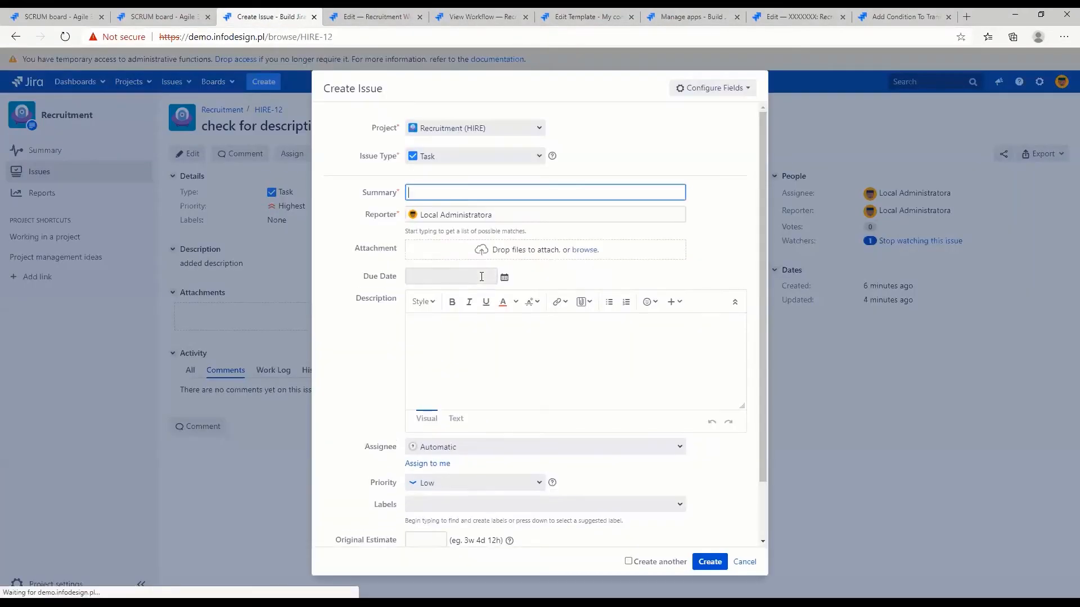
type("new issue")
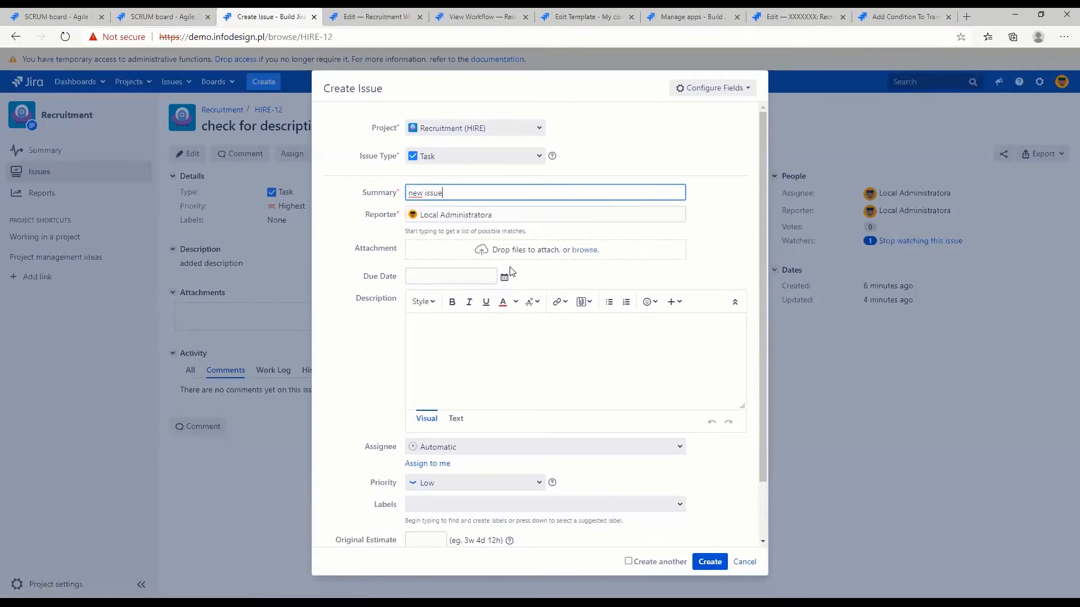
left_click(709, 562)
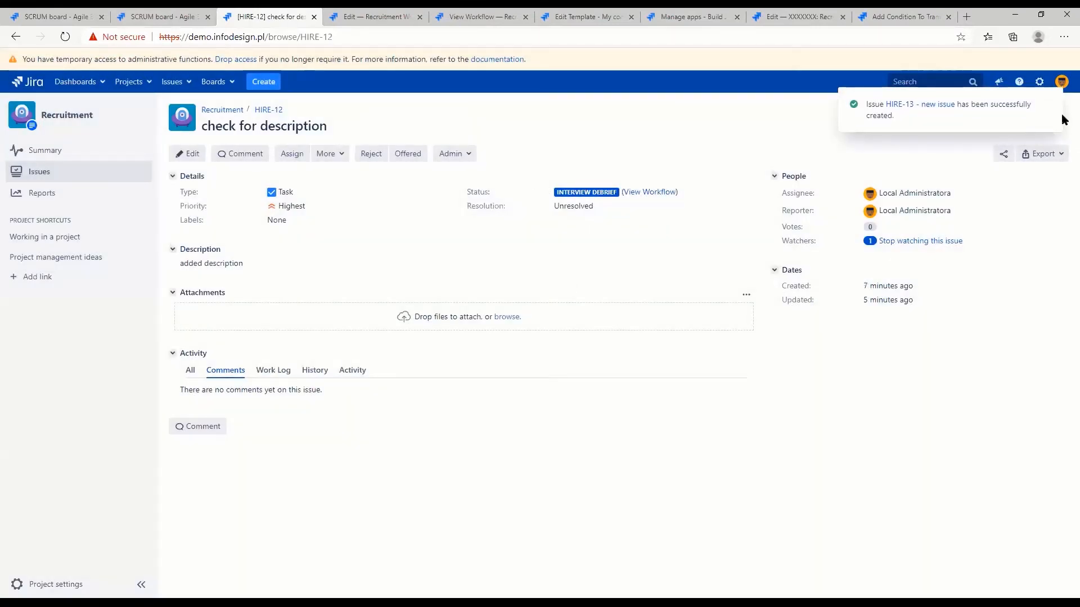
left_click(940, 105)
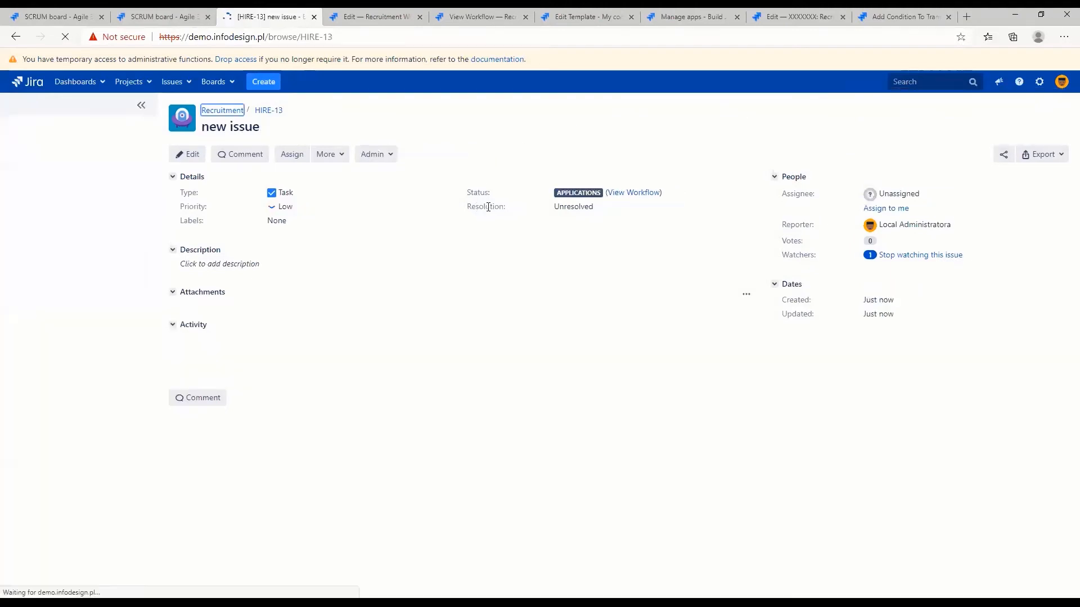
Set the new issue's priority to Highest
left_click(296, 206)
left_click(322, 221)
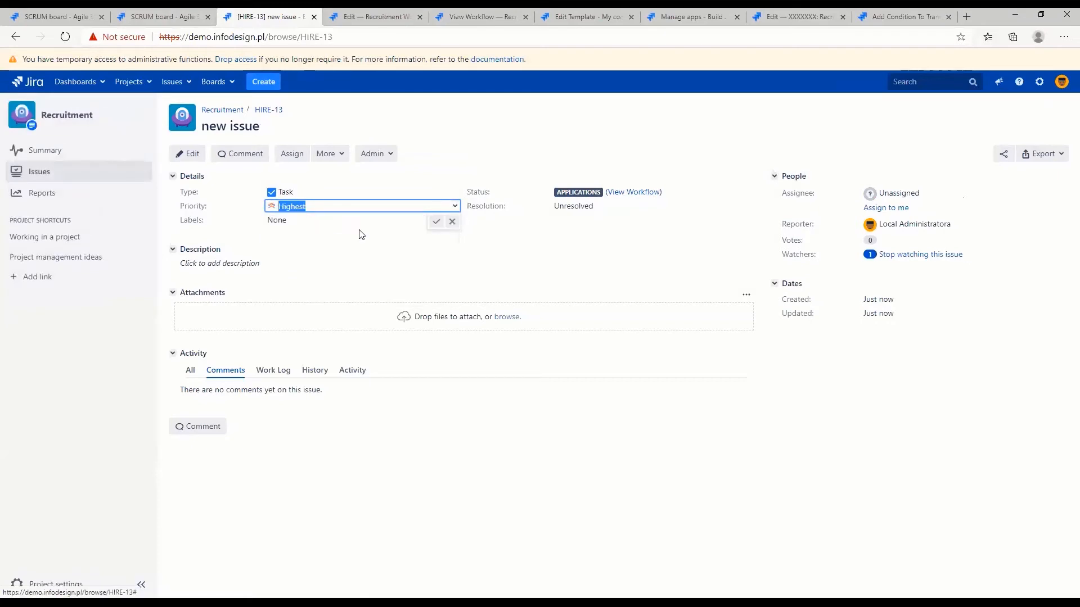
left_click(437, 222)
Assign the new issue to yourself and move it to Screening
left_click(895, 212)
left_click(372, 159)
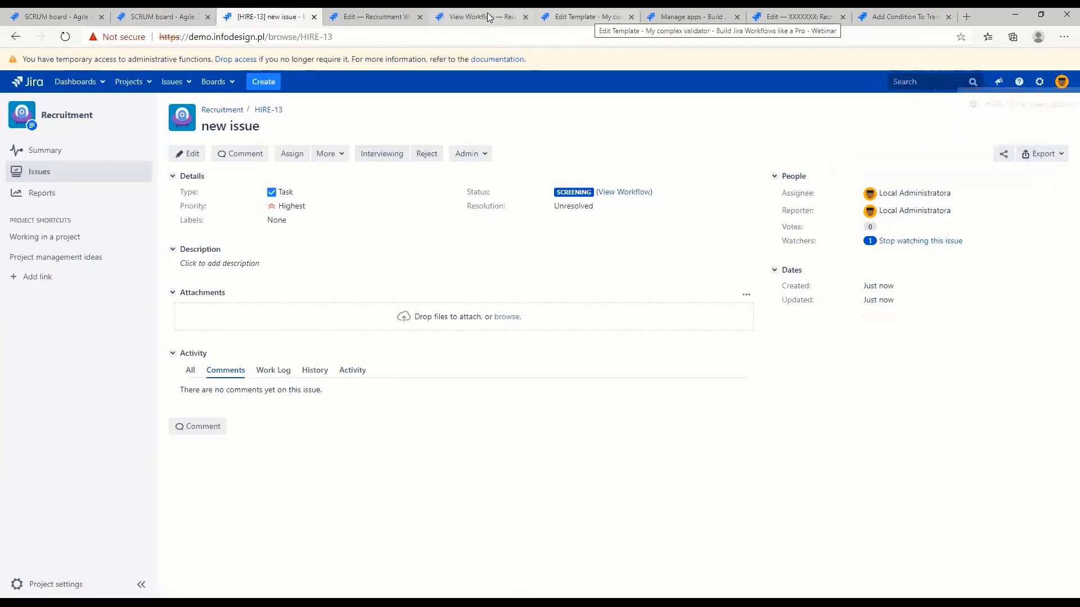
Check which workflow and transition are associated with My complex validator in the list of validator templates
left_click(571, 17)
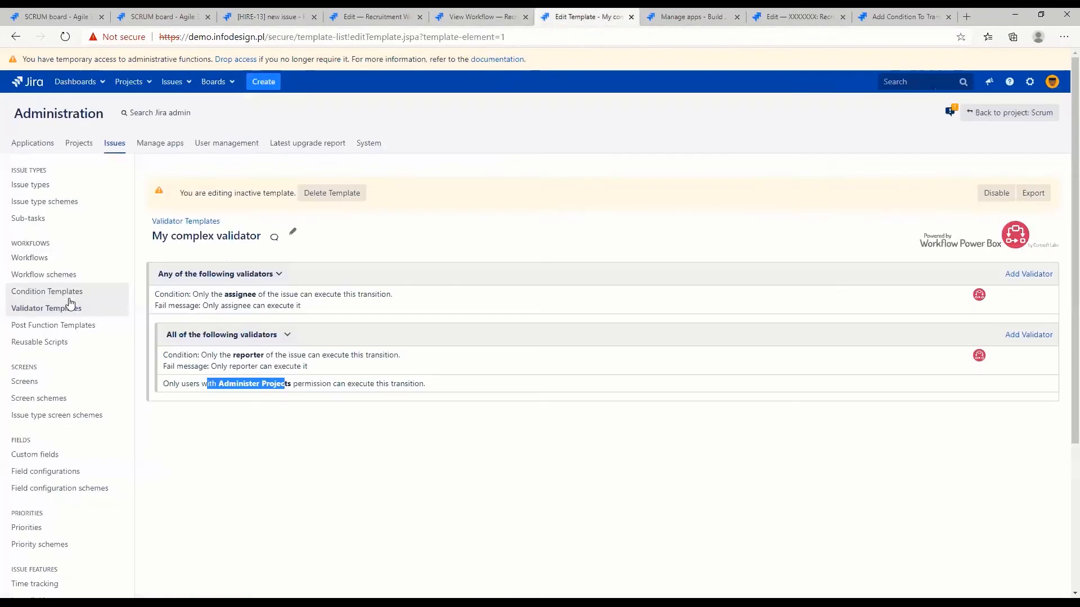
left_click(65, 308)
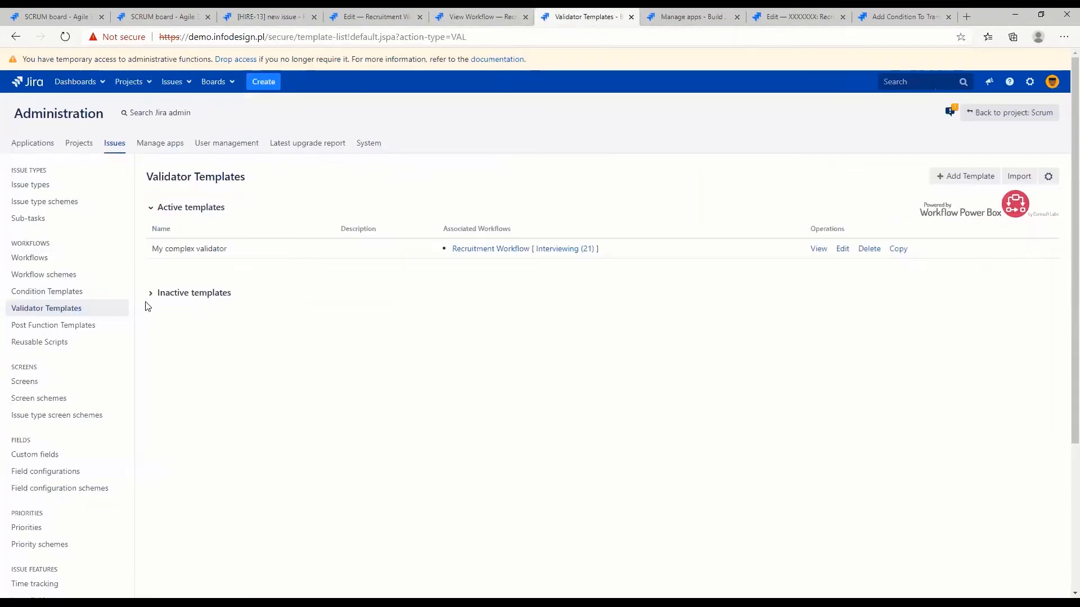
left_click_drag(422, 251, 612, 248)
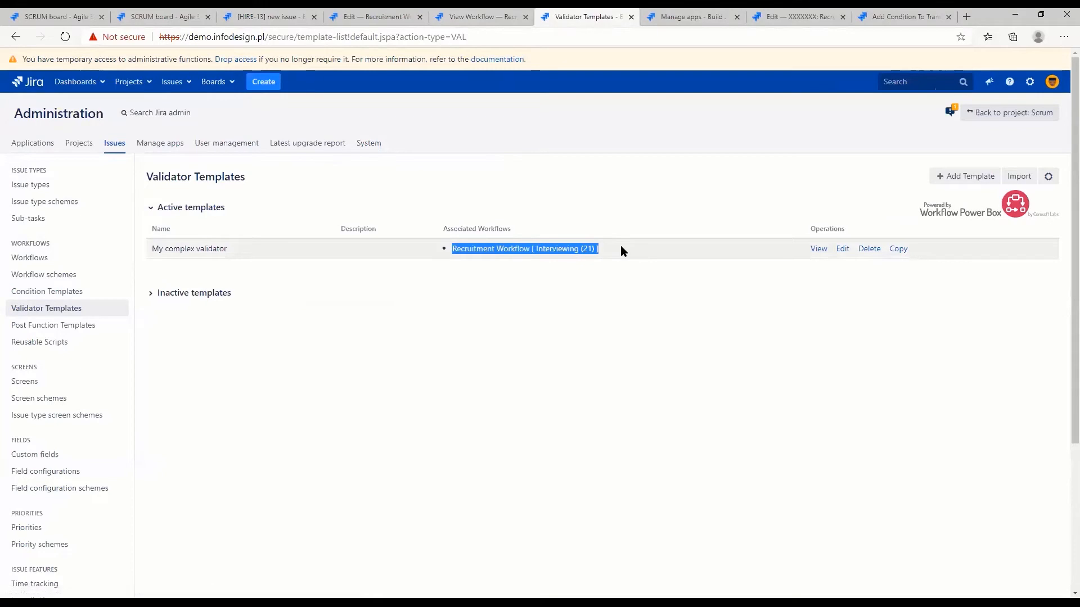
triple_click(524, 234)
left_click(631, 254)
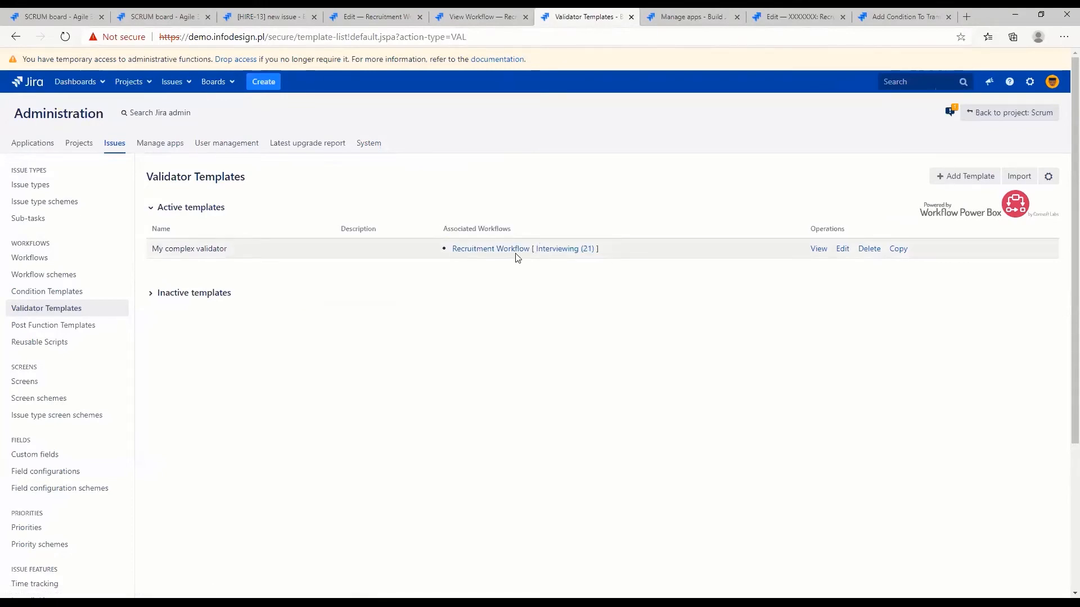
Open the My complex validator template for editing and review its assignee validator
left_click(842, 251)
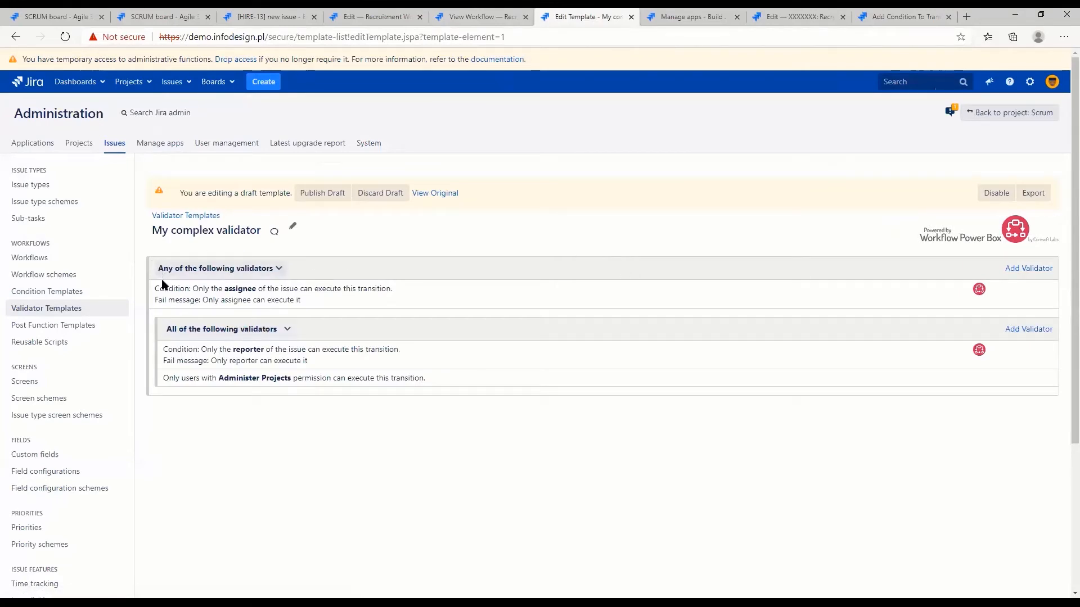
left_click_drag(185, 288, 308, 290)
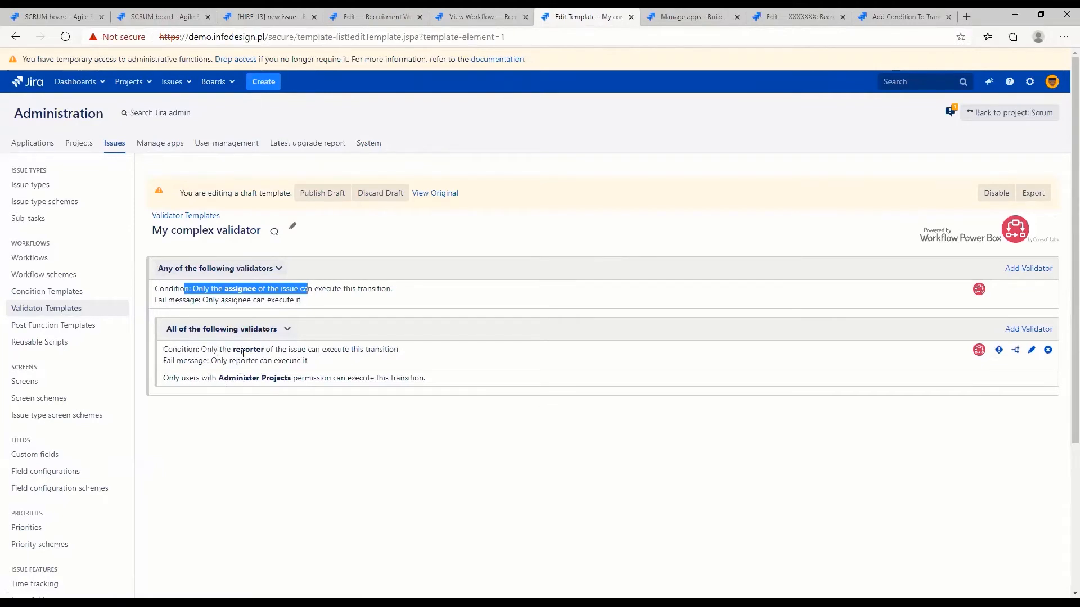
Remove the assignee from the HIRE-13 issue
left_click(476, 17)
left_click(379, 13)
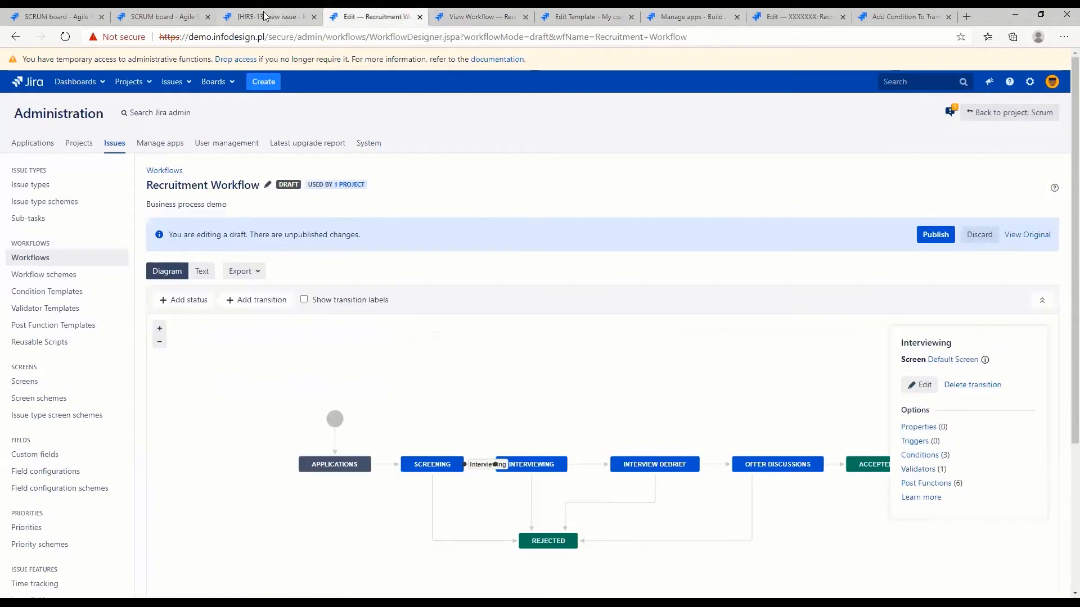
left_click(270, 16)
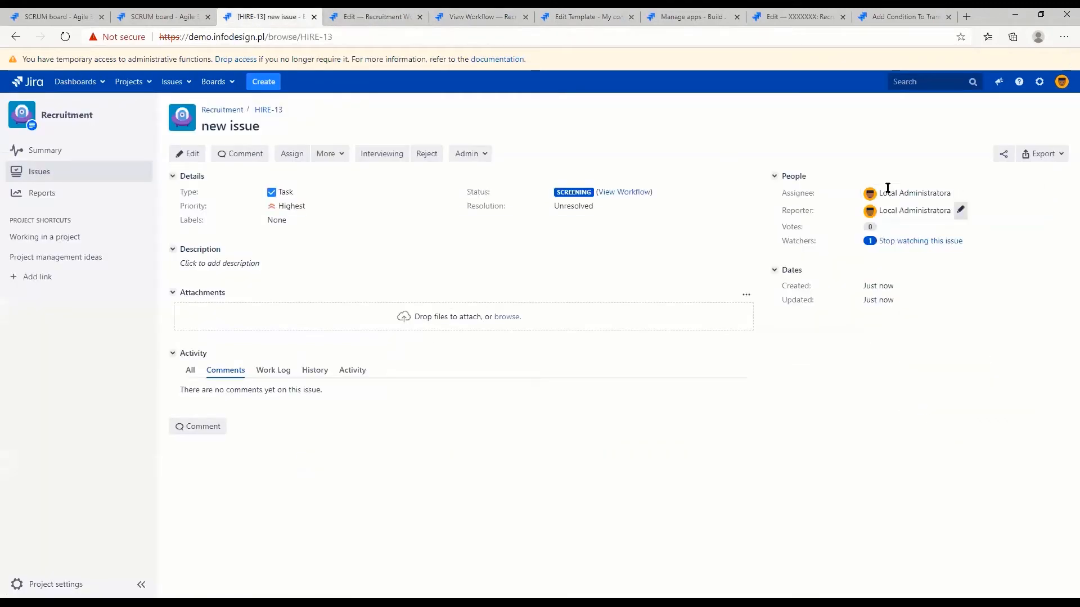
left_click(908, 194)
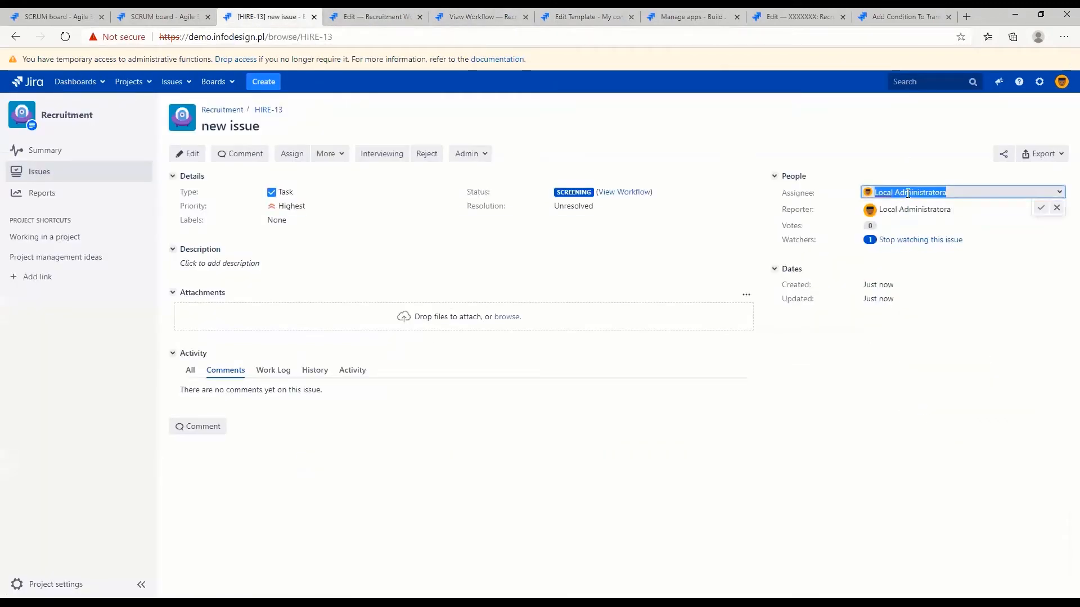
key("BackSpace")
left_click(1041, 209)
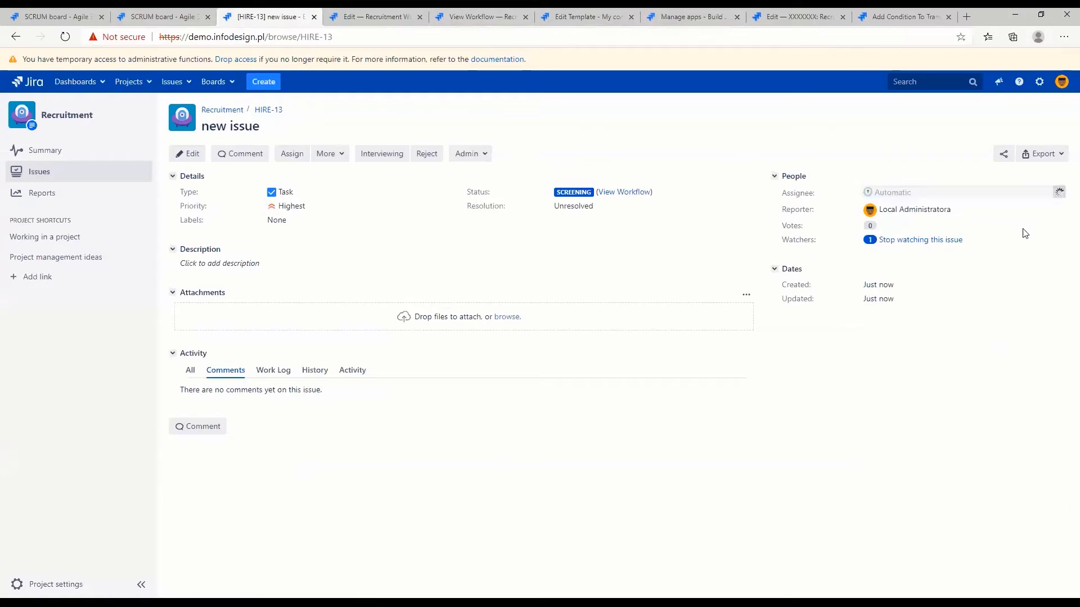
Set the outer group of the My complex validator template to require all of the following validators, and publish the template draft
left_click(382, 16)
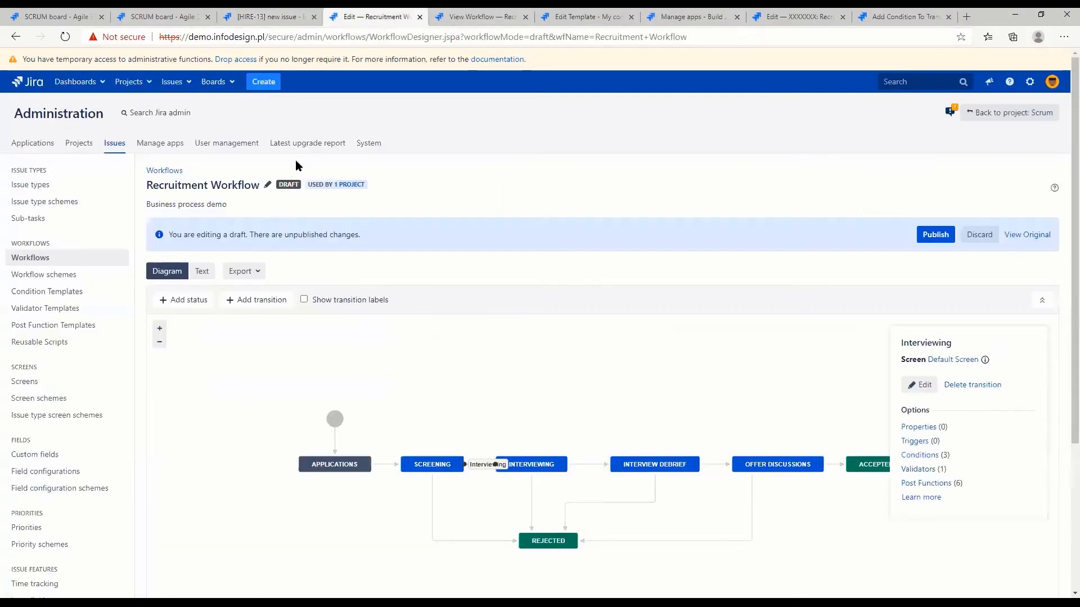
key("ctrl+Tab")
key("ctrl+Tab")
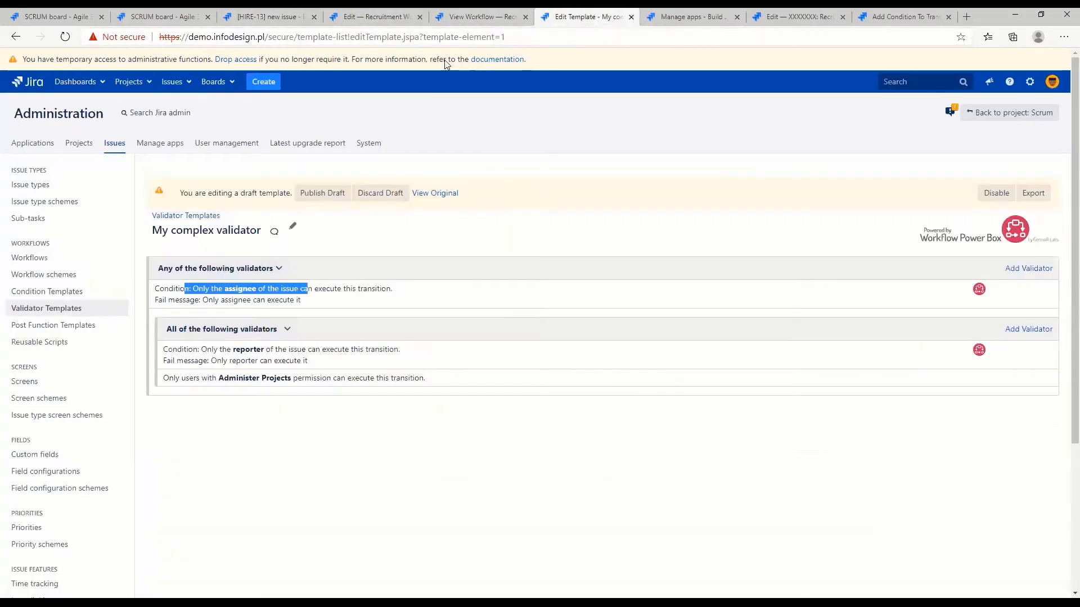
left_click(205, 267)
left_click(197, 288)
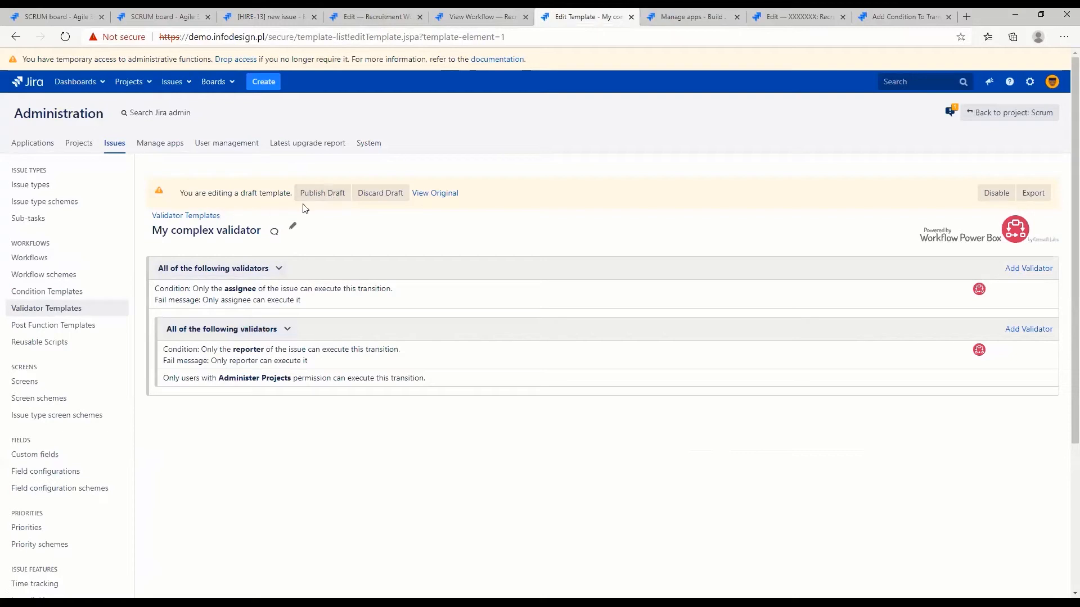
left_click(328, 194)
left_click(621, 394)
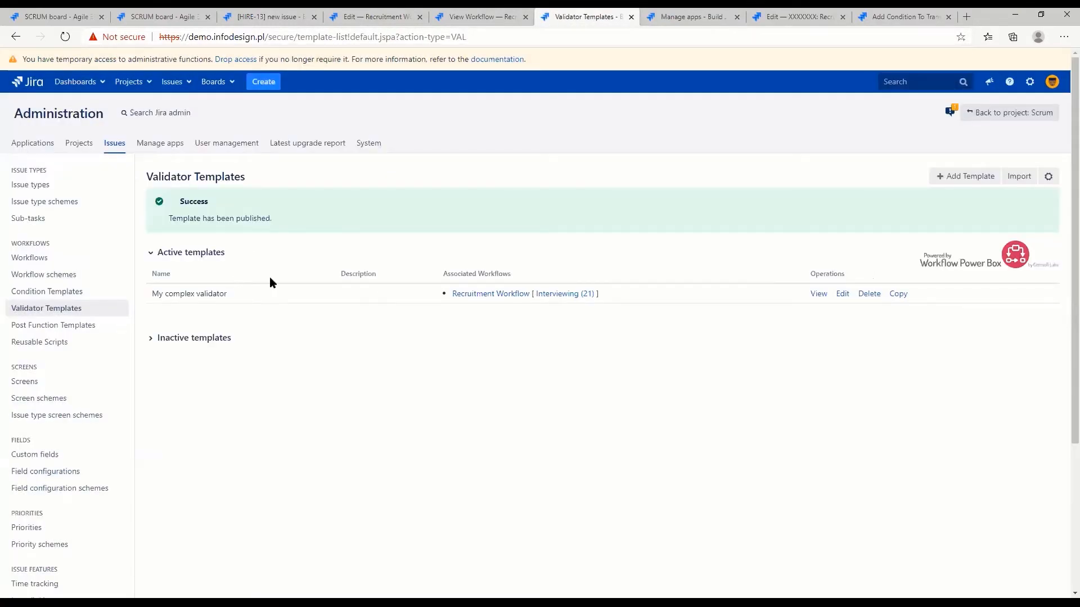
Try to move the unassigned HIRE-13 issue through the Interviewing transition and read the validation message
left_click(270, 17)
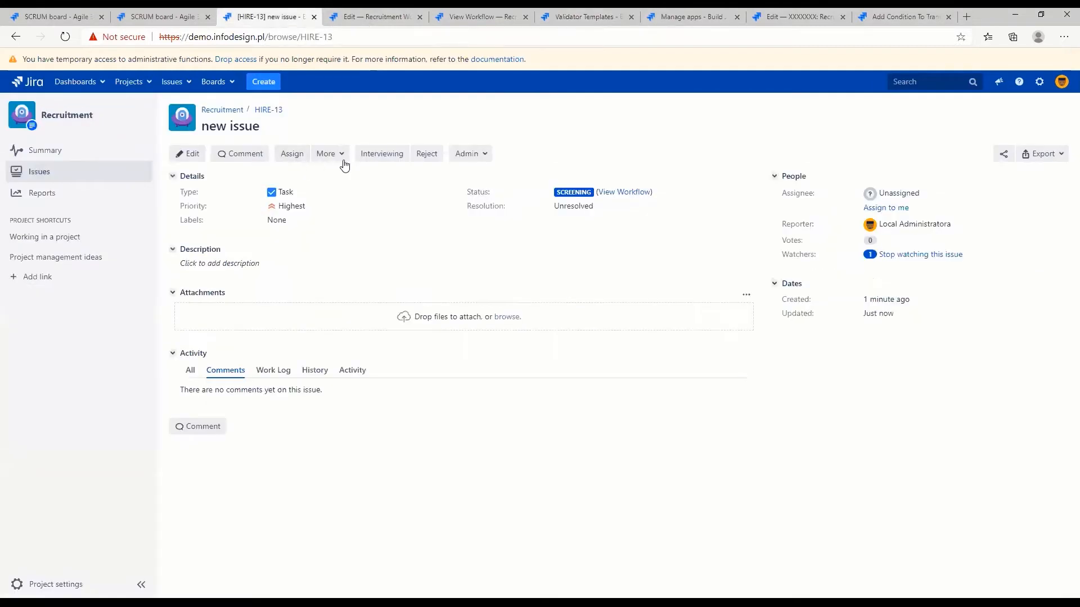
left_click(378, 153)
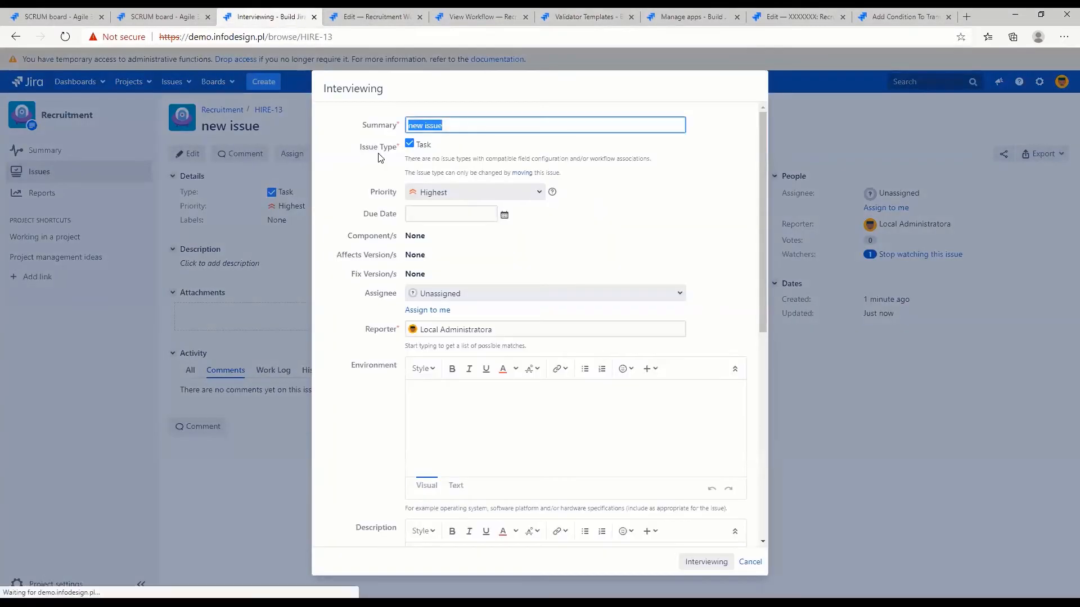
left_click(703, 564)
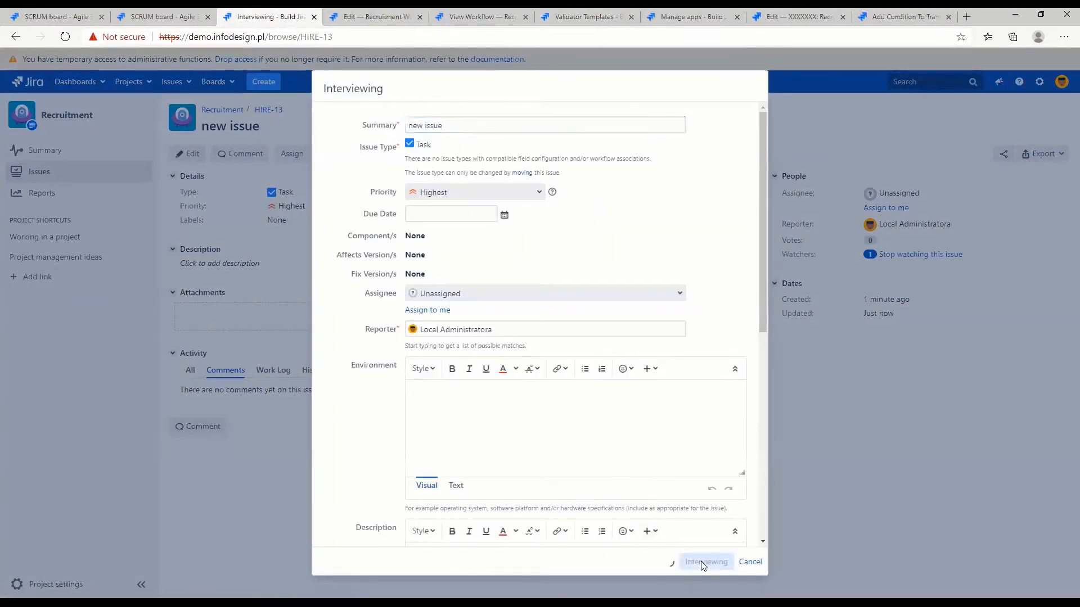
left_click_drag(492, 132, 523, 134)
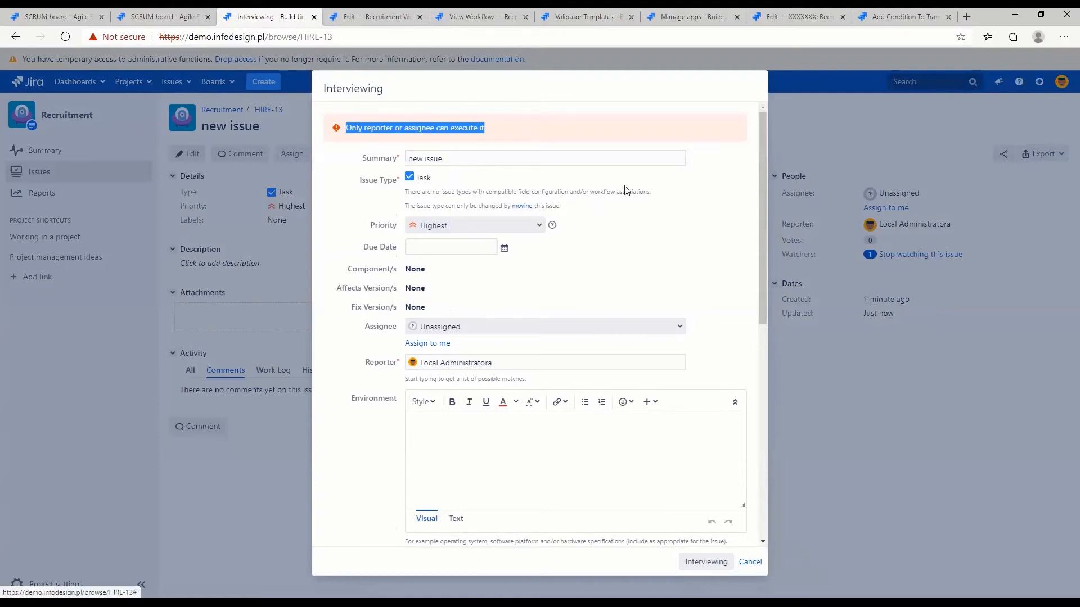
Open the My complex validator template for editing again and check its validator groups
left_click(590, 17)
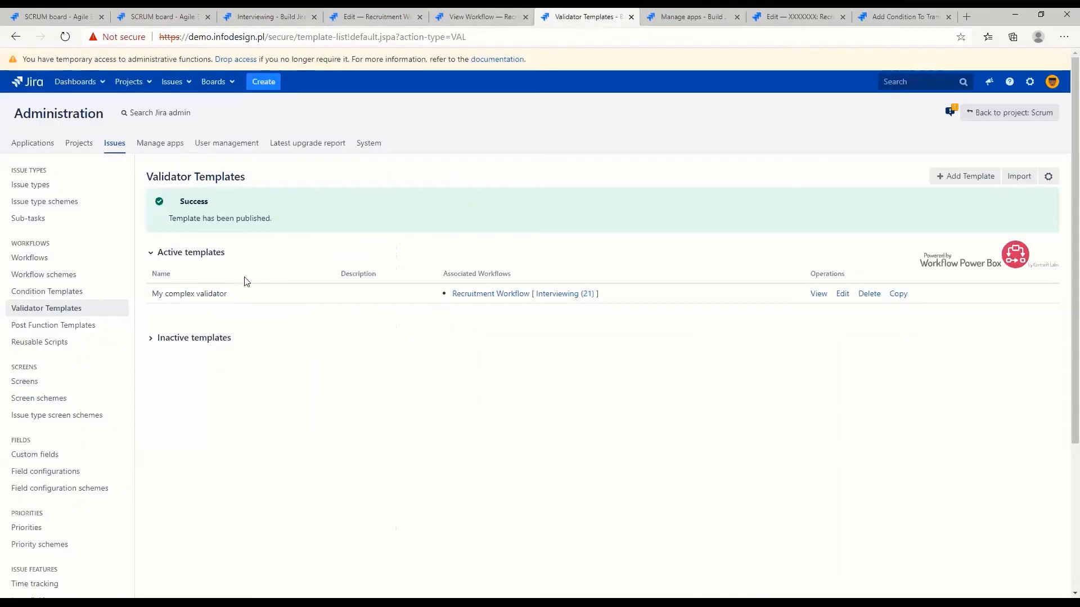
left_click(843, 295)
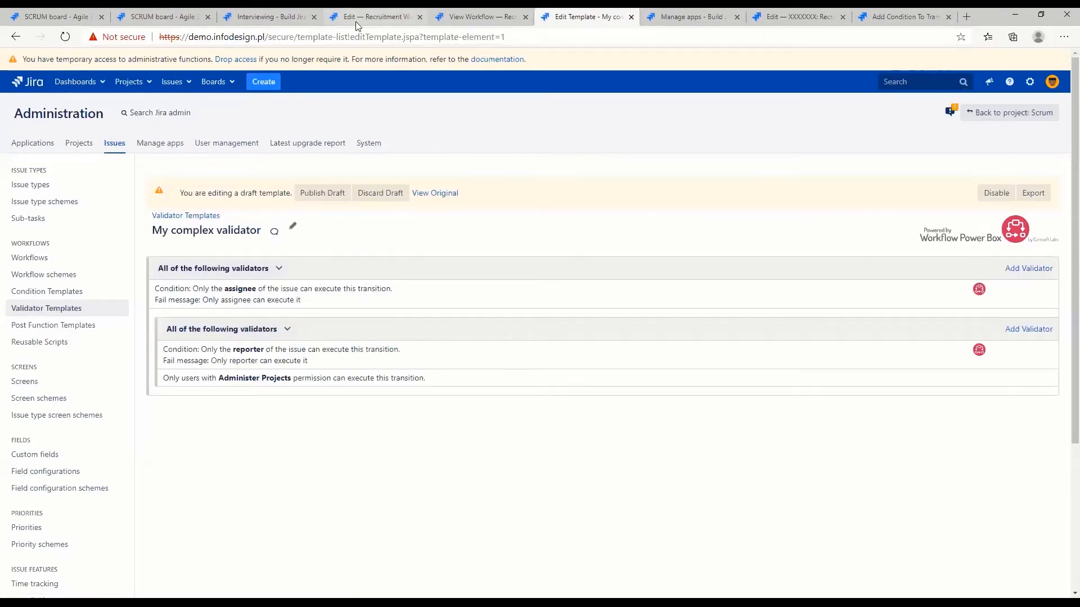
left_click(472, 23)
Cancel the open transition on HIRE-13, assign the issue to yourself and move it to Interviewing
left_click(319, 16)
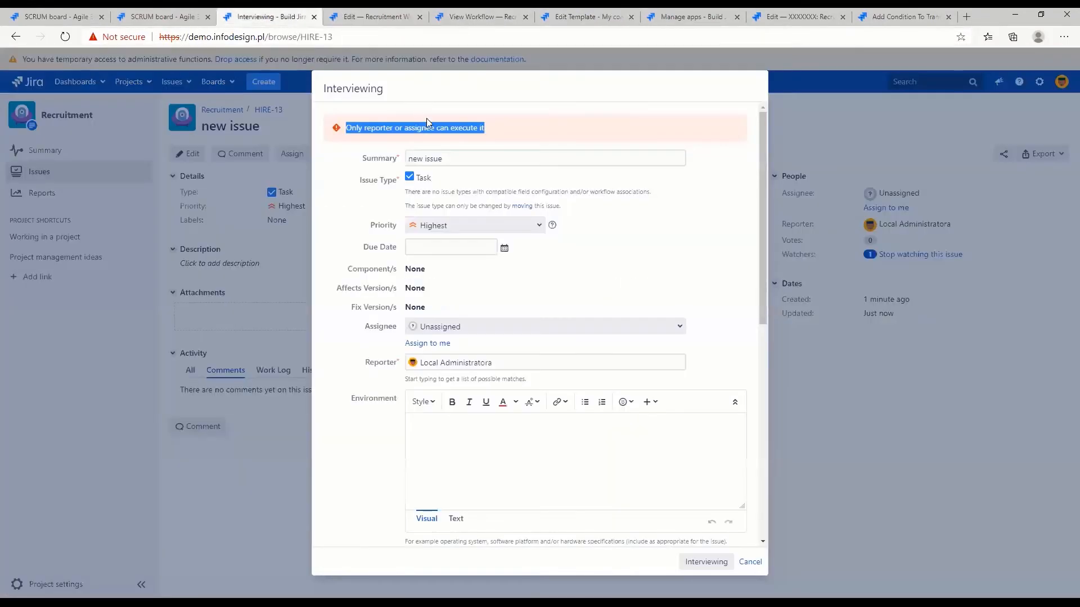
key("Escape")
left_click(893, 208)
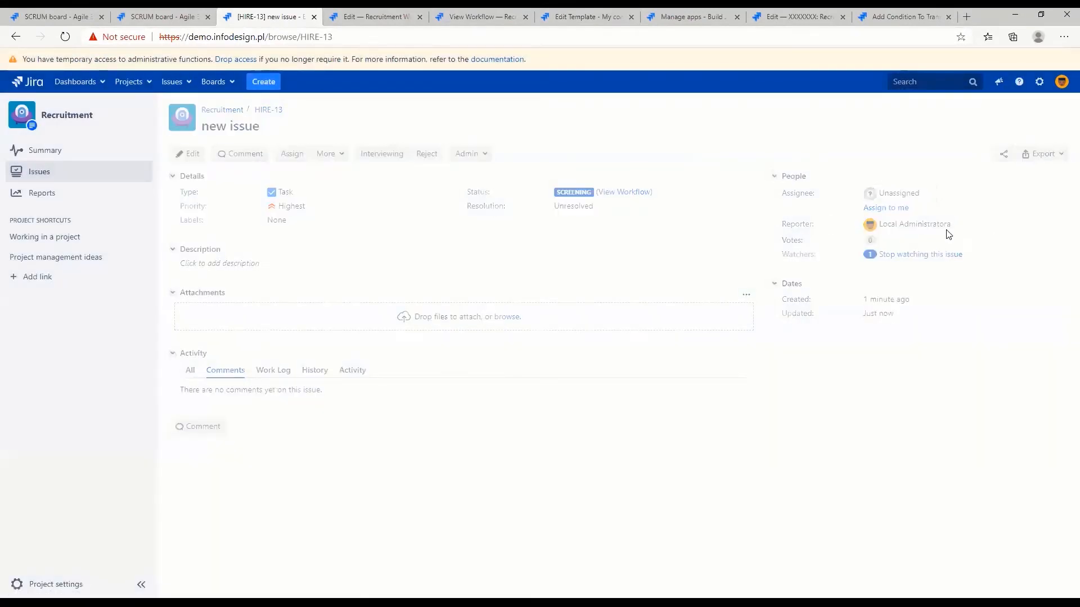
left_click(378, 155)
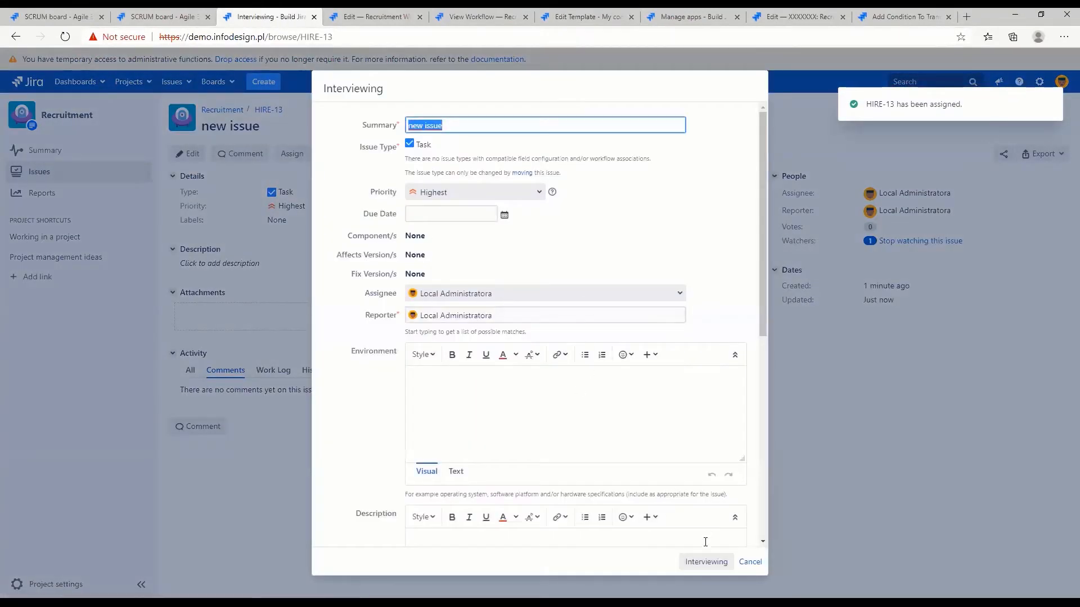
left_click(701, 563)
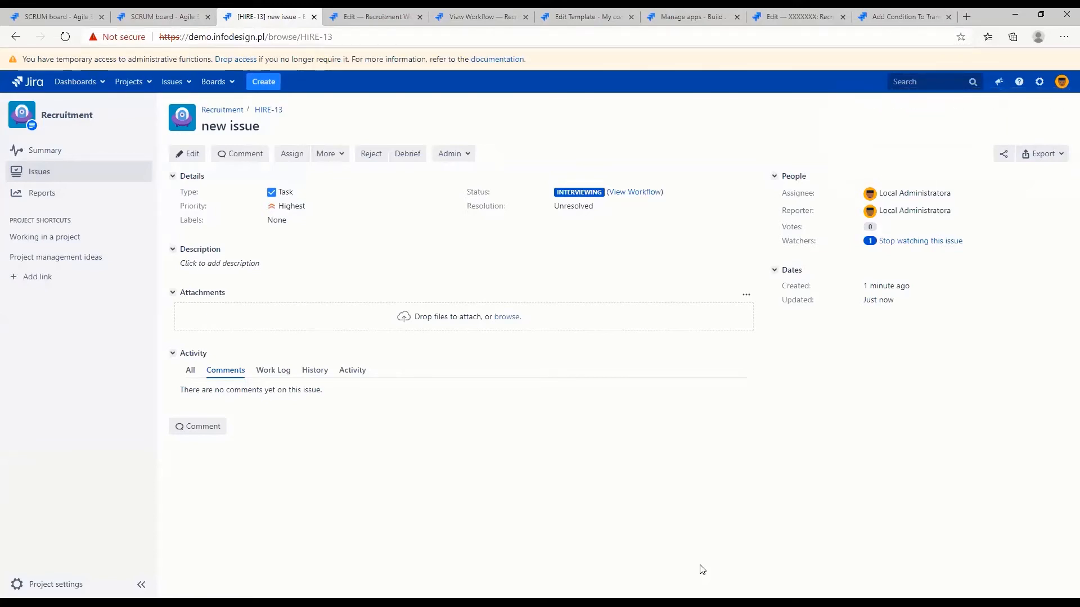
Start editing the Recruitment Workflow, switch it to the diagram view and open the post functions of the Offer Accepted transition
left_click(470, 12)
left_click(581, 14)
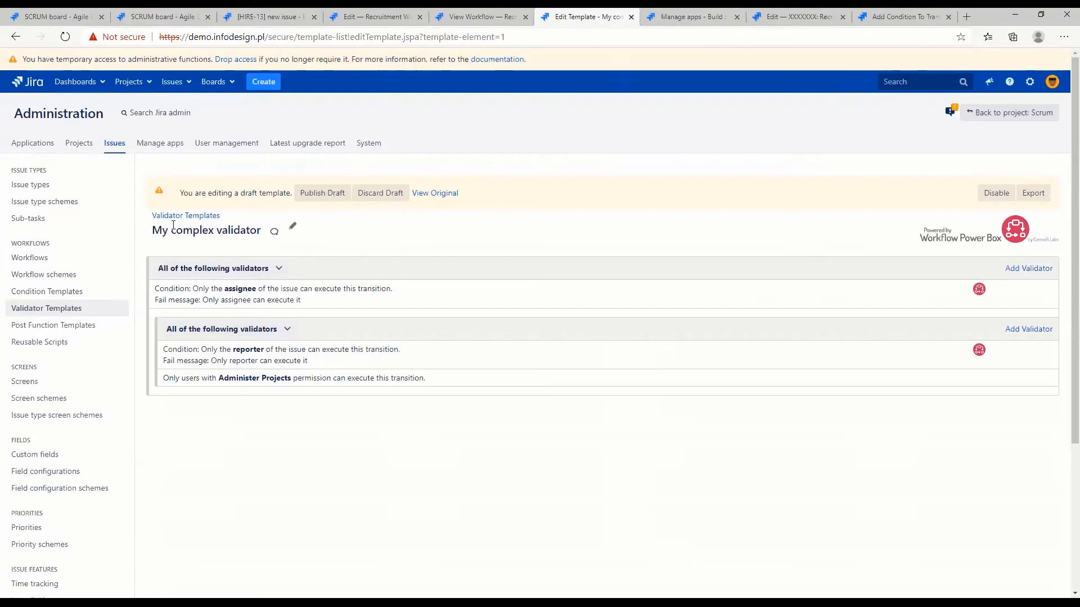
left_click(464, 13)
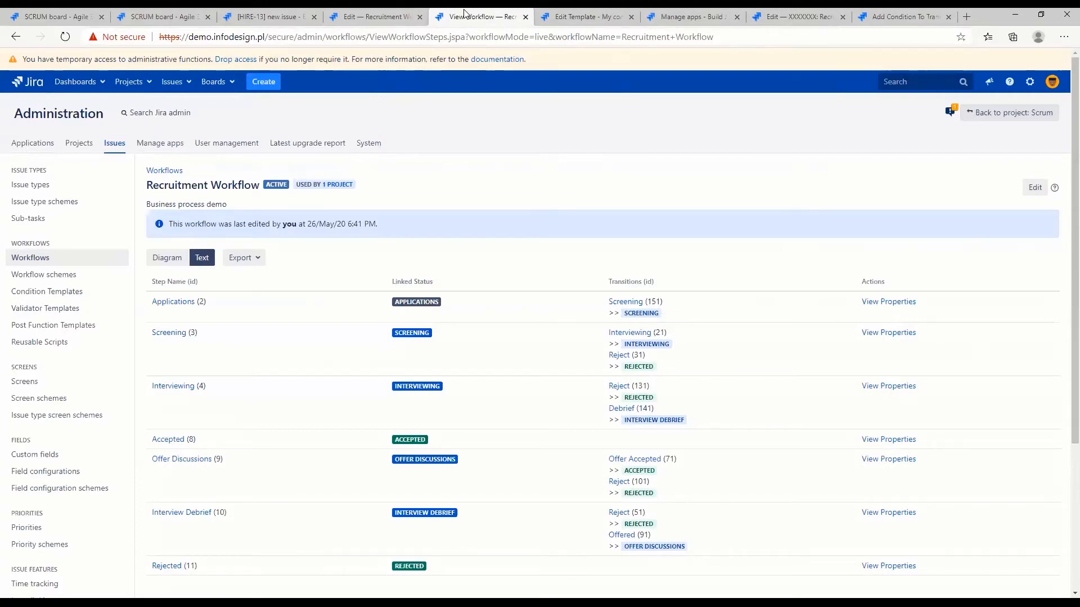
left_click(1036, 194)
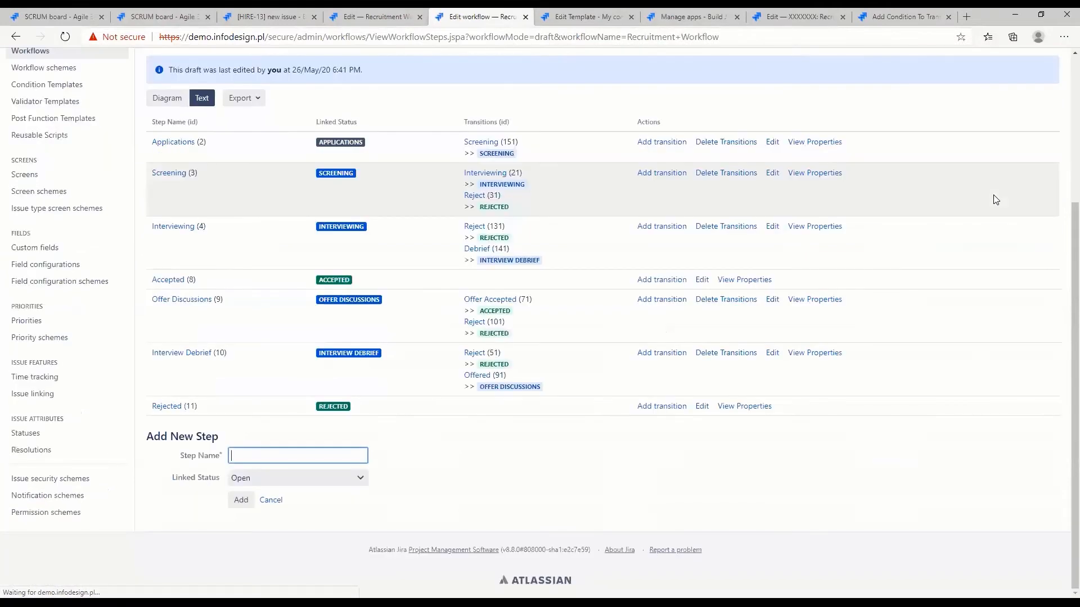
left_click(171, 102)
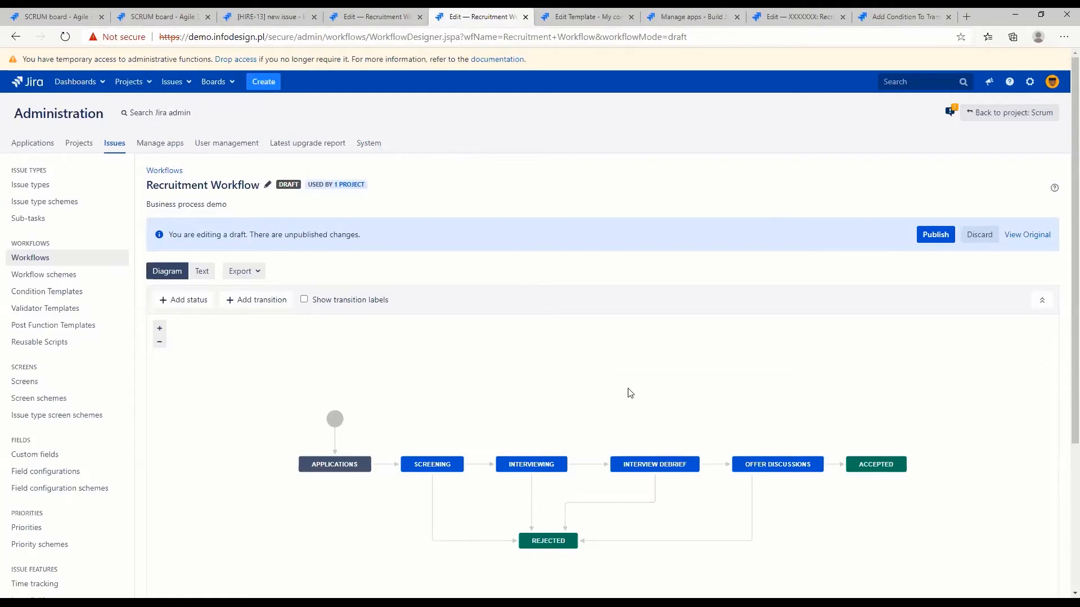
left_click(716, 468)
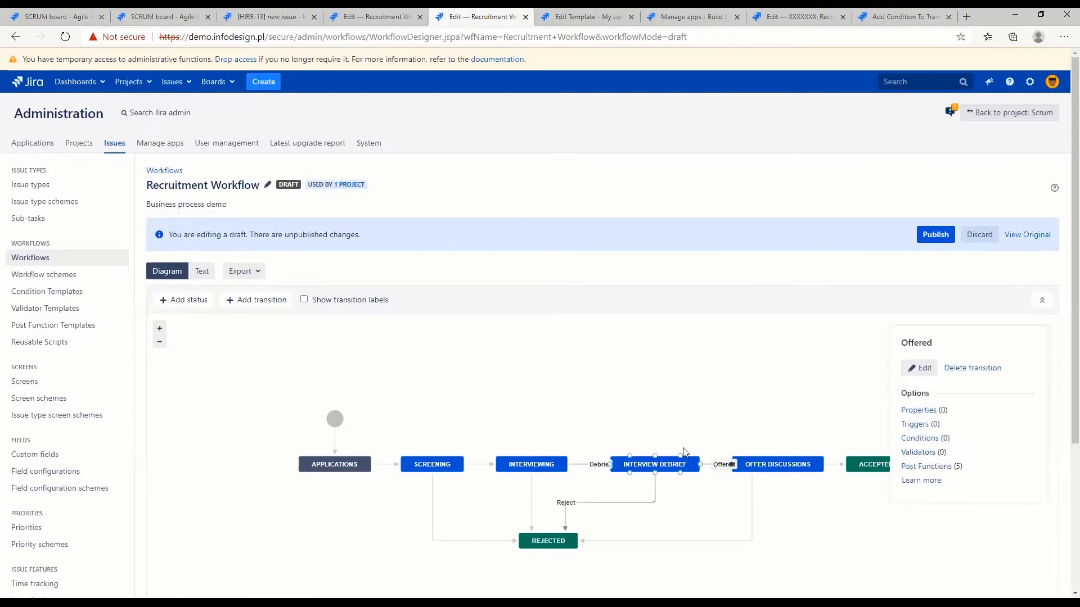
left_click(834, 466)
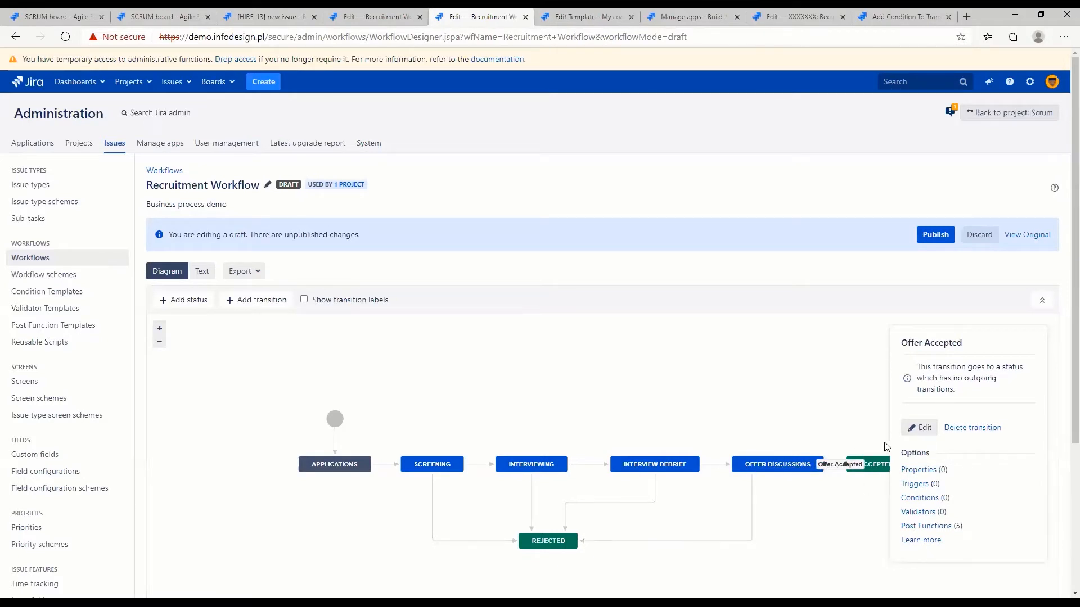
left_click(918, 527)
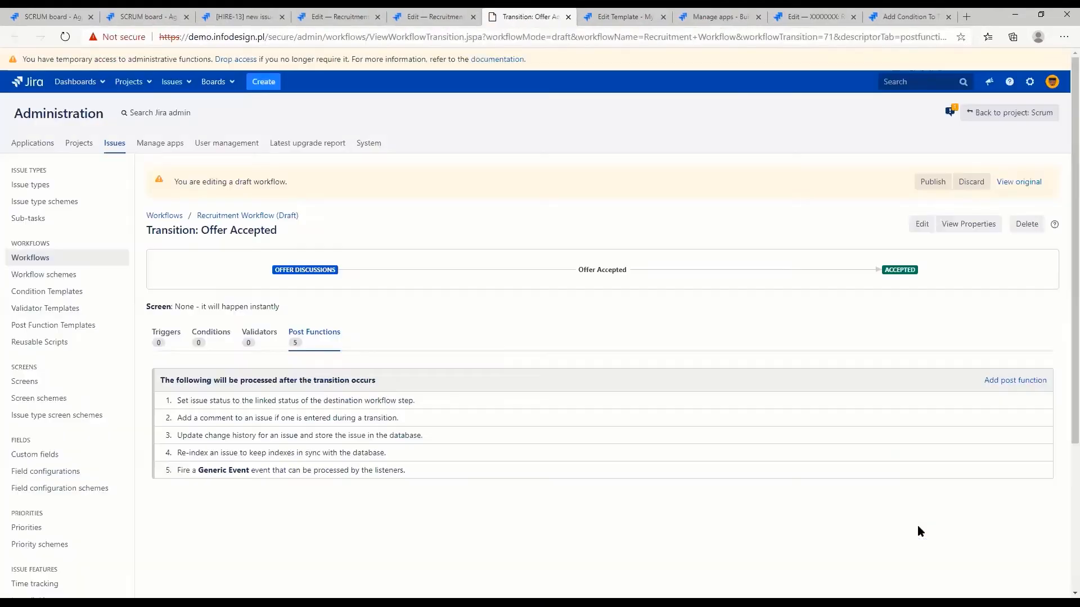
Add an Update Issue Field post function to the Offer Accepted transition
left_click(1040, 382)
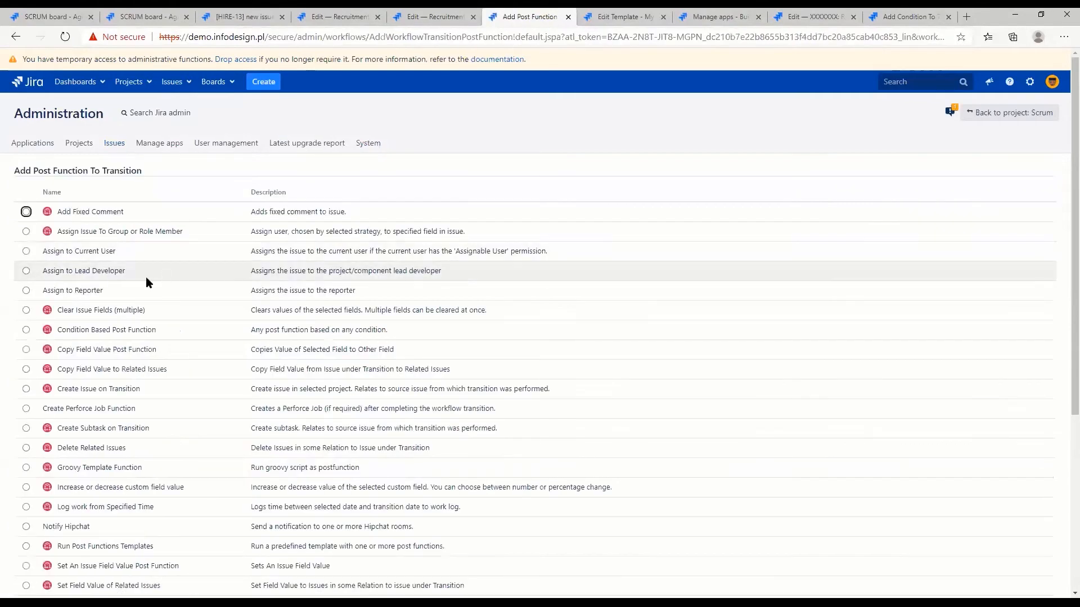
scroll(140, 290, "down", 5)
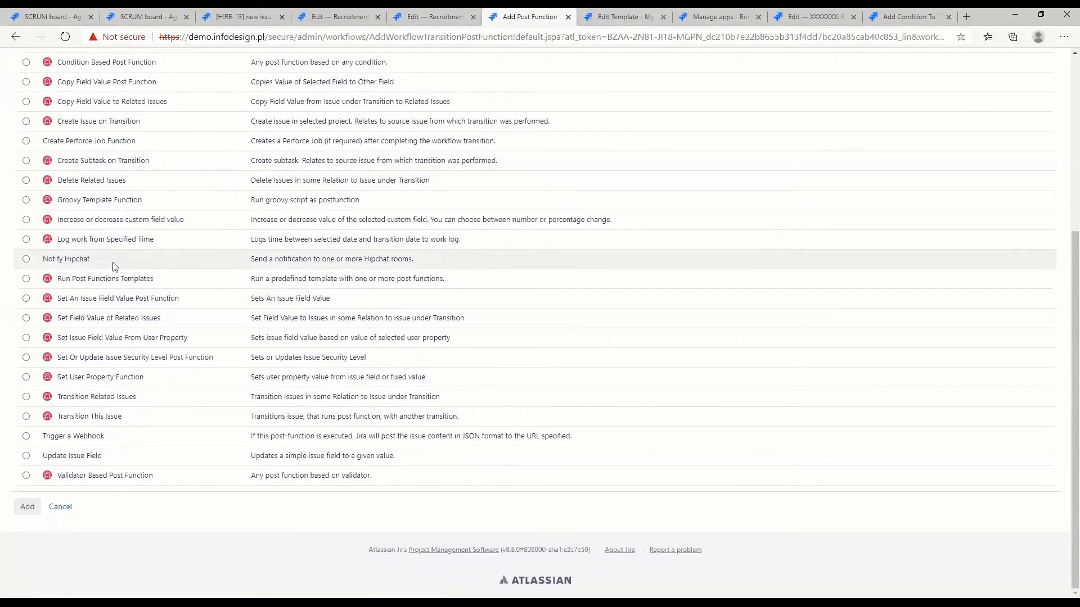
scroll(102, 381, "up", 5)
scroll(102, 381, "down", 4)
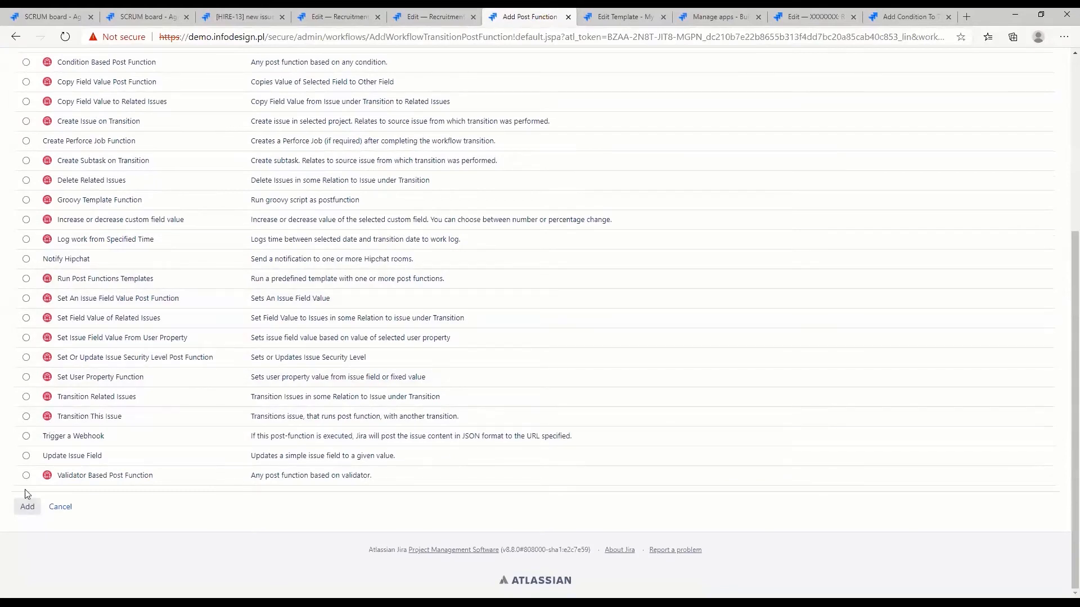
left_click(27, 456)
left_click(28, 507)
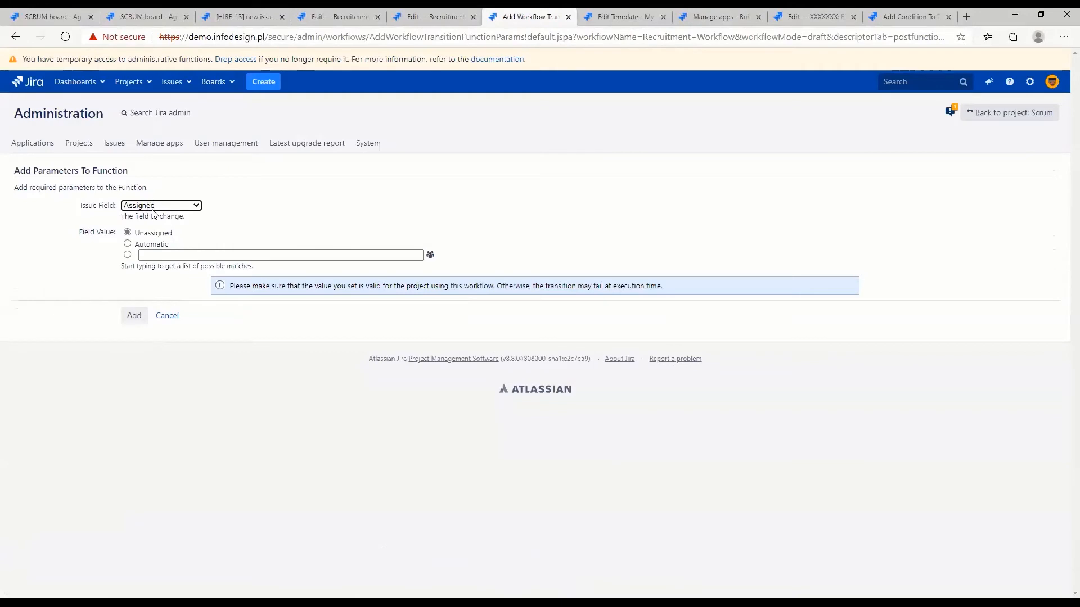
Configure the post function to set the Resolution field to Done and add it to the transition
left_click(152, 209)
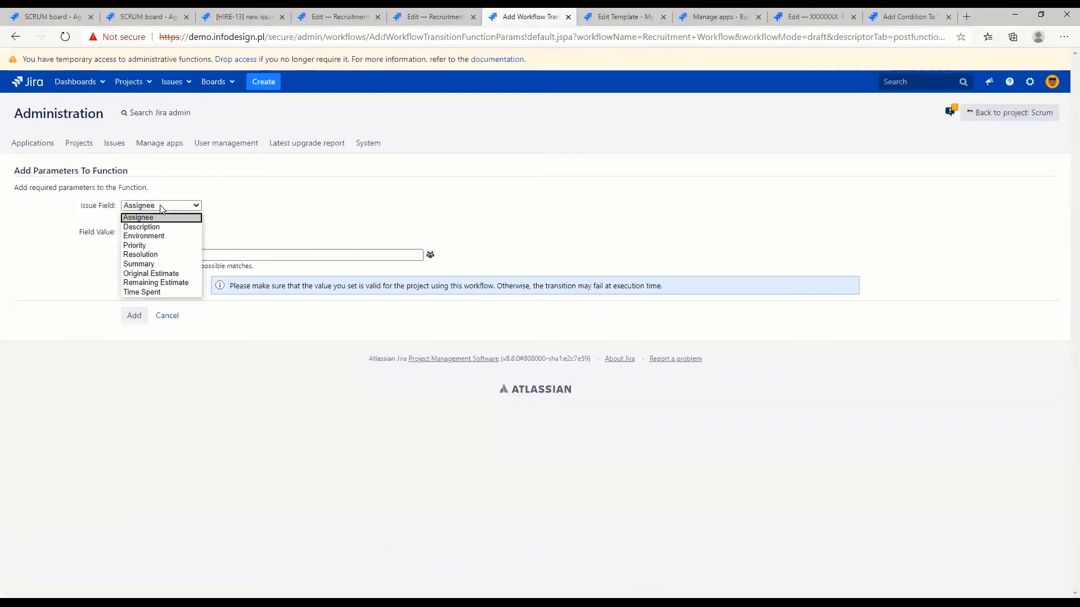
left_click(163, 254)
left_click(185, 232)
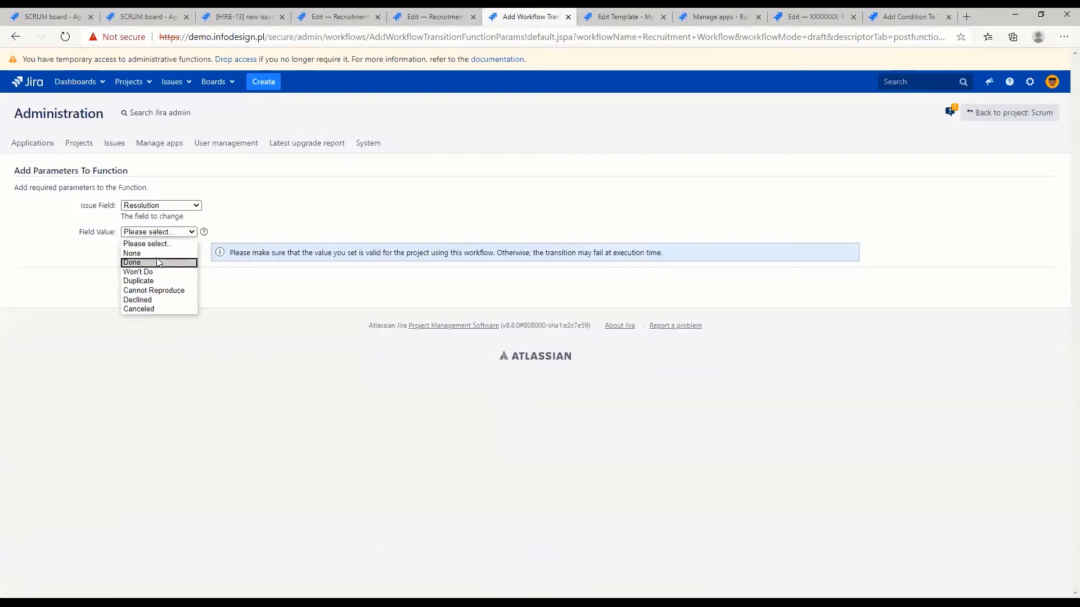
left_click(158, 263)
left_click(133, 282)
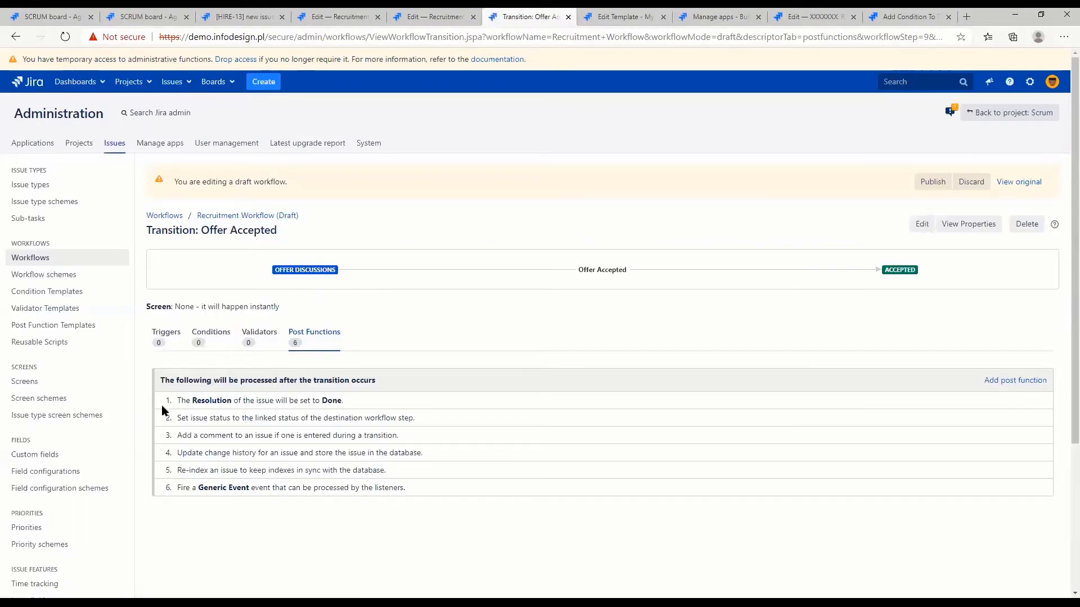
Review the post functions configured on the Offer Accepted transition, including the new resolution entry
left_click_drag(172, 401, 356, 406)
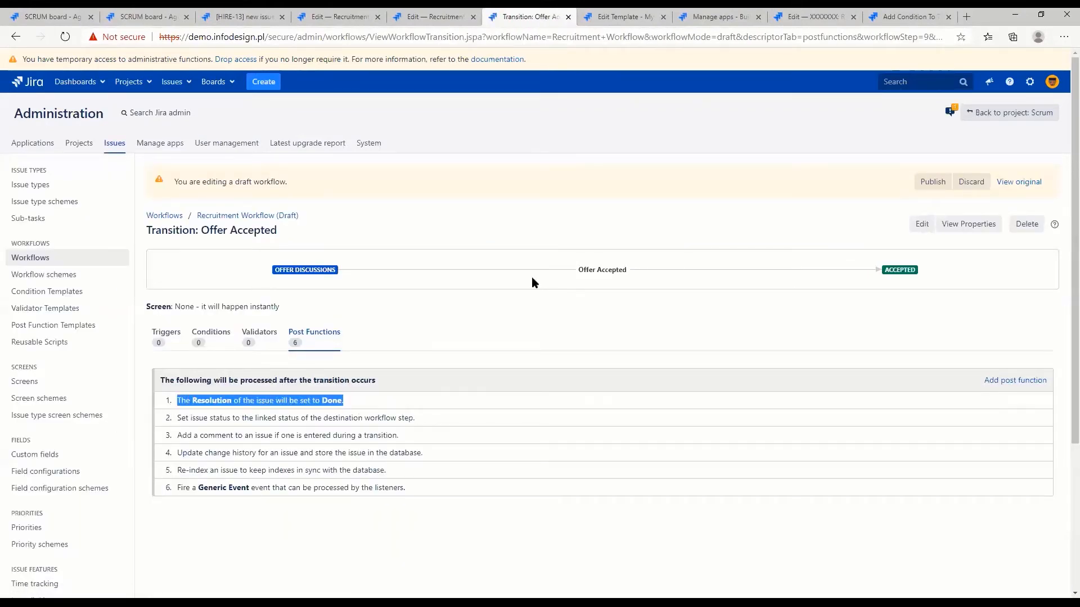
left_click_drag(579, 269, 641, 271)
left_click(640, 271)
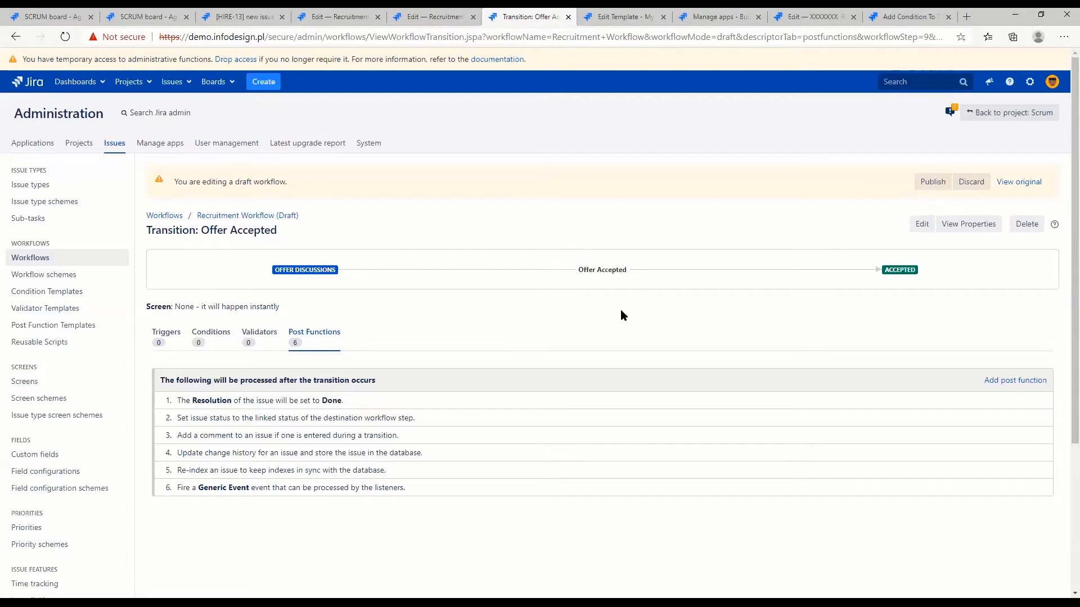
left_click(932, 182)
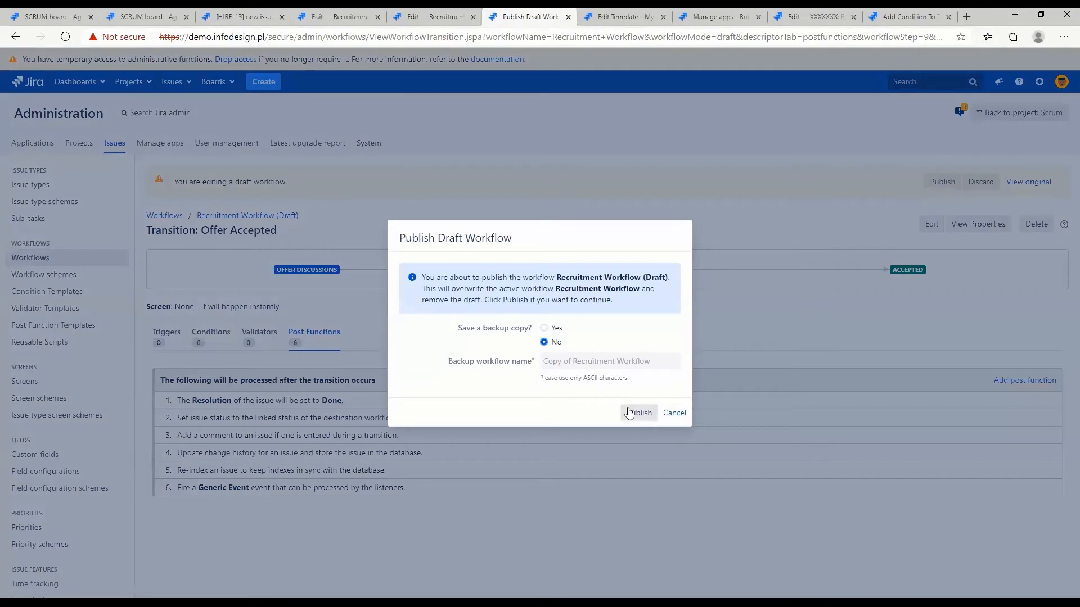
left_click(673, 413)
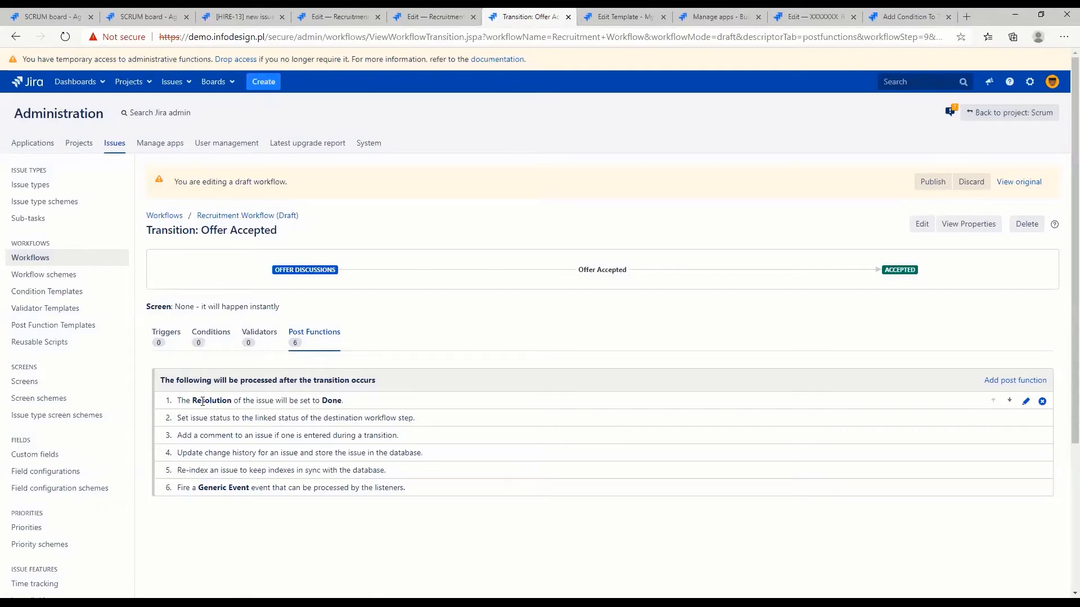
left_click_drag(181, 417, 419, 470)
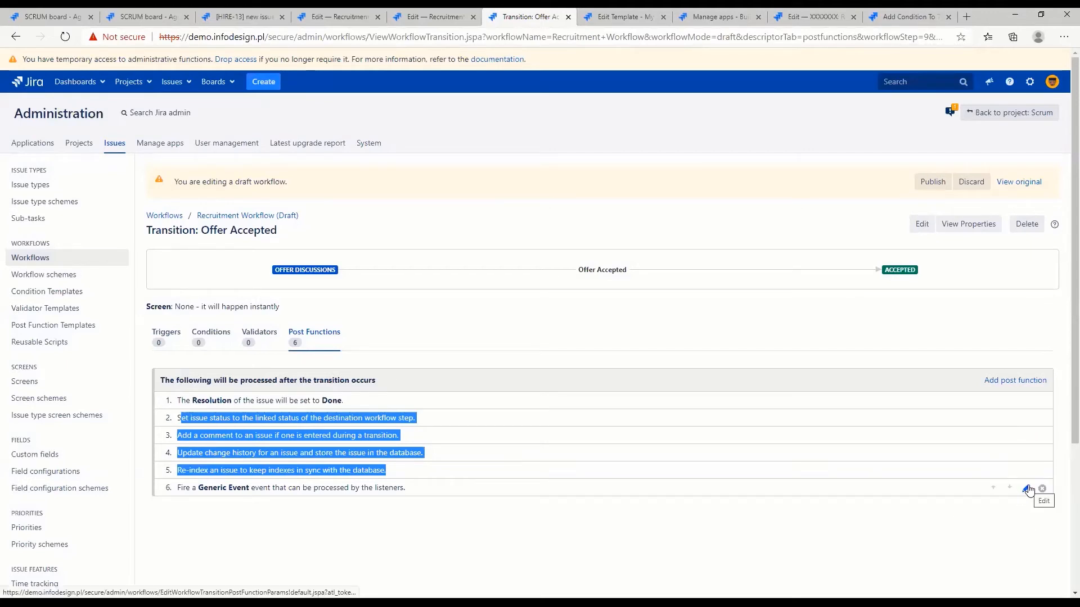
left_click(894, 477)
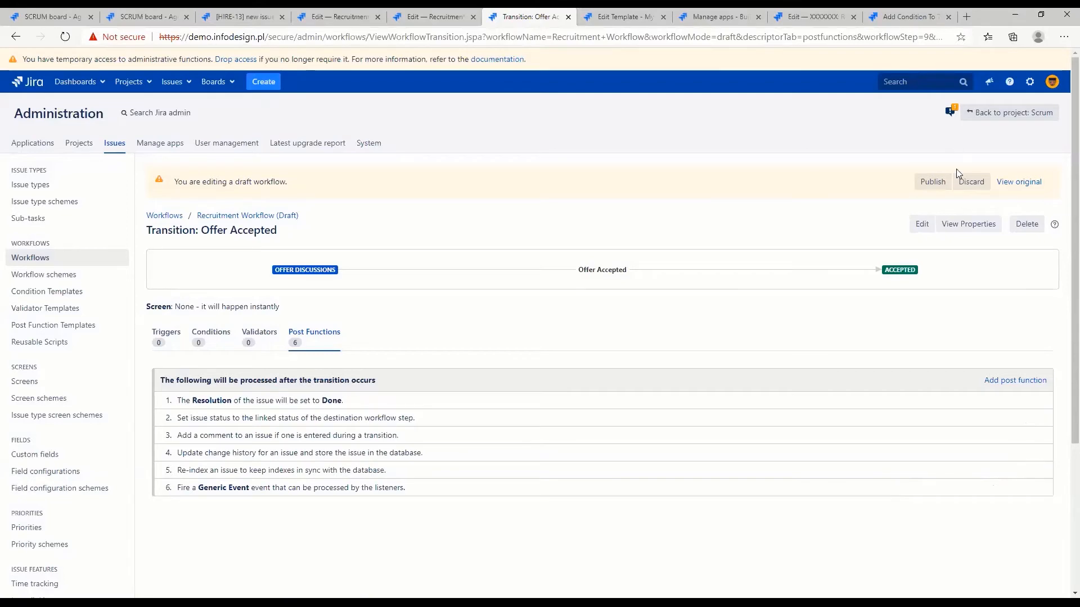
Publish the Recruitment Workflow draft without saving a backup copy
left_click(934, 182)
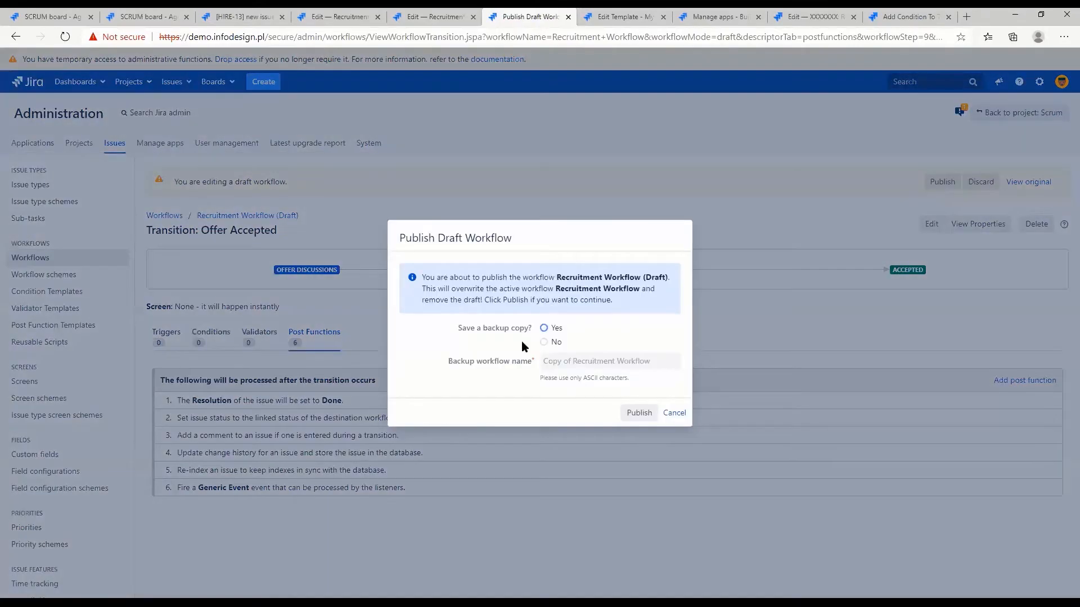
left_click(639, 412)
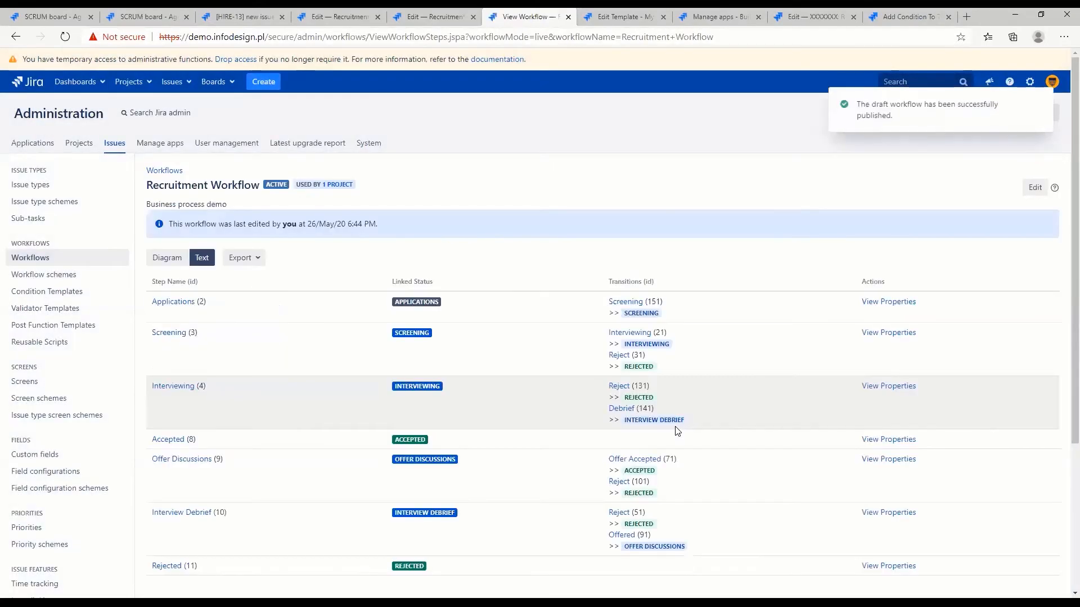
Go back to HIRE-13, try the Debrief transition with no description on the issue, and dismiss the transition screen
left_click(242, 17)
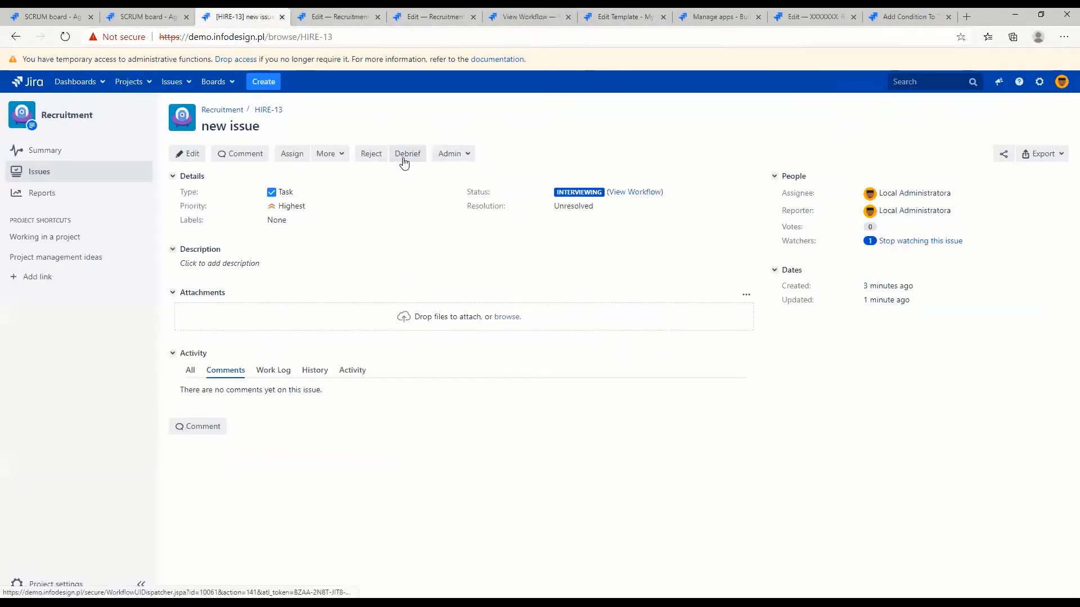
left_click(407, 157)
left_click(729, 431)
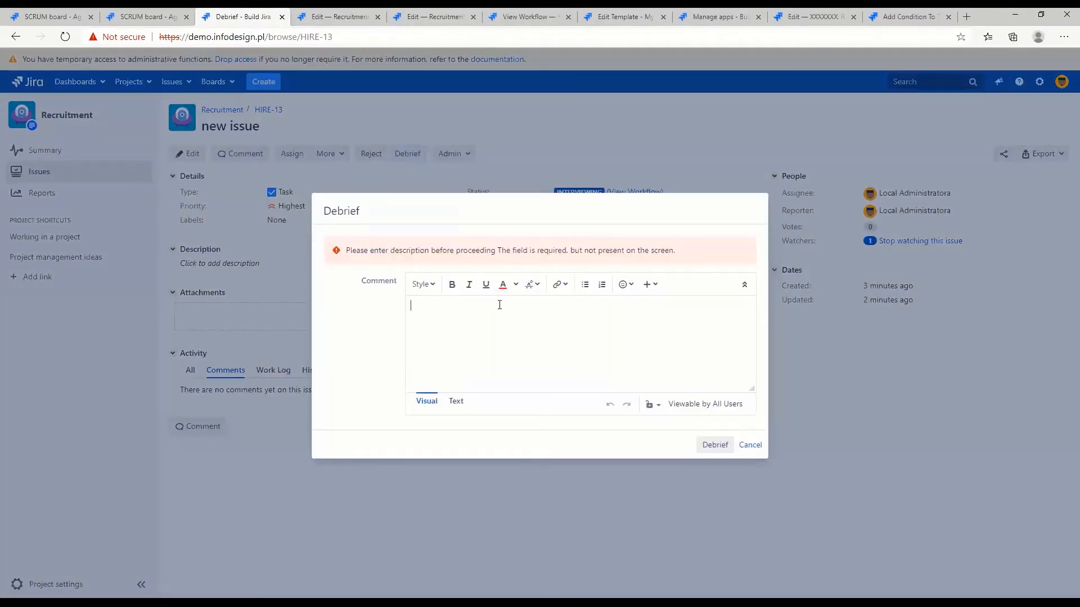
key("Escape")
Enter "description" as the description of HIRE-13 and move the issue to Interview Debrief
left_click(250, 264)
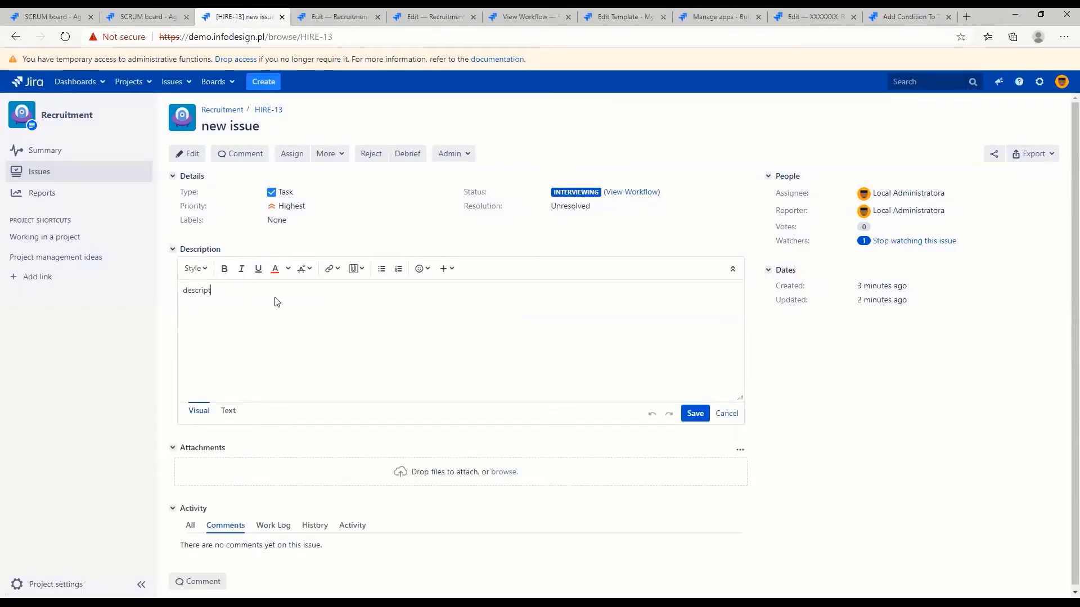
left_click(698, 415)
left_click(403, 154)
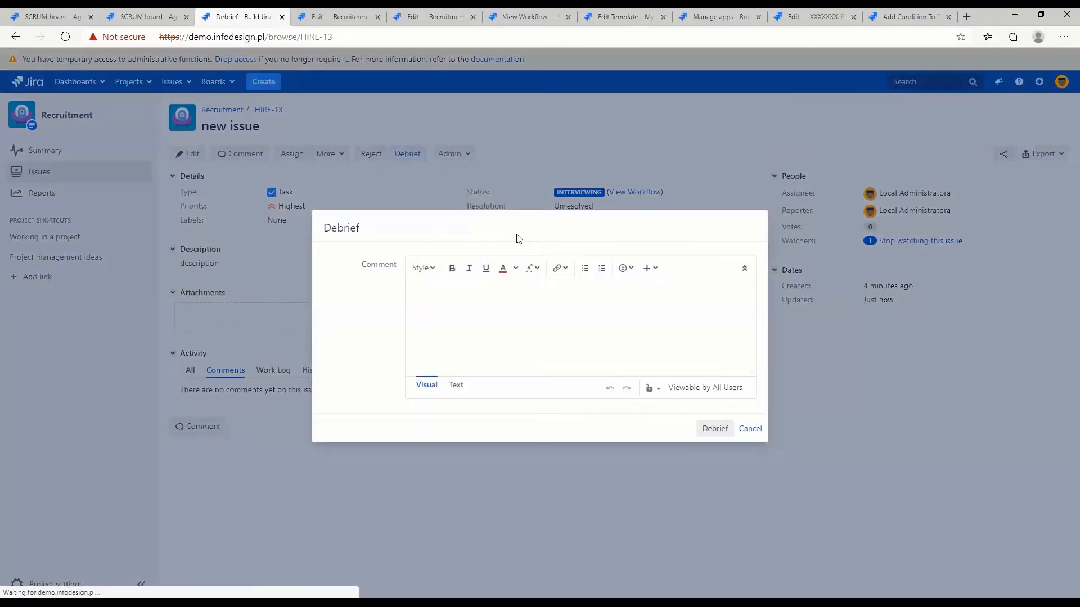
left_click(713, 429)
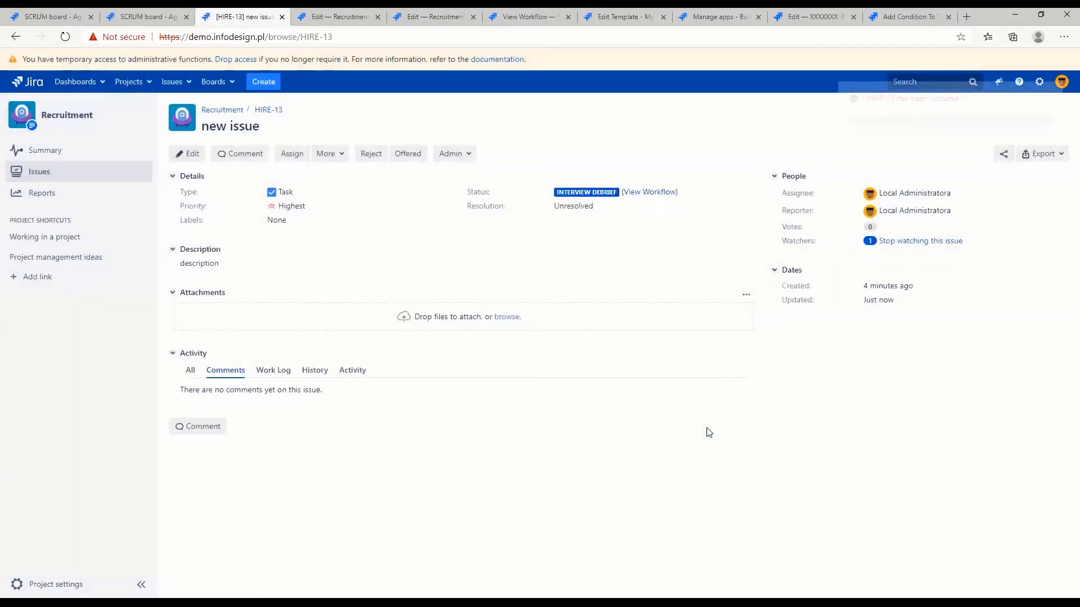
Move HIRE-13 through the Offered and Offer Accepted transitions, checking its Resolution field before and after acceptance
left_click(406, 153)
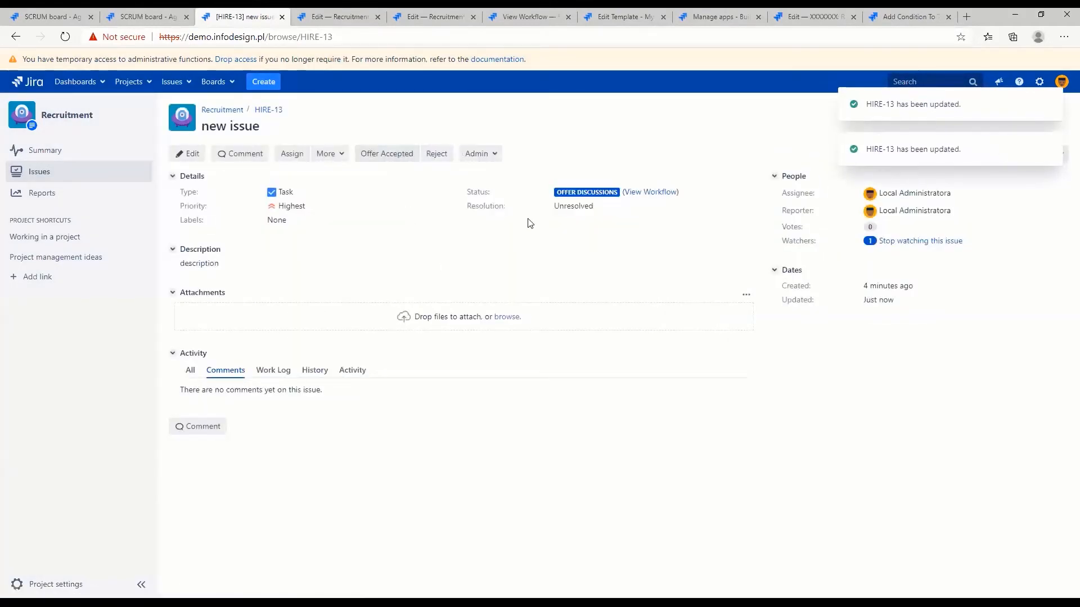
left_click_drag(467, 205, 601, 203)
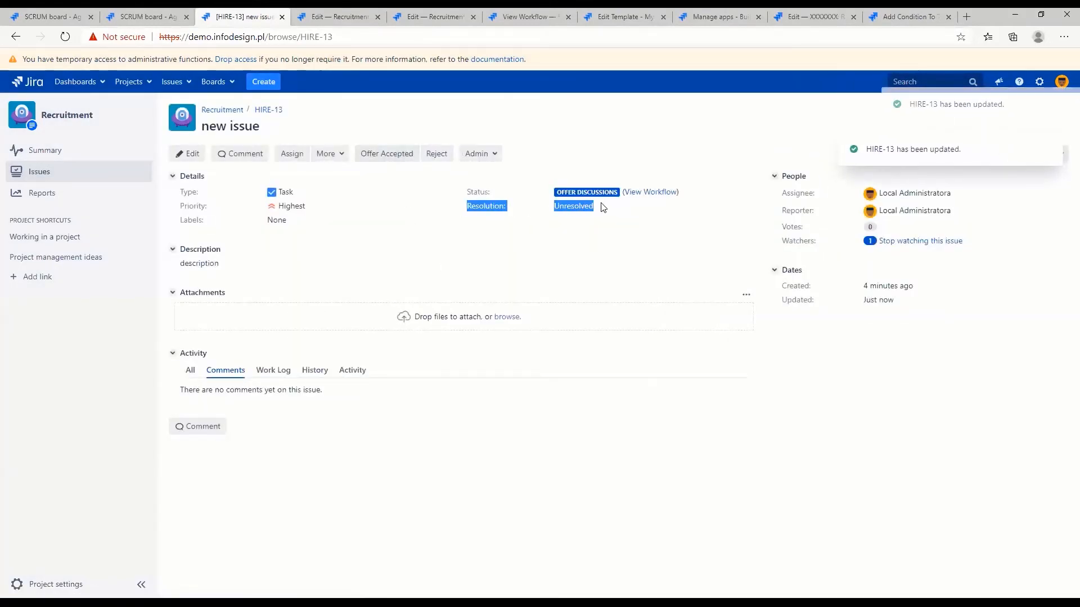
left_click(602, 203)
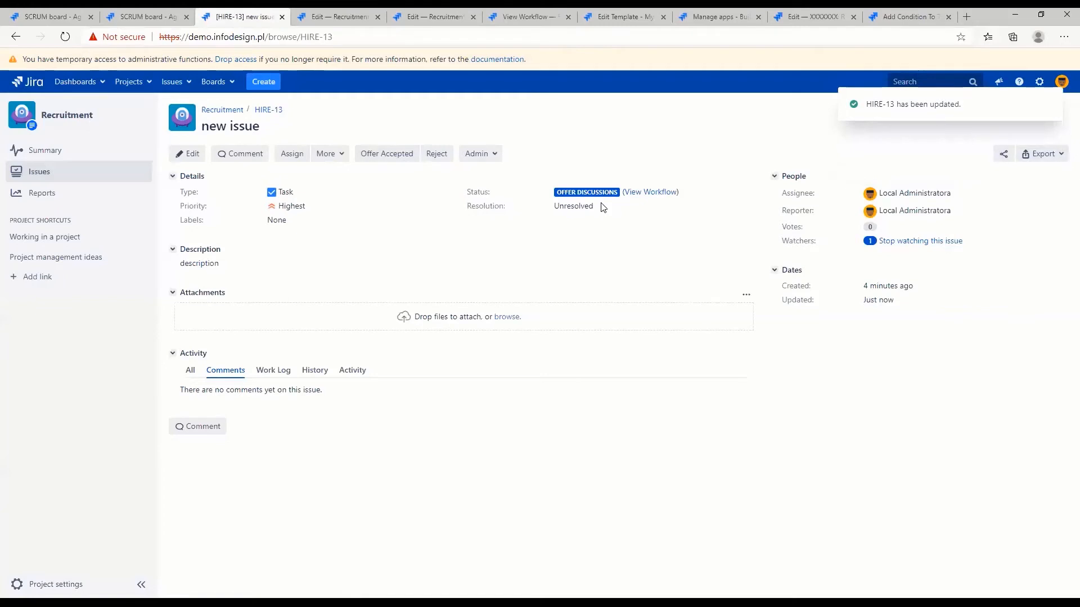
left_click(384, 155)
left_click_drag(545, 210, 586, 208)
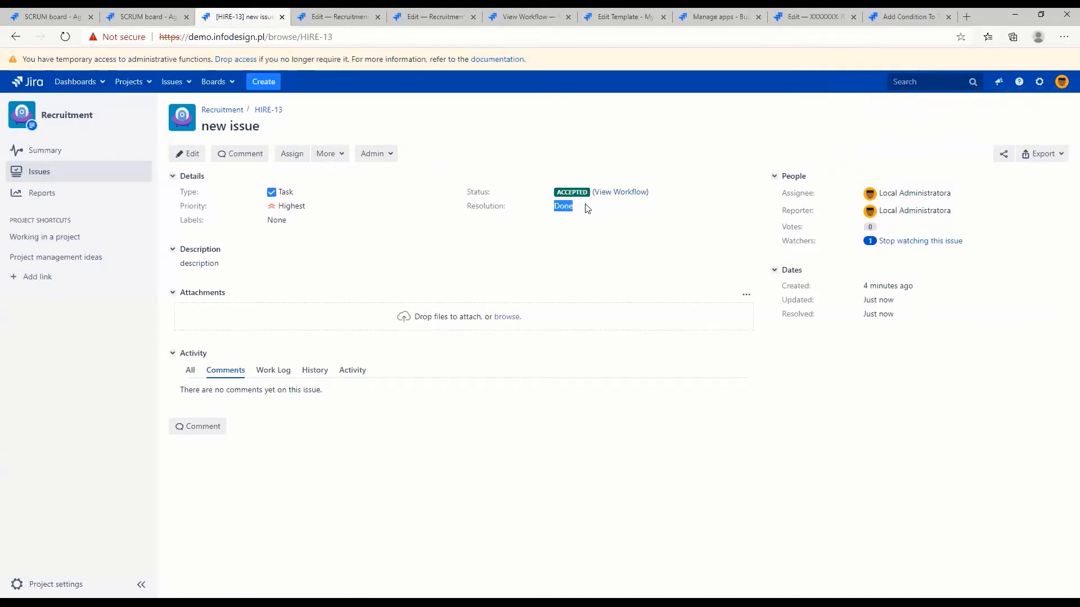
Close the two outdated browser tabs that show the Recruitment Workflow editor
left_click(473, 17)
left_click(347, 16)
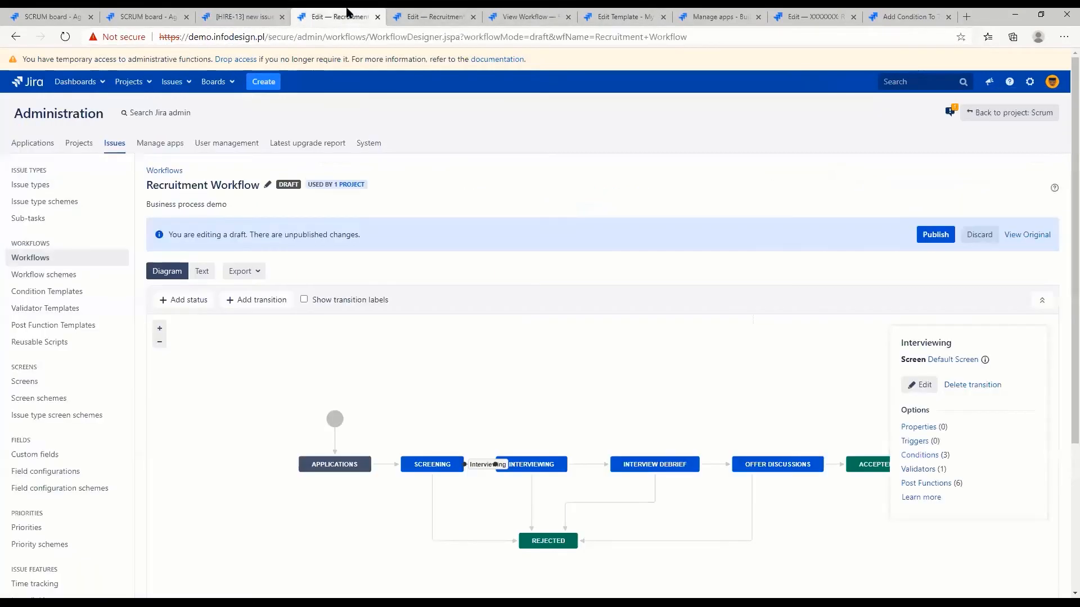
middle_click(347, 12)
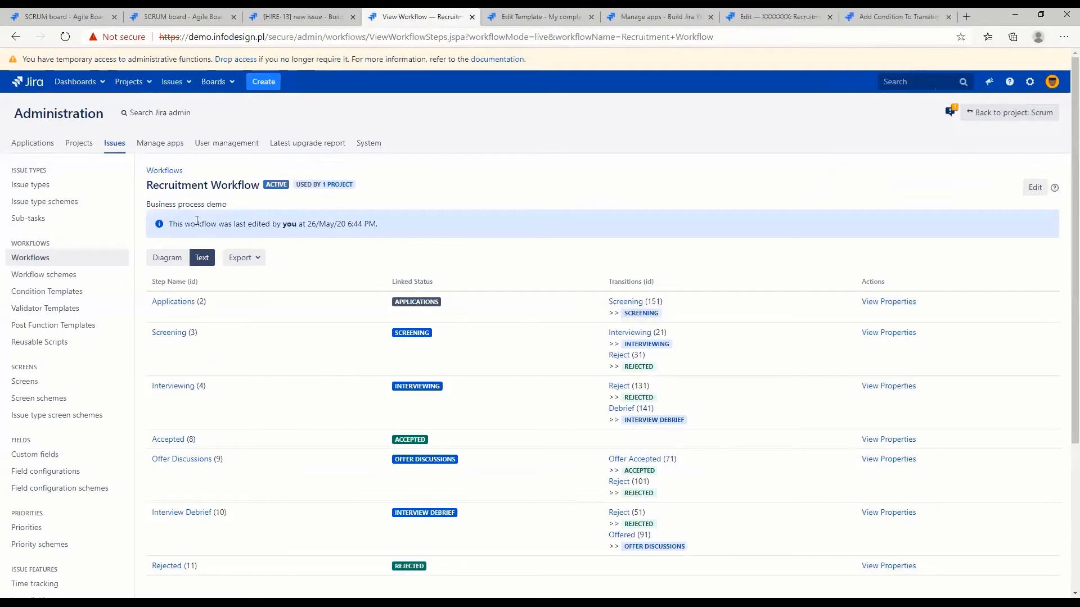
Start editing the Recruitment Workflow in the diagram view and open the post functions of the Reject transition leaving Screening
left_click(163, 259)
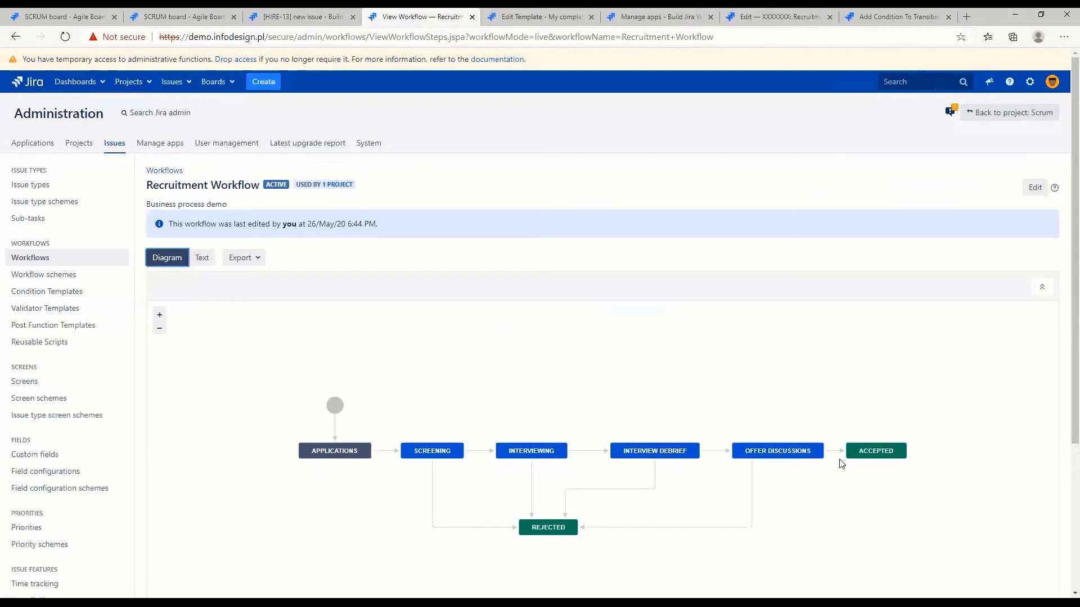
left_click(1036, 188)
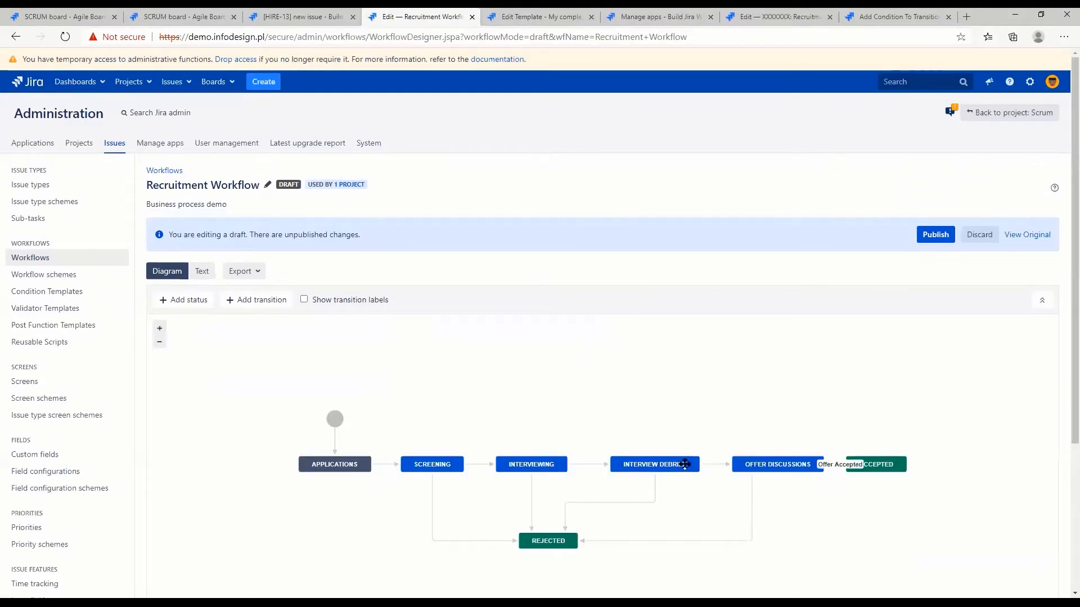
left_click(477, 541)
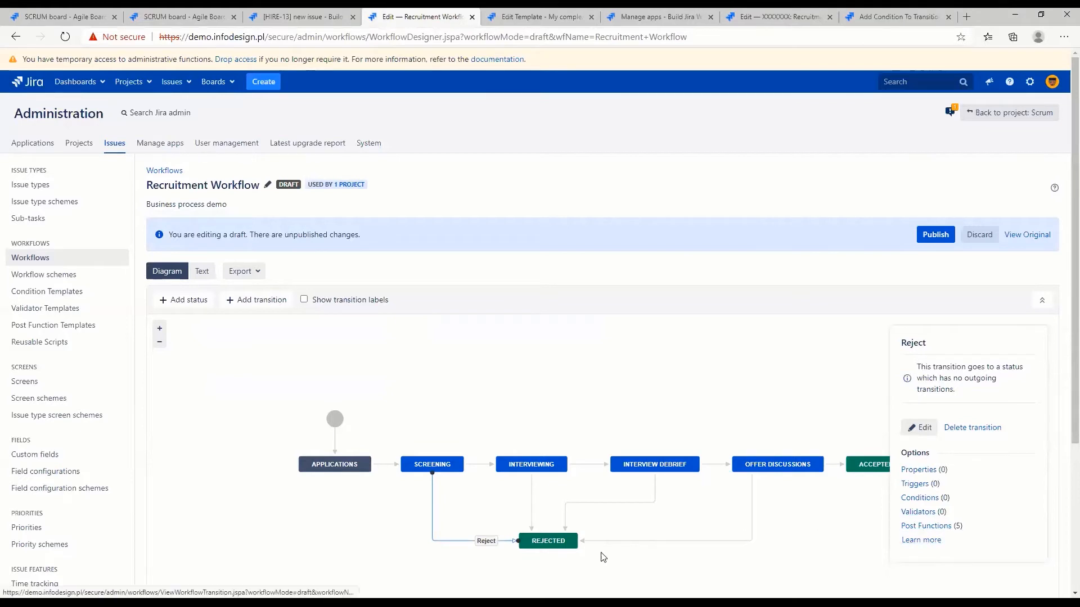
left_click(920, 526)
Add a Condition Based Post Function to the Reject transition
left_click(1015, 381)
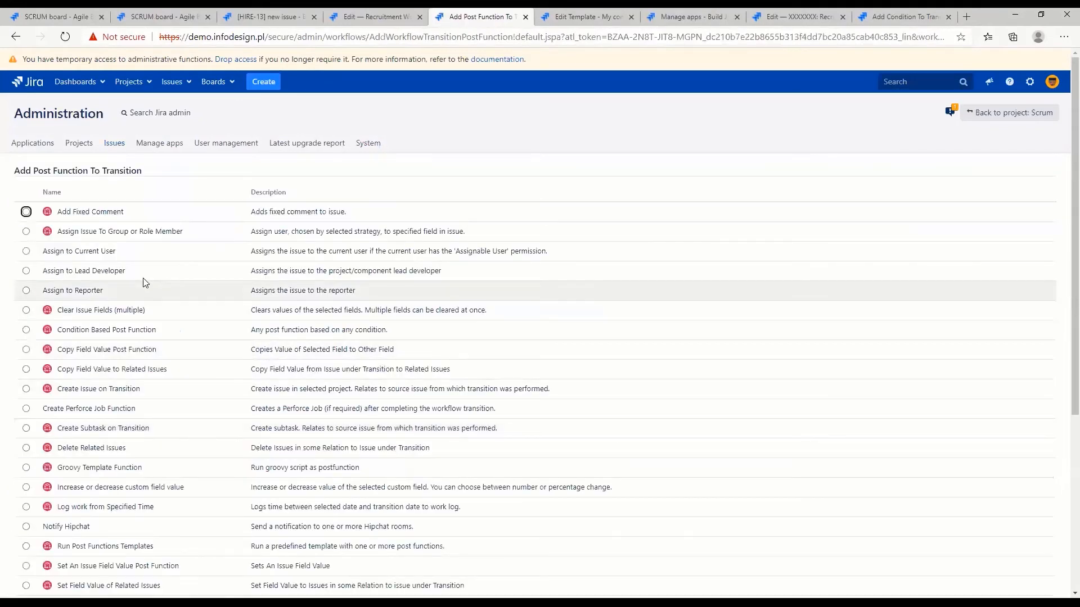
scroll(25, 298, "down", 3)
left_click_drag(157, 164, 55, 167)
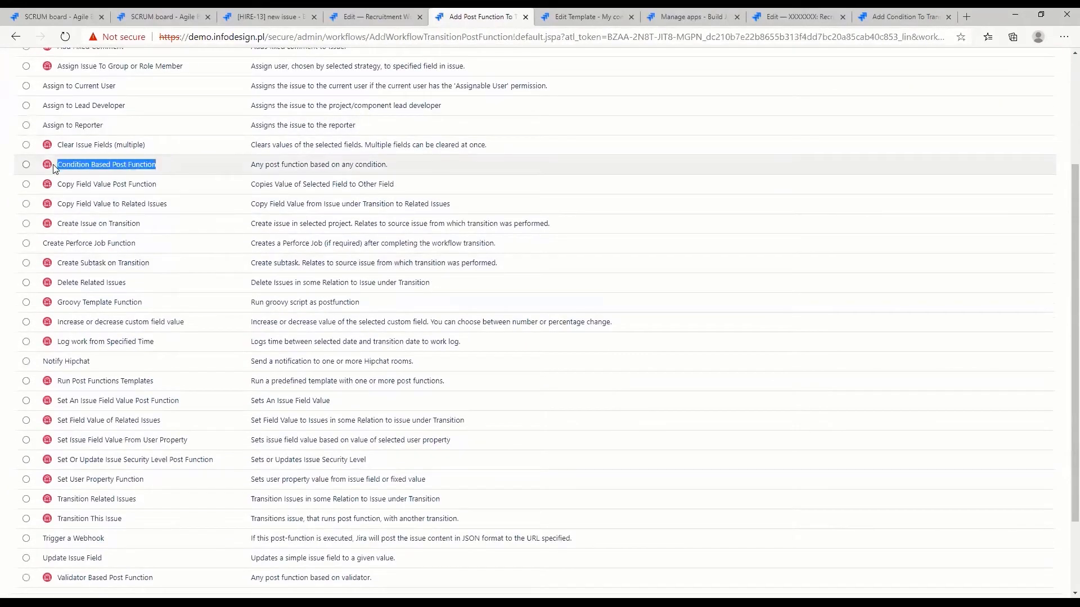
left_click(27, 165)
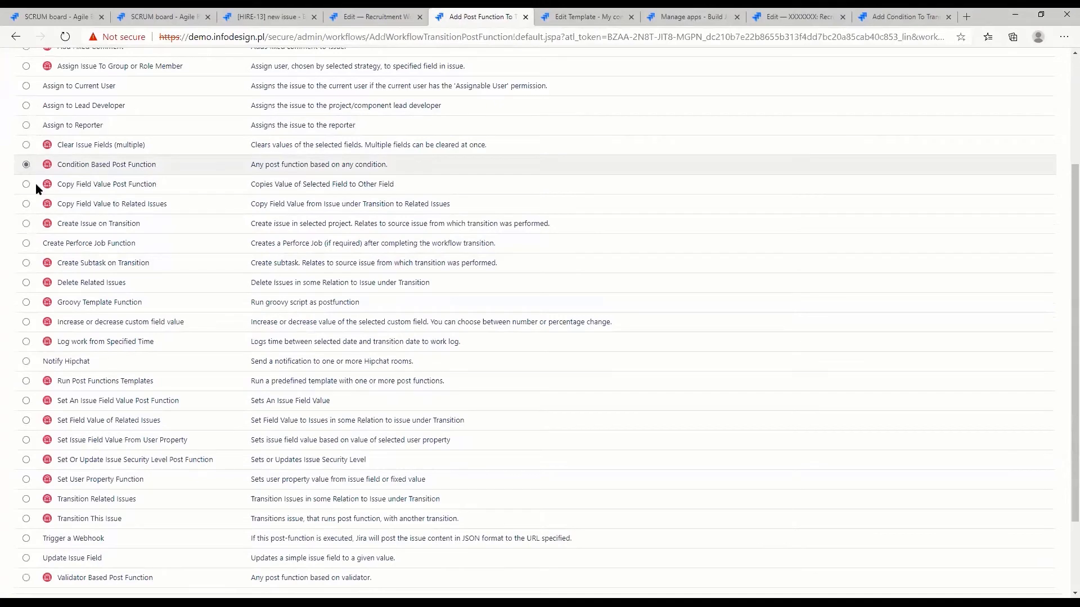
scroll(31, 176, "down", 2)
left_click(27, 507)
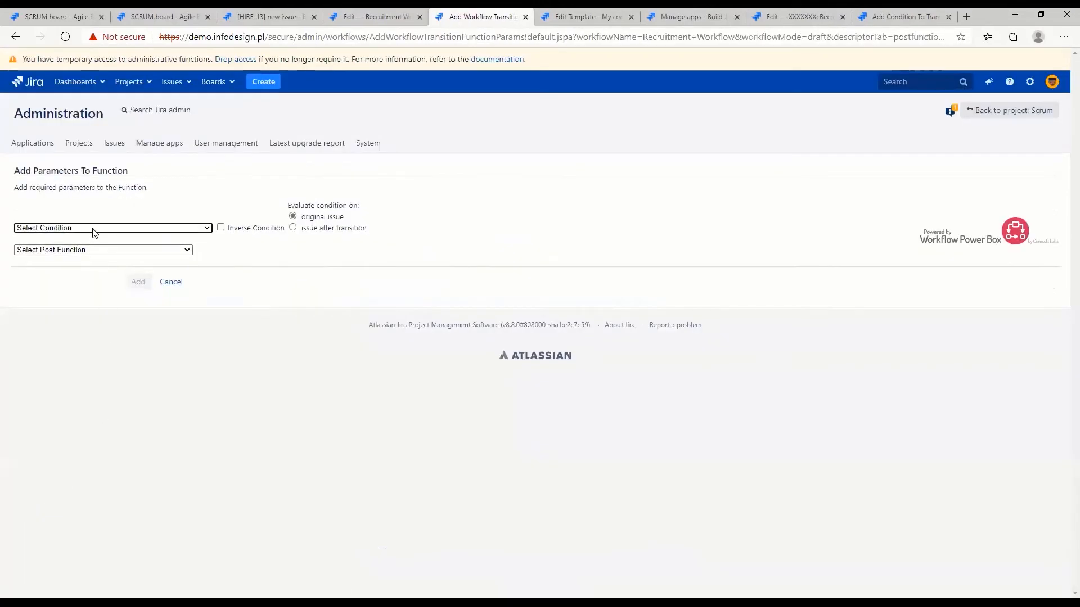
Set the post function's condition to Only Assignee Condition, evaluated on the issue after transition
left_click(102, 229)
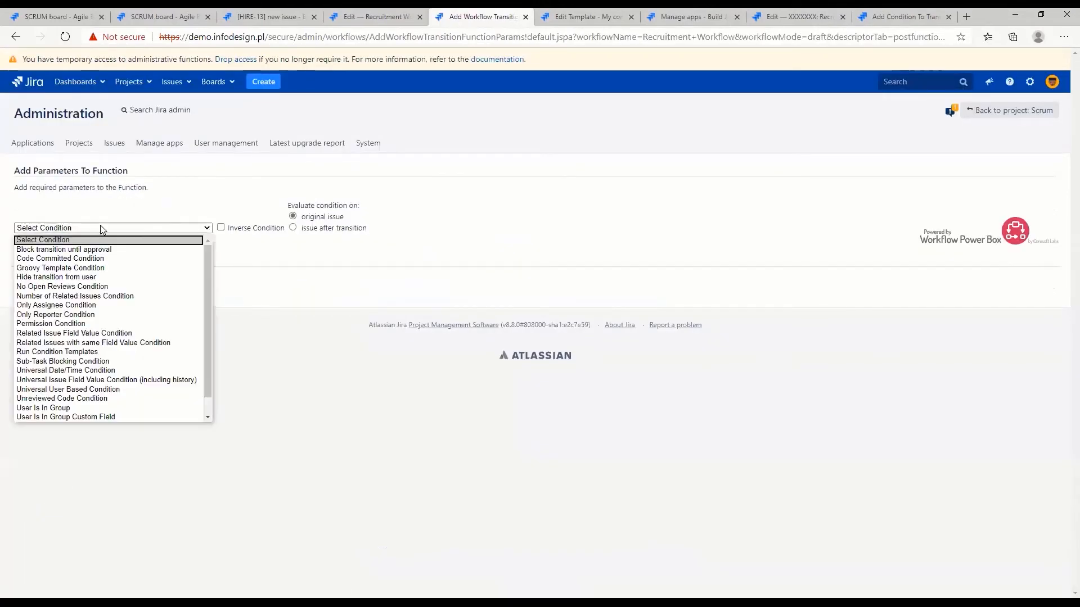
left_click(103, 305)
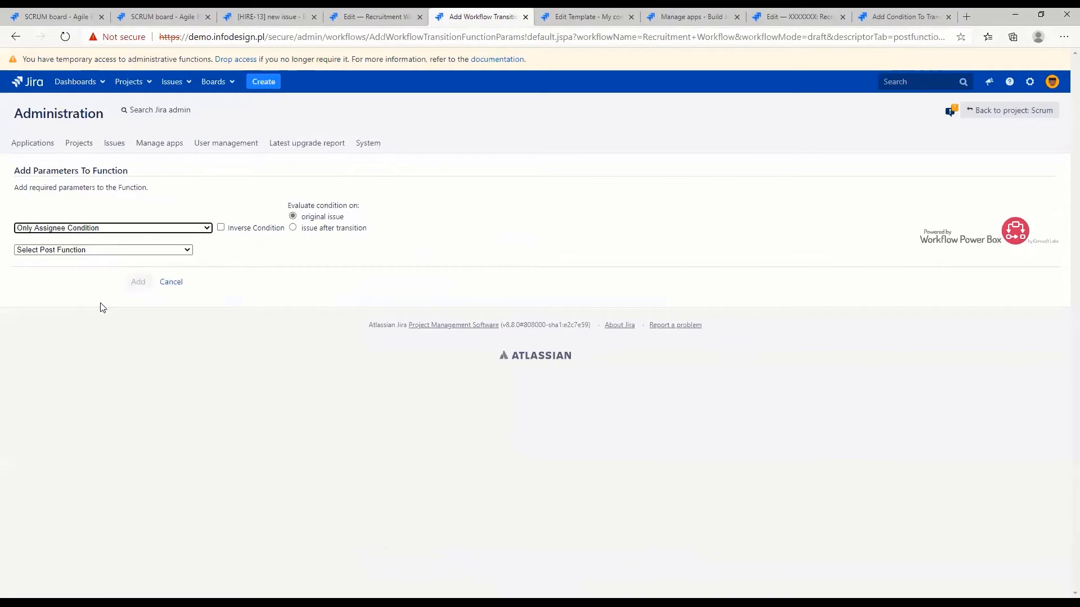
left_click(293, 228)
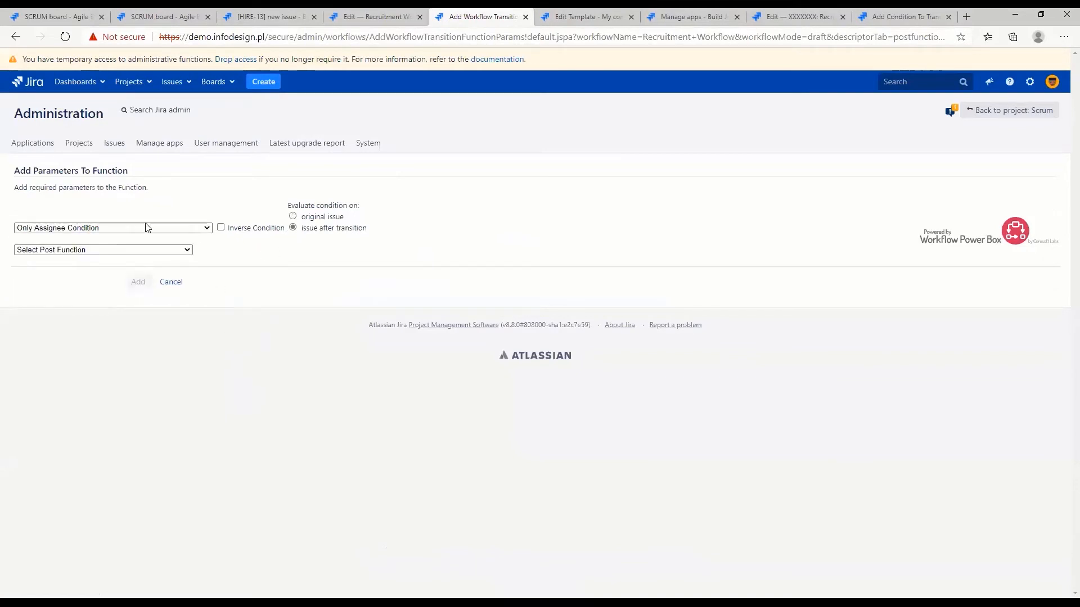
Use Update Issue Field to set Resolution to Declined under that condition, add it to the Reject transition and review the new entry
left_click(85, 249)
scroll(120, 371, "down", 2)
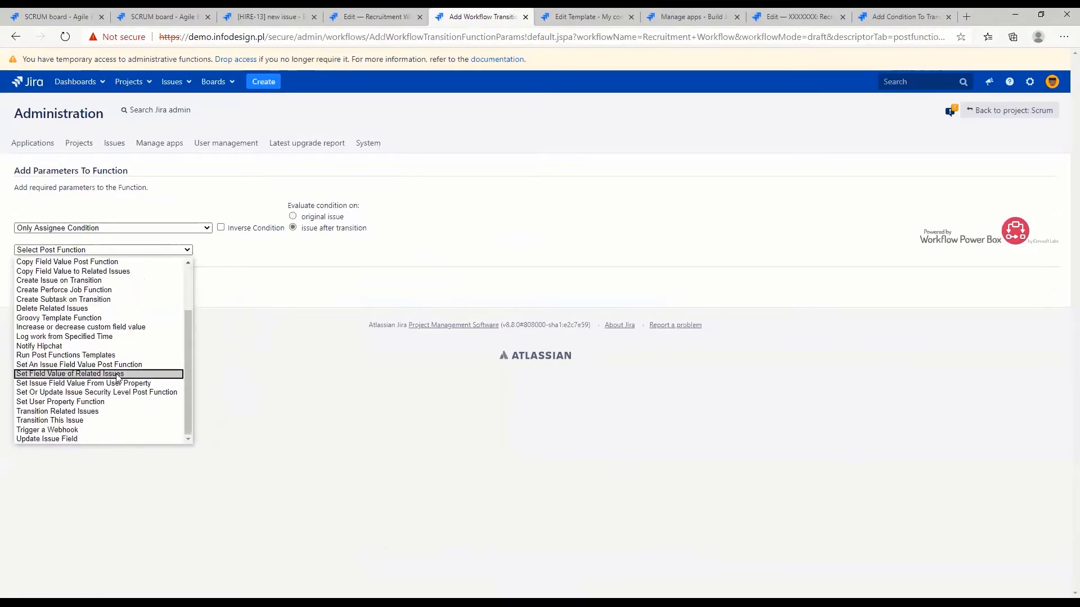
left_click(82, 438)
left_click(145, 267)
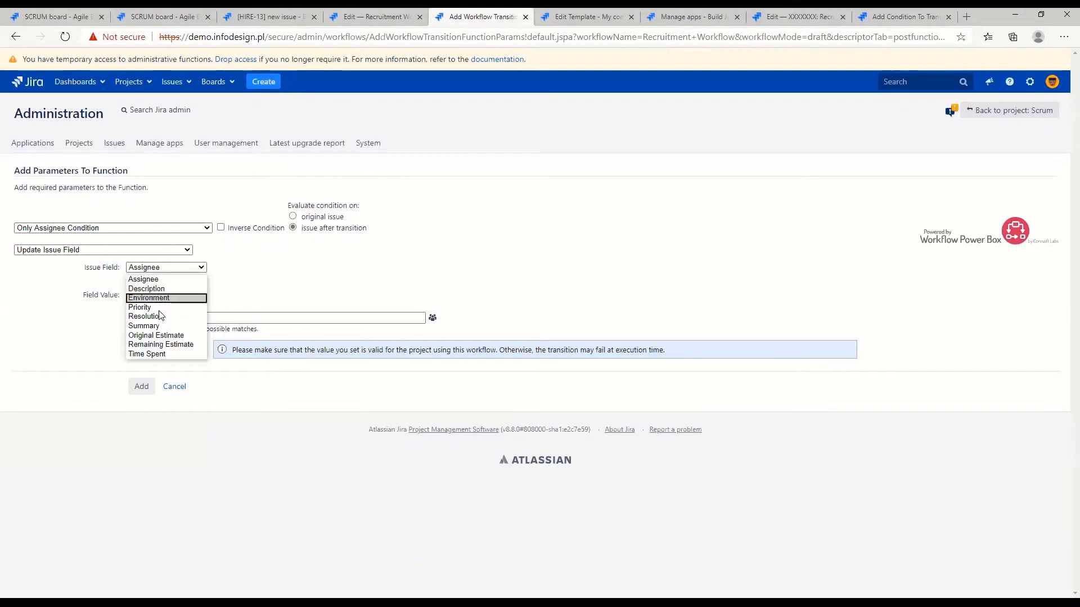
left_click(145, 316)
left_click(157, 295)
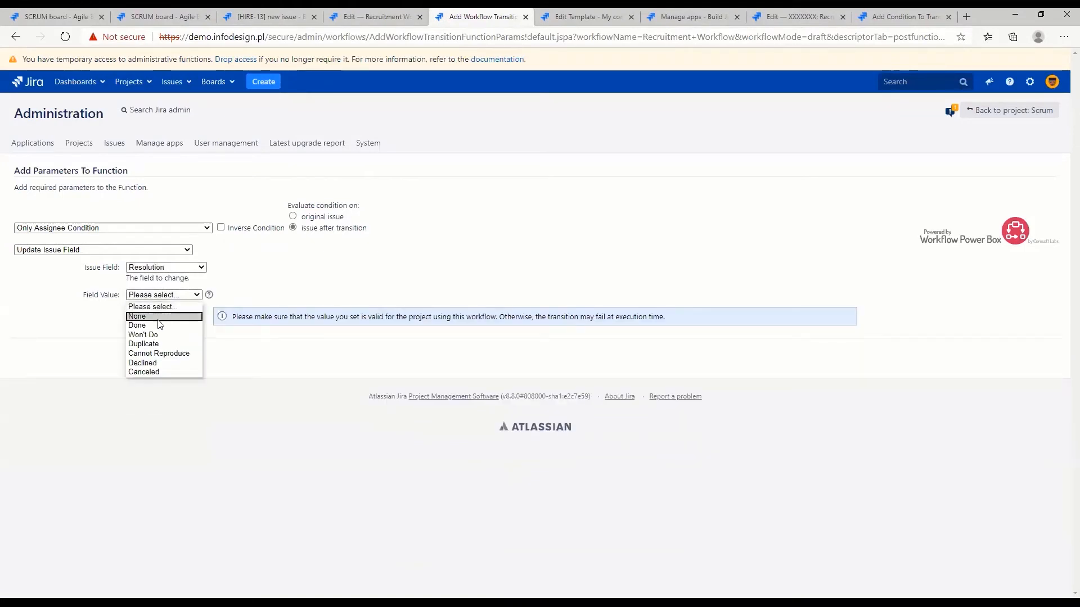
left_click(164, 363)
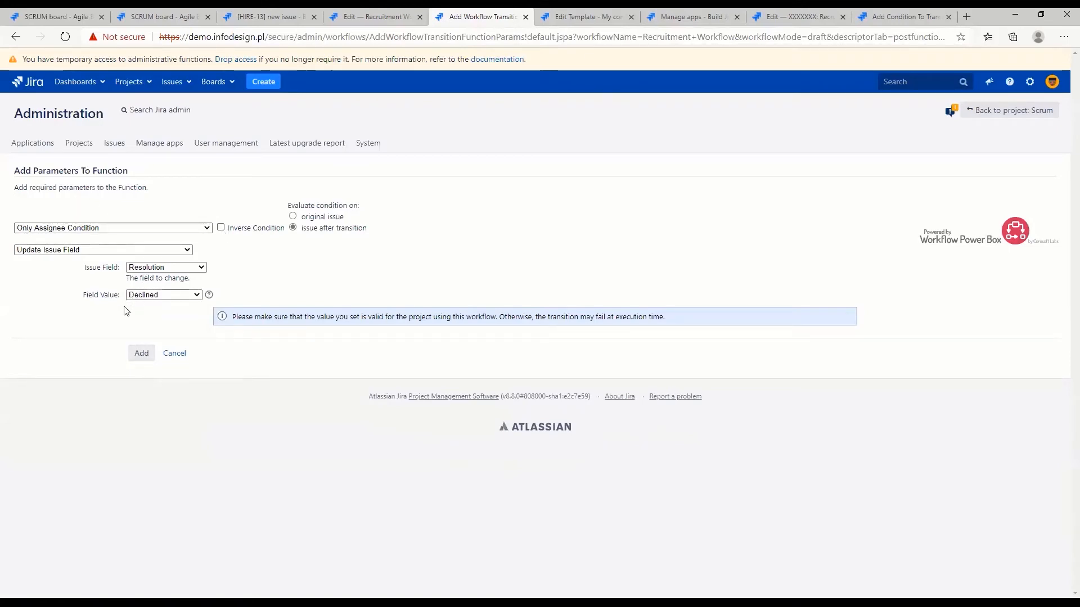
left_click(141, 357)
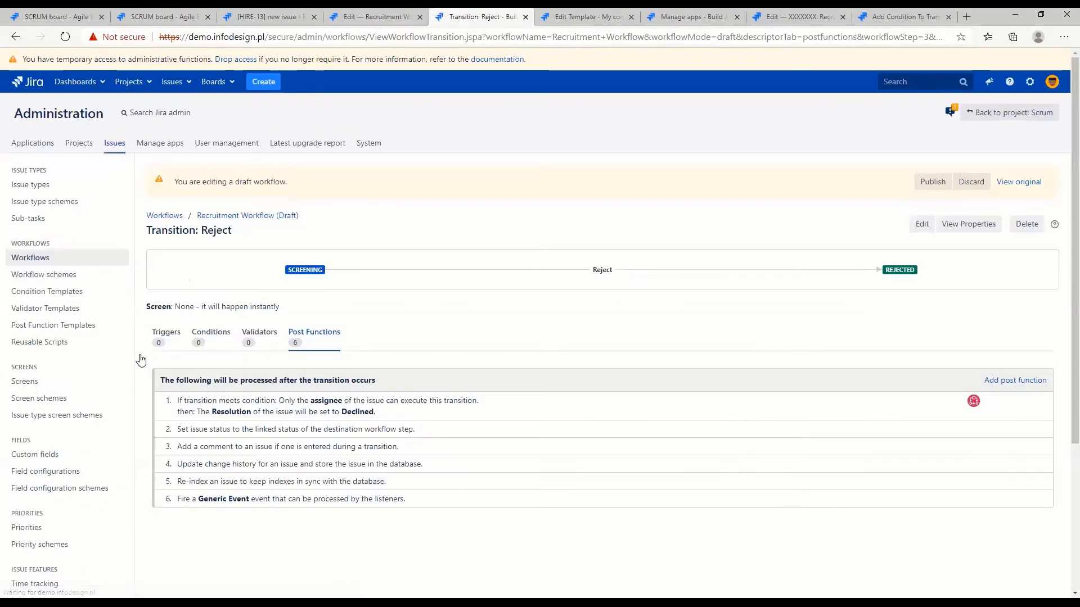
left_click_drag(177, 400, 485, 398)
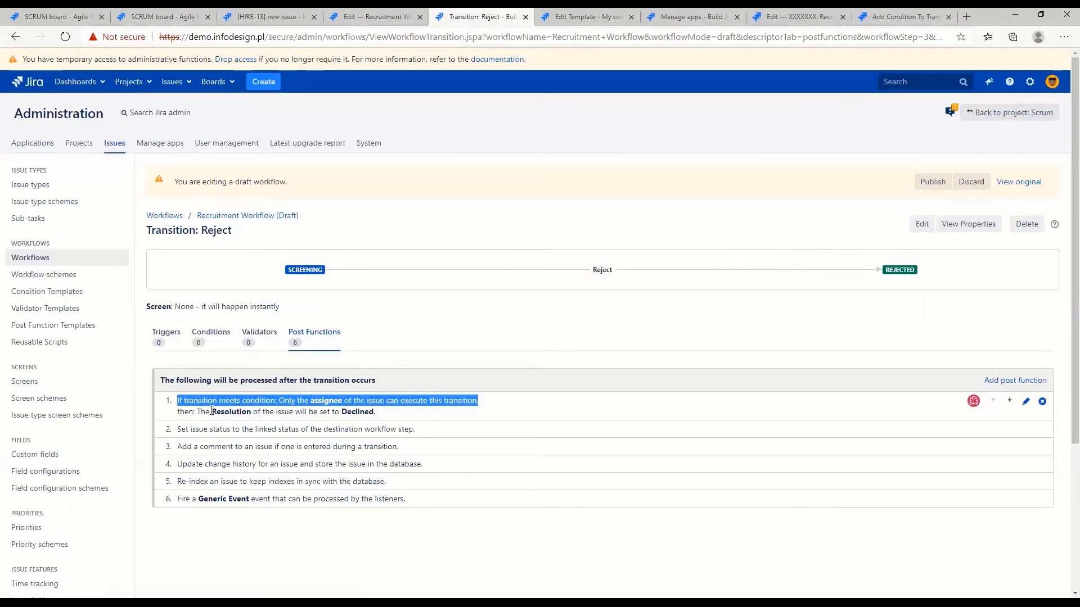
Publish the Recruitment Workflow draft with the new Reject post function, without saving a backup copy
left_click_drag(177, 412, 394, 416)
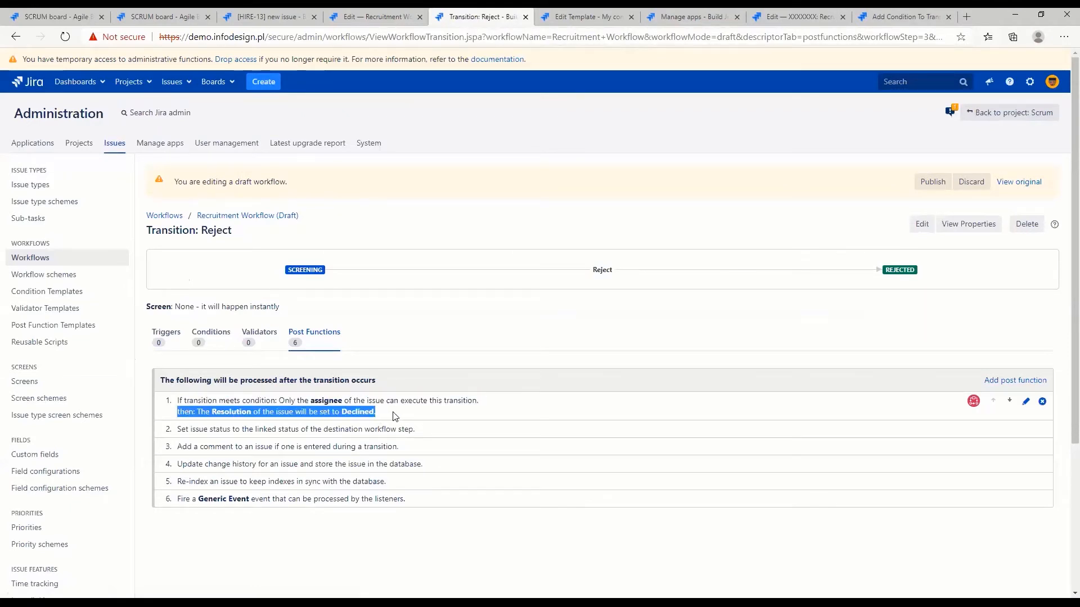
left_click(393, 416)
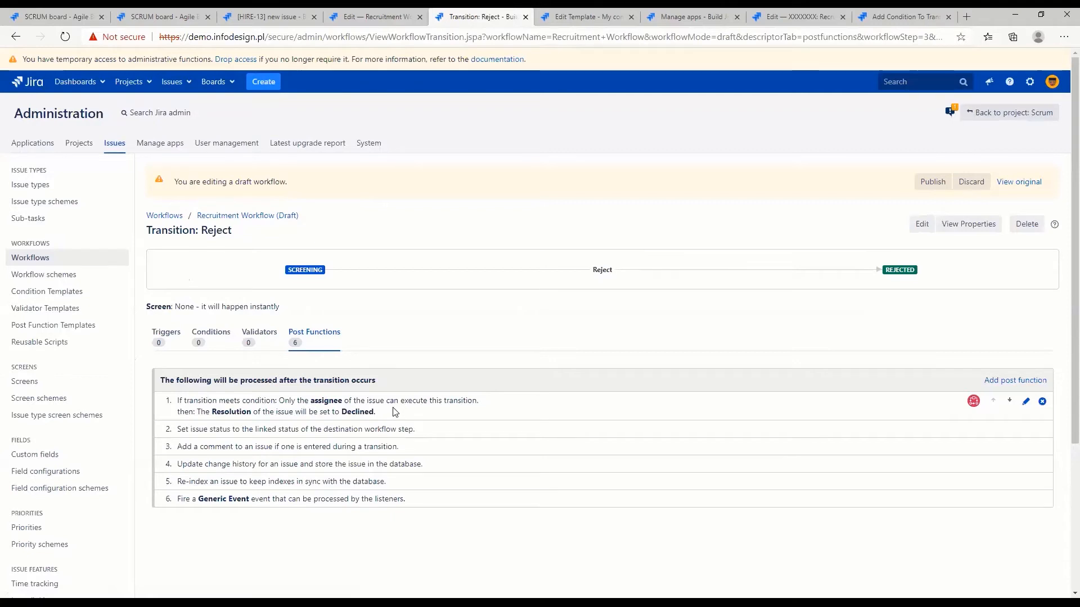
left_click(933, 187)
left_click(544, 344)
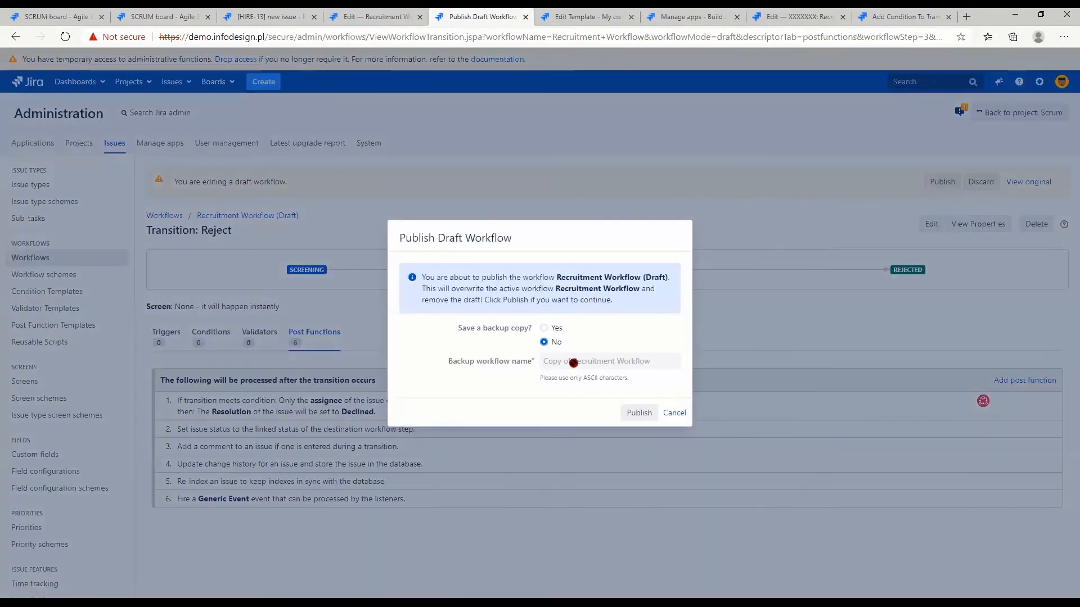
left_click(639, 414)
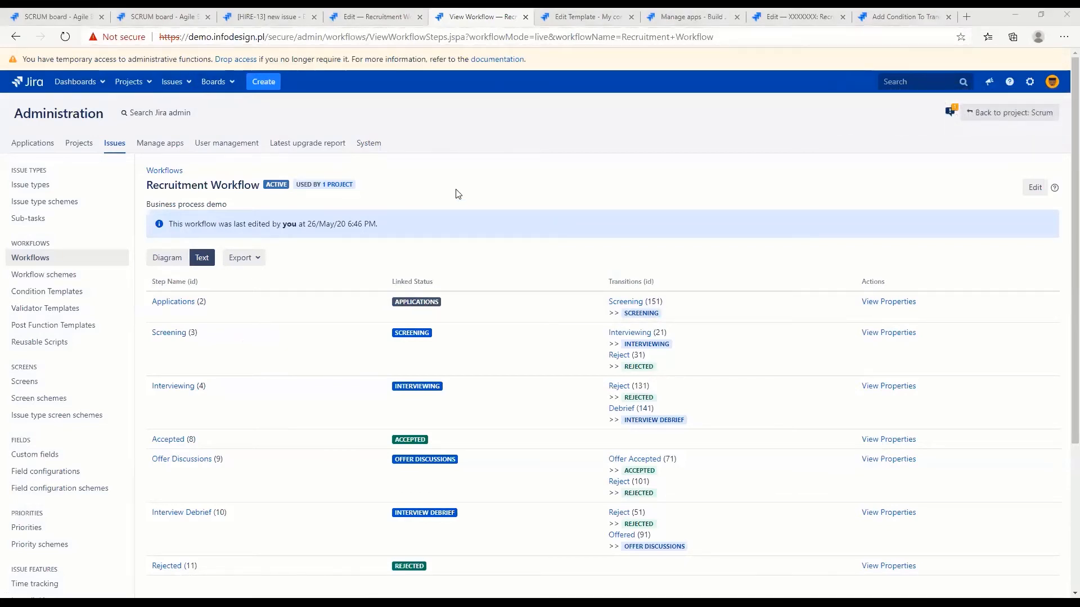
Create a Recruitment task with the summary "new reject" and open the new issue
key("ctrl+3")
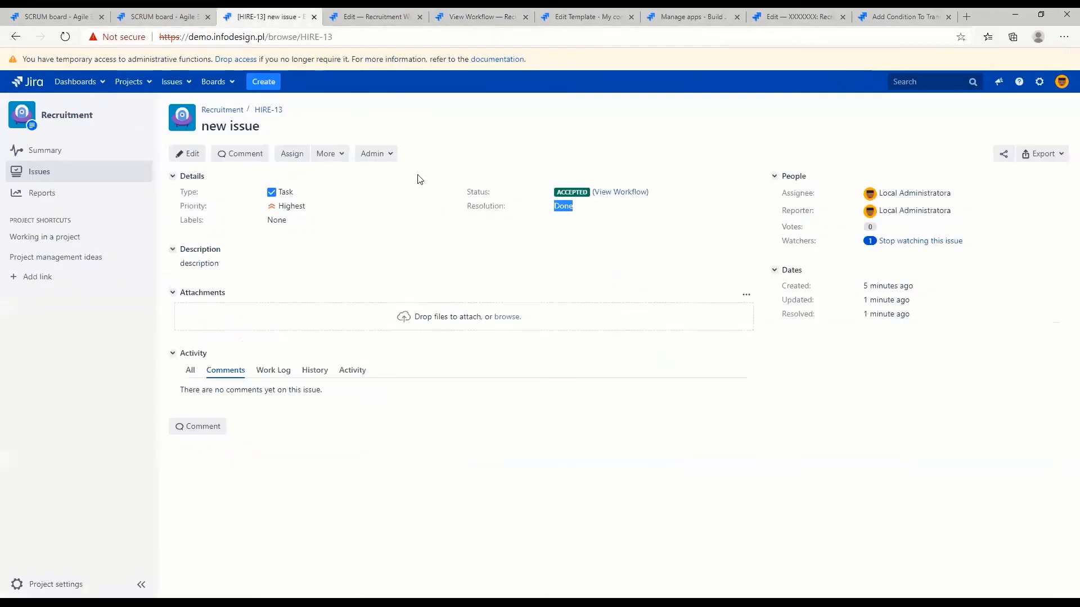
key("c")
type("new rec")
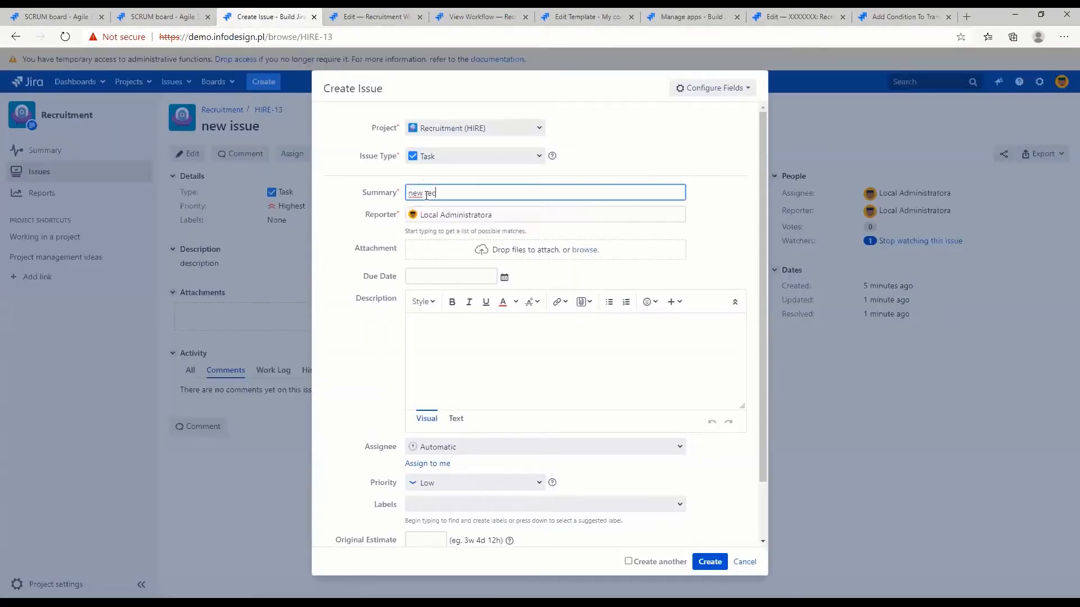
left_click(709, 562)
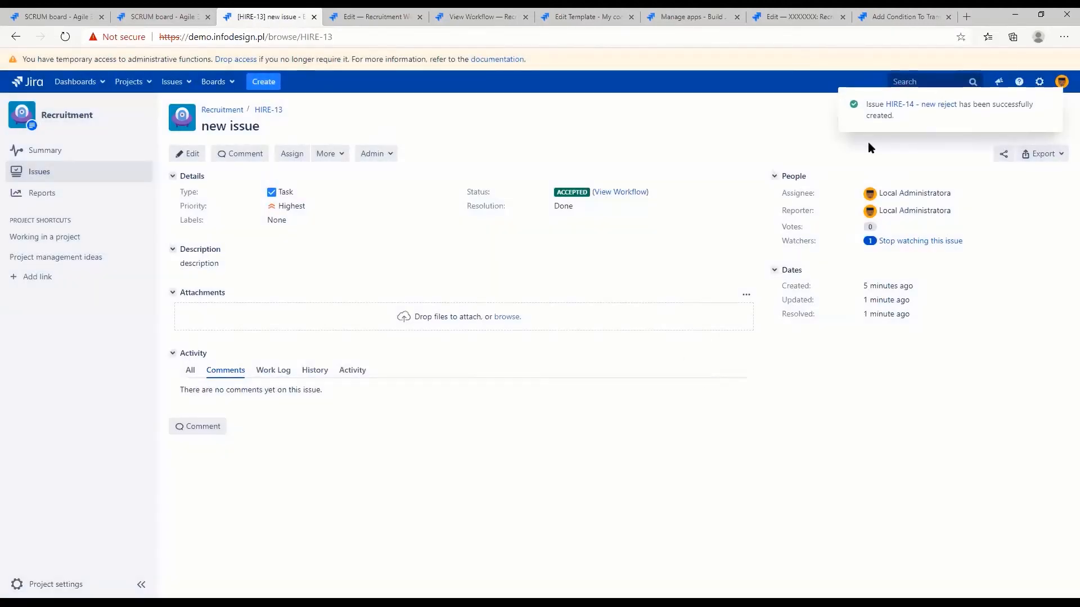
left_click(923, 105)
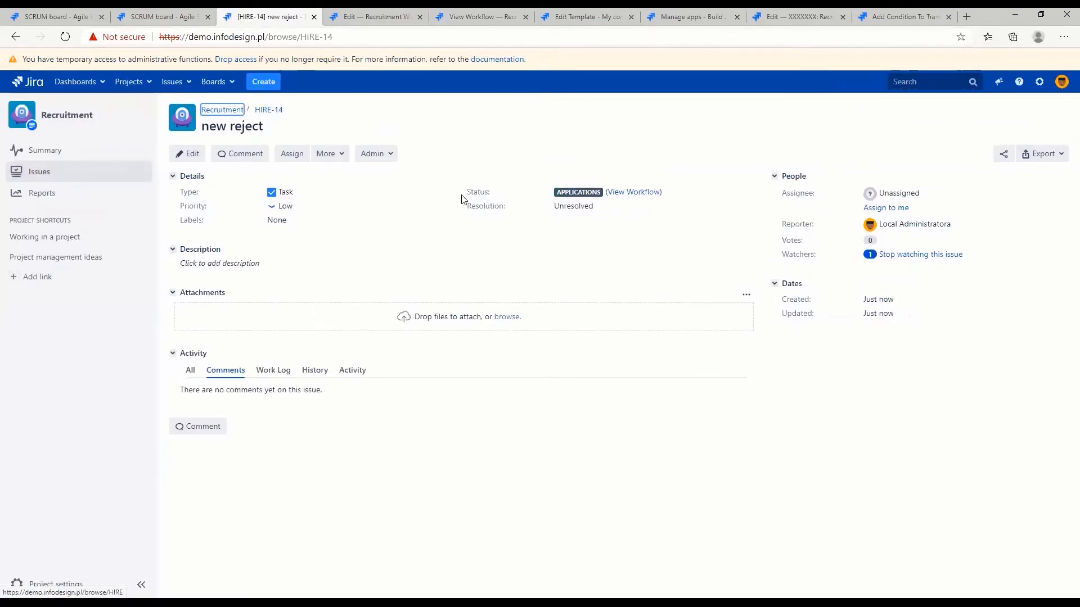
Set the "new reject" issue's priority to Highest, assign it to yourself and transition it to Screening
left_click(322, 213)
left_click(298, 220)
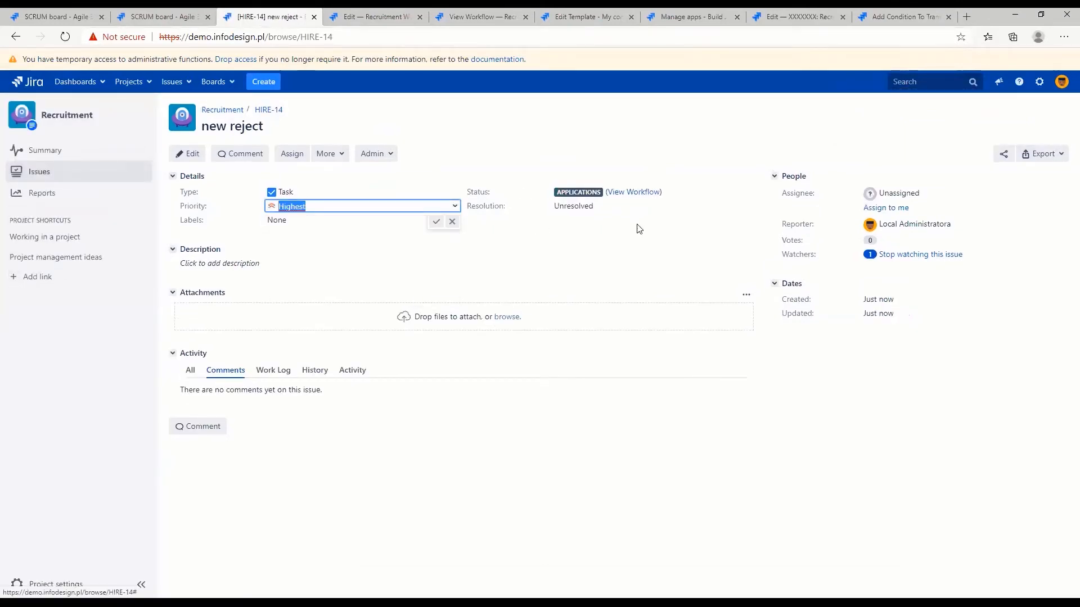
left_click(891, 207)
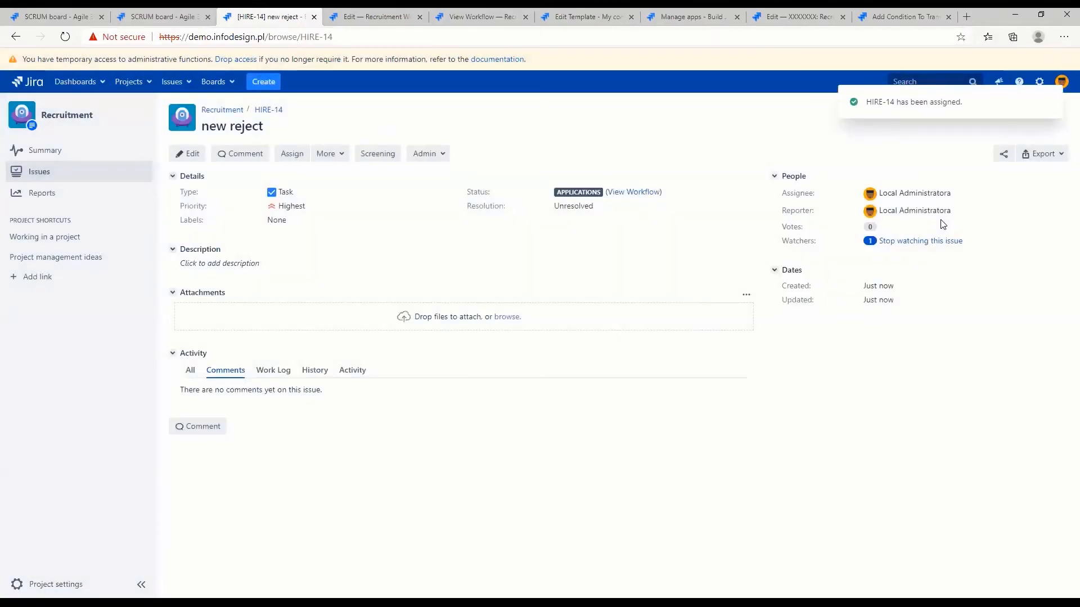
left_click(377, 158)
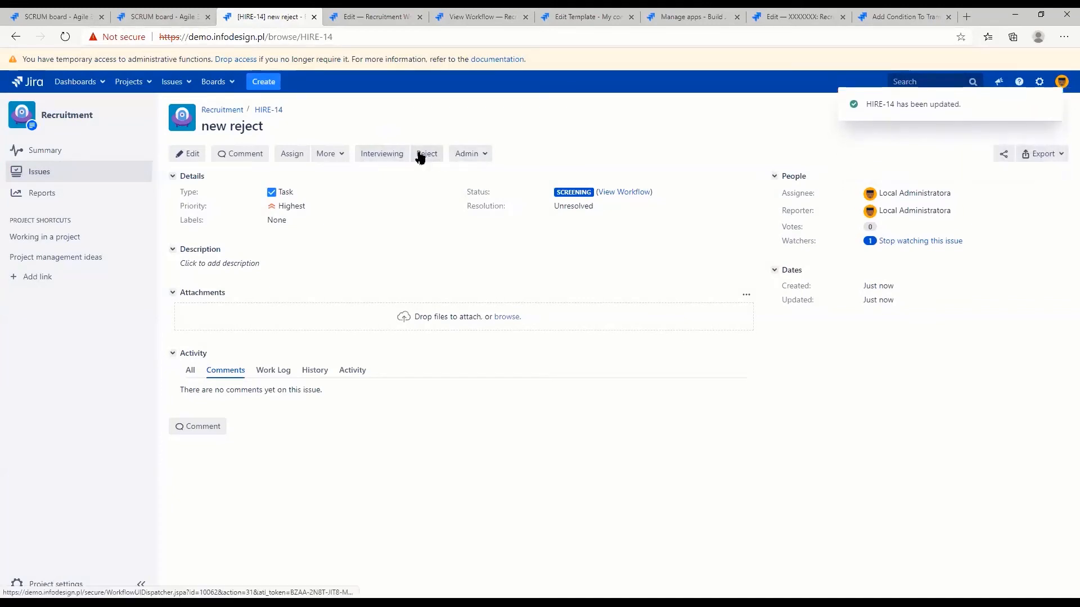
Reject the assigned "new reject" issue and compare its Resolution before and after the transition
left_click_drag(791, 194, 829, 202)
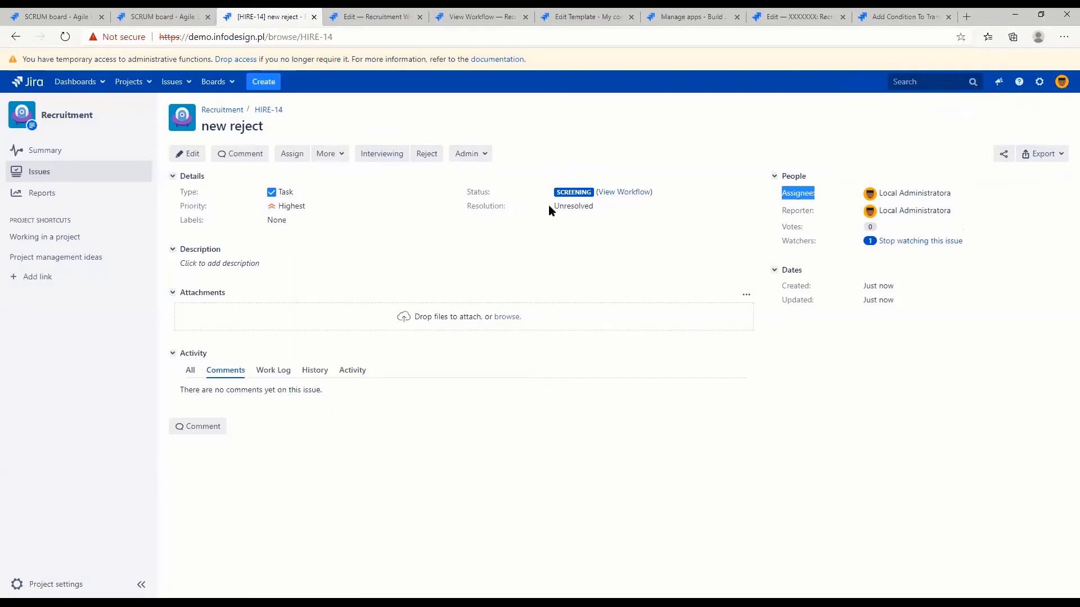
left_click_drag(556, 206, 610, 214)
left_click(493, 195)
left_click(428, 159)
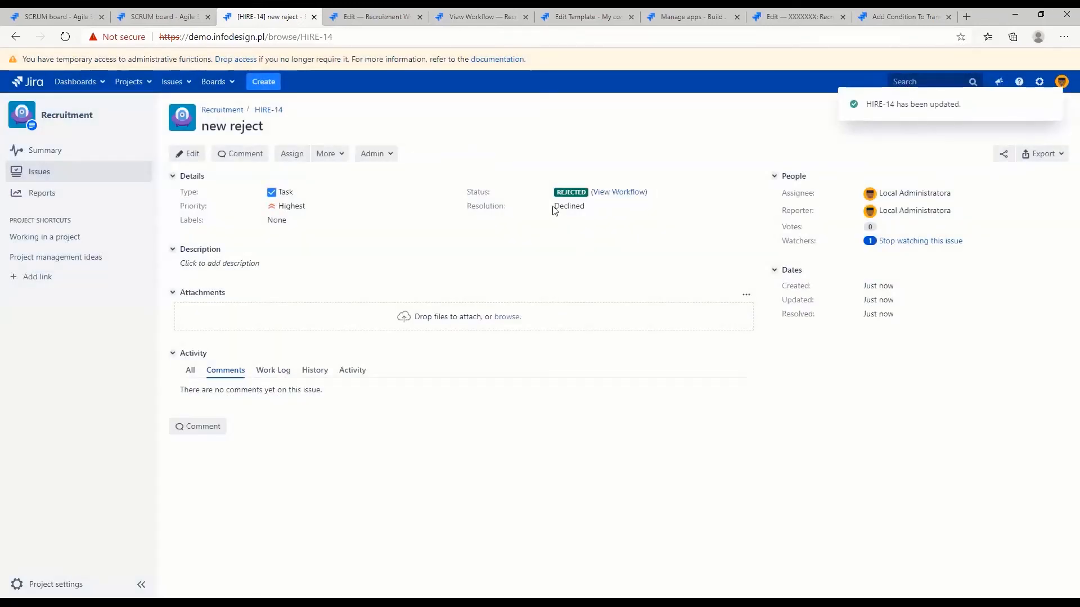
left_click_drag(555, 209, 616, 205)
left_click(615, 228)
Create another Recruitment task with the summary "new scenario" and open the new issue
key("c")
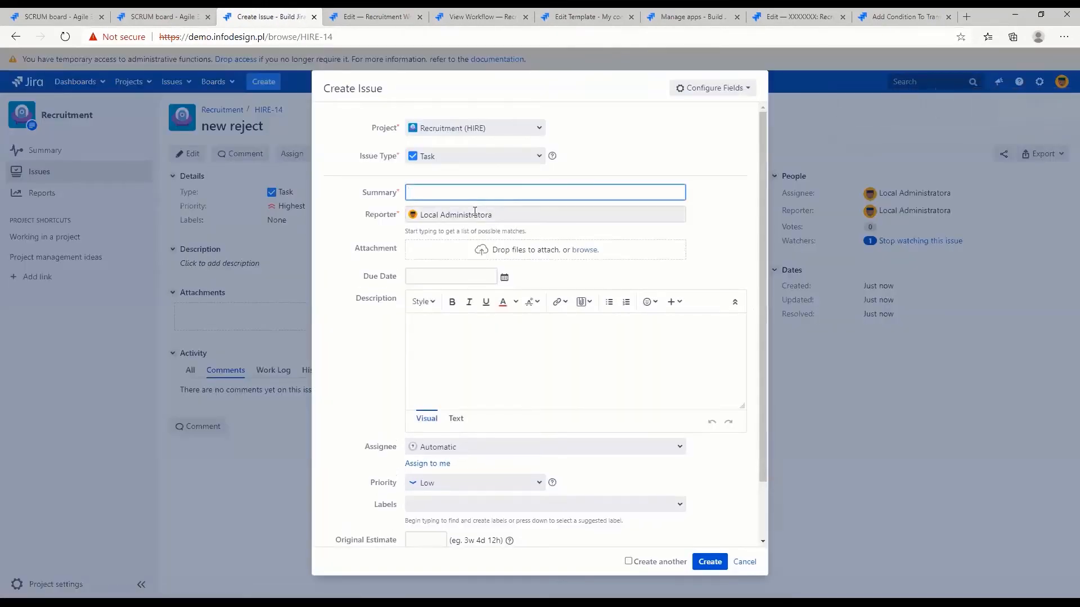
type("new scenario")
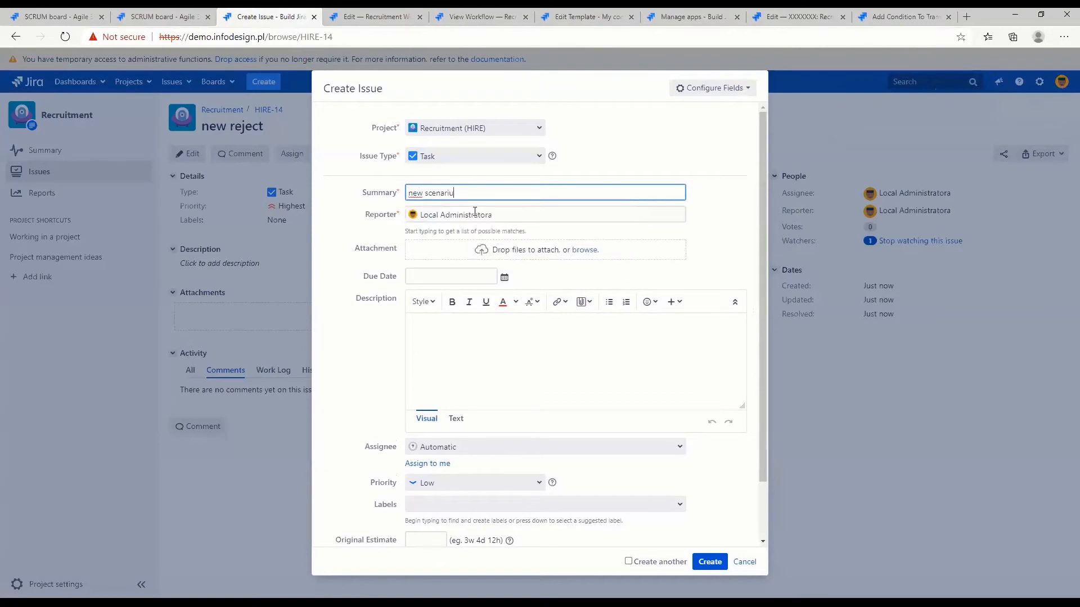
left_click(720, 563)
left_click(923, 108)
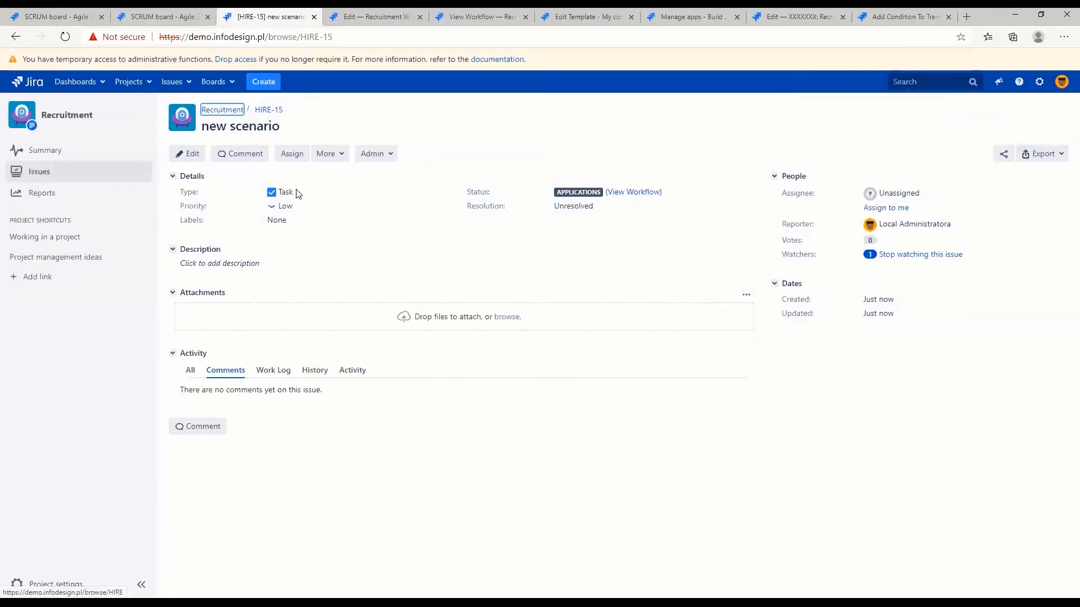
Give the "new scenario" issue Highest priority, assign it to yourself and transition it to Screening
left_click(301, 207)
left_click(309, 219)
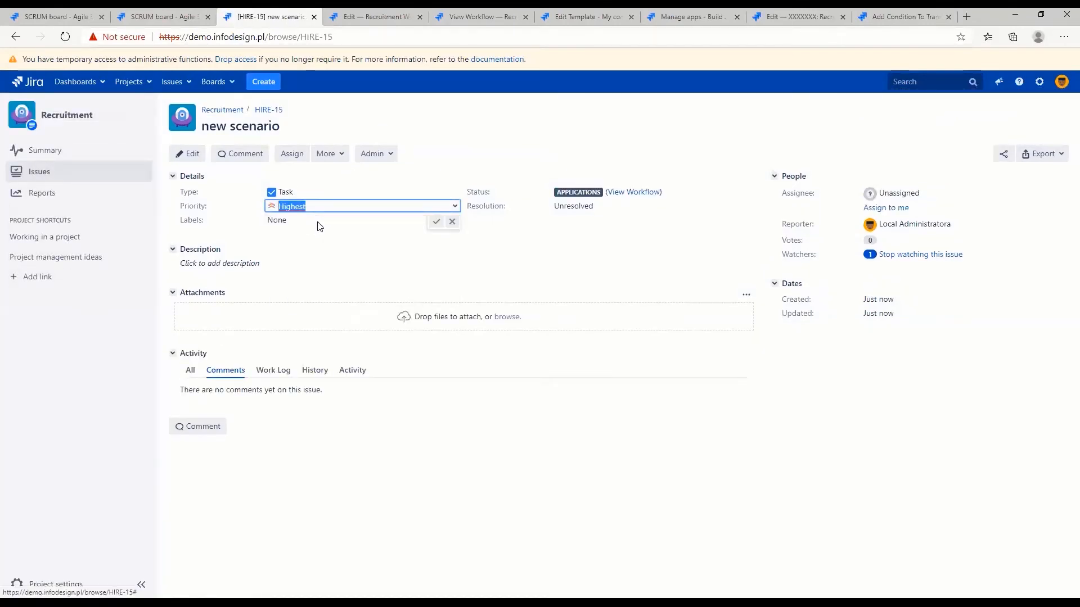
left_click(435, 223)
left_click(886, 207)
left_click(380, 153)
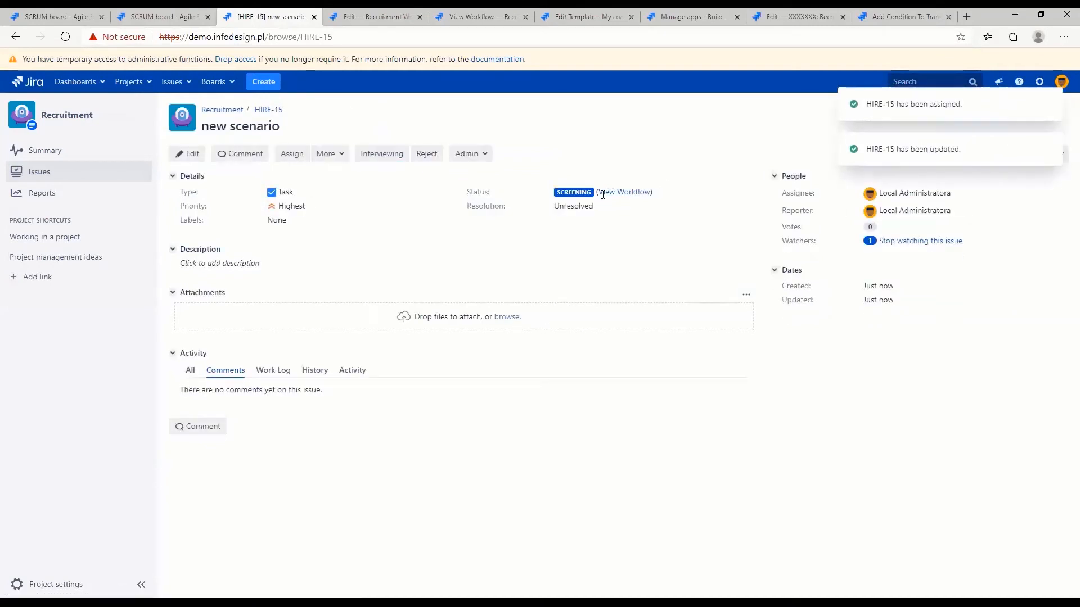
Clear the assignee of the "new scenario" issue so that it is Unassigned
left_click(905, 195)
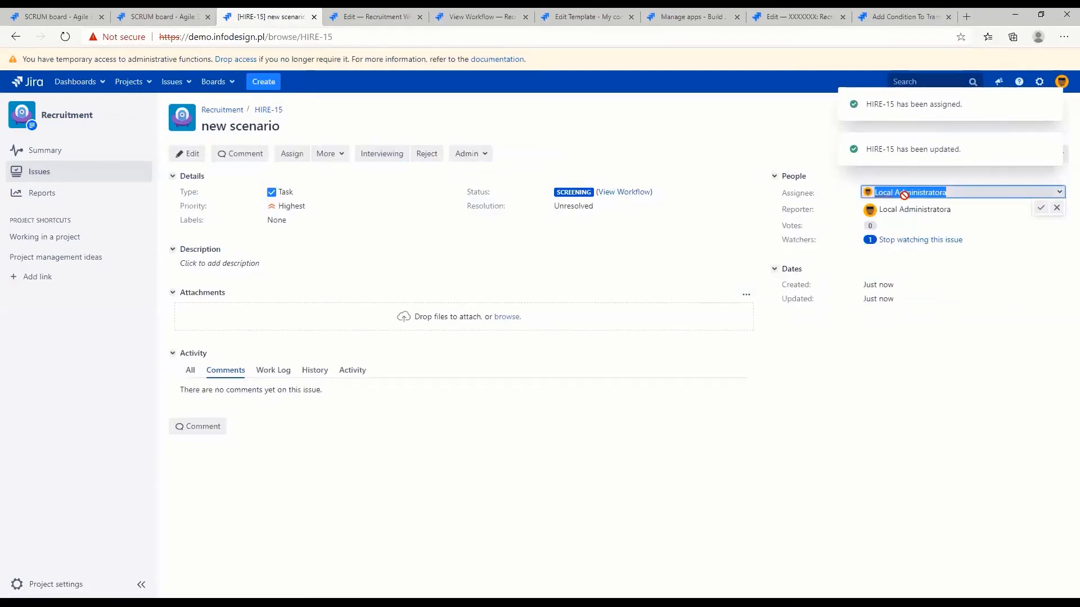
left_click(932, 192)
key("BackSpace")
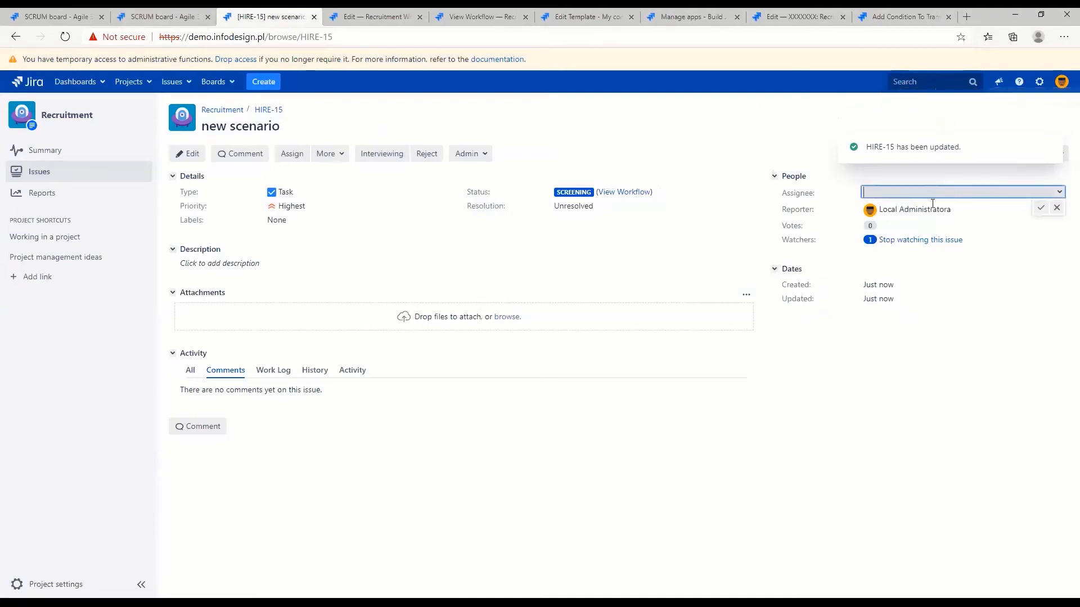
left_click(1040, 210)
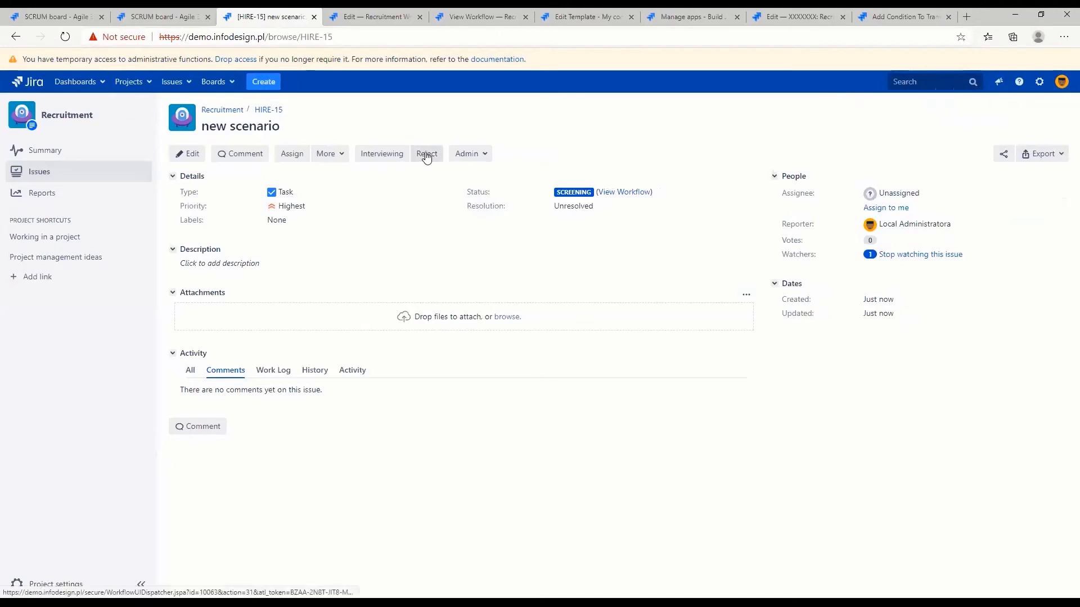
Reject the unassigned "new scenario" issue and check its Resolution
left_click_drag(458, 206, 600, 208)
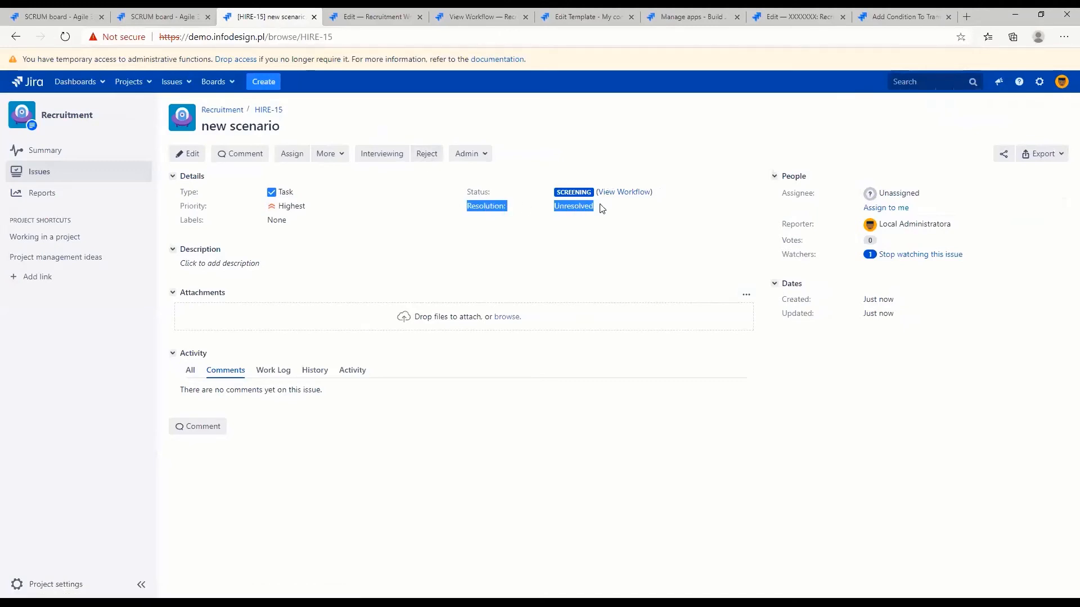
left_click(602, 208)
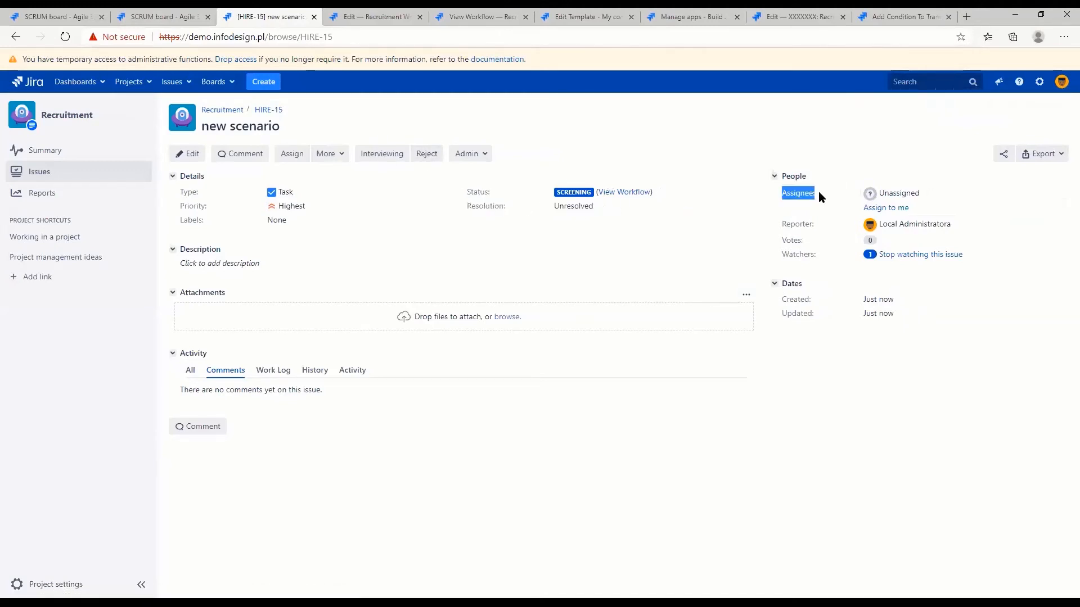
left_click(678, 223)
left_click(426, 154)
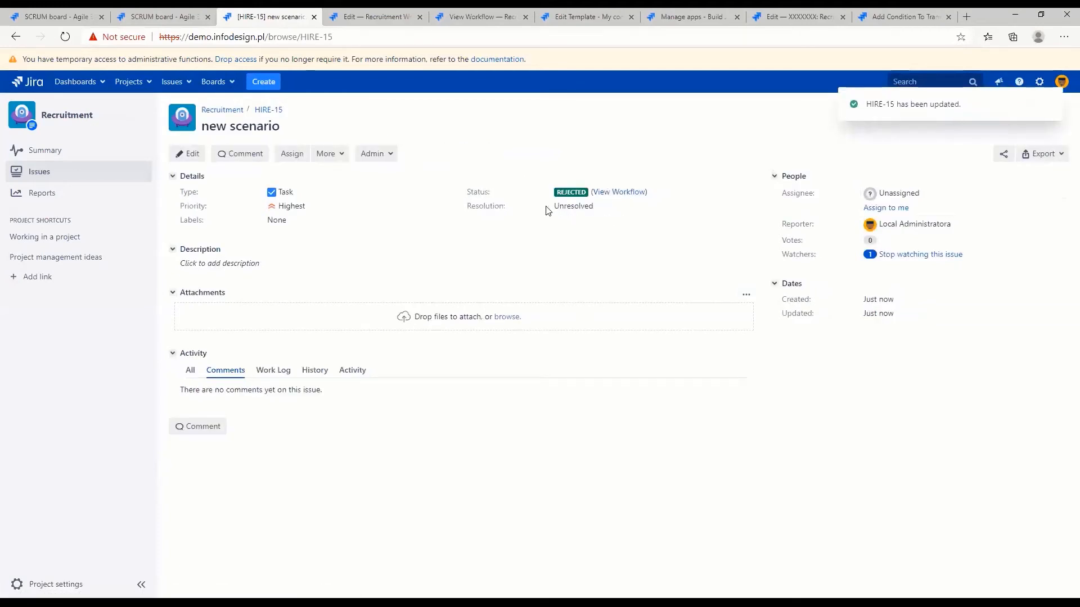
left_click_drag(548, 210, 622, 211)
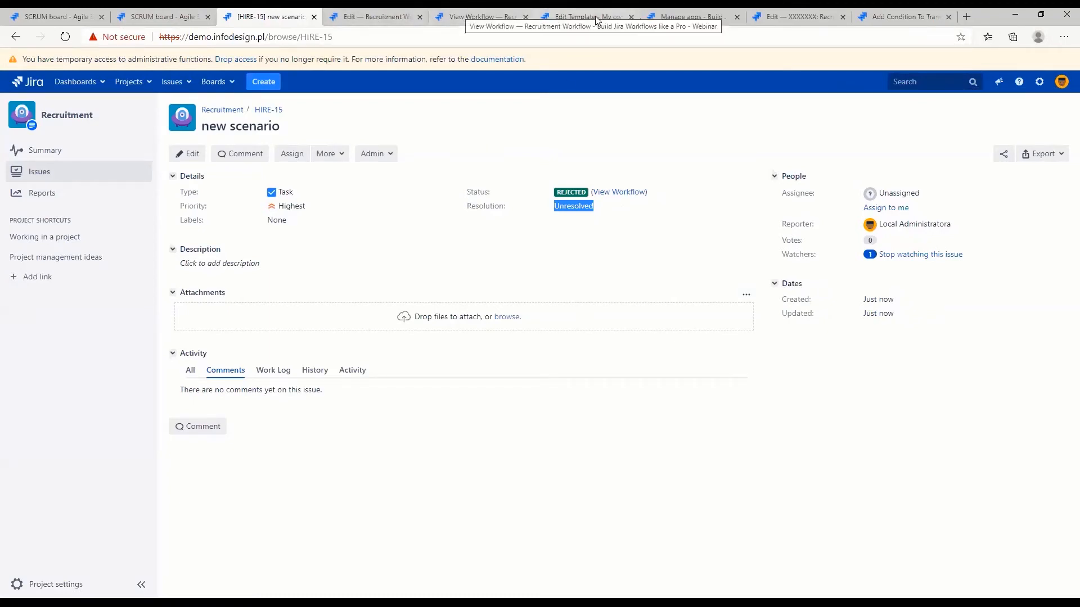
Start editing the Recruitment Workflow again and display the draft as a diagram
left_click(470, 23)
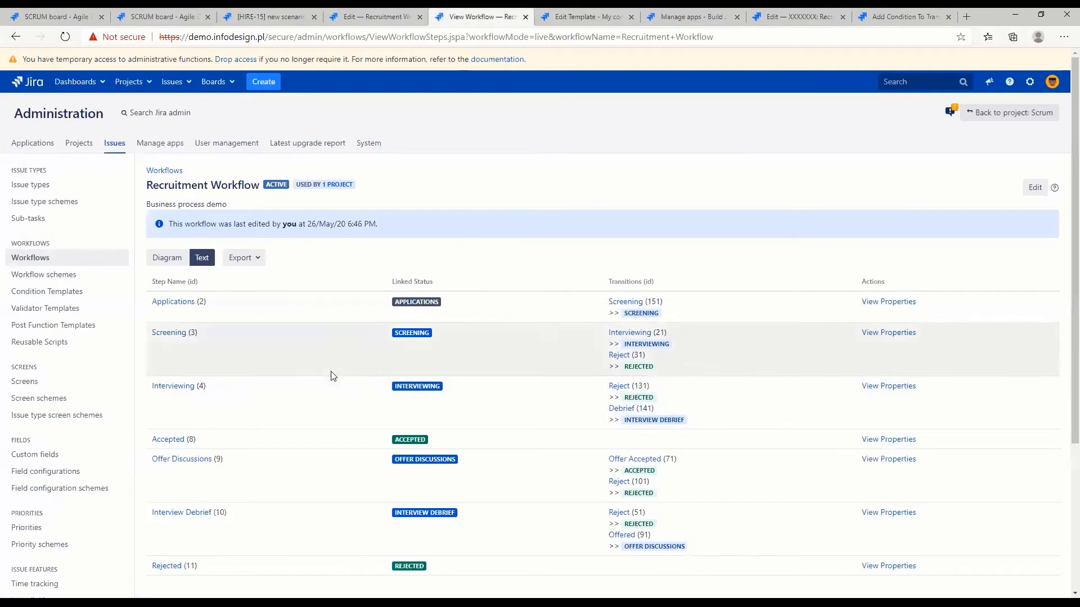
scroll(334, 360, "down", 4)
scroll(334, 359, "up", 4)
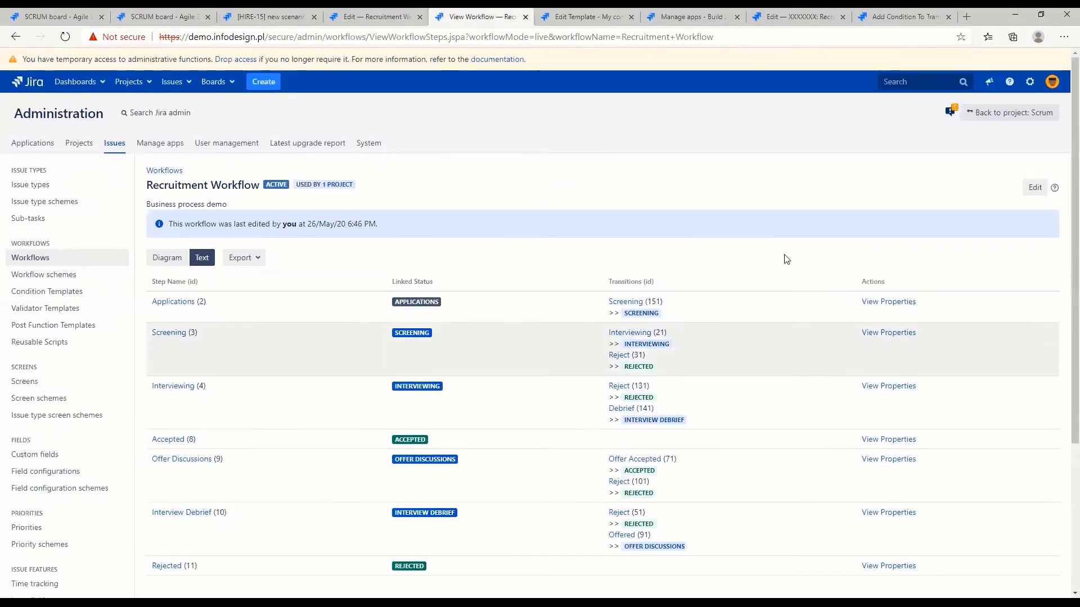
left_click(1042, 187)
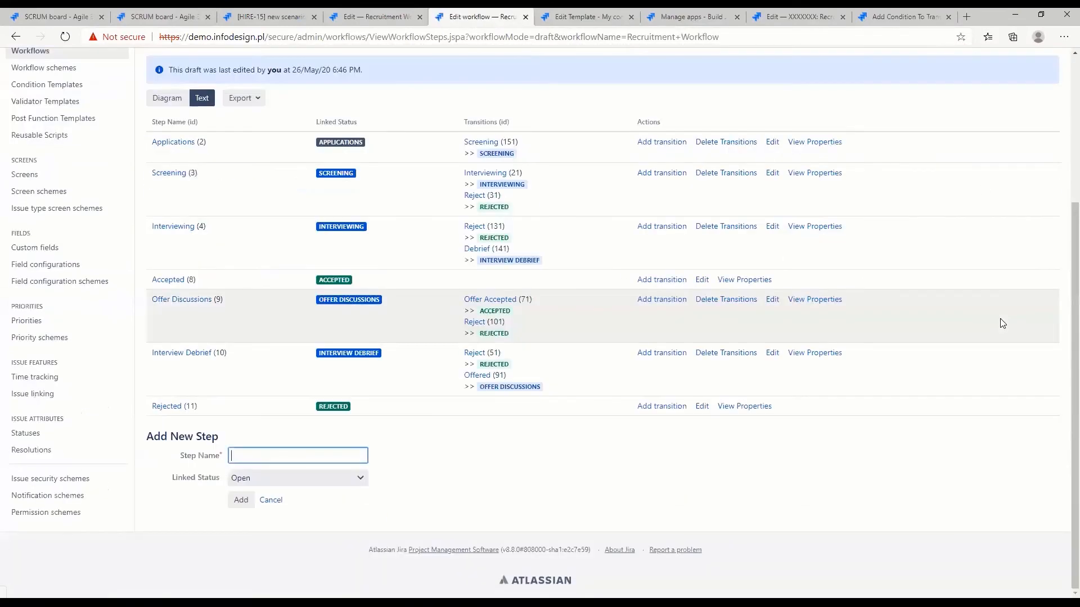
scroll(421, 253, "up", 4)
scroll(421, 253, "down", 3)
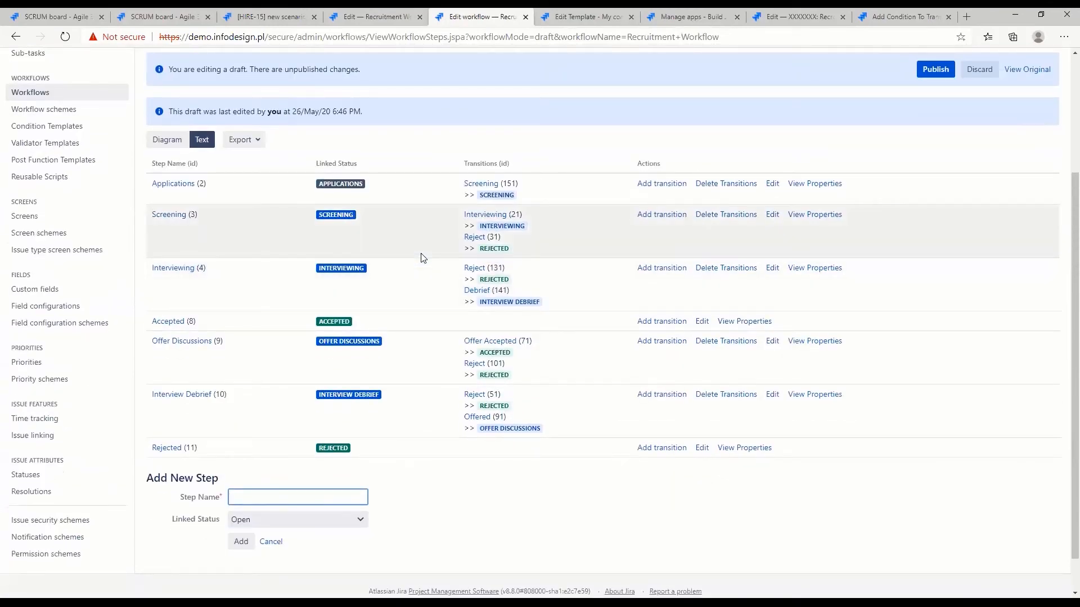
left_click(162, 140)
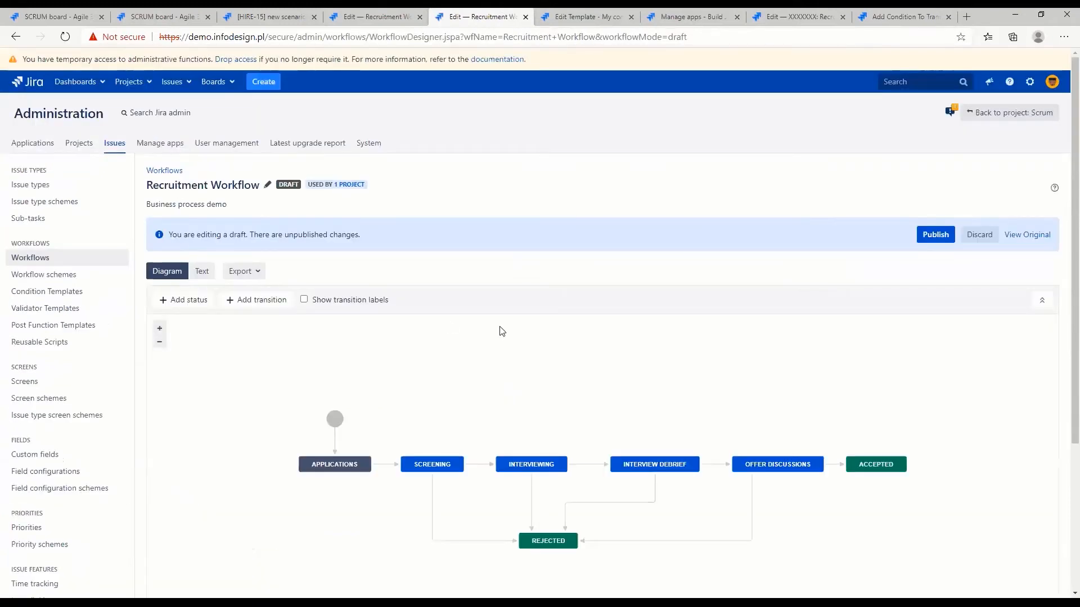
Inspect the Reject transitions from Screening and Offer Discussions in the diagram, comparing their Post Functions options
scroll(502, 331, "down", 4)
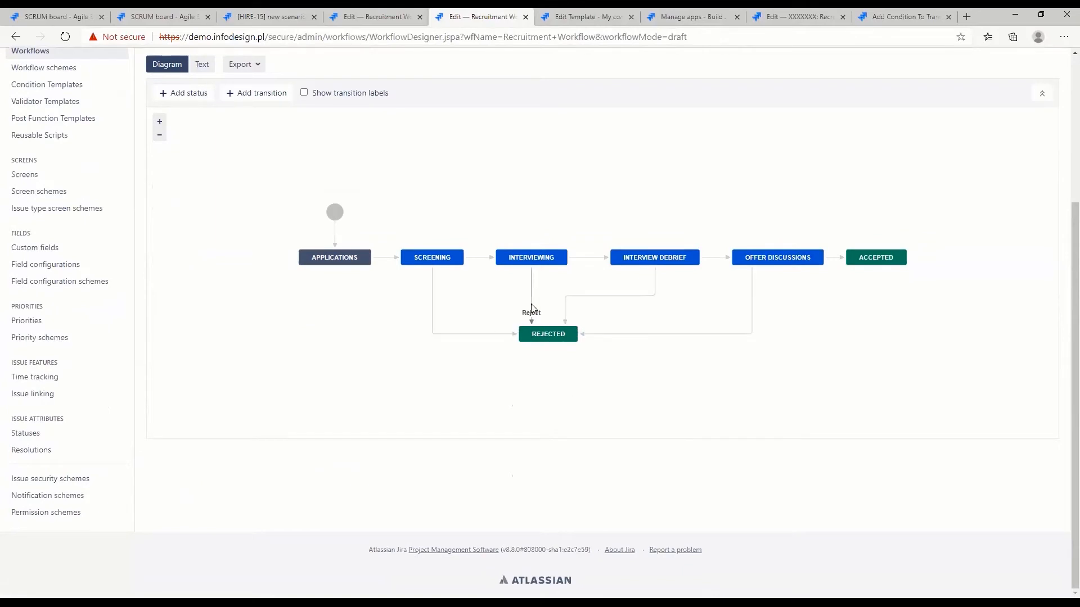
left_click(450, 335)
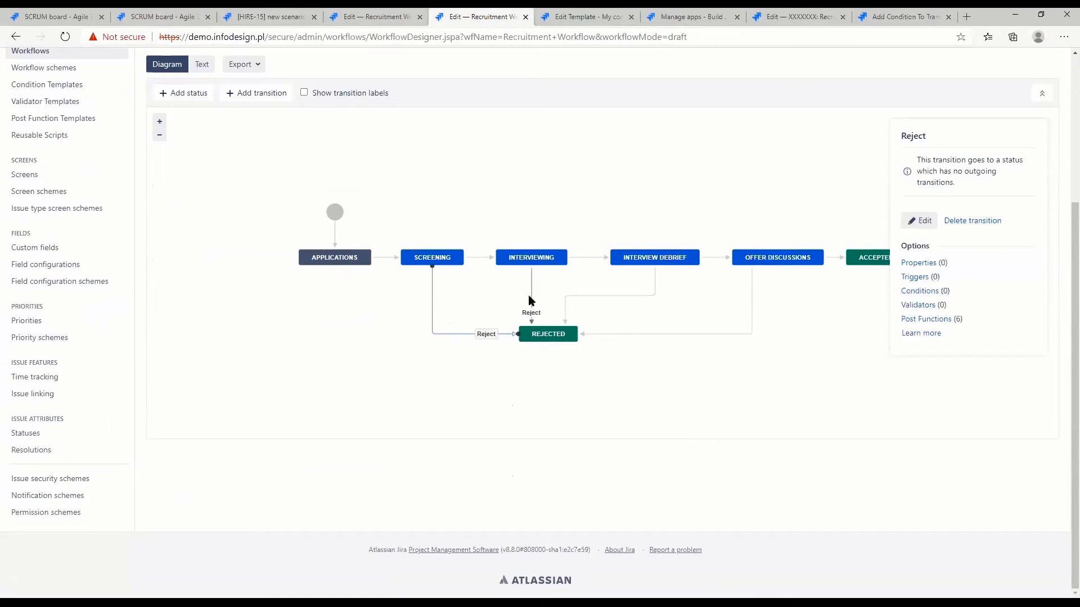
left_click(588, 334)
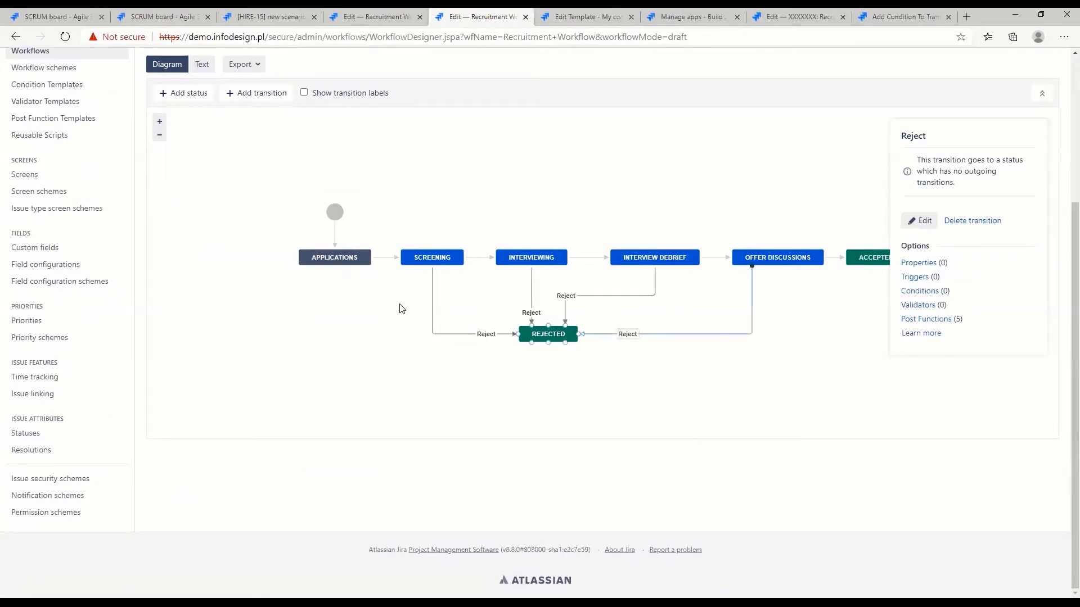
scroll(326, 289, "up", 2)
scroll(484, 371, "down", 1)
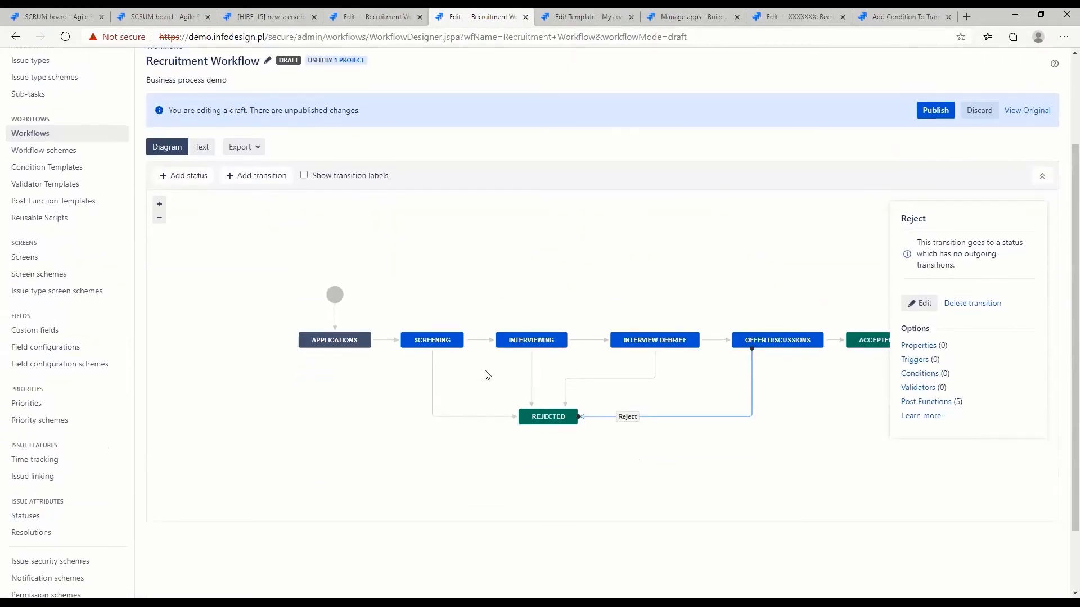
left_click_drag(971, 402, 900, 402)
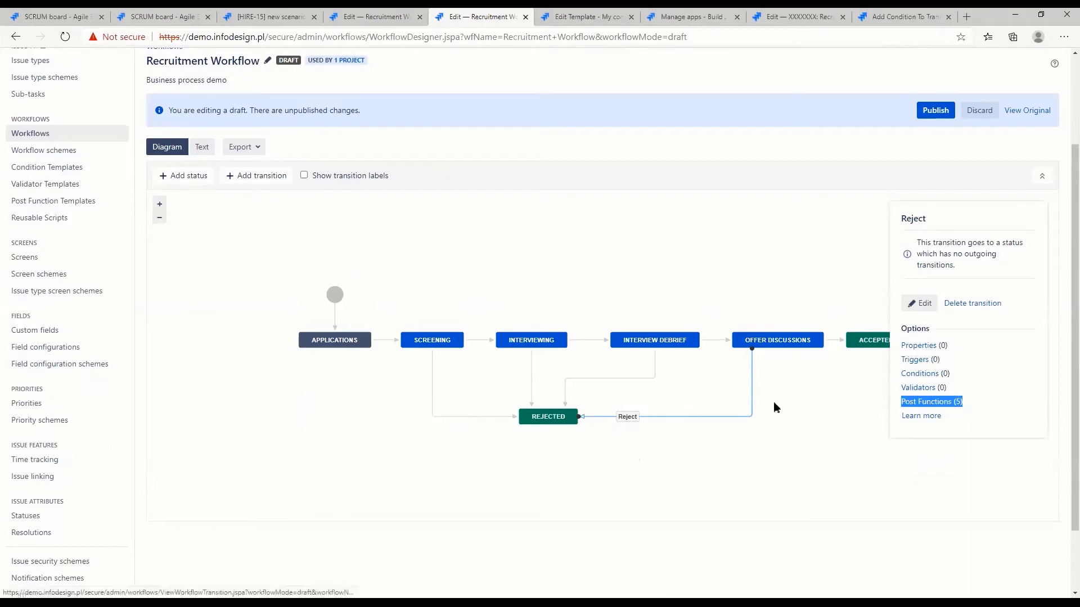
Delete the Reject transition from Offer Discussions to Rejected in the Recruitment Workflow draft
left_click(737, 417)
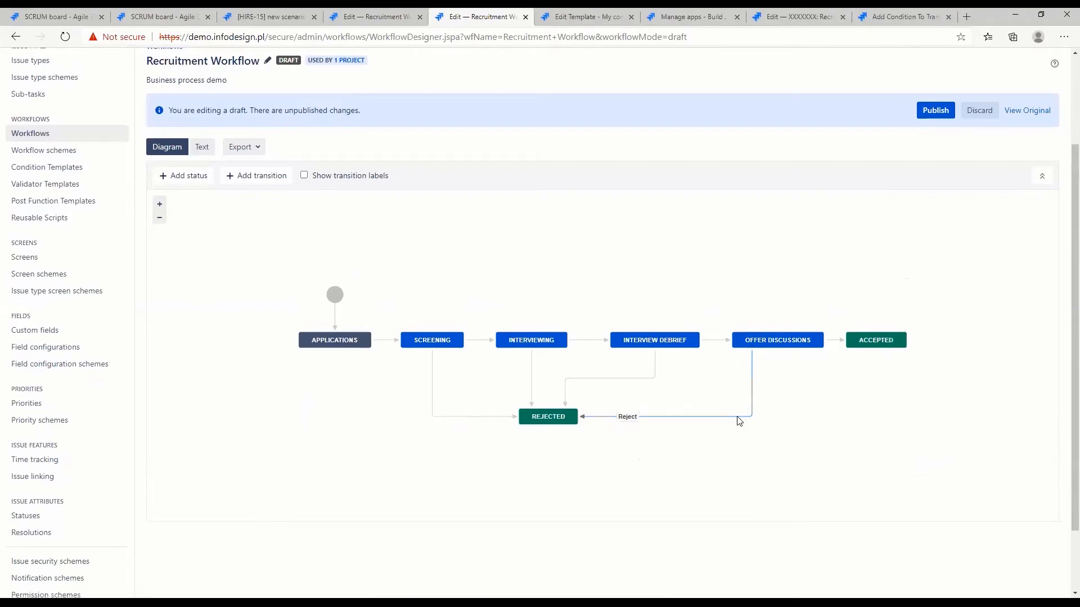
left_click(468, 418)
left_click_drag(978, 402, 910, 402)
left_click(655, 421)
left_click(672, 417)
left_click(972, 304)
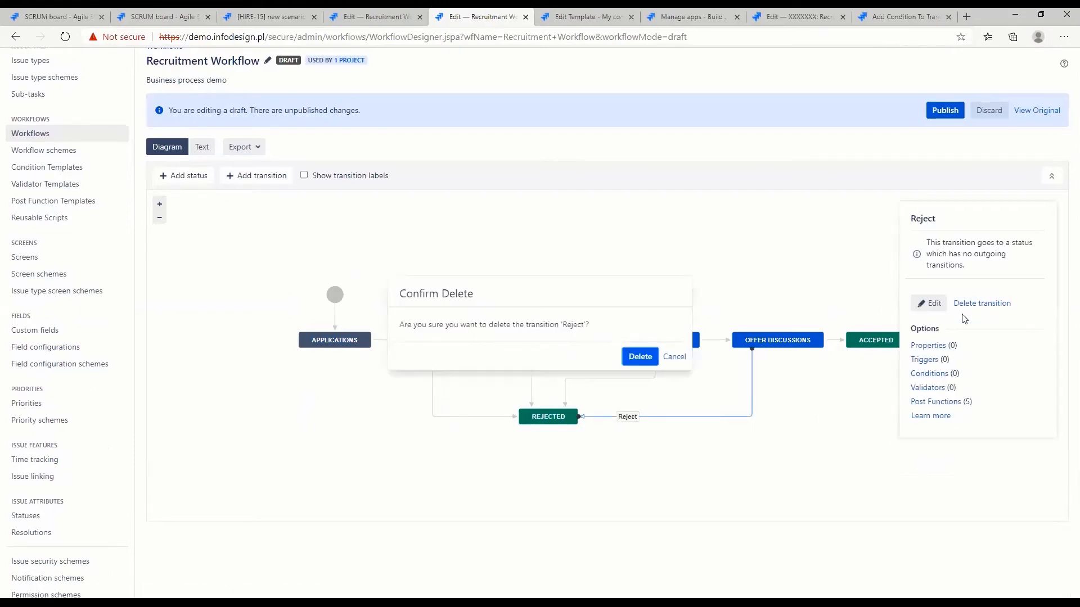
left_click(642, 357)
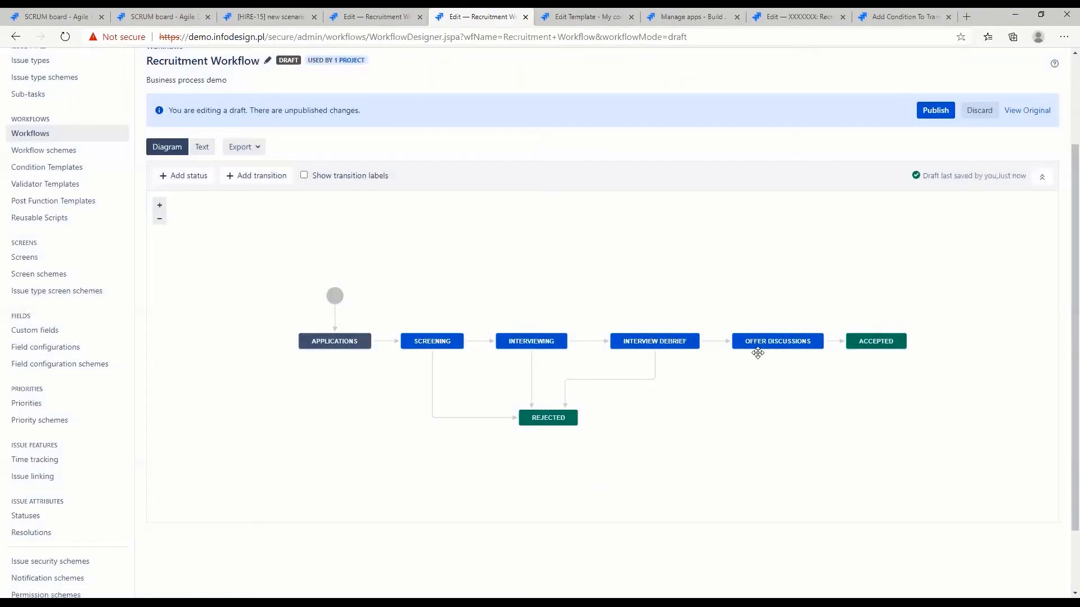
left_click_drag(749, 349, 578, 416)
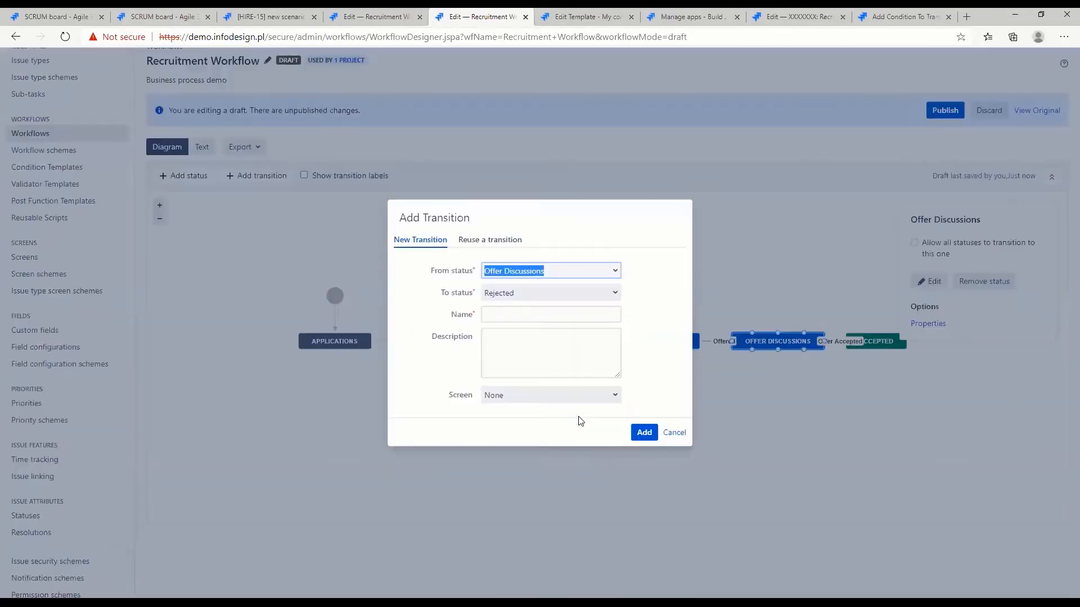
left_click(482, 241)
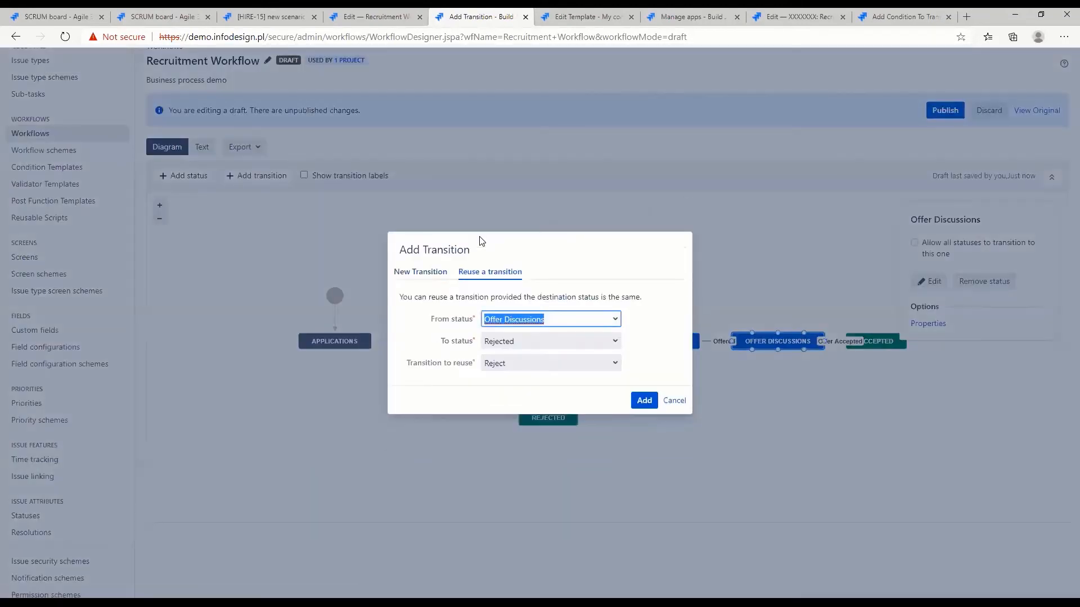
left_click(513, 360)
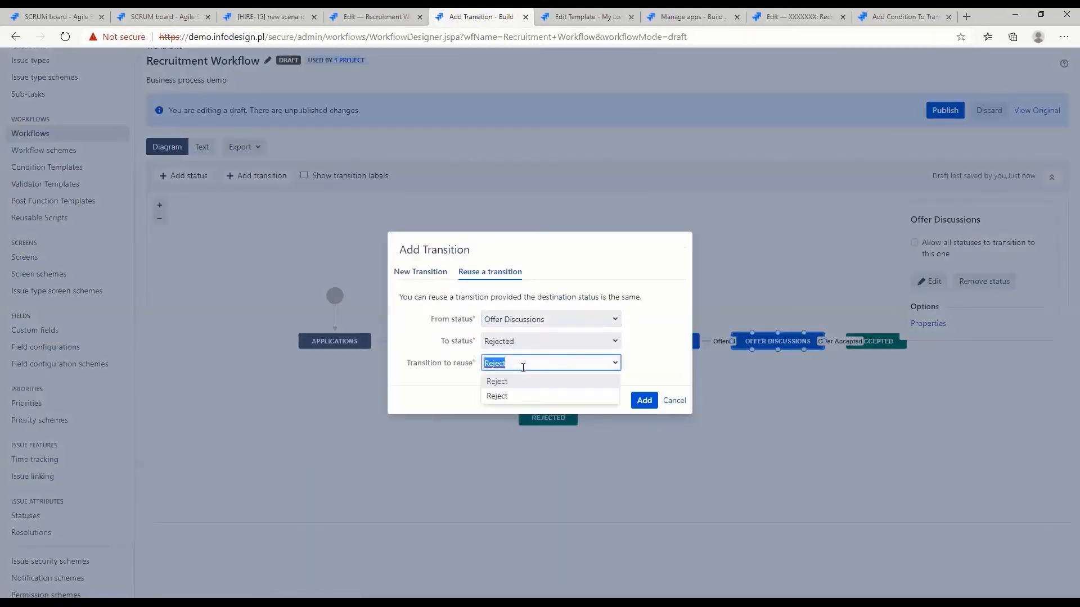
left_click(674, 401)
left_click(674, 401)
Delete the Reject transitions leading from Interview Debrief and Interviewing to Rejected
left_click(564, 380)
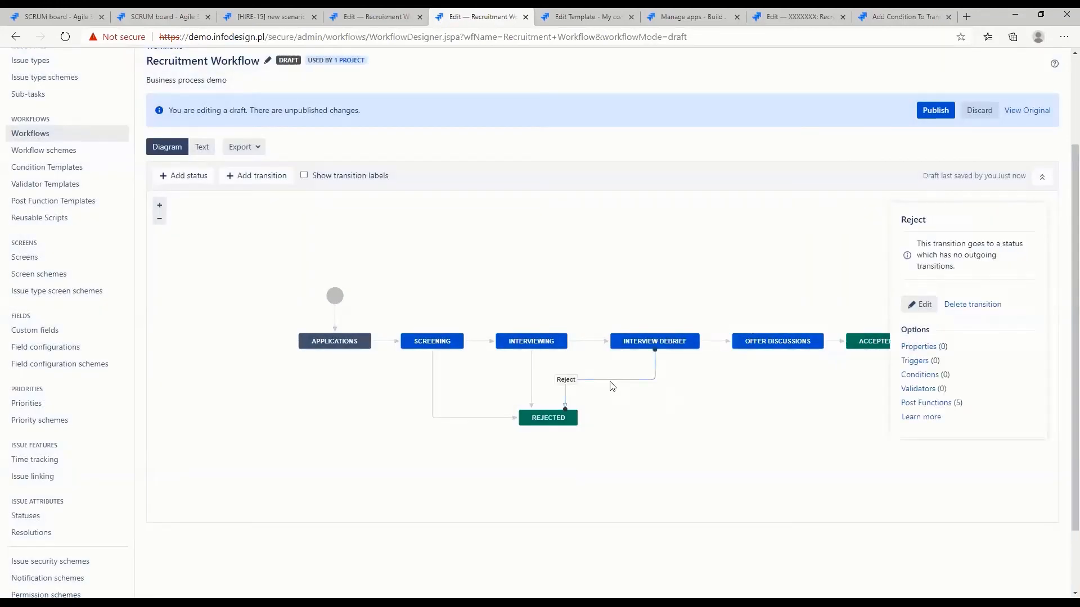
left_click(972, 305)
left_click(625, 358)
left_click(531, 388)
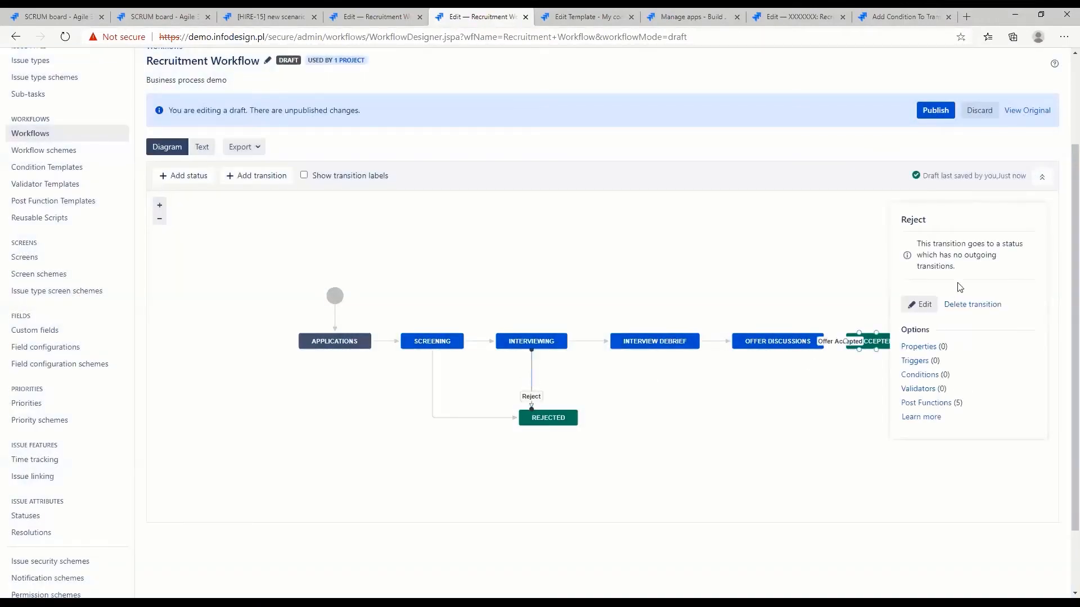
left_click(962, 311)
left_click(641, 358)
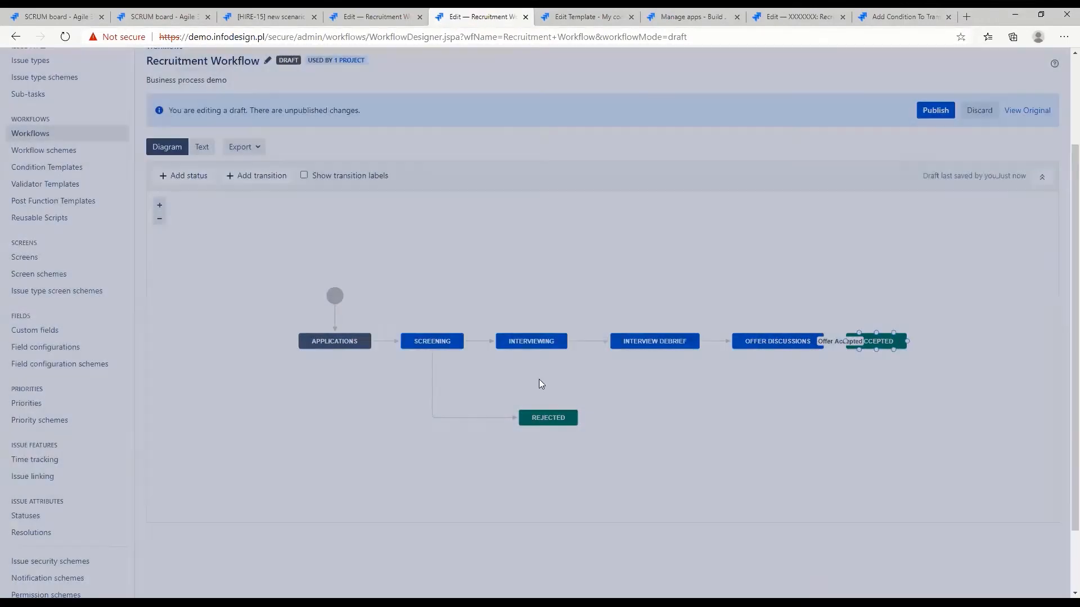
Connect Interviewing to Rejected by reusing the existing Reject transition
mouse_move(549, 349)
left_click_drag(550, 349, 549, 418)
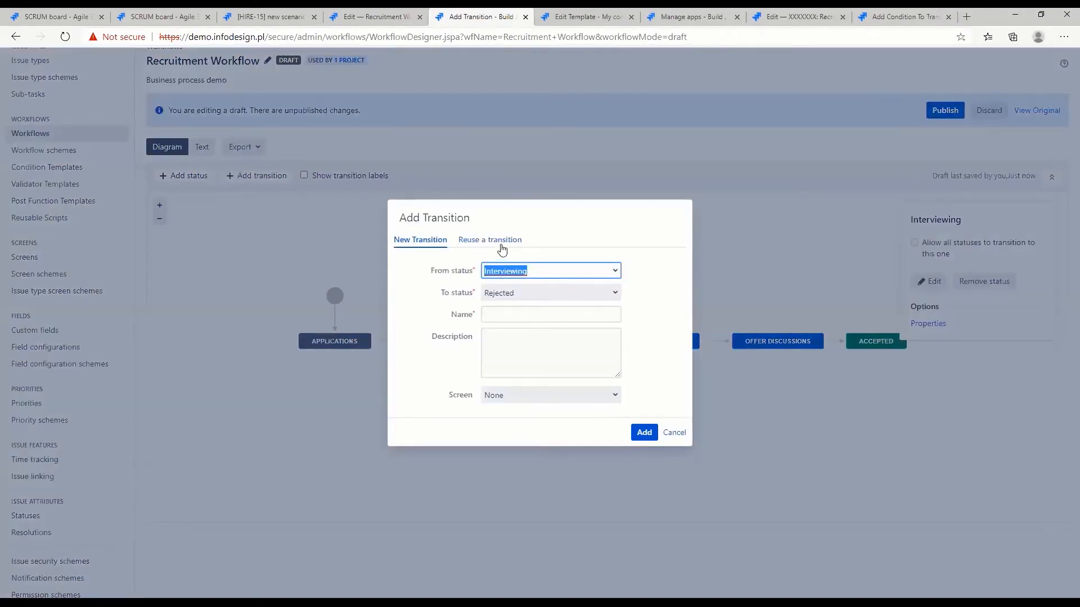
left_click(500, 240)
left_click(529, 364)
left_click(641, 399)
Reuse the Reject transition from Interview Debrief to Rejected and highlight the transitions entering Rejected
mouse_move(647, 346)
left_mouse_down()
mouse_move(629, 383)
mouse_move(649, 356)
left_mouse_up()
left_click_drag(647, 355, 576, 416)
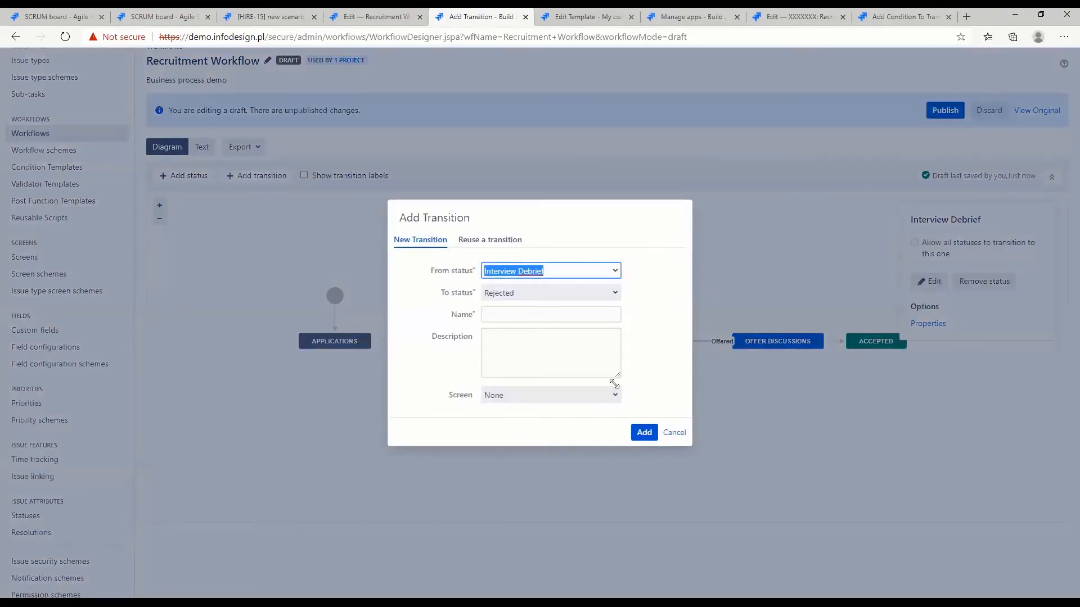
left_click(472, 240)
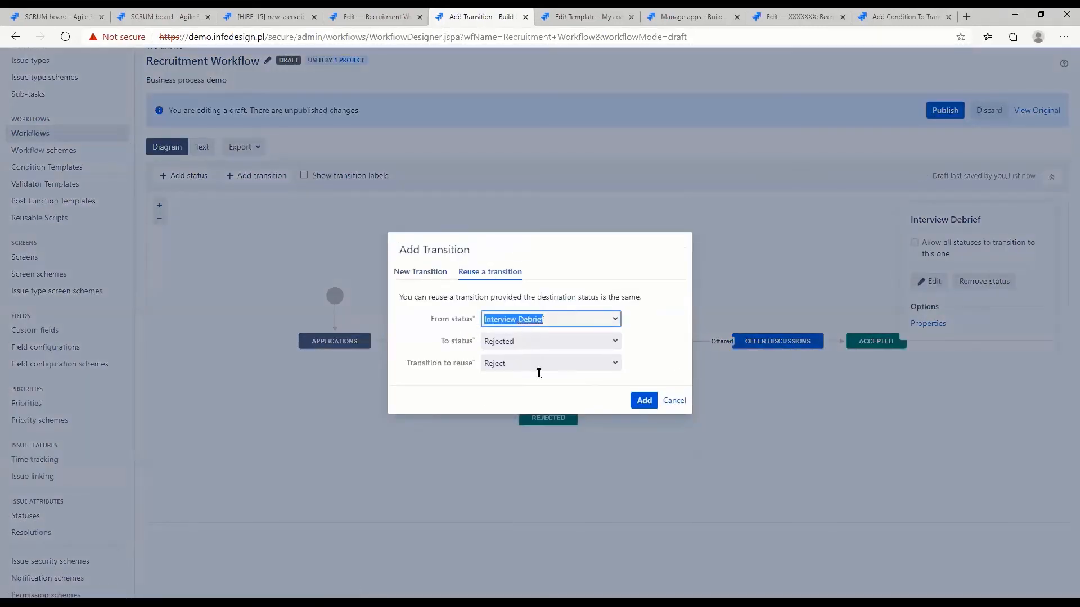
left_click(632, 401)
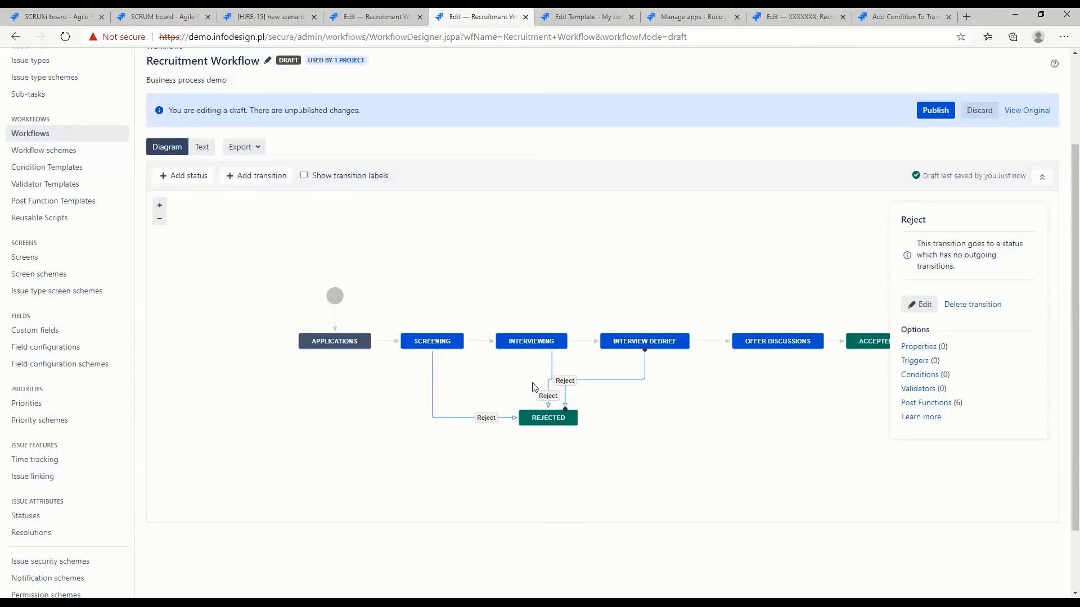
left_click(557, 417)
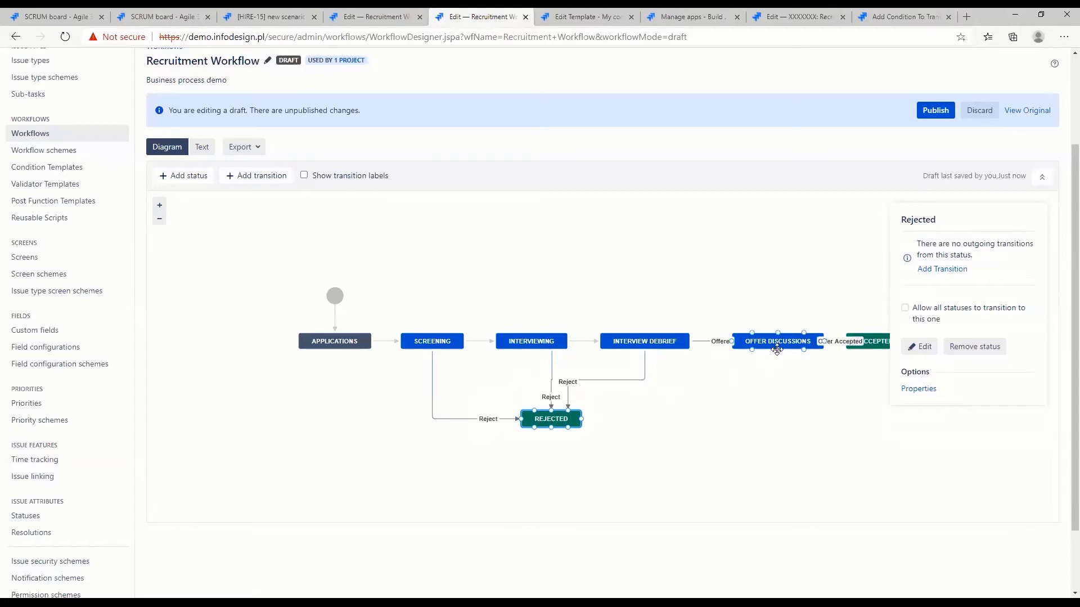
Reuse the shared Reject transition for the path from Offer Discussions to Rejected
left_click_drag(776, 349, 585, 423)
left_click(491, 242)
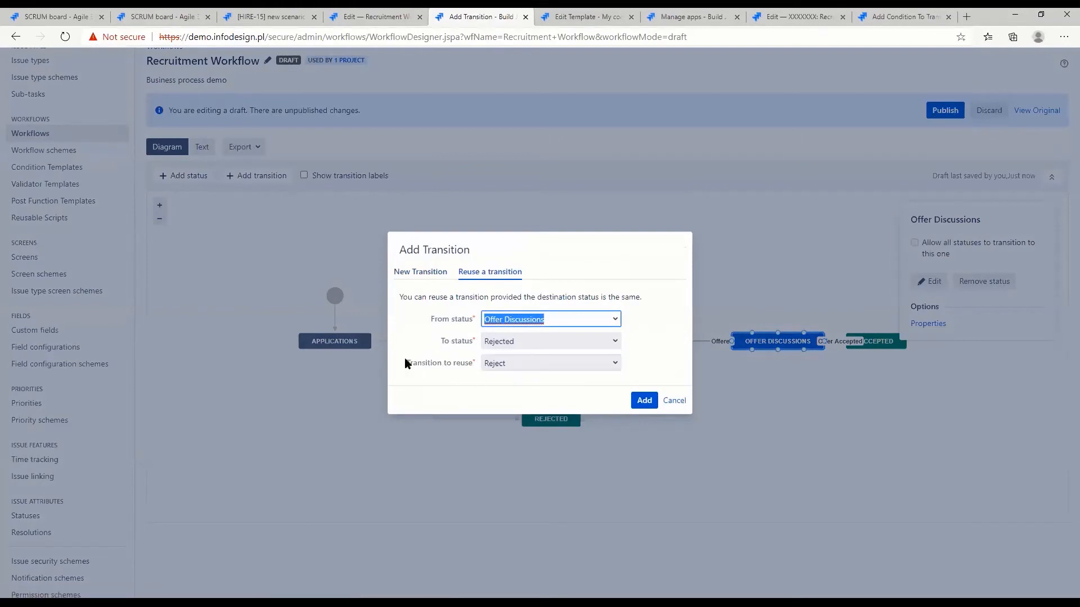
left_click_drag(403, 358, 473, 366)
left_click(642, 400)
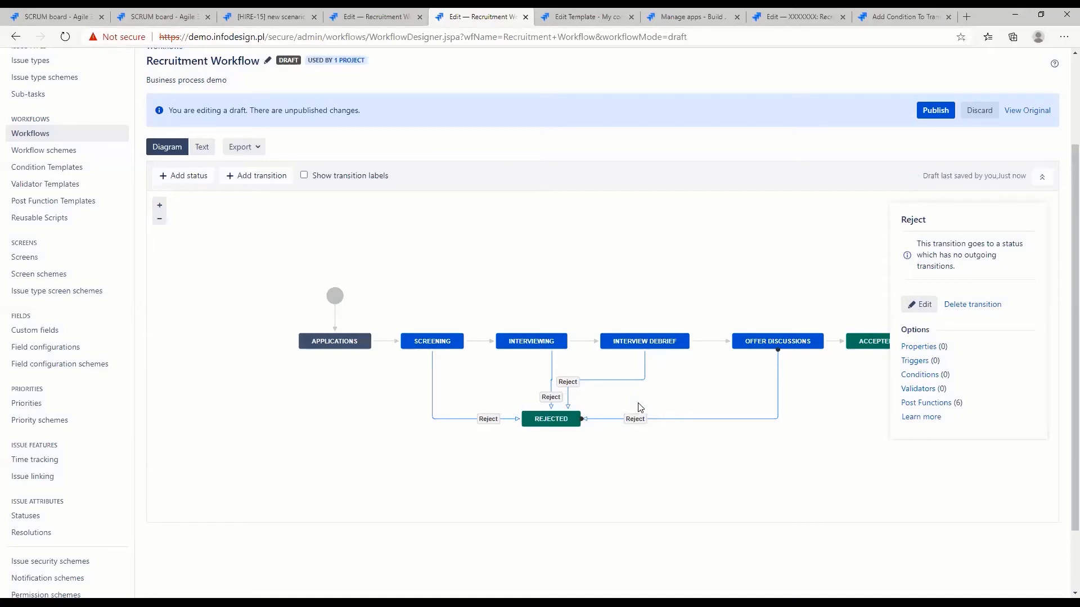
left_click(512, 251)
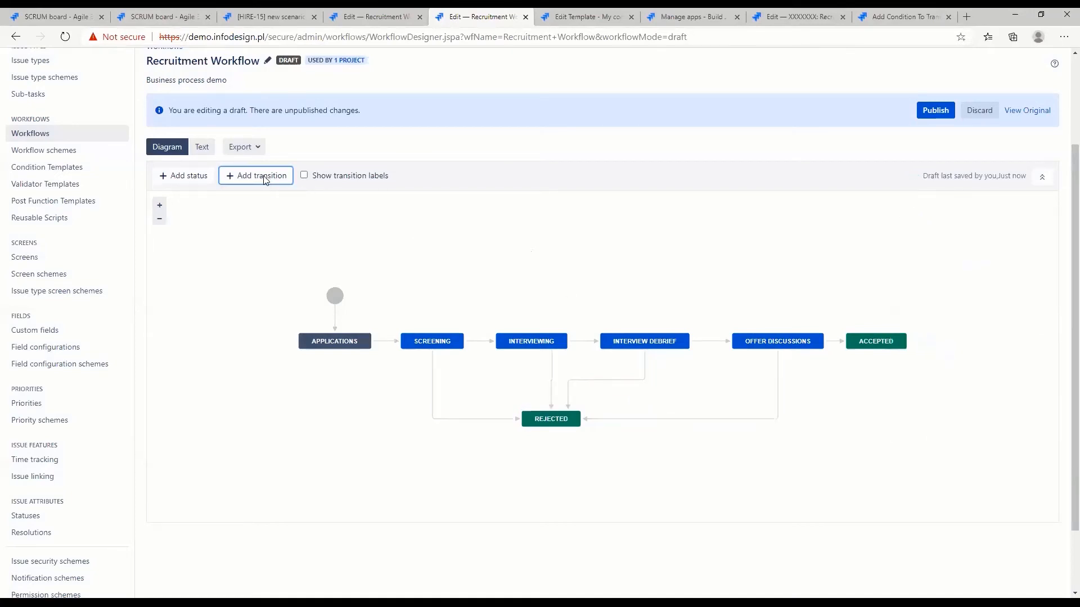
Add a new transition named "Some extra transition" from Any status to Itself, with no screen
left_click(265, 177)
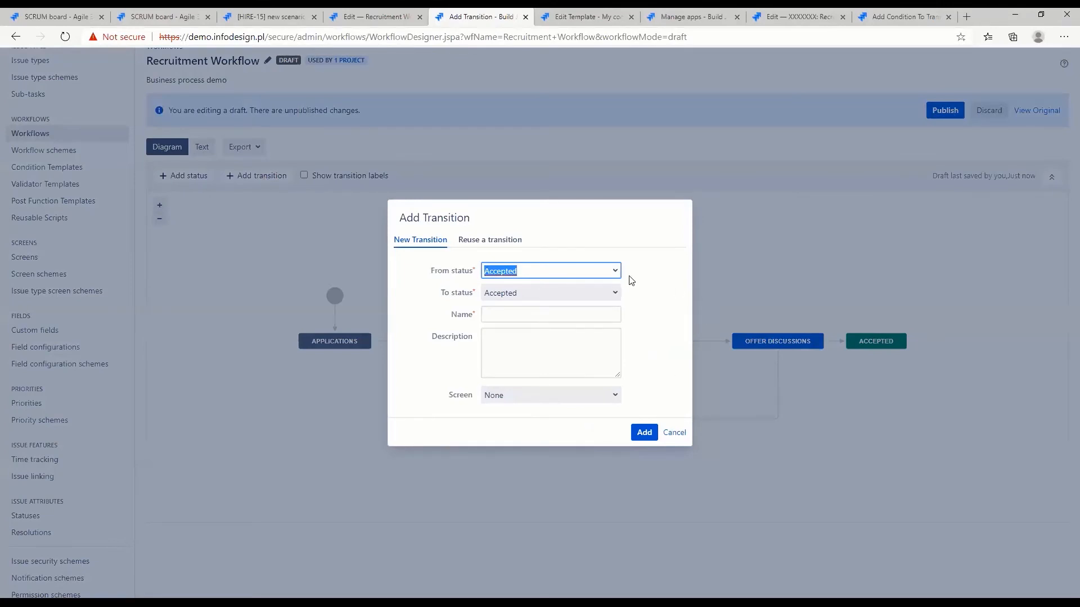
left_click(615, 273)
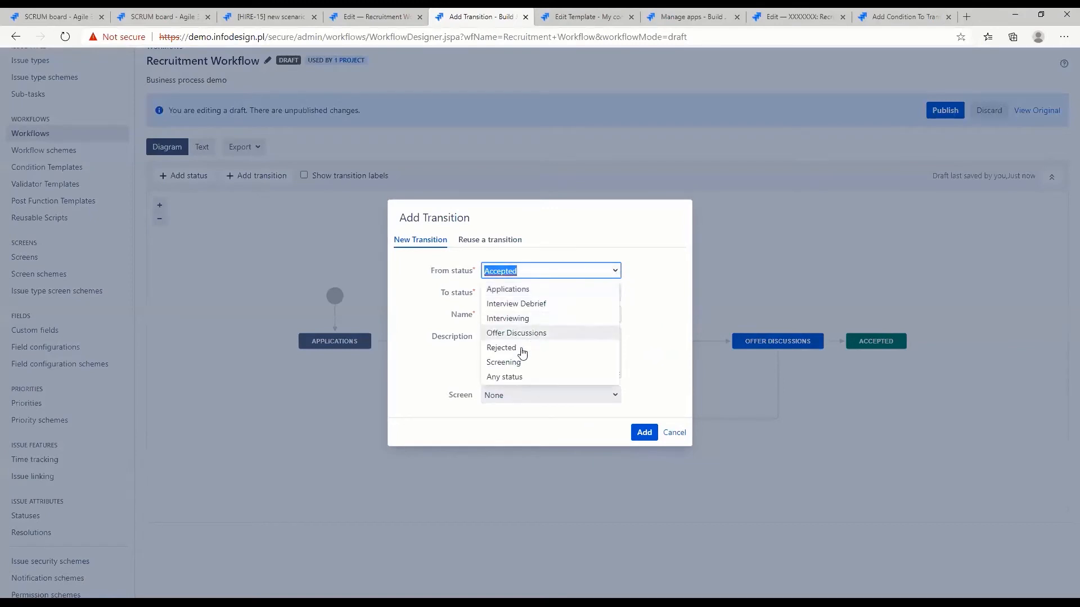
left_click(509, 377)
left_click(608, 287)
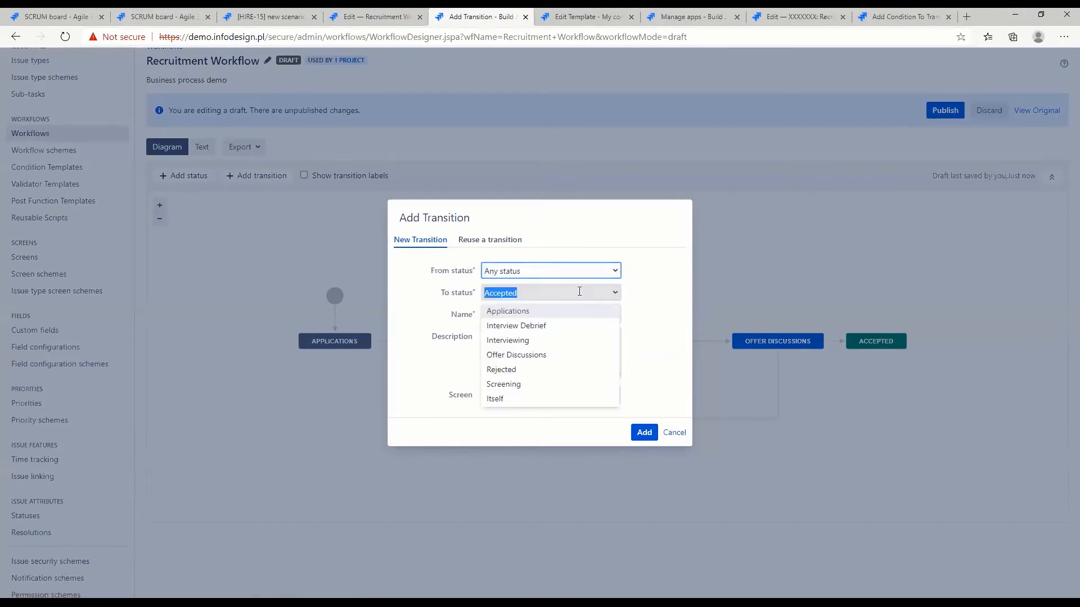
left_click(511, 402)
left_click(516, 310)
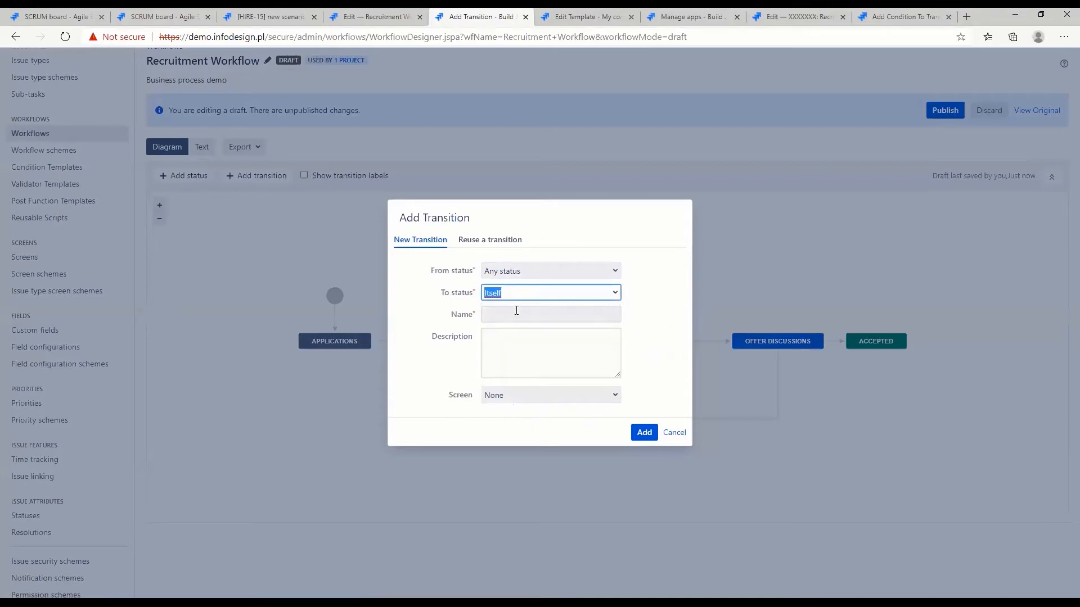
type("Some")
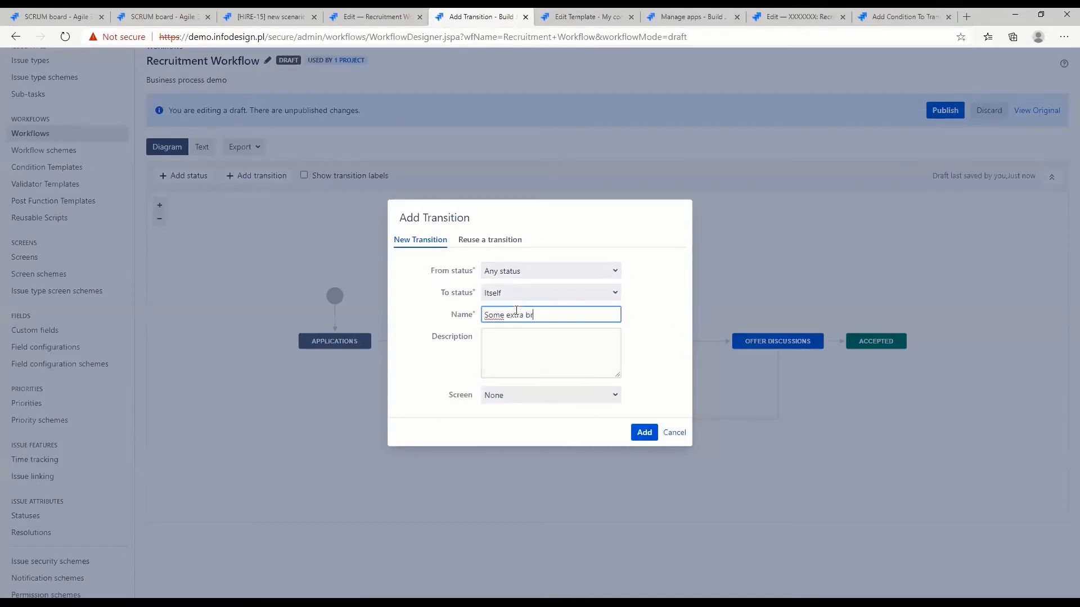
type(" extra transition")
left_click(641, 433)
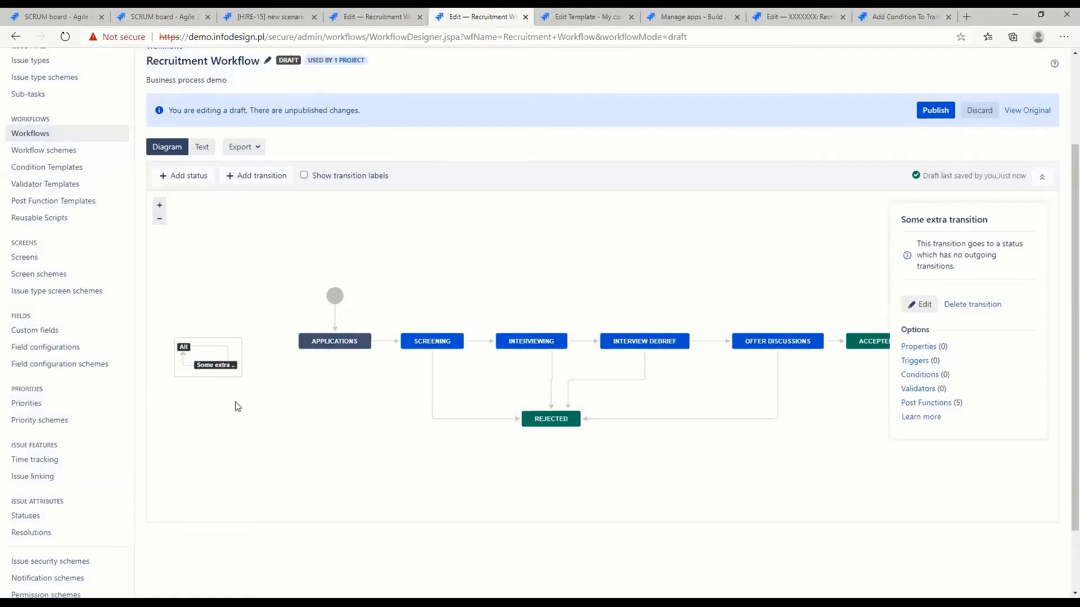
Publish the Recruitment Workflow draft without saving a backup copy
left_click(935, 111)
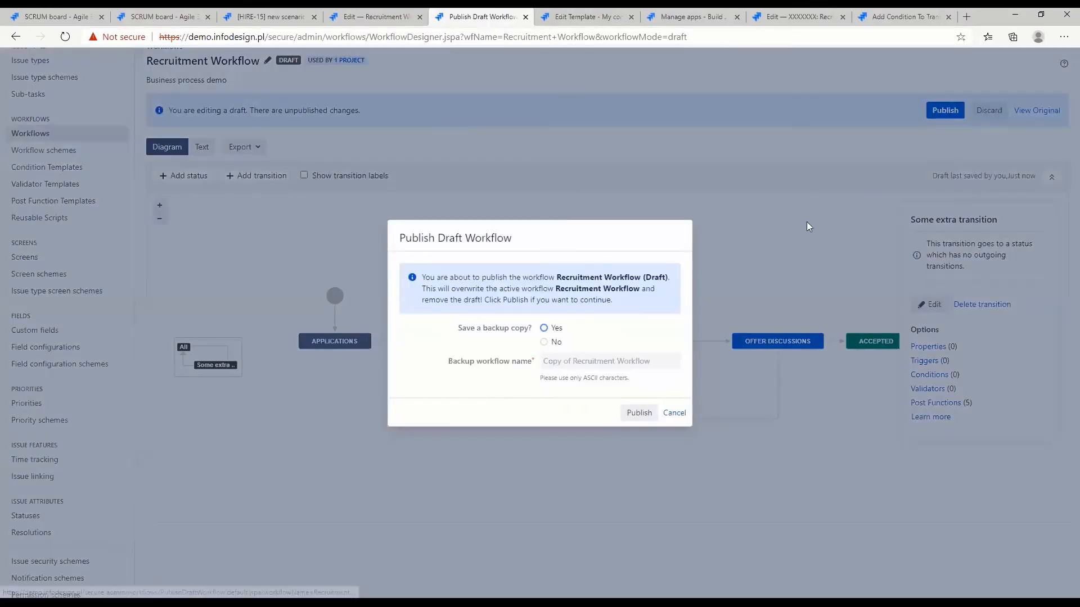
left_click(544, 342)
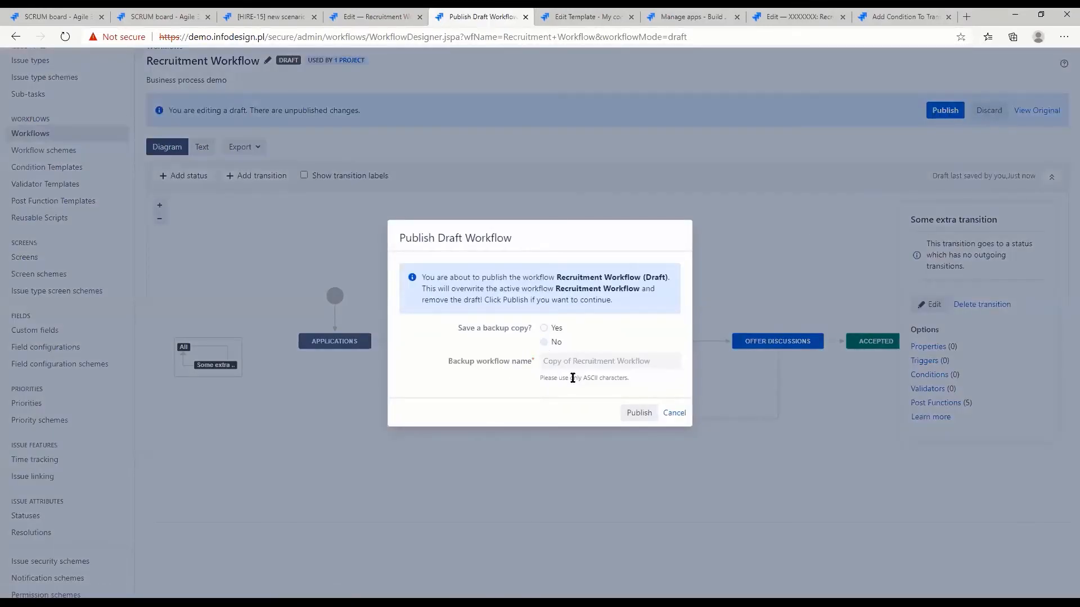
left_click(639, 413)
Reload the "new scenario" issue and run "Some extra transition" on it
left_click(269, 17)
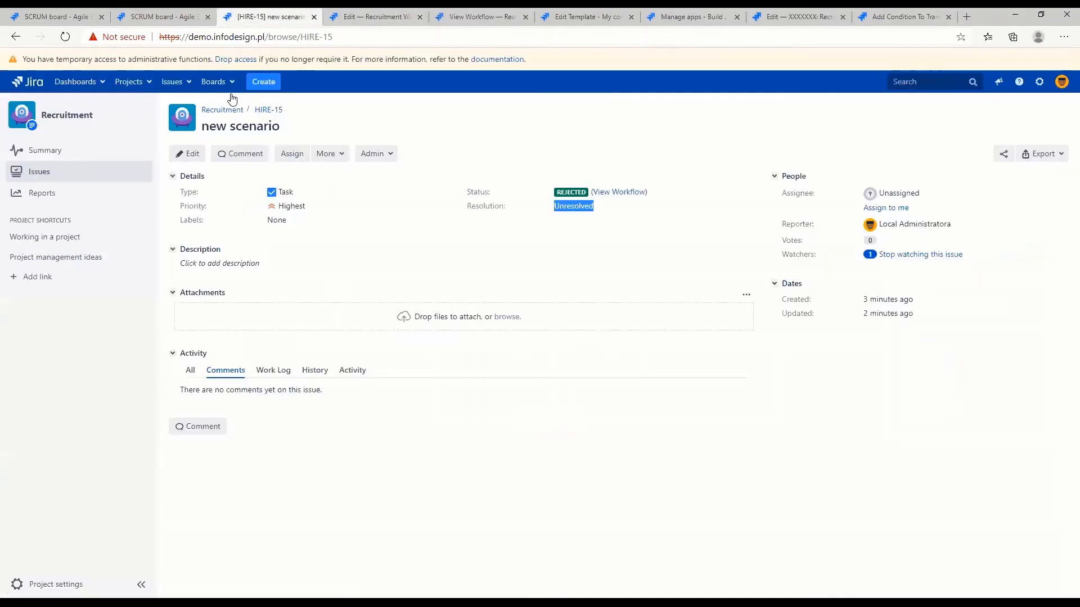
left_click(65, 36)
left_click(381, 151)
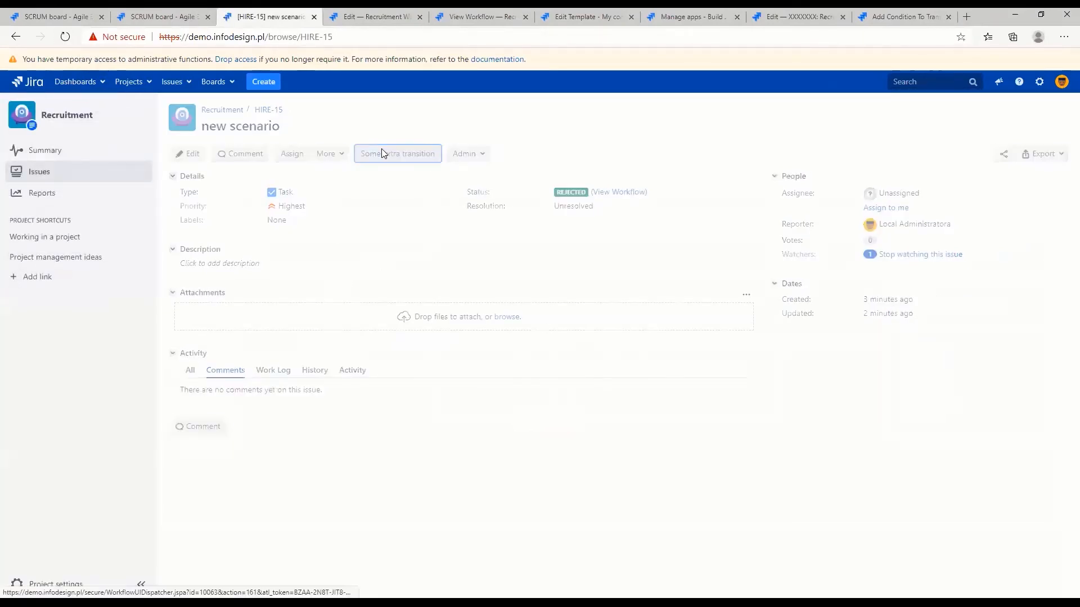
left_click(381, 153)
left_click(381, 154)
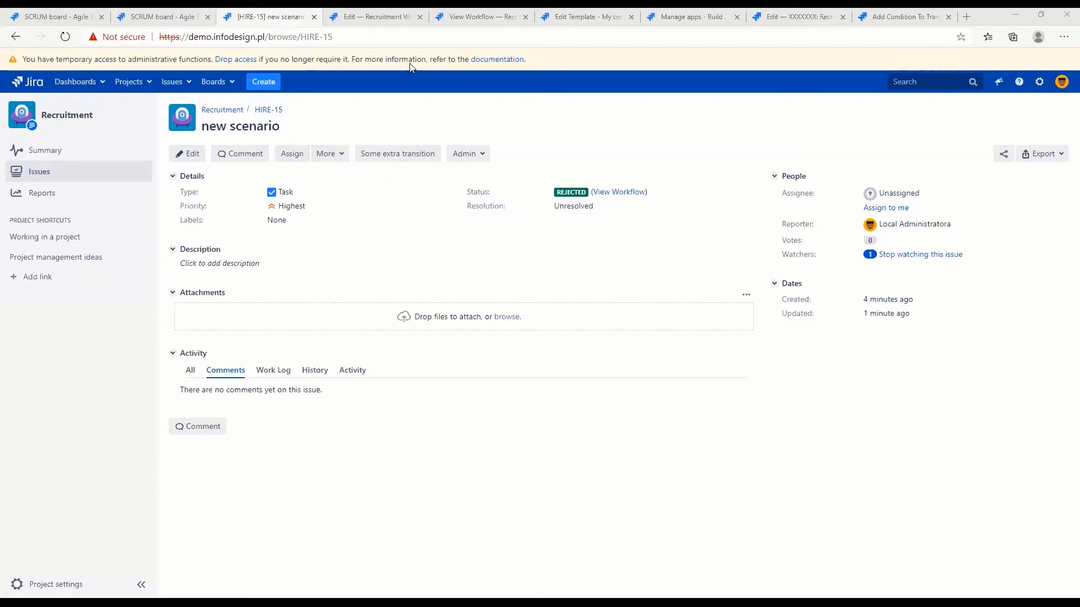
Start editing the Recruitment Workflow again and delete "Some extra transition" from the draft
left_click(483, 18)
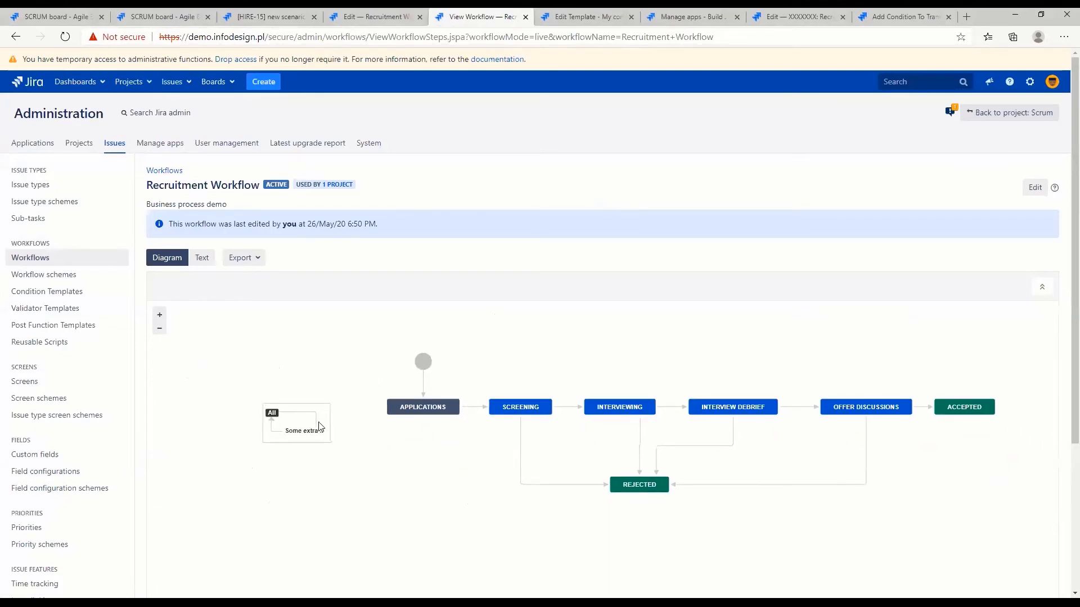
left_click(1032, 194)
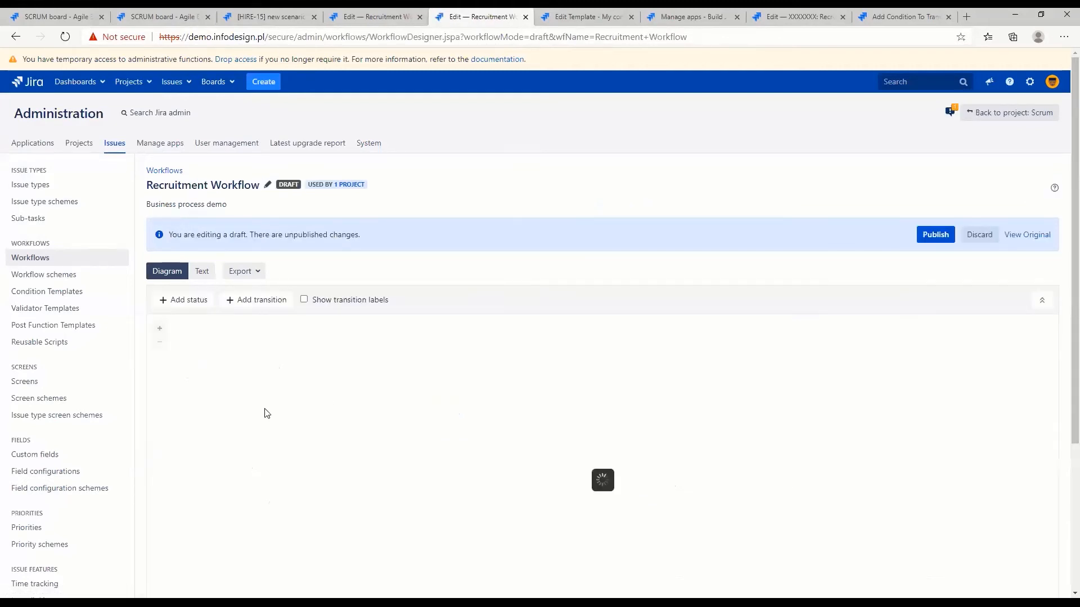
left_click(281, 488)
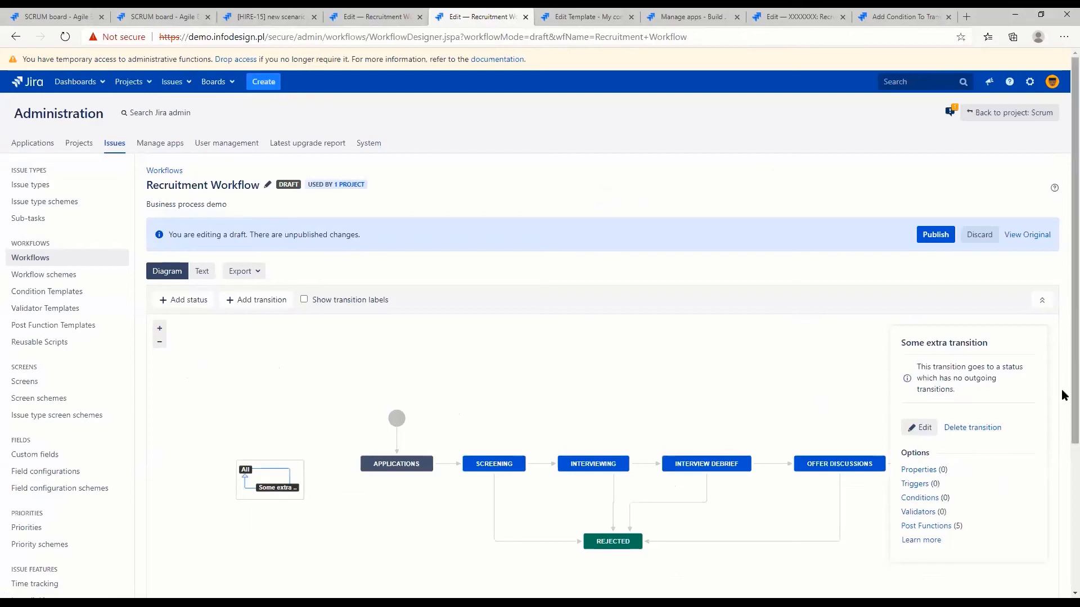
left_click(972, 428)
left_click(635, 358)
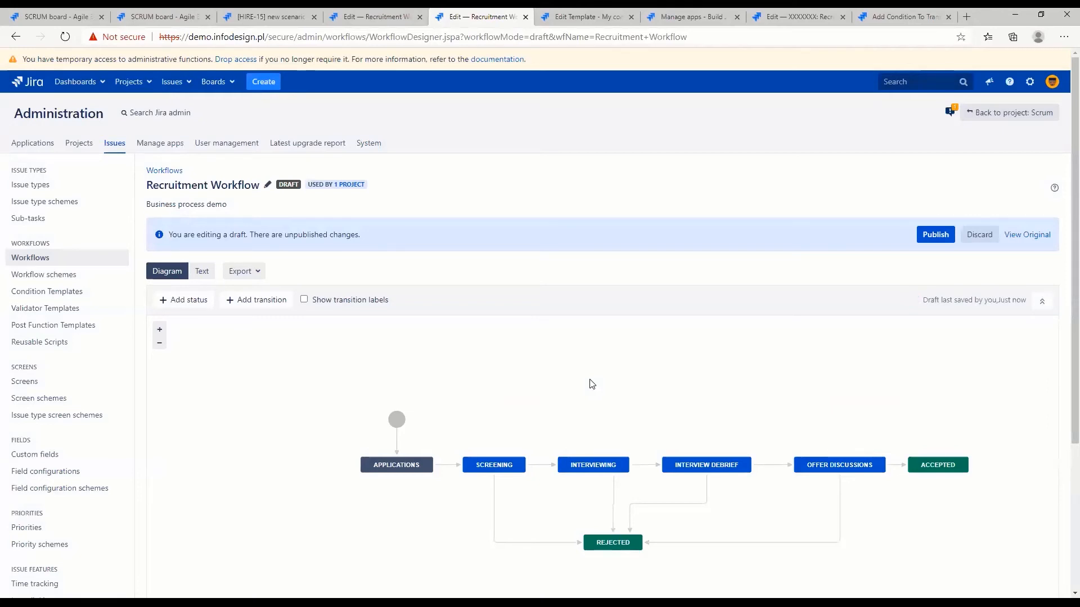
Examine the post functions of the Interviewing transition, including the event fired at the end
left_click(536, 466)
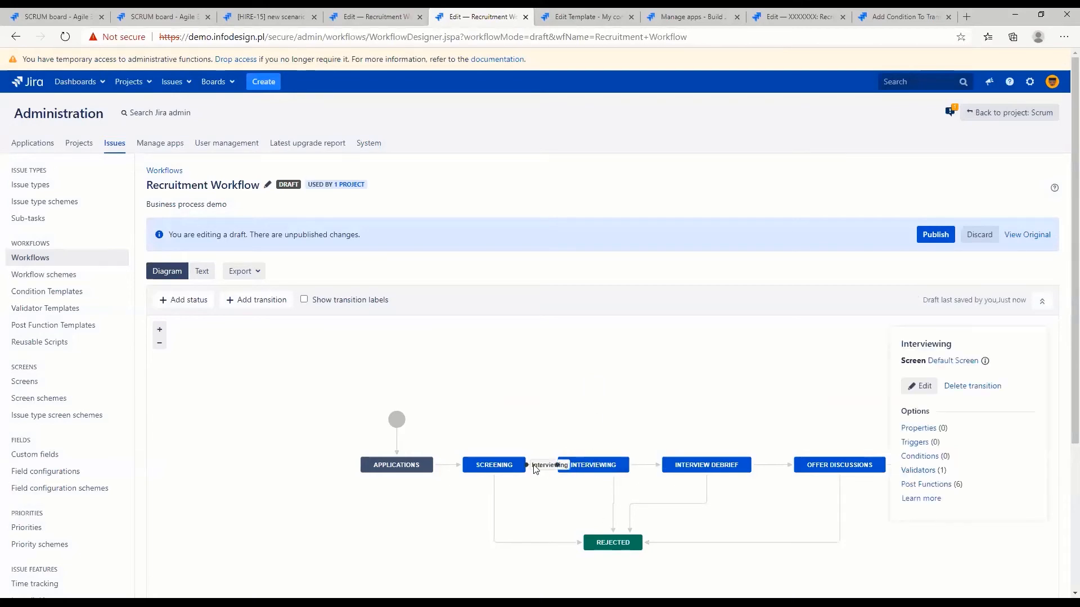
left_click(908, 484)
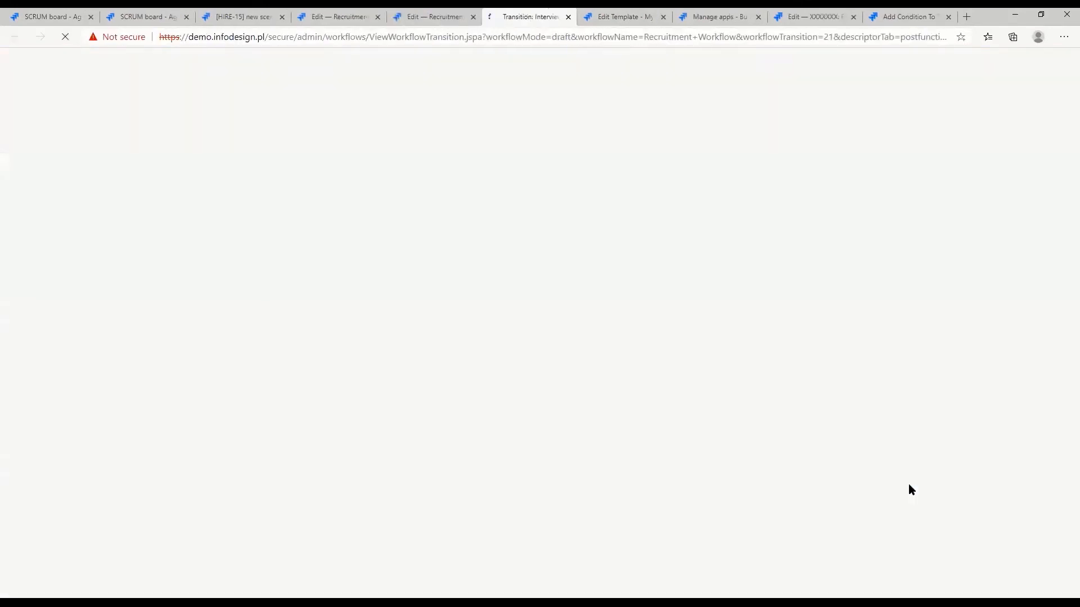
left_click_drag(178, 488, 456, 493)
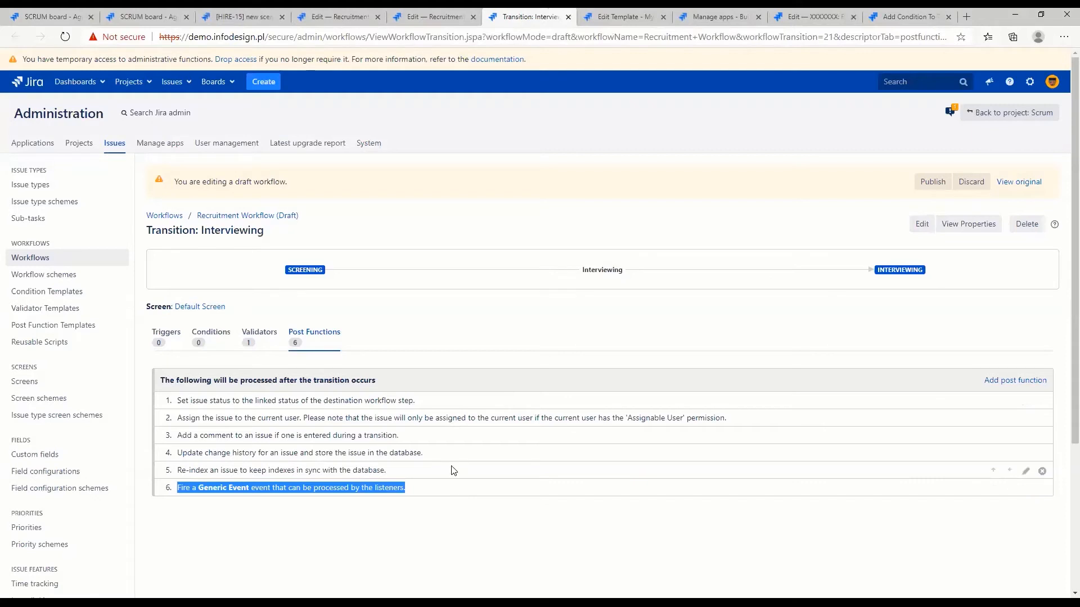
left_click(281, 473)
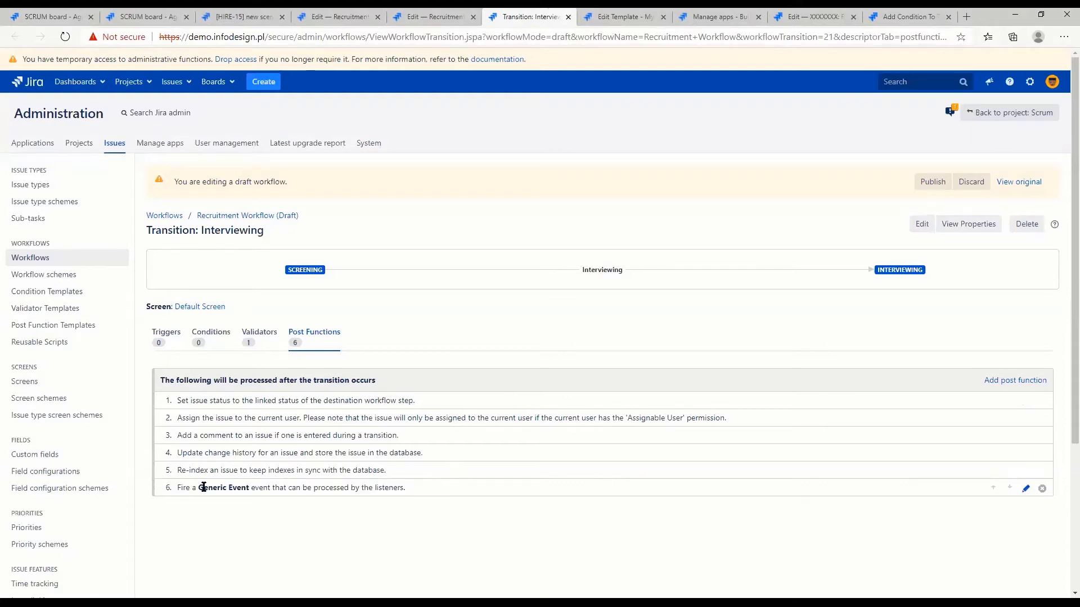
left_click_drag(199, 487, 250, 489)
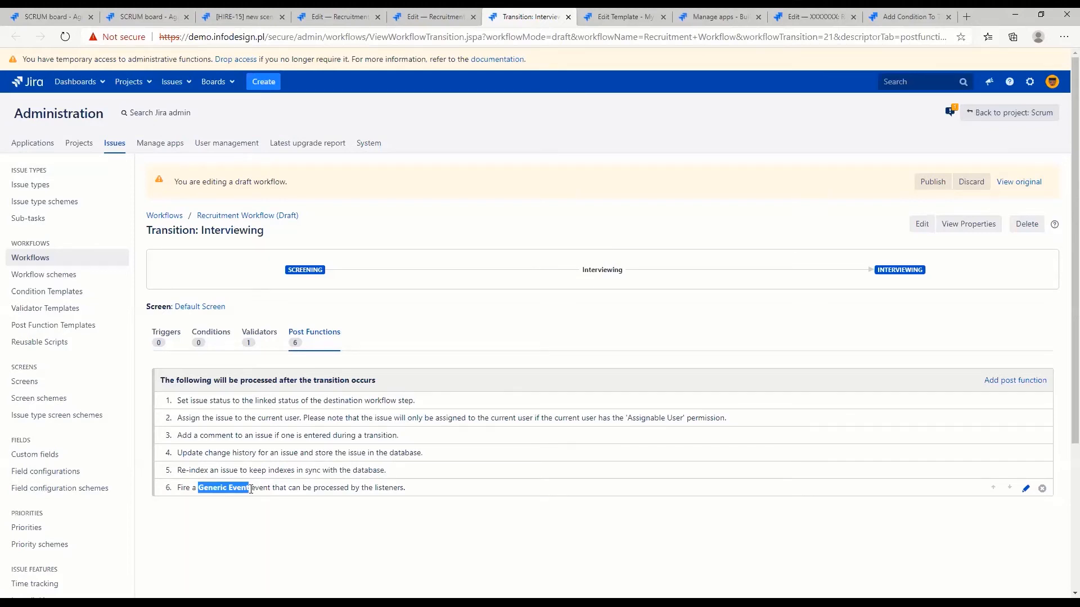
Return to the workflow diagram and examine which event the Create transition's post functions fire
left_click(257, 217)
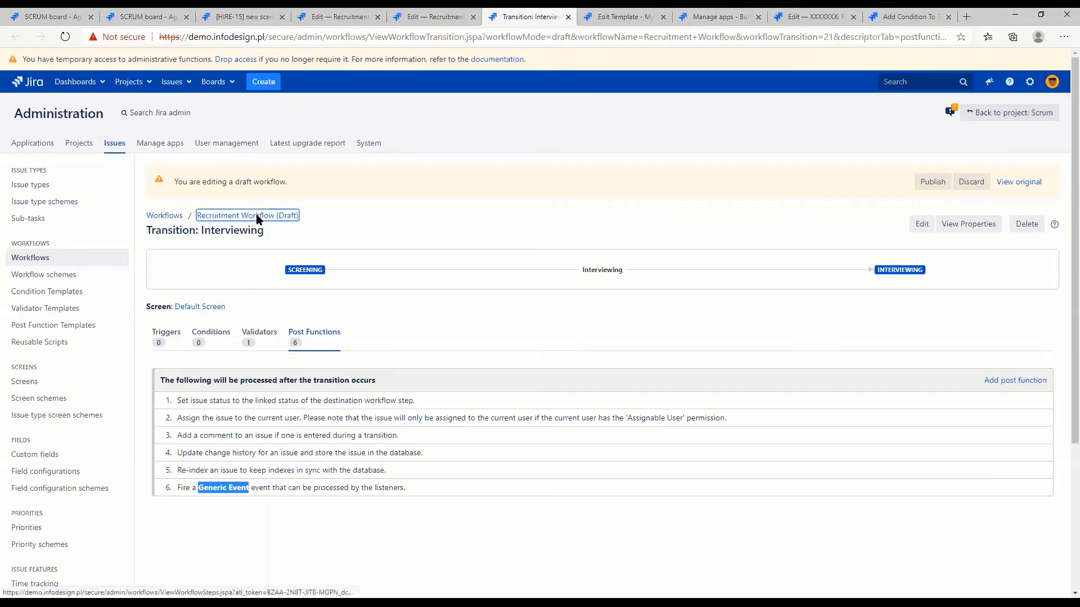
scroll(287, 377, "up", 3)
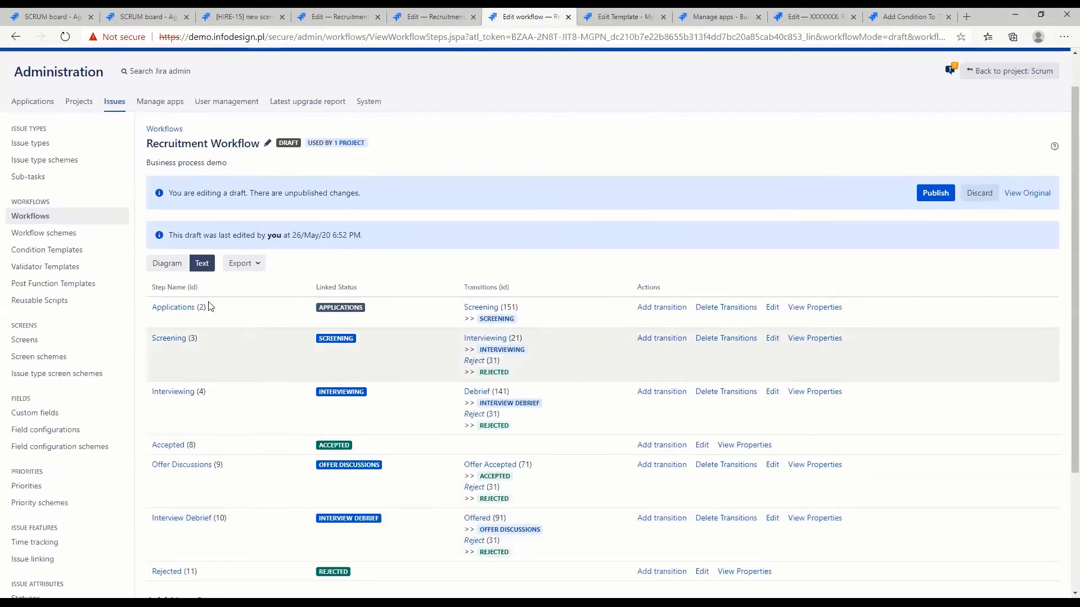
left_click(168, 263)
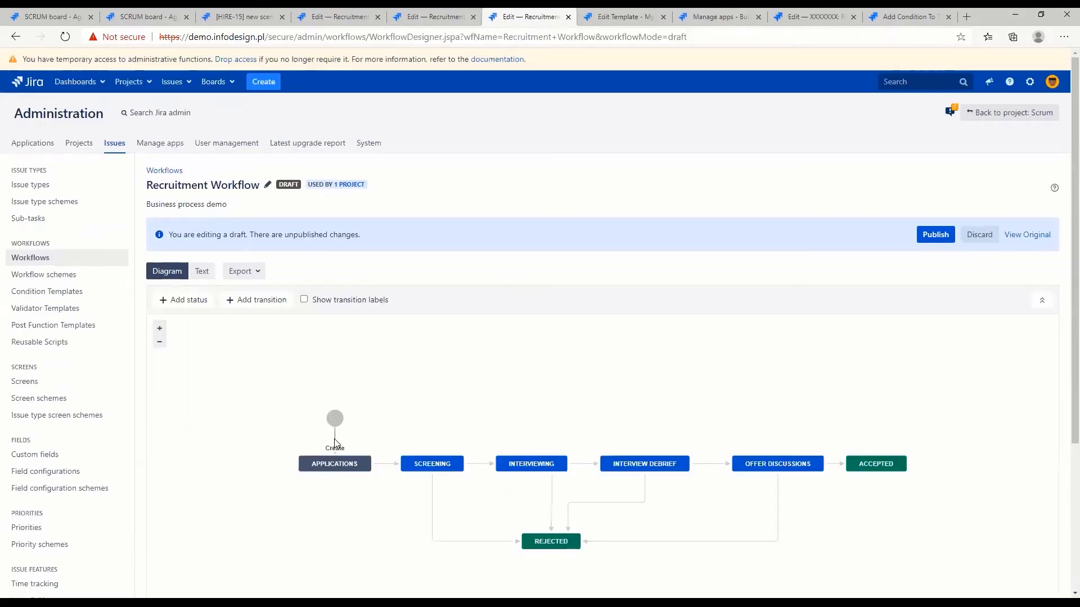
left_click(335, 443)
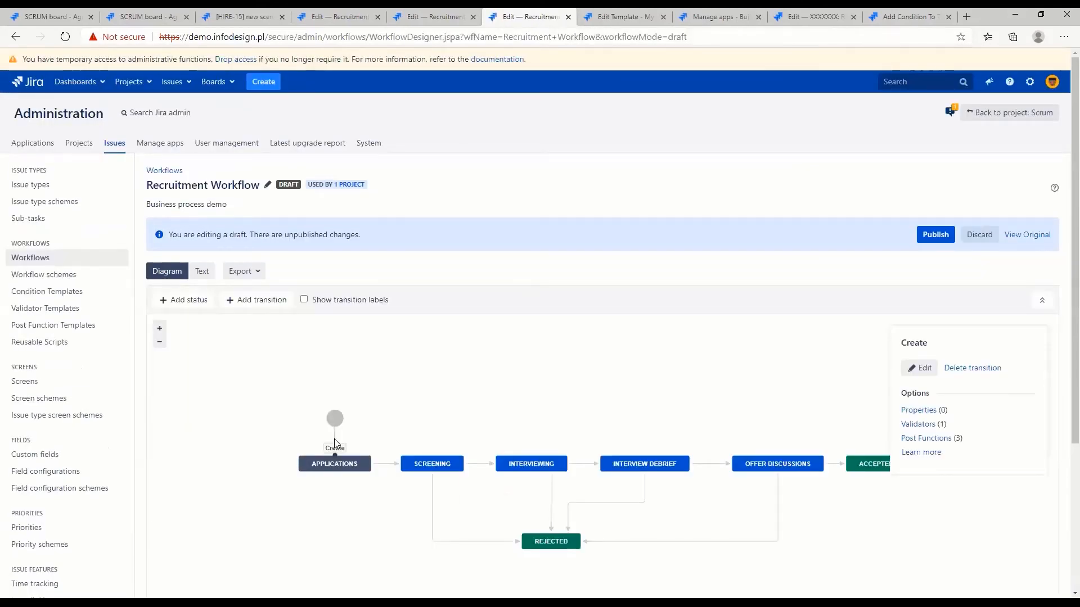
middle_click(906, 439)
left_click(568, 16)
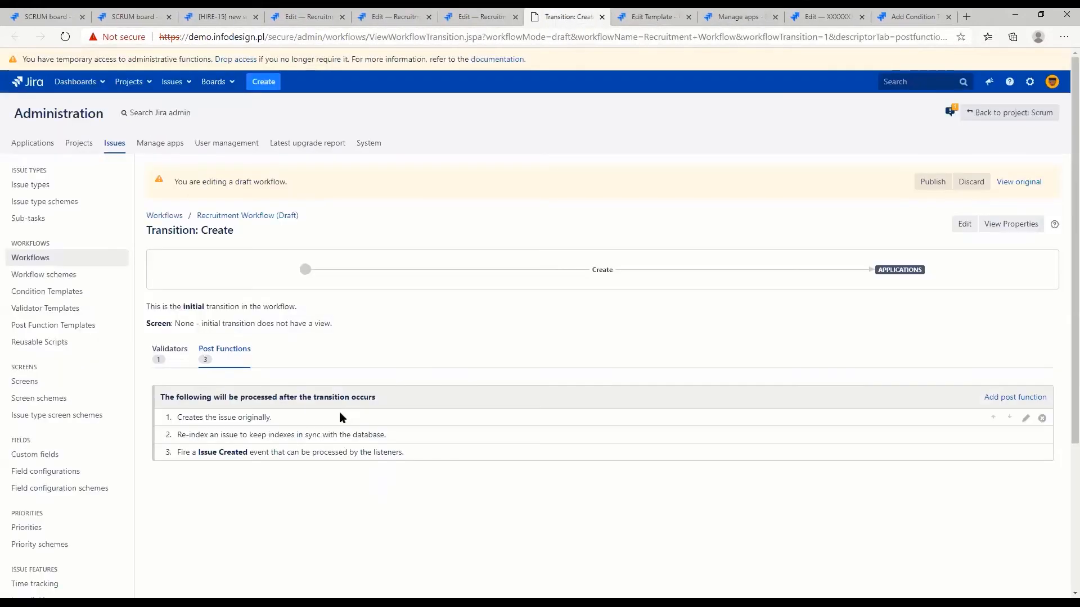
left_click_drag(198, 453, 248, 453)
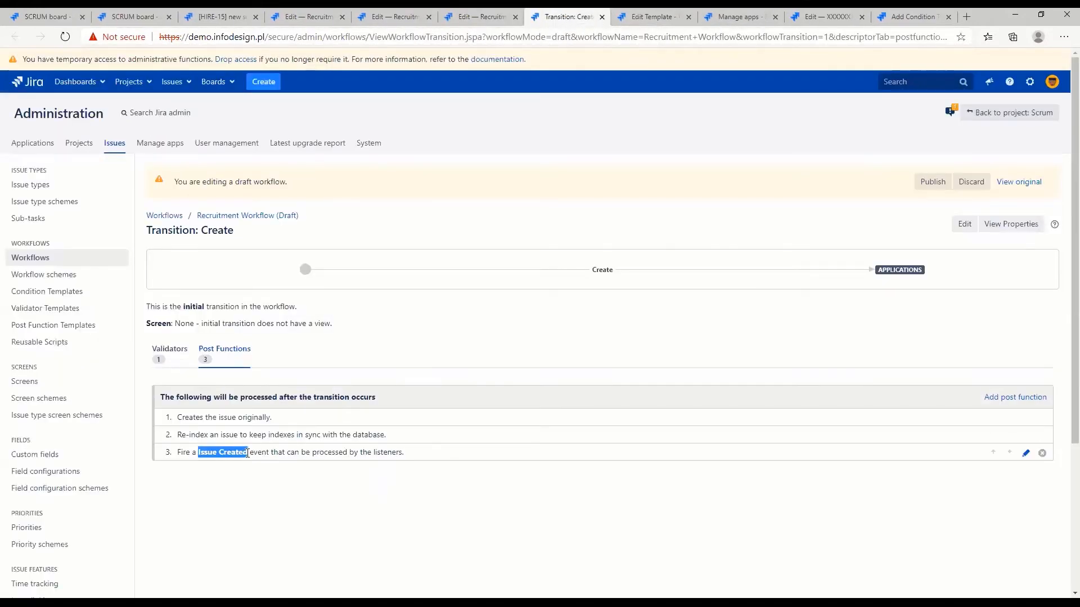
left_click(478, 17)
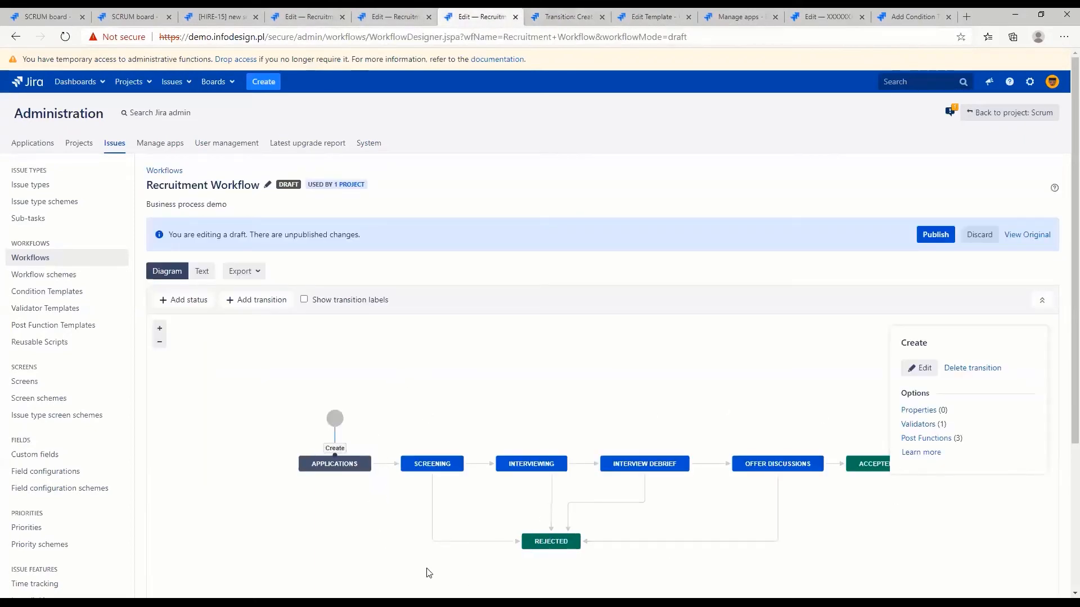
middle_click(540, 17)
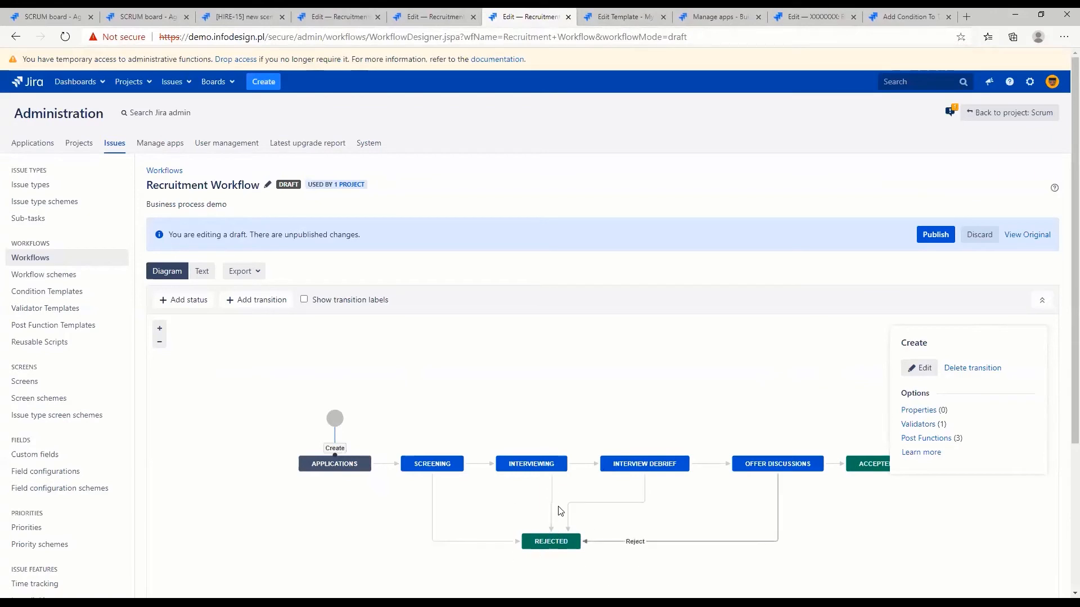
Open the Reject transition's Fire Event post function for editing and review the selectable events
left_click(487, 543)
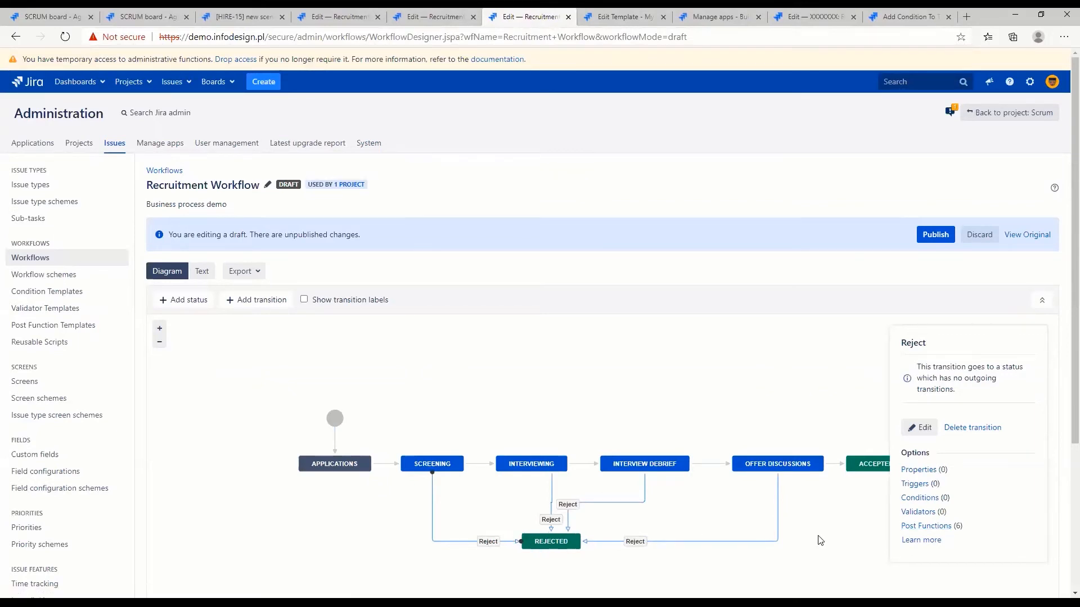
left_click(927, 526)
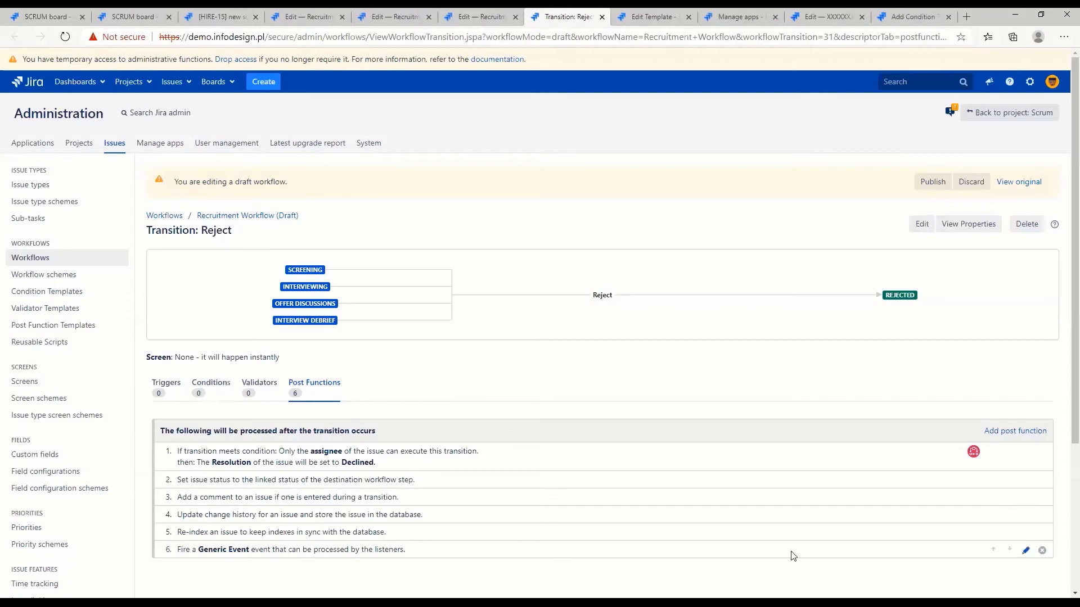
left_click(1026, 551)
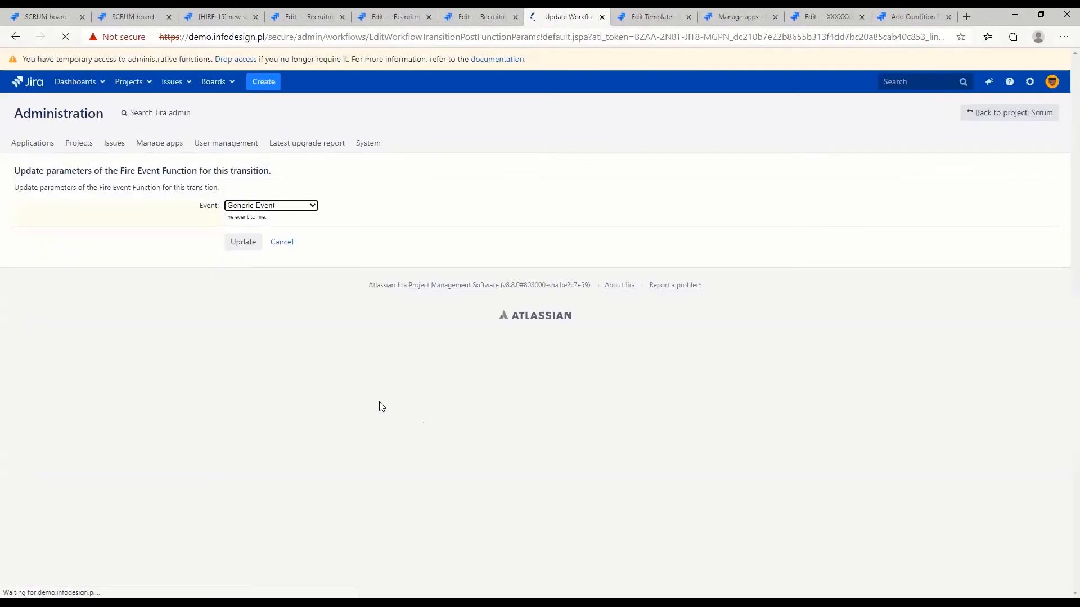
left_click(259, 205)
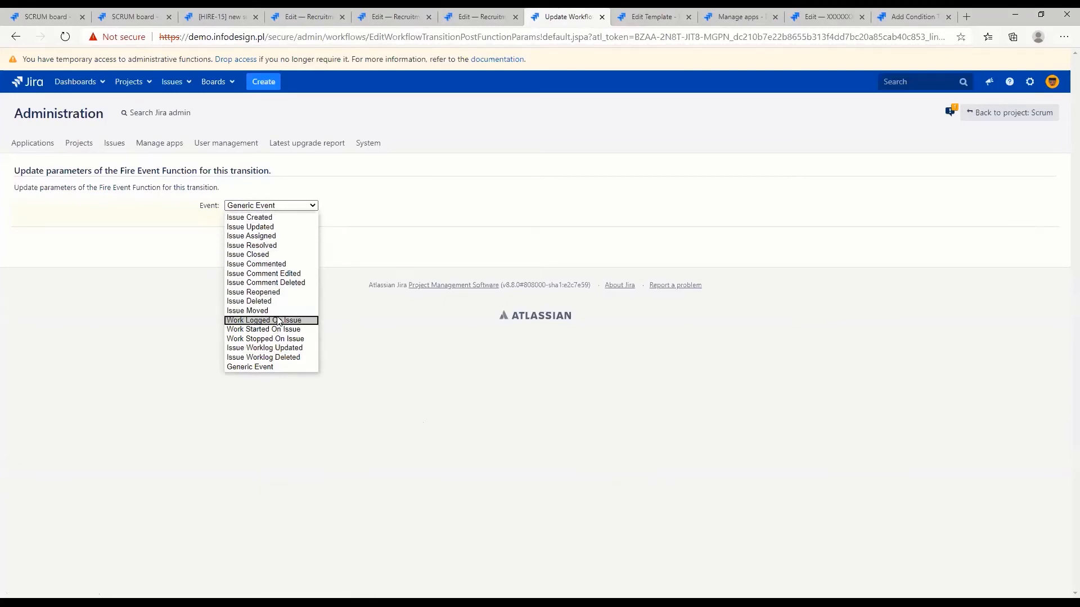
left_click(385, 392)
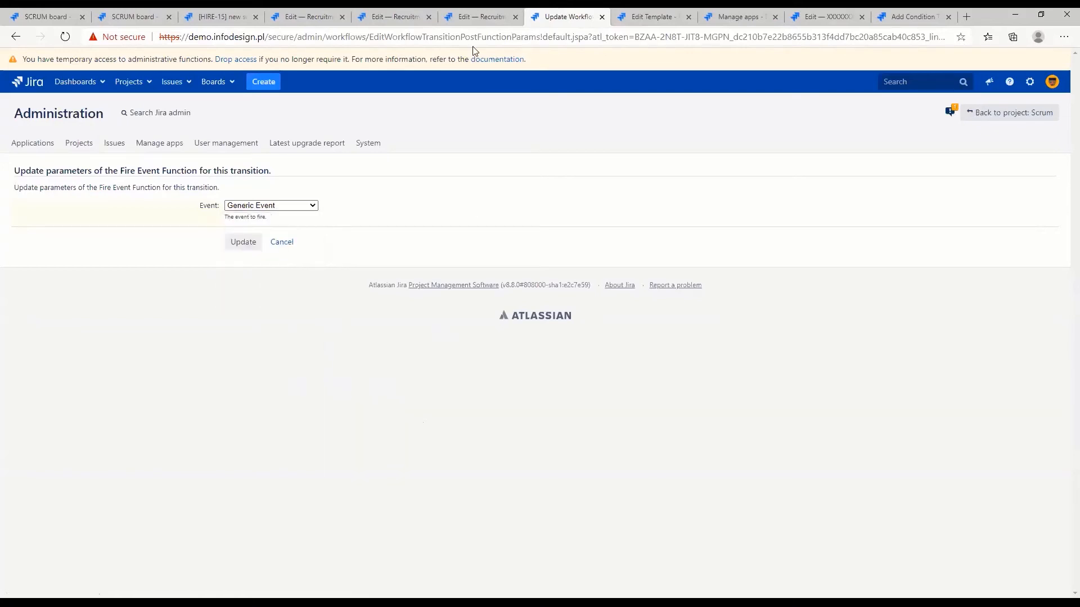
Open the system's Events administration page and enter "Application Rejected" as the name of a new event
left_click(481, 18)
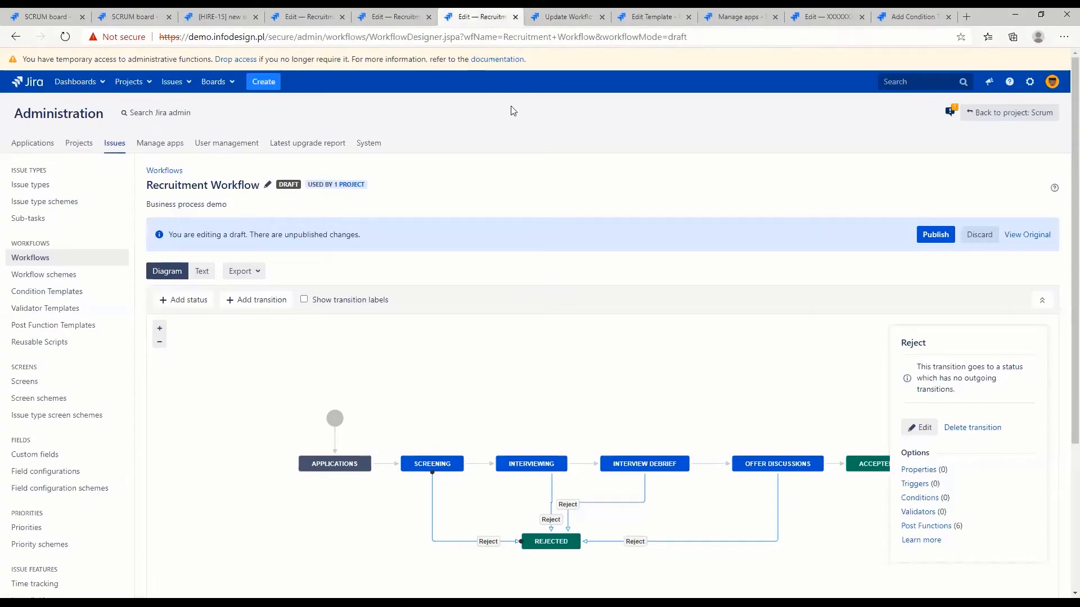
left_click(369, 145)
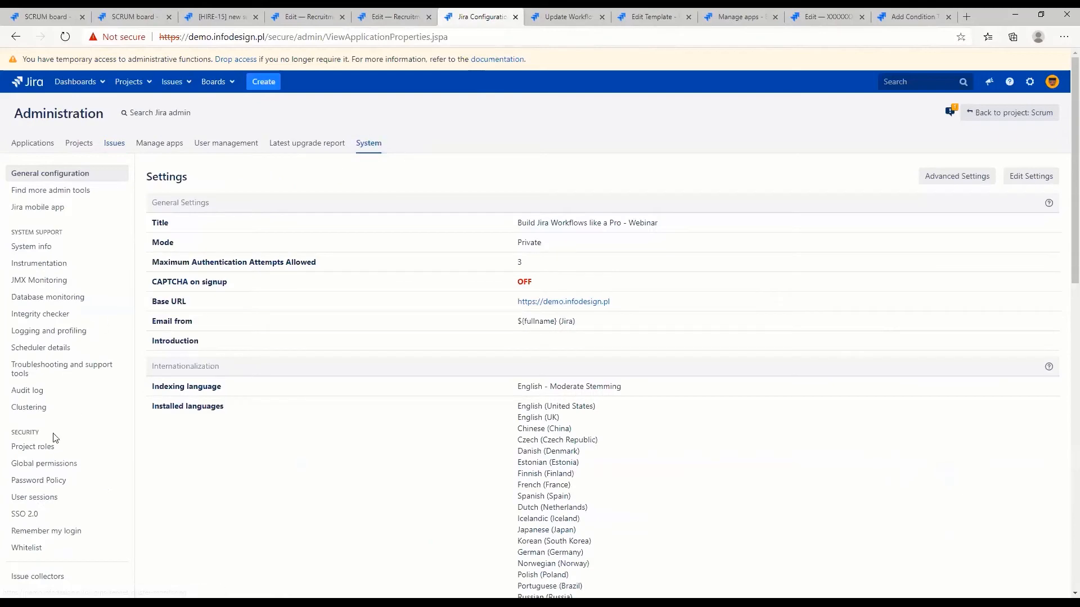
scroll(90, 461, "down", 15)
left_click(48, 340)
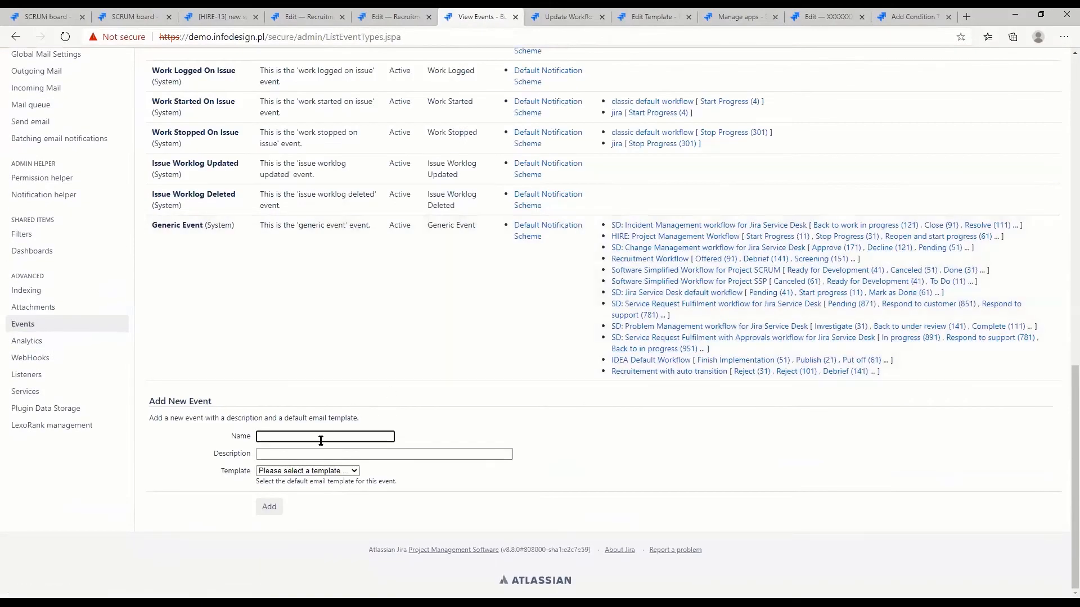
left_click(321, 438)
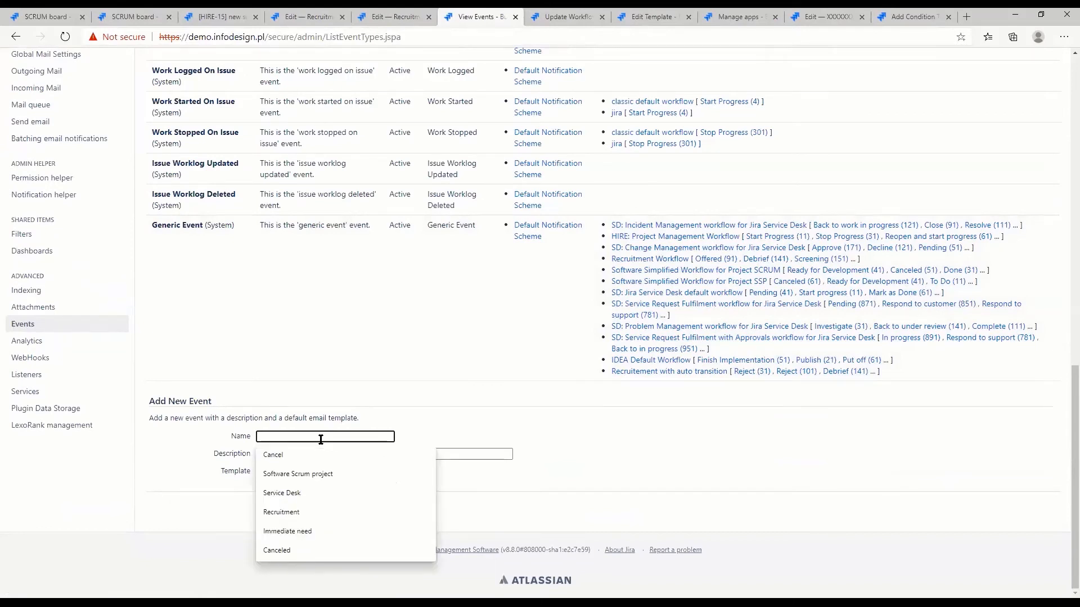
type("Application")
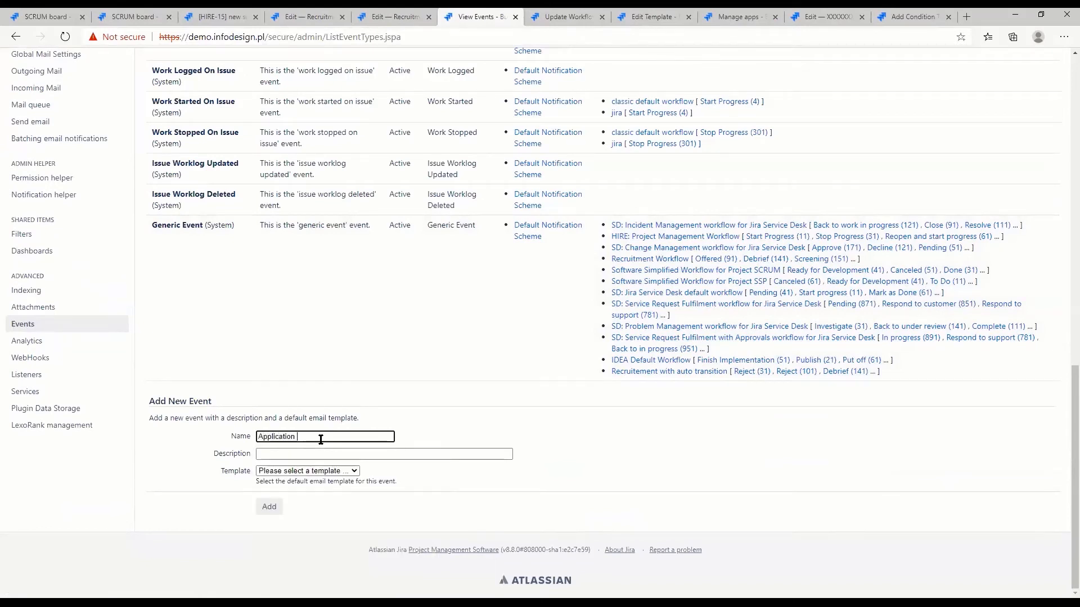
left_click_drag(167, 400, 229, 404)
left_click(328, 439)
type("Rejcted")
key("Left")
key("Left")
key("Left")
key("Left")
type("e")
Assign the Generic Event email template to the new event and add it to the event list
left_click(340, 471)
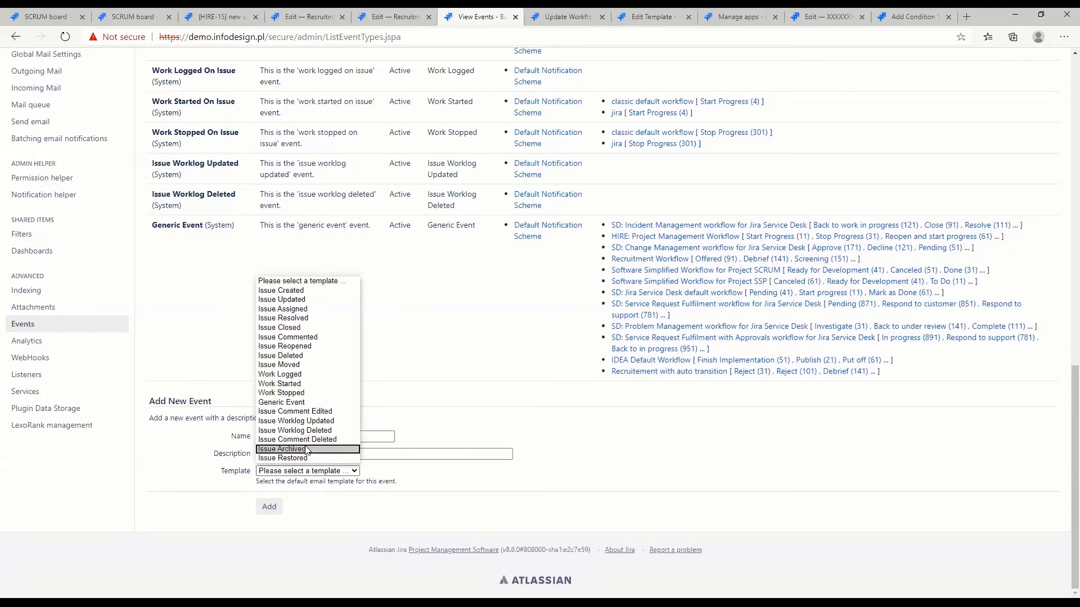
left_click(312, 402)
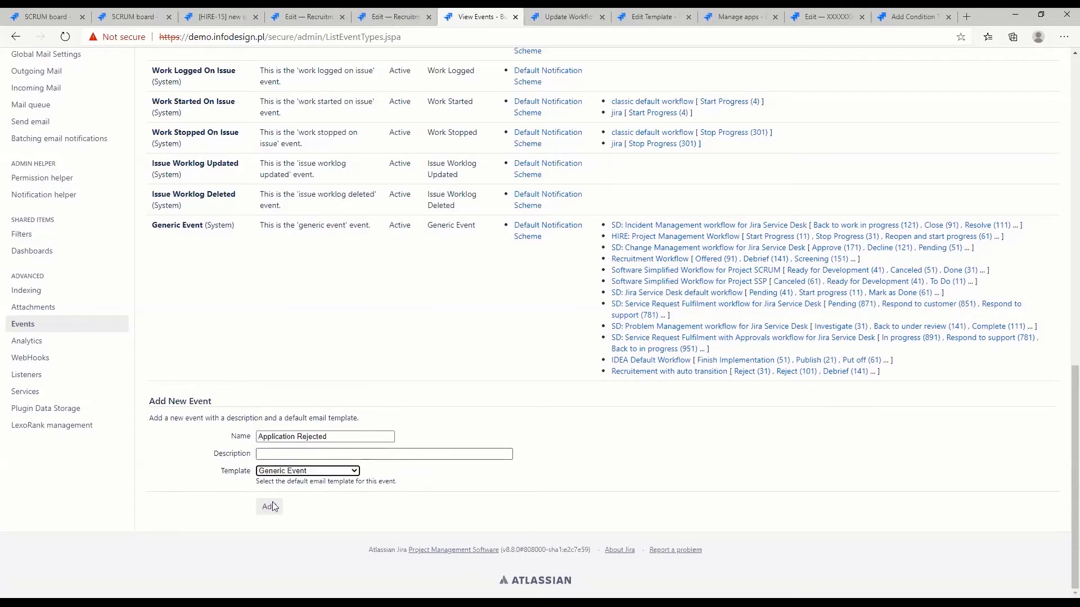
left_click_drag(220, 474, 247, 475)
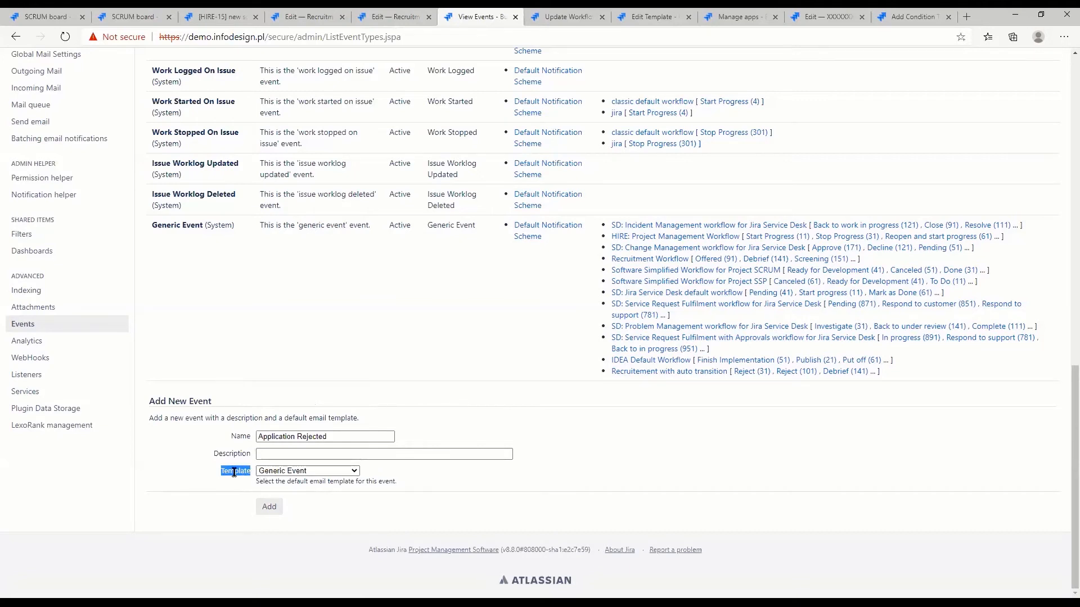
left_click(268, 509)
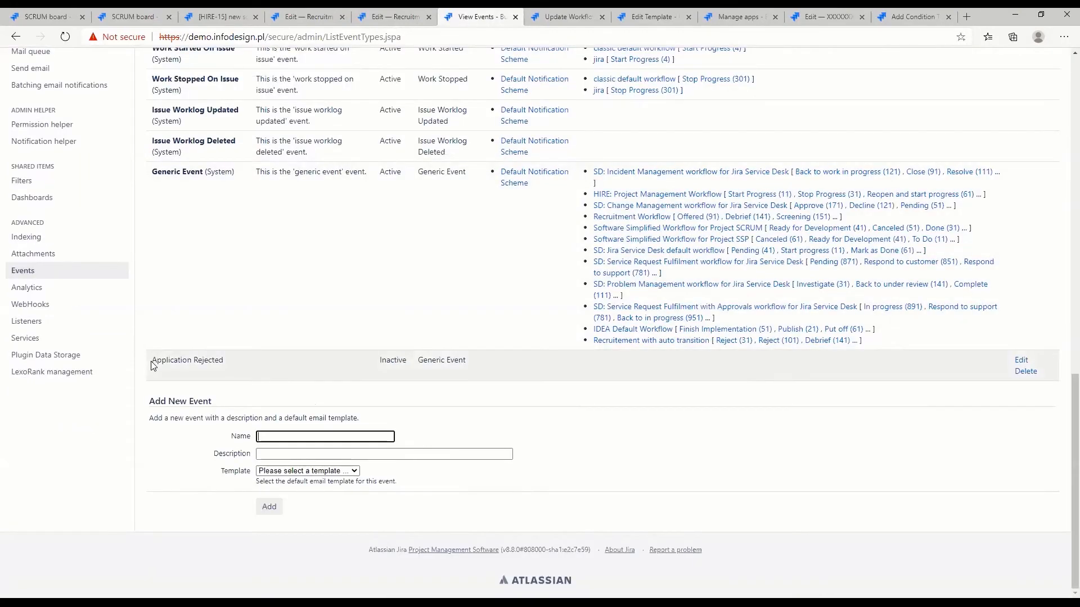
left_click_drag(150, 360, 234, 364)
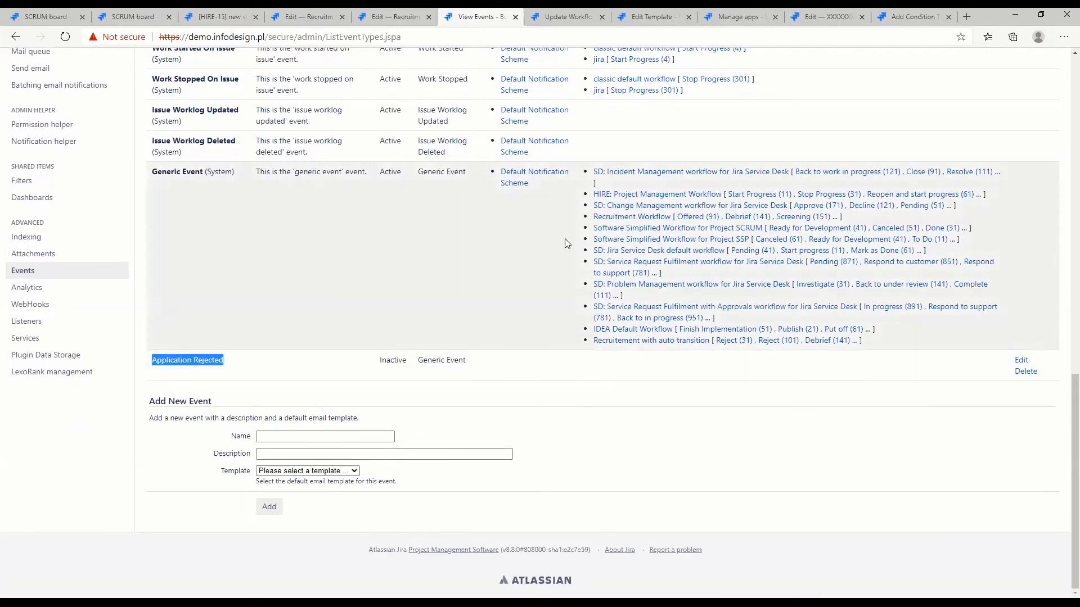
Reload the Reject transition's Fire Event parameters and update the event to Application Rejected
left_click(559, 15)
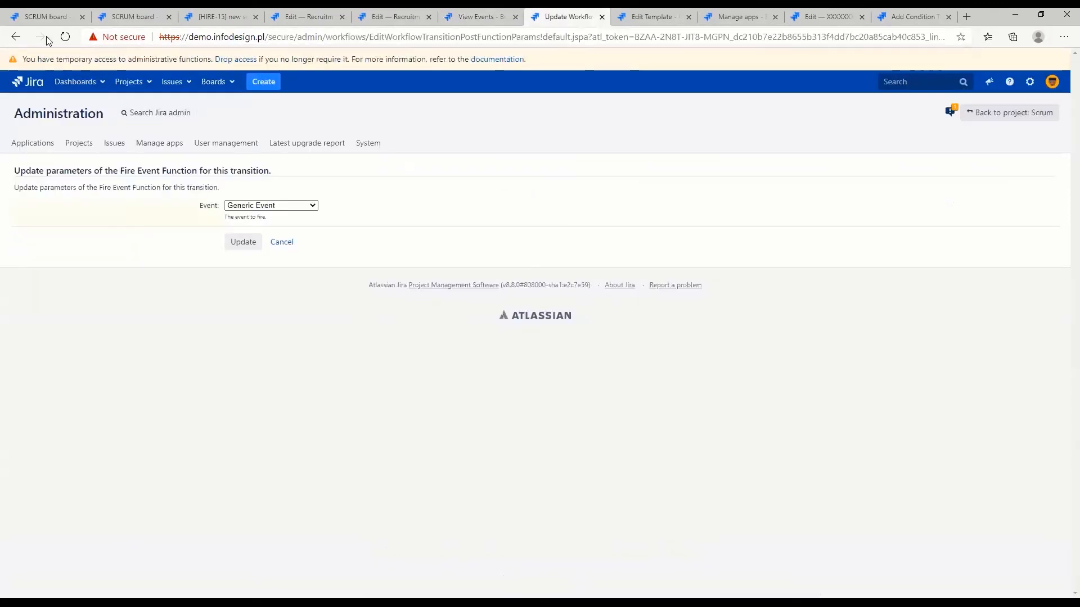
left_click(65, 37)
left_click(284, 207)
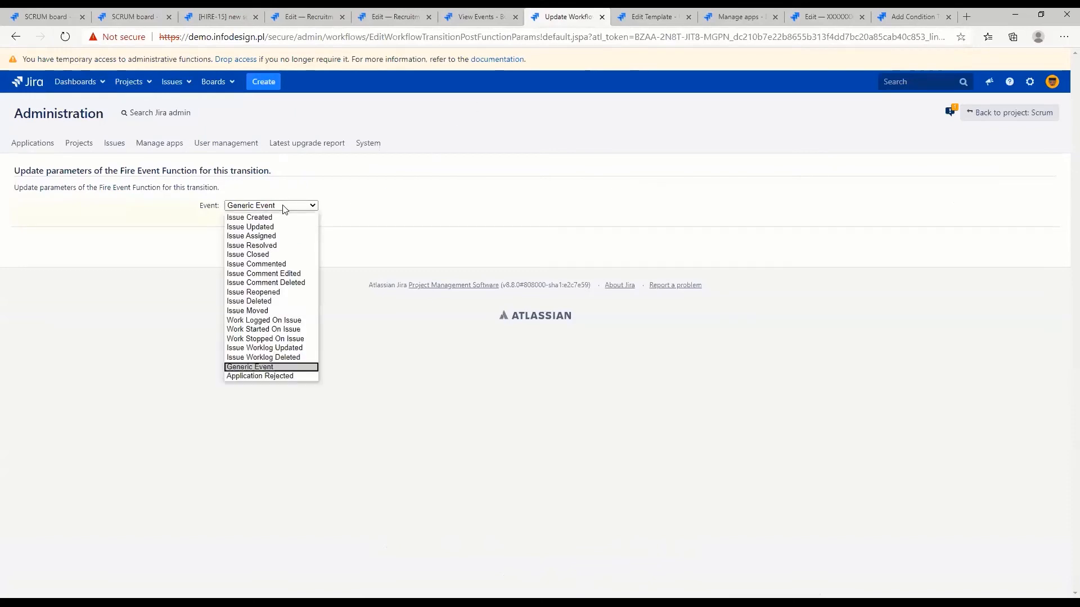
left_click(280, 376)
left_click(237, 245)
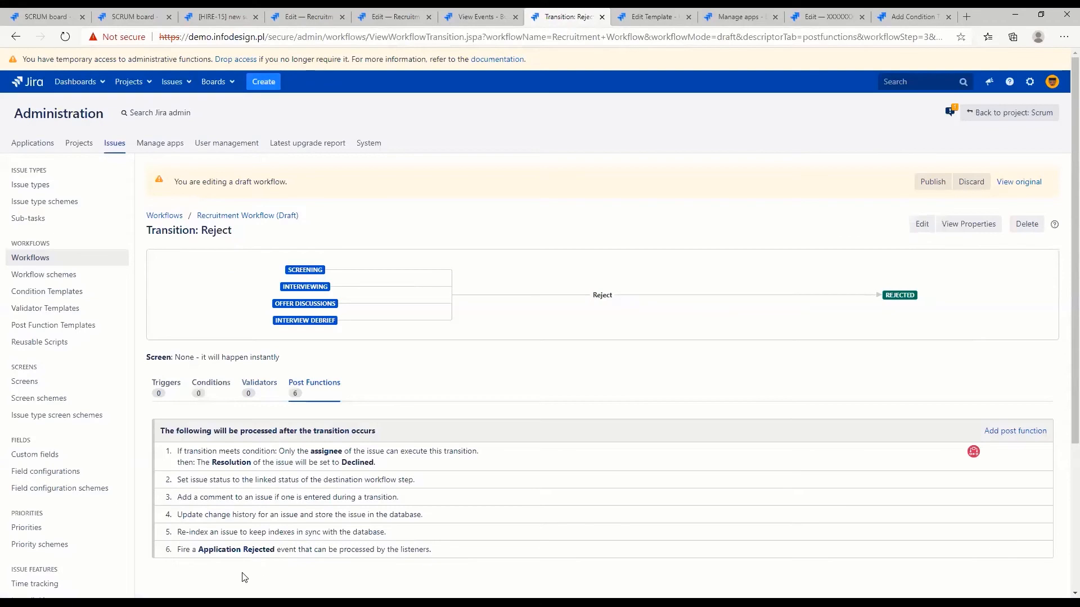
left_click_drag(176, 549, 428, 550)
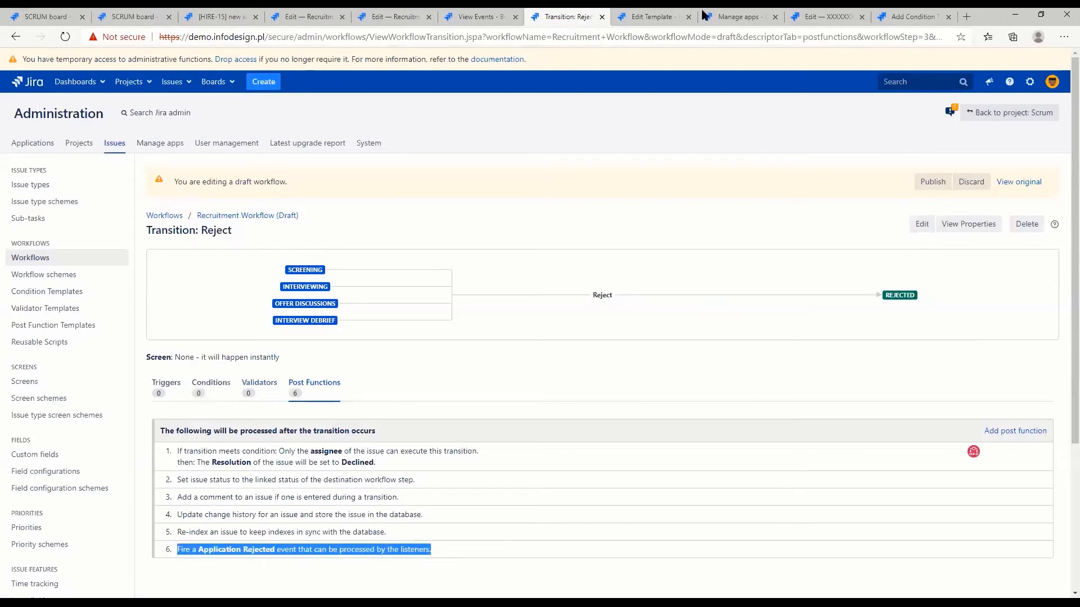
Open the Recruitment project's notification settings and compare the recipients for the Application Rejected and Generic Event entries
left_click(214, 18)
middle_click(42, 583)
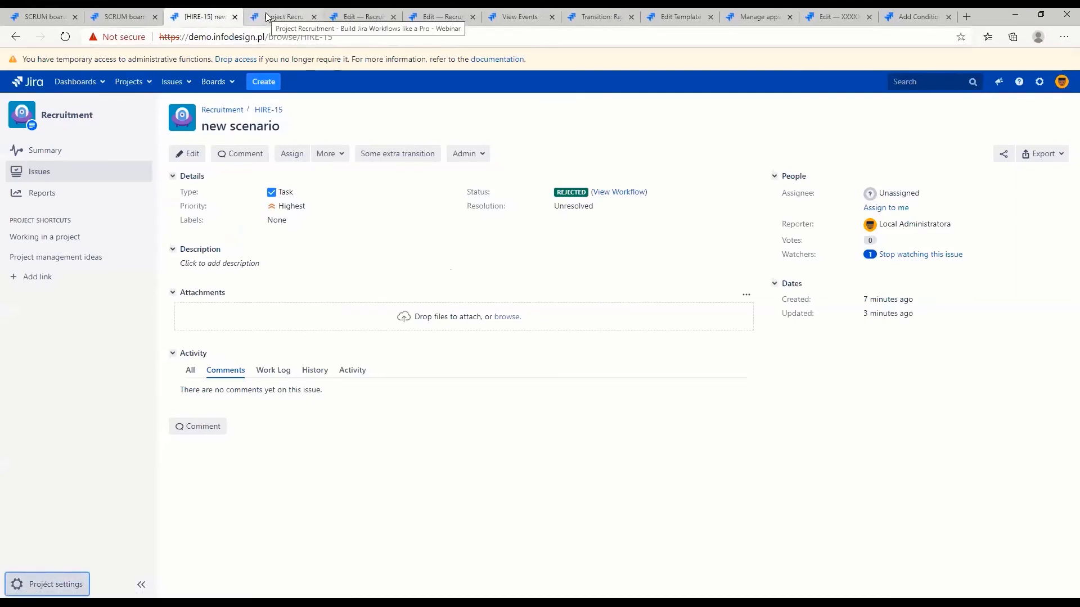
left_click(267, 17)
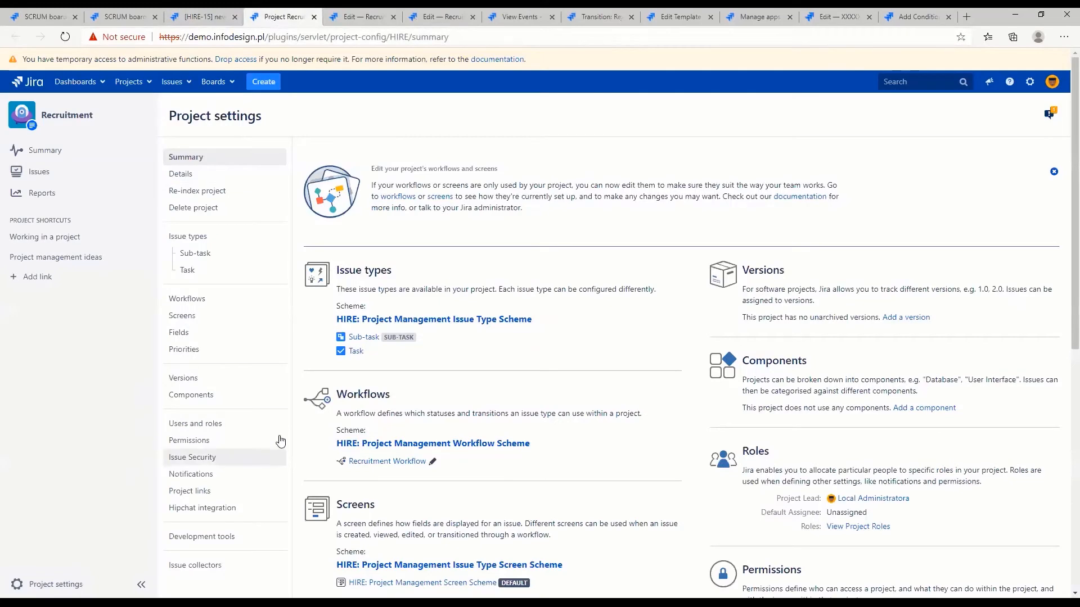
scroll(260, 392, "down", 3)
left_click(205, 312)
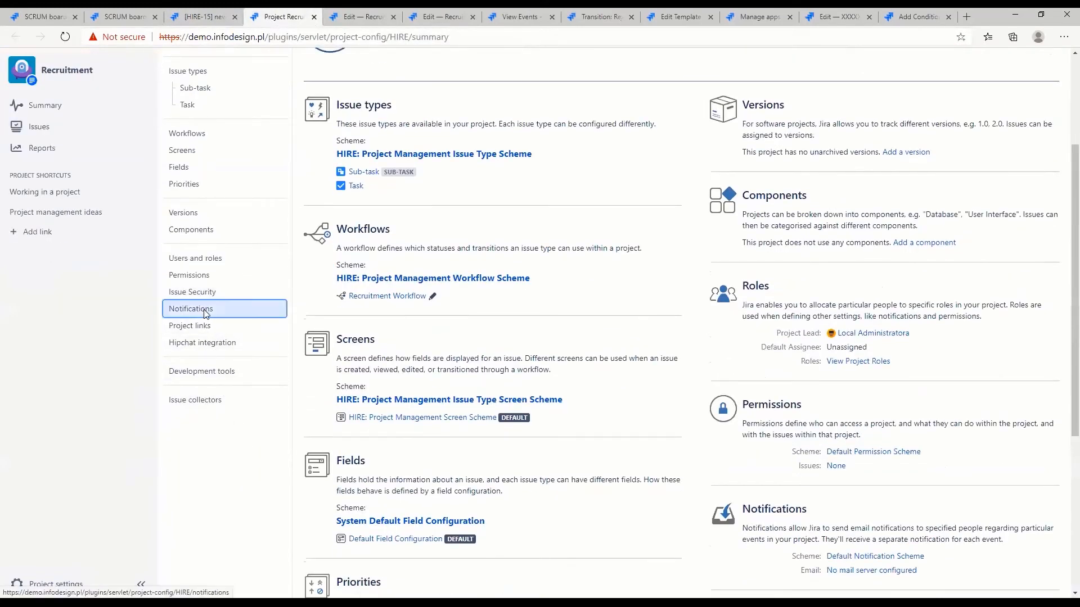
scroll(564, 352, "down", 10)
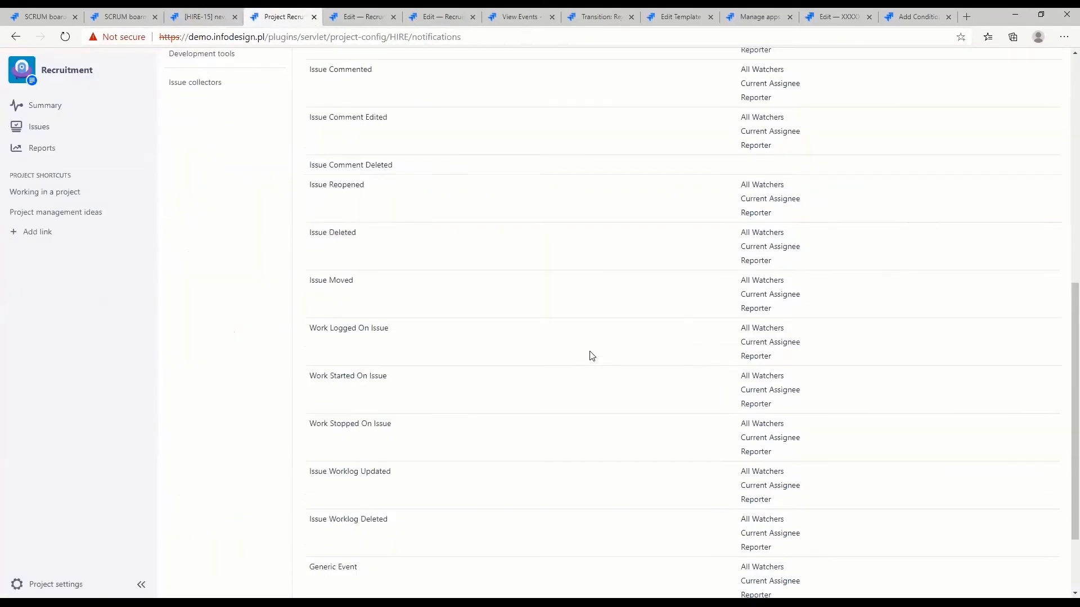
mouse_move(319, 511)
left_mouse_down()
mouse_move(404, 509)
mouse_move(307, 515)
left_mouse_up()
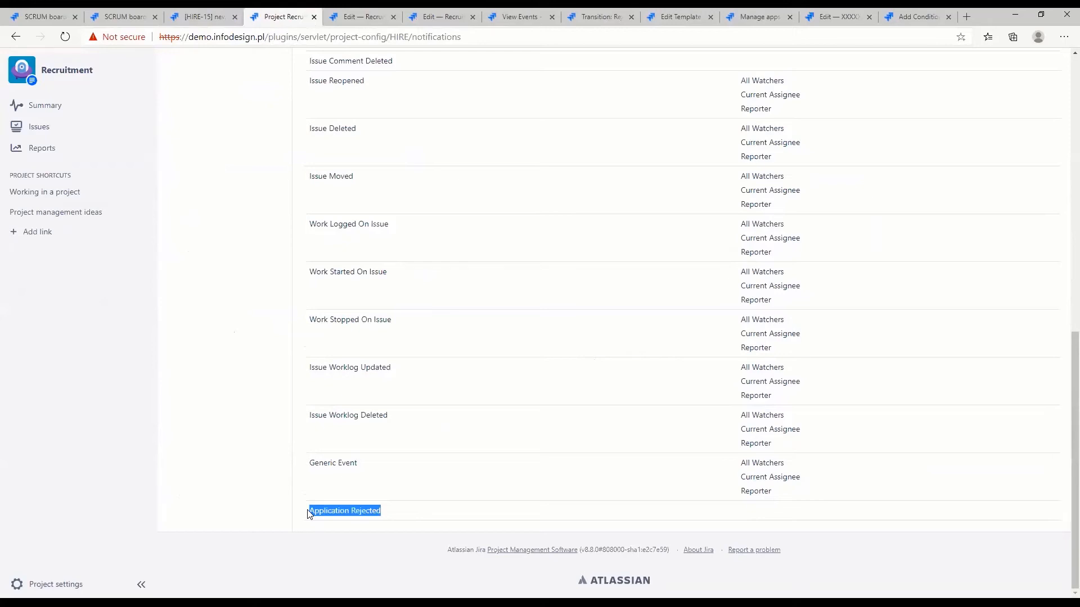
left_click_drag(308, 463, 366, 467)
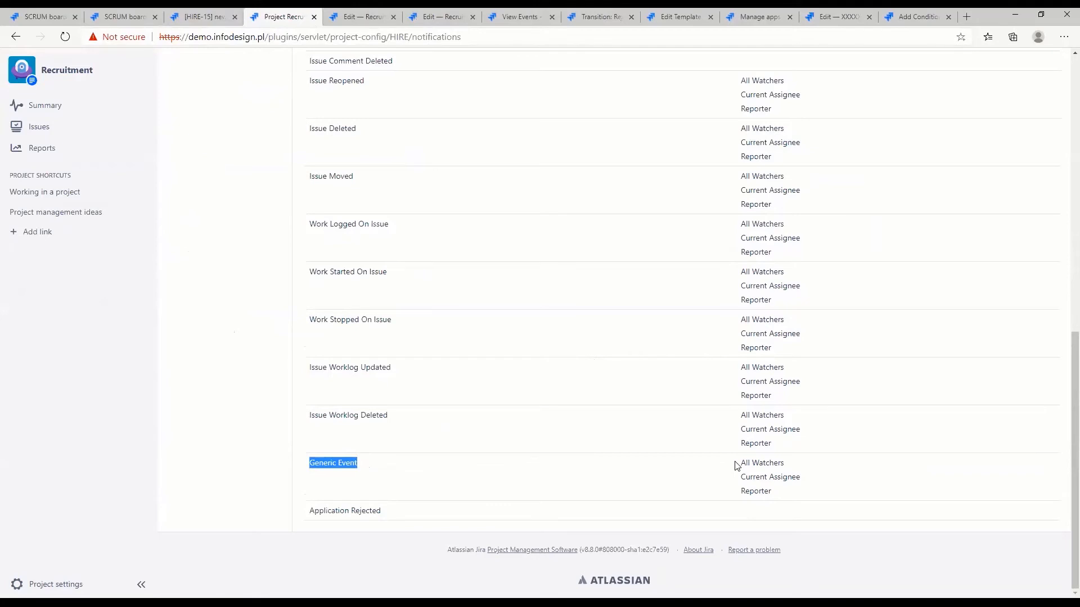
left_click_drag(782, 490, 737, 466)
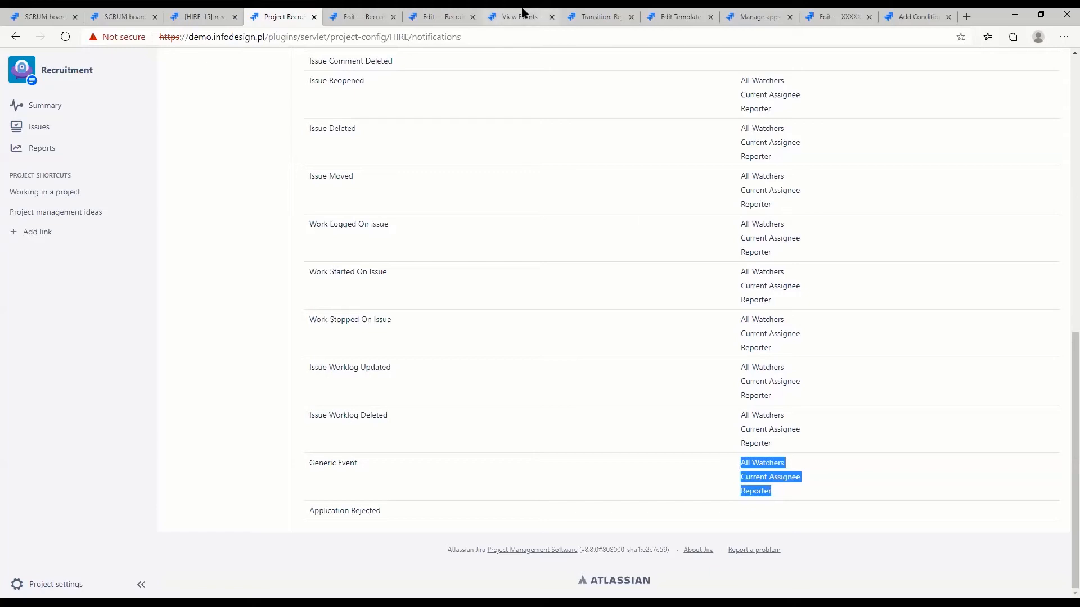
Review the Reject transition's post functions, focusing on the one that fires the Application Rejected event
left_click(605, 17)
mouse_move(195, 549)
left_mouse_down()
mouse_move(314, 551)
mouse_move(180, 553)
left_mouse_up()
left_click(293, 551)
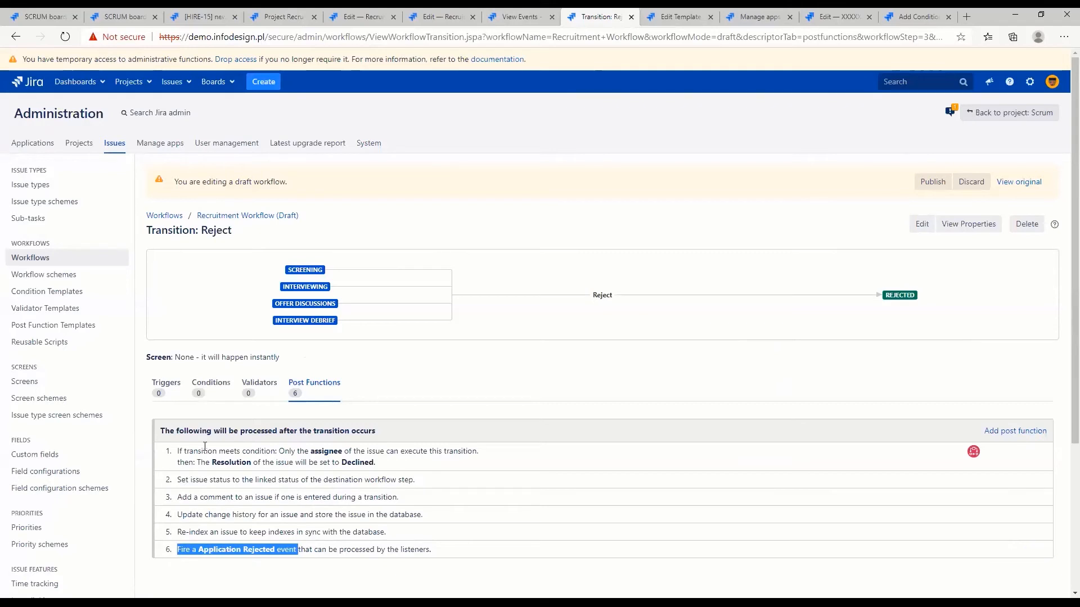
left_click(647, 380)
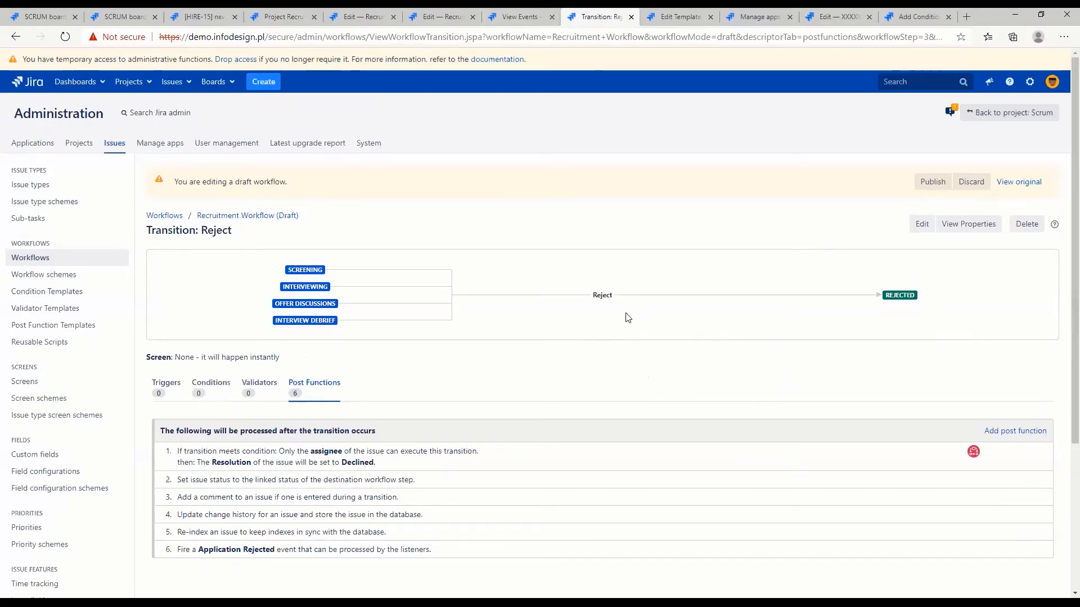
Display the Recruitment Workflow draft as a diagram and open the properties of the Rejected status
left_click(239, 218)
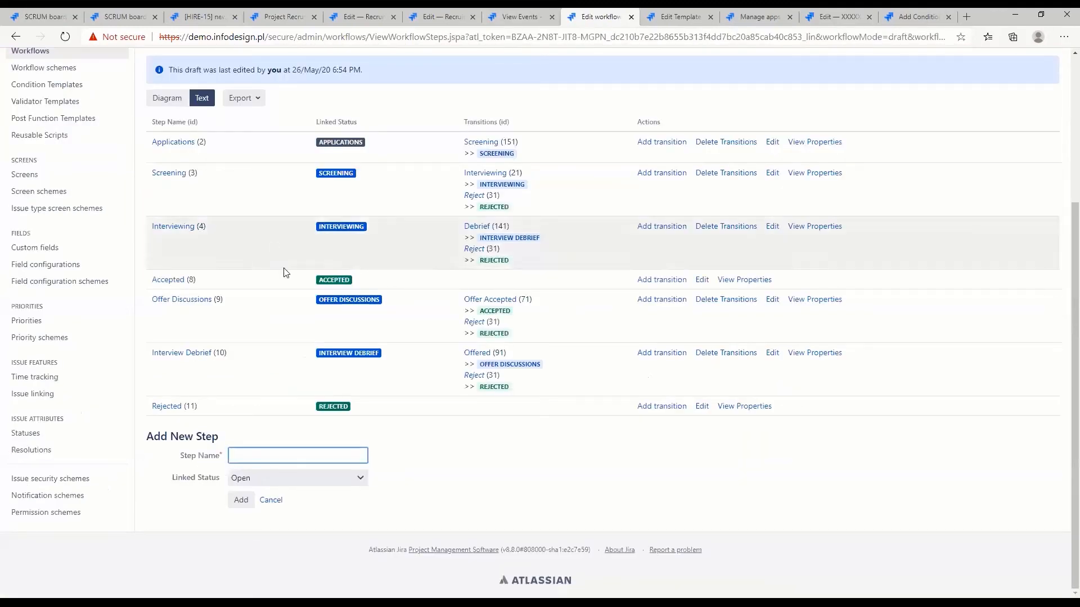
left_click(197, 16)
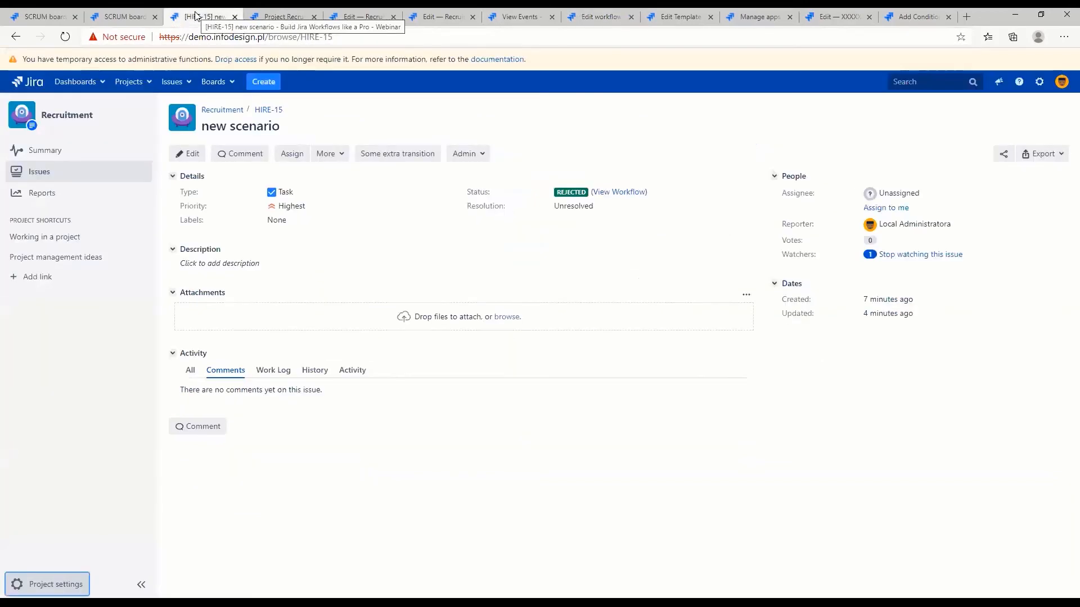
left_click(614, 14)
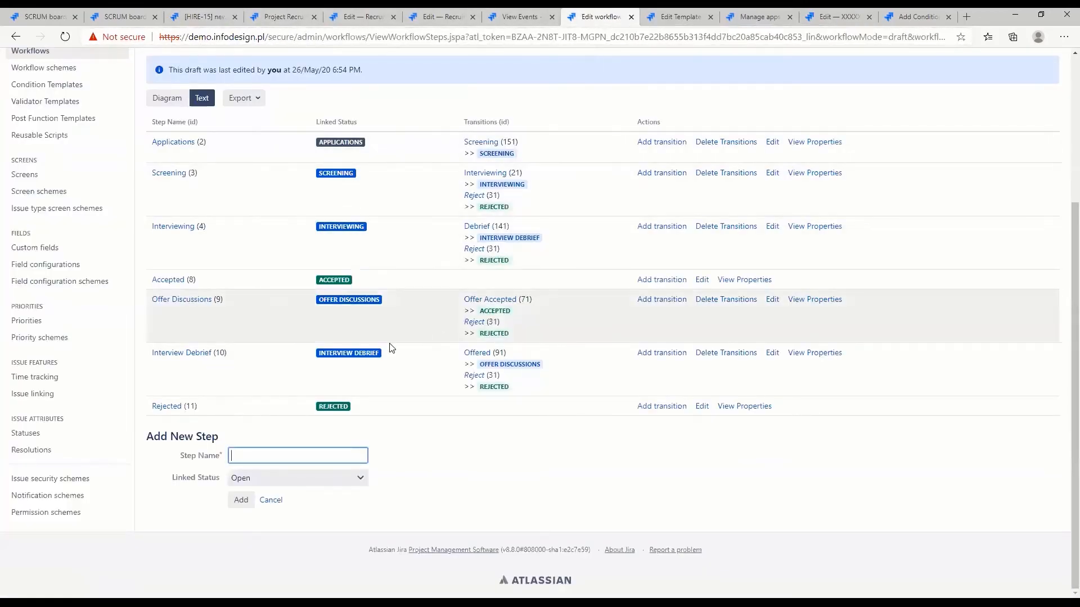
scroll(309, 366, "up", 4)
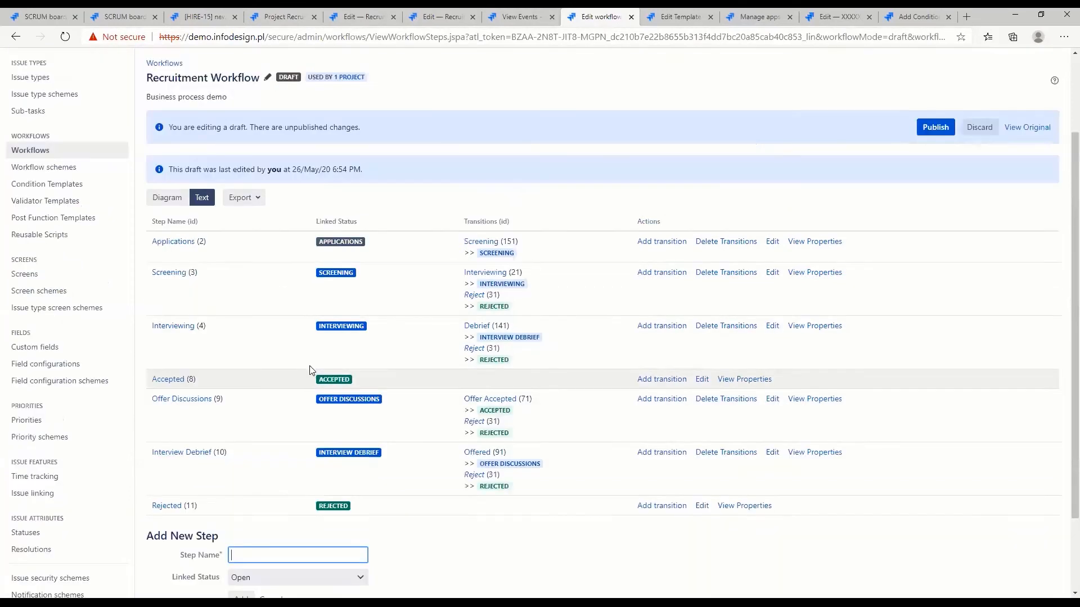
left_click(165, 304)
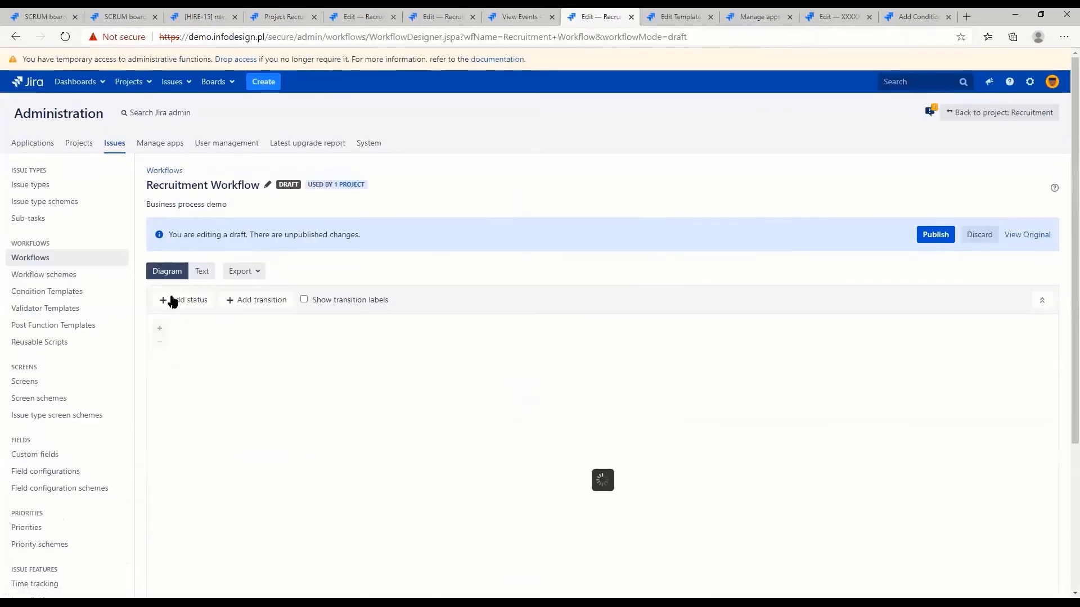
scroll(1062, 287, "down", 3)
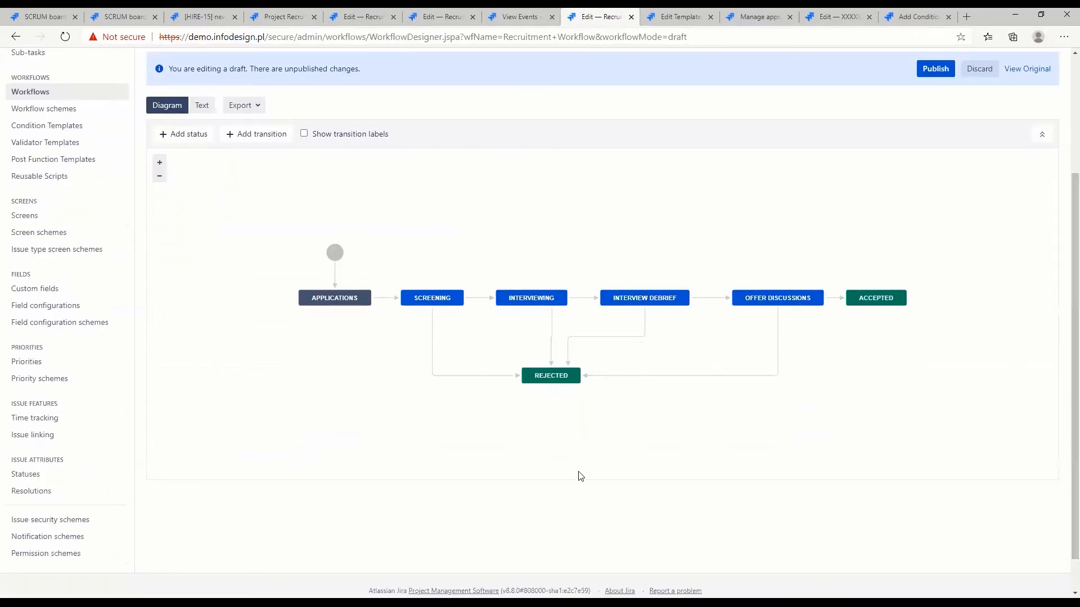
left_click(546, 377)
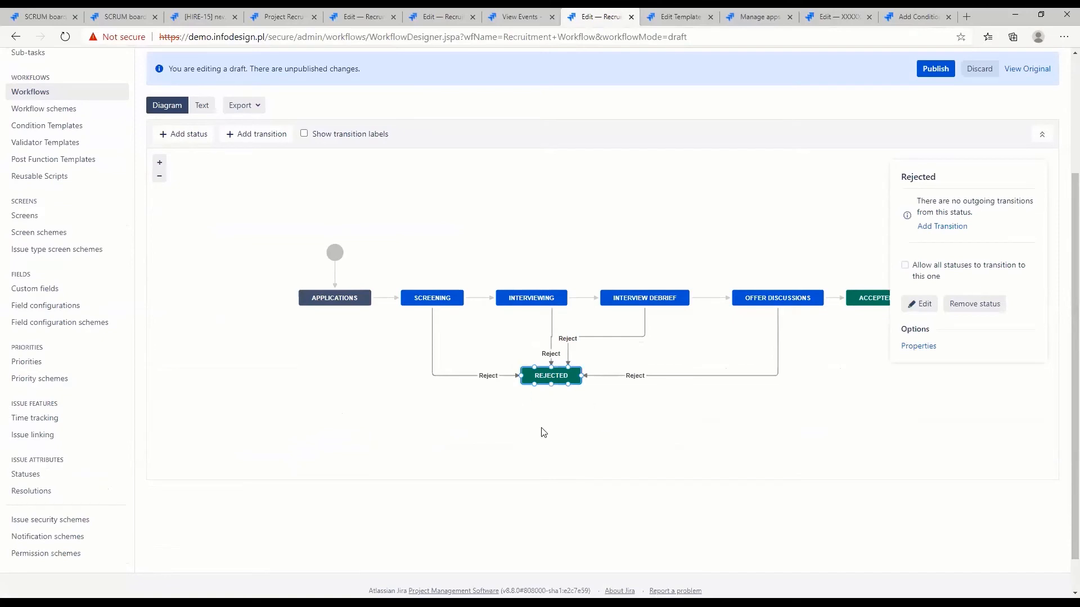
left_click(914, 347)
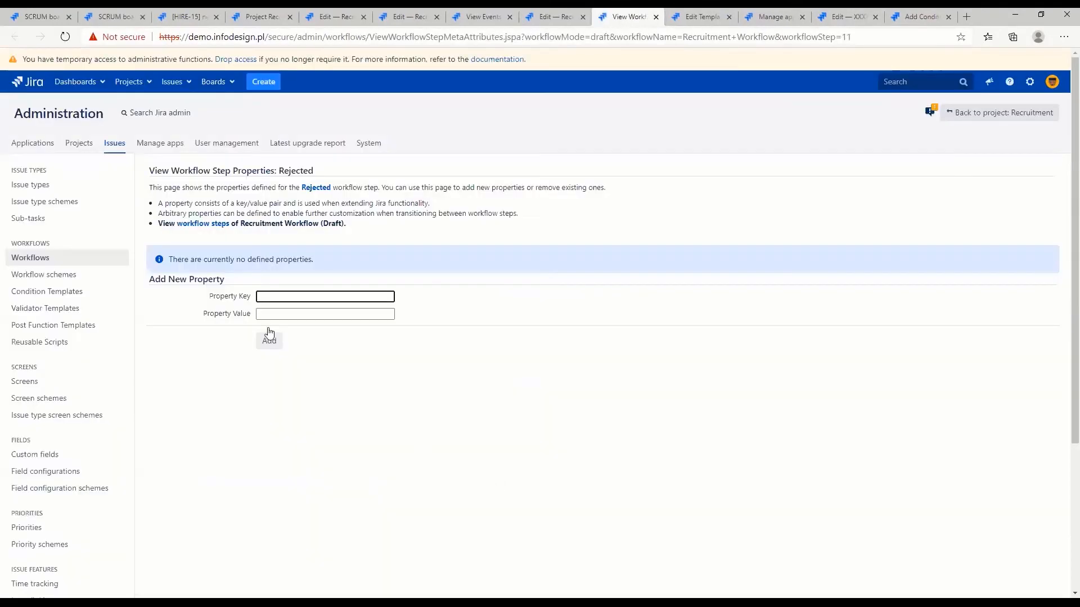
Add the property jira.issue.editable with the value false to the Rejected workflow step
left_click(274, 297)
left_click(282, 314)
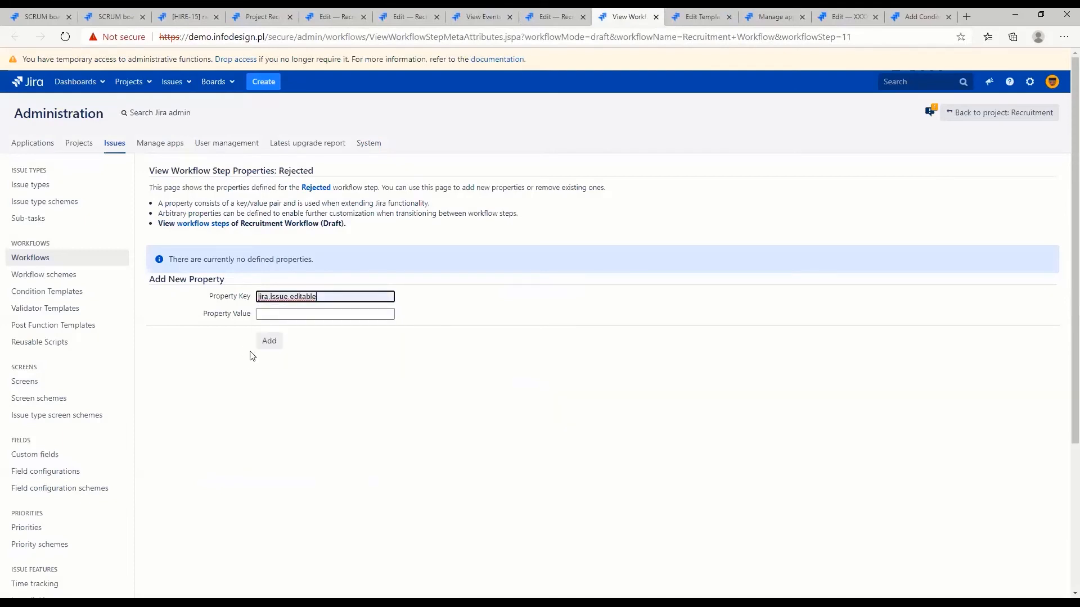
left_click(275, 314)
left_click(275, 336)
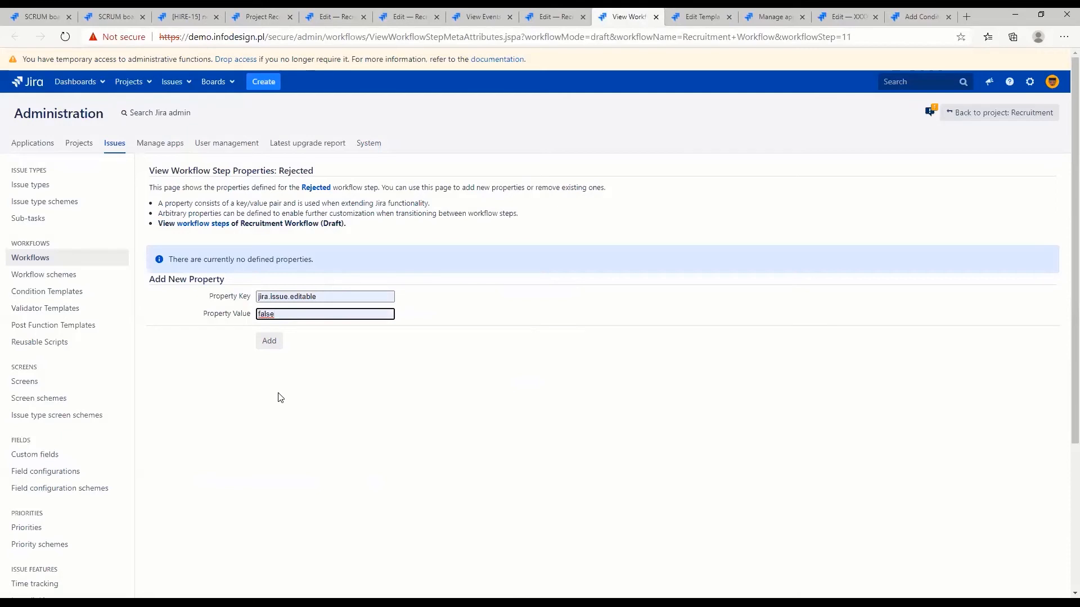
left_click_drag(224, 282, 152, 285)
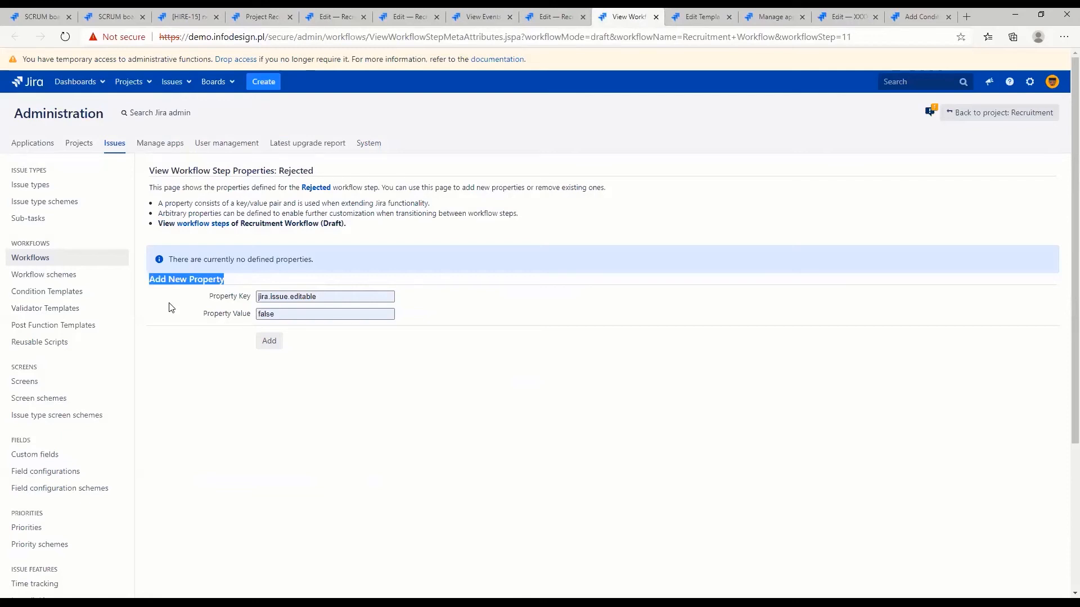
left_click_drag(264, 294, 325, 293)
left_click(325, 295)
left_click_drag(260, 315, 292, 314)
left_click(292, 315)
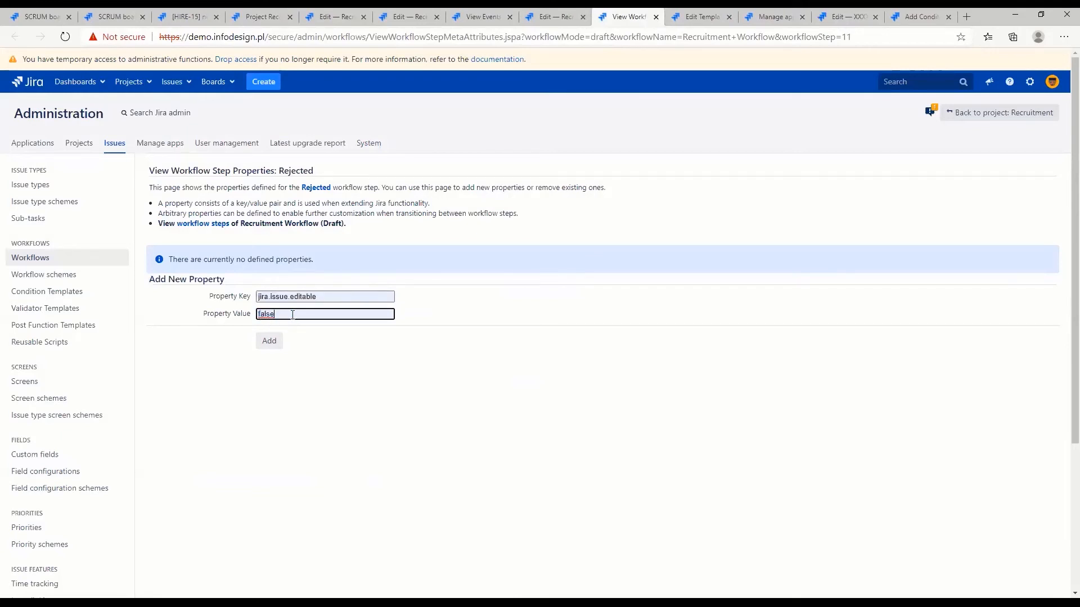
left_click(260, 347)
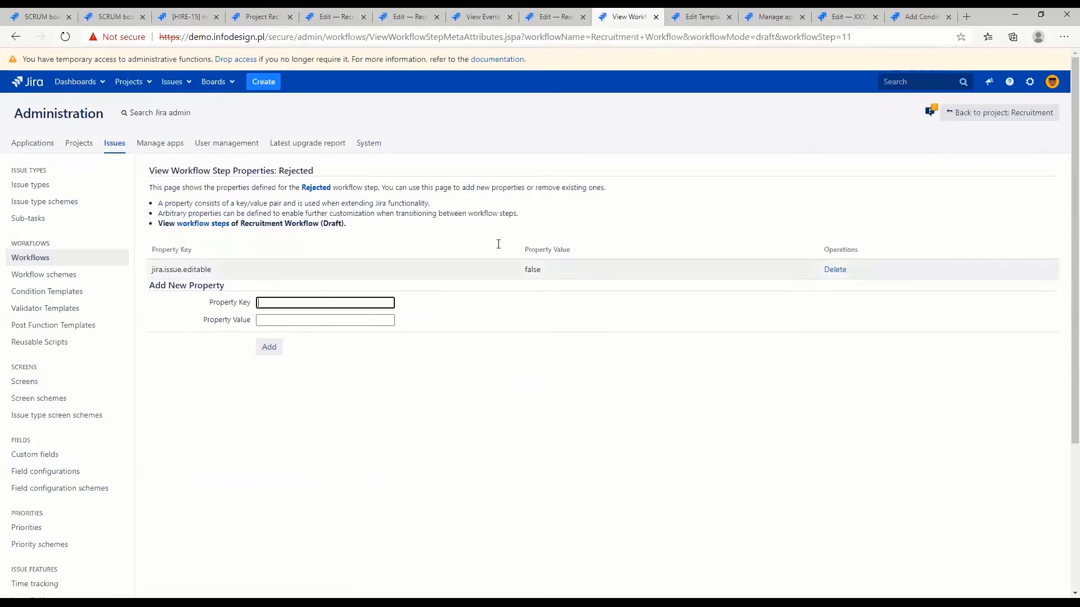
Go to the Rejected step's page and publish the Recruitment Workflow draft from there
left_click(316, 188)
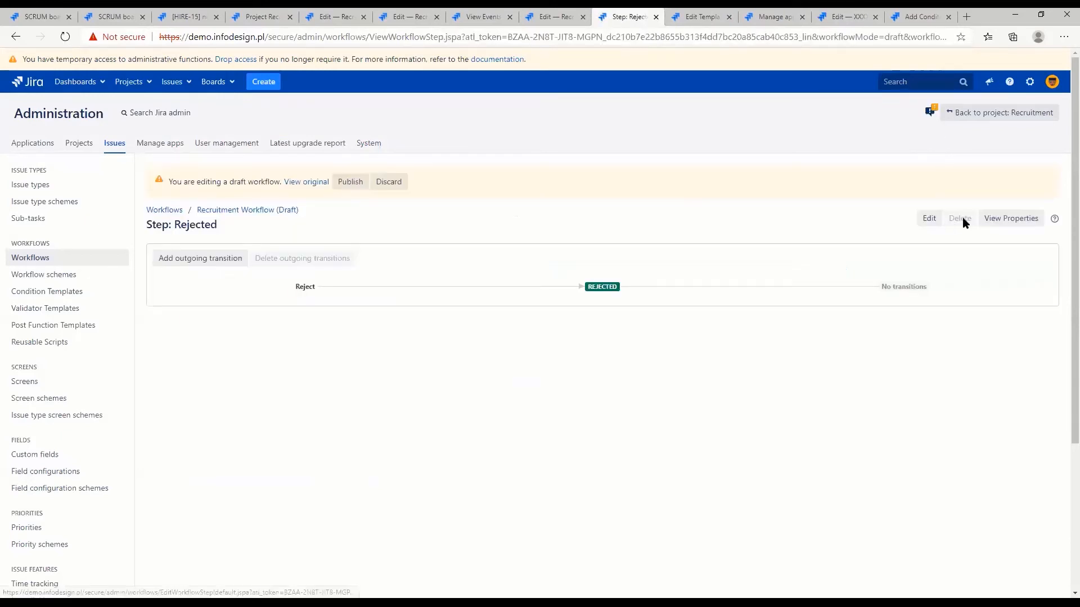
left_click(355, 188)
left_click(544, 342)
left_click(633, 418)
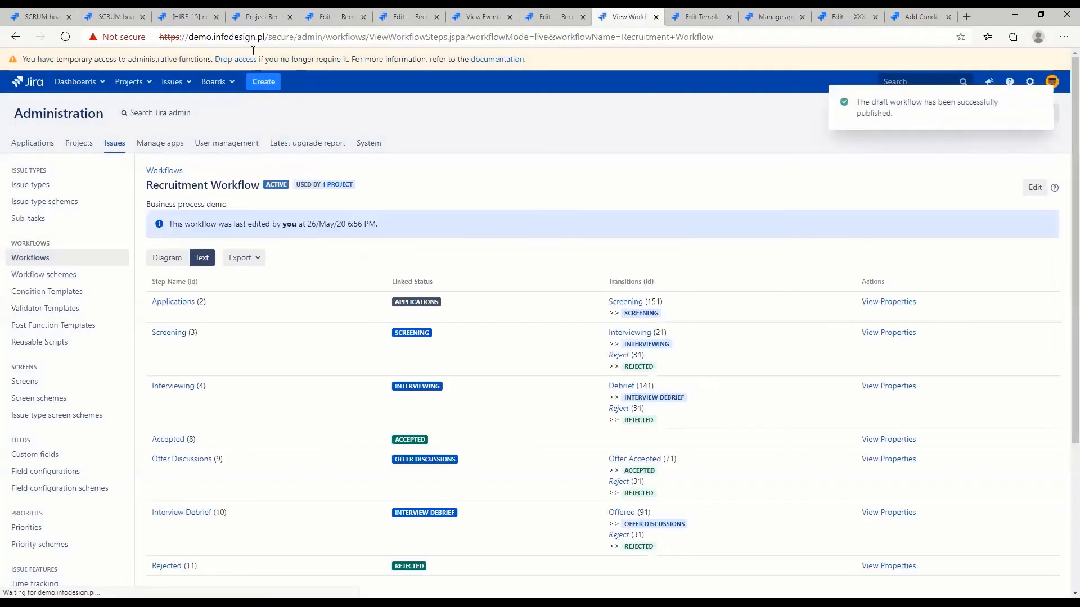
Reload the HIRE-15 issue and check its status and which issue operations are available
left_click(186, 17)
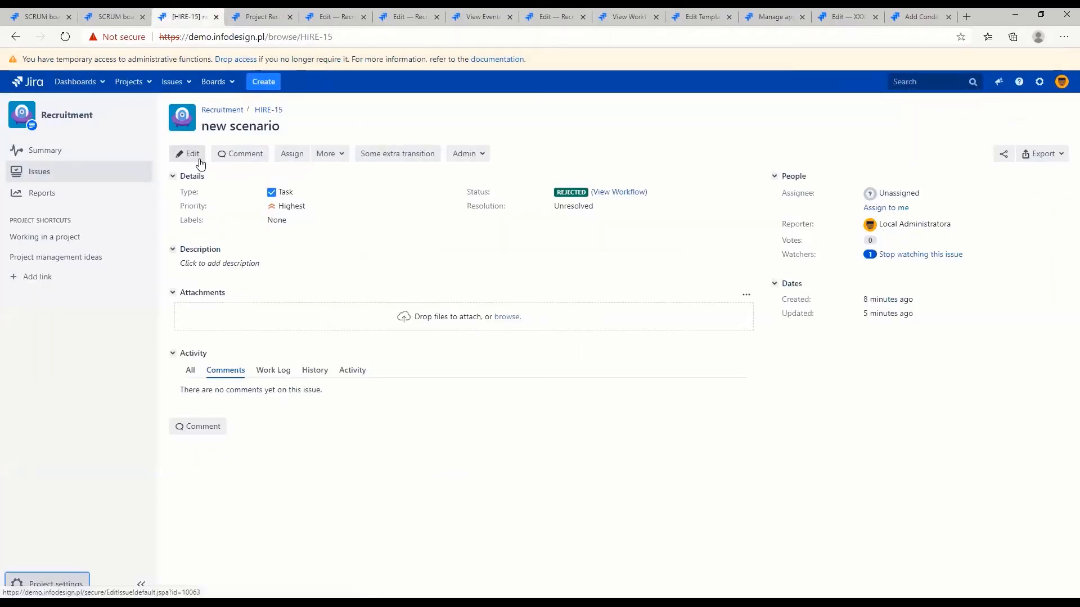
left_click(65, 36)
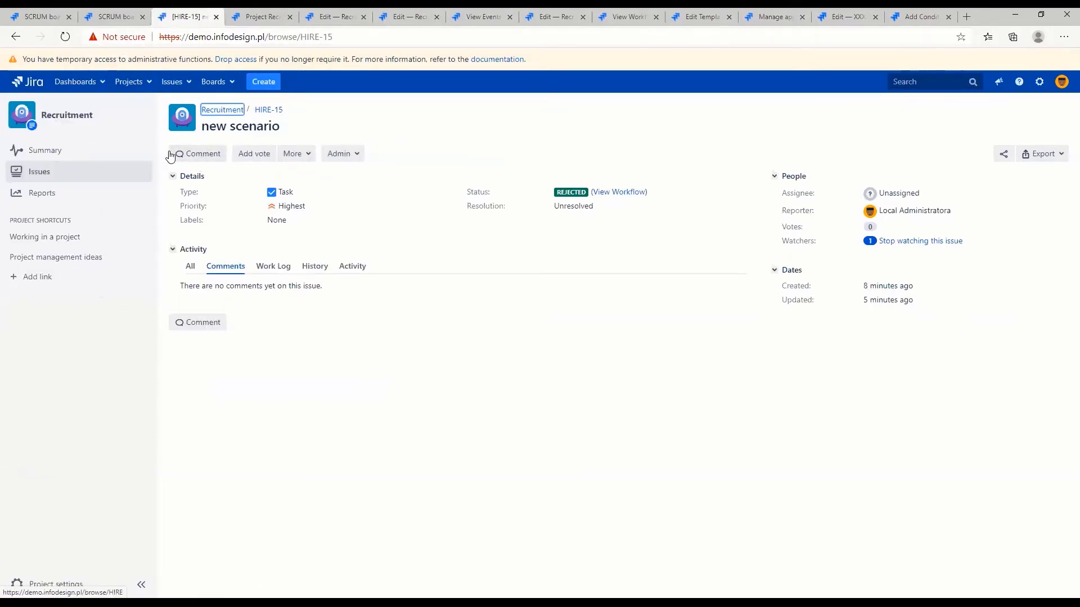
double_click(565, 193)
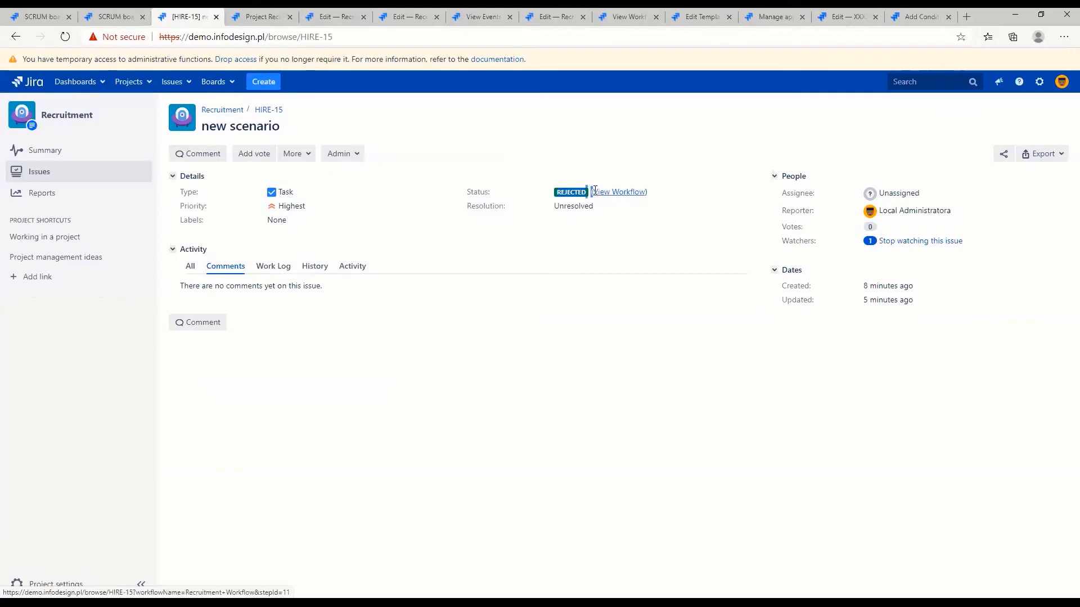
Close the surplus workflow, events and project notifications browser tabs, keeping the HIRE-15 issue and the Recruitment Workflow draft open
middle_click(326, 13)
middle_click(330, 14)
left_click(333, 17)
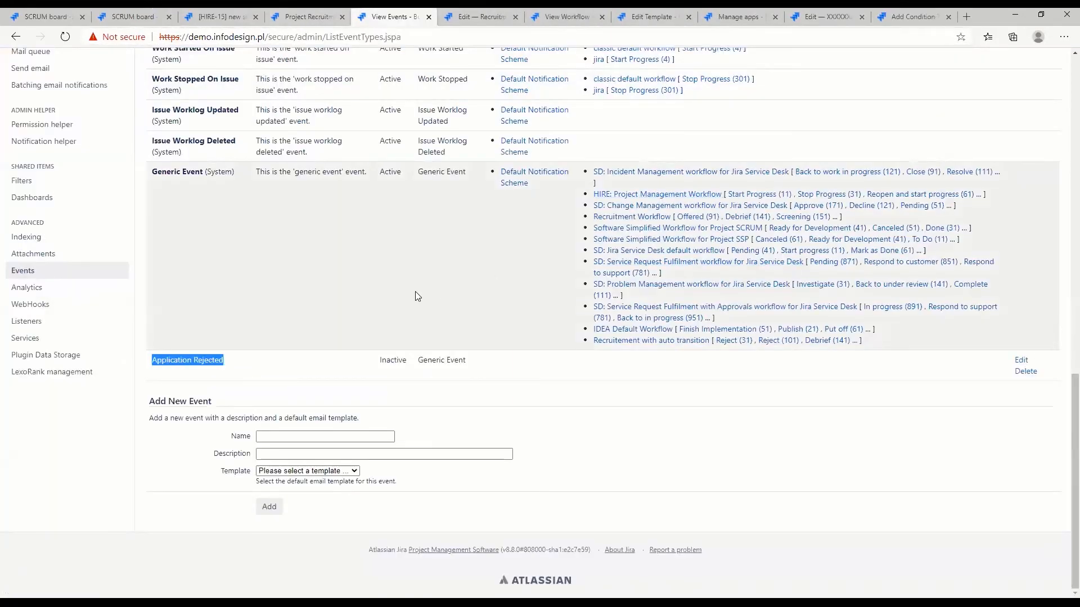
middle_click(383, 18)
middle_click(383, 19)
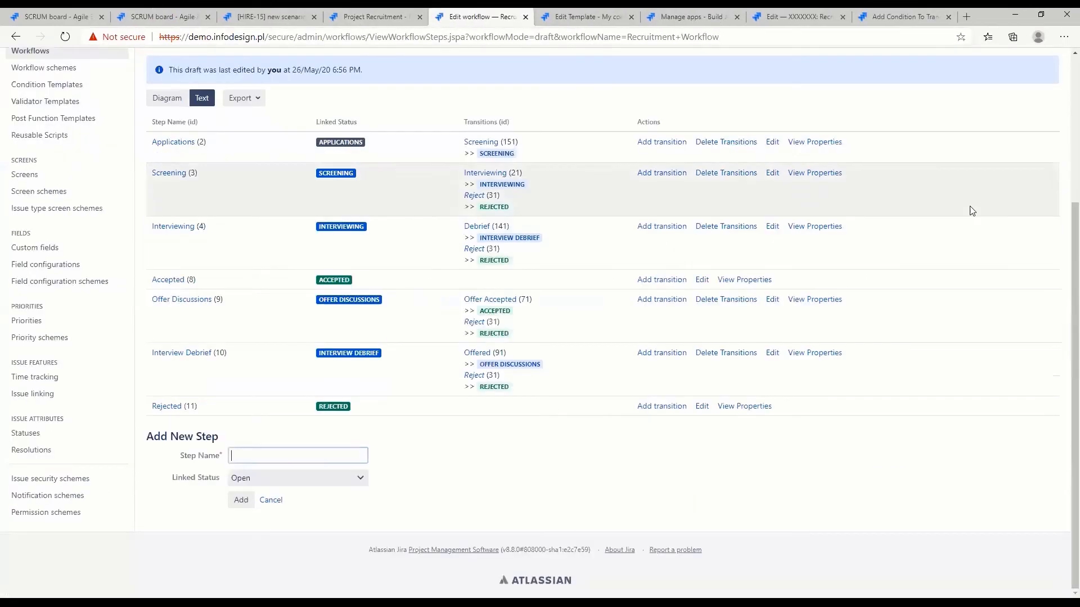
left_click(256, 18)
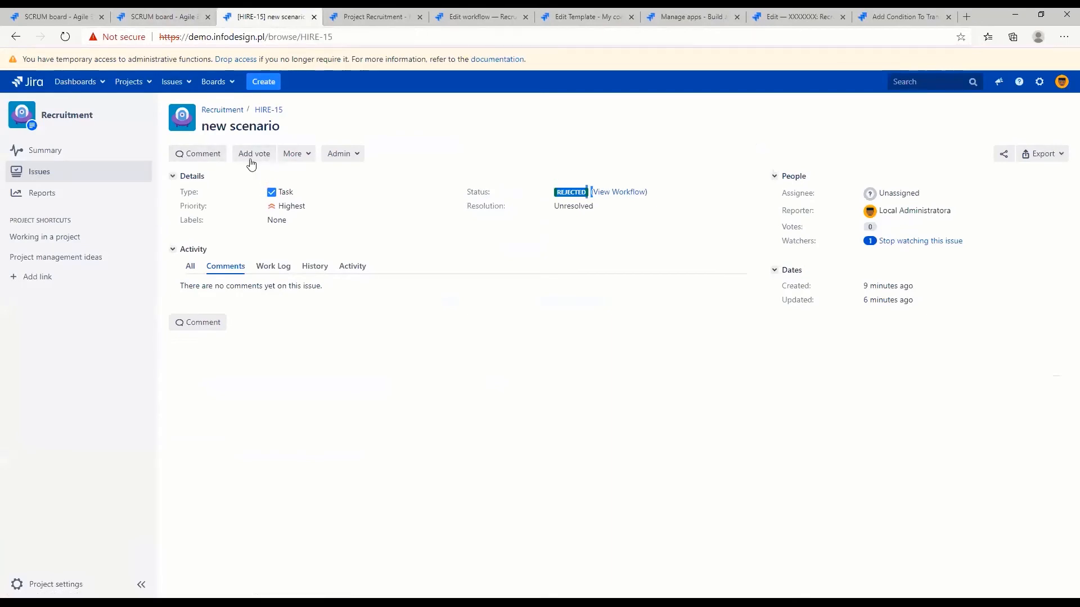
left_click(371, 18)
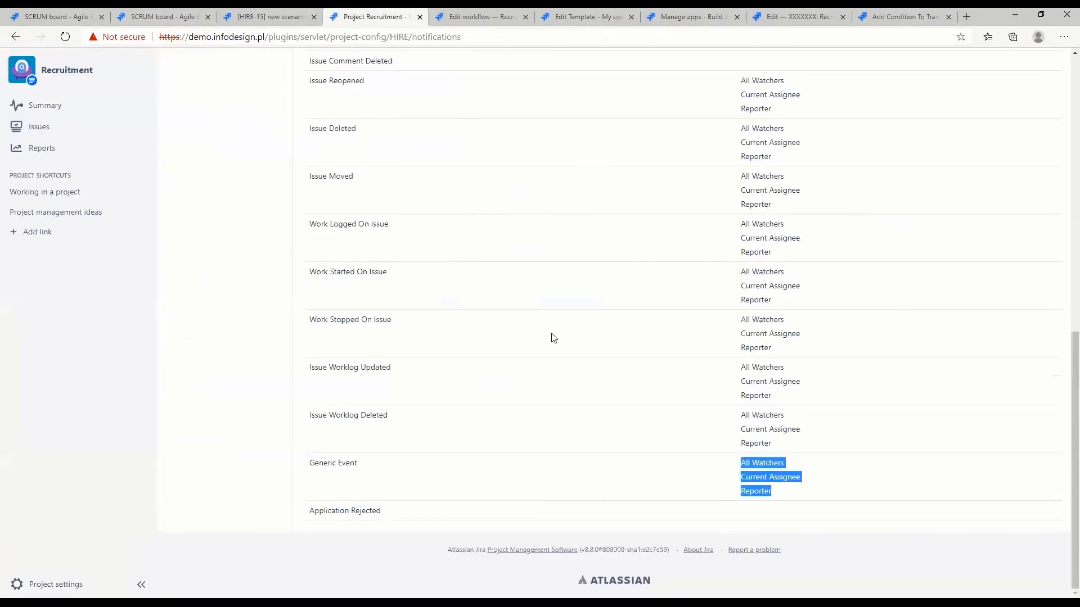
left_click(419, 17)
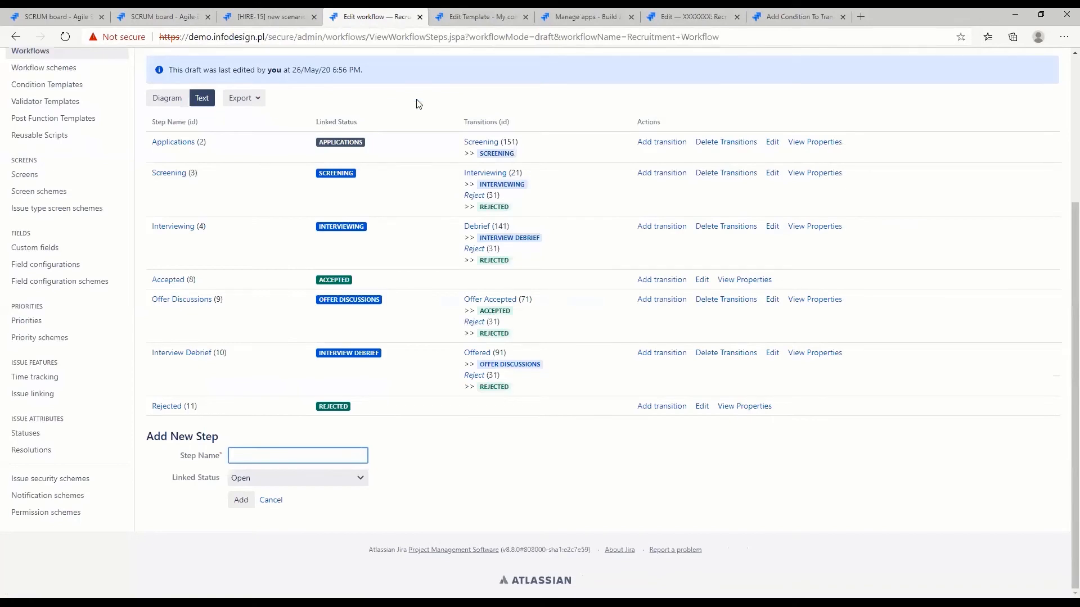
Open the Rejected step's properties in the Recruitment Workflow draft and enter jira.permission.link.group as a new property key
scroll(371, 264, "up", 1)
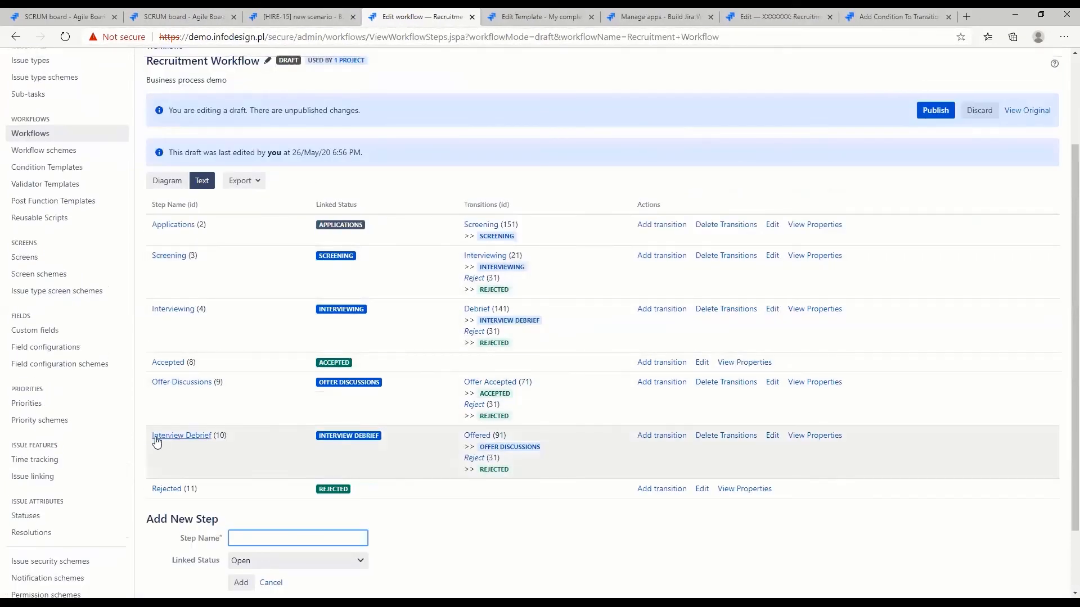
left_click(752, 489)
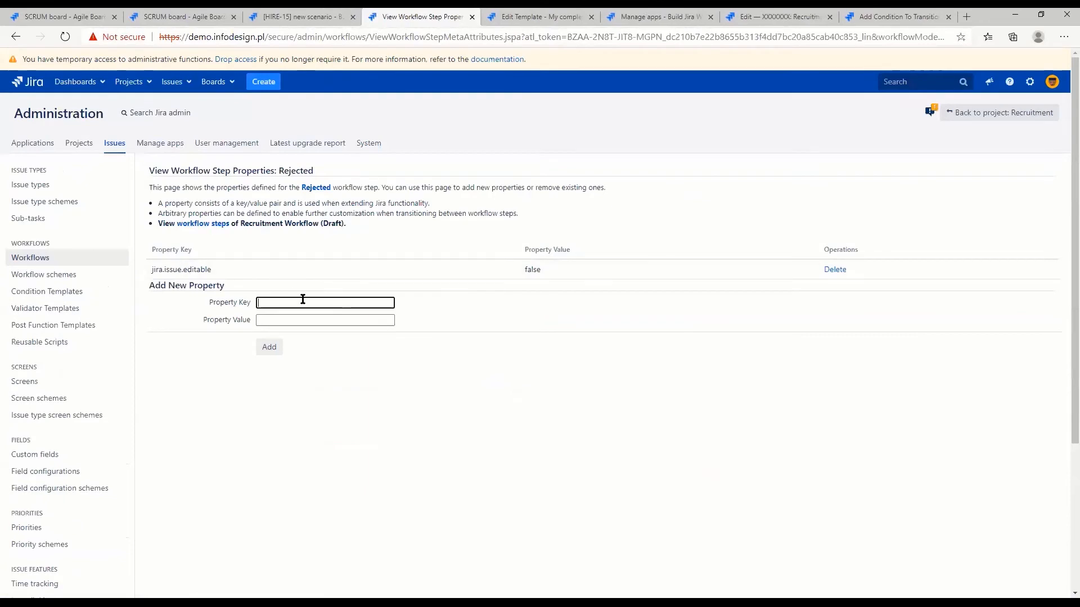
left_click(302, 302)
left_click(306, 340)
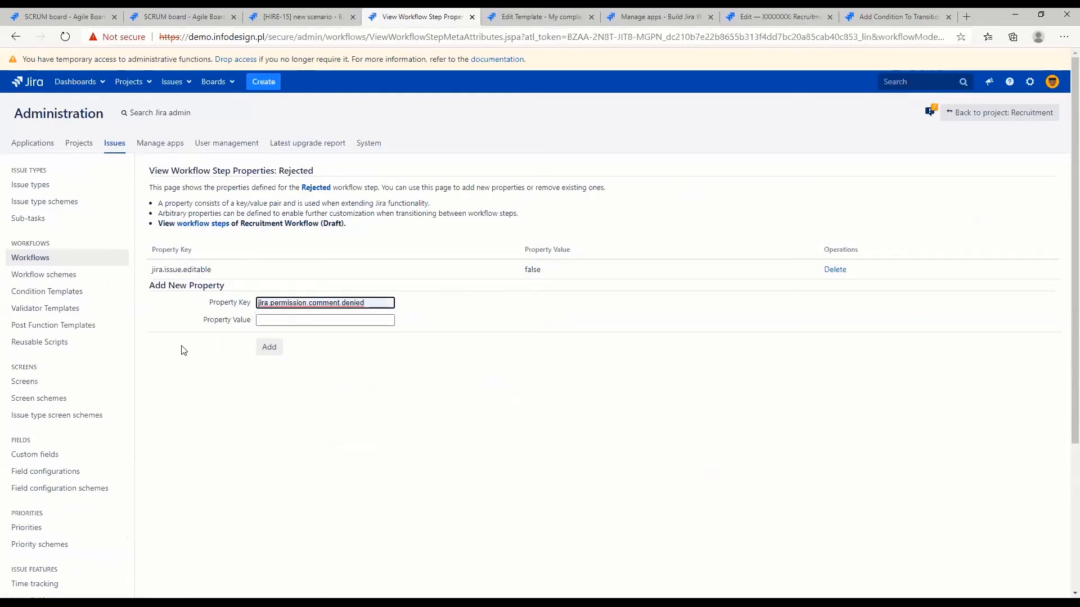
key("ctrl+shift+Left")
key("ctrl+shift+Left")
key("BackSpace")
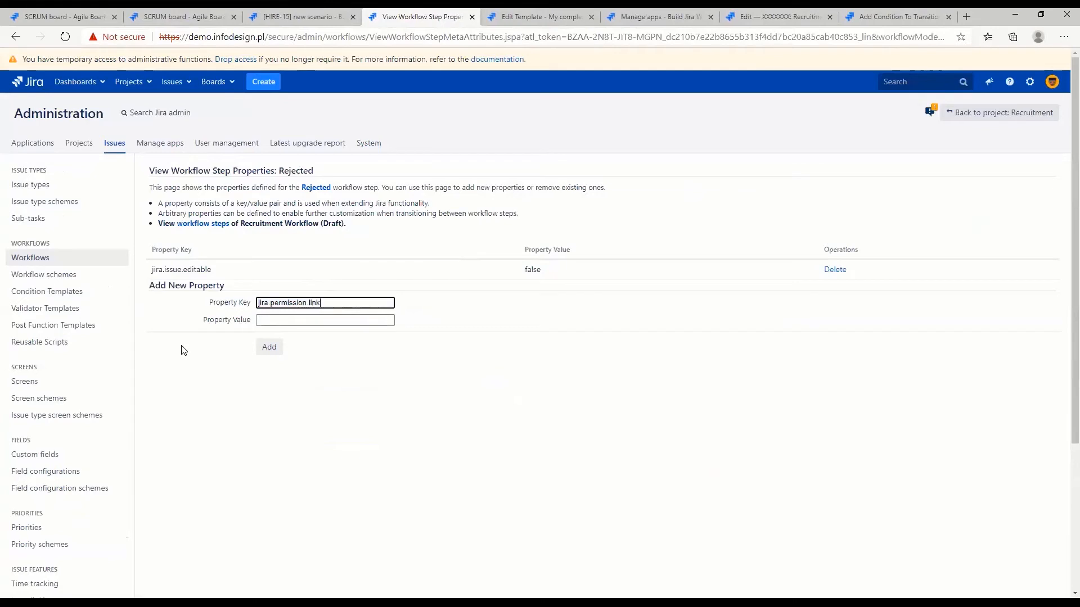
type("link.group")
key("Tab")
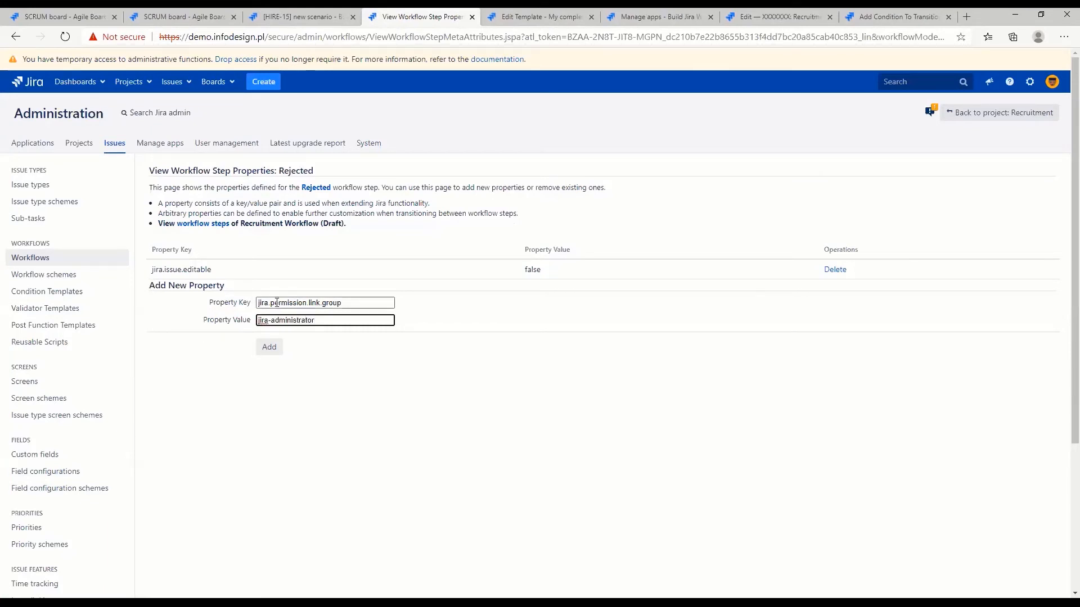
Complete the new property's value as jira-administrators and add the property to the Rejected step
left_click_drag(258, 303, 349, 303)
left_click(379, 303)
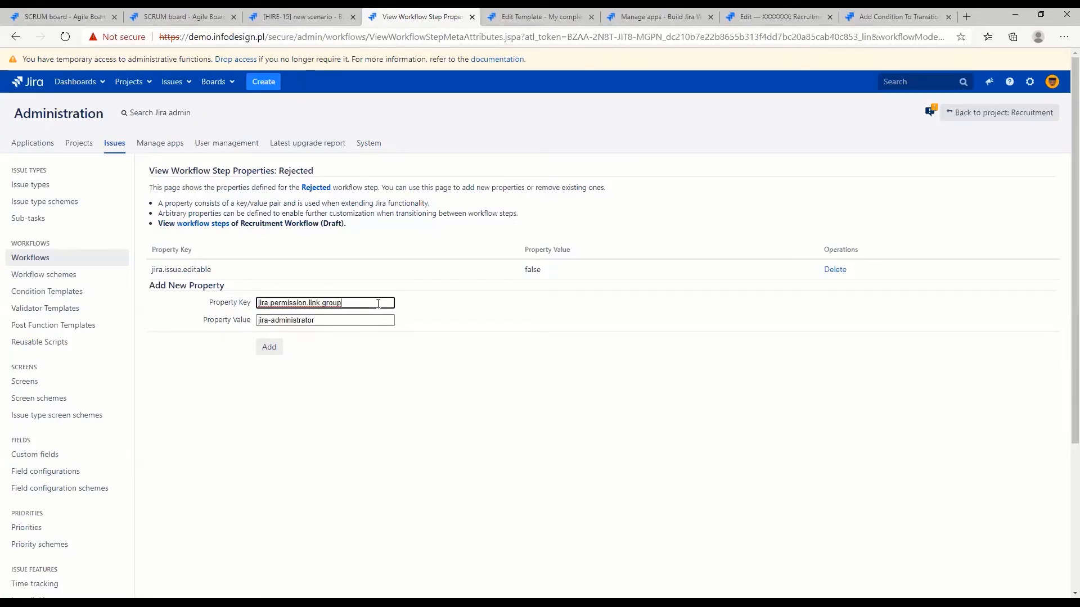
left_click_drag(378, 302, 258, 302)
left_click(335, 302)
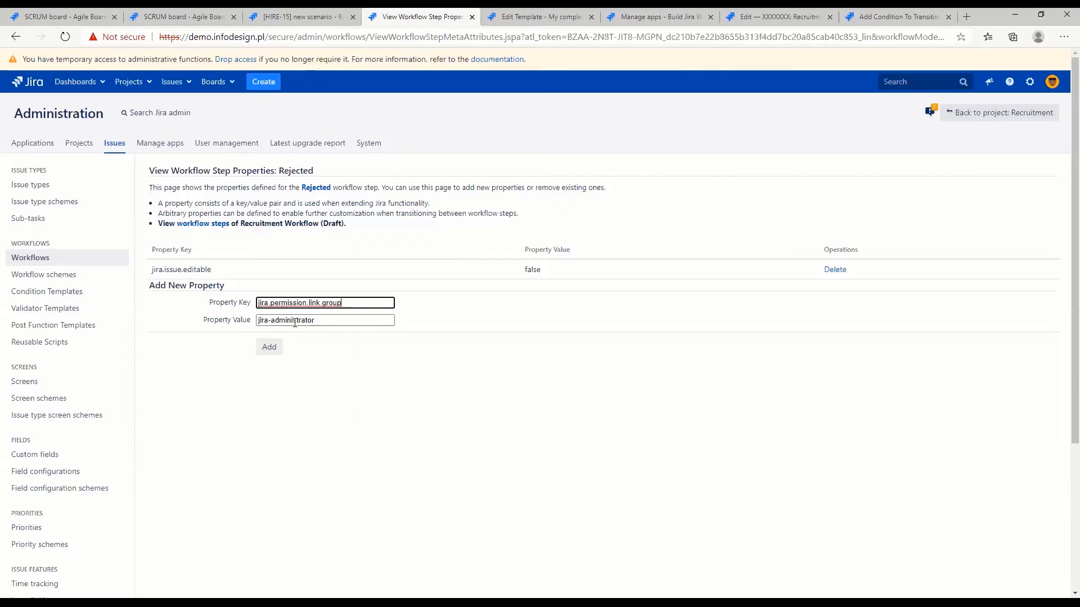
left_click(323, 321)
left_click(269, 347)
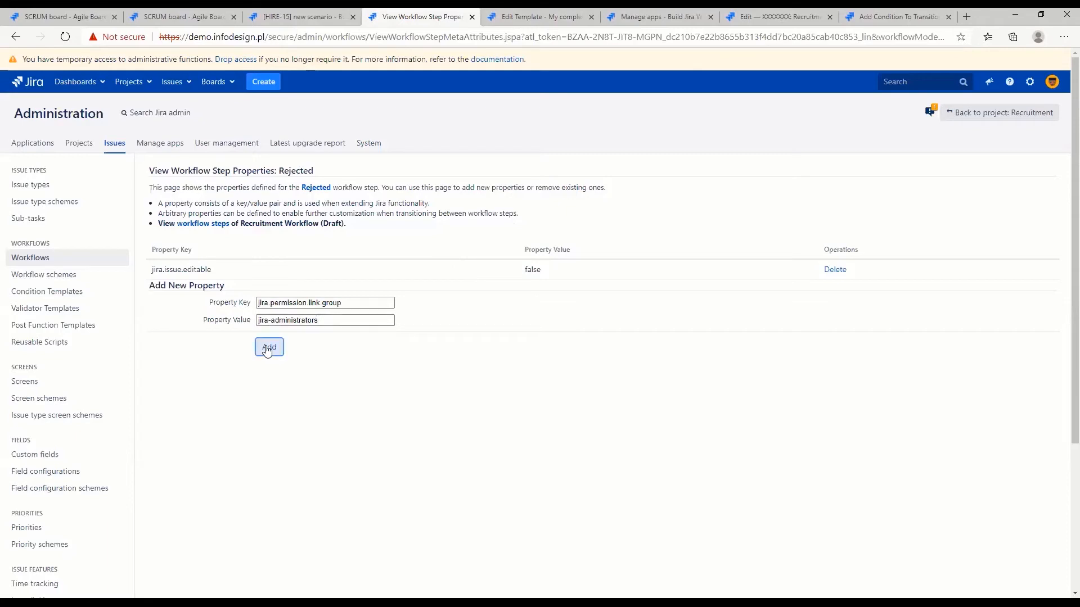
Add the property jira.permission.comment.denied with the value true to the Rejected step
left_click(285, 322)
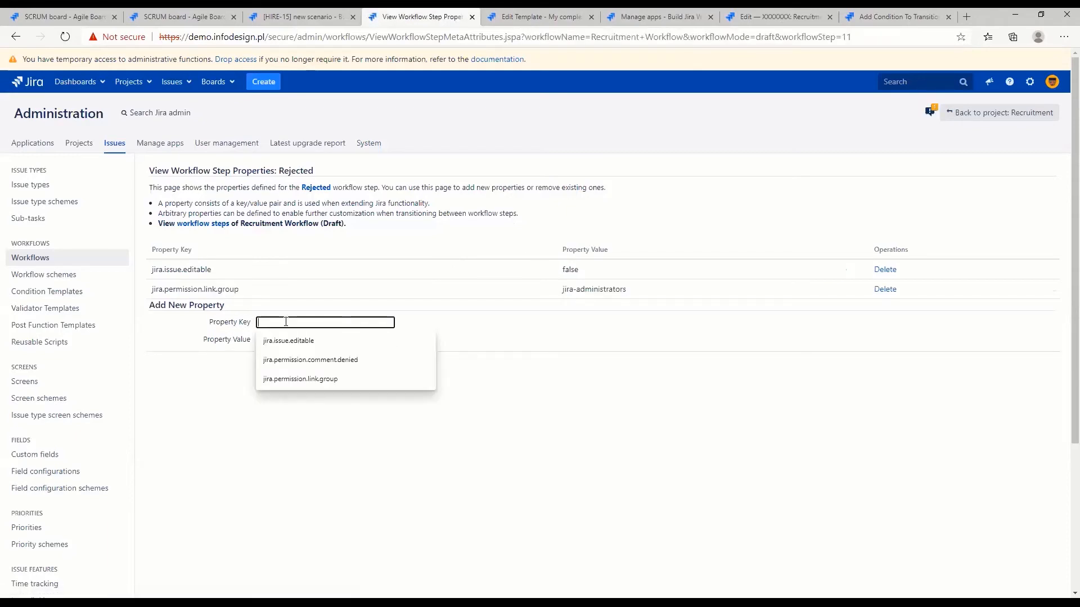
left_click(338, 359)
left_click(318, 340)
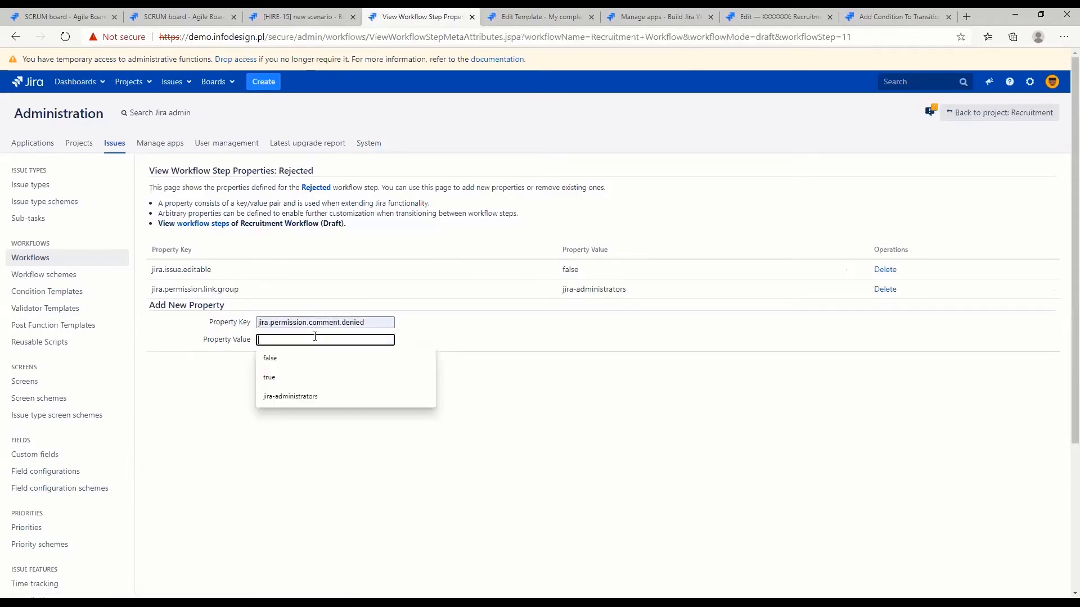
left_click(298, 358)
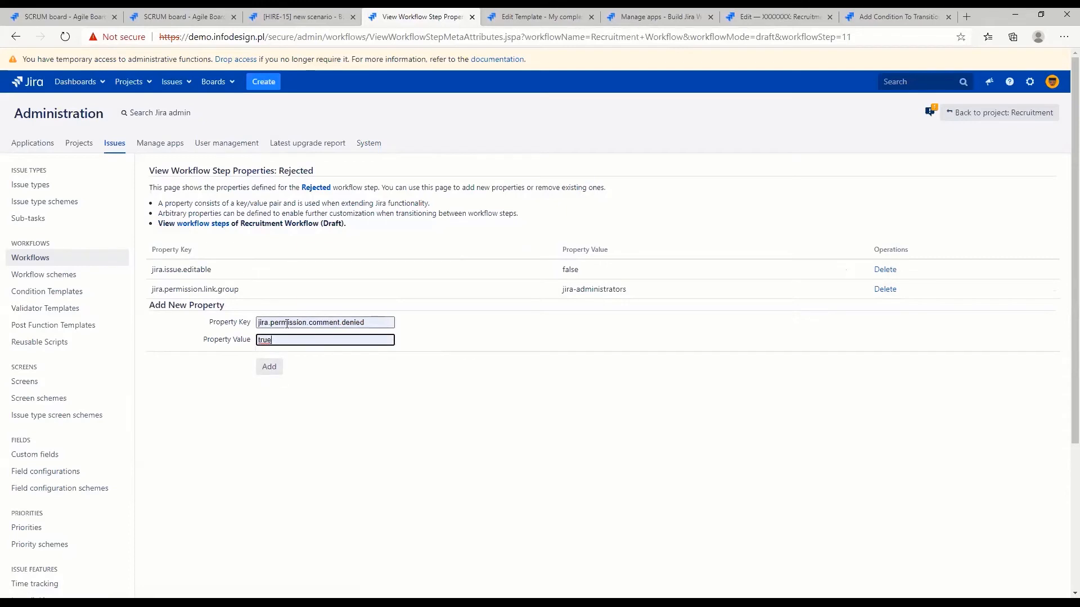
left_click(323, 322)
double_click(323, 323)
double_click(349, 322)
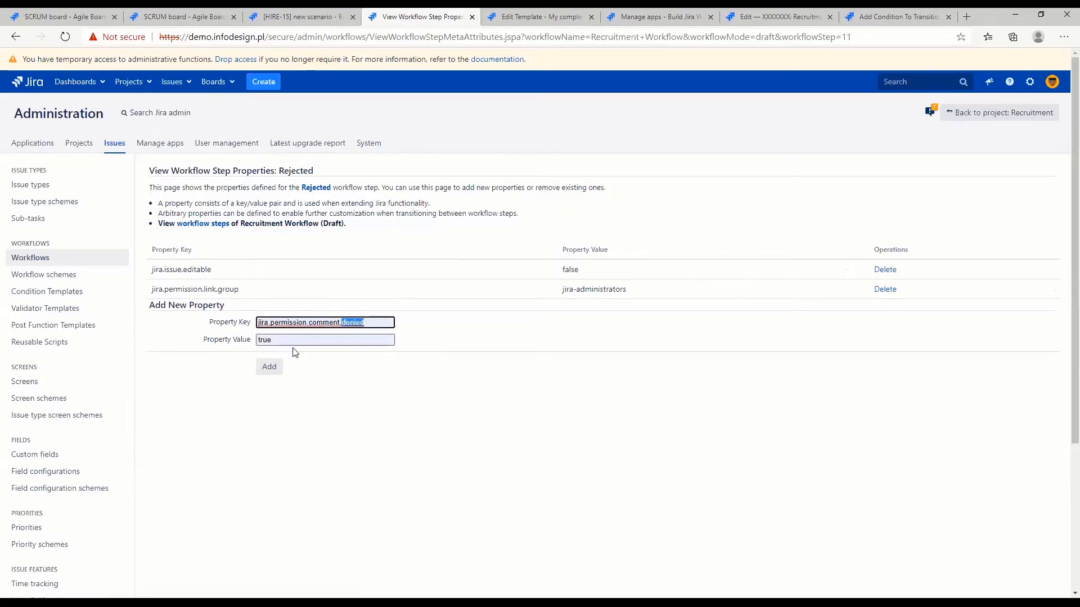
left_click(273, 367)
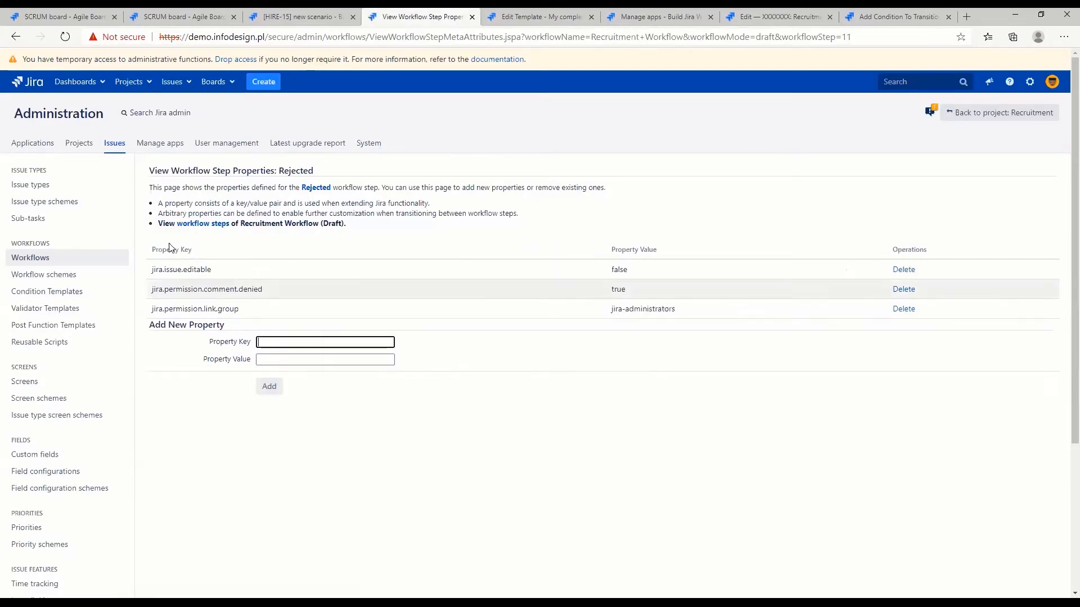
Publish the Recruitment Workflow draft from the Rejected step's page without saving a backup copy
left_click(308, 189)
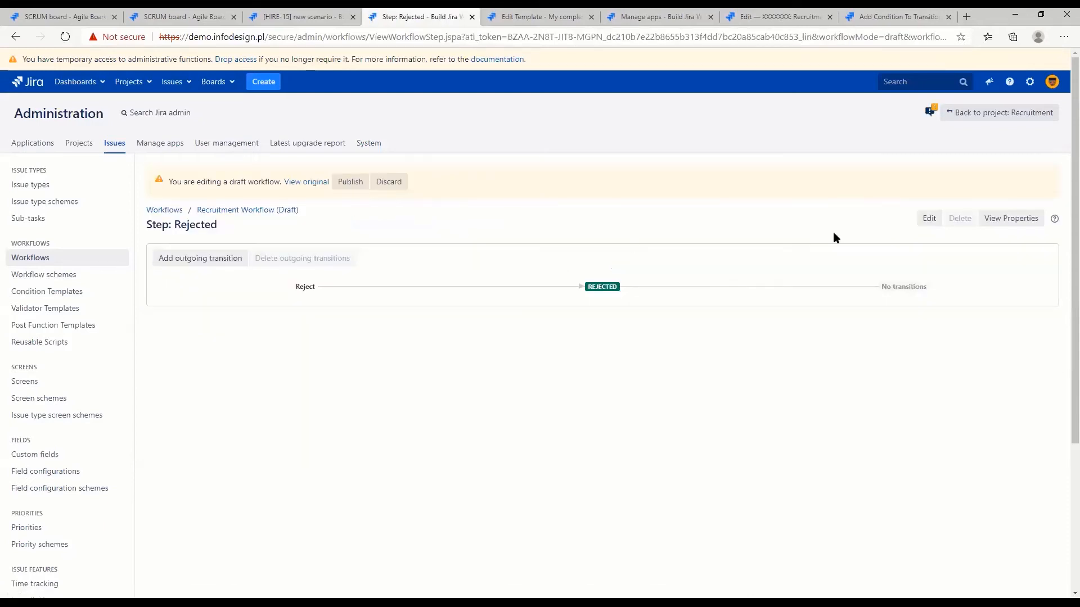
left_click(364, 181)
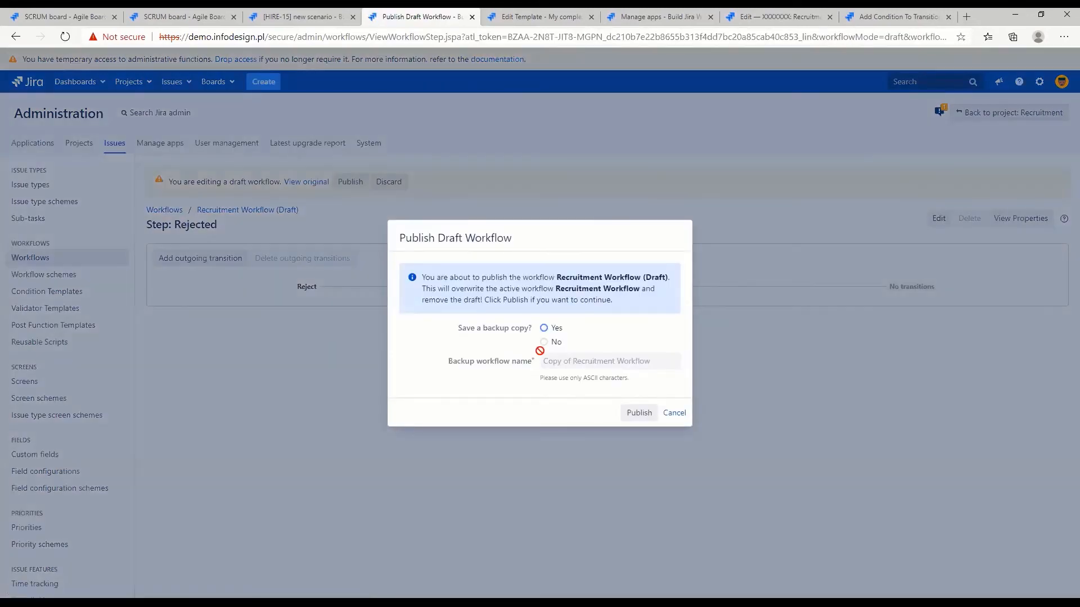
left_click(544, 342)
left_click(640, 413)
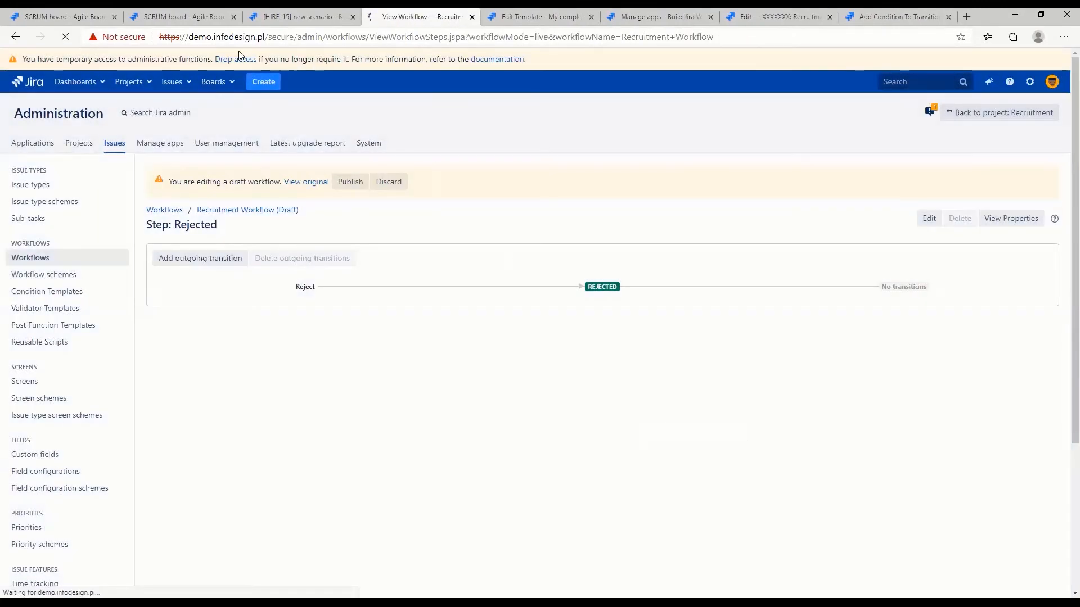
Reload the HIRE-15 issue and check which operations, including commenting and the additional actions, are offered for it
left_click(267, 19)
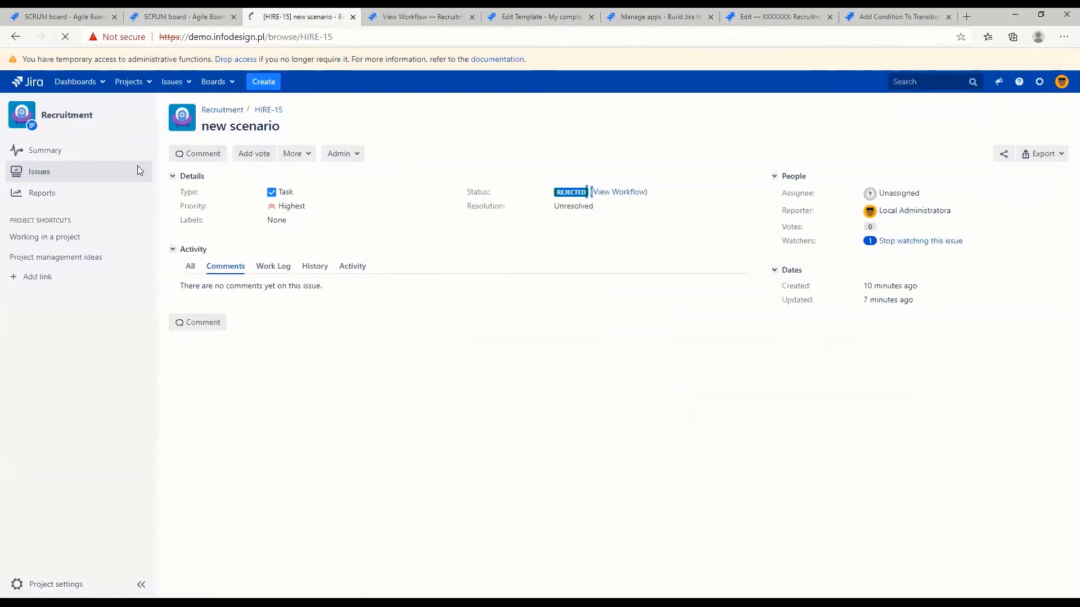
left_click(137, 165)
left_click(245, 155)
left_click(246, 157)
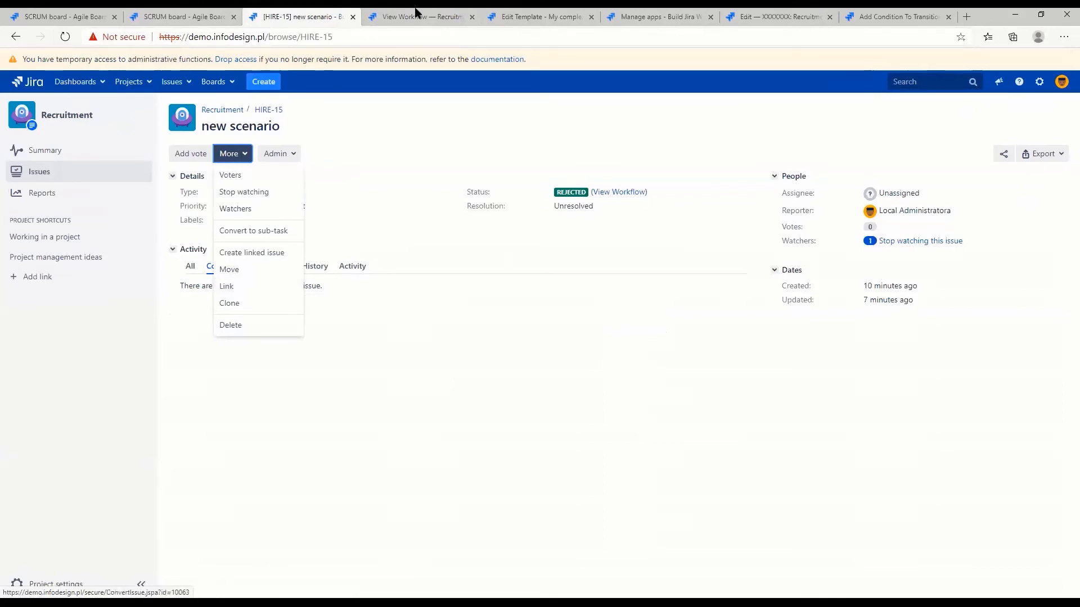
Close the My complex validator template's browser tab and open the Recruitment Workflow for editing in diagram view
left_click(539, 17)
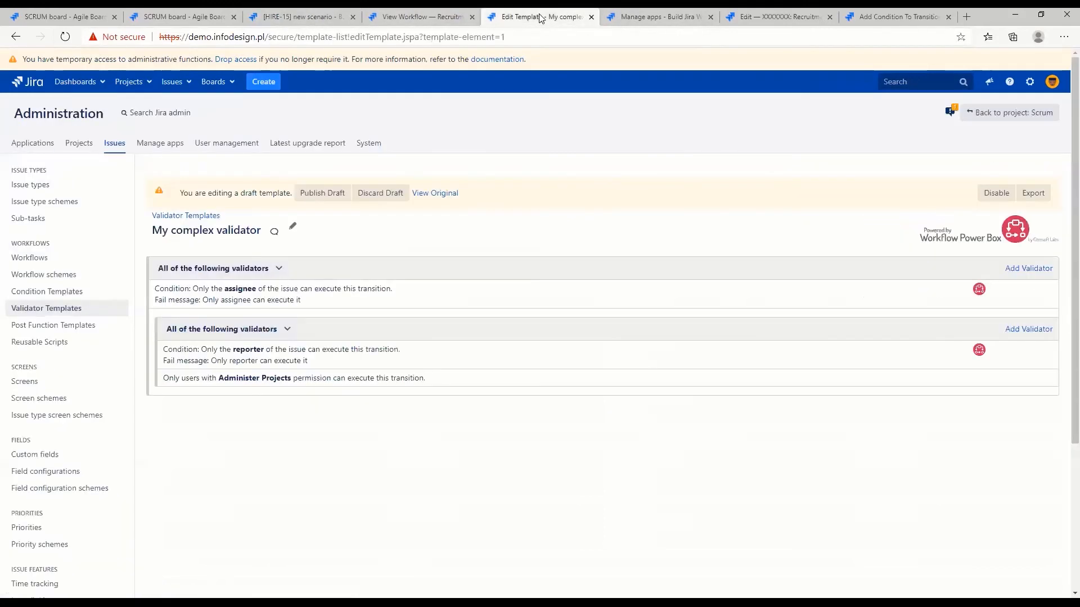
middle_click(501, 16)
left_click(406, 19)
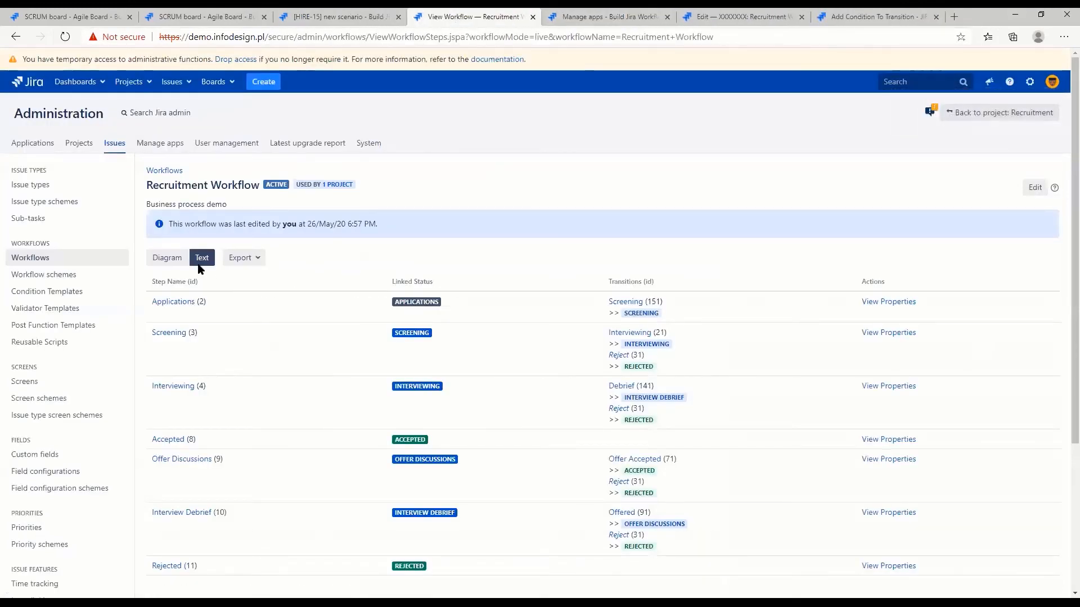
left_click(1036, 188)
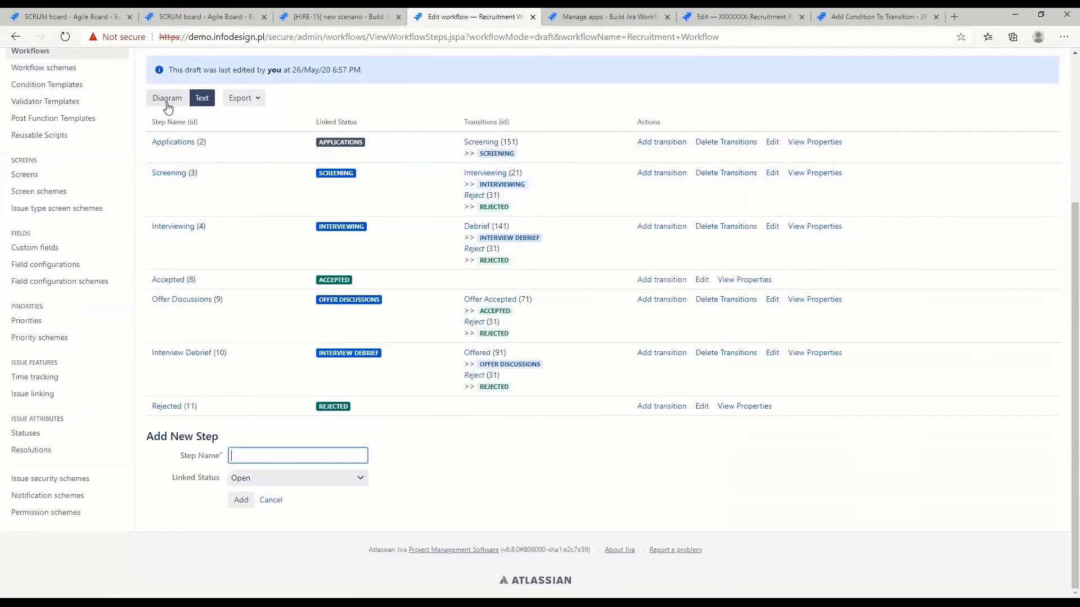
left_click(167, 100)
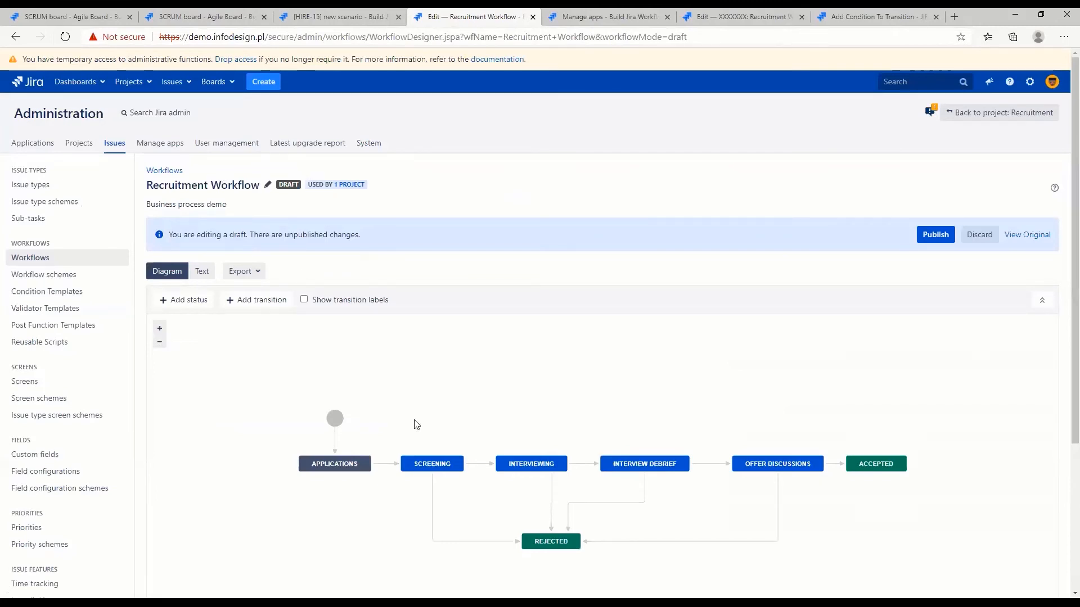
Add the existing Canceled status with transitions allowed from all statuses, and place it above Interviewing in the diagram
left_click(185, 304)
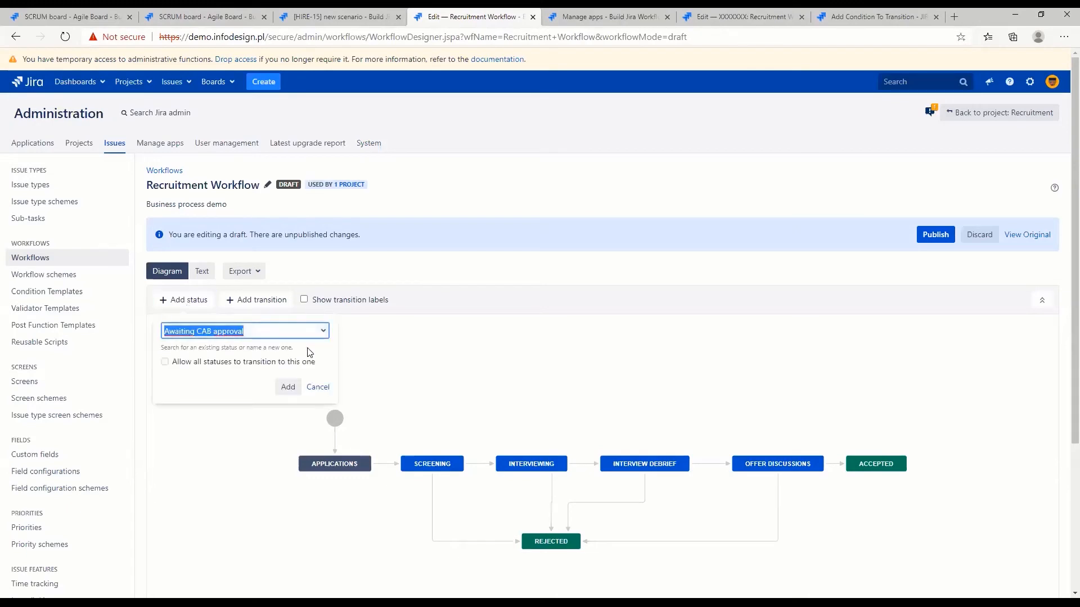
type("can")
left_click(307, 349)
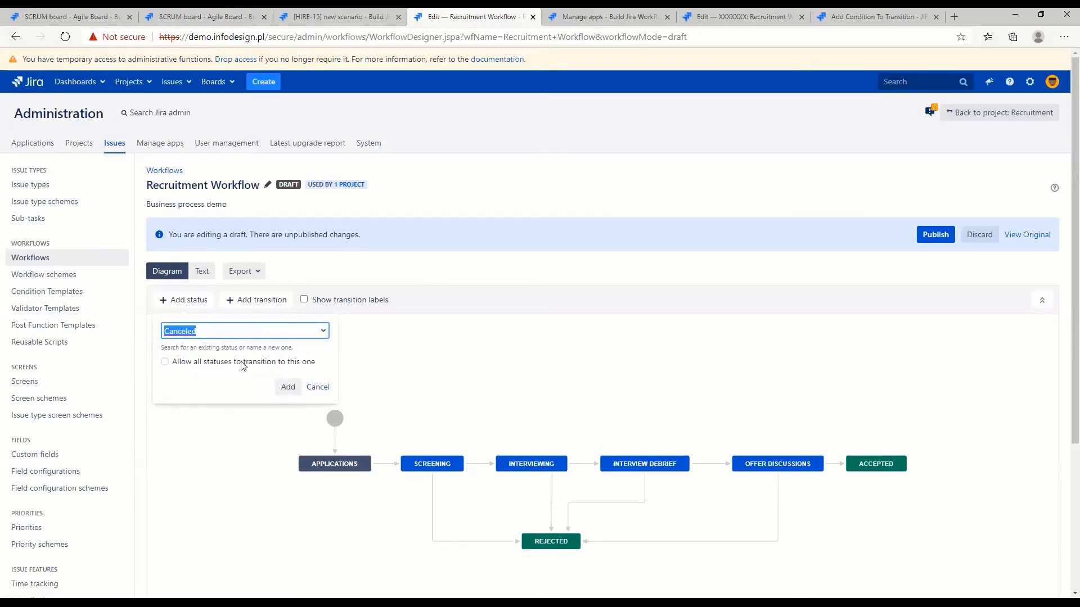
left_click(202, 363)
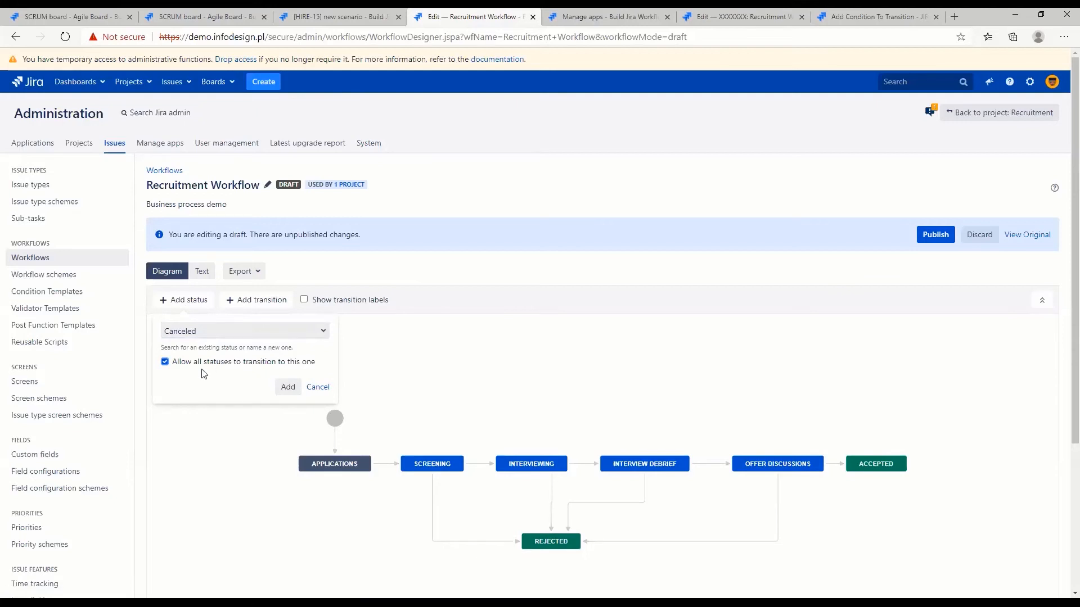
left_click(286, 389)
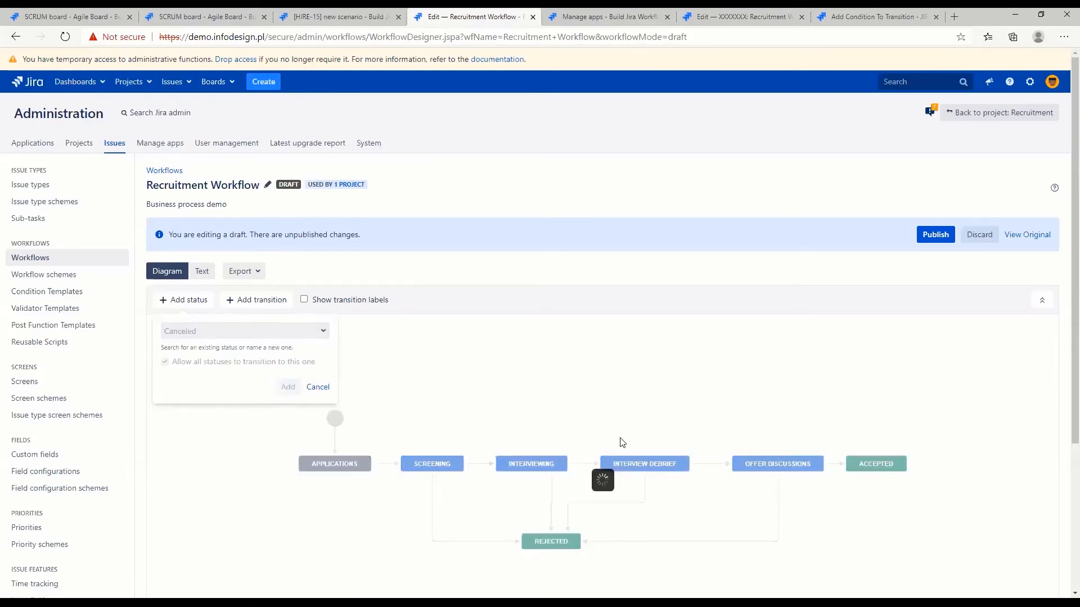
left_click_drag(603, 378, 555, 380)
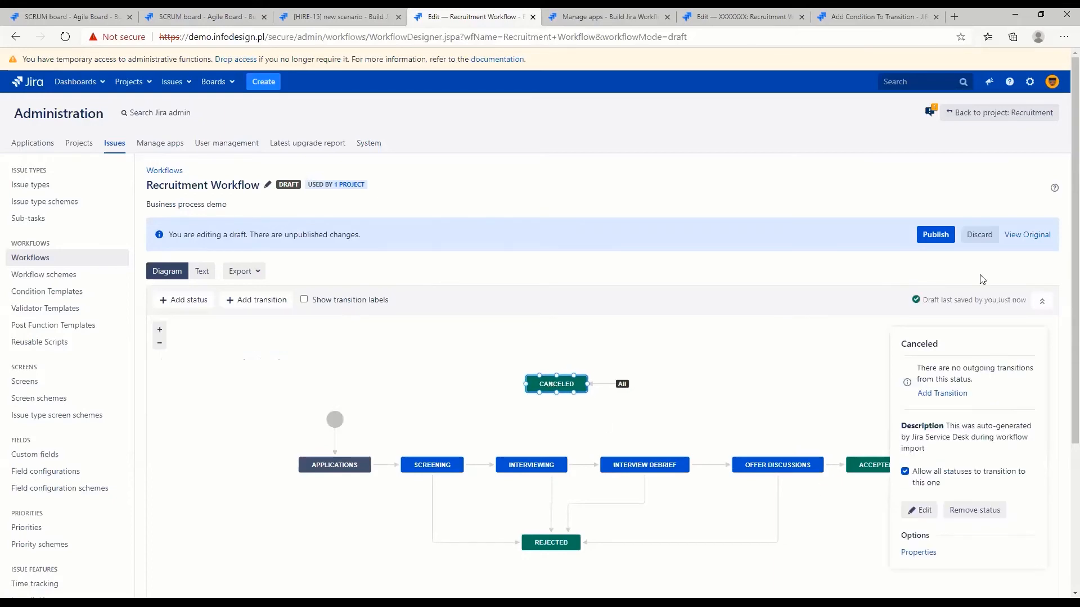
Publish the Recruitment Workflow draft containing the Canceled status without saving a backup copy
left_click(936, 235)
left_click(544, 341)
left_click(638, 413)
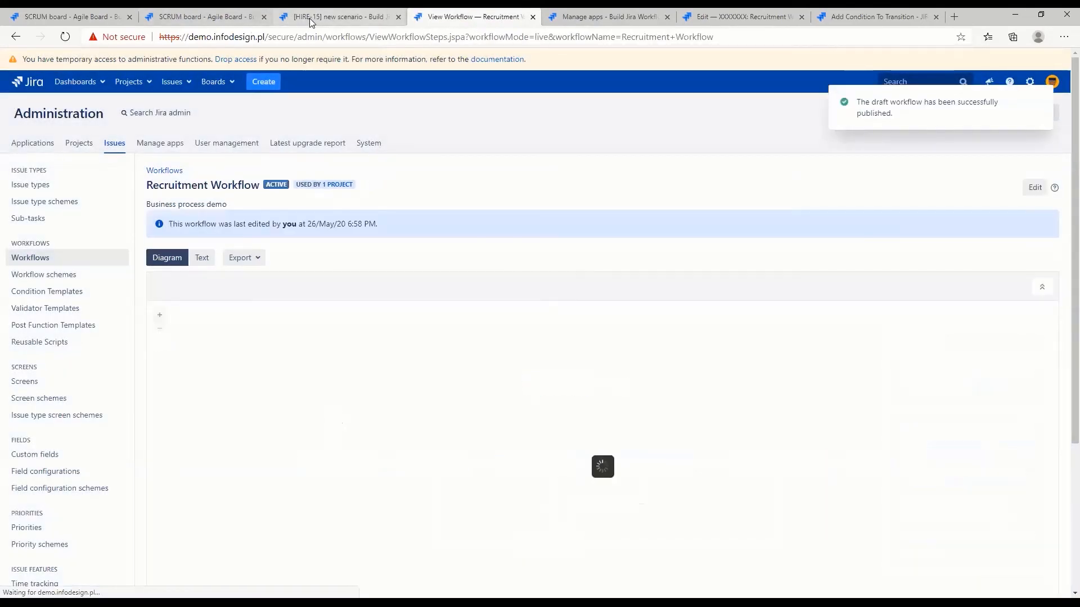
Reload the HIRE-15 issue and move it to the Canceled status with its new transition
left_click(310, 17)
left_click(65, 36)
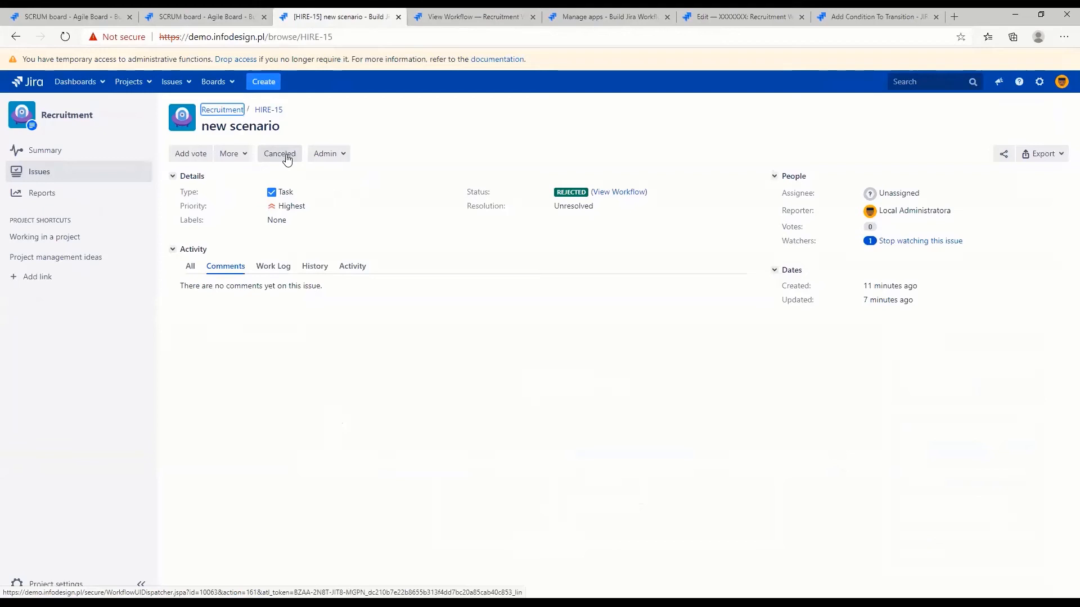
left_click(287, 159)
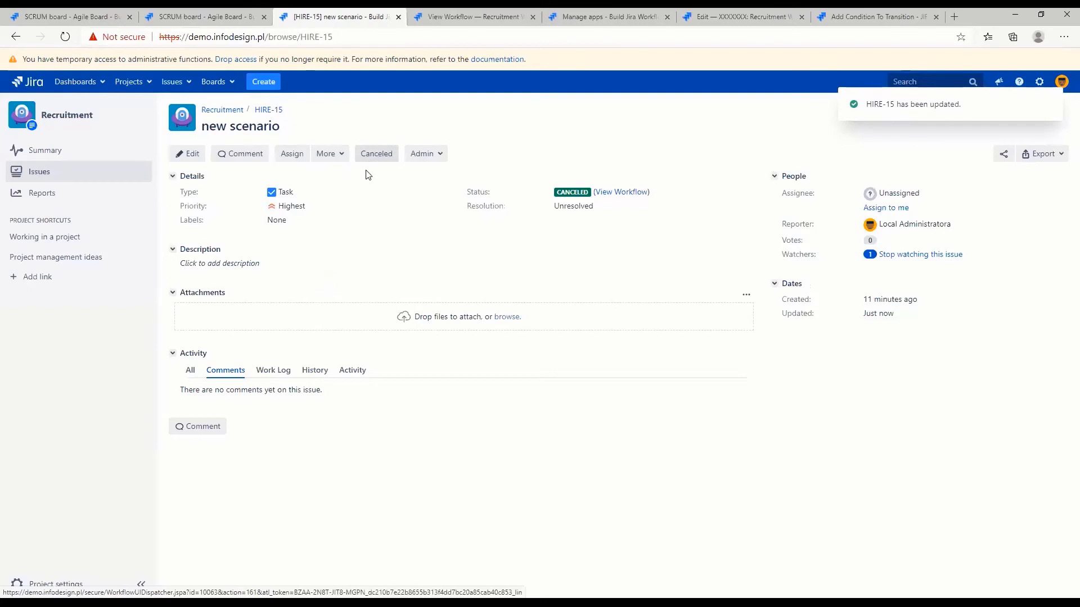
Edit the global Canceled transition in the Recruitment Workflow, renaming it Cancel and assigning the _empty screen
left_click(446, 17)
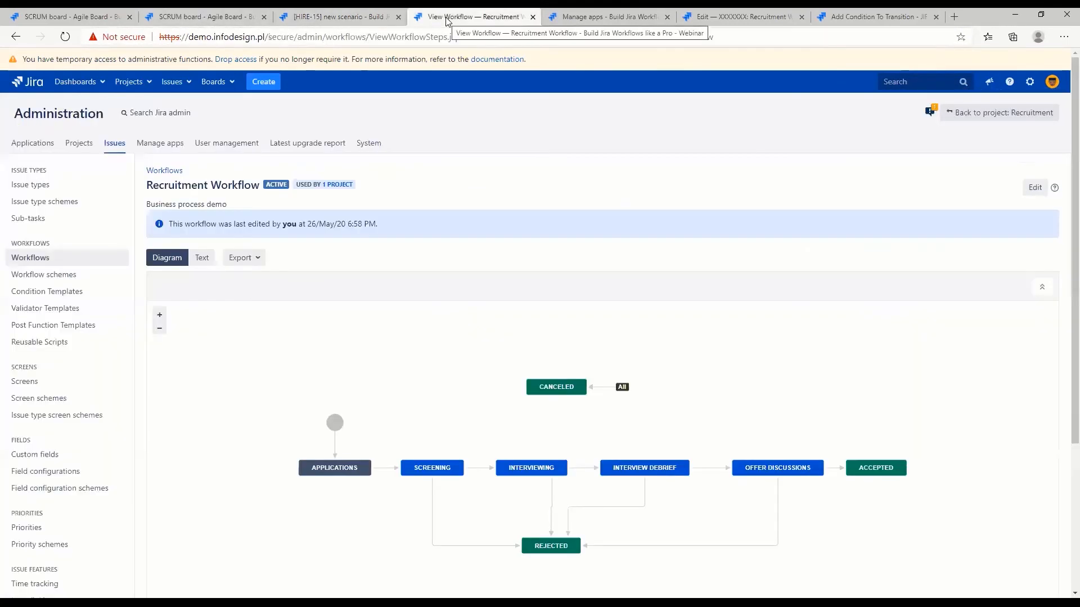
left_click(1036, 186)
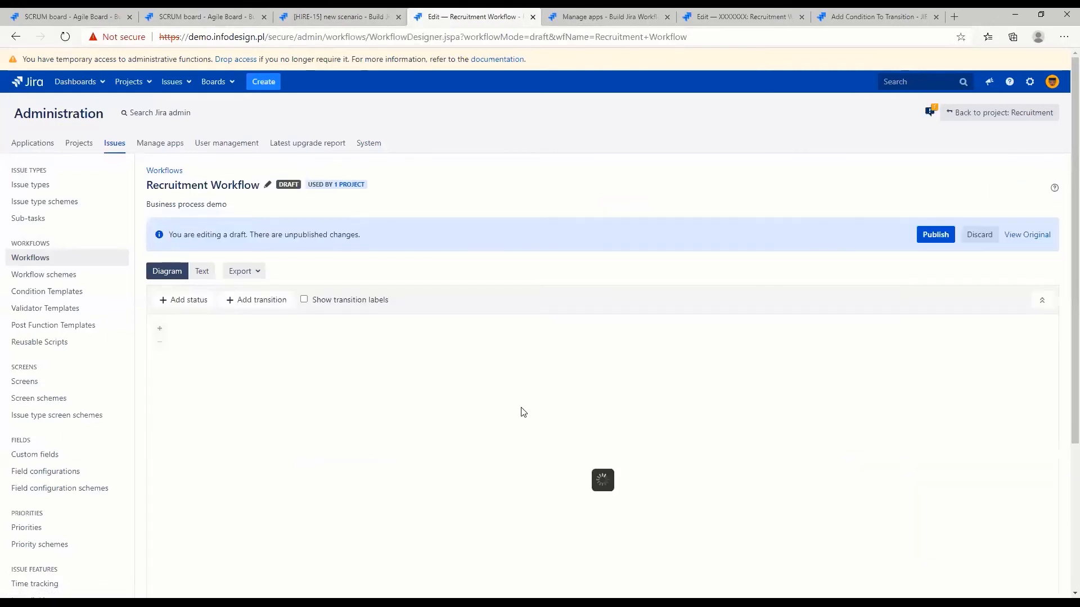
left_click(596, 401)
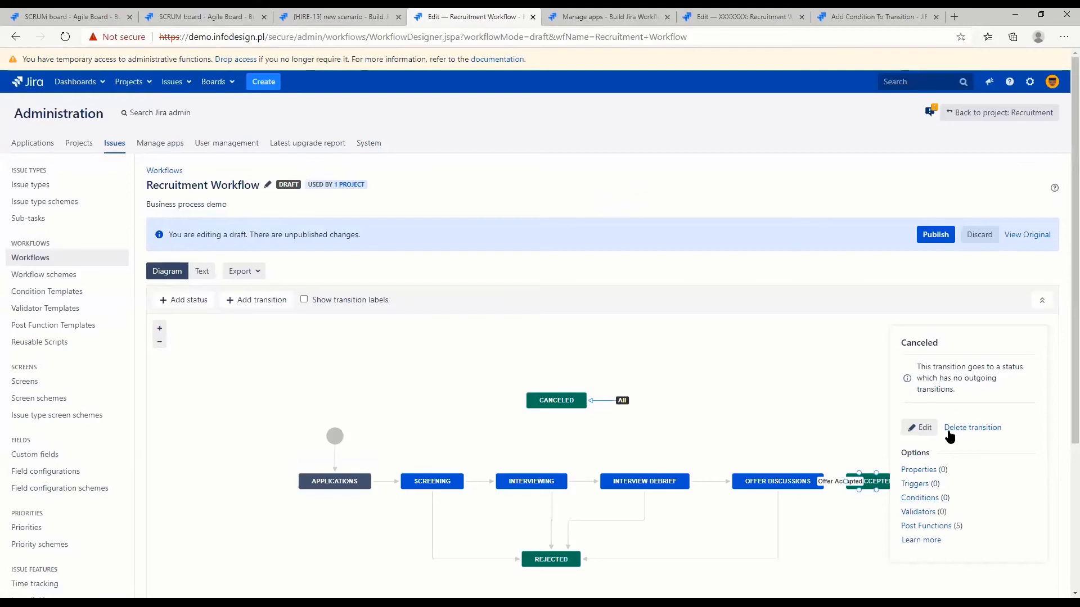
left_click(922, 428)
left_click(530, 280)
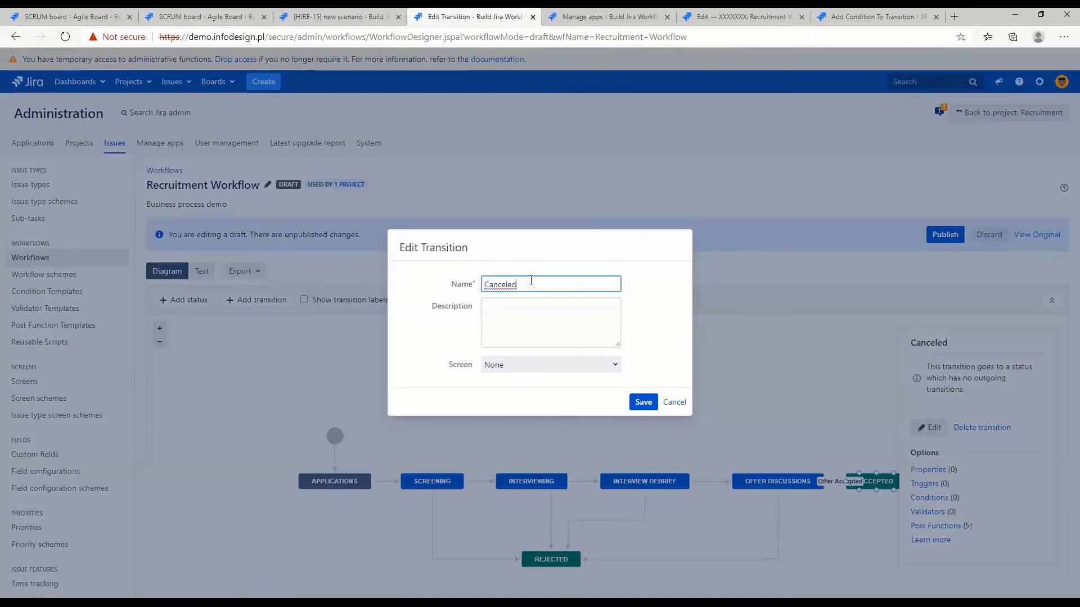
key("BackSpace")
key("BackSpace")
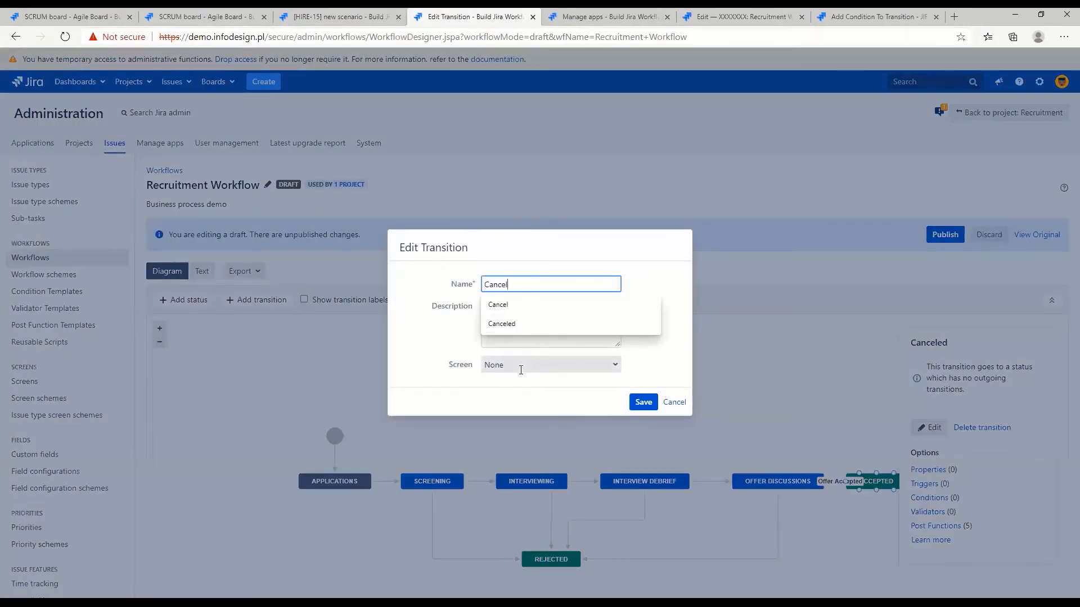
left_click(520, 367)
type("_")
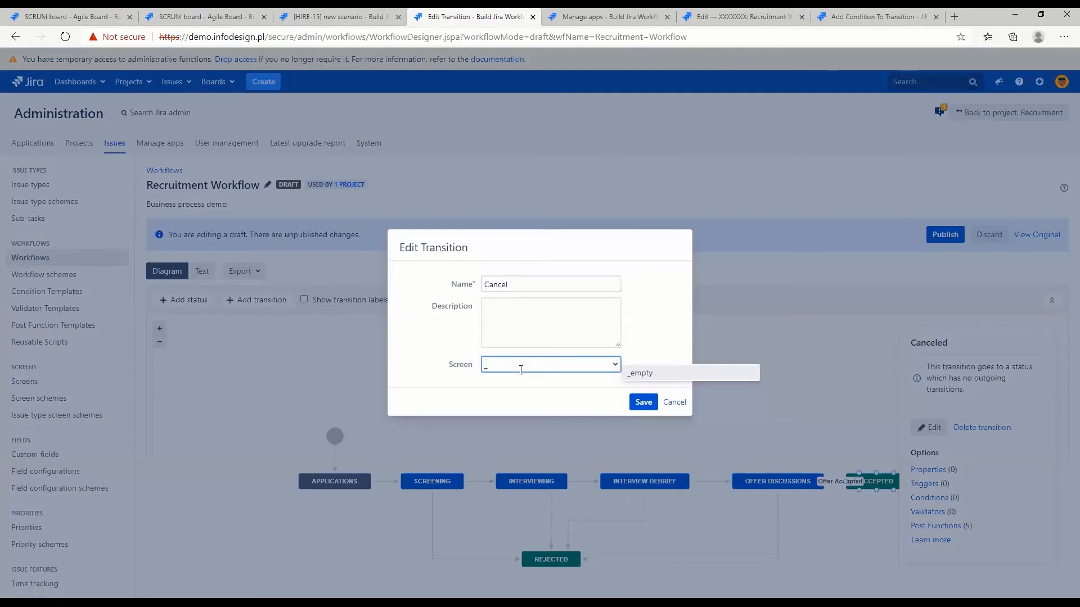
key("Return")
left_click(641, 401)
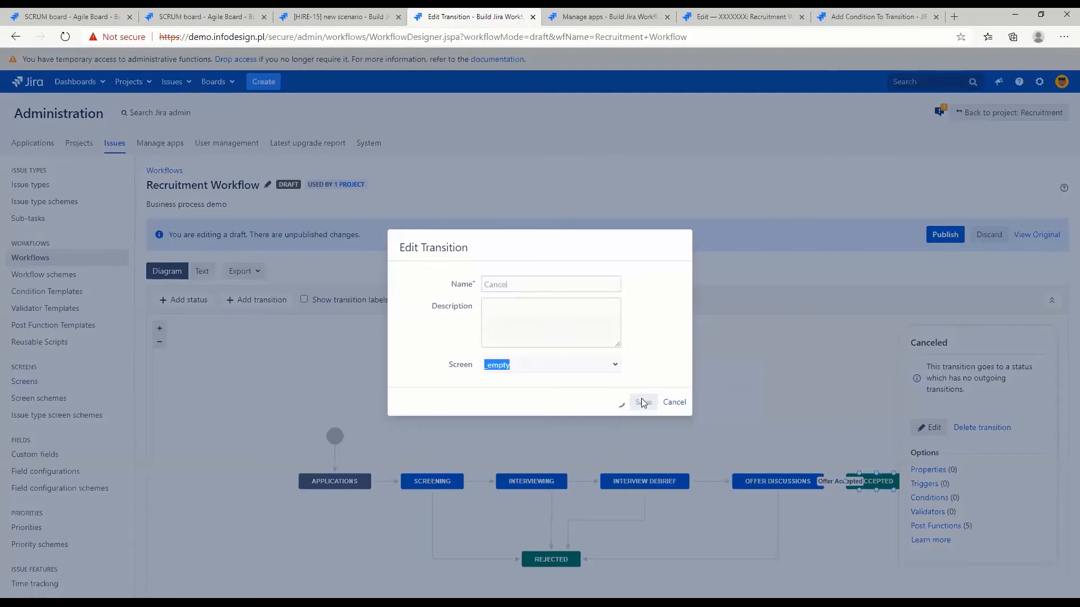
Publish the draft with the renamed Cancel transition without saving a backup copy
left_click(935, 235)
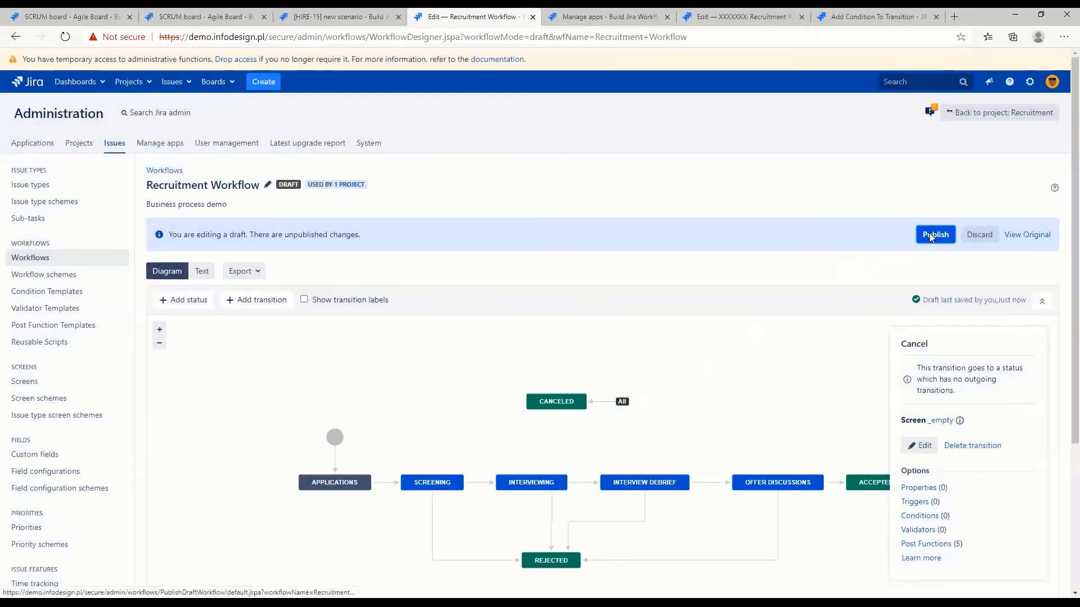
left_click(547, 342)
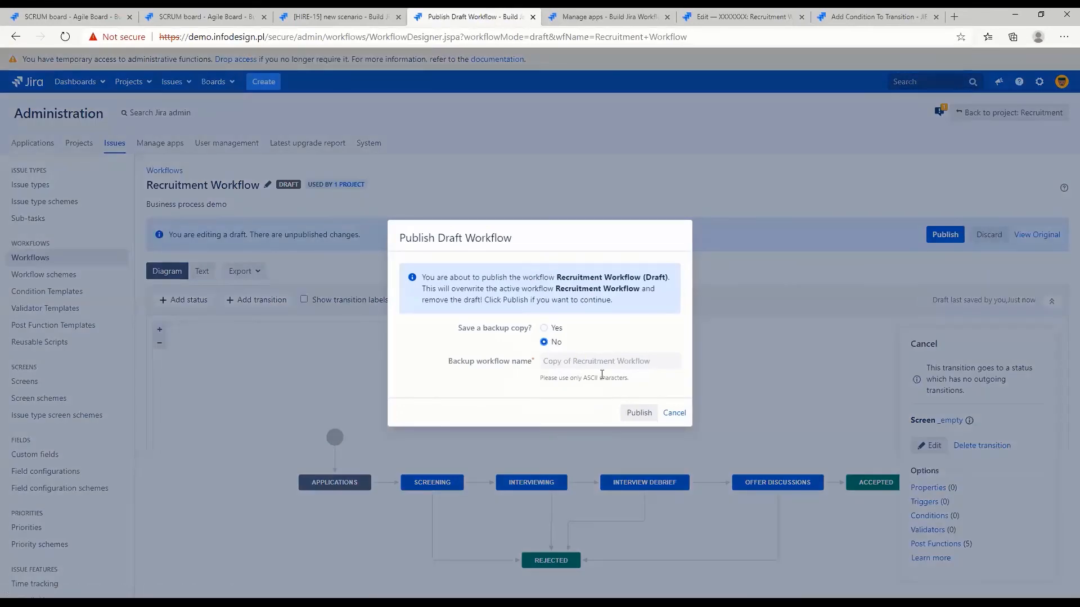
left_click(639, 413)
Start the cancel transition on HIRE-15, examine its screen's title and confirmation options, and dismiss it without executing
left_click(352, 15)
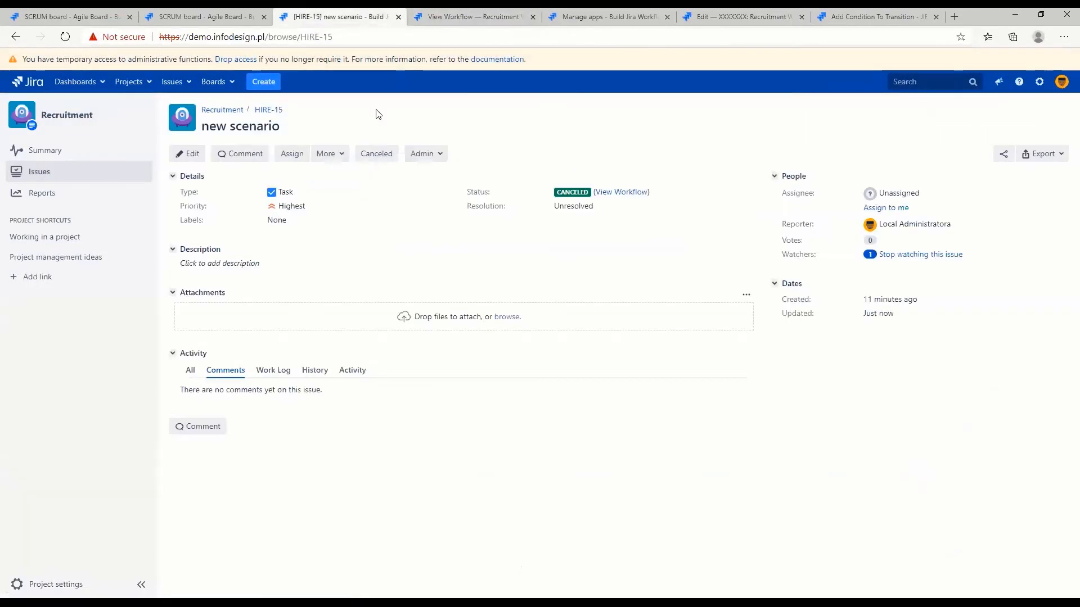
left_click(378, 157)
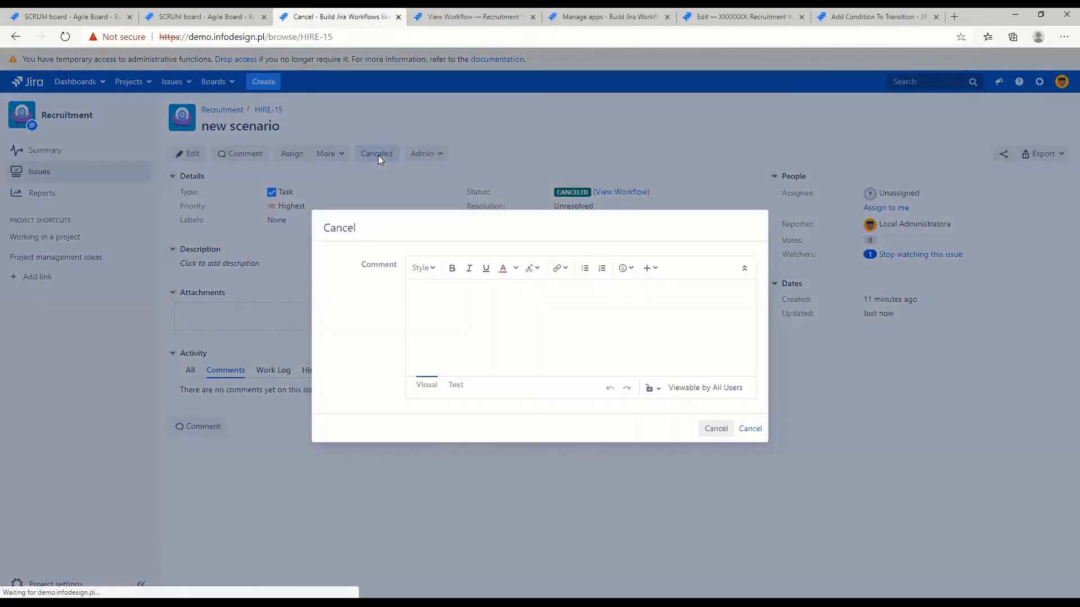
double_click(348, 227)
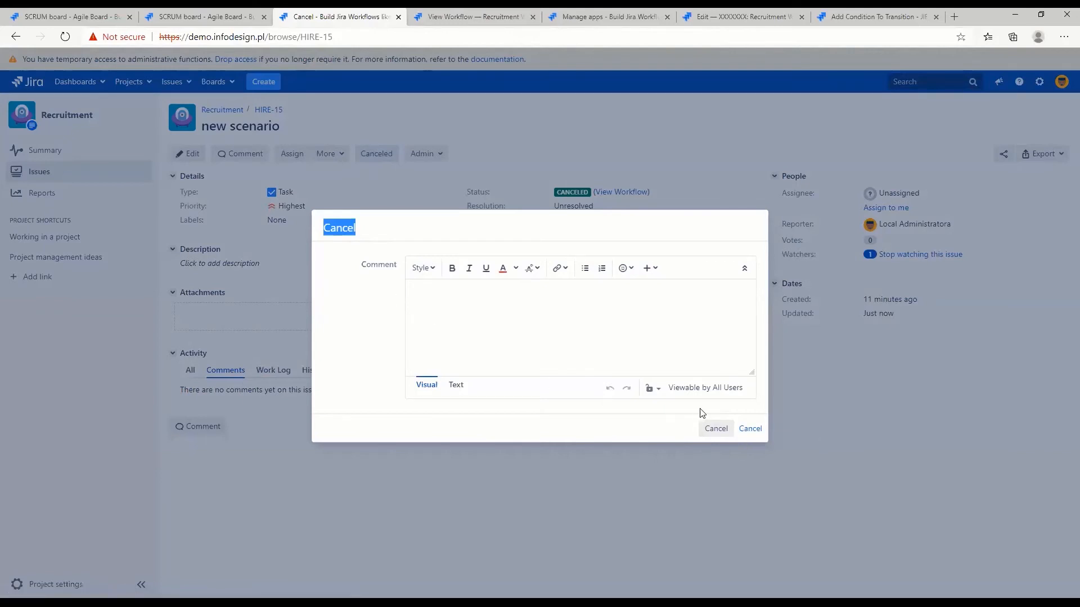
left_click(660, 432)
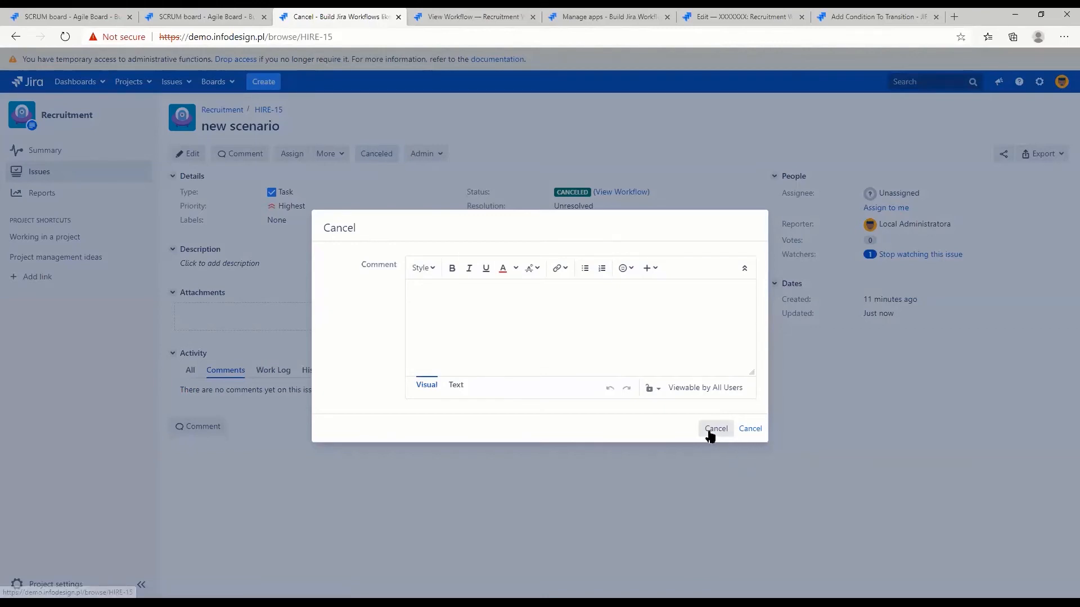
left_click(753, 433)
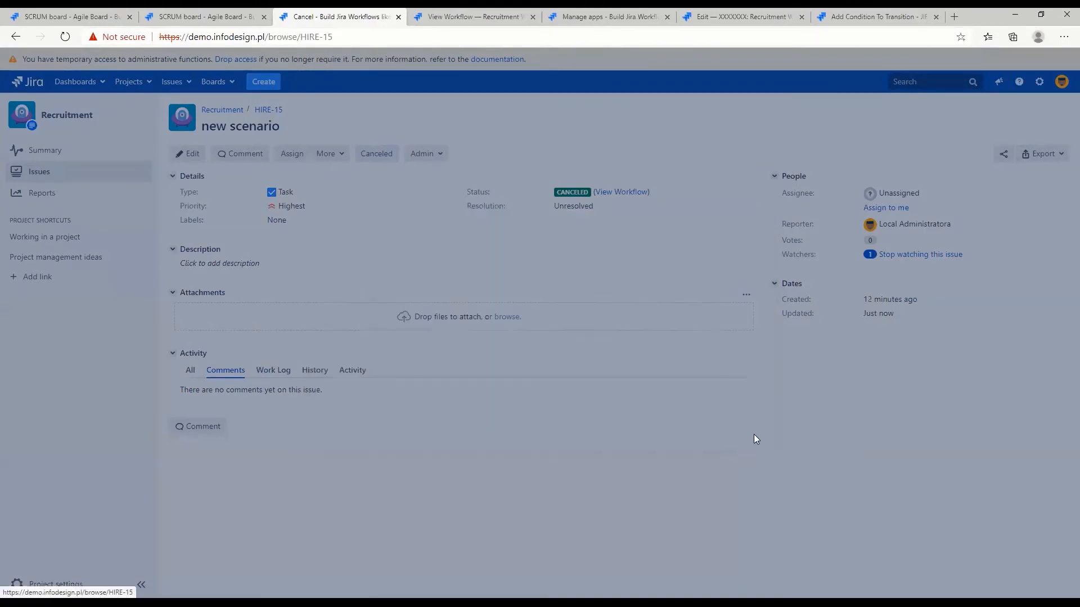
Start a new draft of the Recruitment Workflow and open the properties of the global Cancel transition
left_click(475, 17)
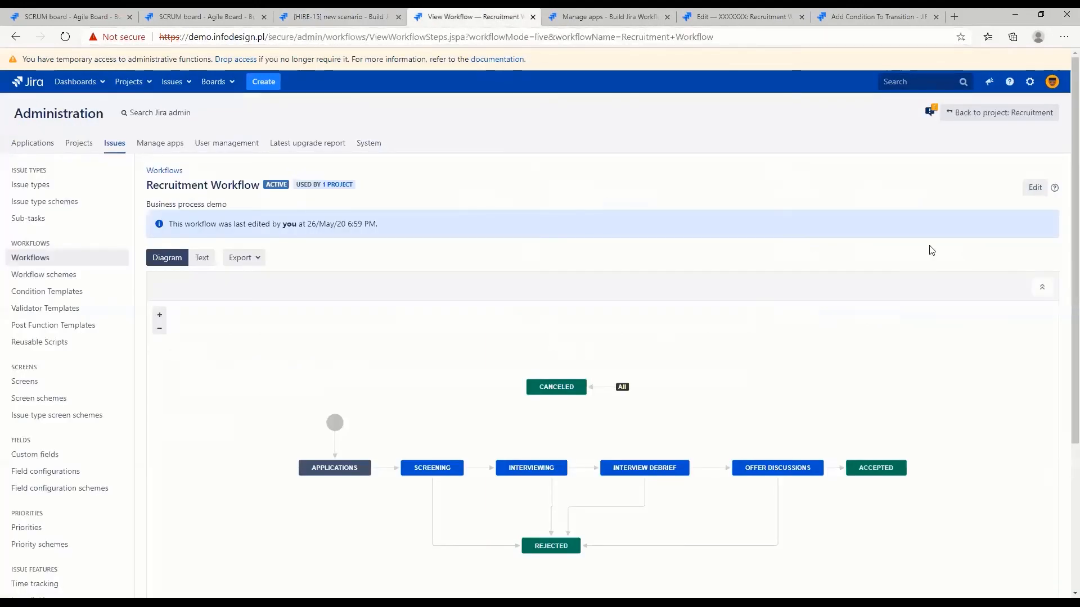
left_click(1034, 193)
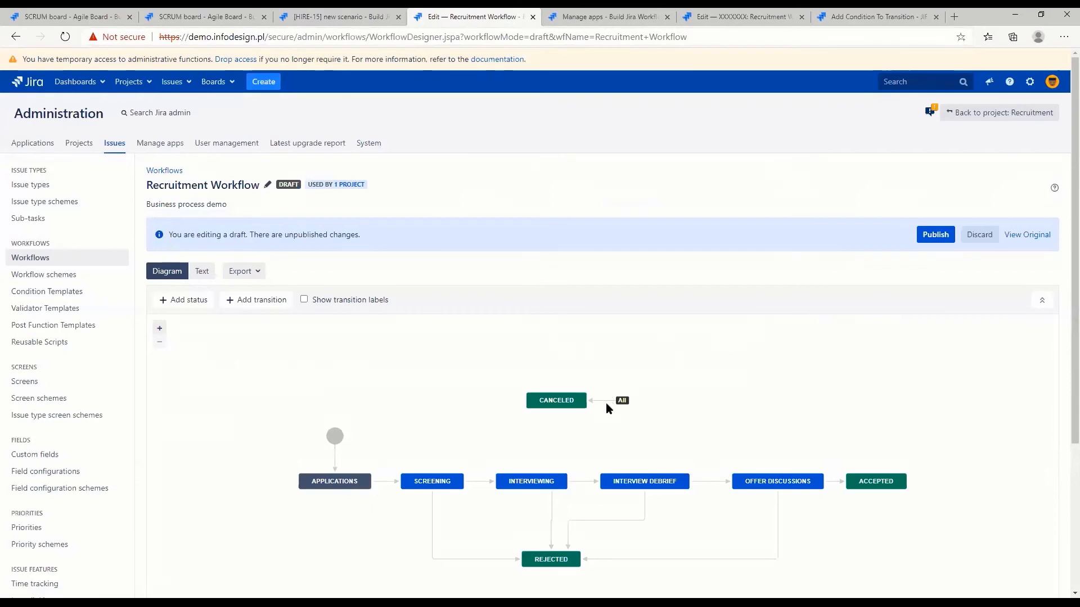
left_click(607, 401)
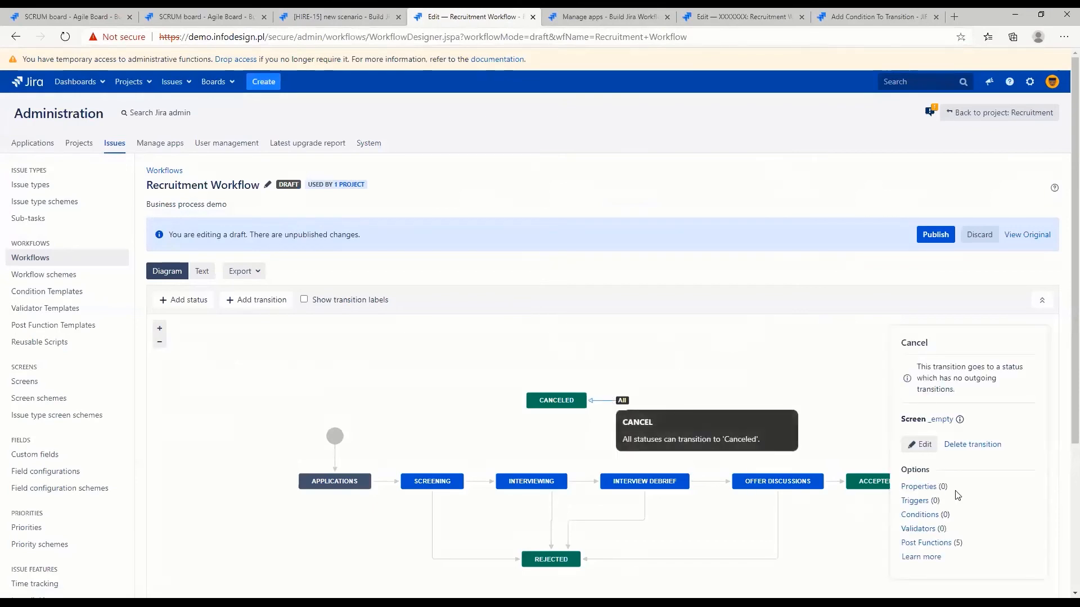
left_click(923, 489)
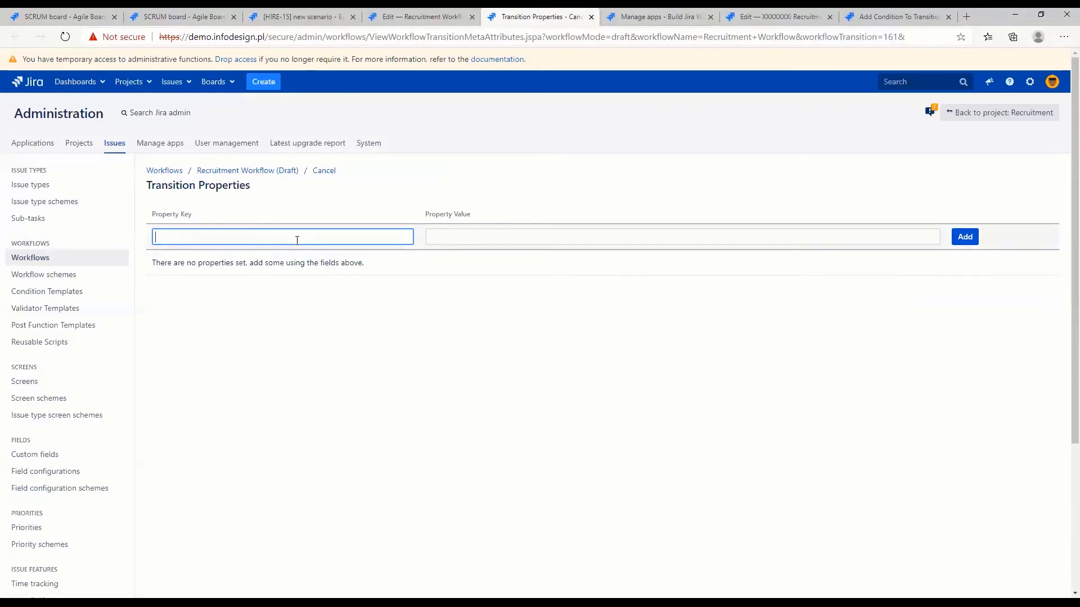
Add the property jira.i18n.submit with the value admin.common.words.ok to the Cancel transition
left_click(297, 240)
left_click(210, 256)
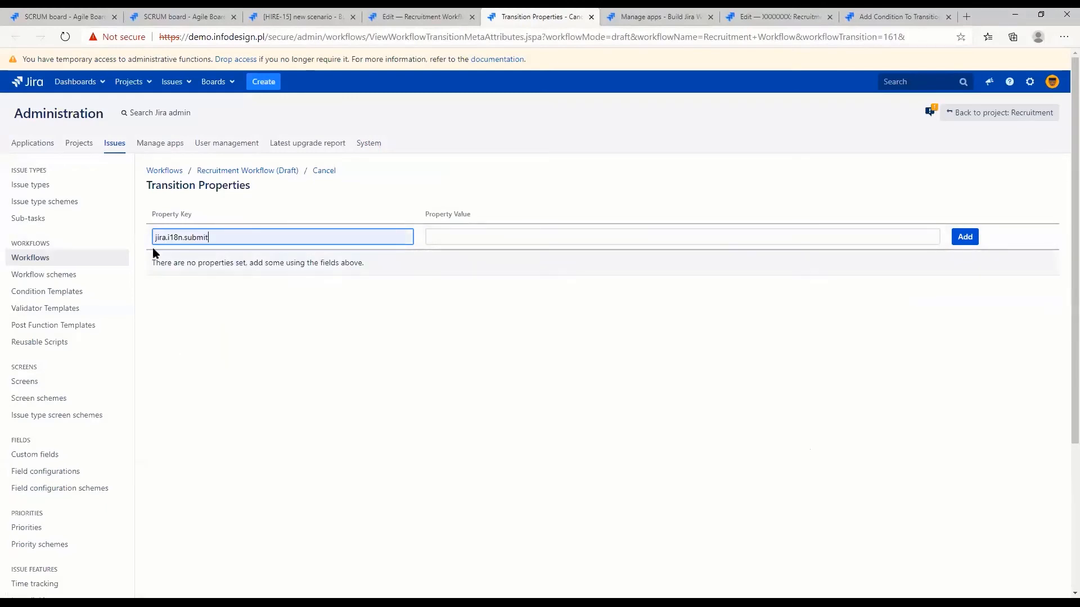
double_click(192, 238)
left_click(434, 238)
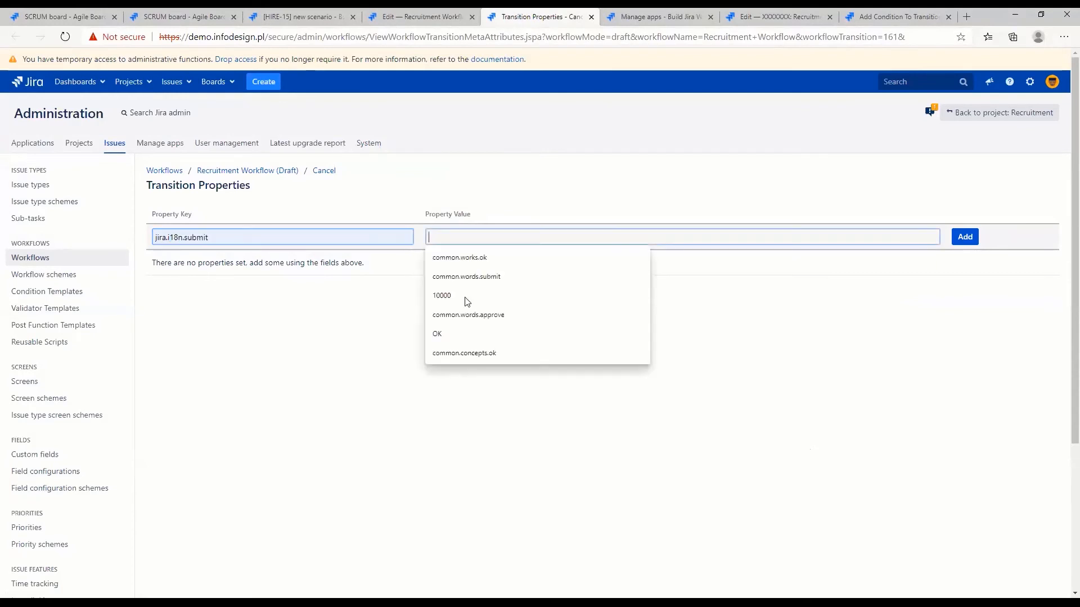
left_click(541, 212)
left_click(494, 240)
type("ad")
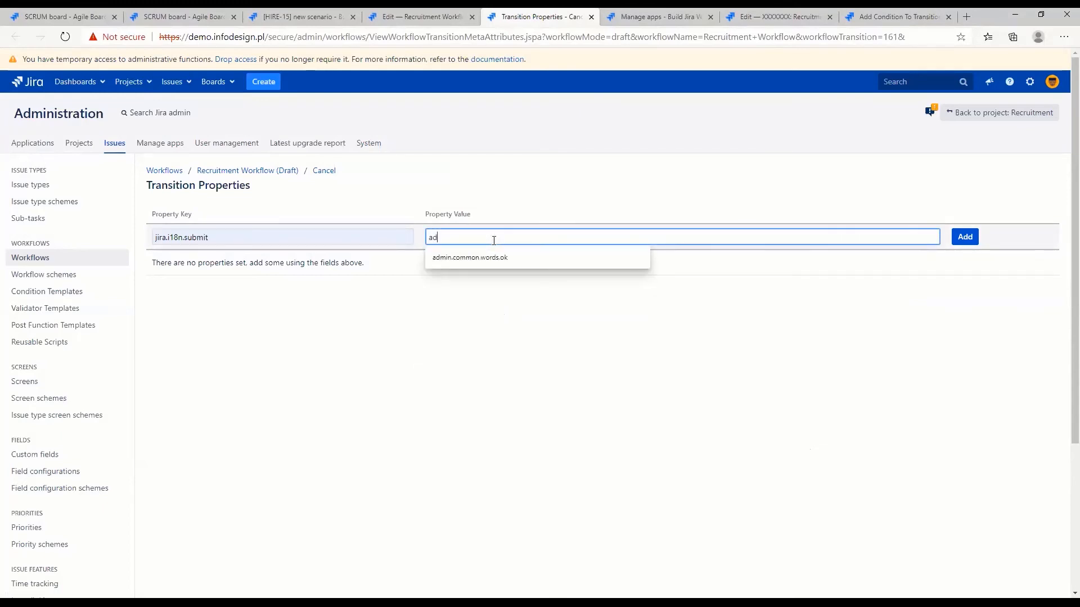
key("Down")
key("Return")
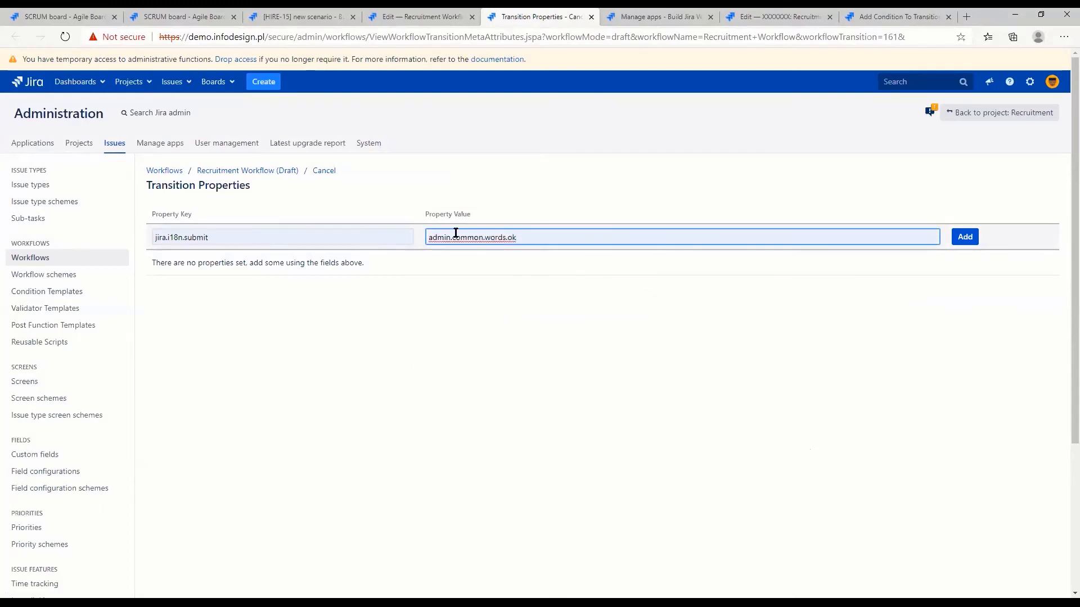
left_click_drag(429, 238, 547, 237)
left_click(972, 239)
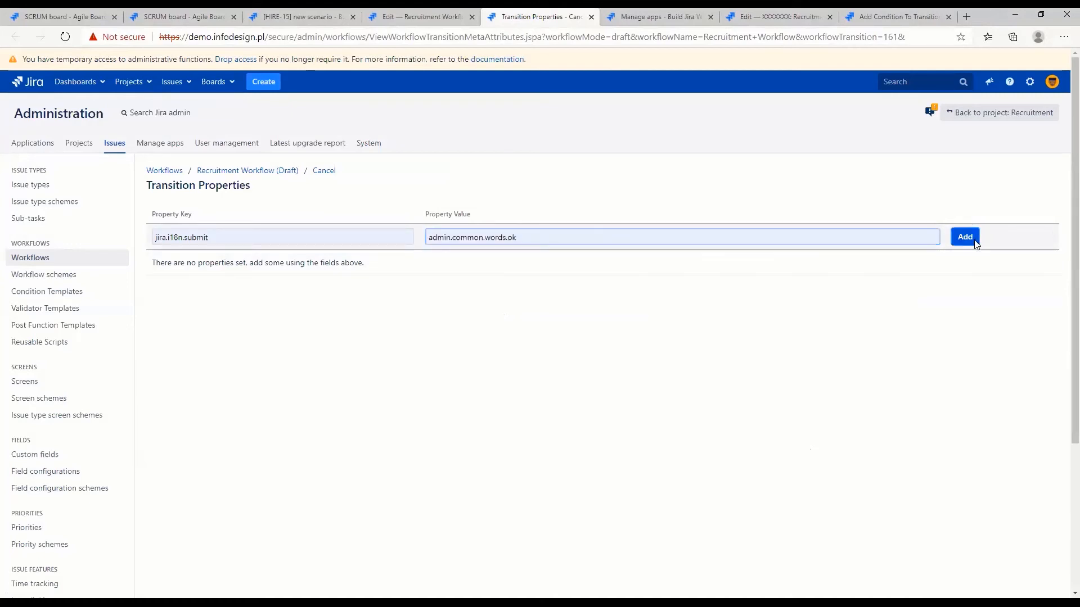
left_click_drag(518, 263, 423, 266)
left_click(416, 297)
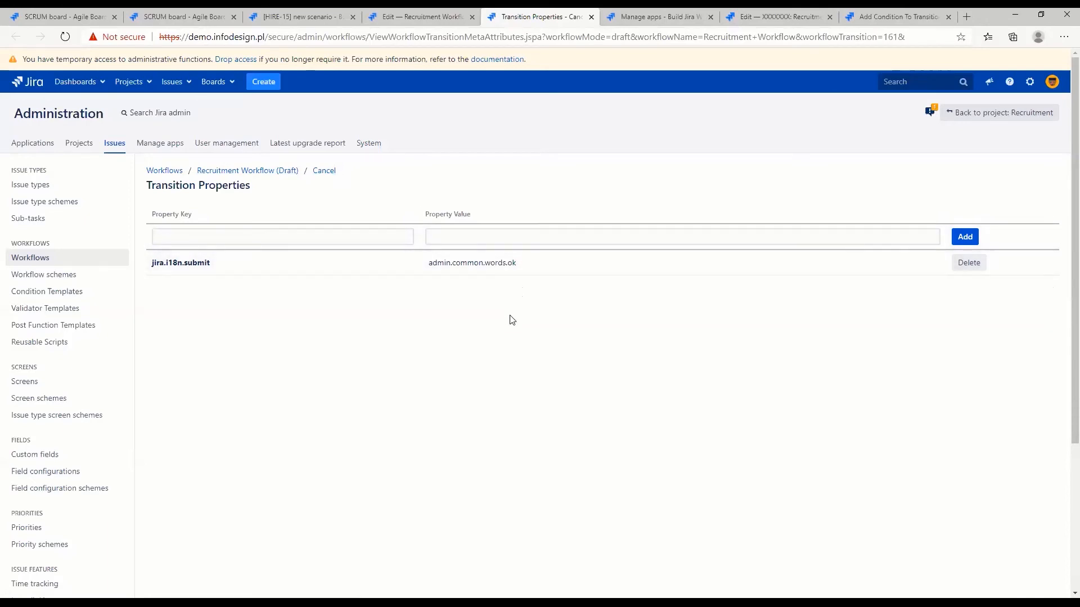
Return to the Recruitment Workflow draft and publish it with the Cancel transition's new property, without saving a backup copy
left_click(277, 176)
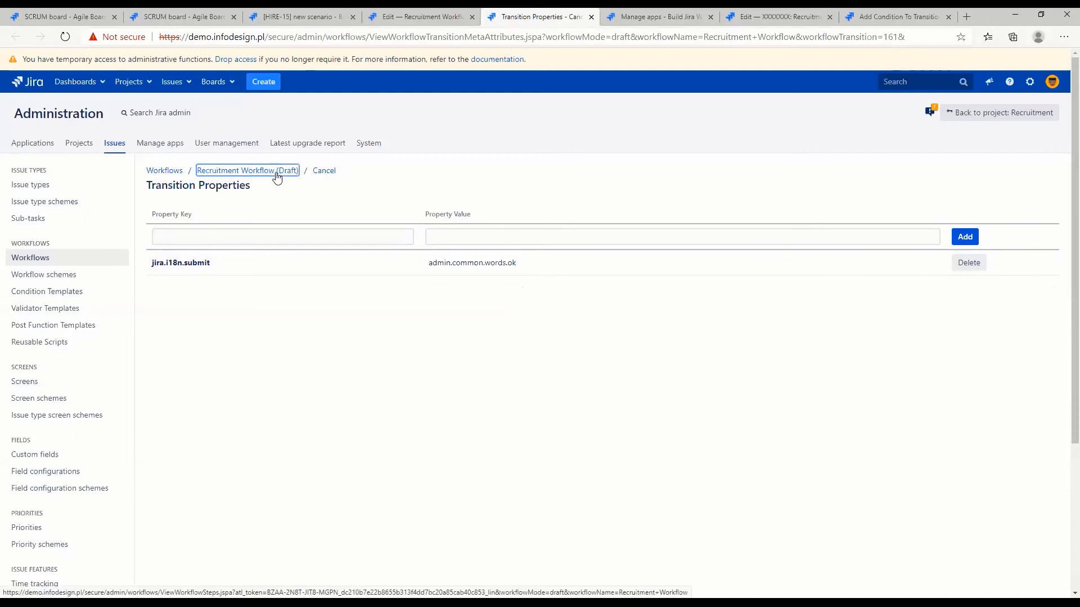
scroll(524, 224, "up", 6)
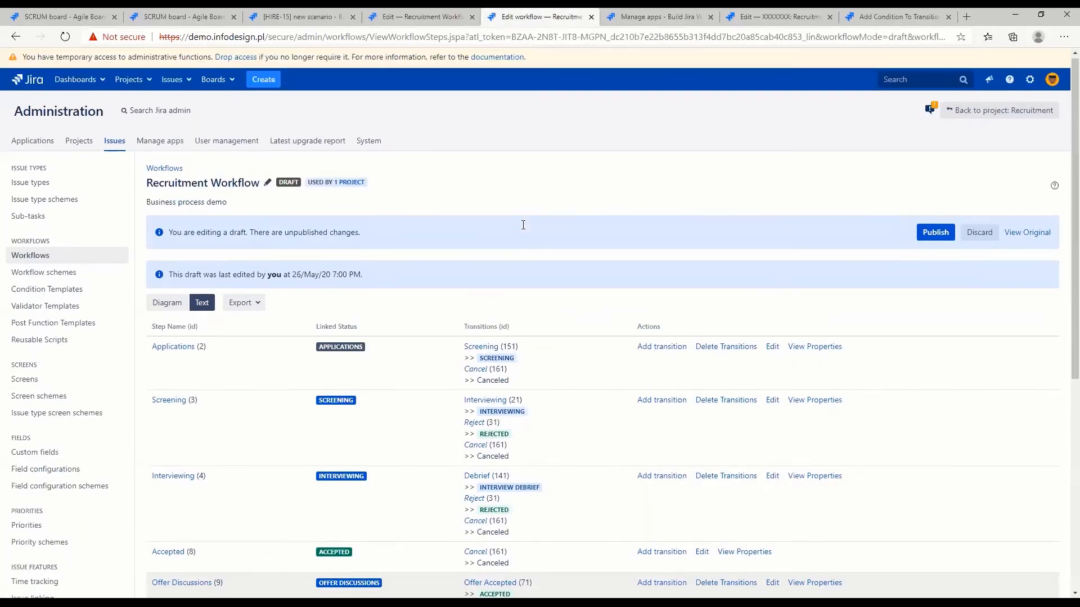
left_click(945, 234)
left_click(544, 342)
left_click(639, 415)
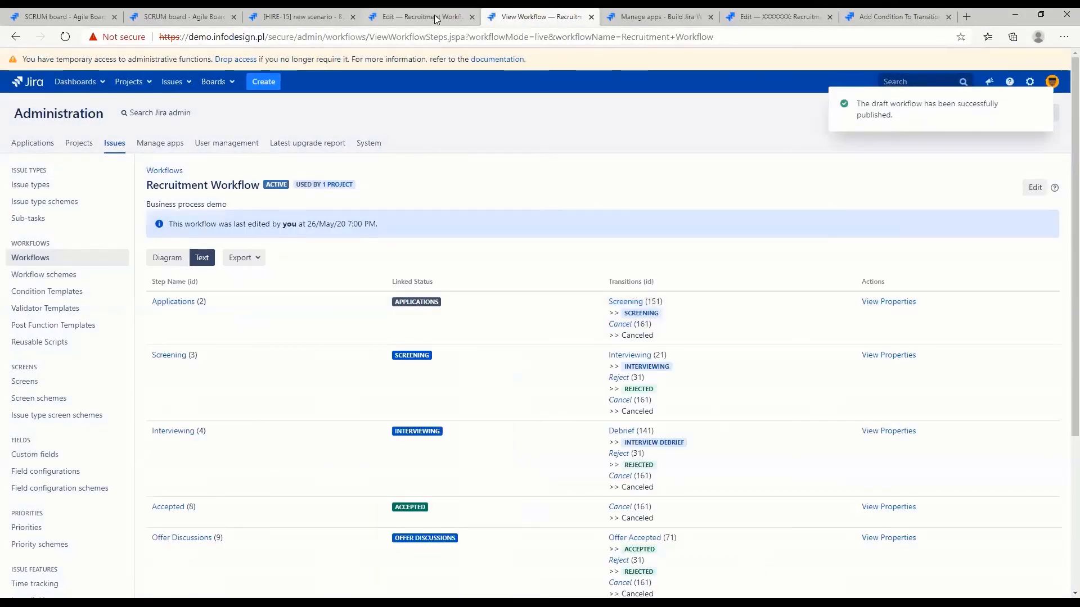
Reload HIRE-15, start its Cancel transition to examine the comment field and confirmation button label, and dismiss the screen without executing
left_click(434, 14)
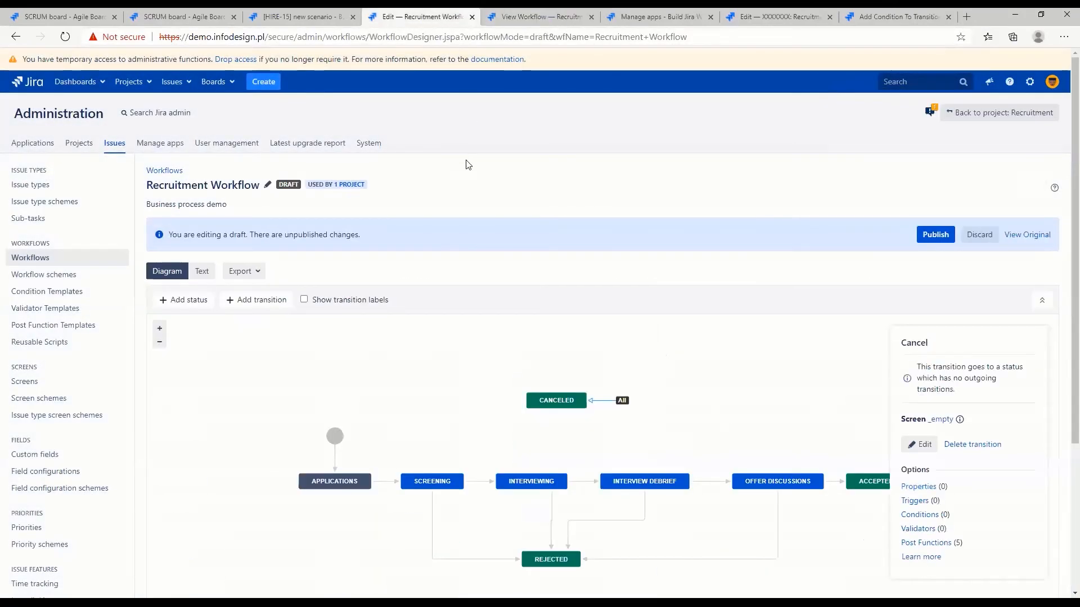
left_click(290, 17)
left_click(65, 36)
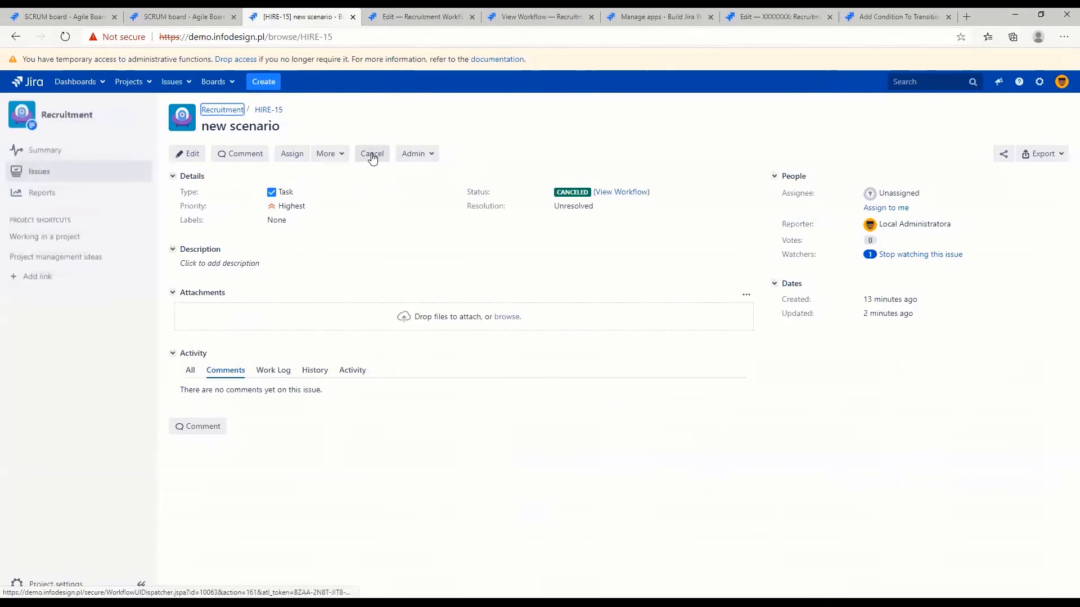
left_click(370, 153)
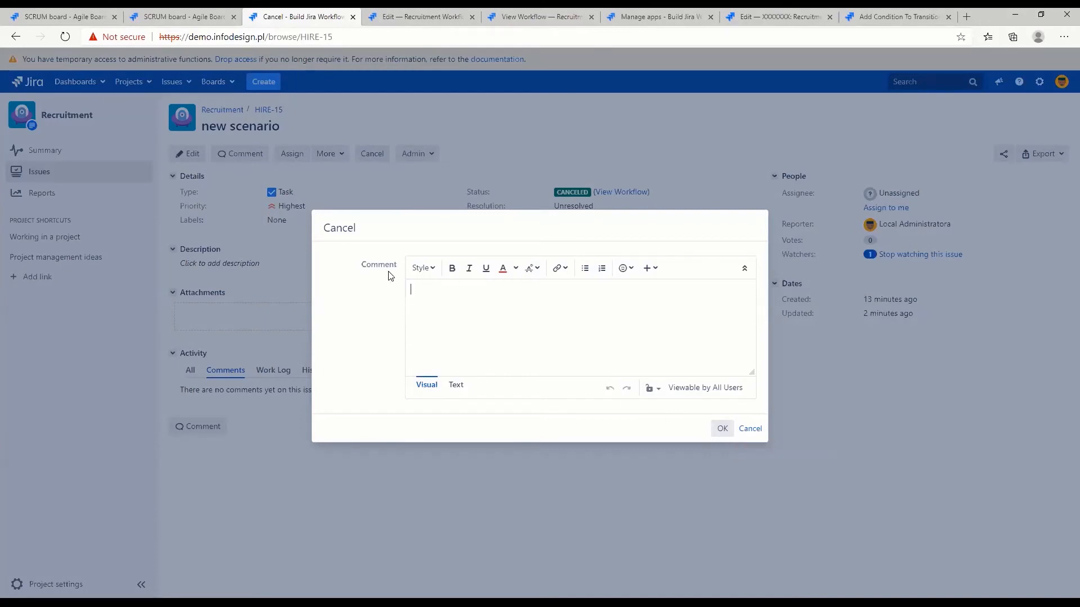
left_click_drag(359, 266, 389, 266)
left_click(438, 290)
left_click(751, 429)
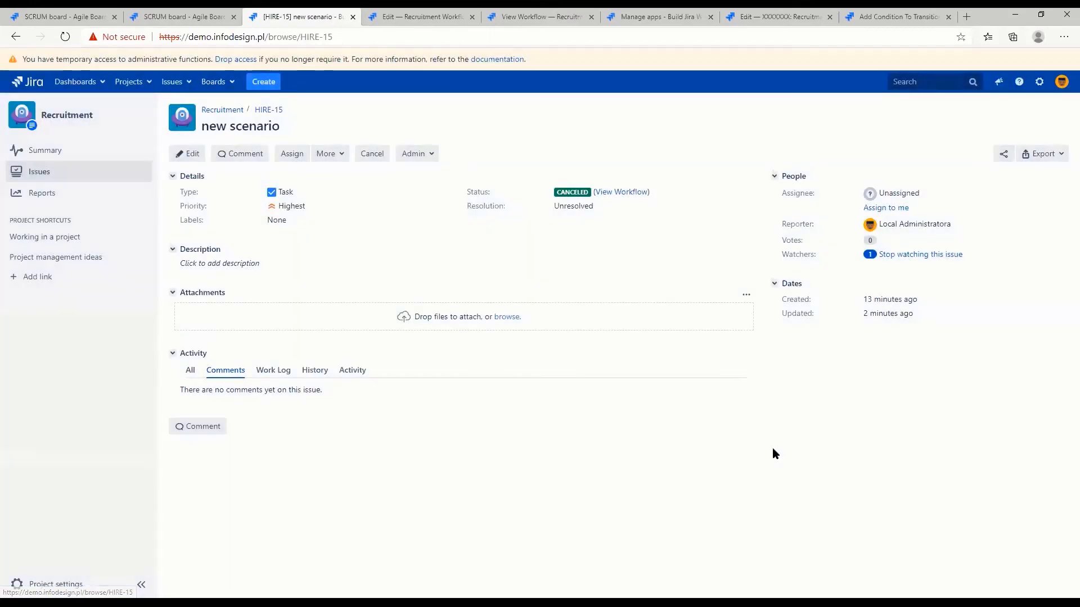
Begin editing the live Recruitment Workflow as a new draft and show it as a diagram
left_click(536, 18)
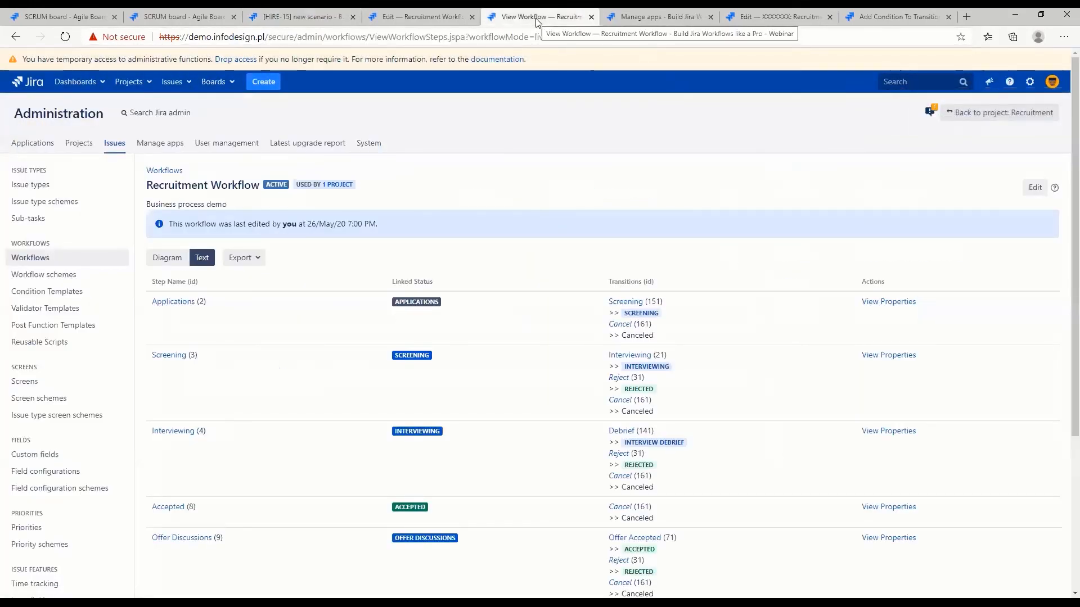
left_click(1037, 190)
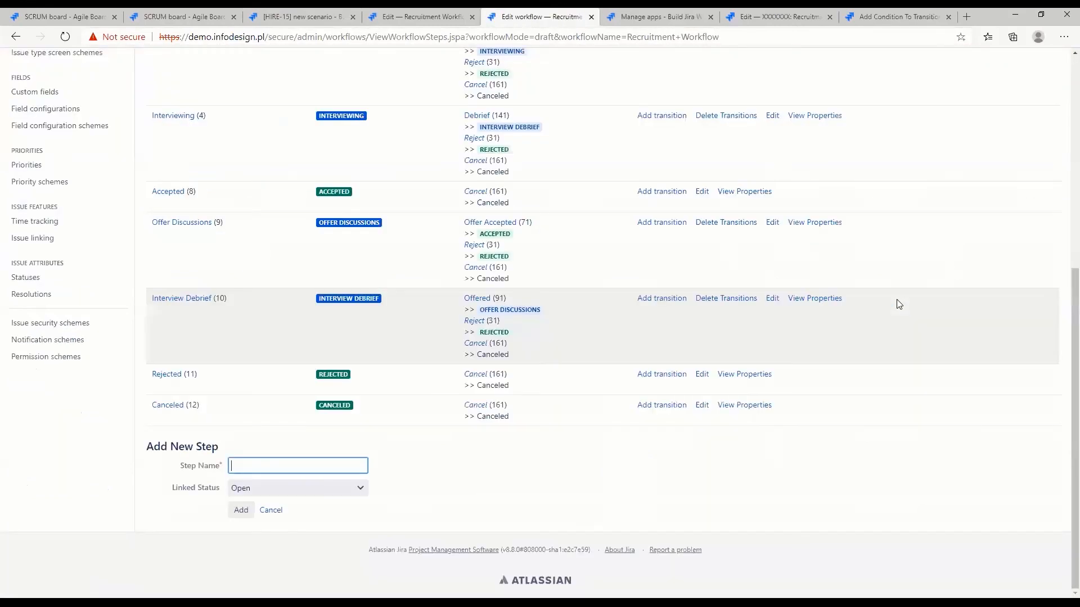
scroll(120, 198, "up", 7)
left_click(163, 303)
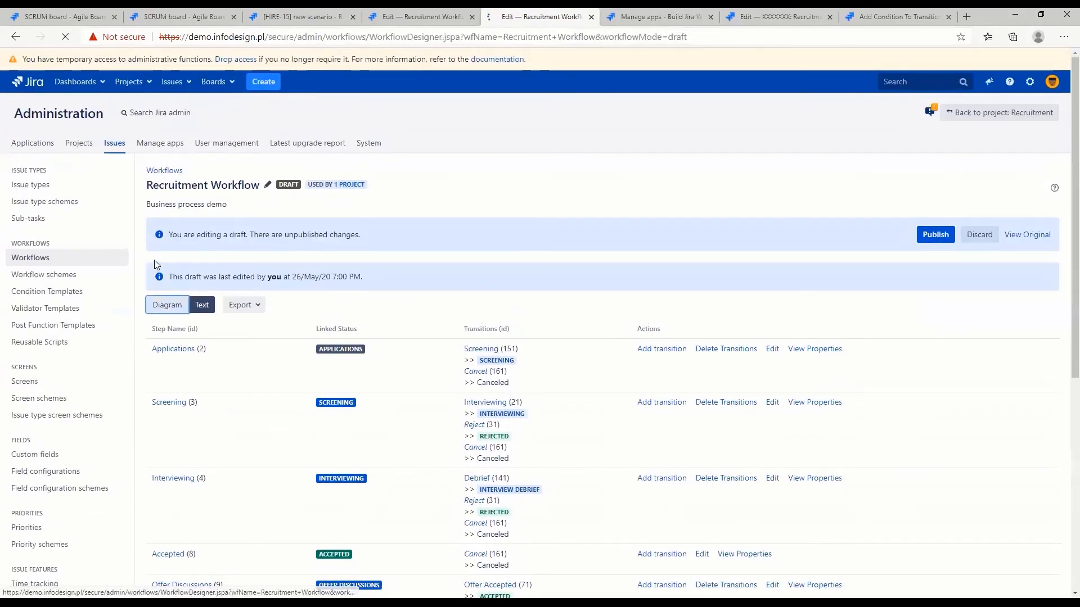
Add a transition named Fast Track from the Applications status to Offer Discussions, with no screen
left_click(435, 475)
left_click(354, 475)
left_click_drag(357, 474, 753, 470)
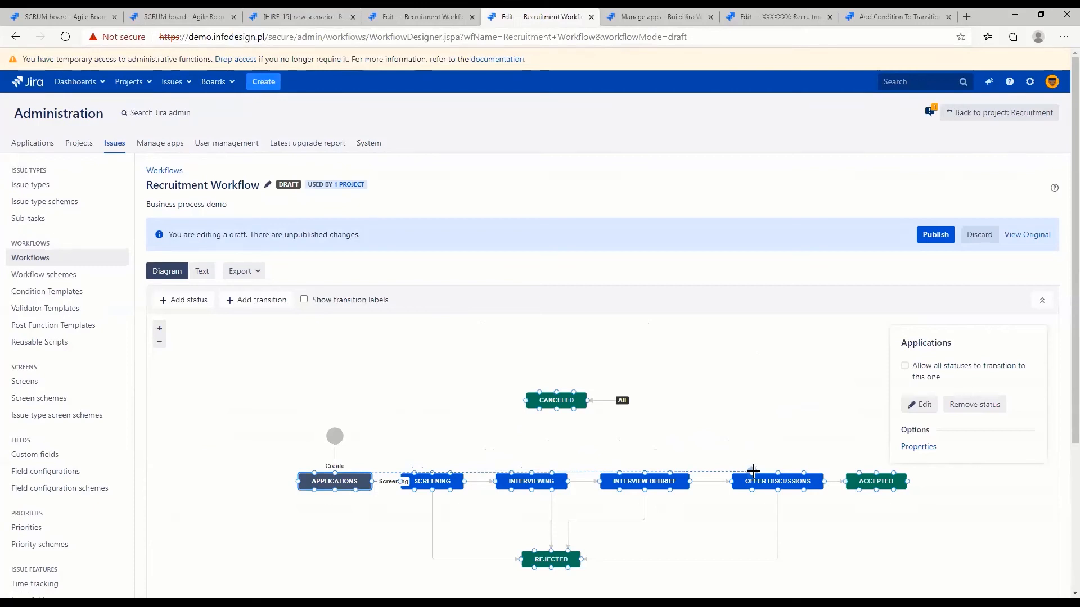
left_click_drag(754, 470, 747, 478)
left_click(529, 316)
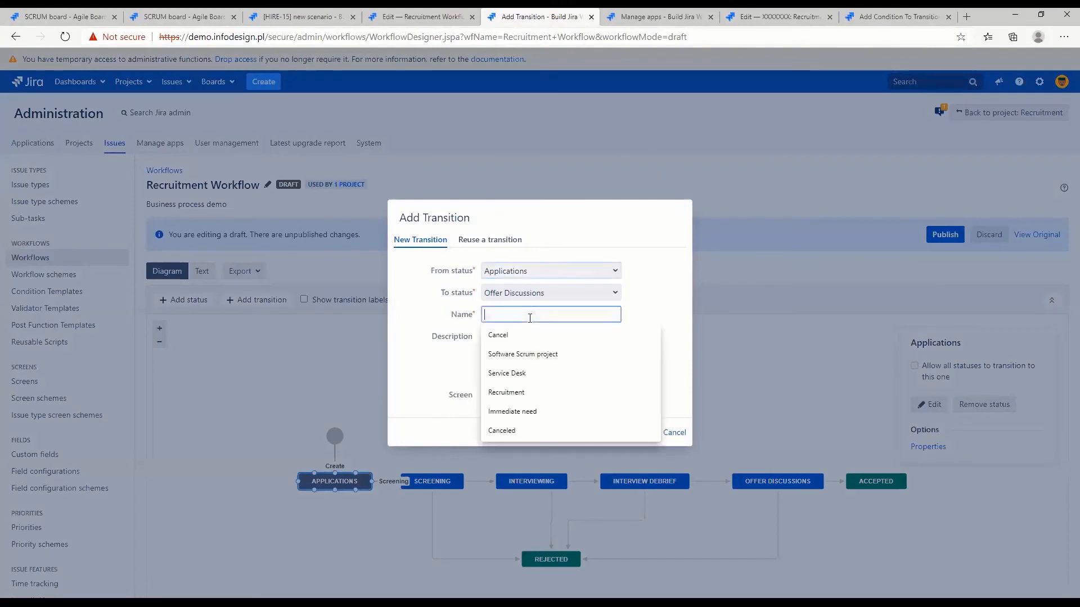
type("Fast Track")
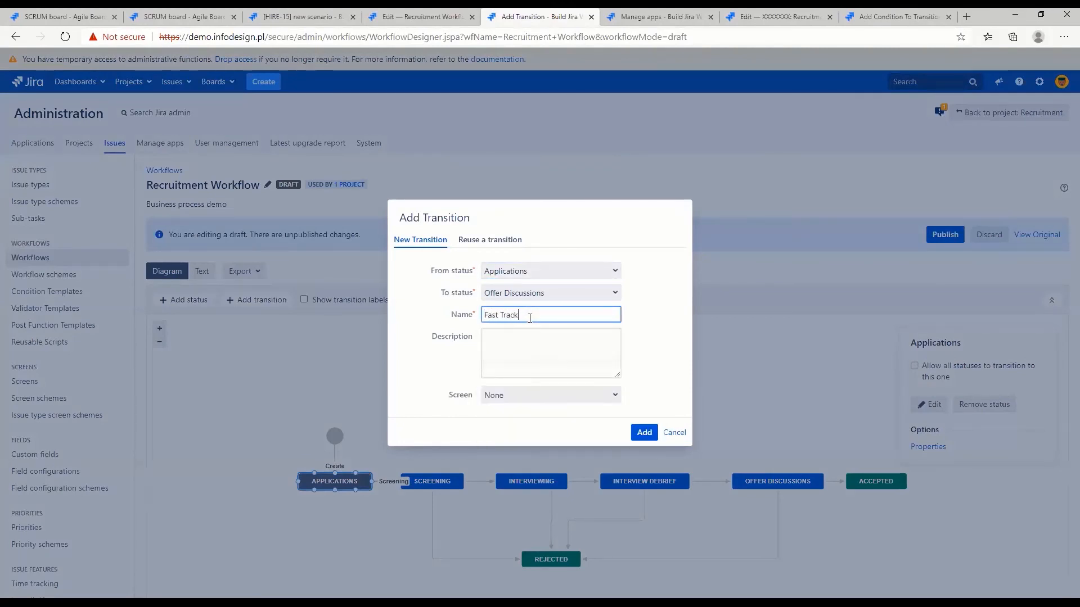
left_click(645, 433)
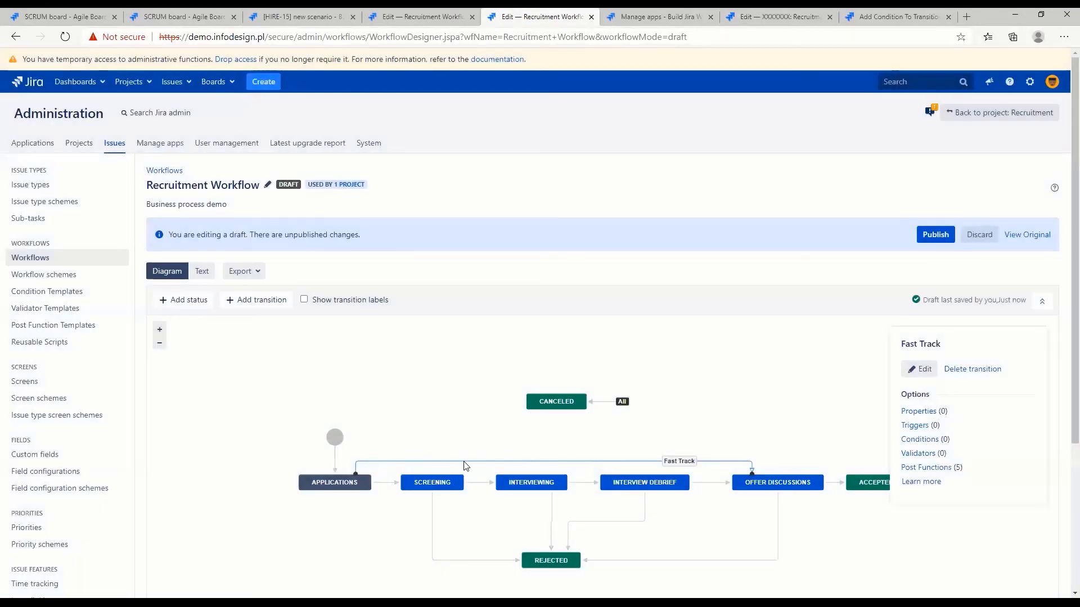
Add a Universal Issue Field Value Condition to Fast Track requiring the current Priority value to equal Highest
left_click(919, 440)
left_click(181, 384)
scroll(163, 444, "down", 3)
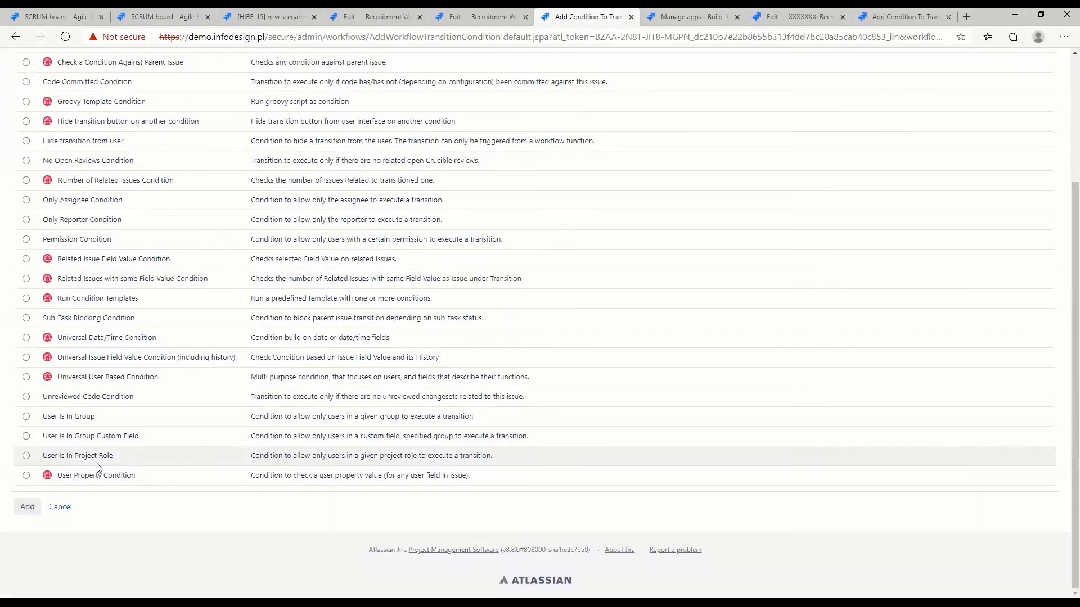
left_click(26, 357)
left_click(25, 506)
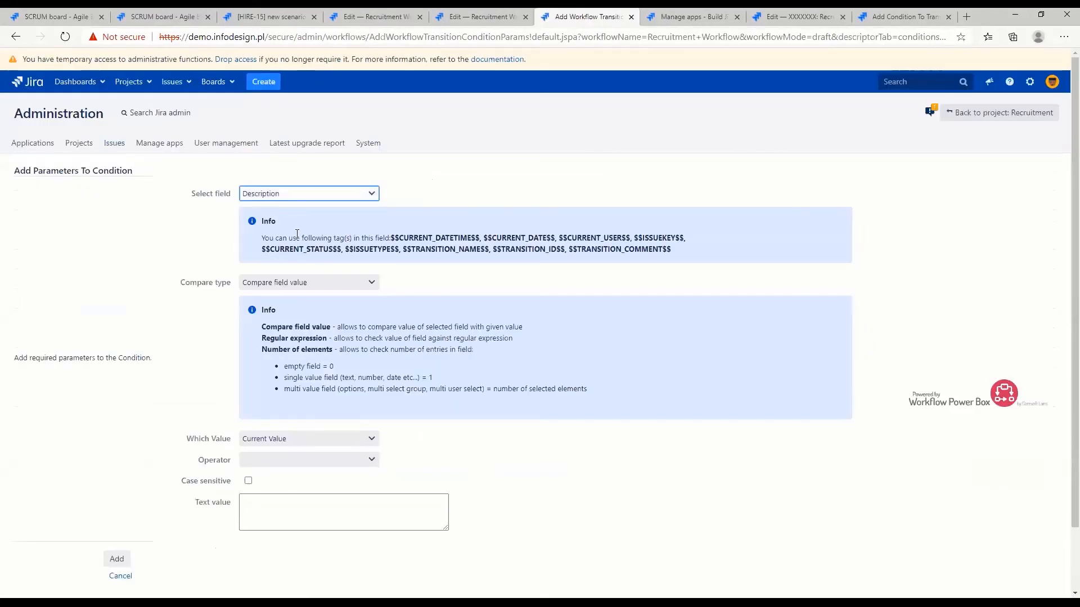
left_click(375, 453)
type("Highest")
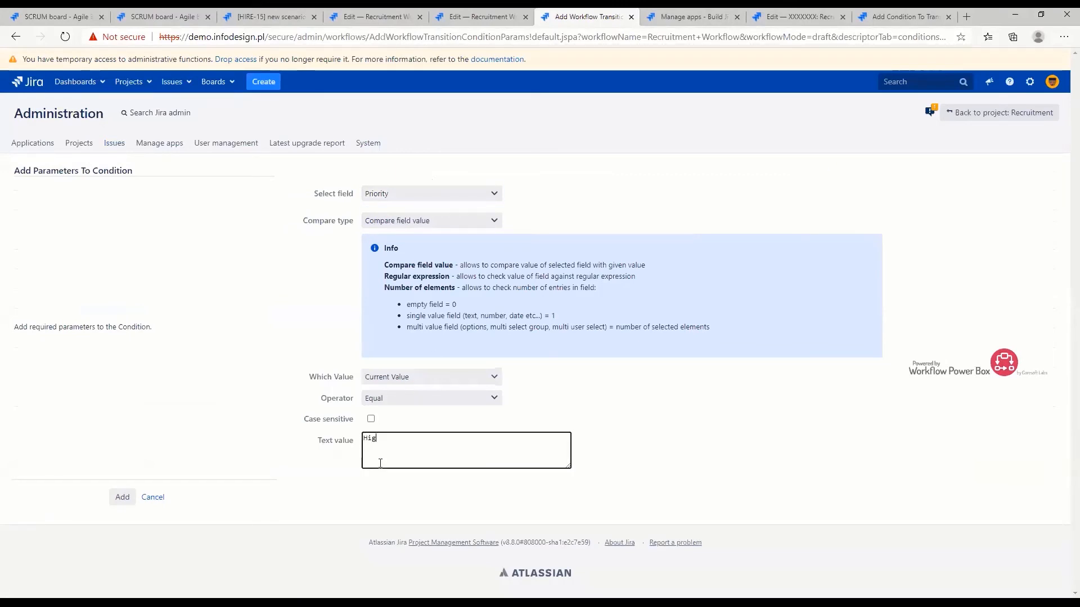
left_click(119, 498)
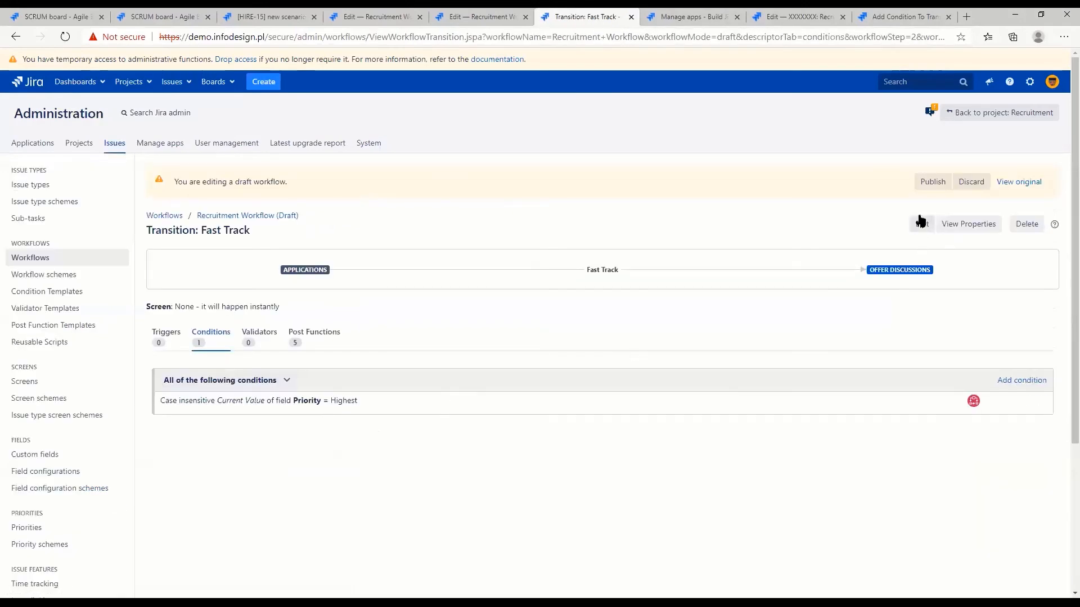
Publish the Recruitment Workflow draft containing the conditional Fast Track transition without saving a backup copy
left_click(932, 182)
left_click(544, 342)
left_click(638, 413)
Create a Task in the Recruitment project with the summary "new fast track" and open the created issue
left_click(298, 16)
key("c")
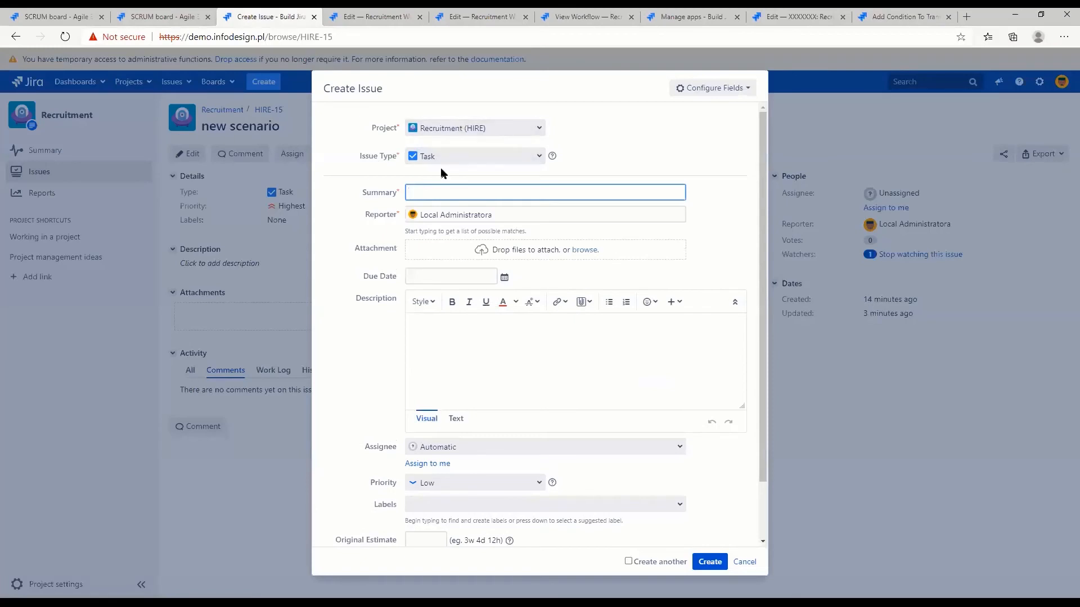
type("new ")
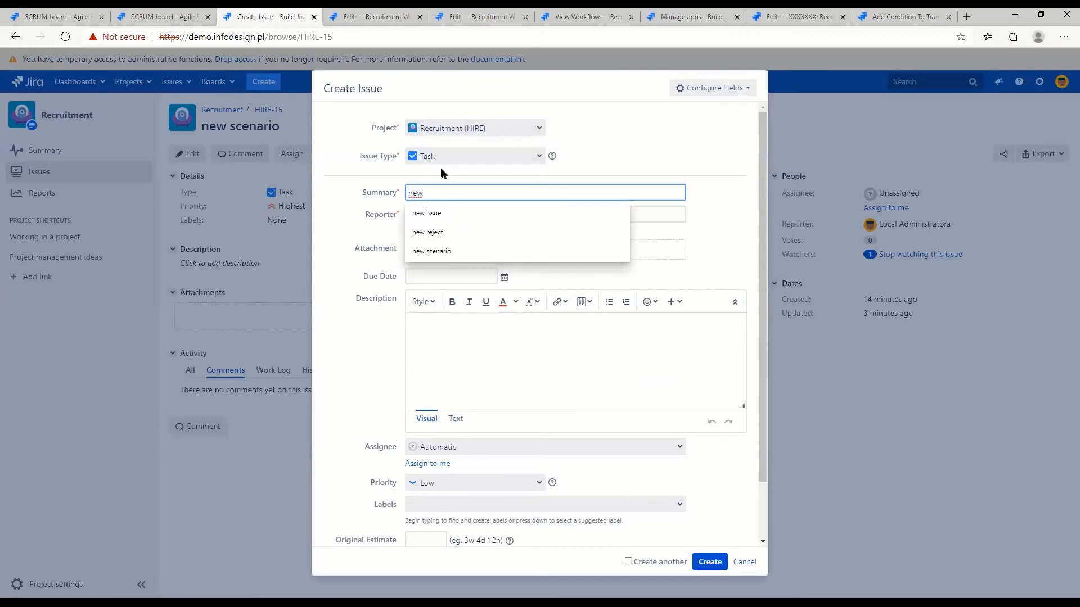
type("fast track")
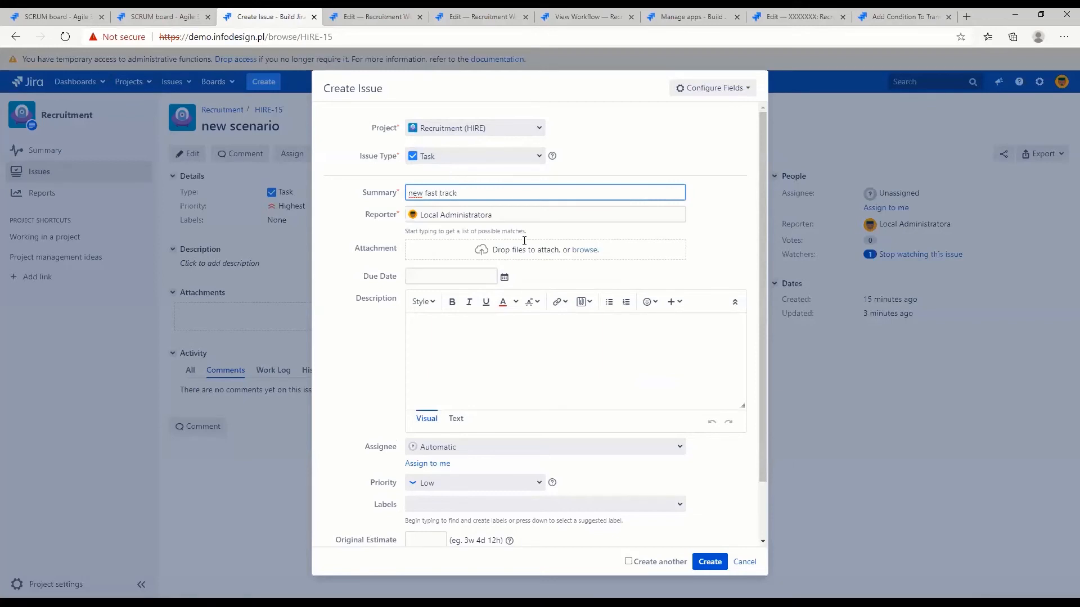
left_click(717, 561)
left_click(927, 106)
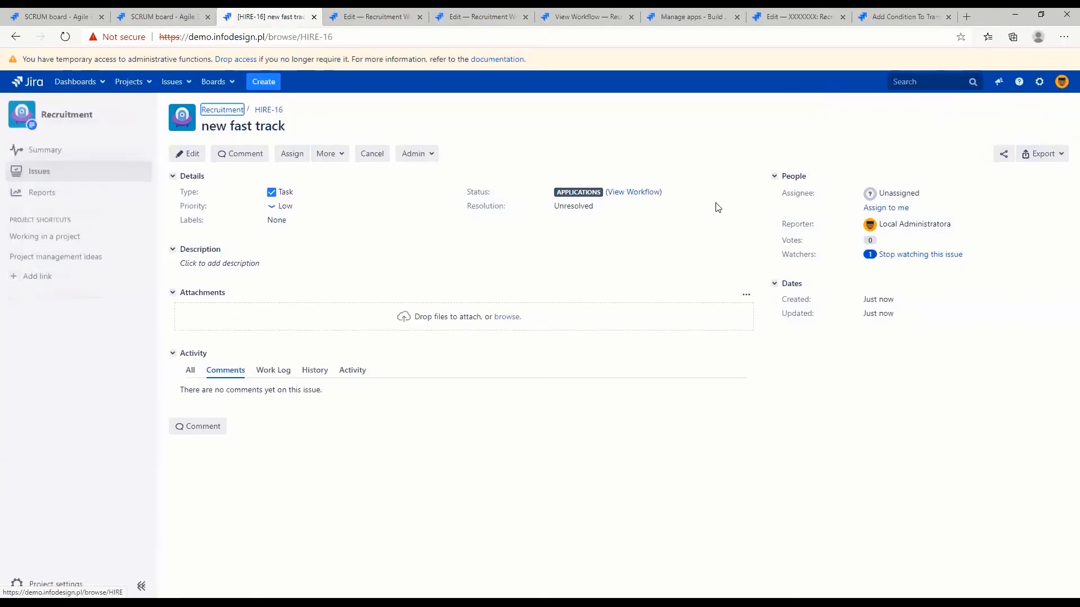
Set the priority of the "new fast track" issue to Highest and save the change
left_click(302, 206)
left_click(303, 225)
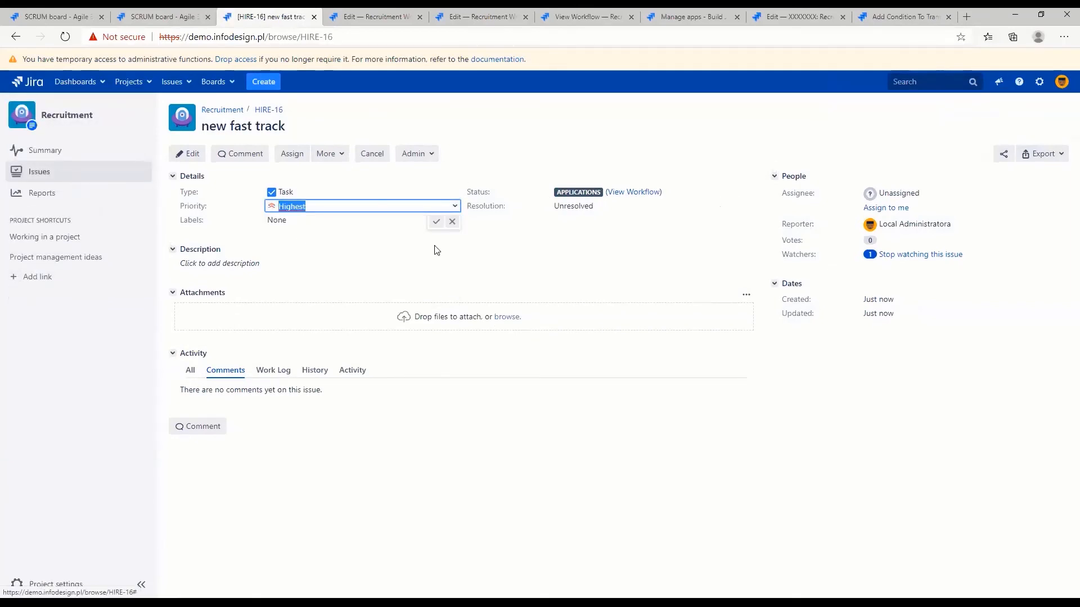
left_click(438, 221)
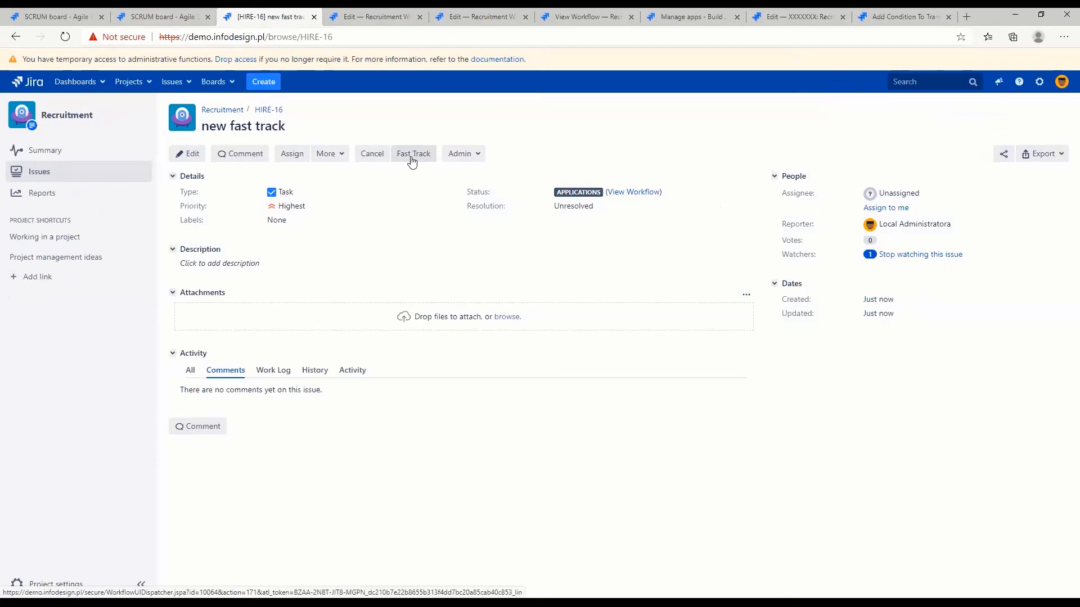
Close the two leftover Recruitment Workflow editing pages and switch to the live workflow's view page
middle_click(355, 14)
middle_click(366, 15)
left_click(374, 16)
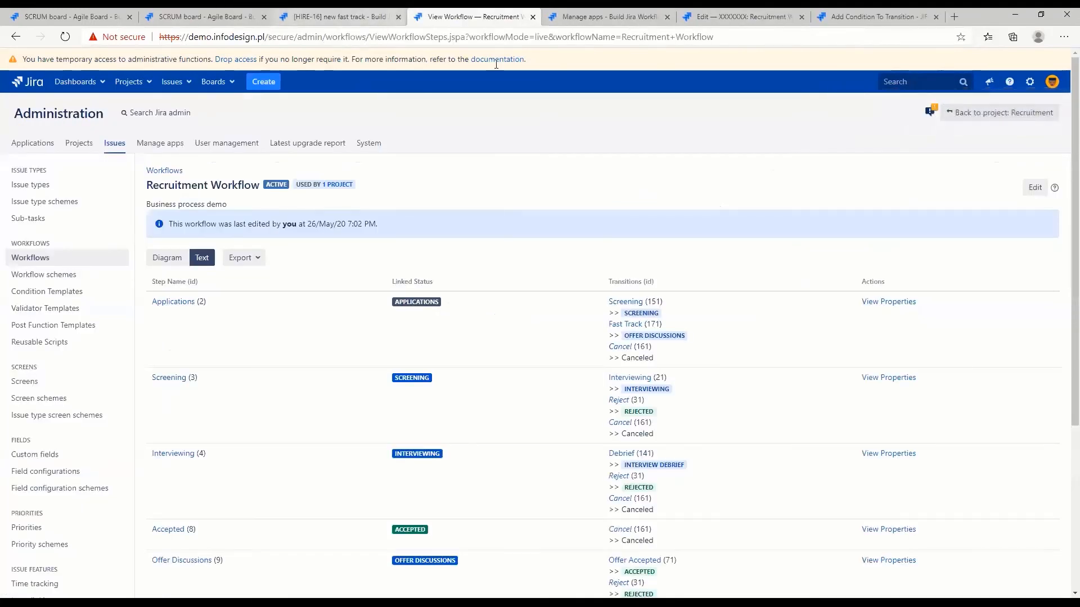
Export the live Recruitment Workflow as XML and open the downloaded file in Notepad++
left_click(233, 260)
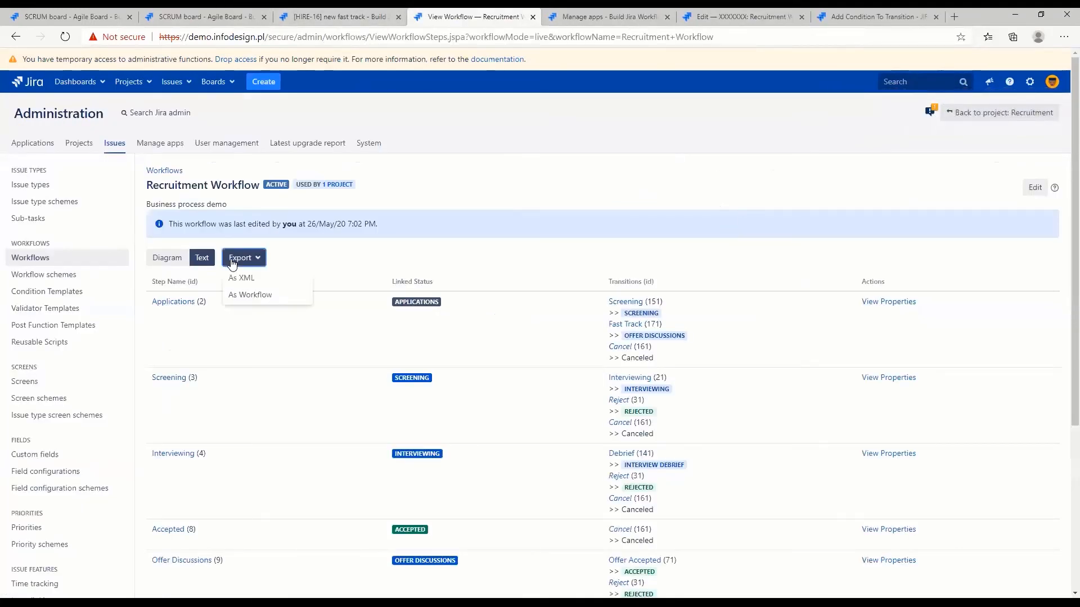
left_click(297, 263)
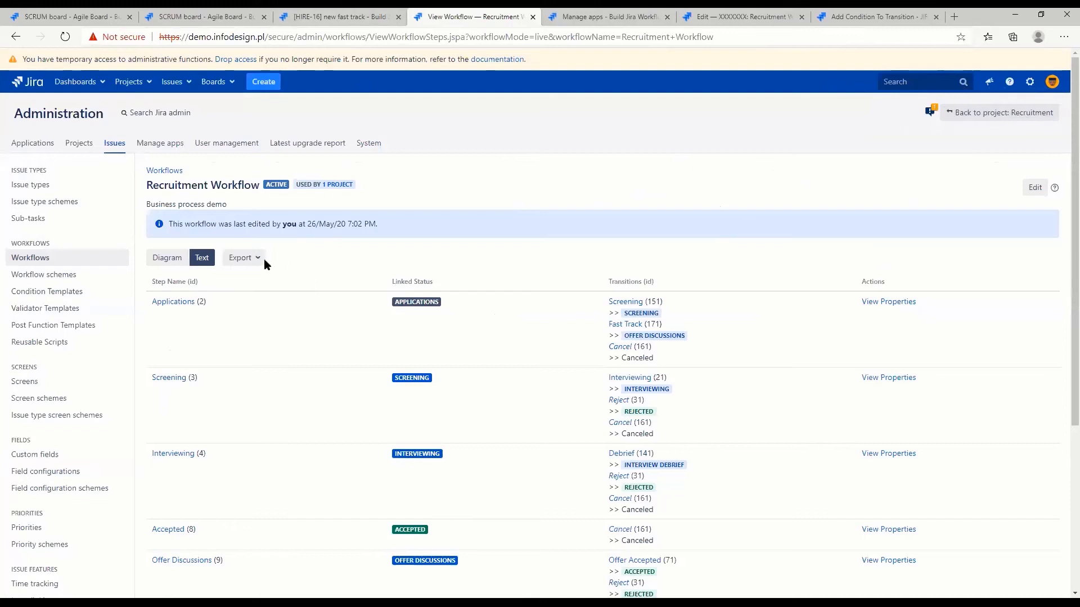
left_click(248, 259)
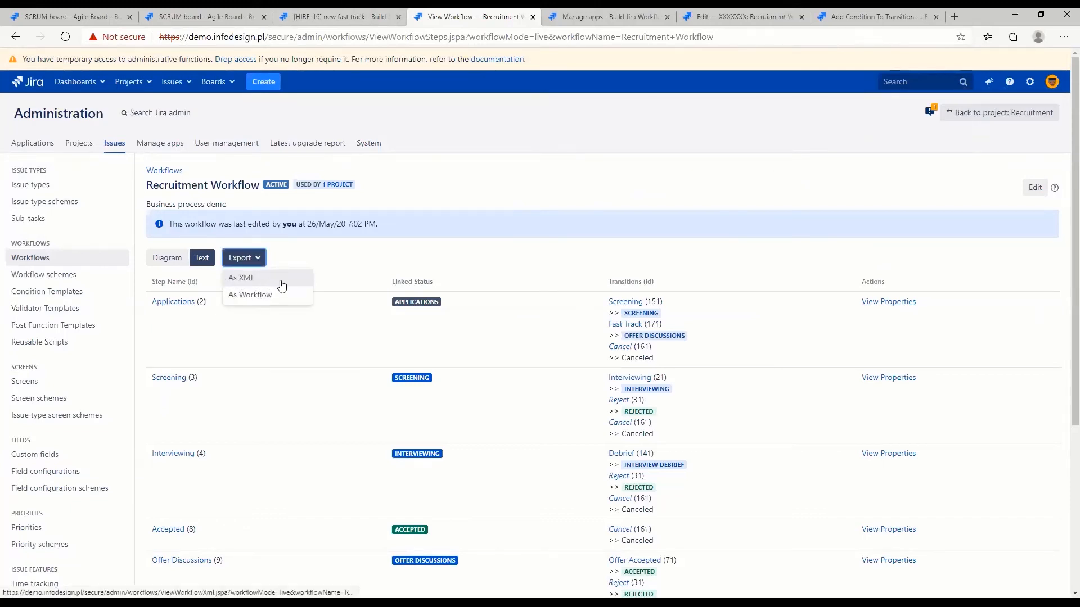
left_click(248, 280)
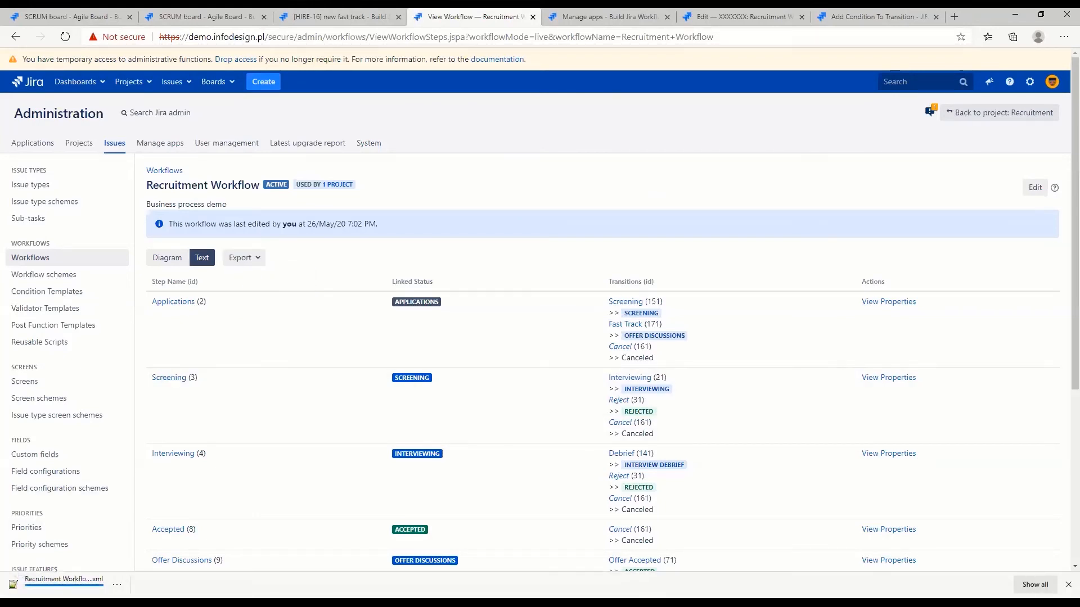
left_click(80, 578)
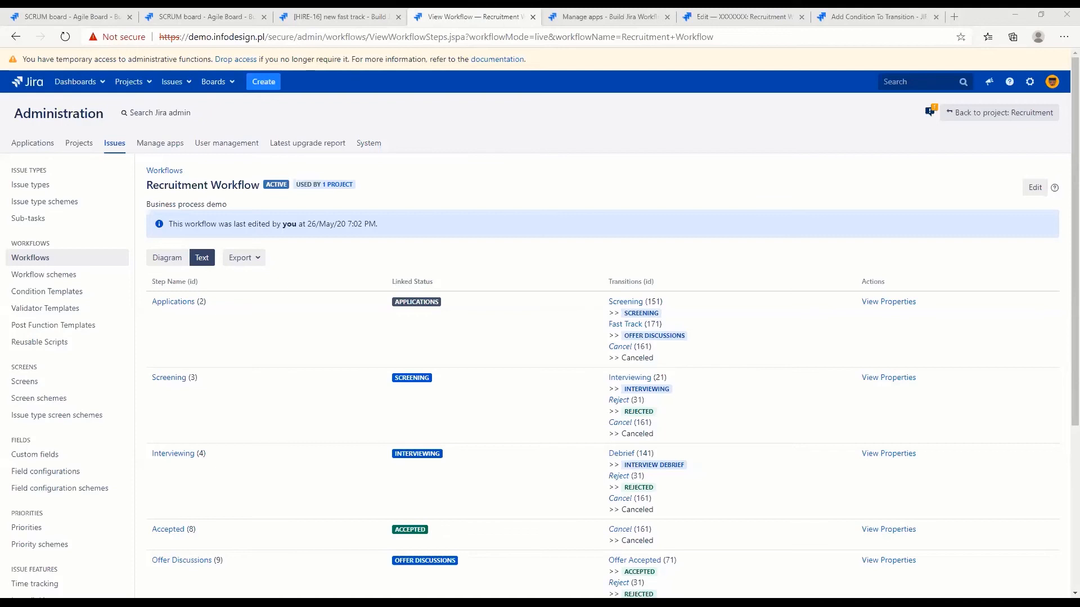
key("alt+Tab")
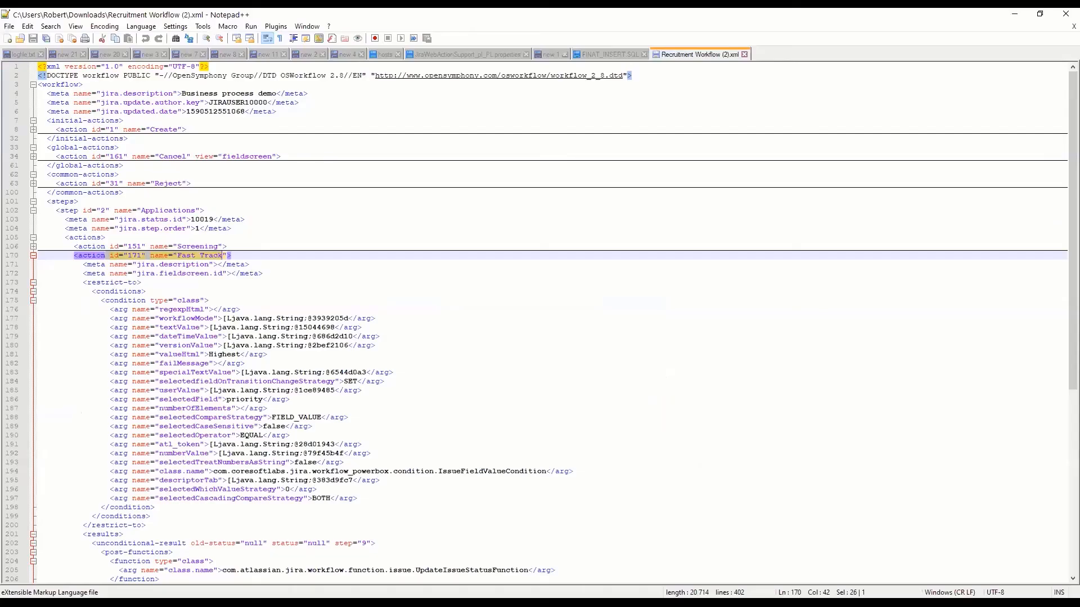
Examine the XML's initial, global and common actions and the Applications step with its Screening action
left_click(176, 282)
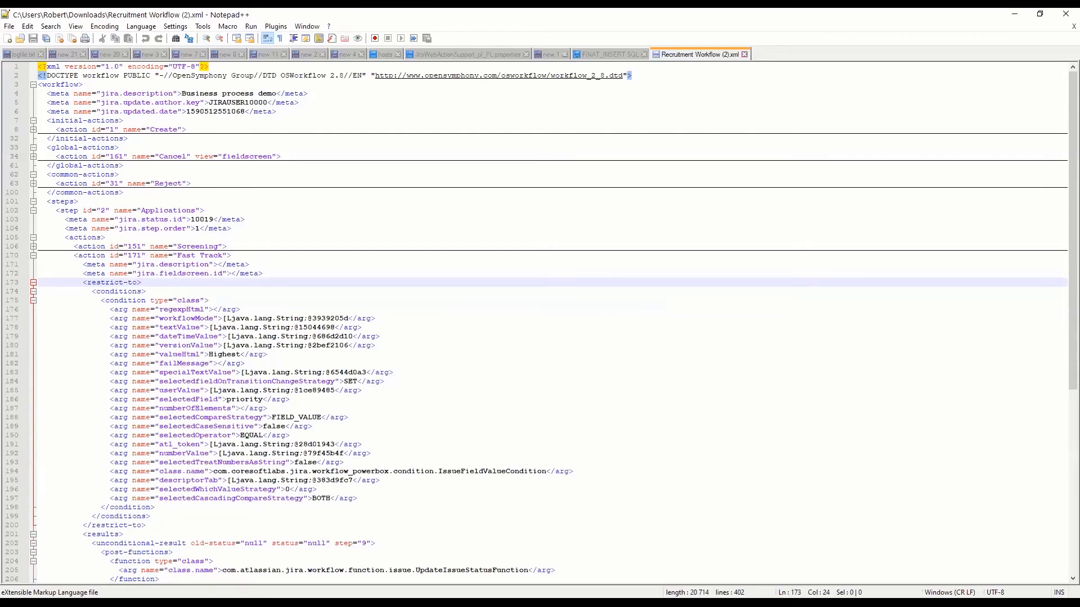
left_click(34, 130)
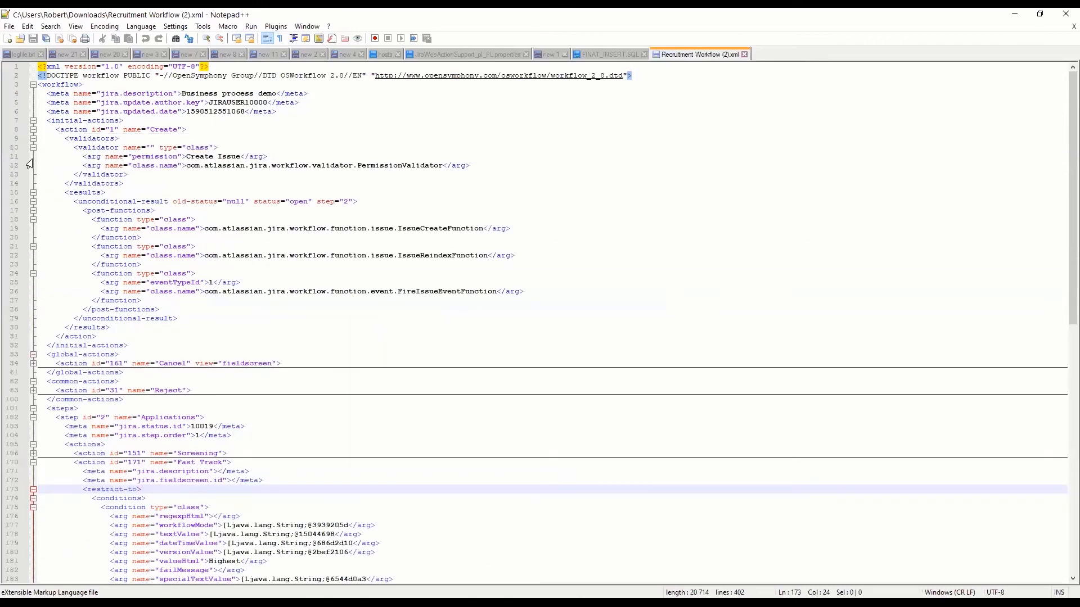
left_click_drag(60, 130, 186, 130)
double_click(79, 121)
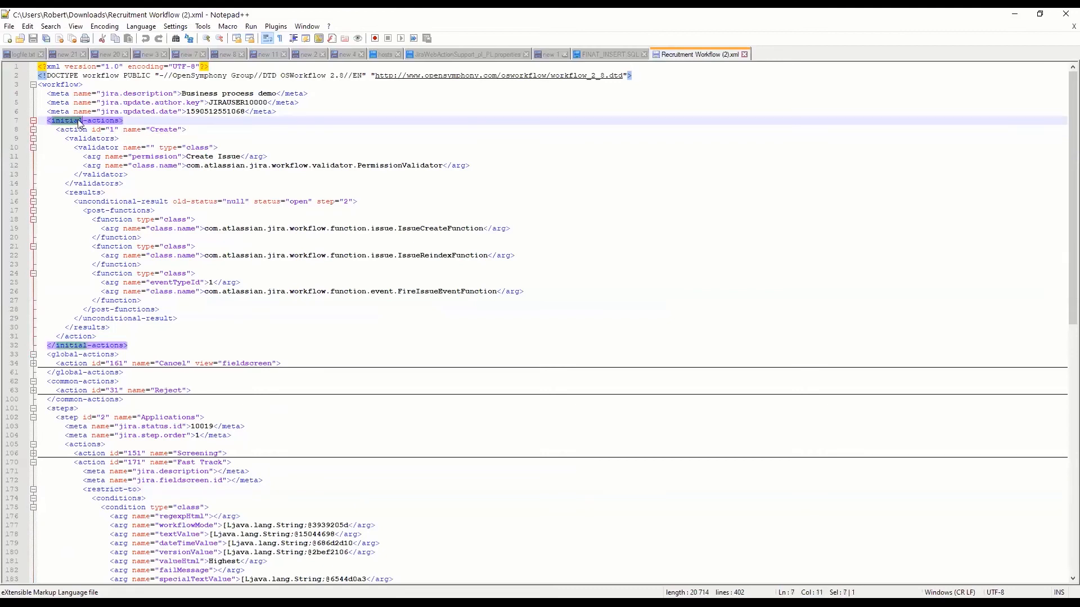
left_click(33, 130)
left_click_drag(56, 147, 115, 147)
double_click(173, 157)
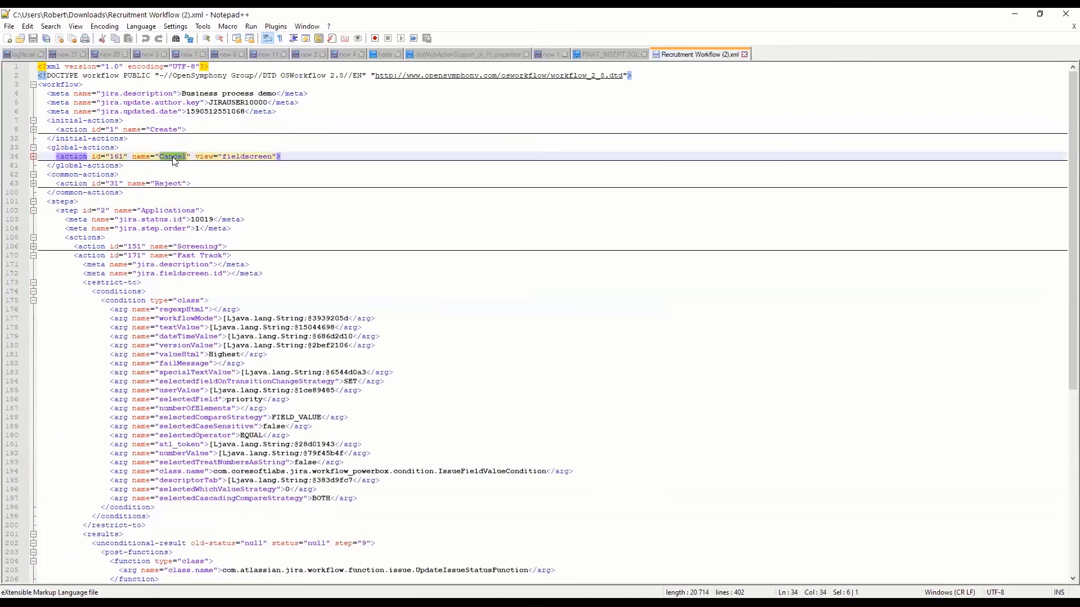
left_click(56, 175)
double_click(164, 184)
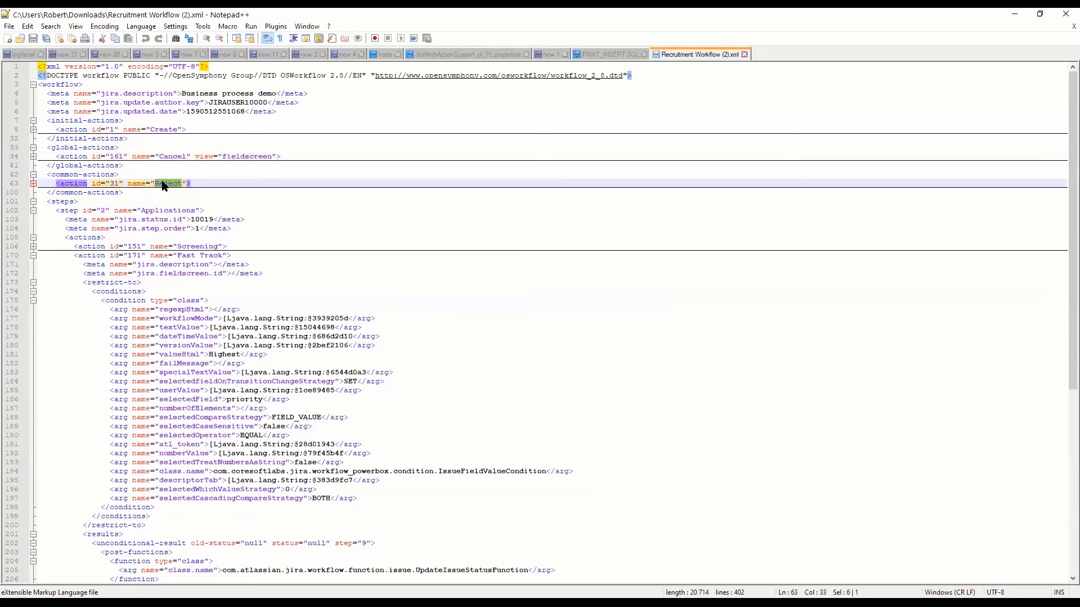
double_click(62, 203)
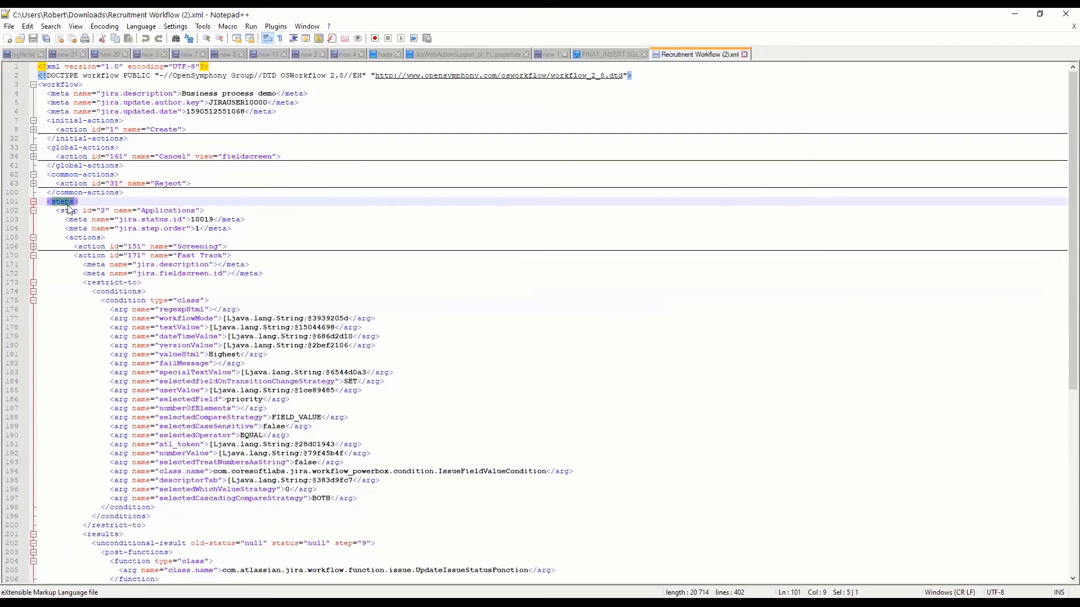
double_click(158, 212)
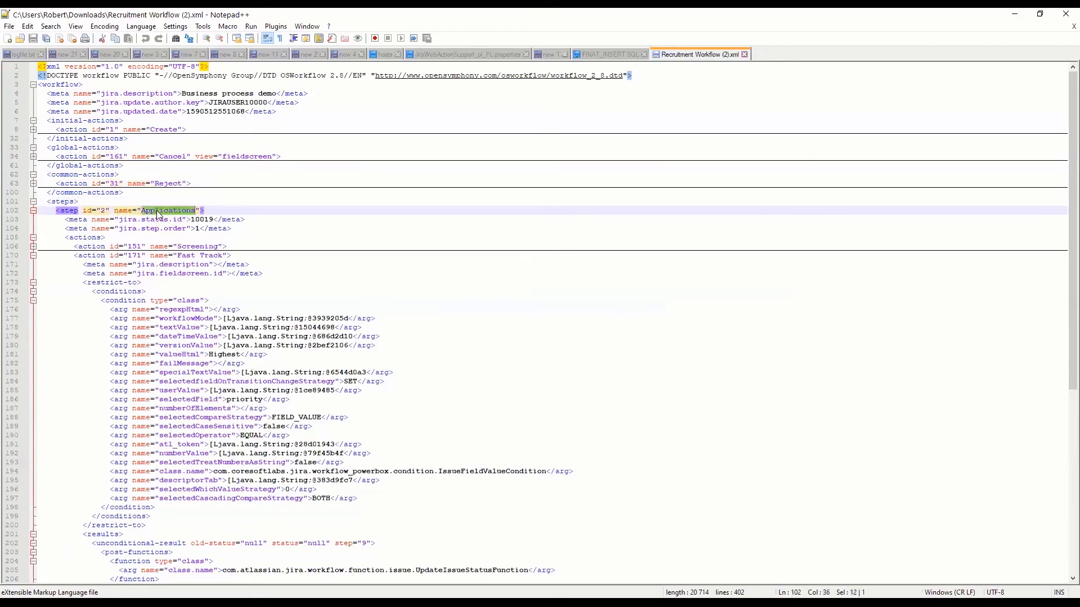
left_click(93, 228)
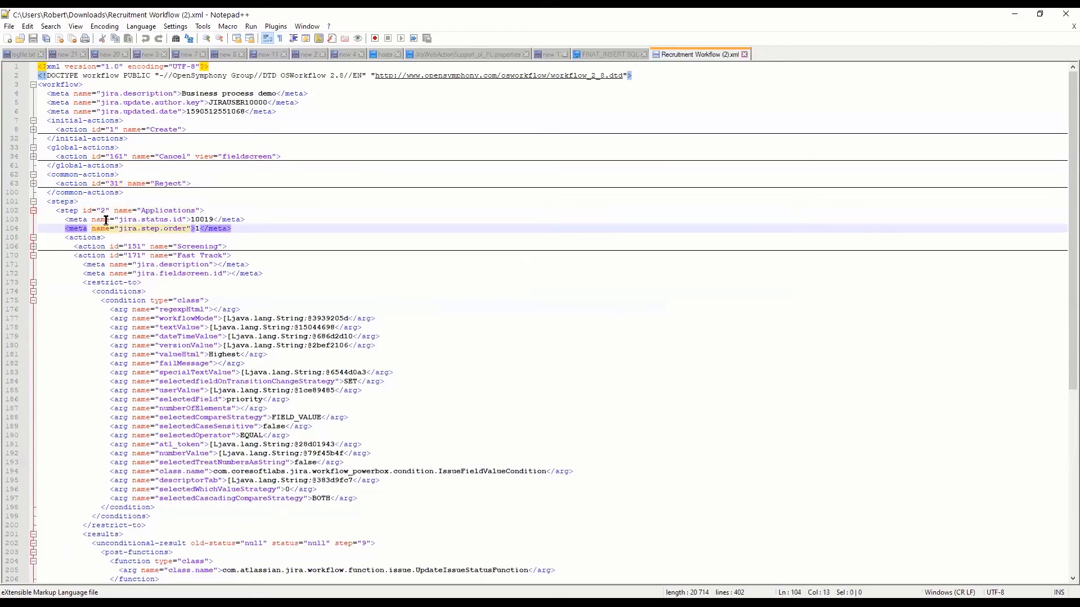
left_click(201, 248)
Add the attribute auto="true" to the Fast Track action tag after its name attribute
double_click(212, 256)
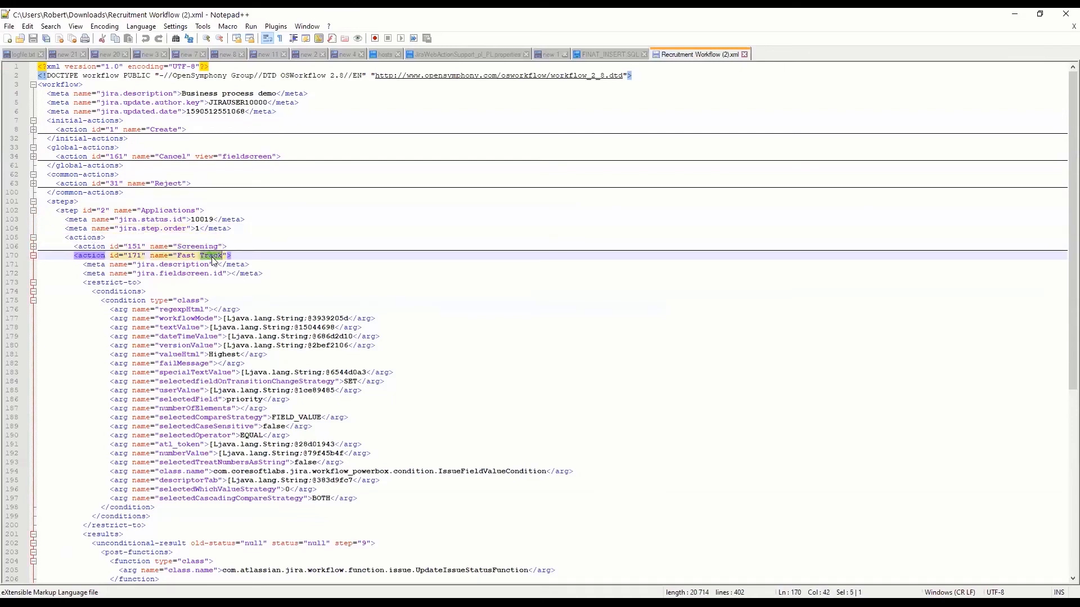
left_click(226, 256)
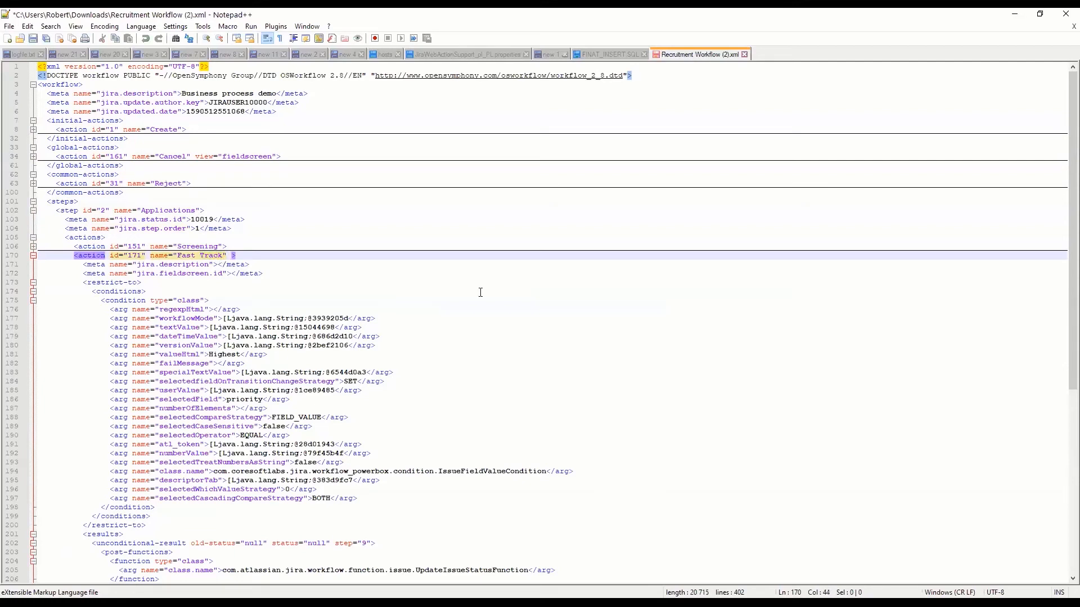
type("auto=")
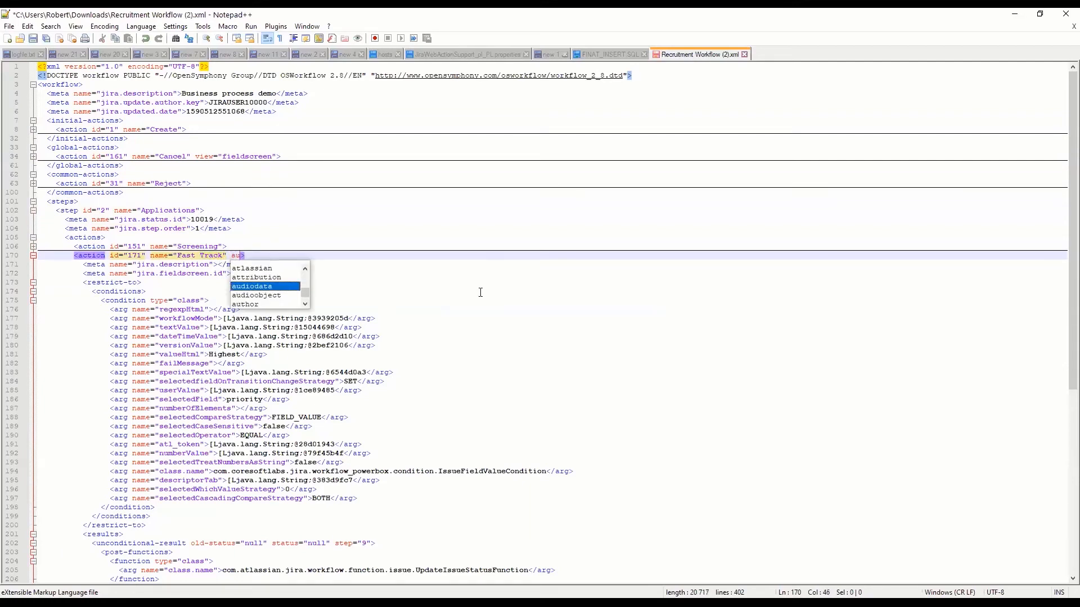
type("\"true\"")
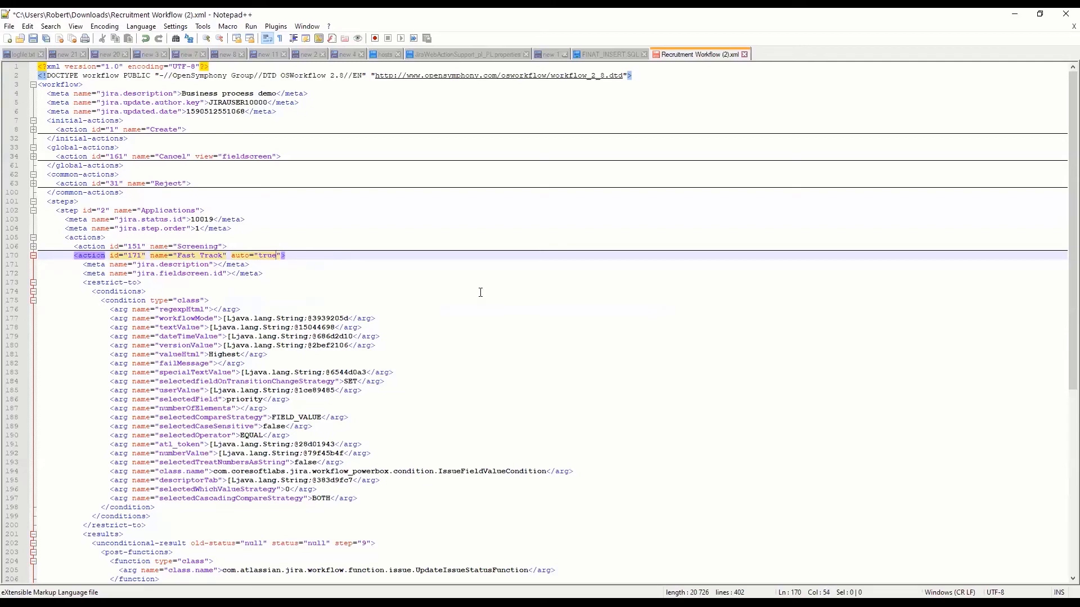
key("shift+Left")
key("shift+Left")
key("shift+Left")
key("shift+Left")
key("shift+Left")
key("shift+Left")
key("shift+Left")
key("shift+Left")
key("shift+Left")
key("shift+Left")
key("shift+Left")
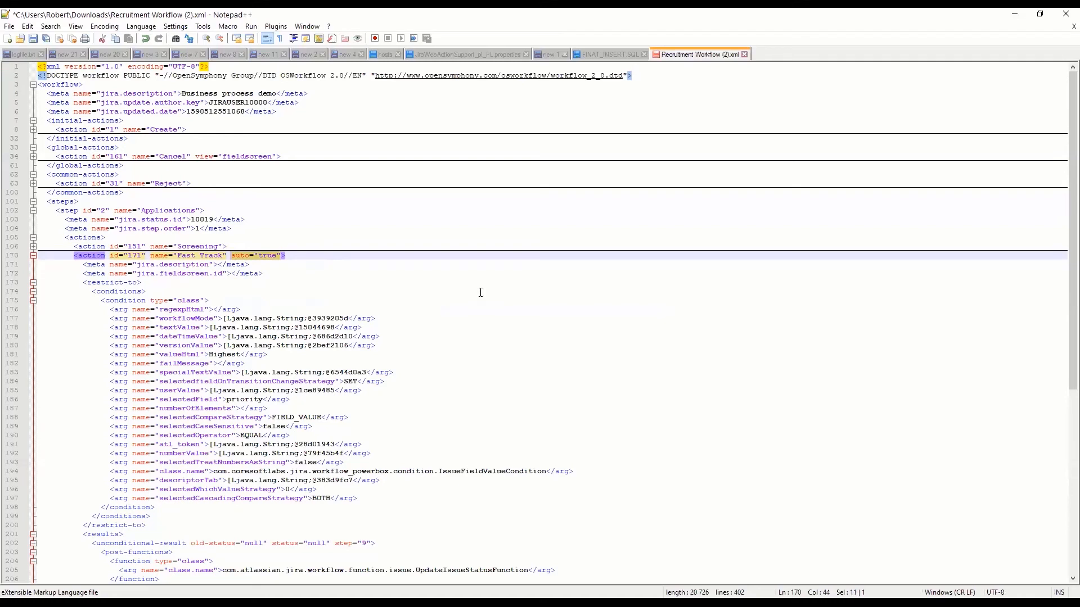
Review the Fast Track action's condition arguments together with its auto attribute
left_click_drag(366, 510, 202, 322)
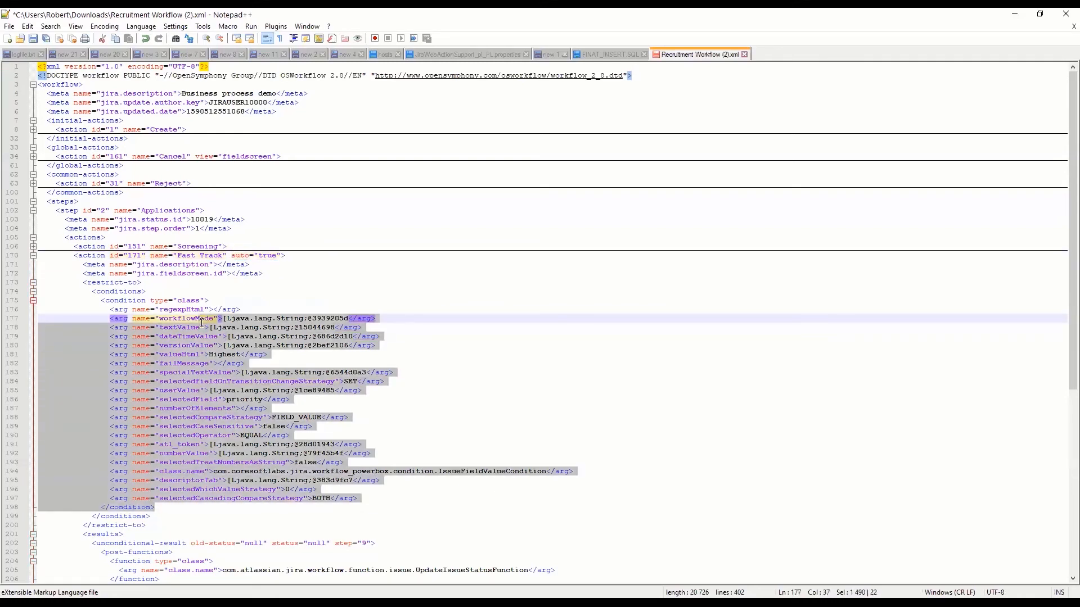
left_click(279, 310)
left_click(265, 274)
left_click_drag(231, 256, 260, 255)
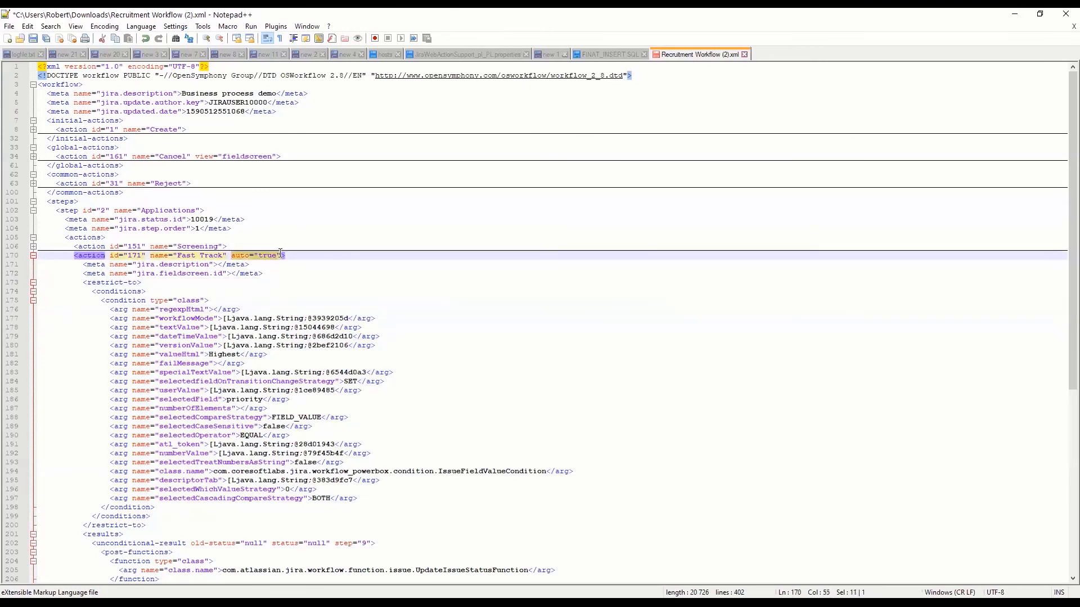
double_click(90, 255)
left_click(201, 289)
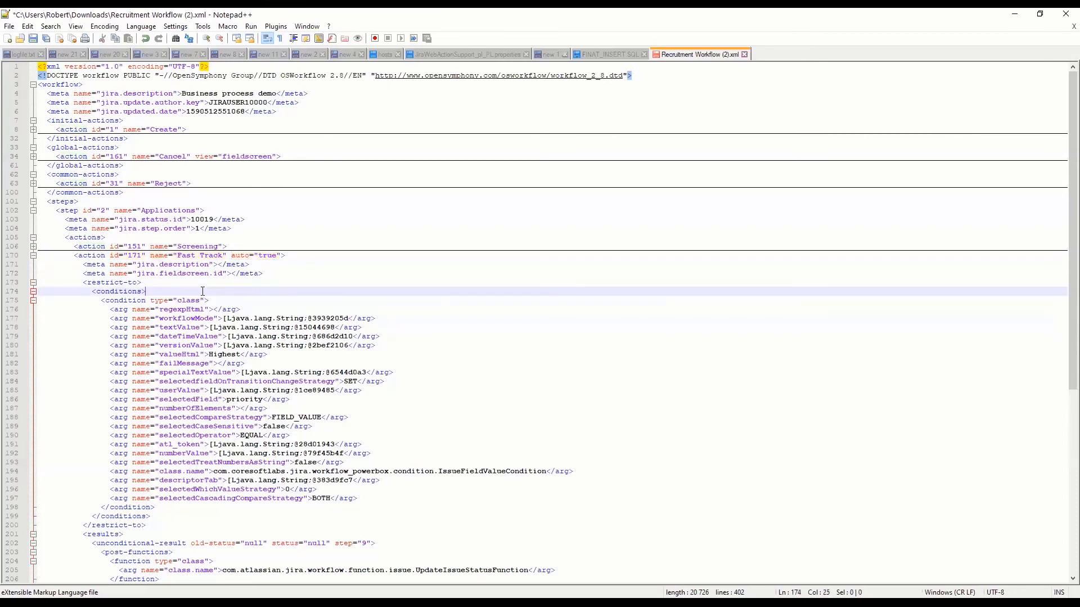
Copy the entire edited workflow XML and switch back to Jira's list of workflows
key("ctrl+a")
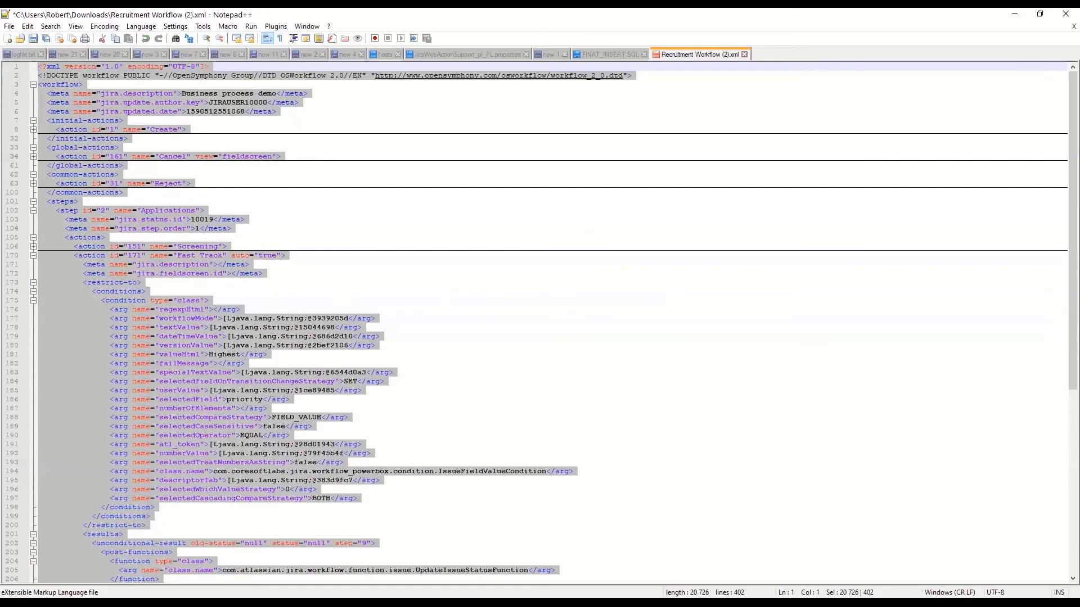
key("alt+Tab")
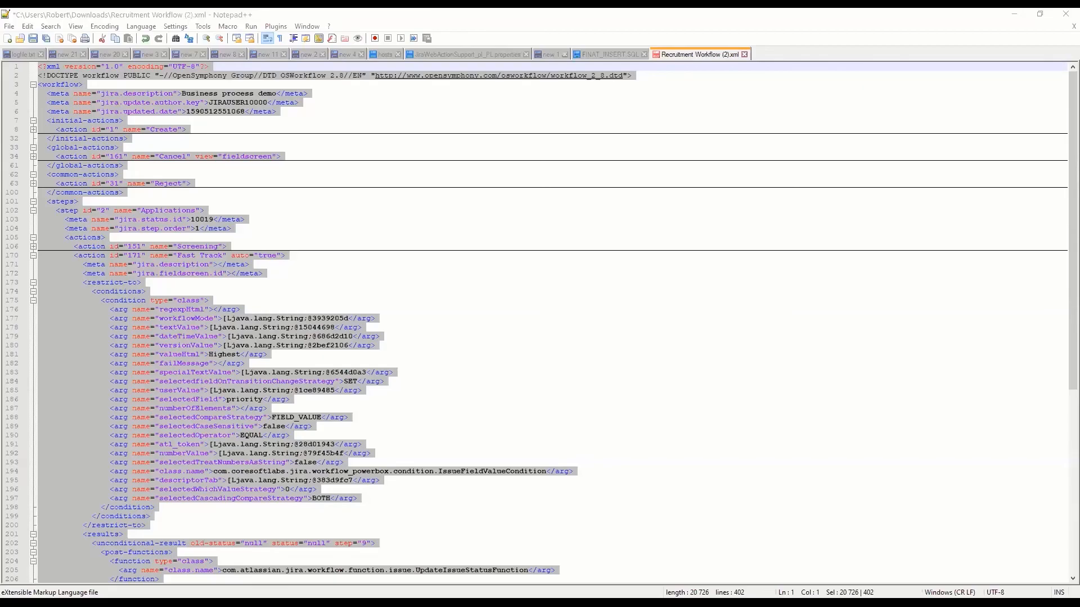
key("alt+Tab")
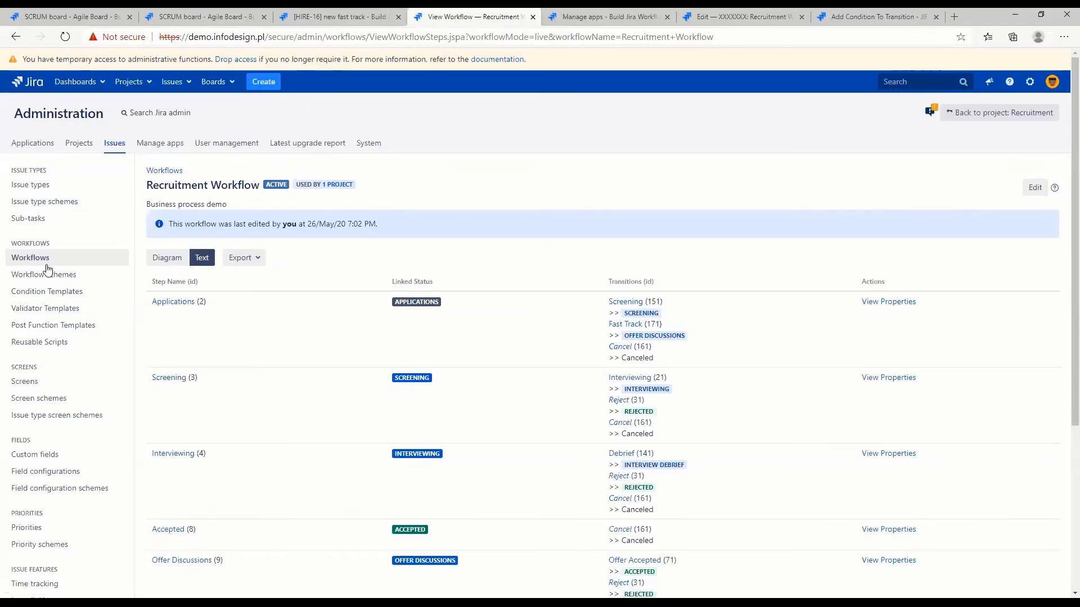
left_click(33, 256)
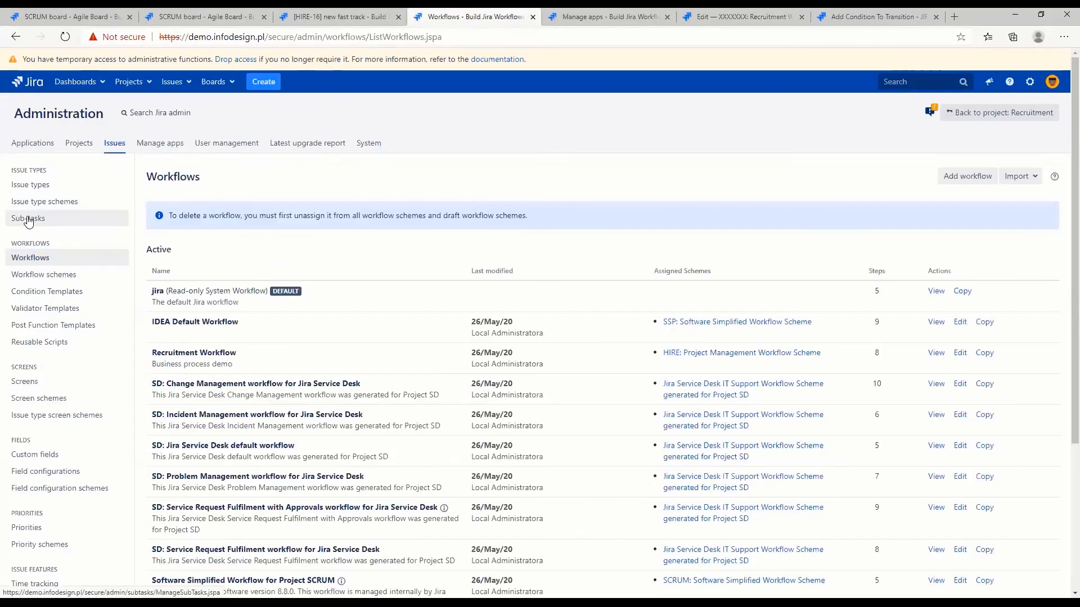
left_click(1018, 177)
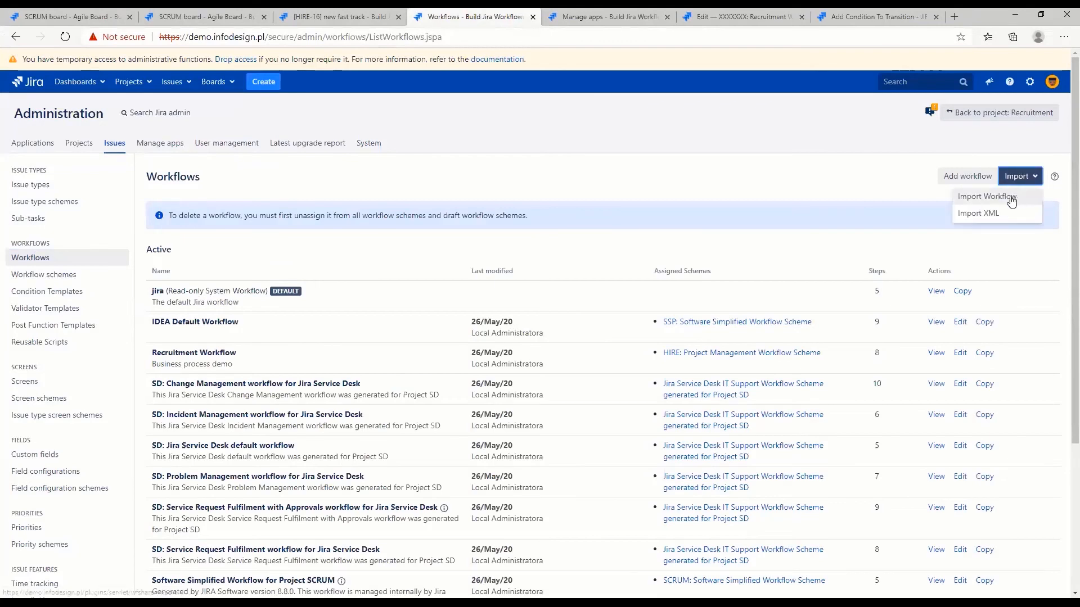
left_click(1012, 198)
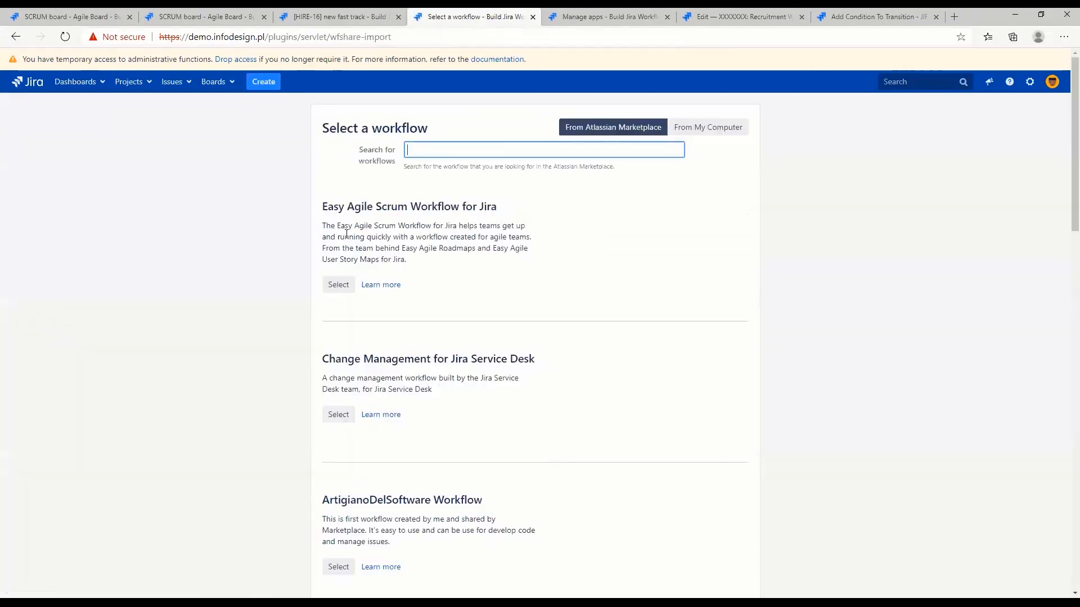
left_click(6, 38)
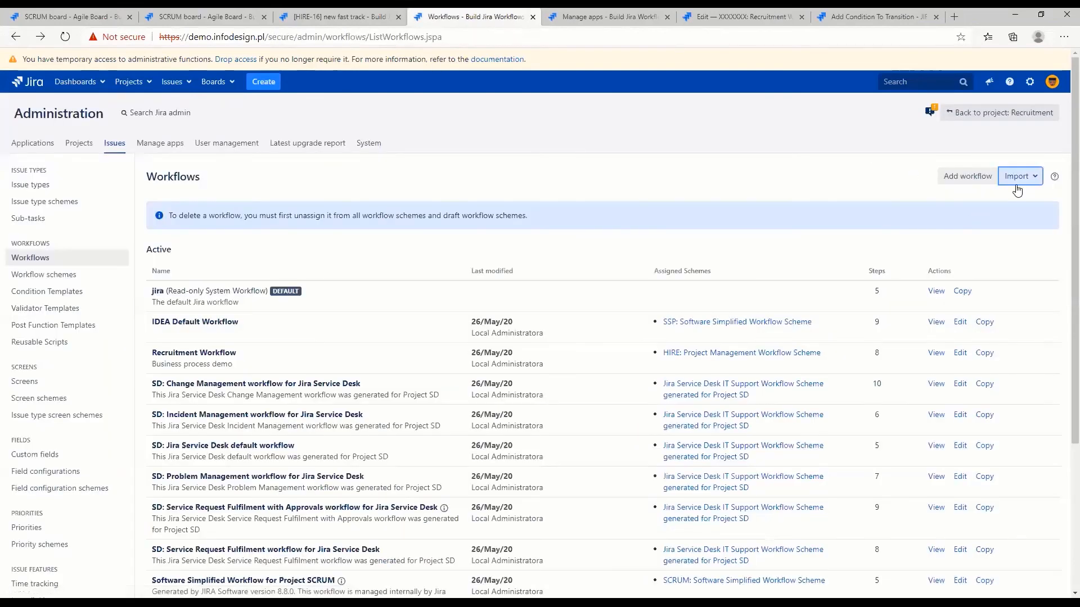
Start a workflow import from XML and name the imported workflow "Recruitment with automation"
left_click(1016, 186)
left_click(988, 212)
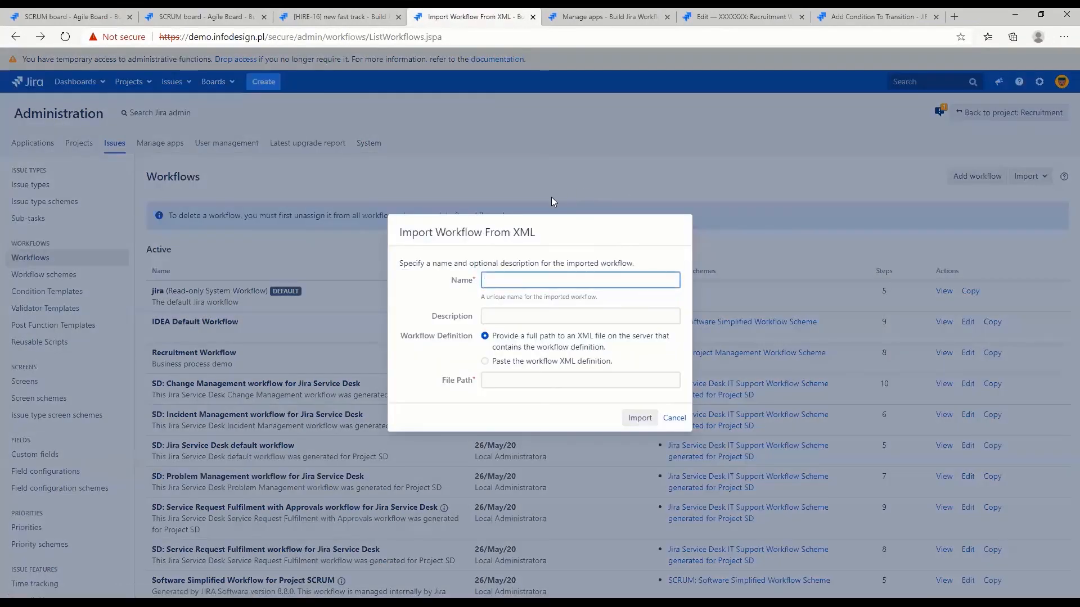
type("R")
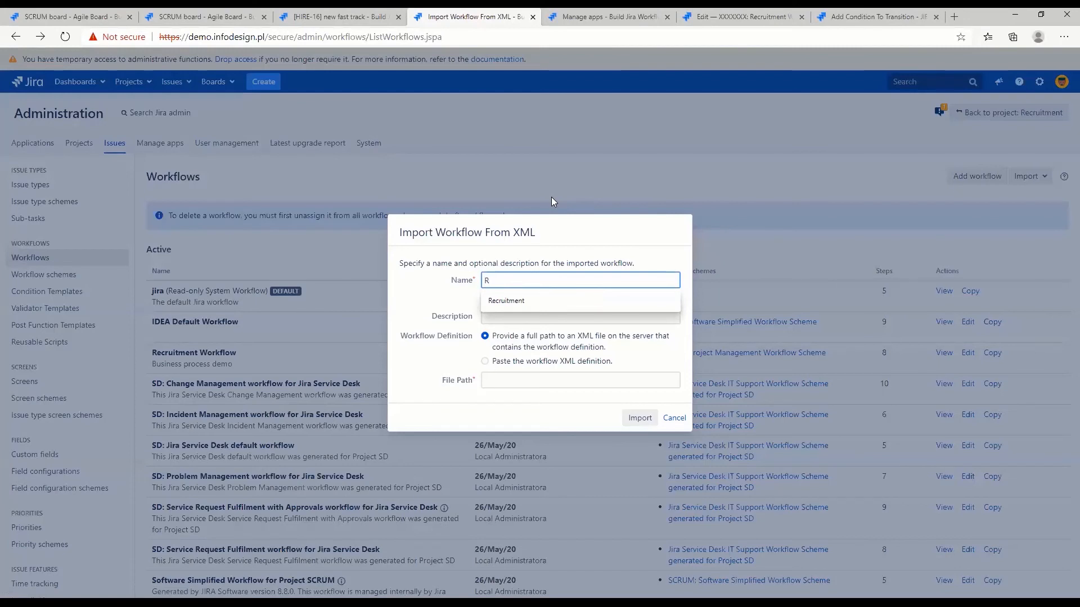
key("Down")
key("Escape")
key("Down")
type("ec")
key("Down")
key("Return")
type("with automation")
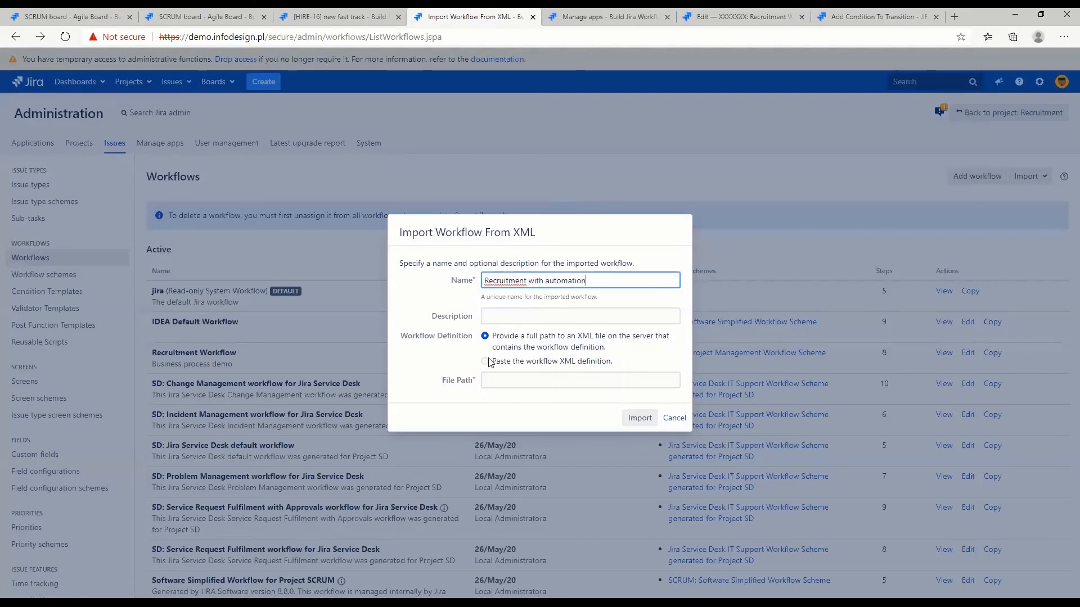
Choose to paste the workflow XML definition, insert the copied XML and run the import
left_click(486, 362)
left_click(503, 388)
key("ctrl+v")
left_click(630, 522)
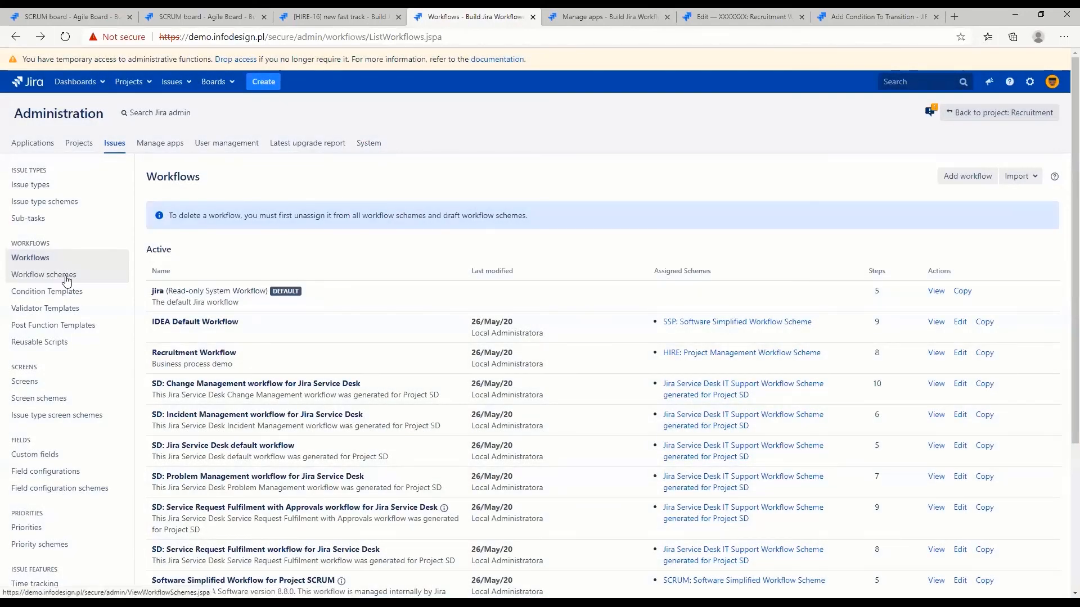
Locate the imported "Recruitment with automation" workflow among the inactive workflows
scroll(66, 280, "down", 4)
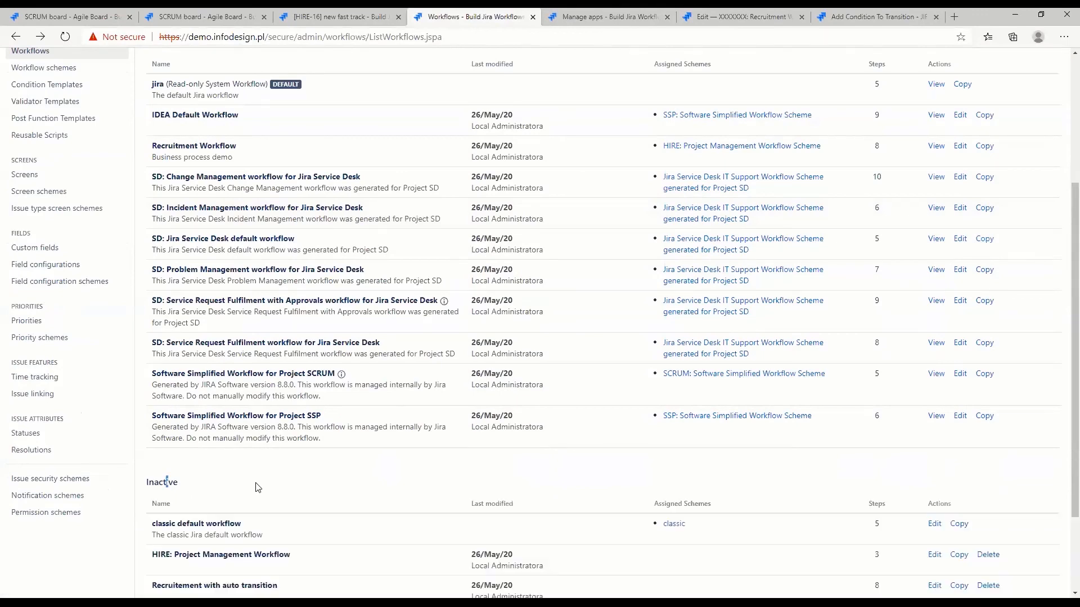
scroll(257, 487, "down", 3)
left_click_drag(158, 500, 281, 508)
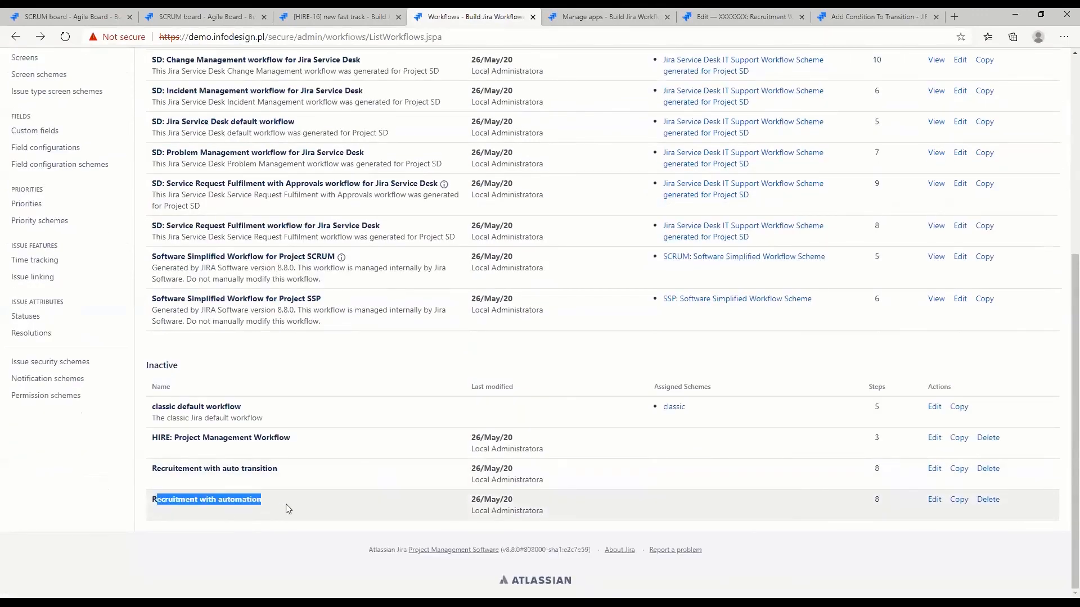
Open the inactive "Recruitment with automation" workflow for editing and show it as a diagram
left_click(286, 503)
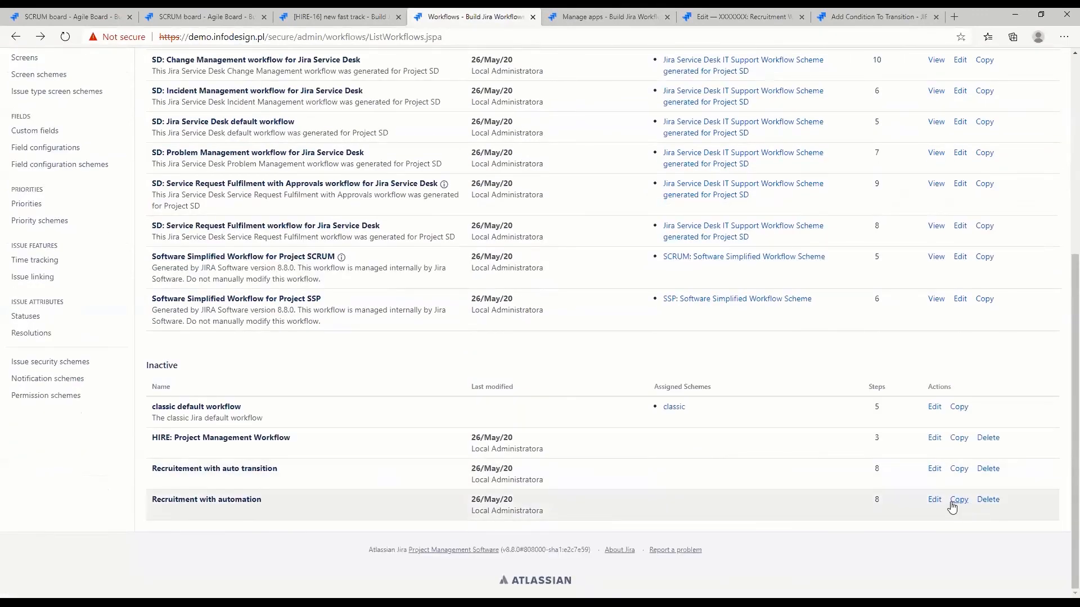
left_click(934, 501)
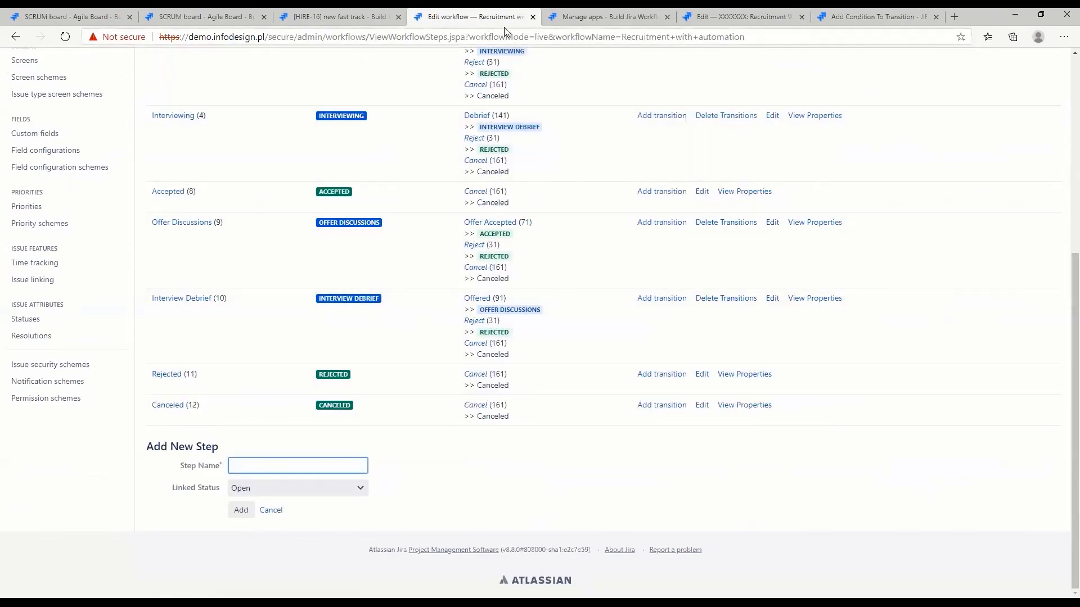
scroll(500, 217, "up", 6)
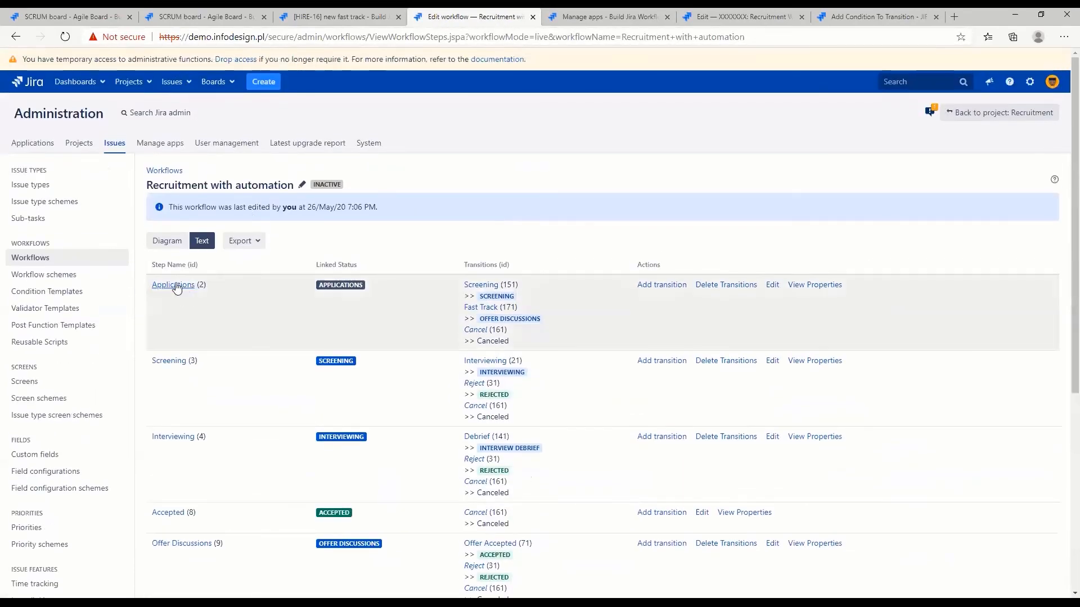
left_click(160, 242)
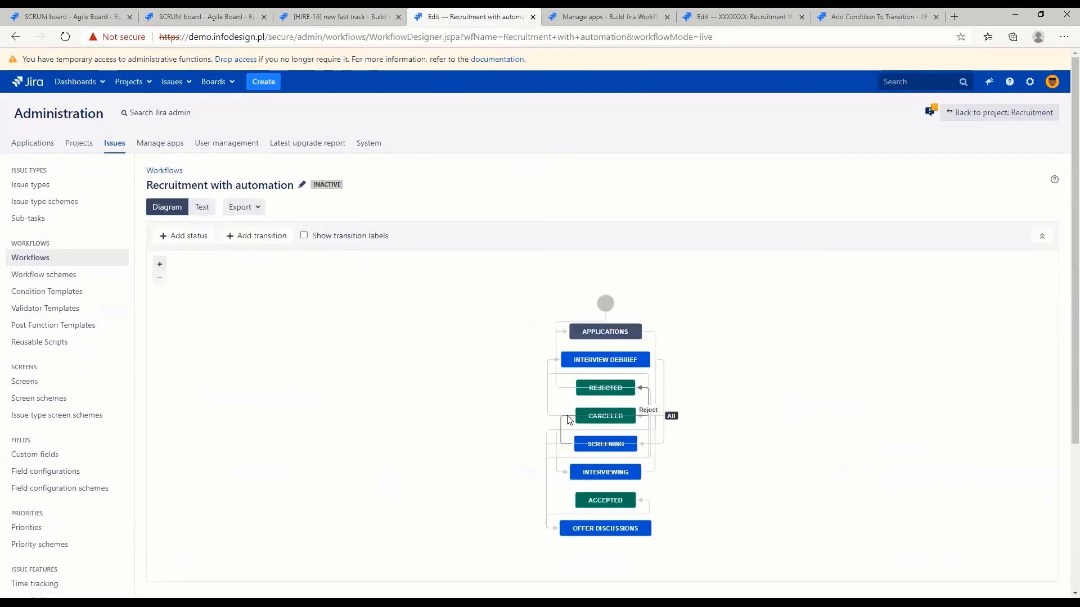
Arrange the statuses in a row from Applications, Screening, Interviewing, Interview Debrief and Offer Discussions to Accepted, with Canceled above and Rejected below
left_click_drag(603, 335, 325, 392)
left_click_drag(605, 307, 183, 392)
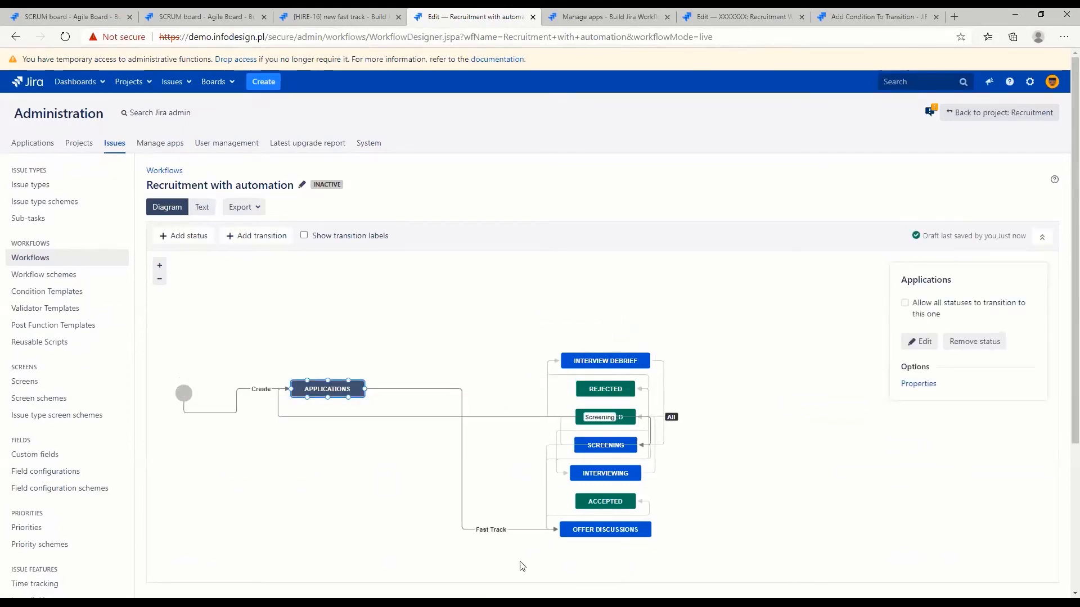
left_click_drag(599, 534, 844, 394)
left_click_drag(577, 361, 667, 390)
left_click_drag(602, 387, 566, 515)
left_click_drag(589, 419, 558, 323)
left_click_drag(610, 445, 435, 389)
left_click_drag(580, 483, 481, 396)
left_click_drag(605, 501, 950, 393)
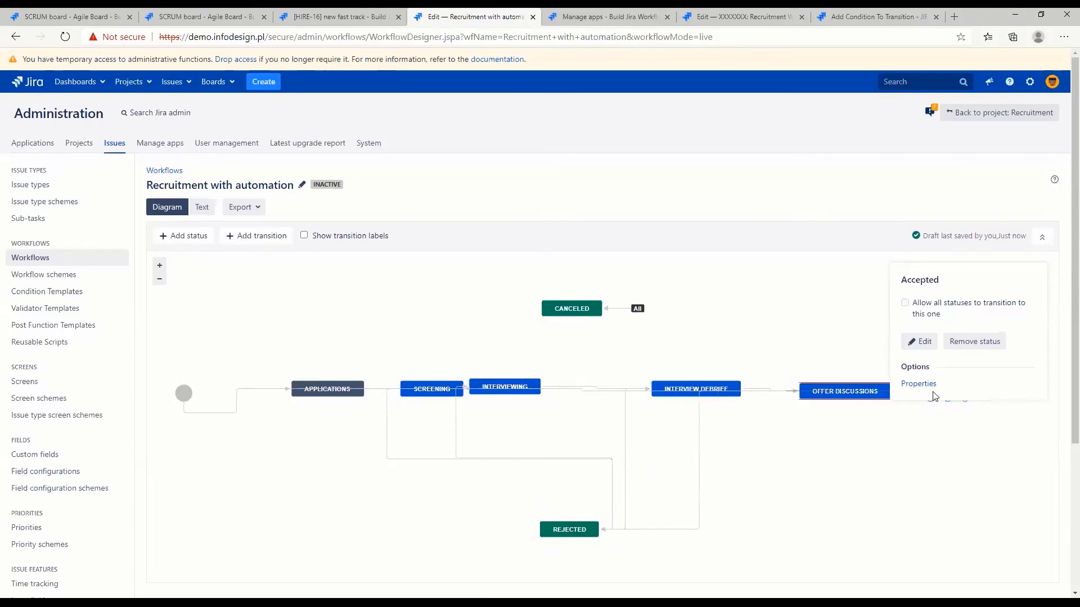
Raise the Applications status slightly and reattach the Screening transition's end to the left side of the Screening status
left_click_drag(784, 351, 688, 359)
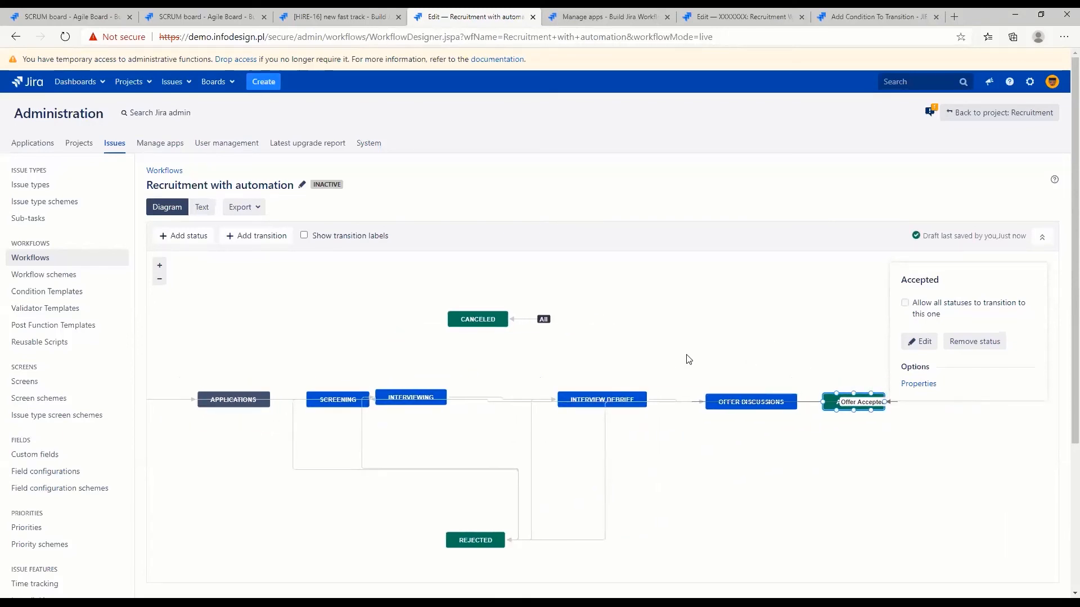
left_click(273, 403)
left_click(257, 404)
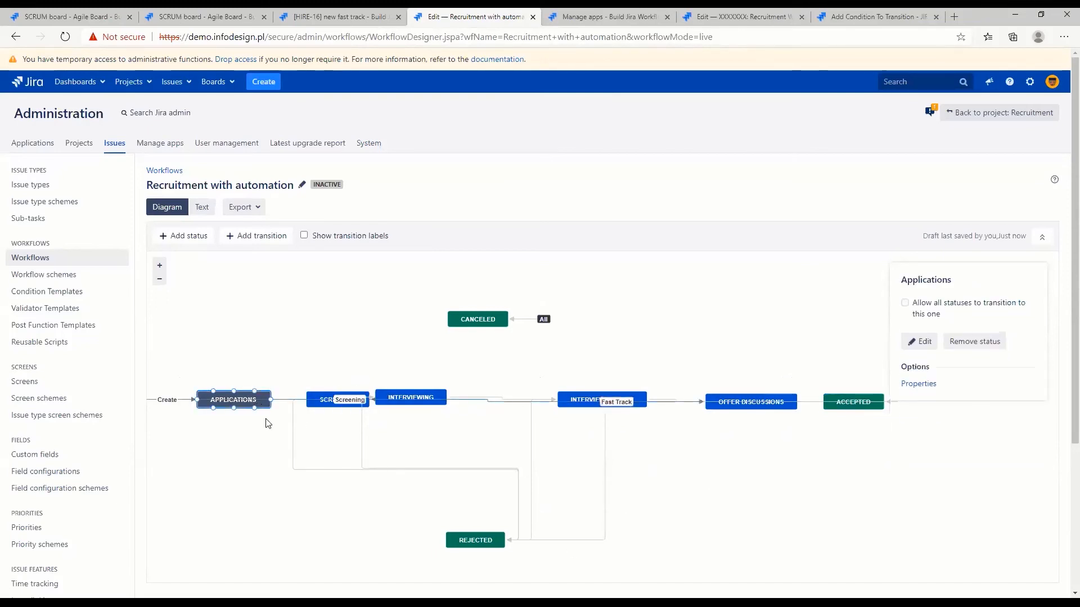
left_click_drag(261, 405, 257, 373)
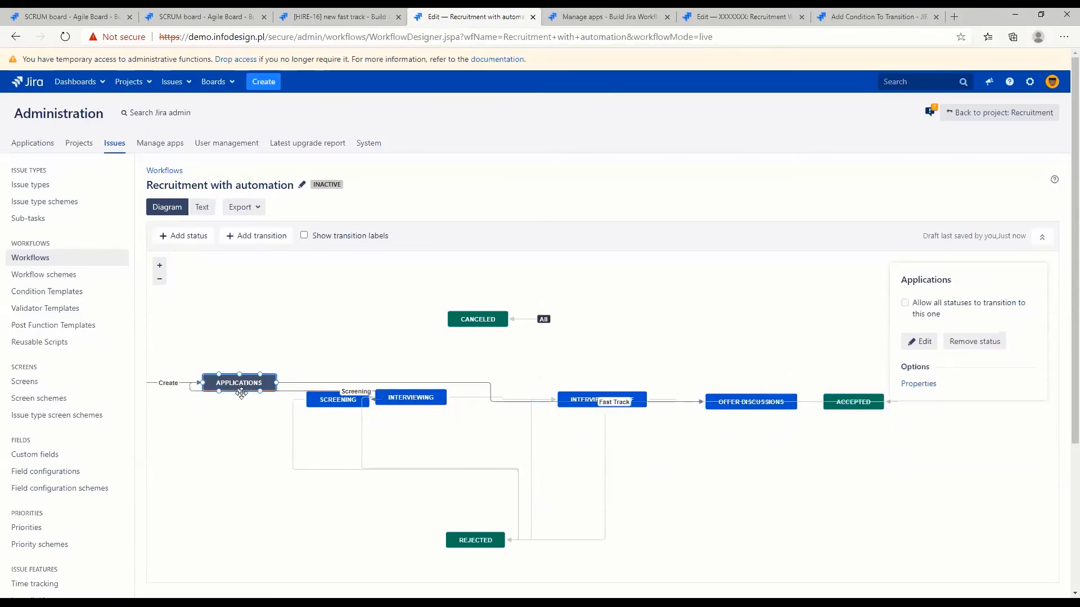
left_click(196, 391)
left_click_drag(202, 385, 239, 374)
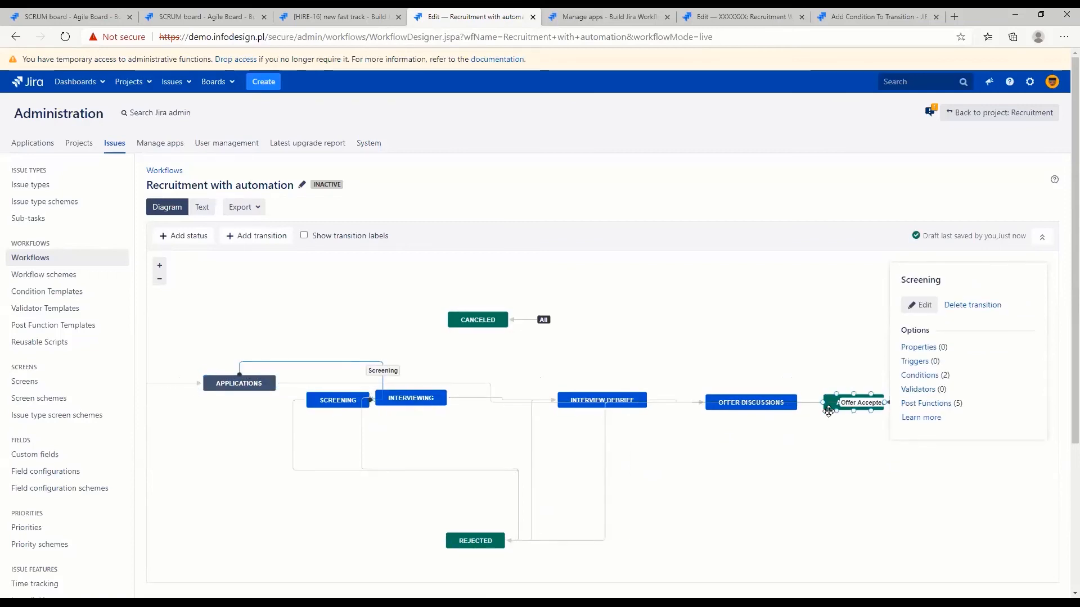
left_click_drag(800, 475, 643, 481)
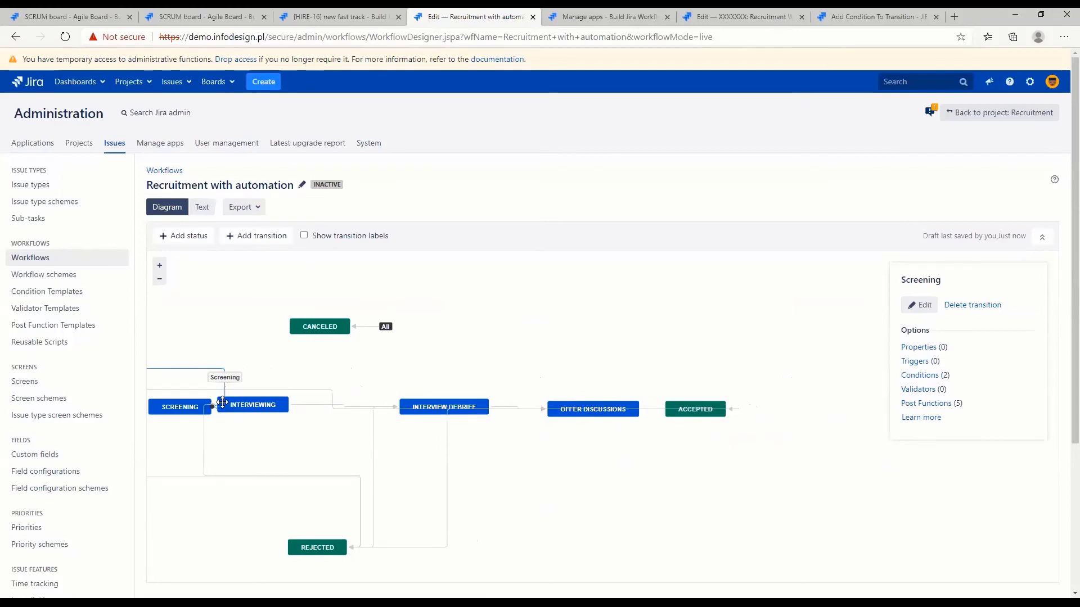
left_click_drag(213, 407, 151, 407)
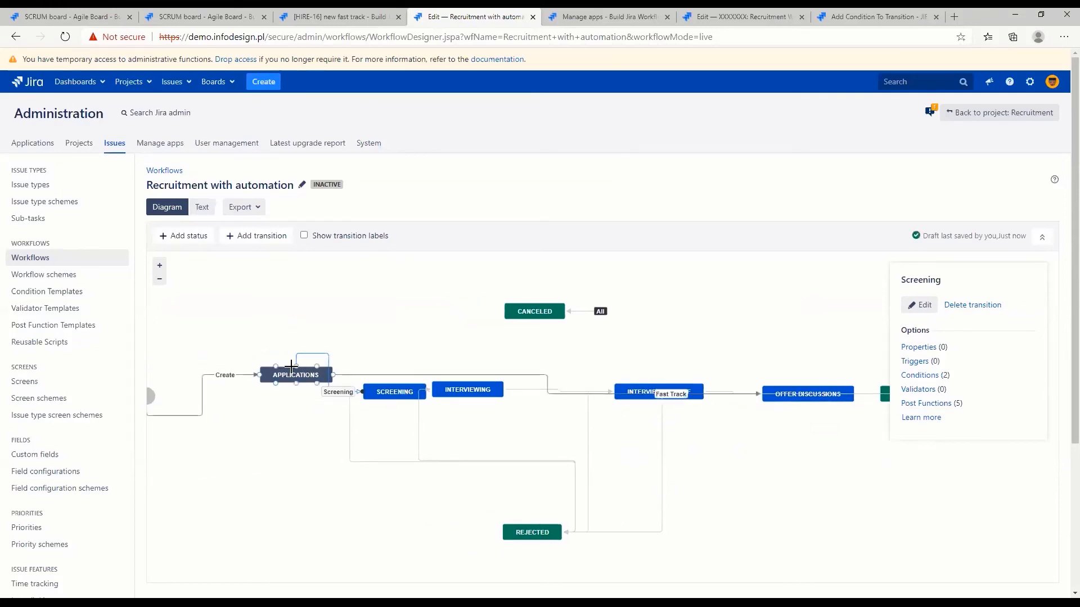
Reroute the Fast Track transition from the top of Applications to the top of Offer Discussions, and realign Applications with the row
left_click(338, 375)
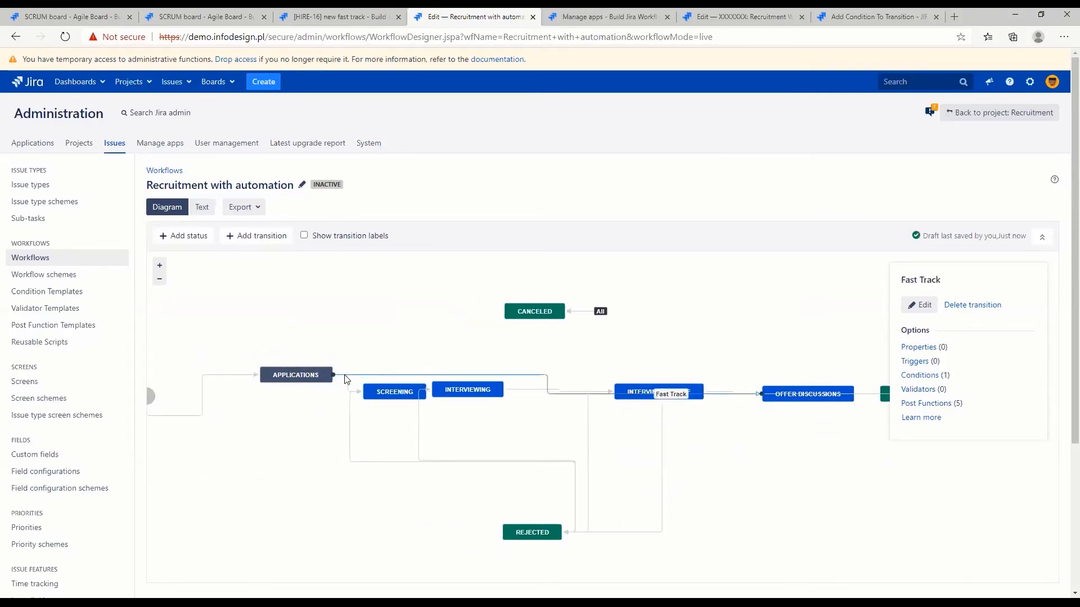
left_click_drag(299, 368, 317, 366)
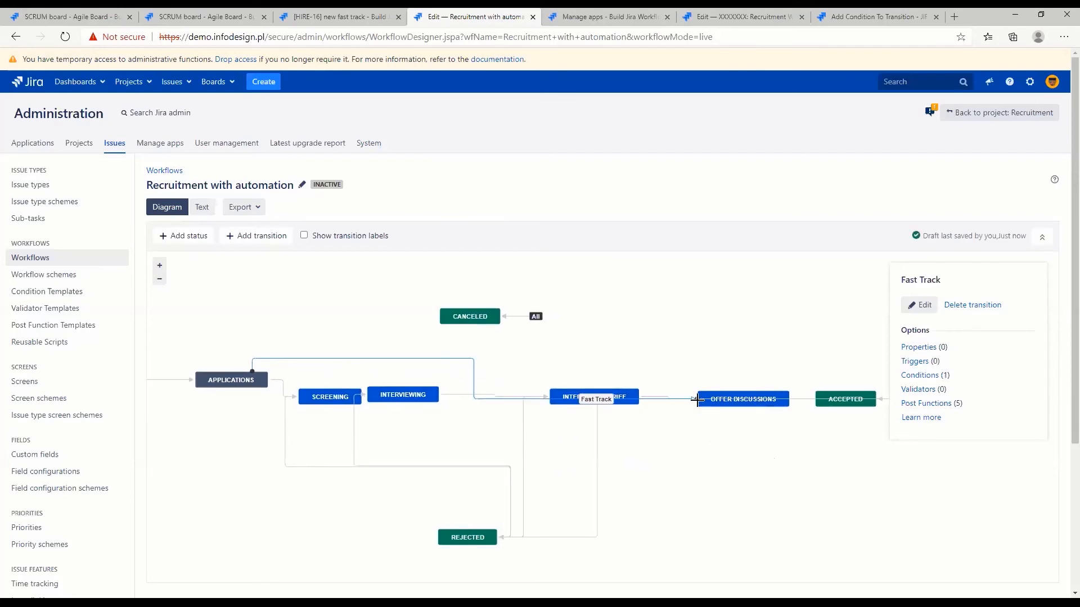
left_click_drag(744, 389, 743, 388)
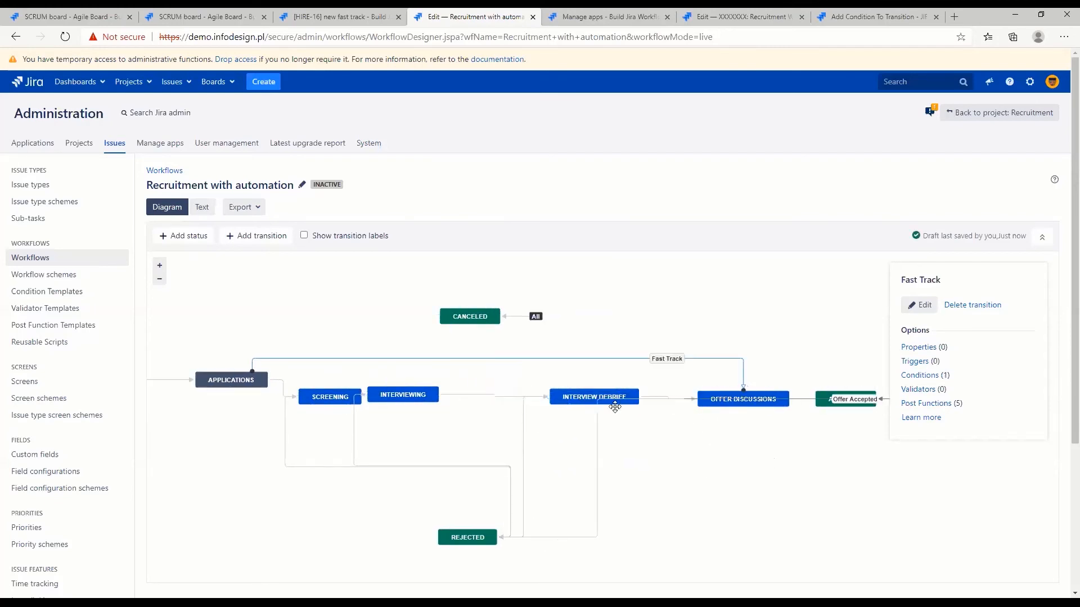
left_click(212, 397)
left_click_drag(213, 397, 194, 394)
left_click(536, 374)
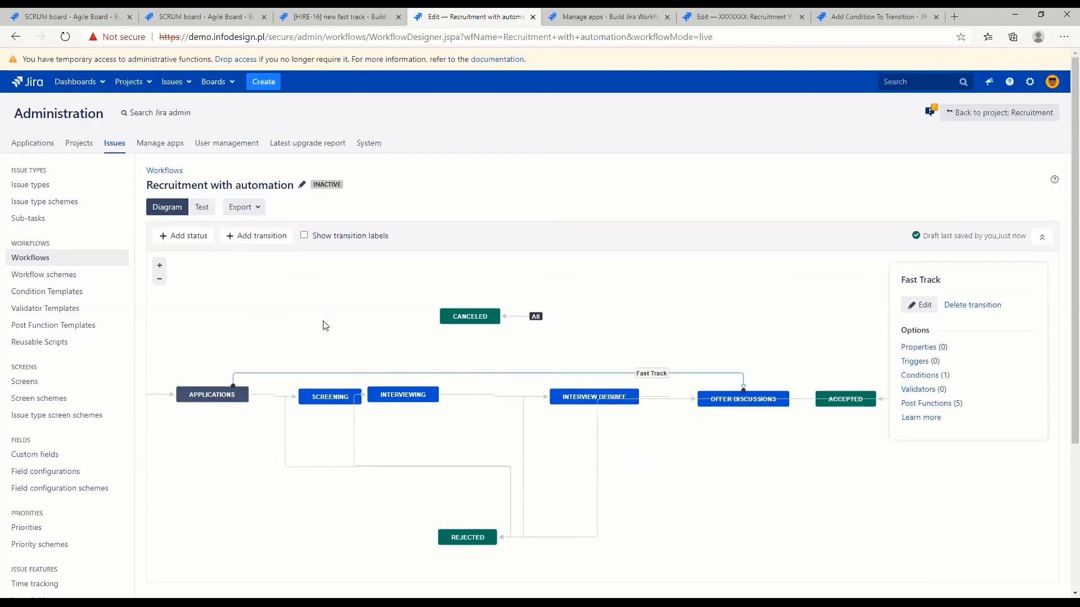
Add "Recruitment with automation" to the HIRE: Project Management Workflow Scheme and assign it to All Unassigned Issue Types
left_click(35, 274)
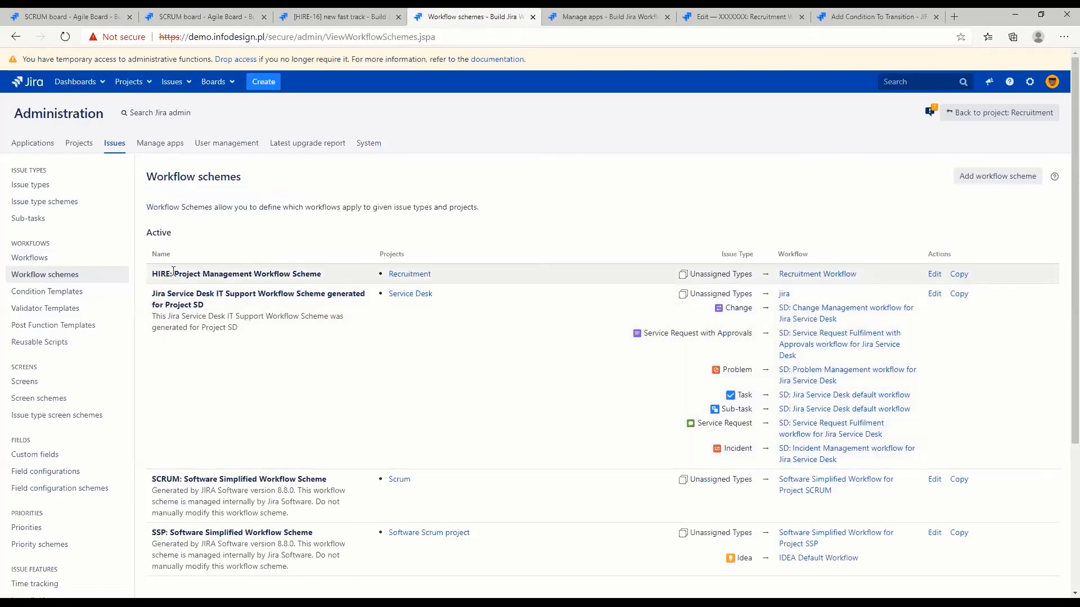
left_click_drag(175, 272, 288, 273)
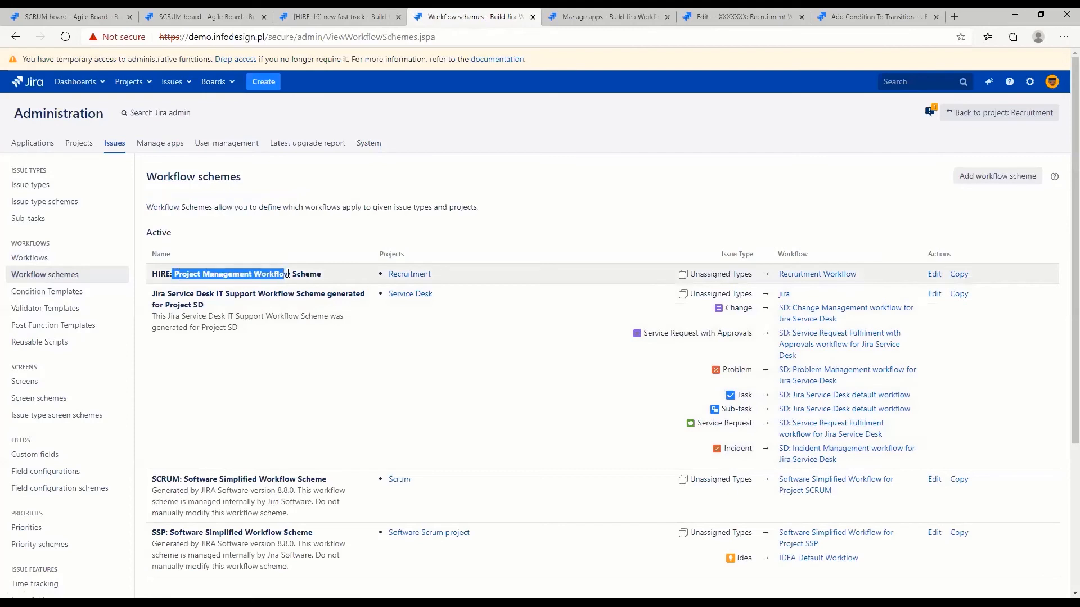
left_click(938, 273)
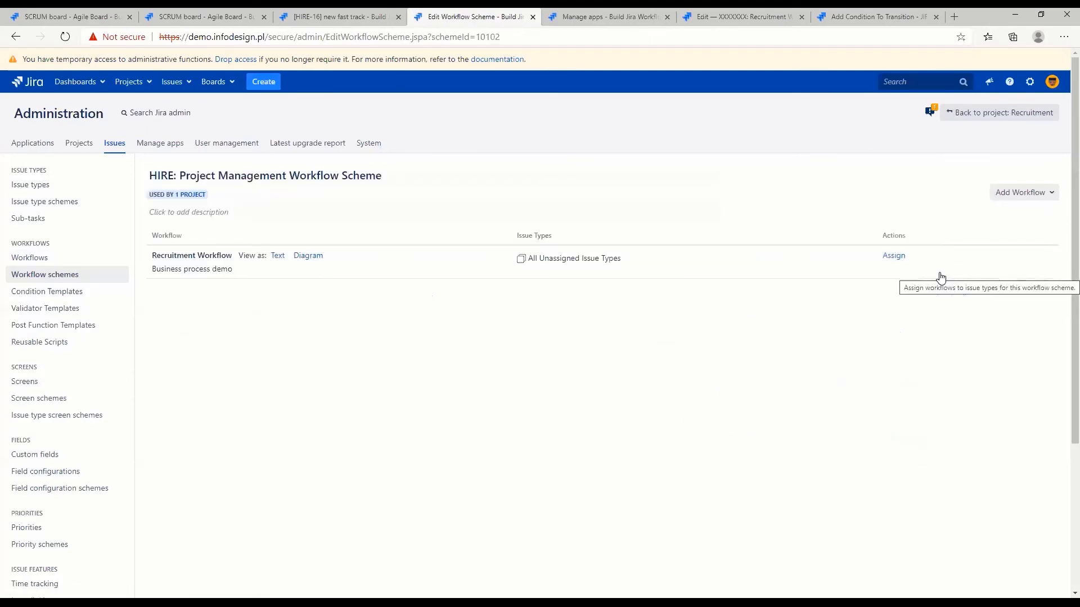
left_click(1015, 192)
left_click(998, 215)
left_click(408, 333)
left_click(719, 470)
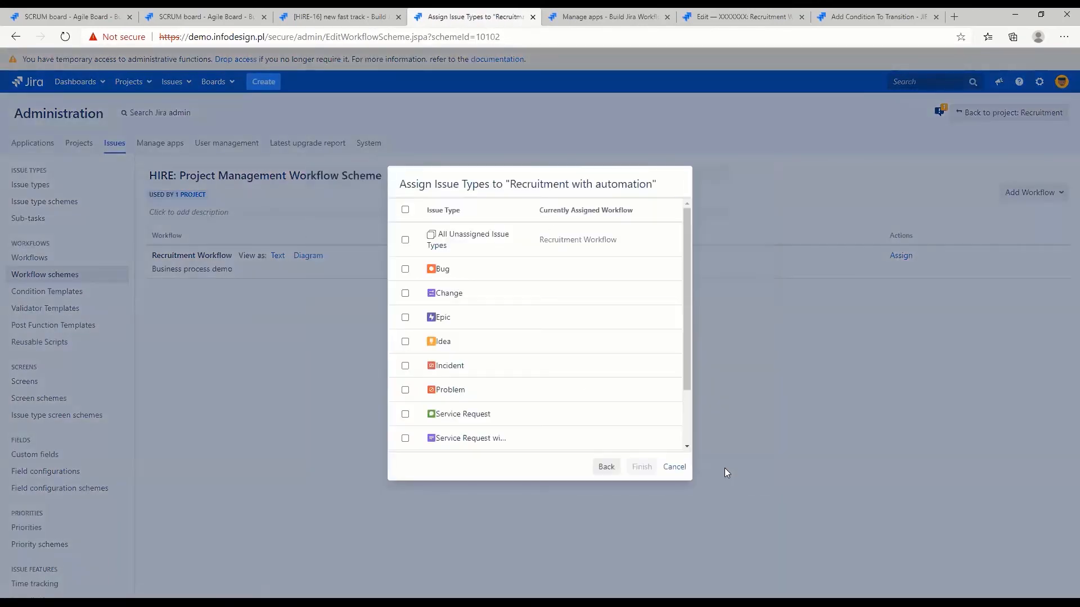
left_click(406, 240)
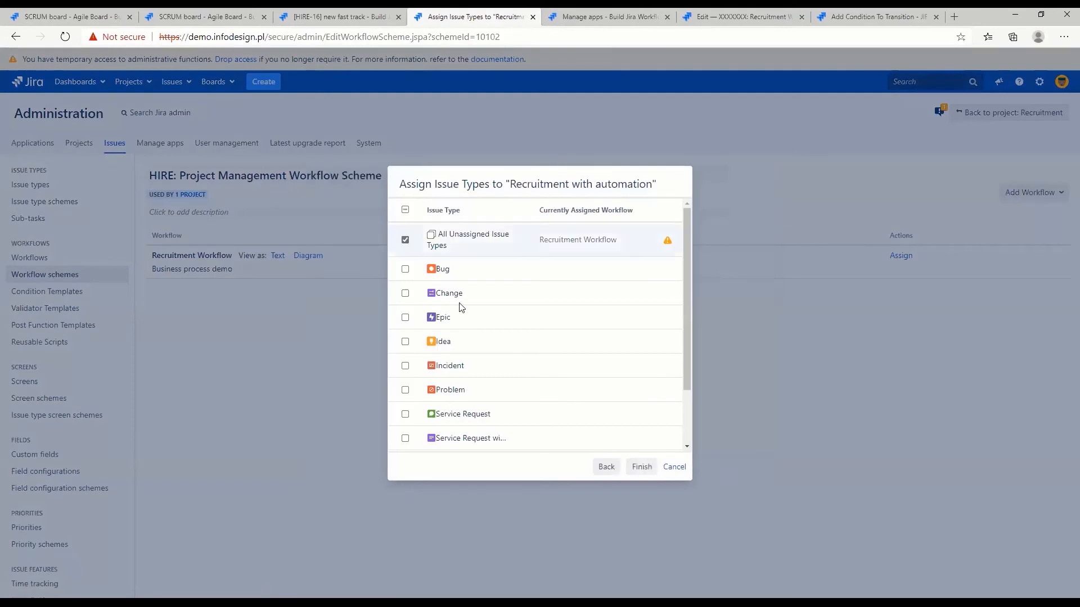
left_click(648, 467)
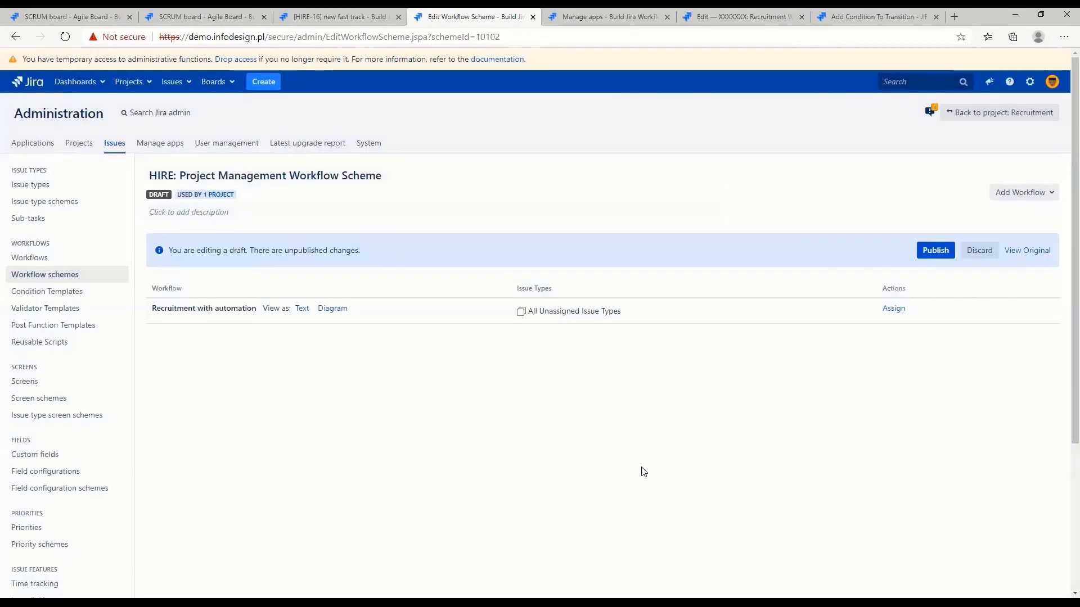
Publish the draft workflow scheme and migrate the Recruitment project's issues to the new workflow
left_click(935, 250)
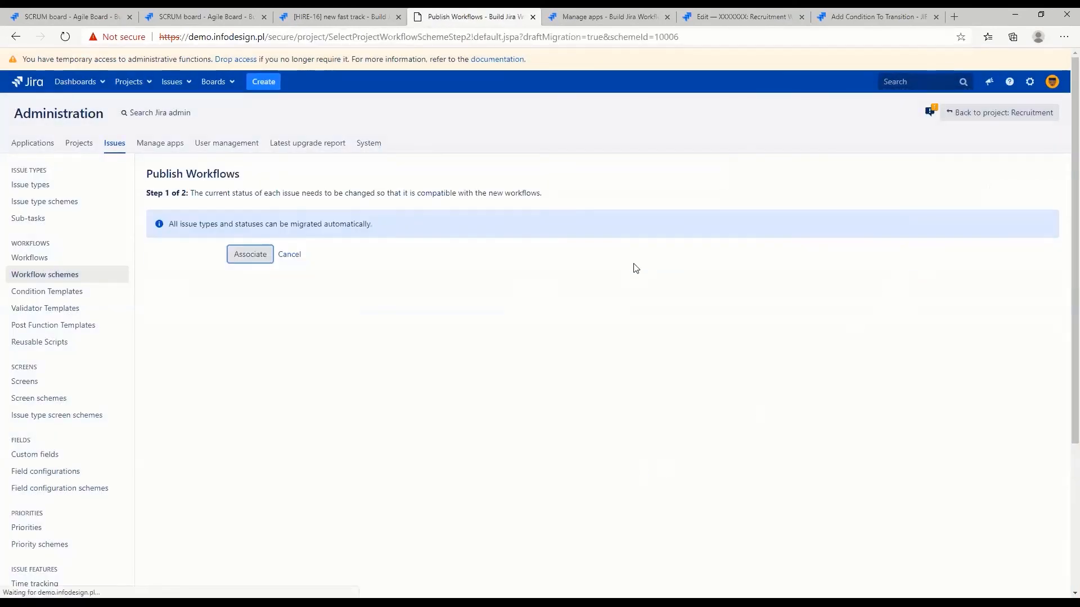
left_click(250, 254)
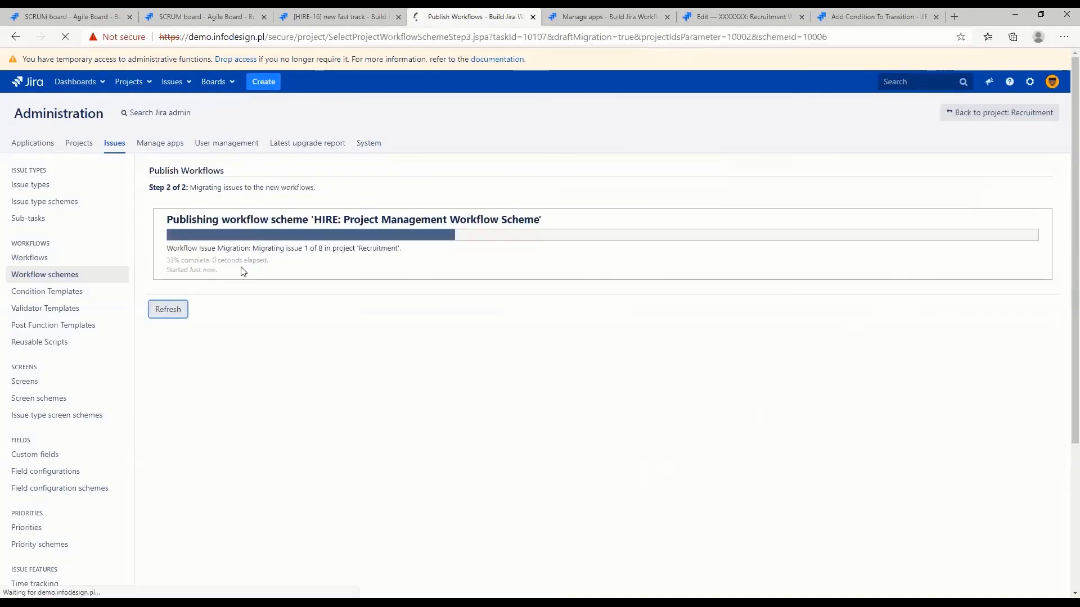
left_click(175, 315)
left_click(174, 317)
From the reloaded HIRE-16 issue, create a Recruitment task with the summary "new auto transition" and Highest priority
left_click(318, 19)
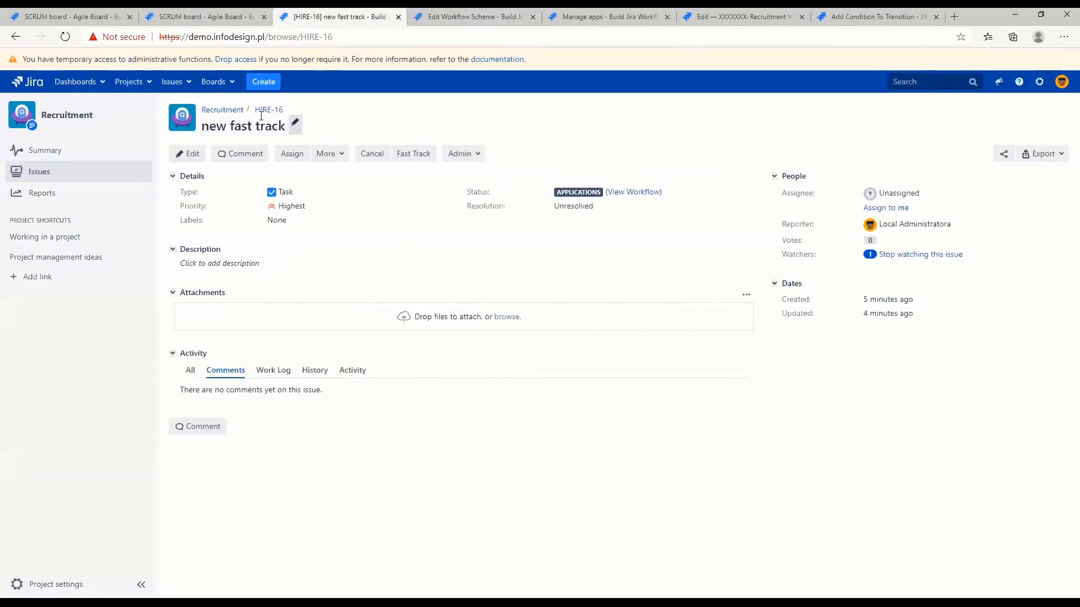
left_click(65, 38)
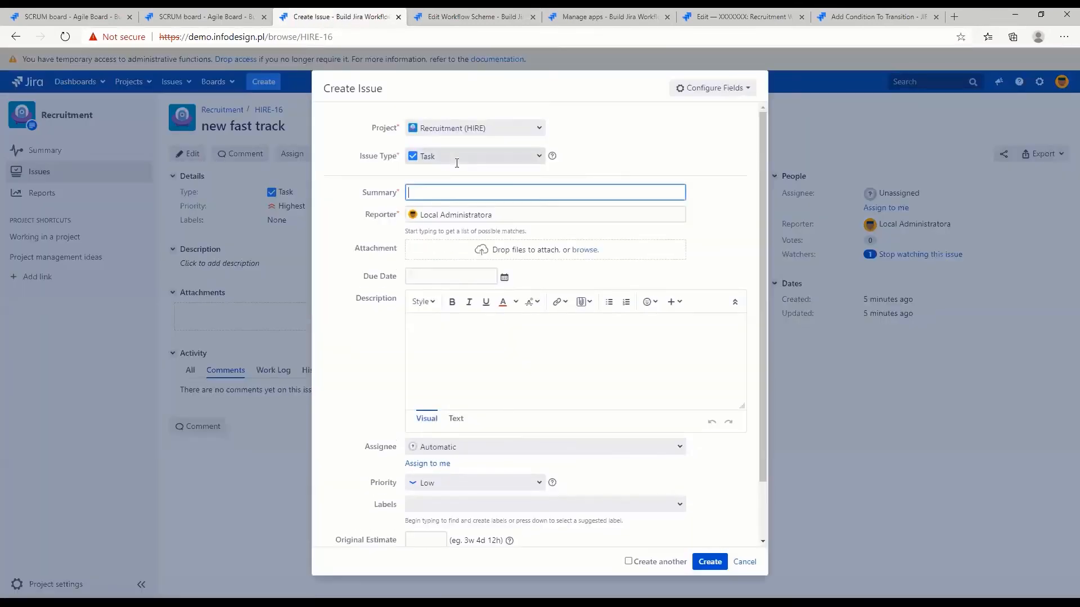
type("new auto transition")
key("Left")
key("Left")
type("i")
left_click(445, 485)
left_click(429, 501)
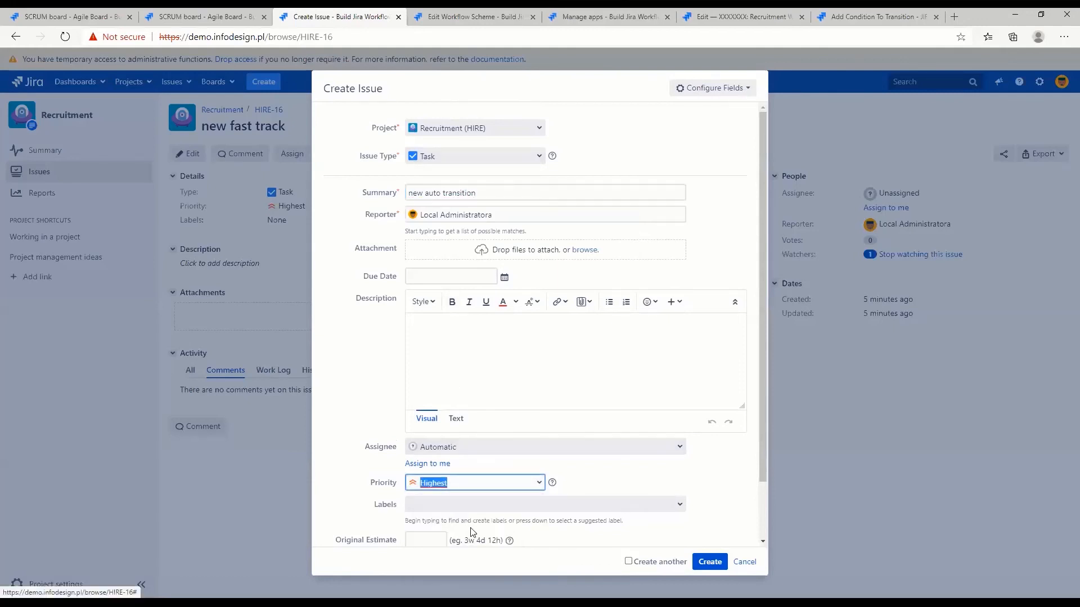
left_click(709, 562)
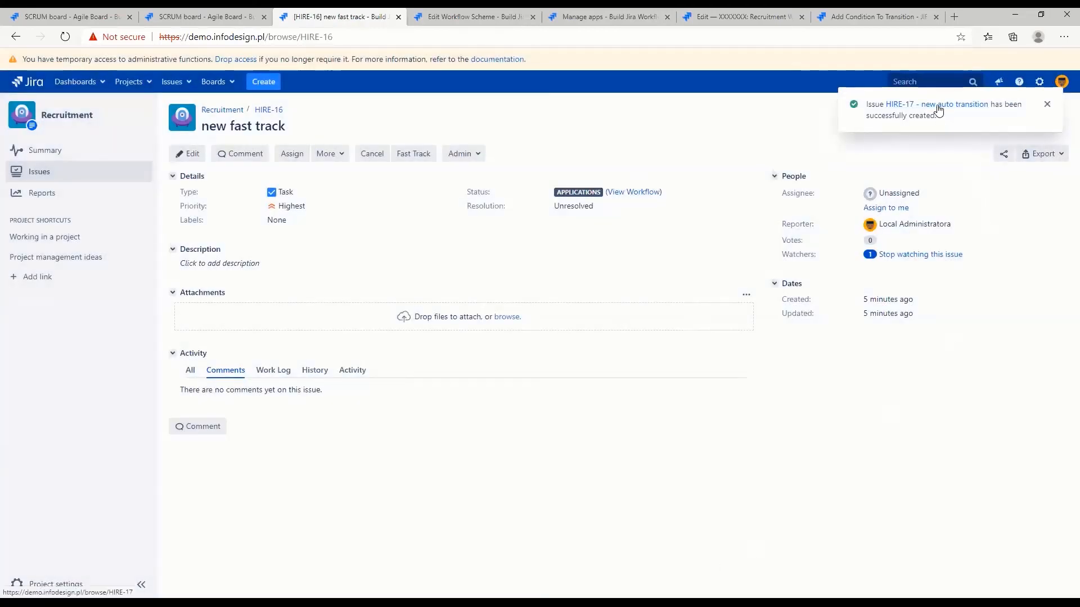
Open the newly created "new auto transition" issue and check its status
left_click(938, 109)
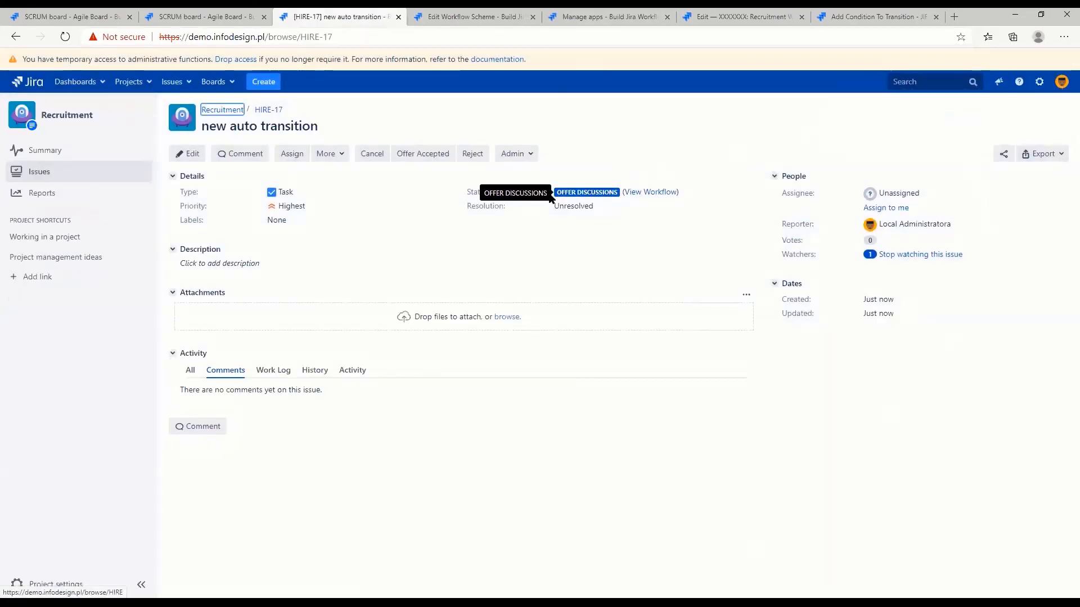
left_click_drag(551, 193, 594, 192)
left_click(602, 192)
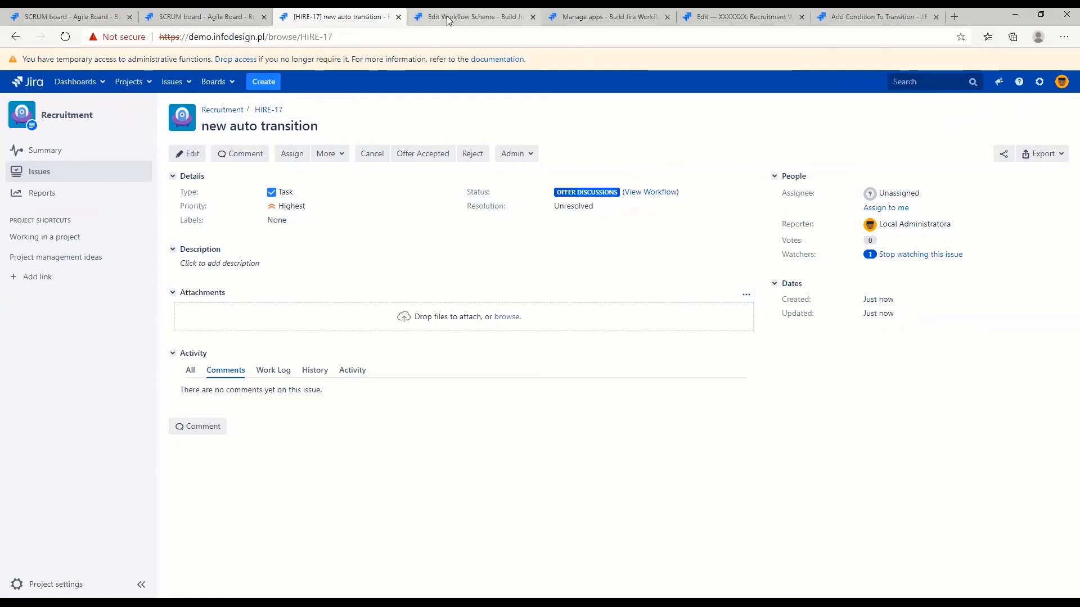
From the list of workflows, open "SD: Service Request Fulfilment workflow for Jira Service Desk" for editing and select the Close transition from Resolved
left_click(473, 16)
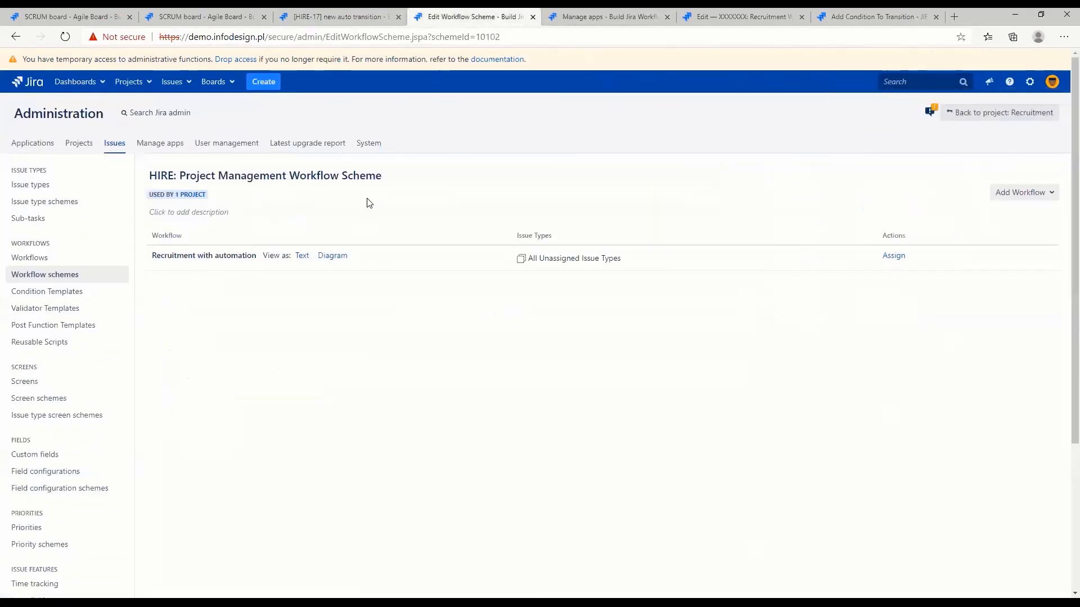
left_click(37, 278)
left_click(35, 261)
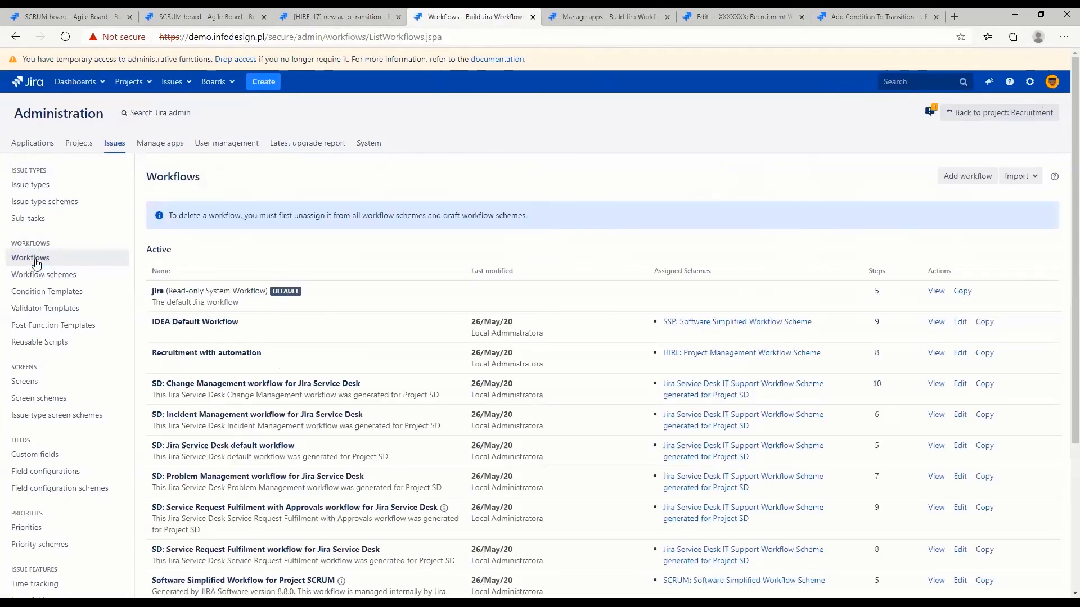
scroll(36, 263, "down", 4)
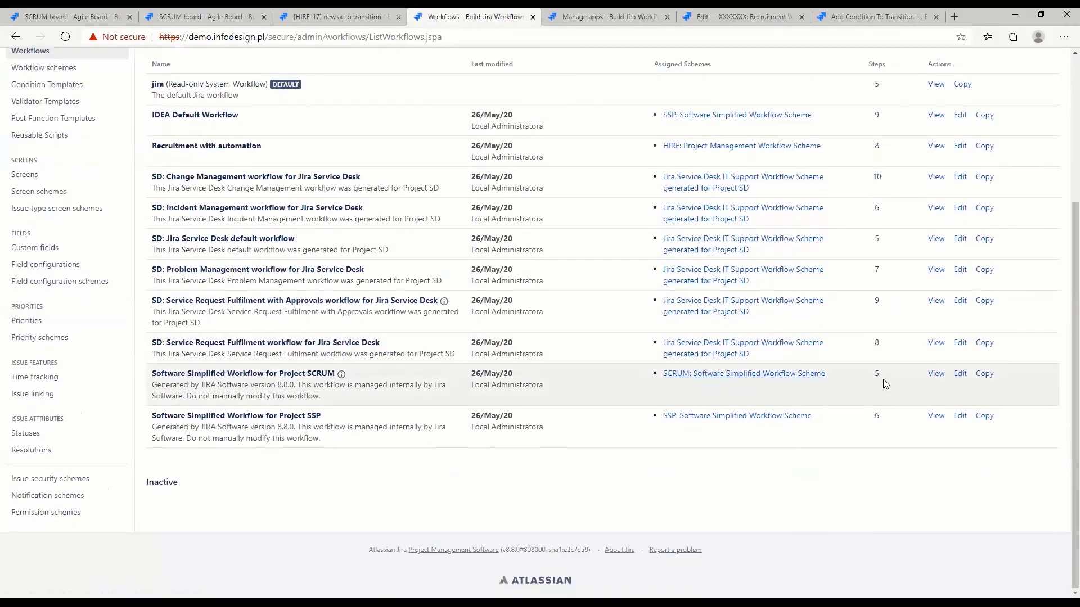
left_click(960, 343)
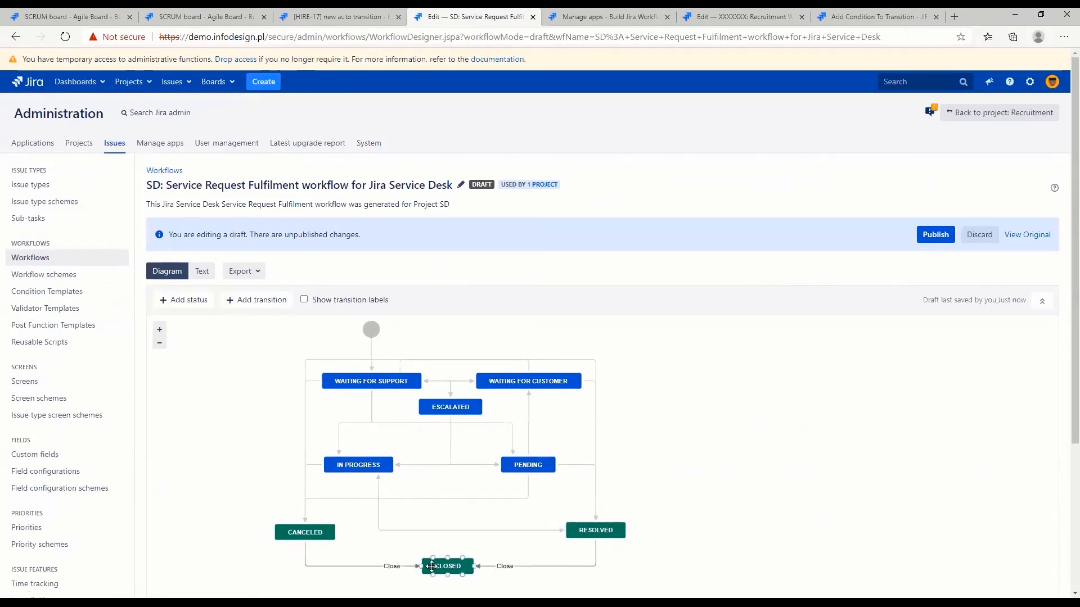
left_click(514, 568)
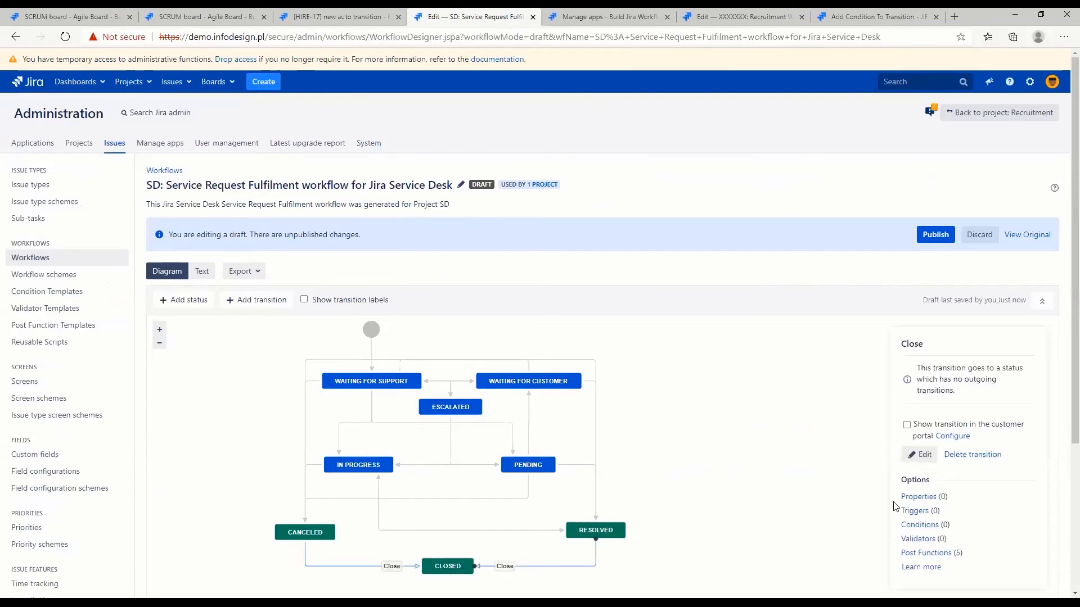
Show the Close transition in the customer portal and set its issue resolution to Done
mouse_move(927, 424)
left_mouse_down()
mouse_move(998, 426)
mouse_move(922, 443)
left_mouse_up()
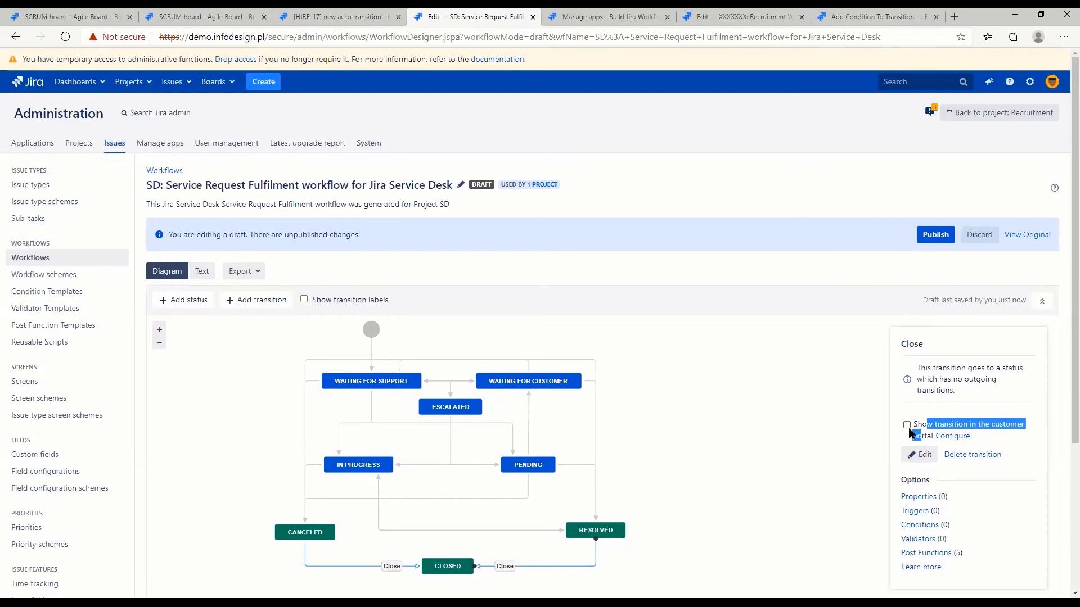
left_click(907, 425)
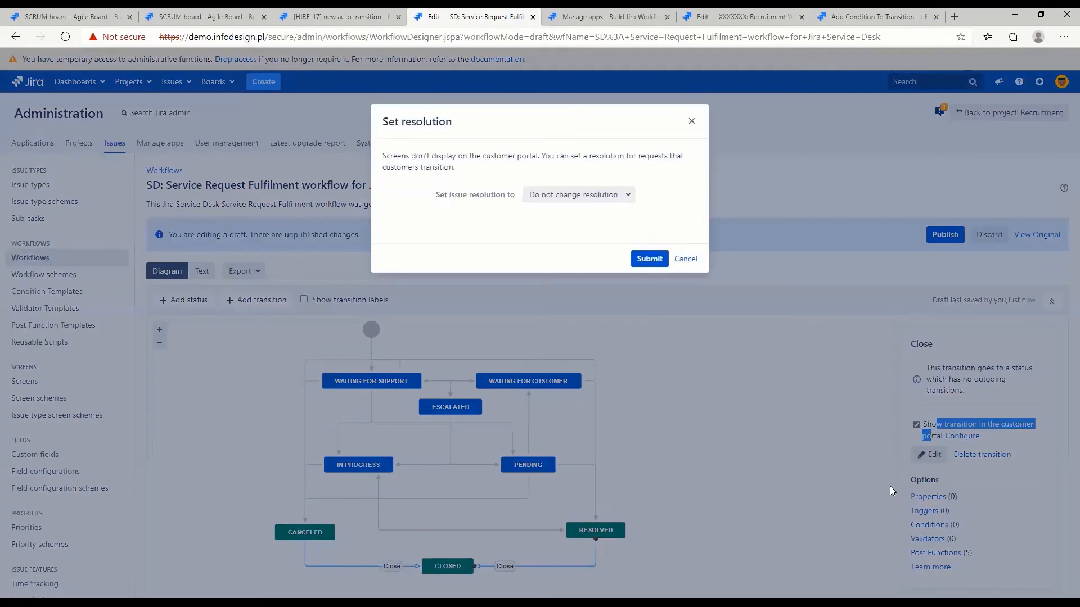
left_click(567, 197)
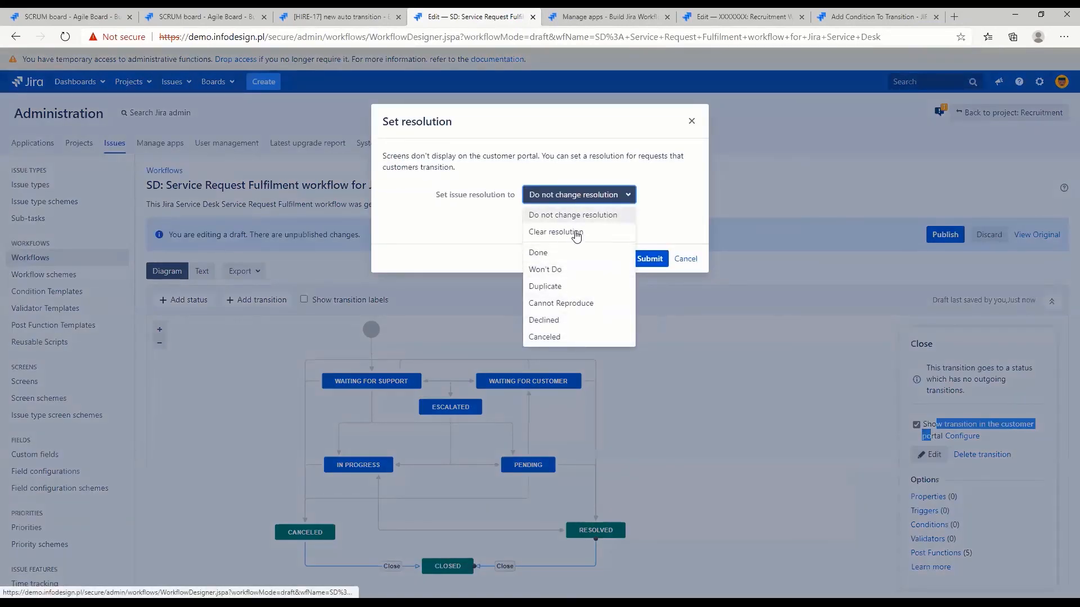
left_click(576, 253)
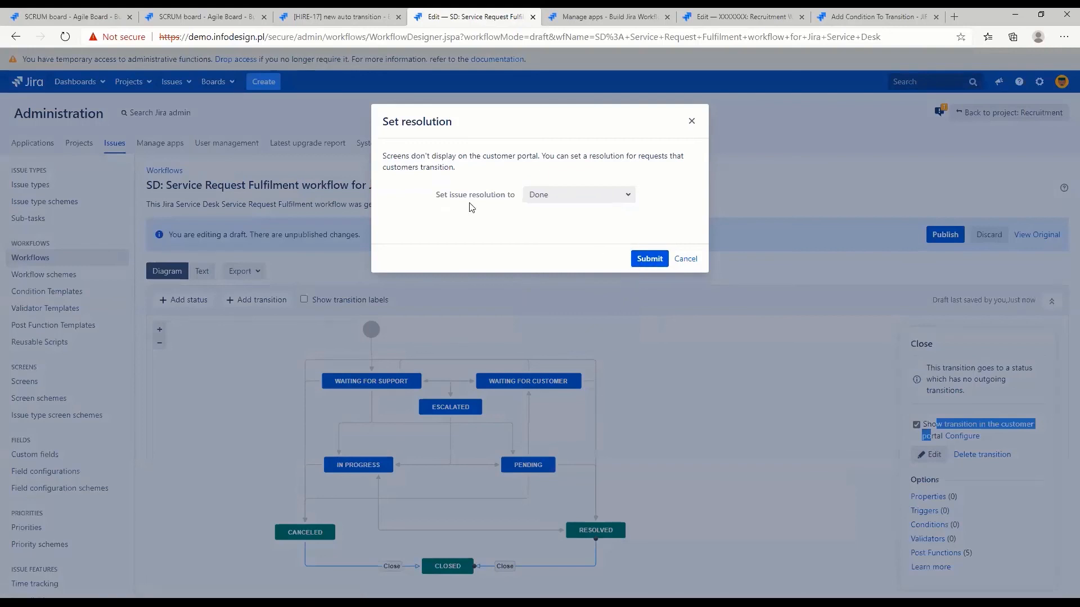
left_click_drag(430, 196, 509, 219)
left_click(642, 260)
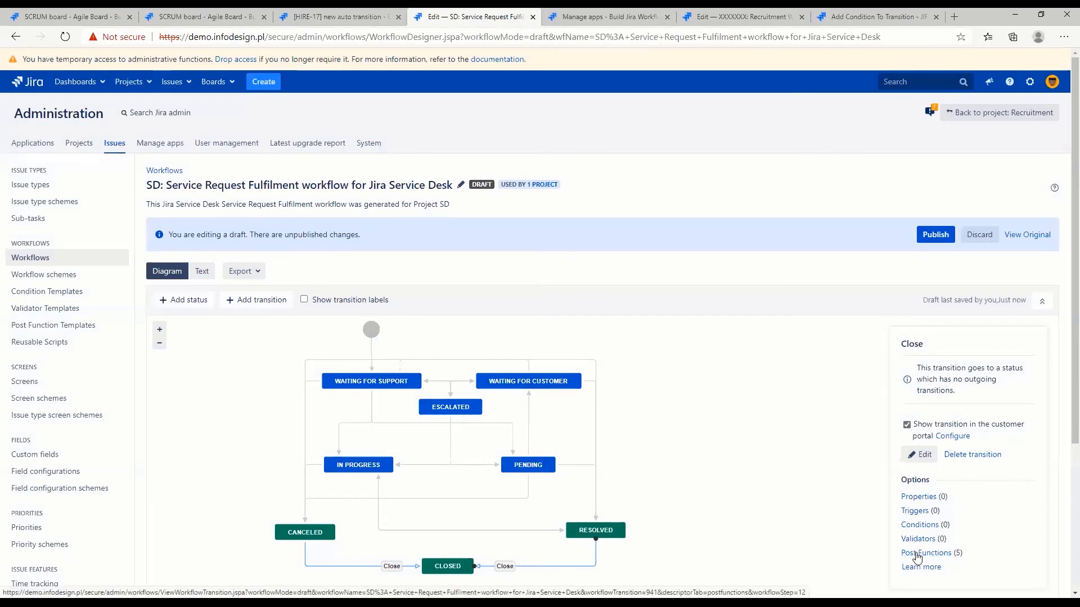
Examine the Close transition's post functions and the Service Desk keys in its transition properties
left_click(916, 555)
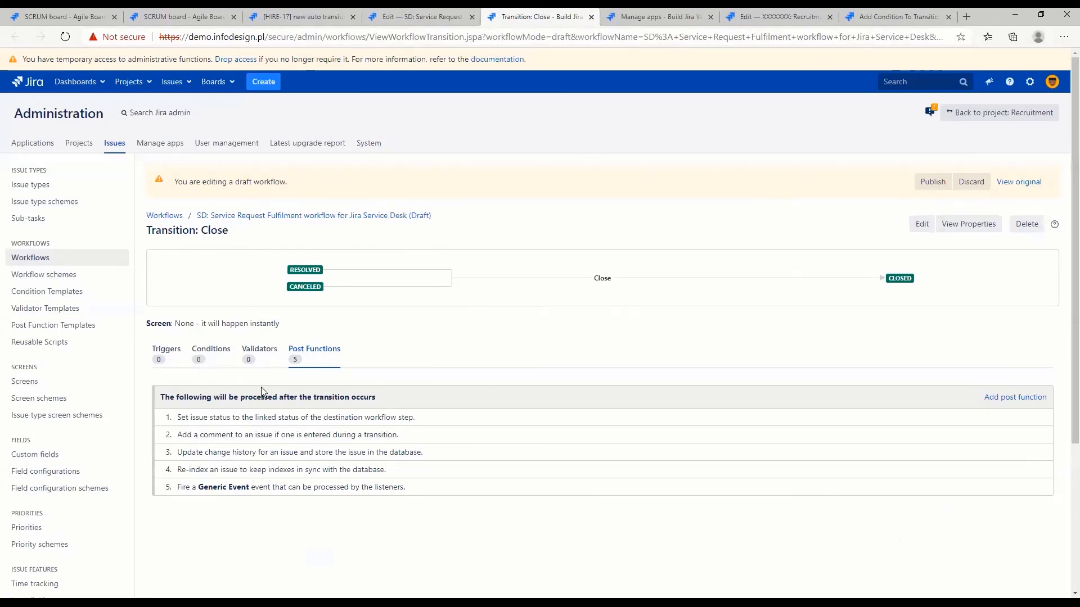
left_click_drag(175, 418, 426, 419)
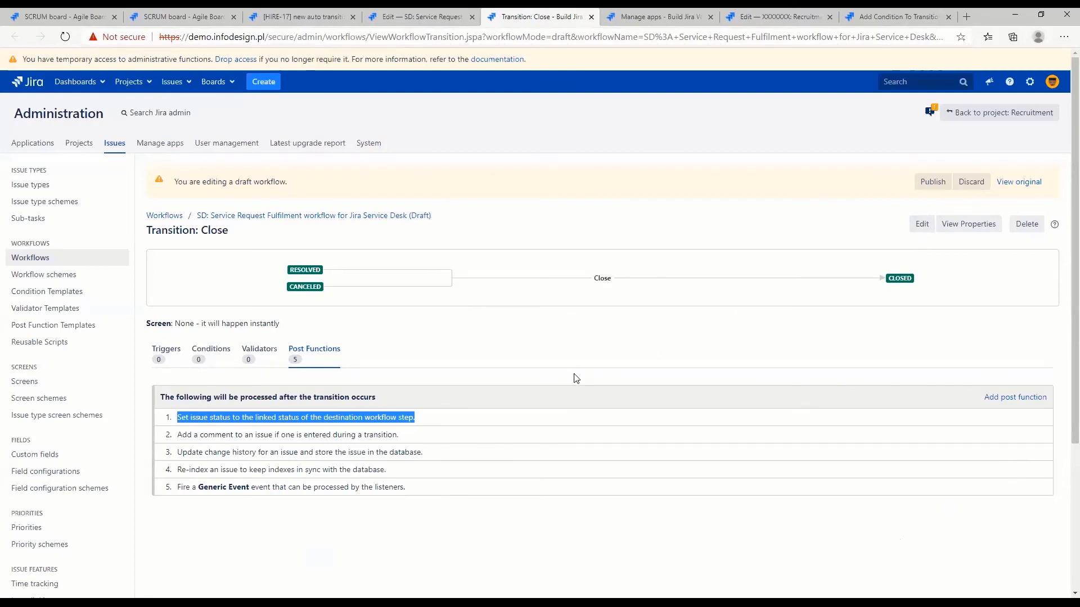
left_click(981, 226)
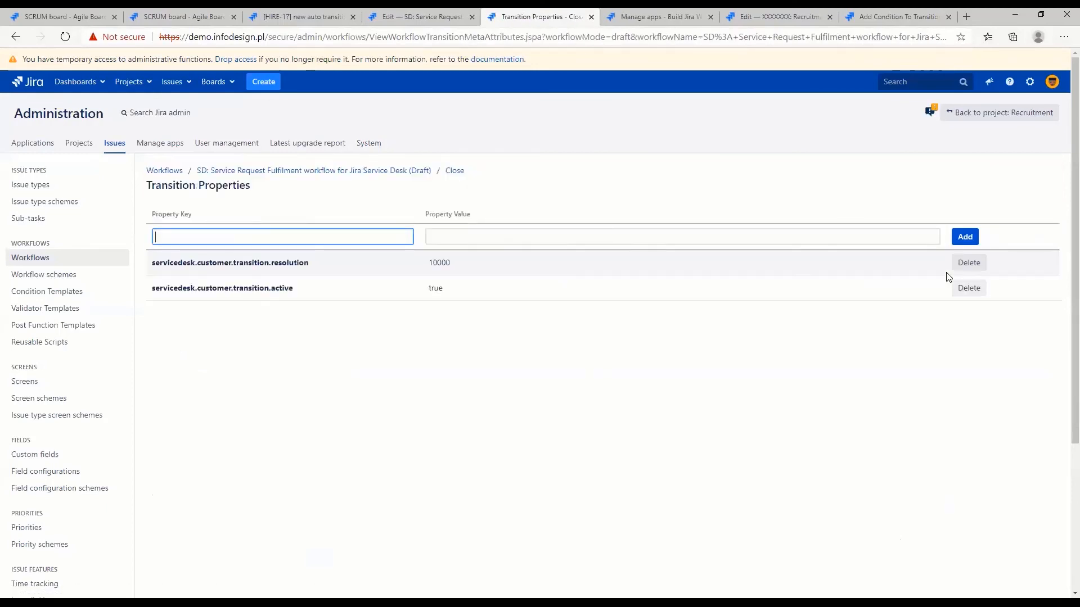
left_click_drag(154, 261, 313, 264)
left_click_drag(154, 288, 309, 292)
left_click(295, 292)
double_click(295, 291)
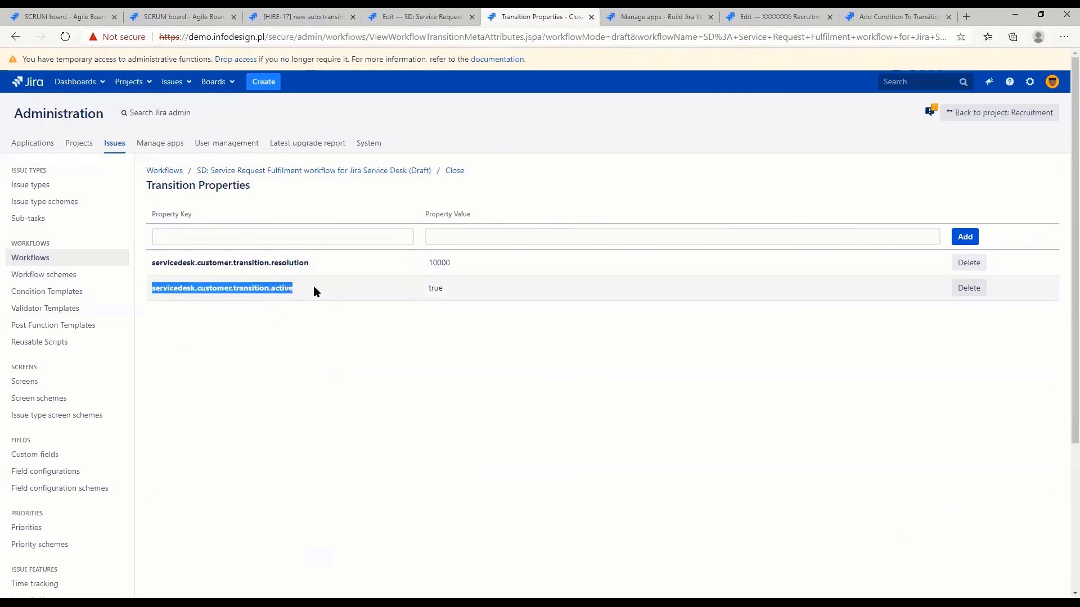
left_click(211, 286)
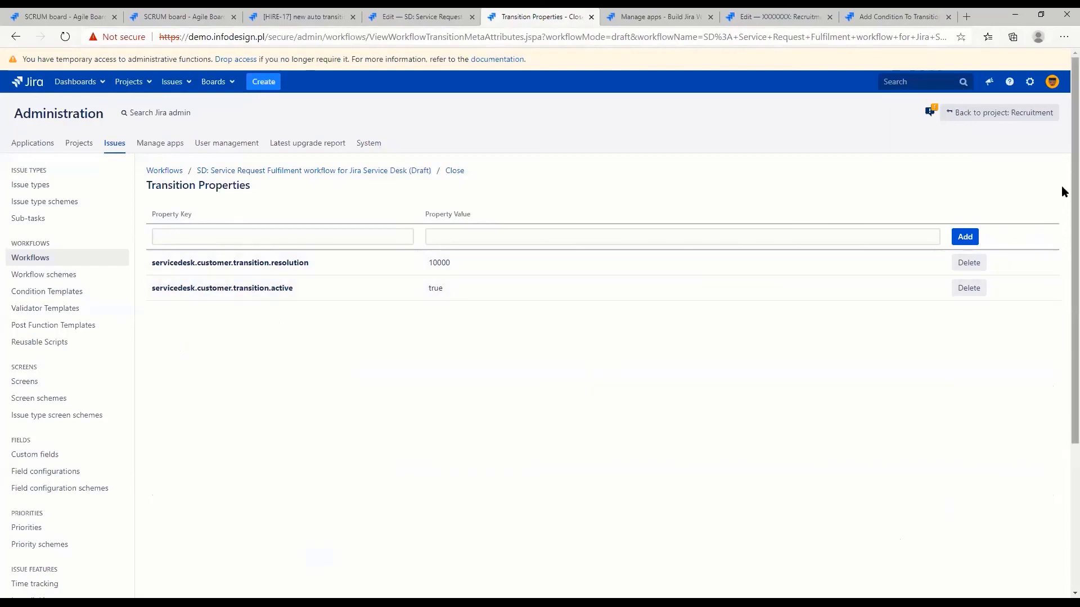
Return to the Service Request Fulfilment workflow diagram and add the existing status "Waiting for approval"
left_click(360, 178)
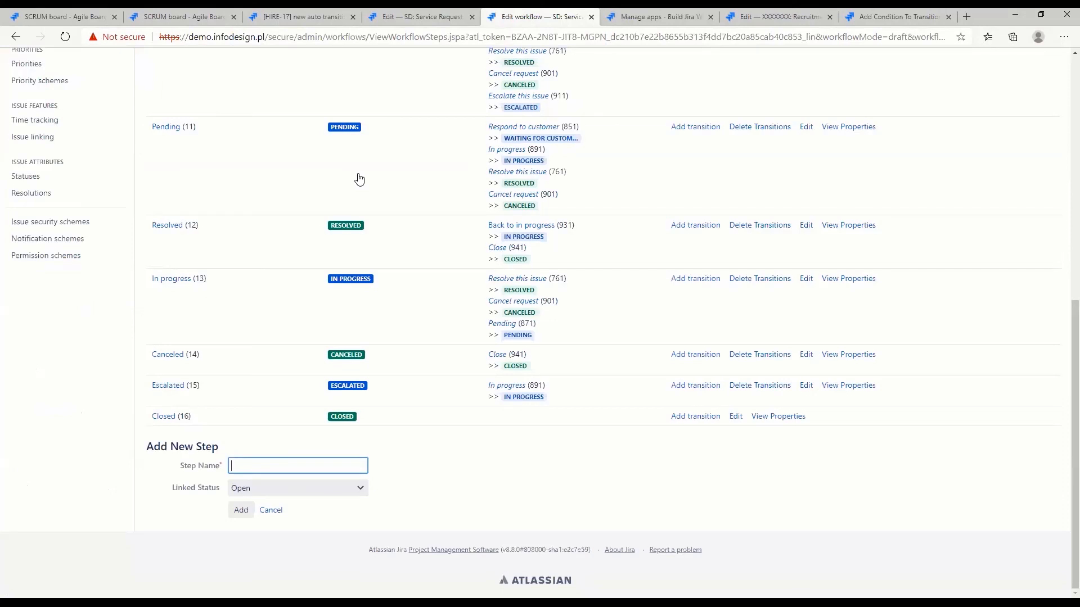
scroll(394, 307, "up", 8)
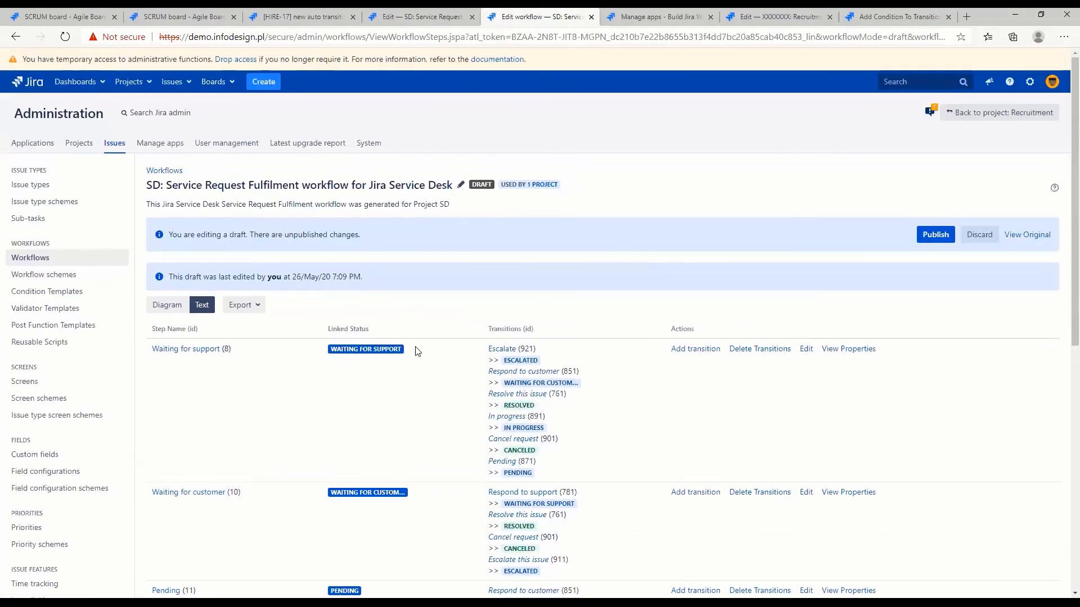
left_click(167, 307)
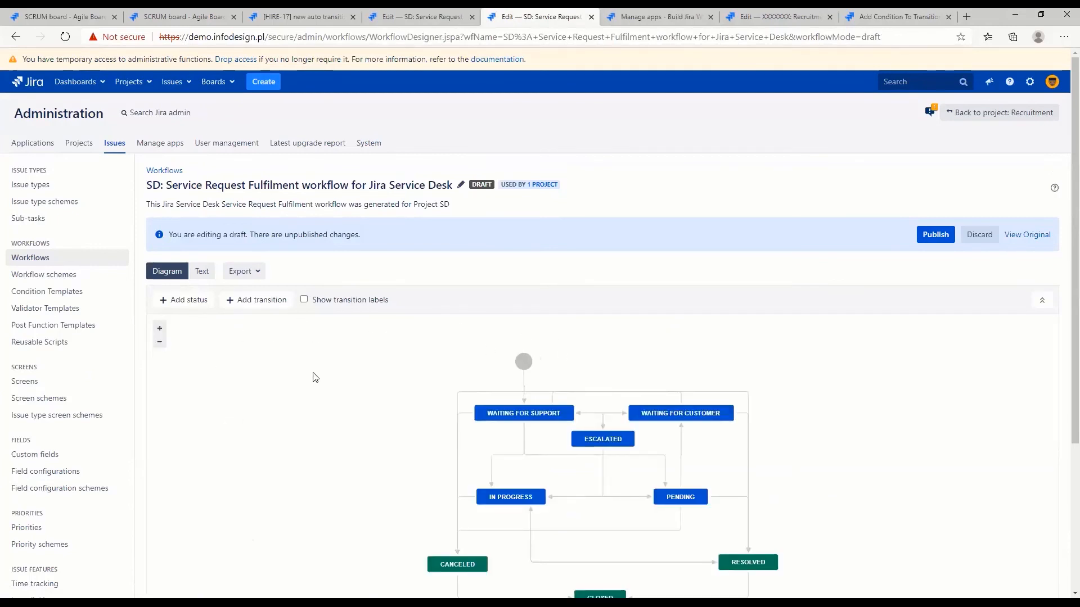
left_click(183, 300)
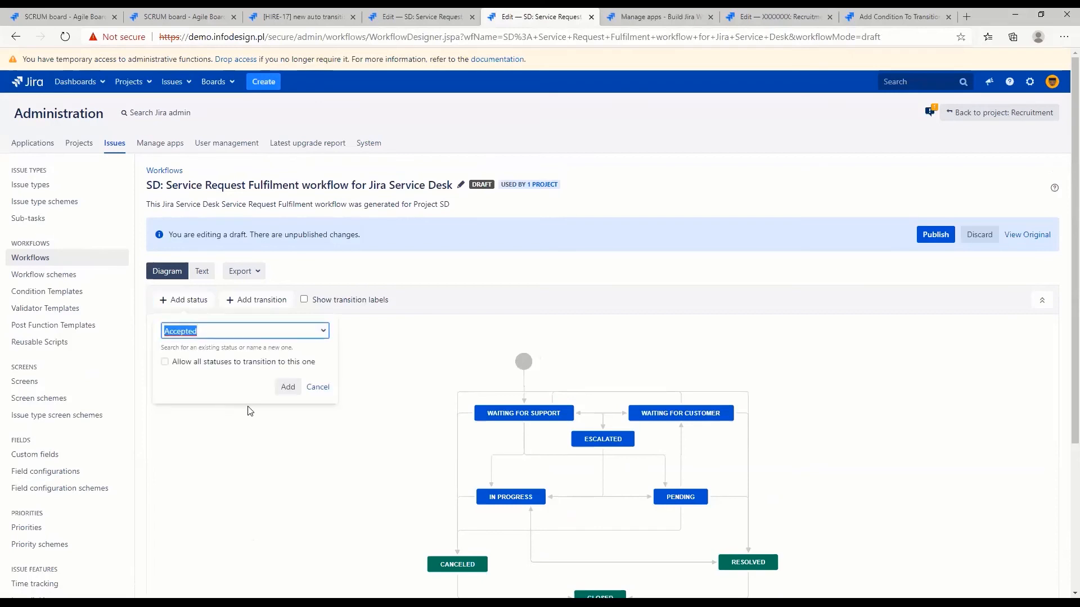
type("Waiting for approval")
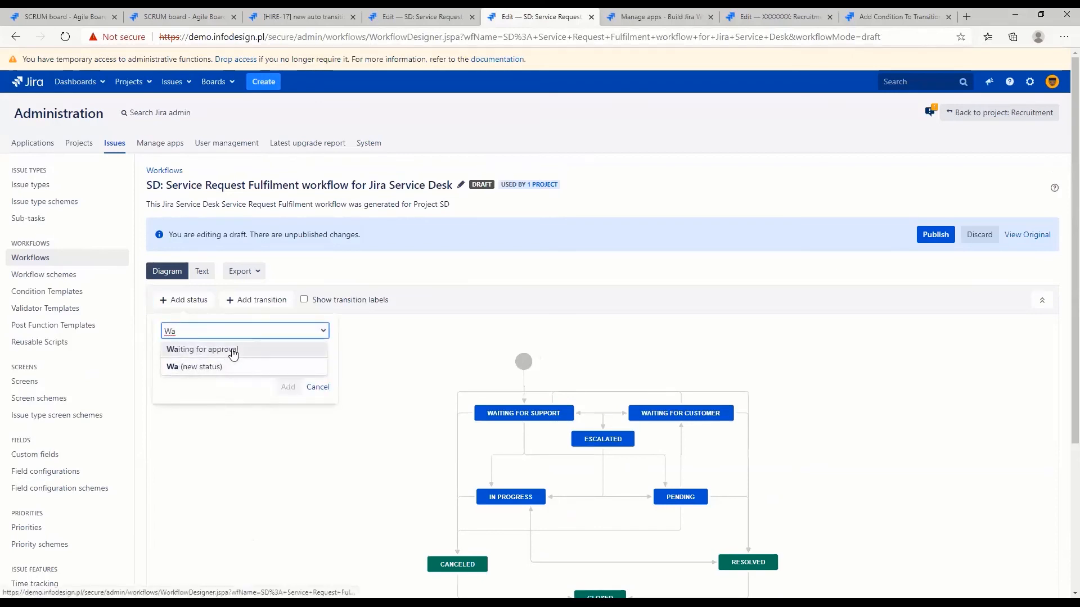
left_click(228, 350)
left_click(281, 388)
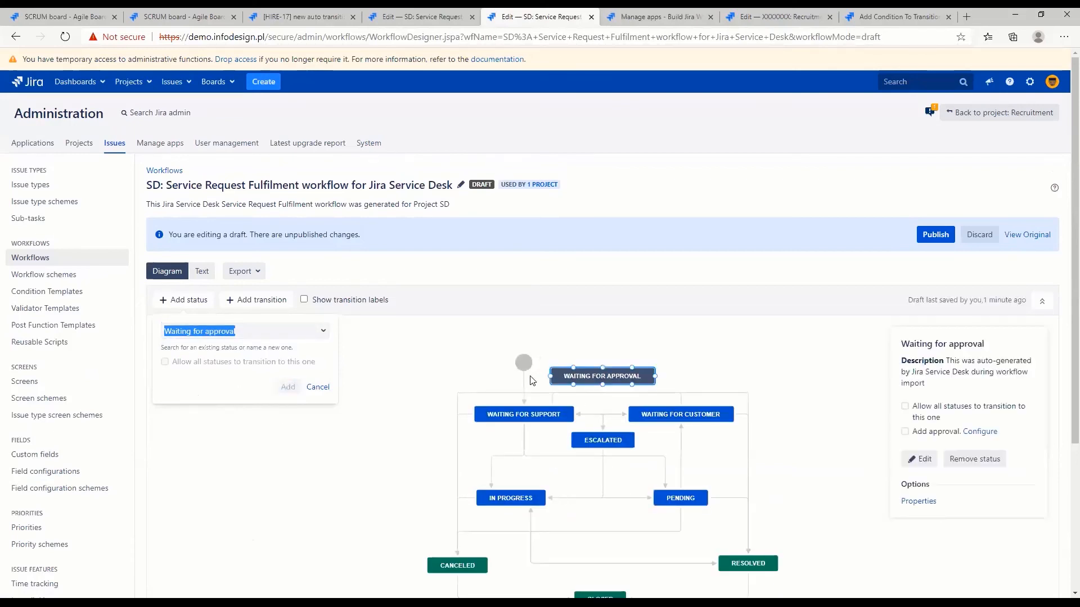
Redirect the Create issue transition to Waiting for approval and align the start node and that status above the other statuses
left_click(525, 391)
left_click_drag(523, 405, 599, 362)
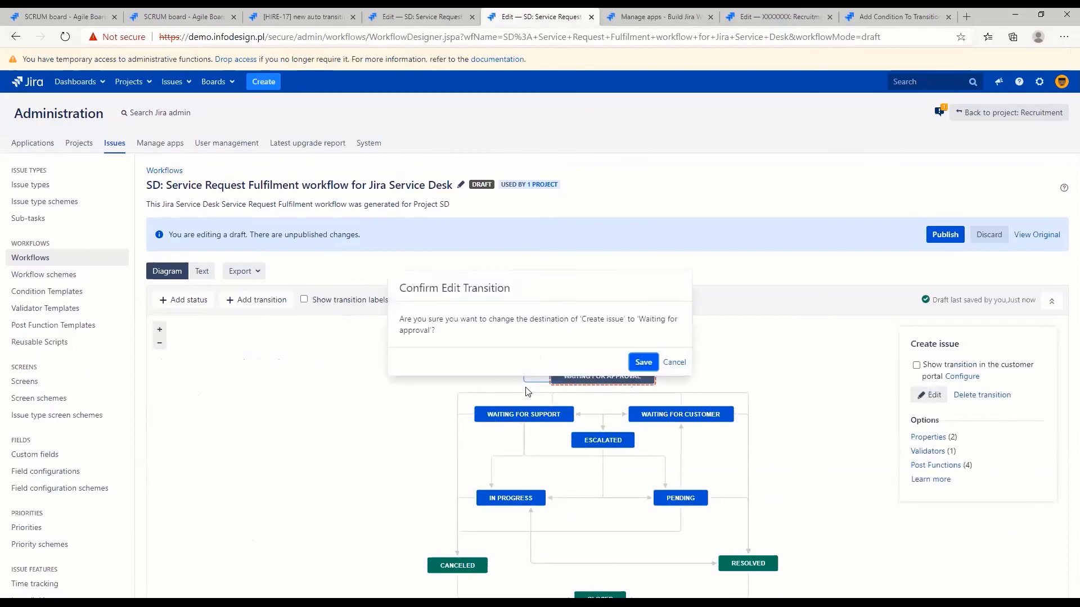
left_click(643, 361)
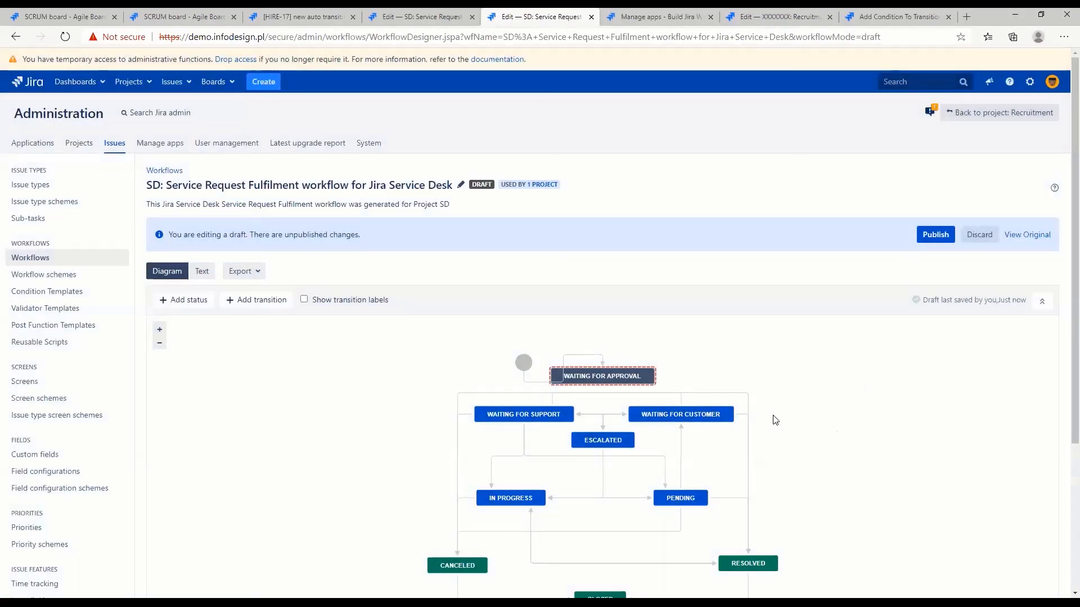
left_click_drag(496, 425, 576, 367)
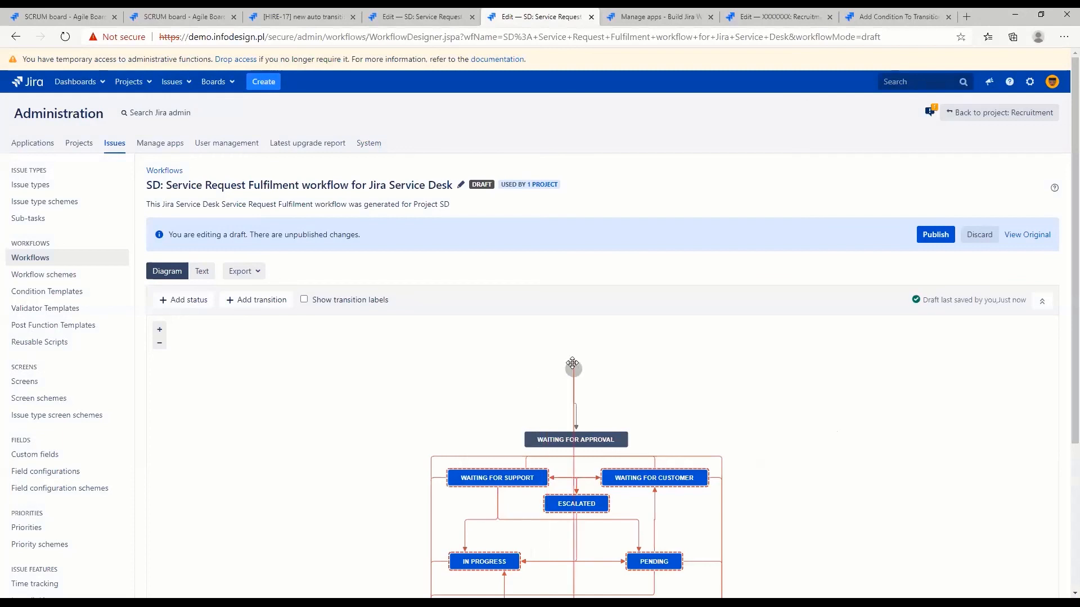
left_click_drag(573, 431, 573, 408)
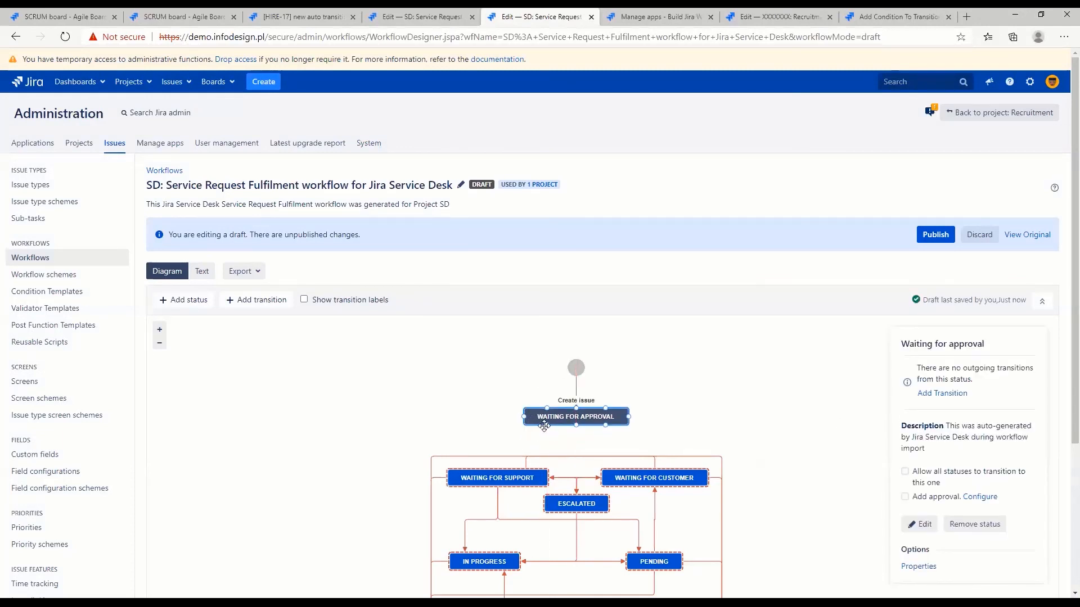
Add a transition named "Approve" from Waiting for approval to Waiting for support, without a screen
left_click_drag(523, 416, 497, 475)
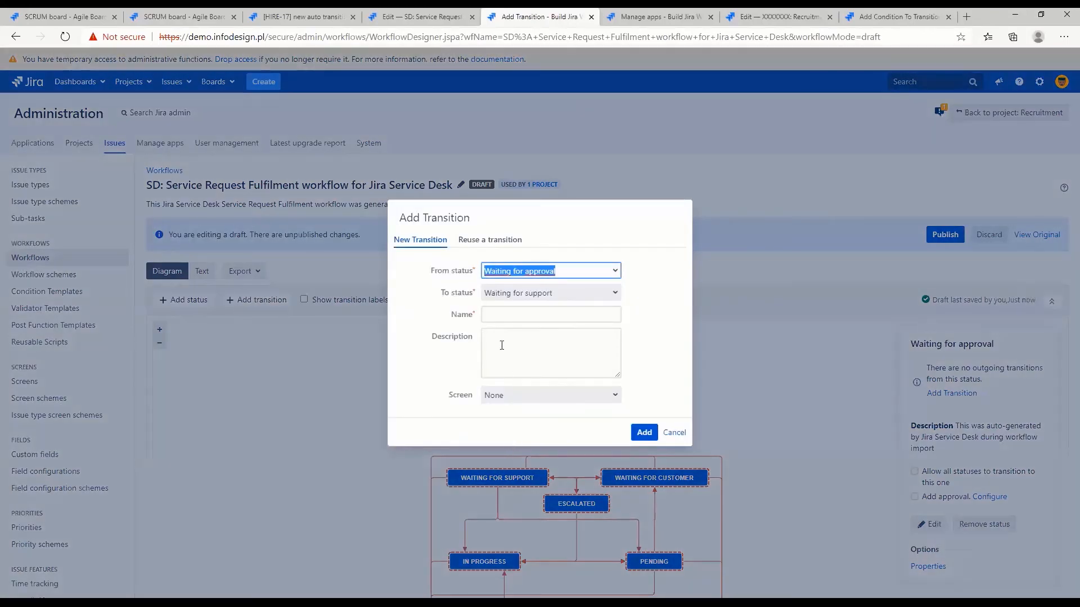
left_click(496, 311)
type("Approve")
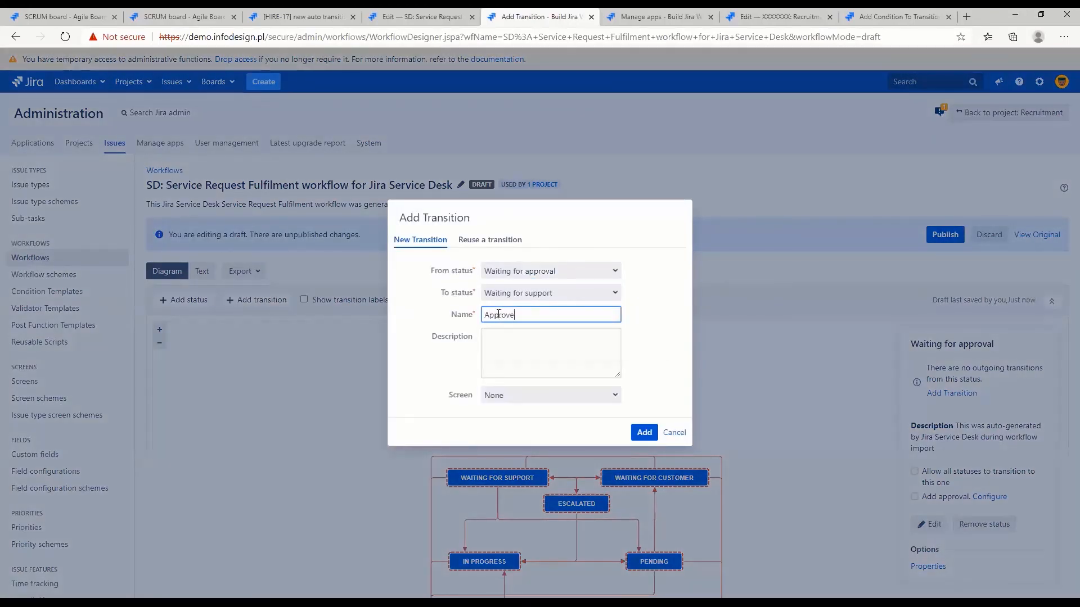
left_click(645, 432)
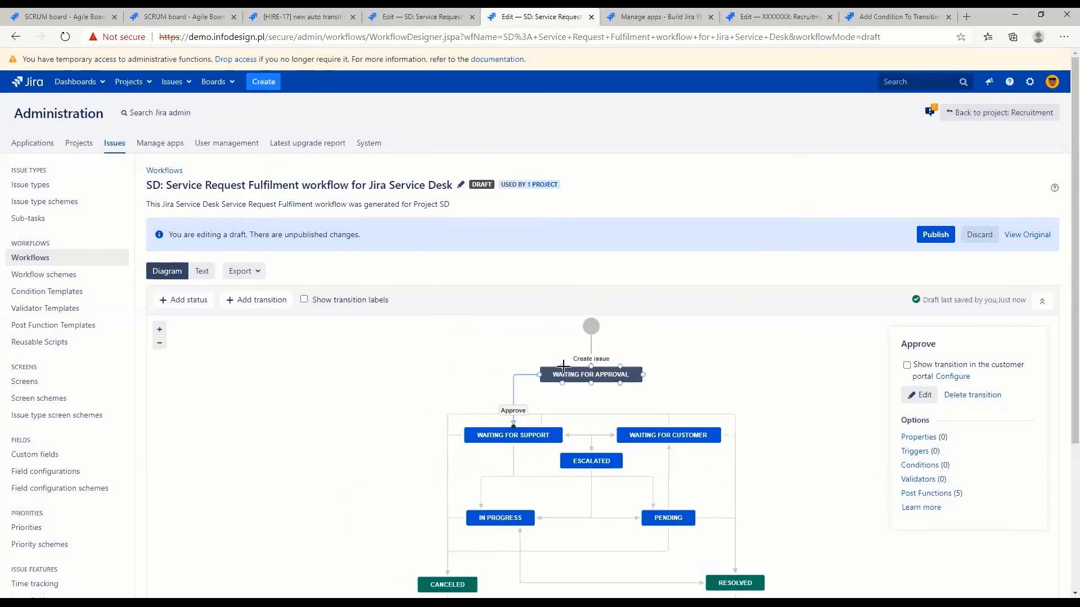
Add a transition named "Reject" from Waiting for approval to Canceled, without a screen
left_click_drag(539, 374, 430, 580)
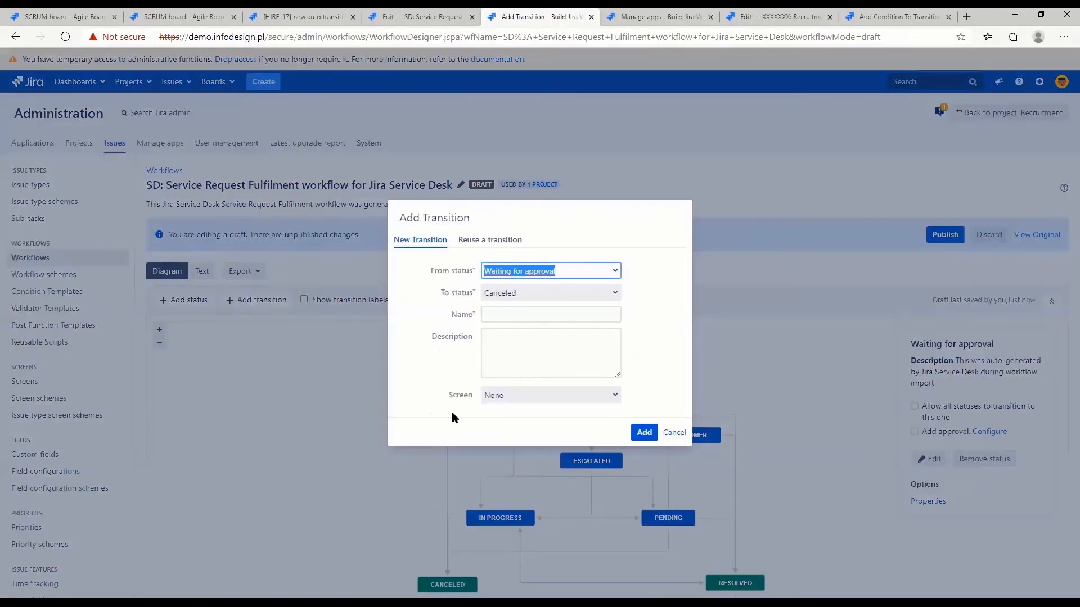
left_click(511, 315)
type("Reject")
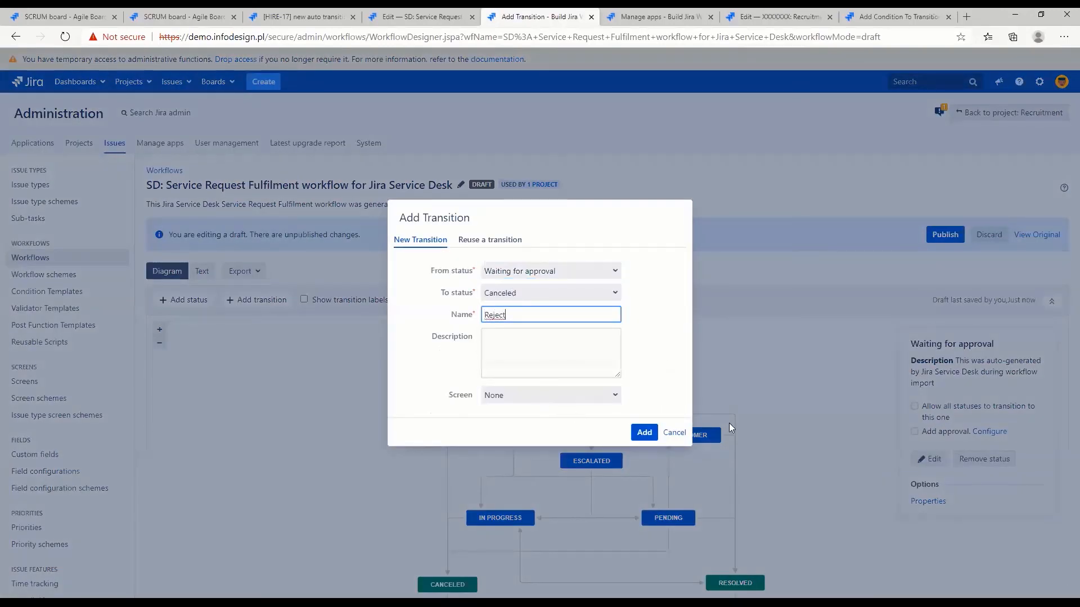
left_click(644, 432)
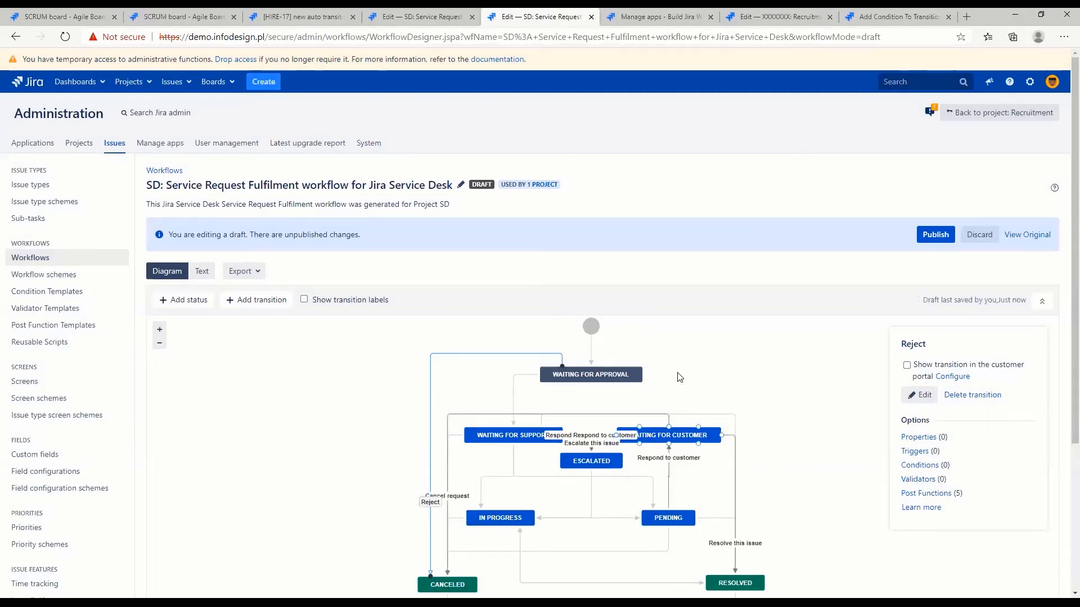
Add an approval to the Waiting for approval status using the Approvers field, all approvals, Approve when approved and Reject when declined
left_click(588, 375)
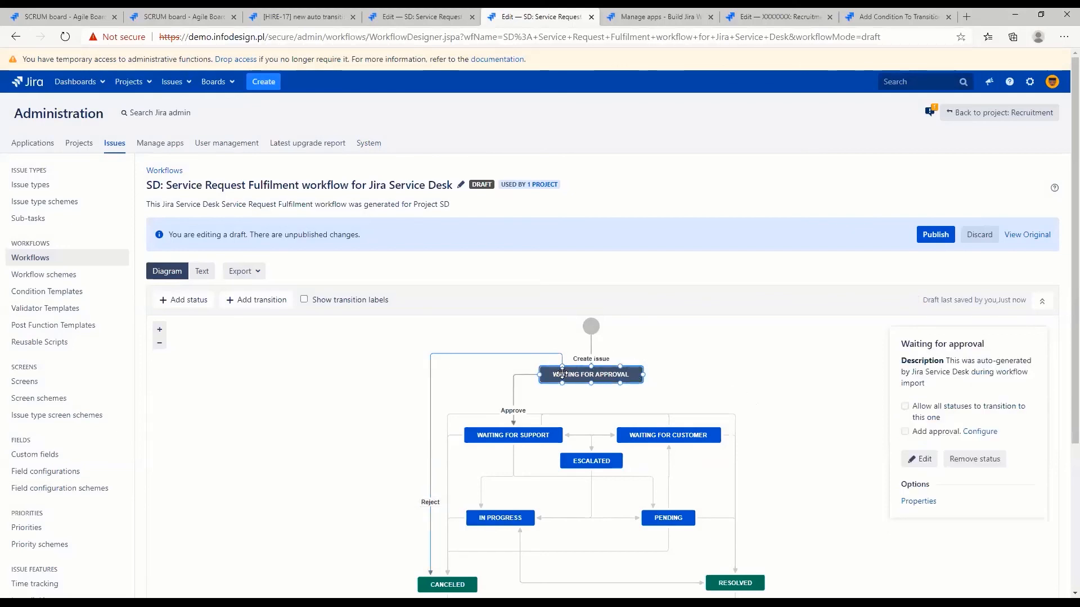
left_click(904, 431)
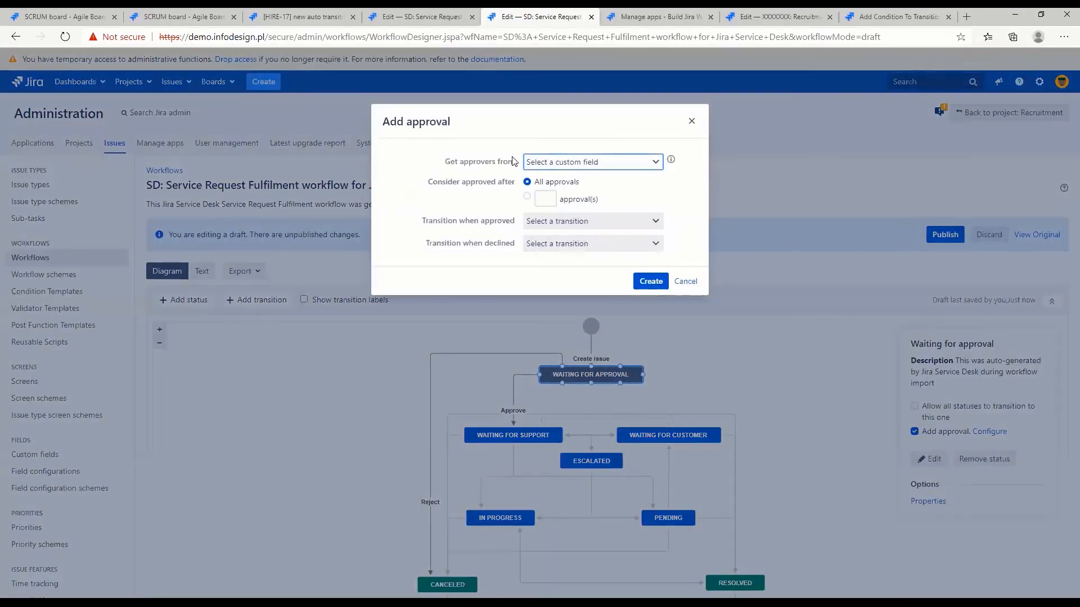
left_click_drag(446, 162, 515, 160)
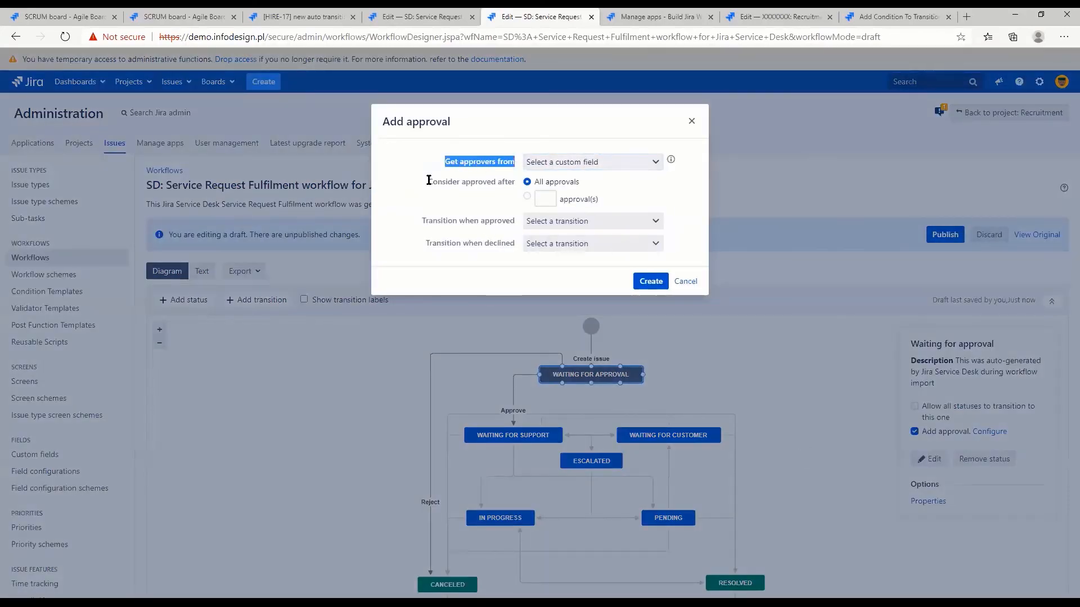
left_click(613, 168)
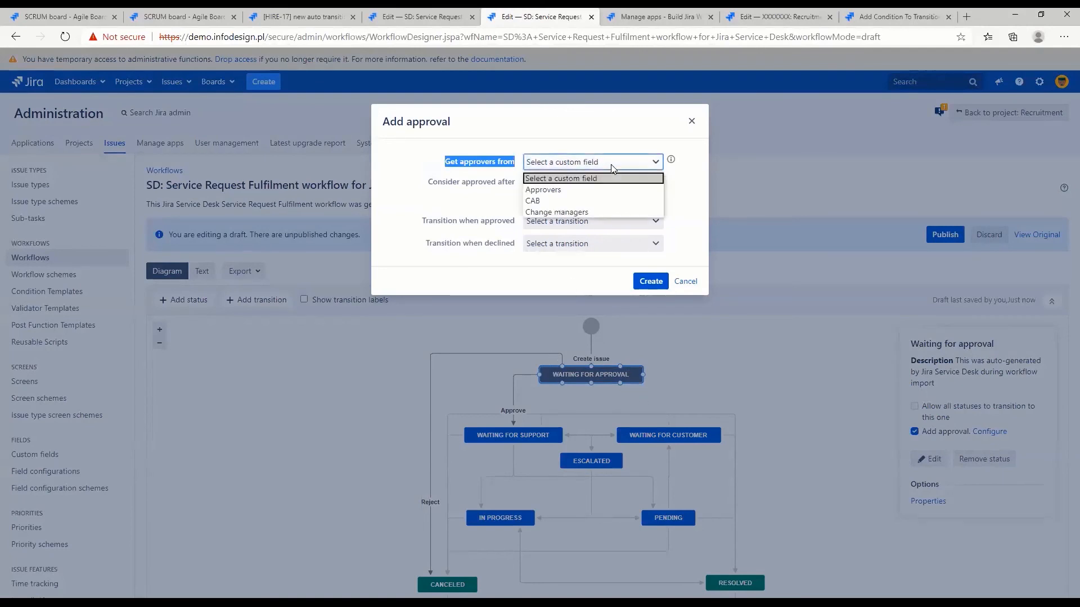
left_click(545, 191)
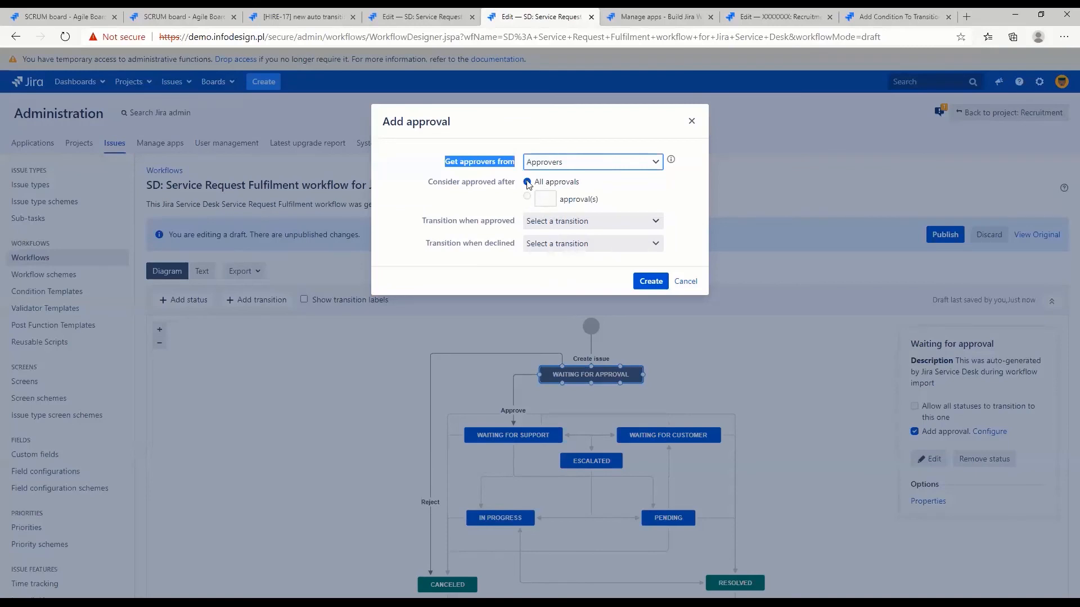
left_click_drag(578, 182, 534, 182)
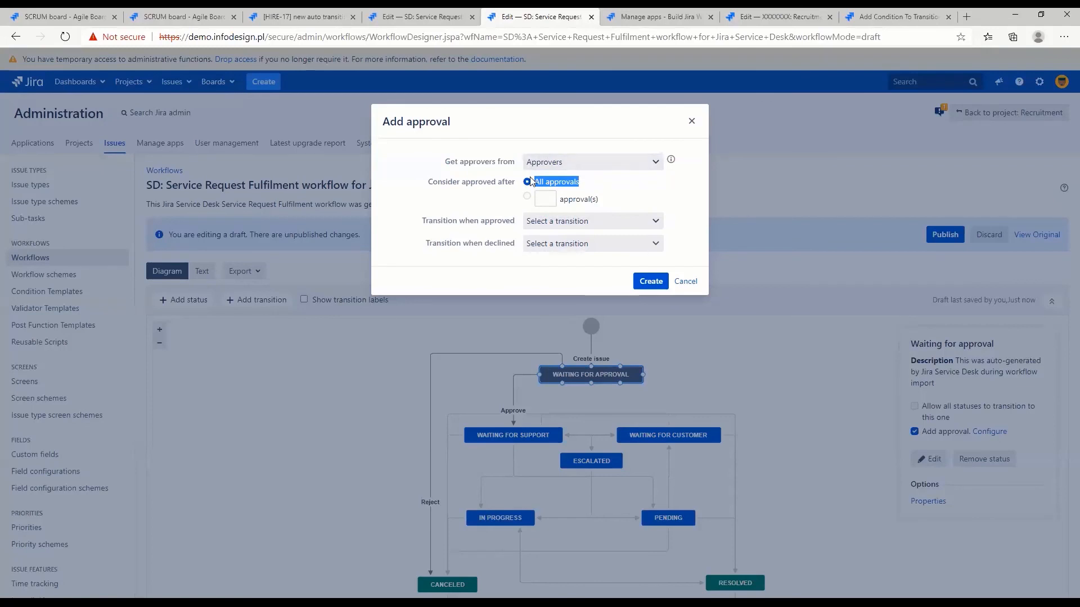
left_click_drag(422, 223, 510, 222)
left_click(551, 223)
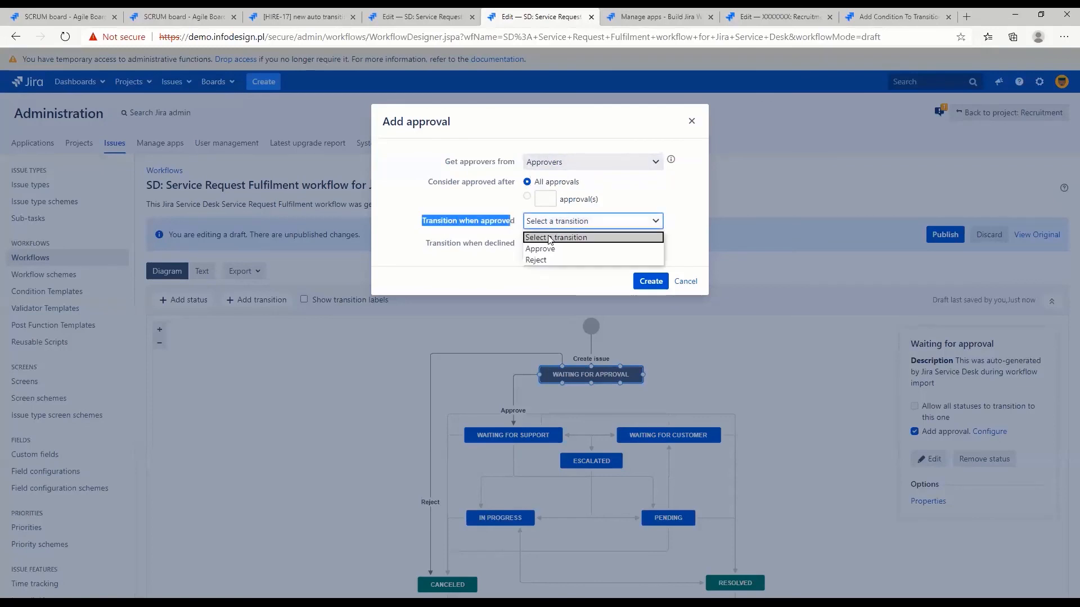
left_click(534, 248)
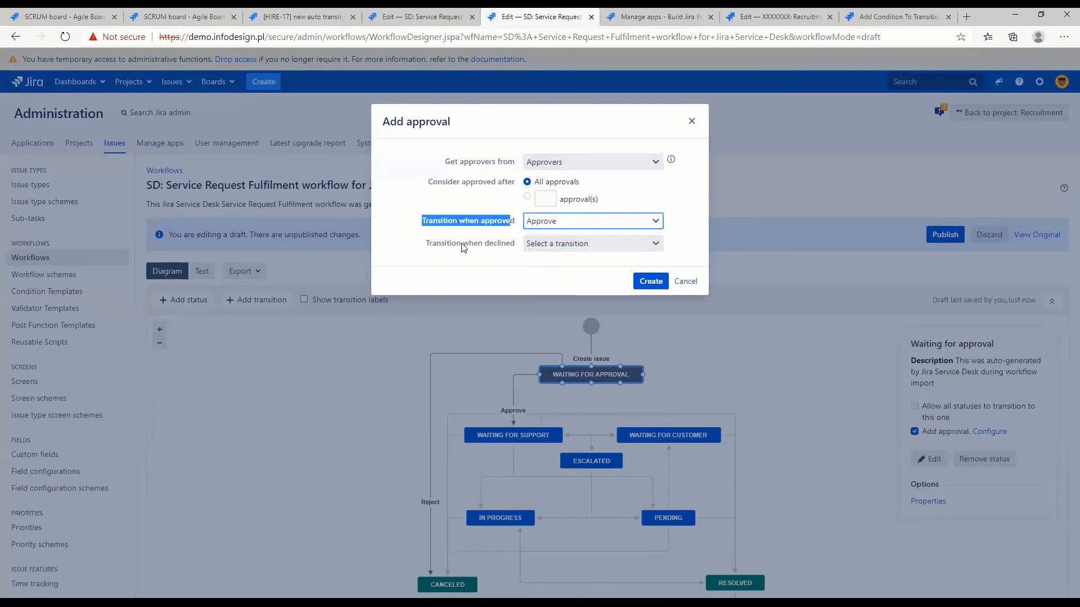
left_click(552, 244)
left_click(554, 283)
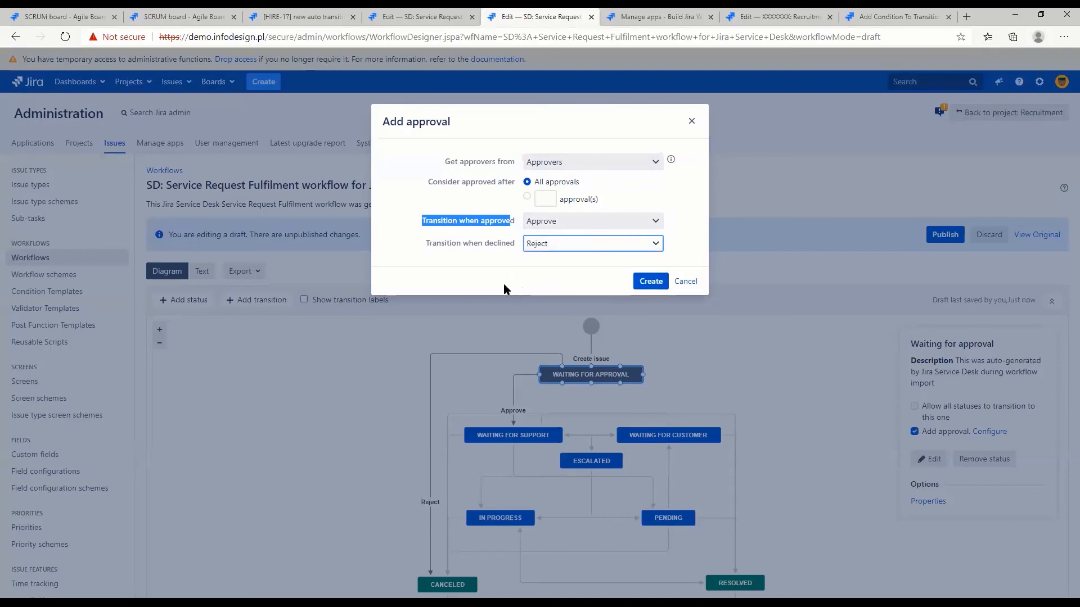
left_click(646, 282)
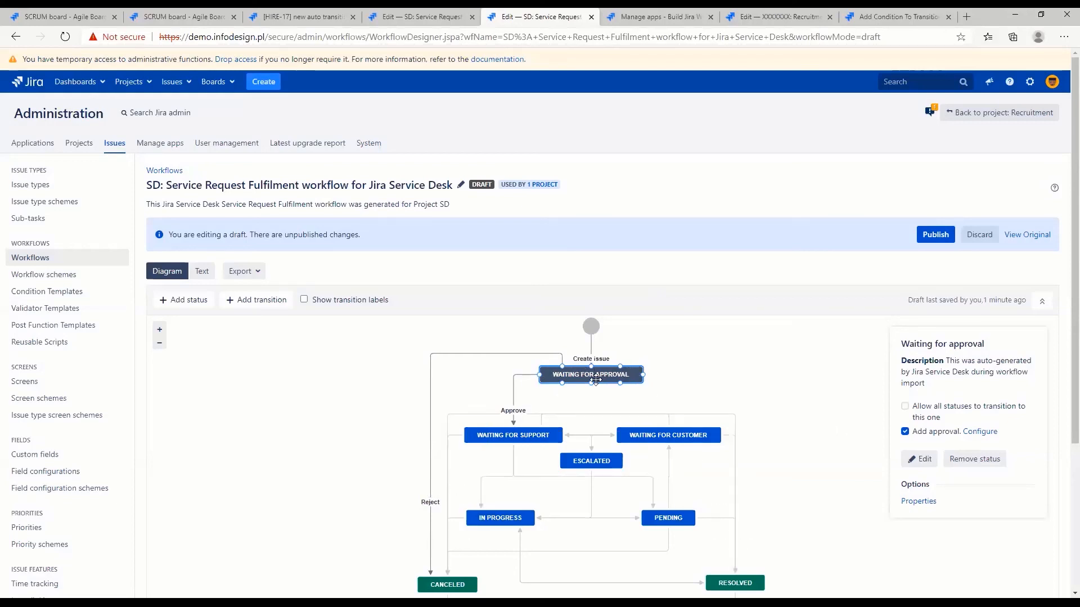
Open the Waiting for approval step's properties and examine the approval keys and values
left_click(923, 502)
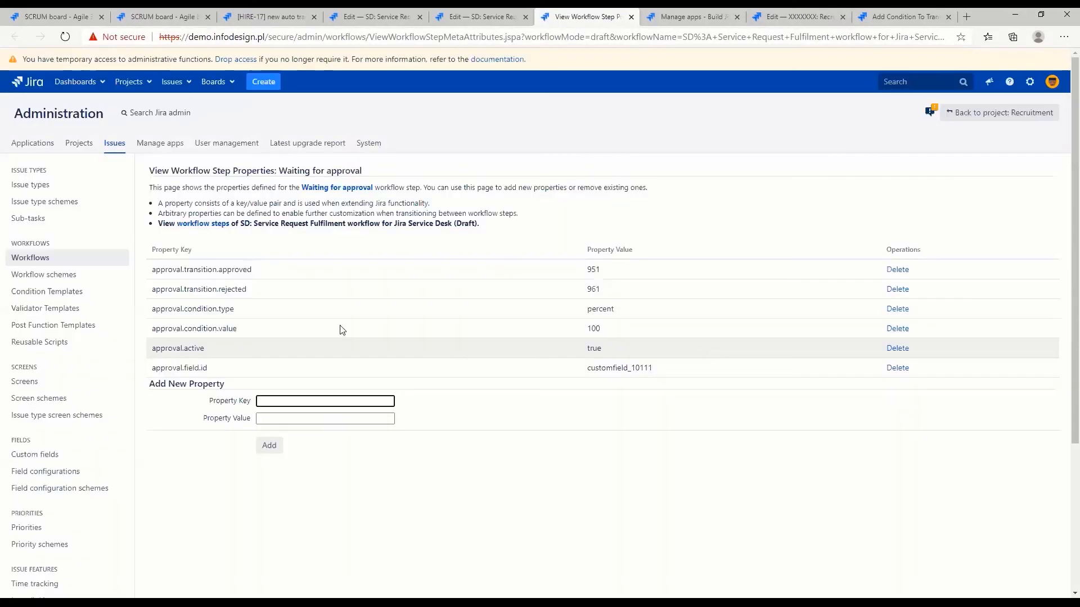
left_click_drag(151, 269, 682, 378)
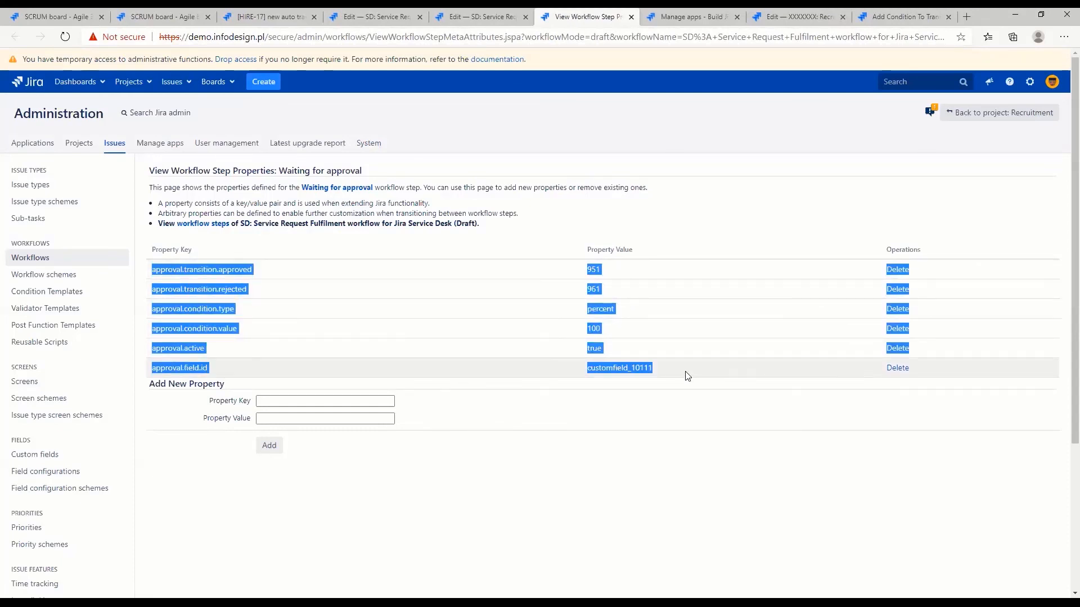
left_click(687, 376)
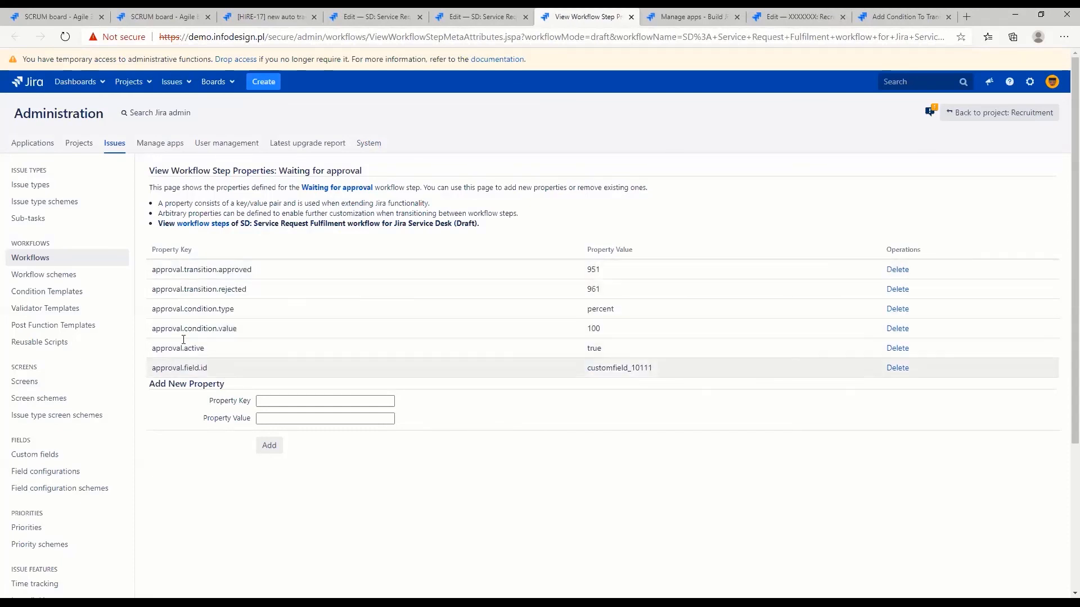